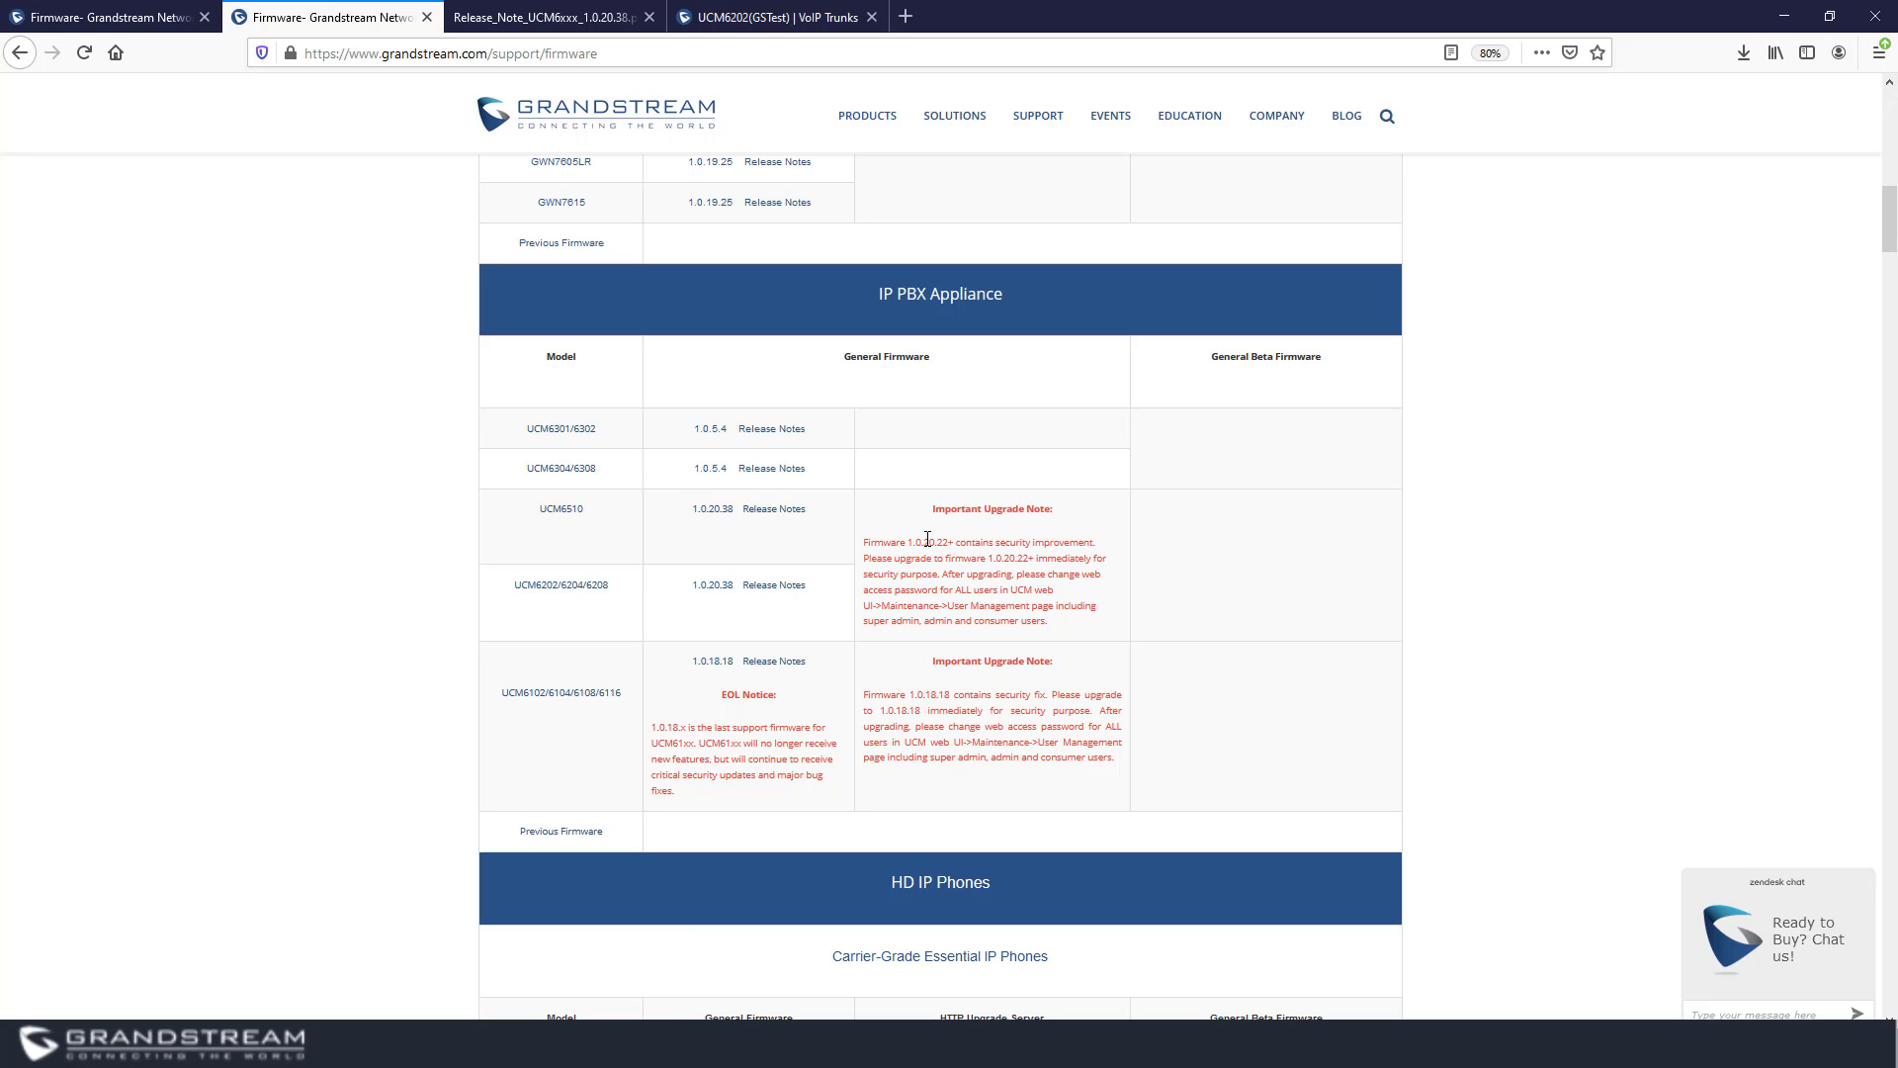
Highlight version 1.0.20.22 in the upgrade note, then open the UCM6202 release notes PDF
drag(909, 543, 949, 537)
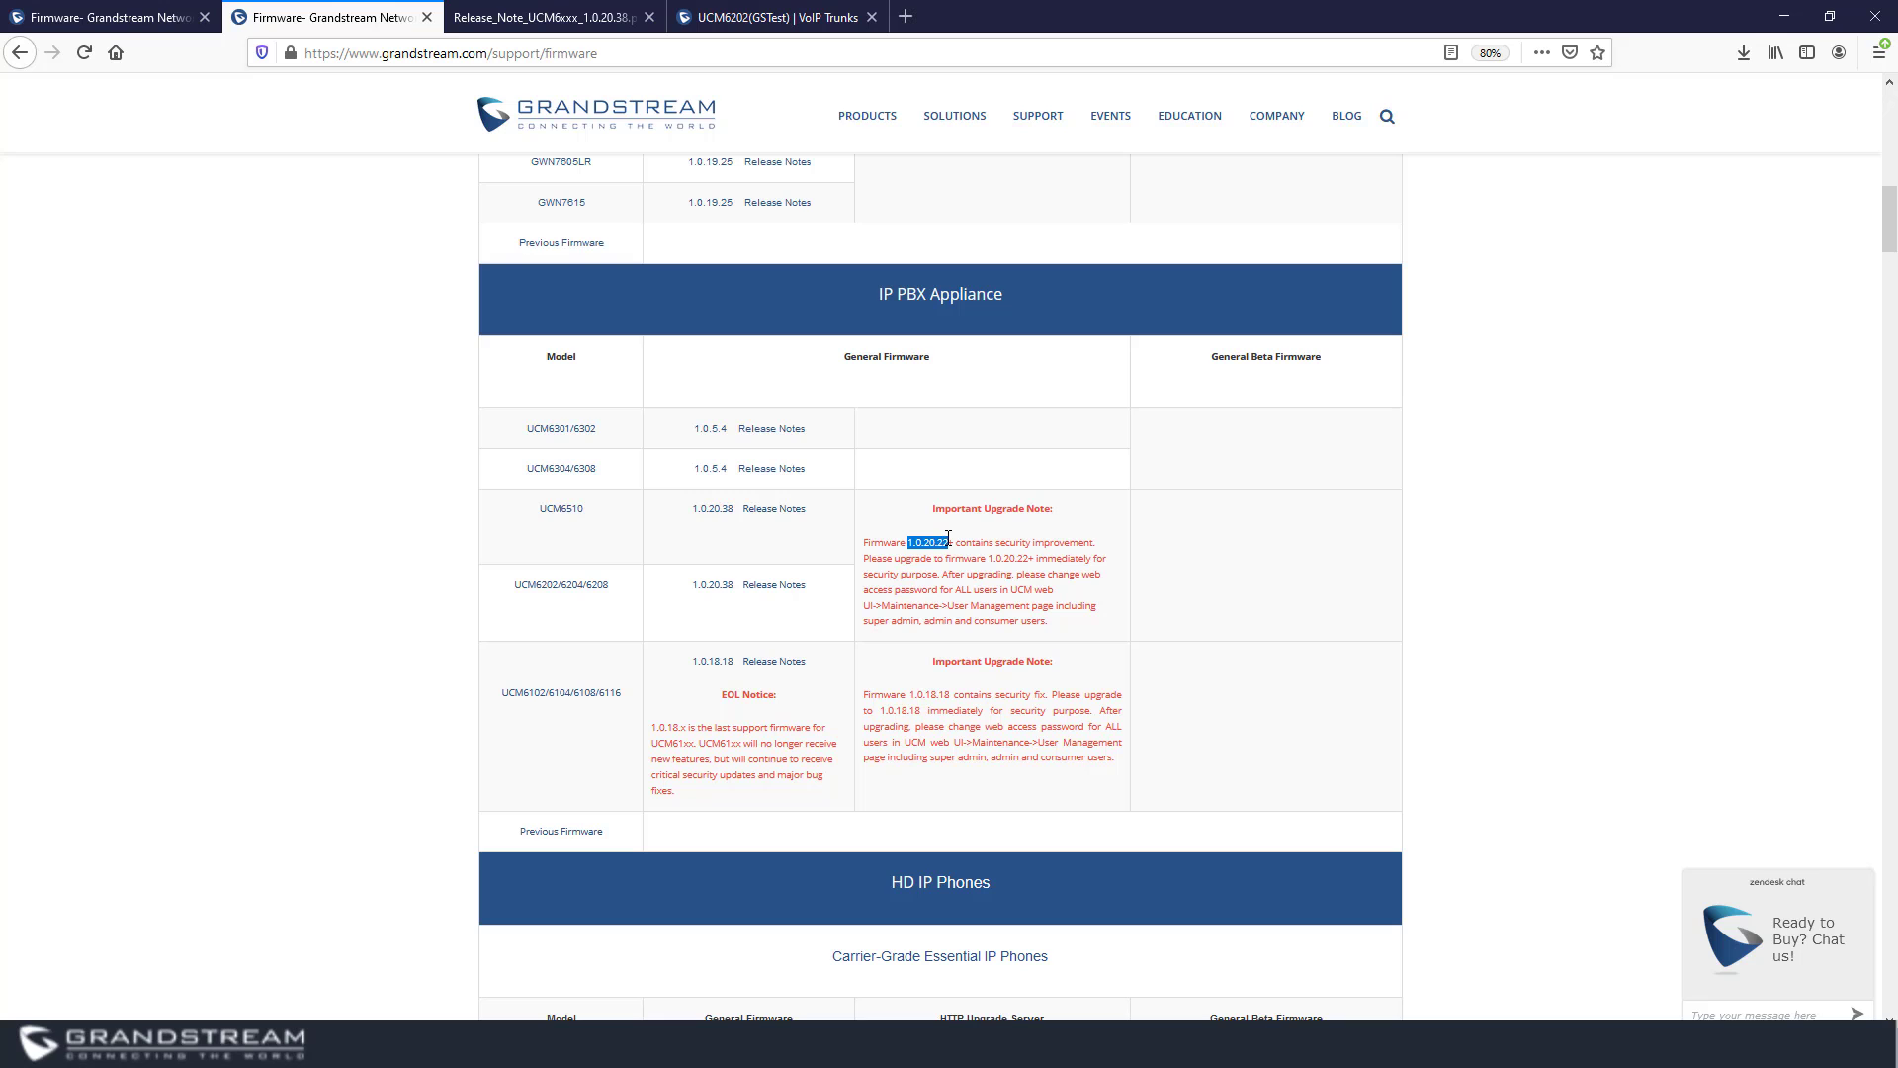
right_click(777, 586)
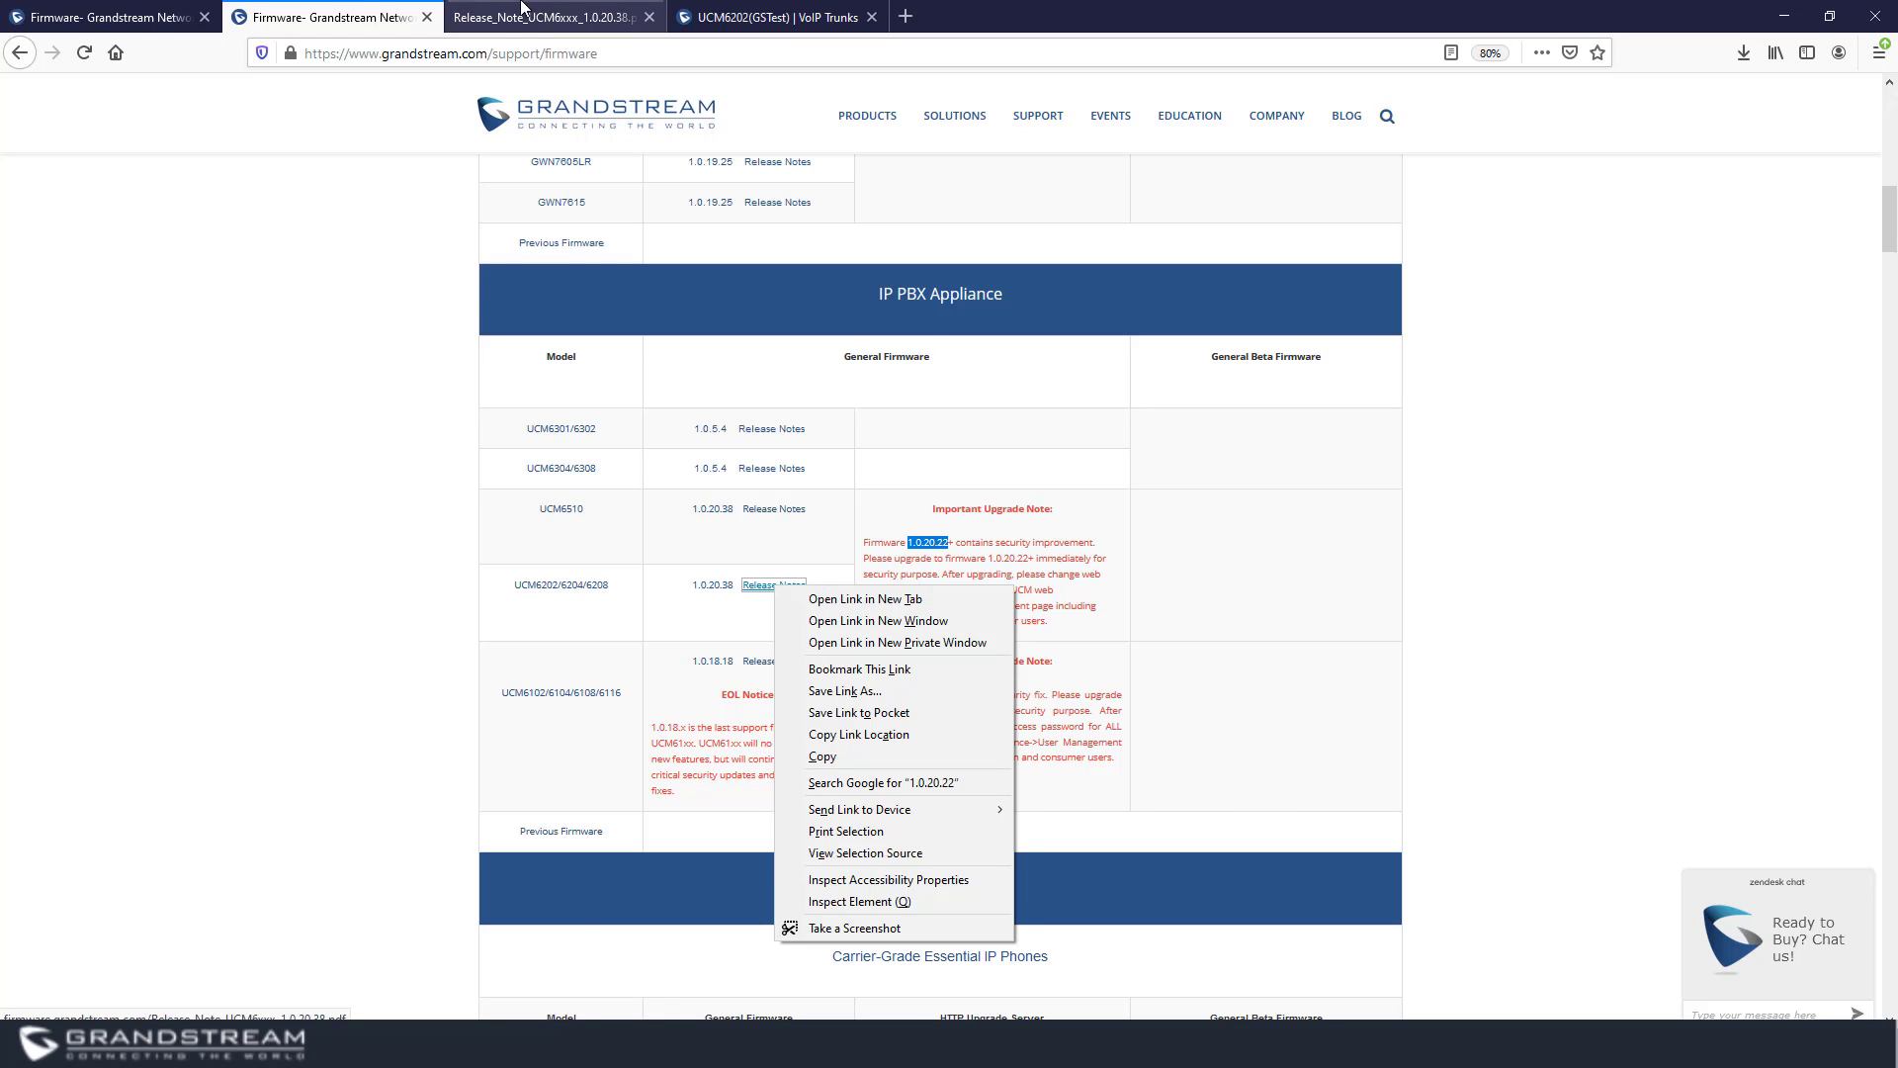
click(534, 17)
scroll(870, 505, up, 5)
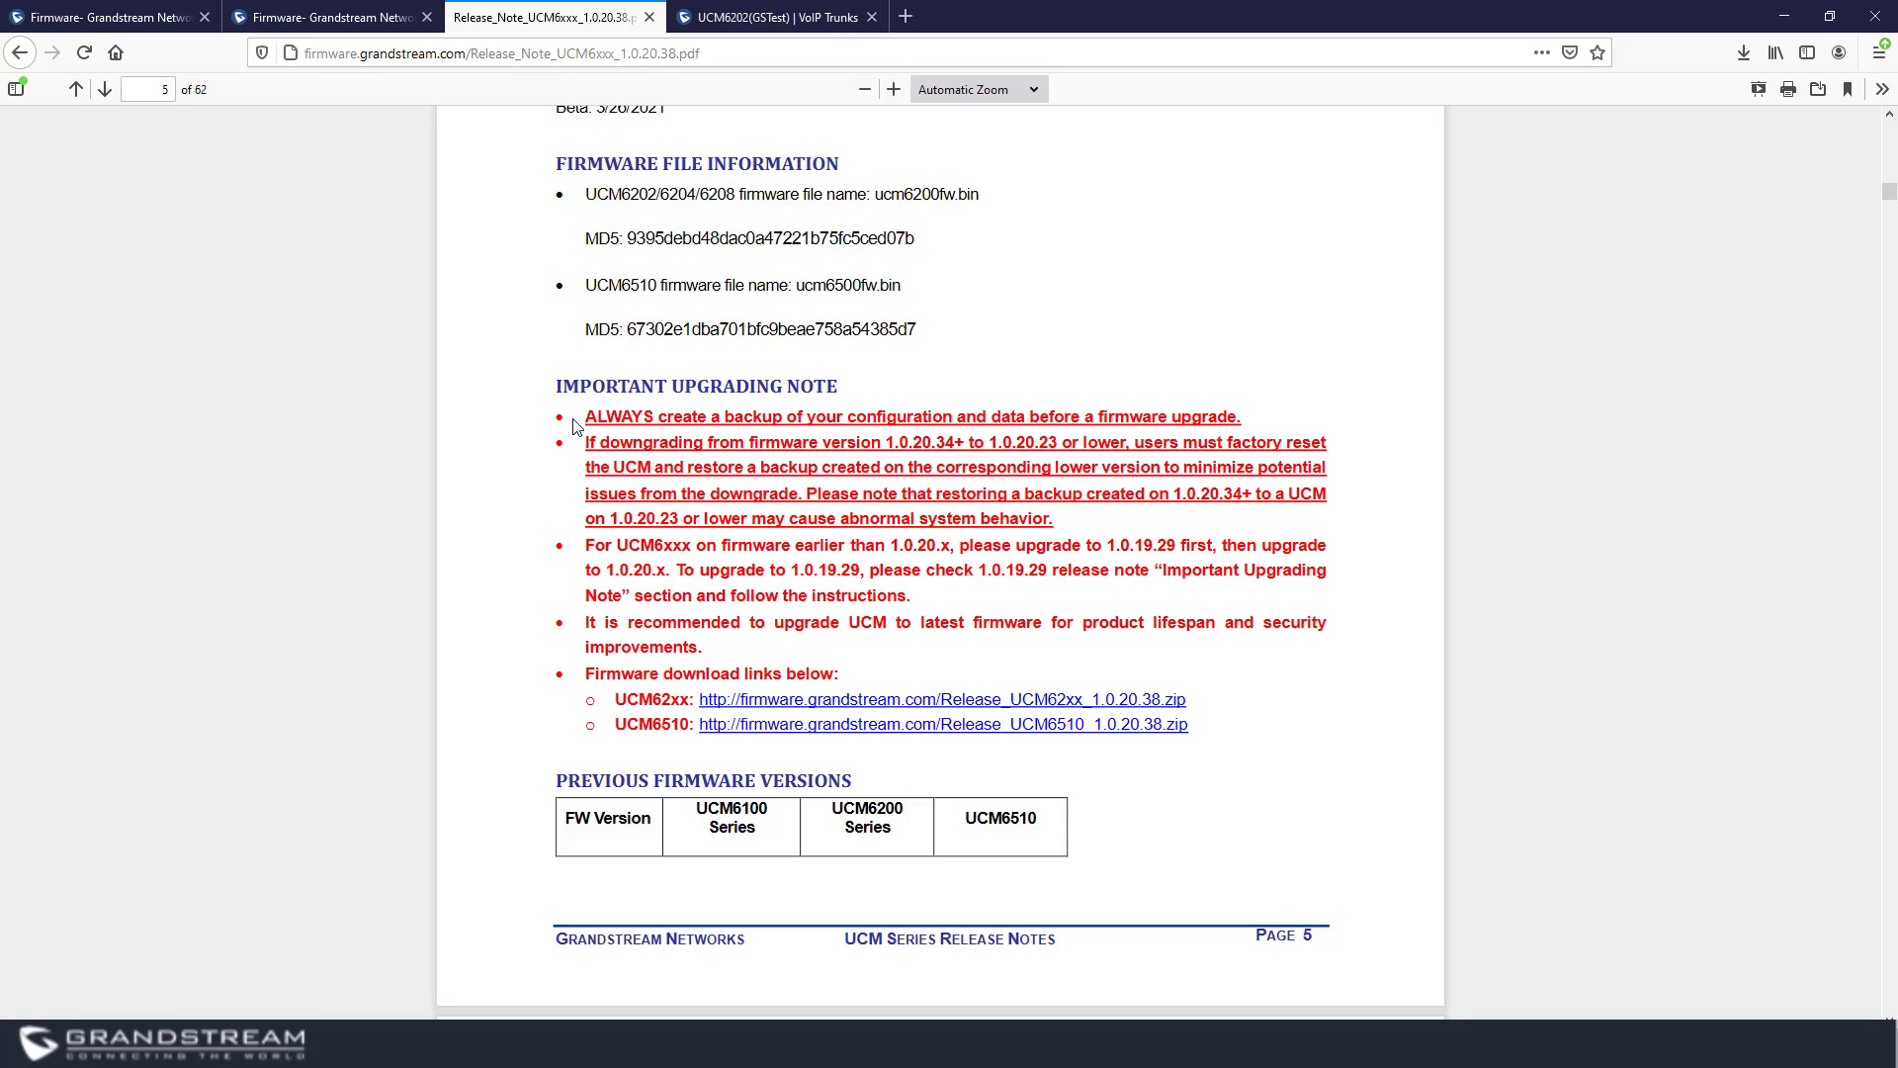
Scroll to the previous firmware versions table, point out 1.0.16.20, then return to the firmware listing
scroll(682, 534, down, 5)
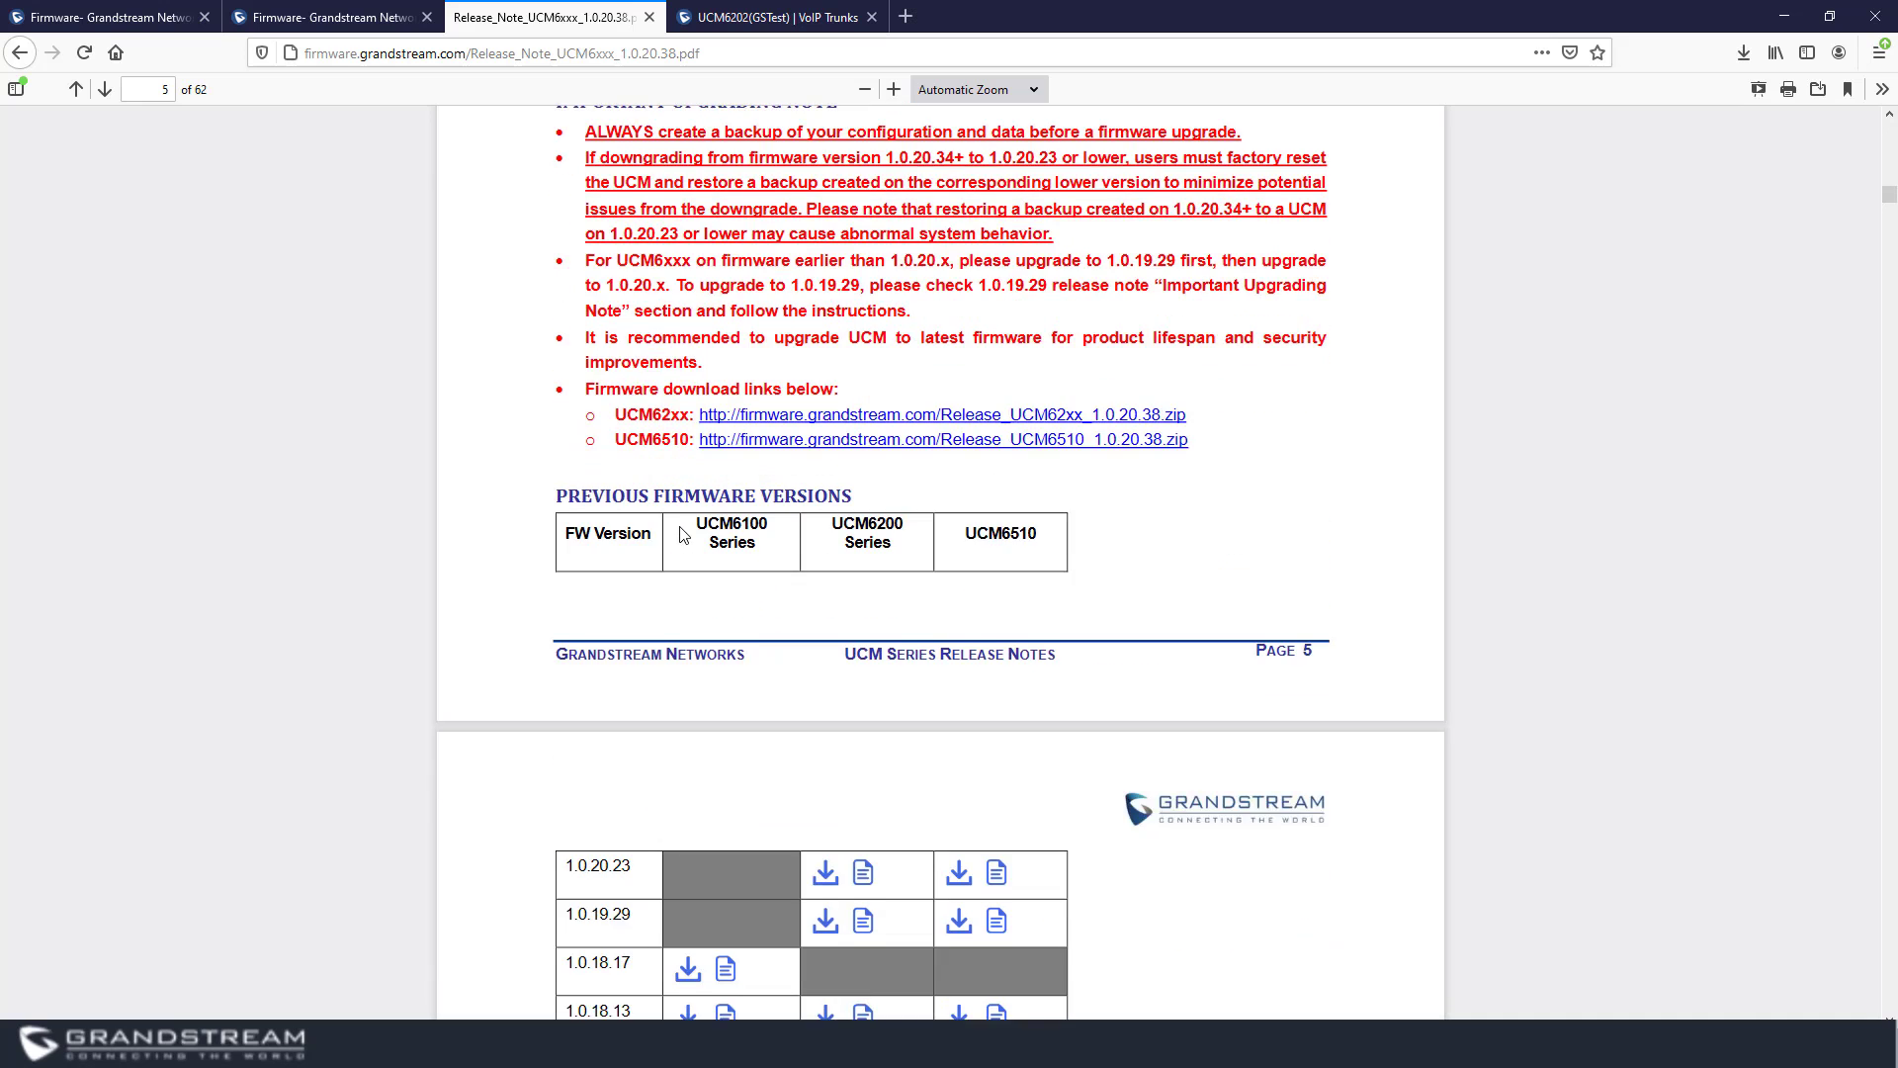
scroll(682, 534, down, 2)
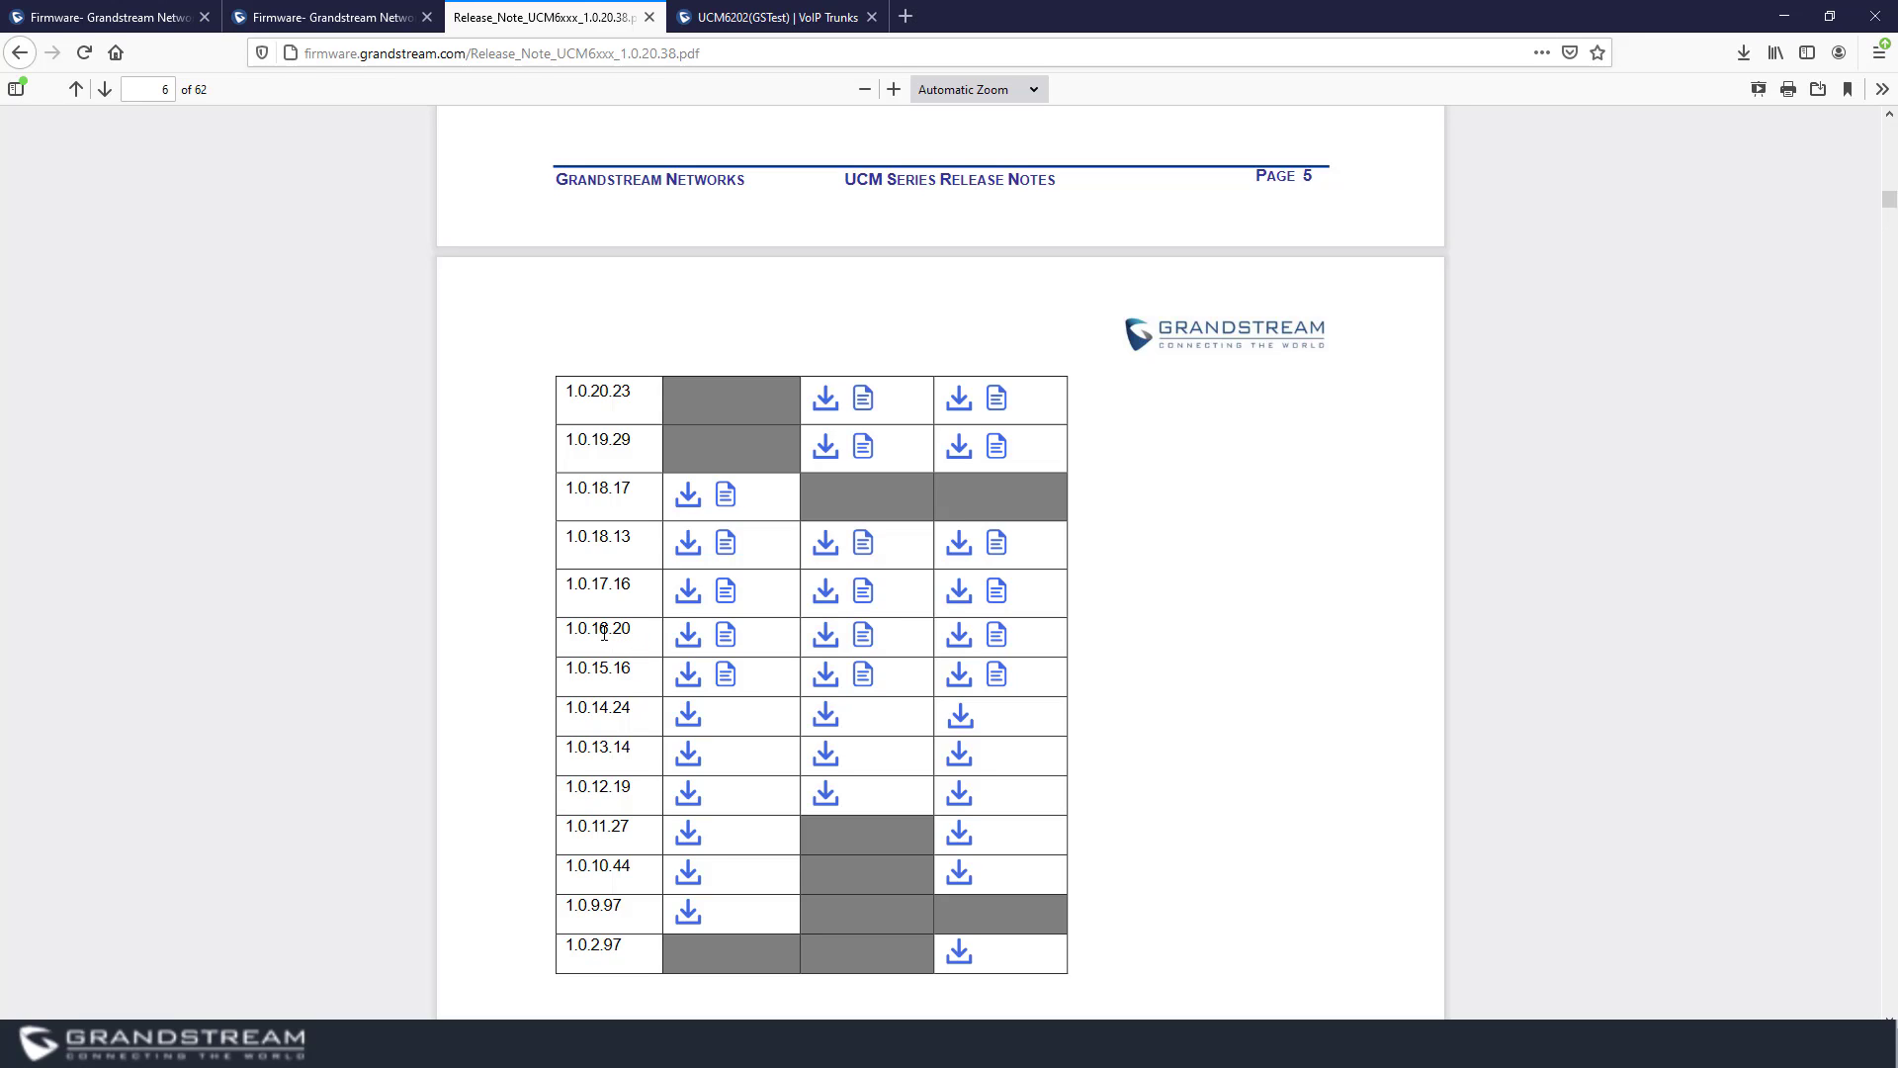
drag(602, 634, 593, 633)
click(599, 583)
click(319, 22)
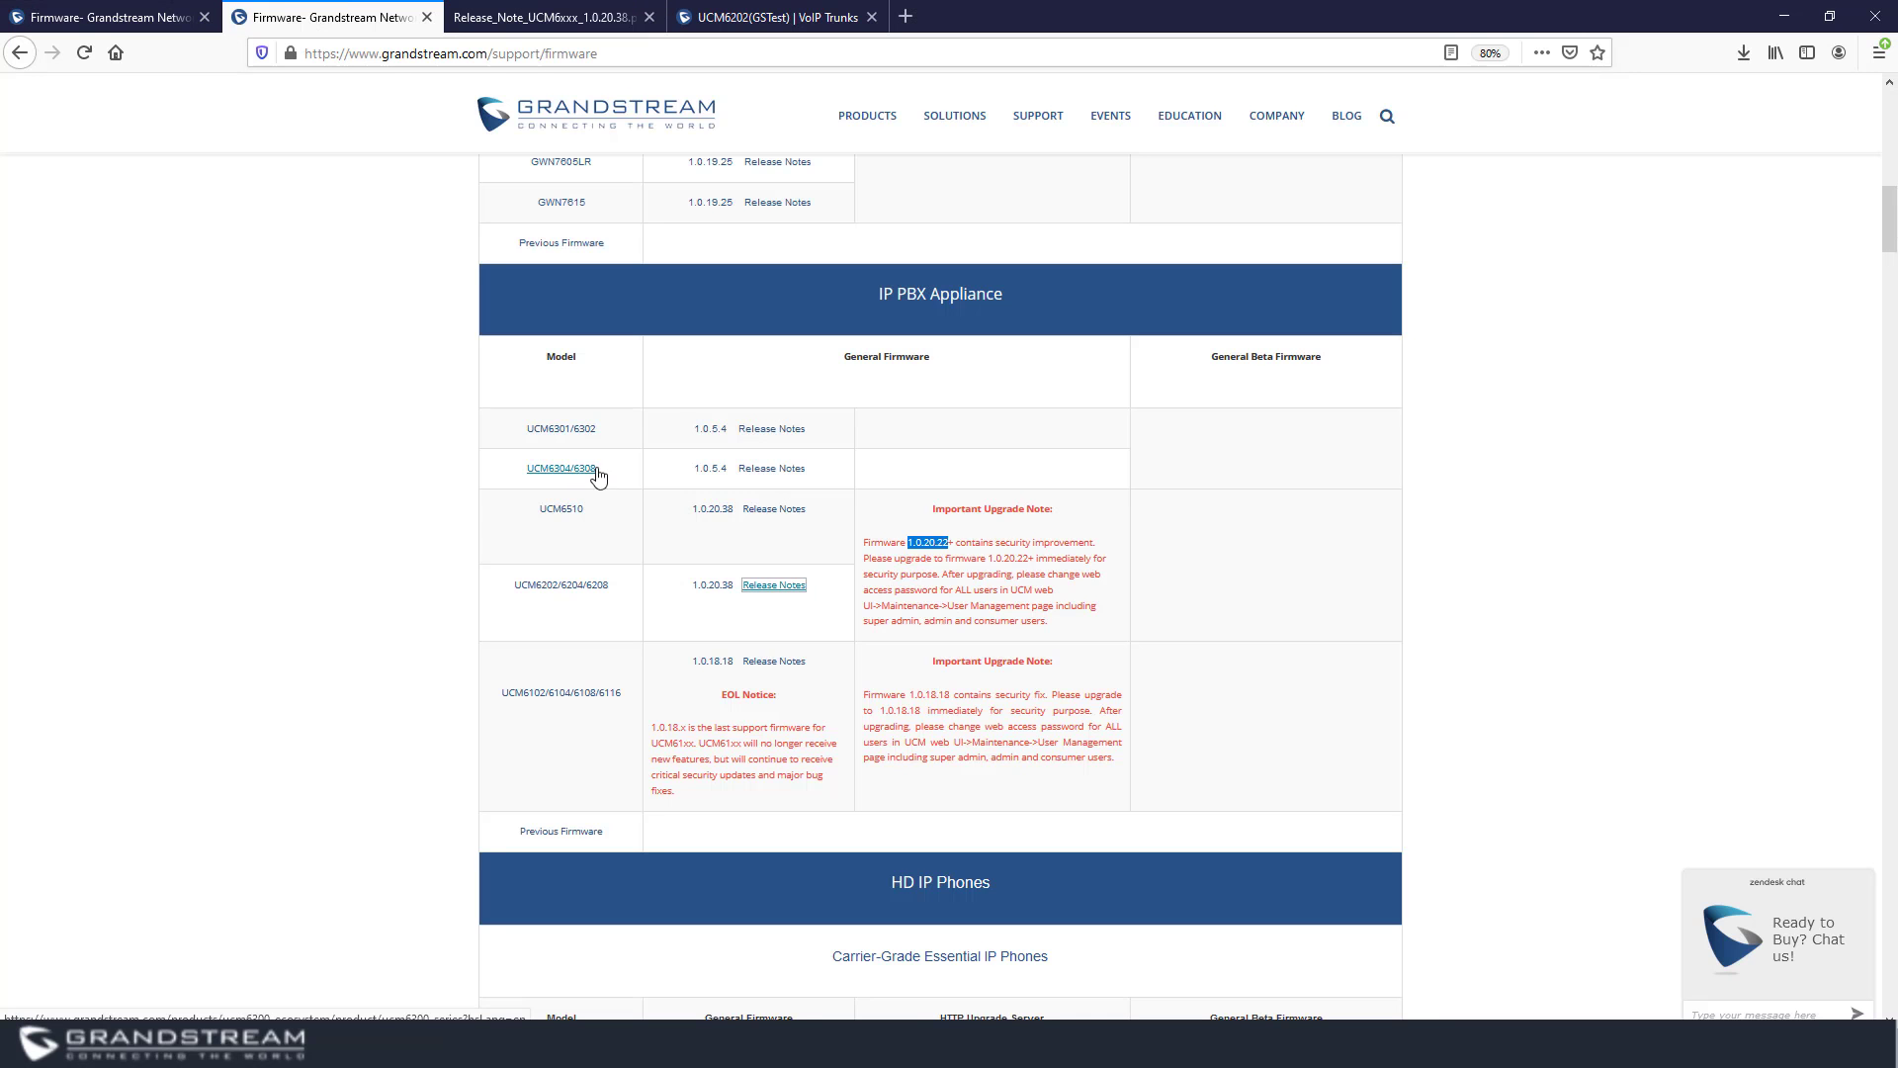
Download the UCM62xx 1.0.20.38 firmware zip and open it from the Downloads list
click(708, 591)
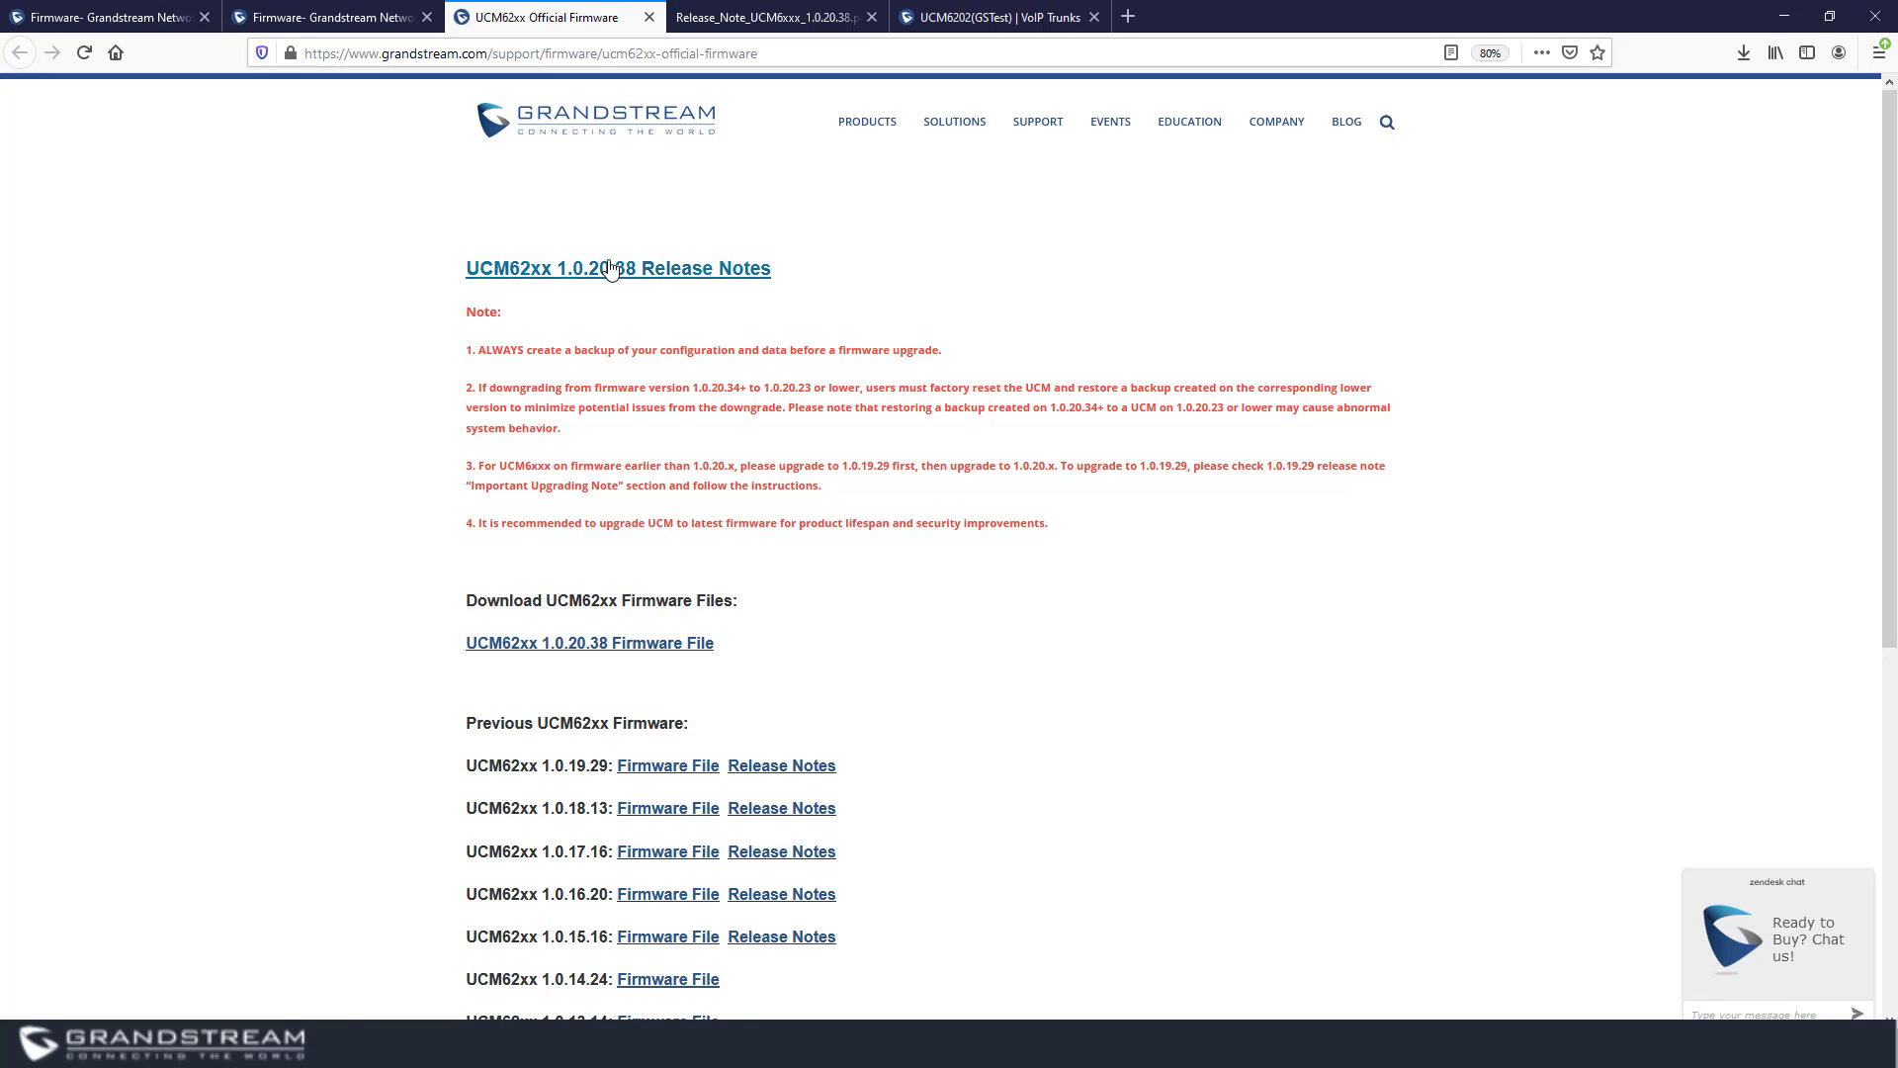
click(625, 648)
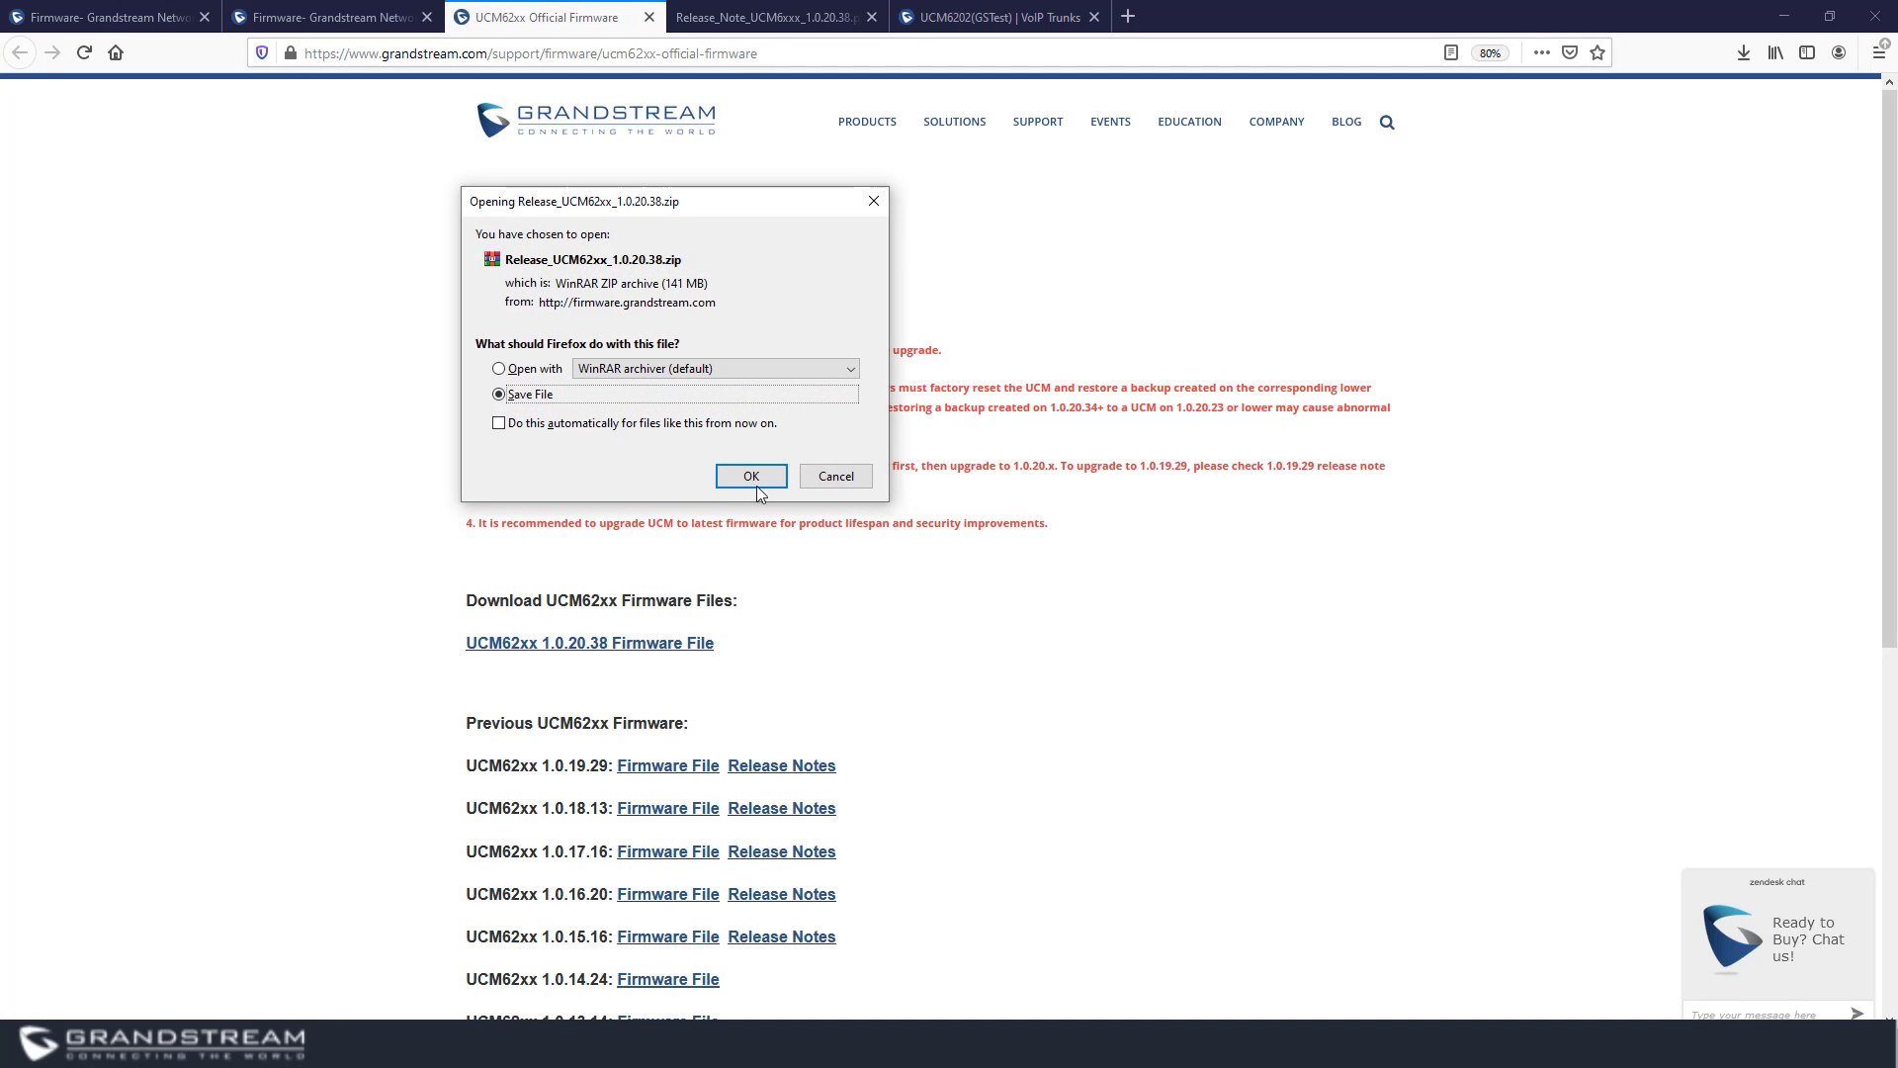
click(874, 203)
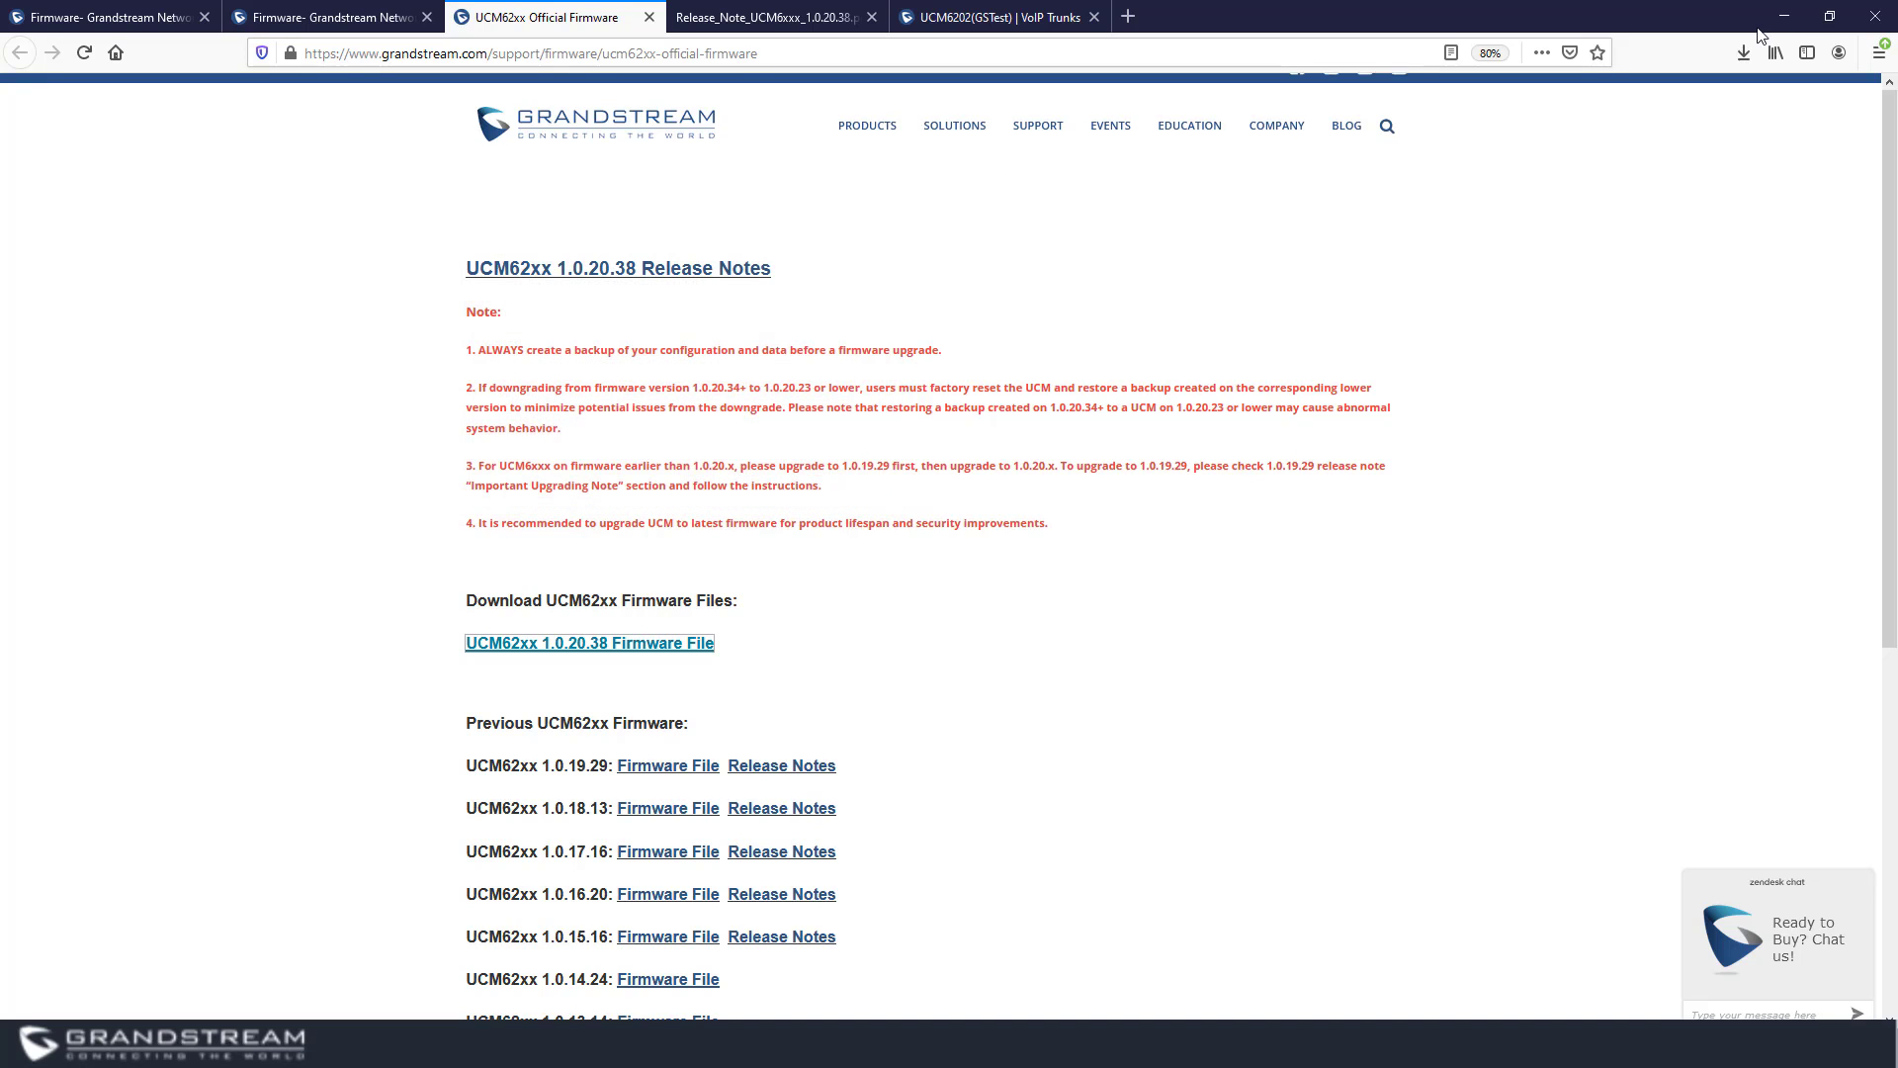
click(1755, 53)
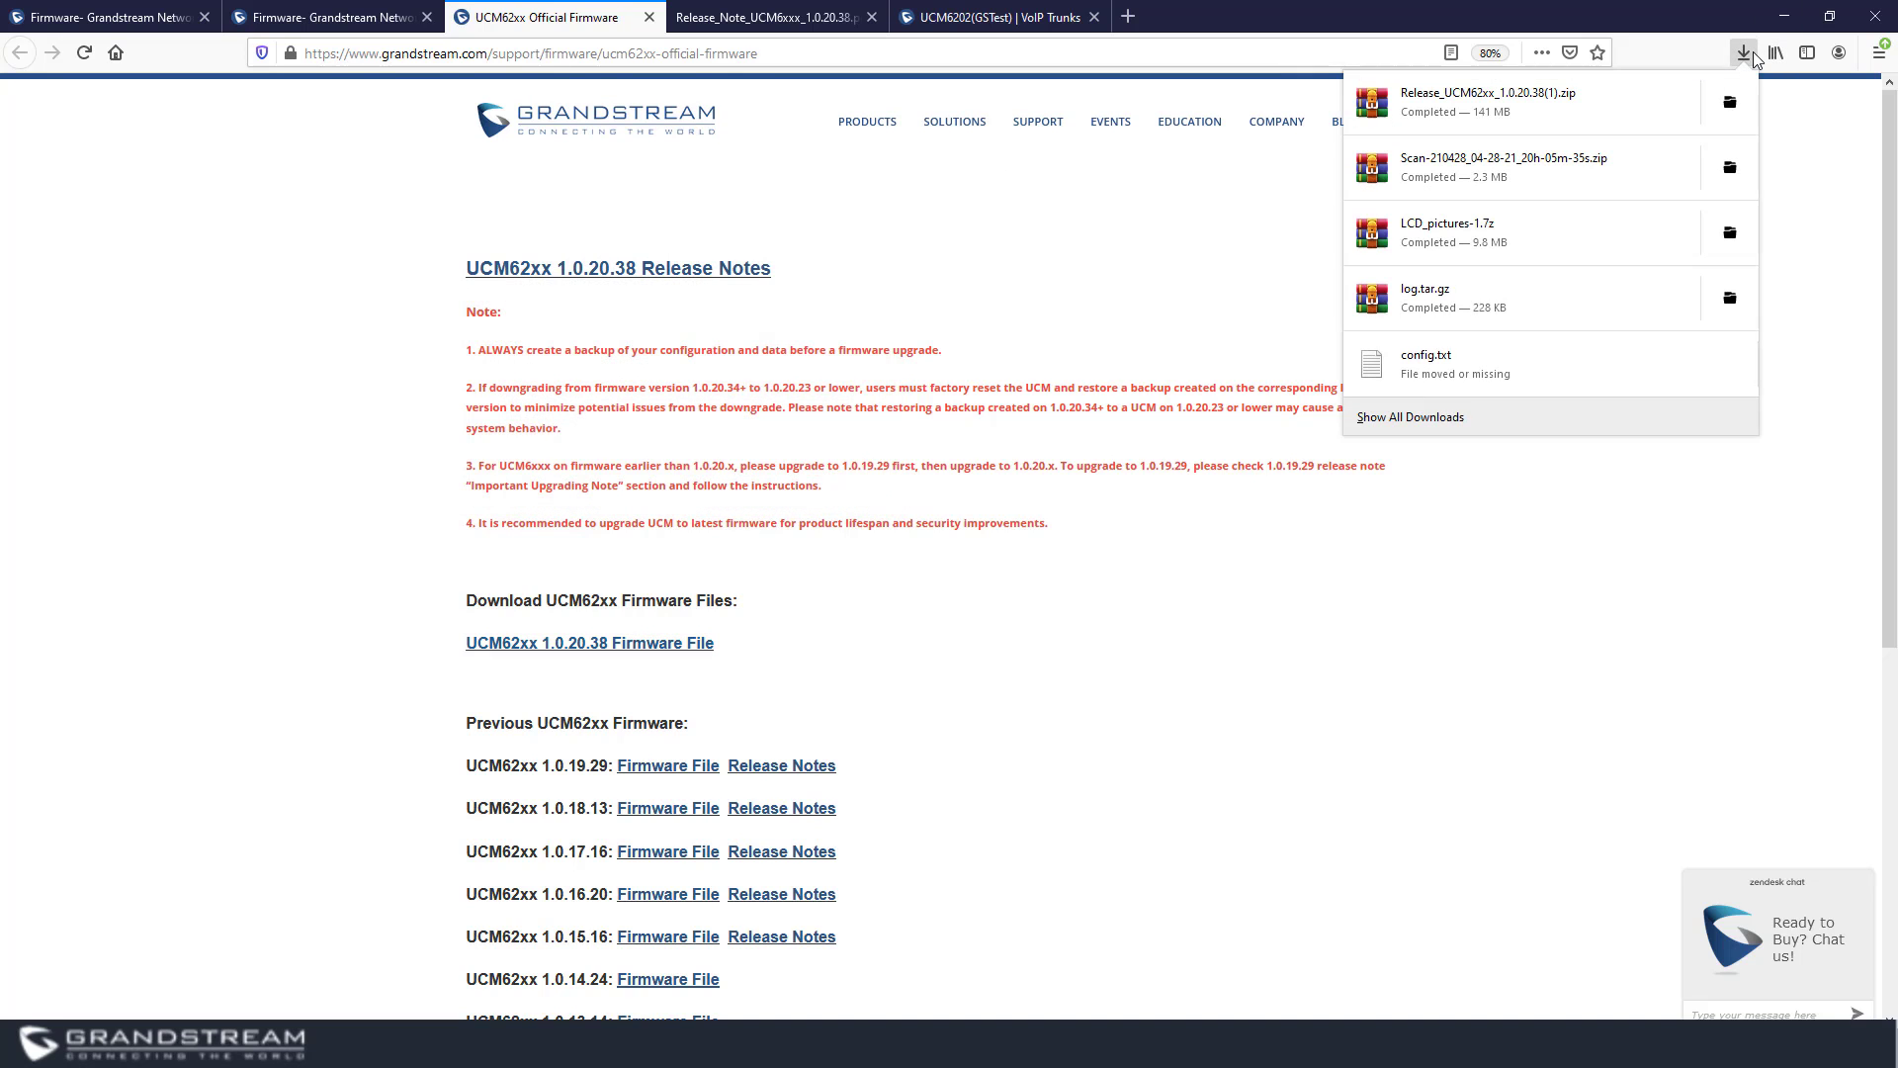
click(1578, 103)
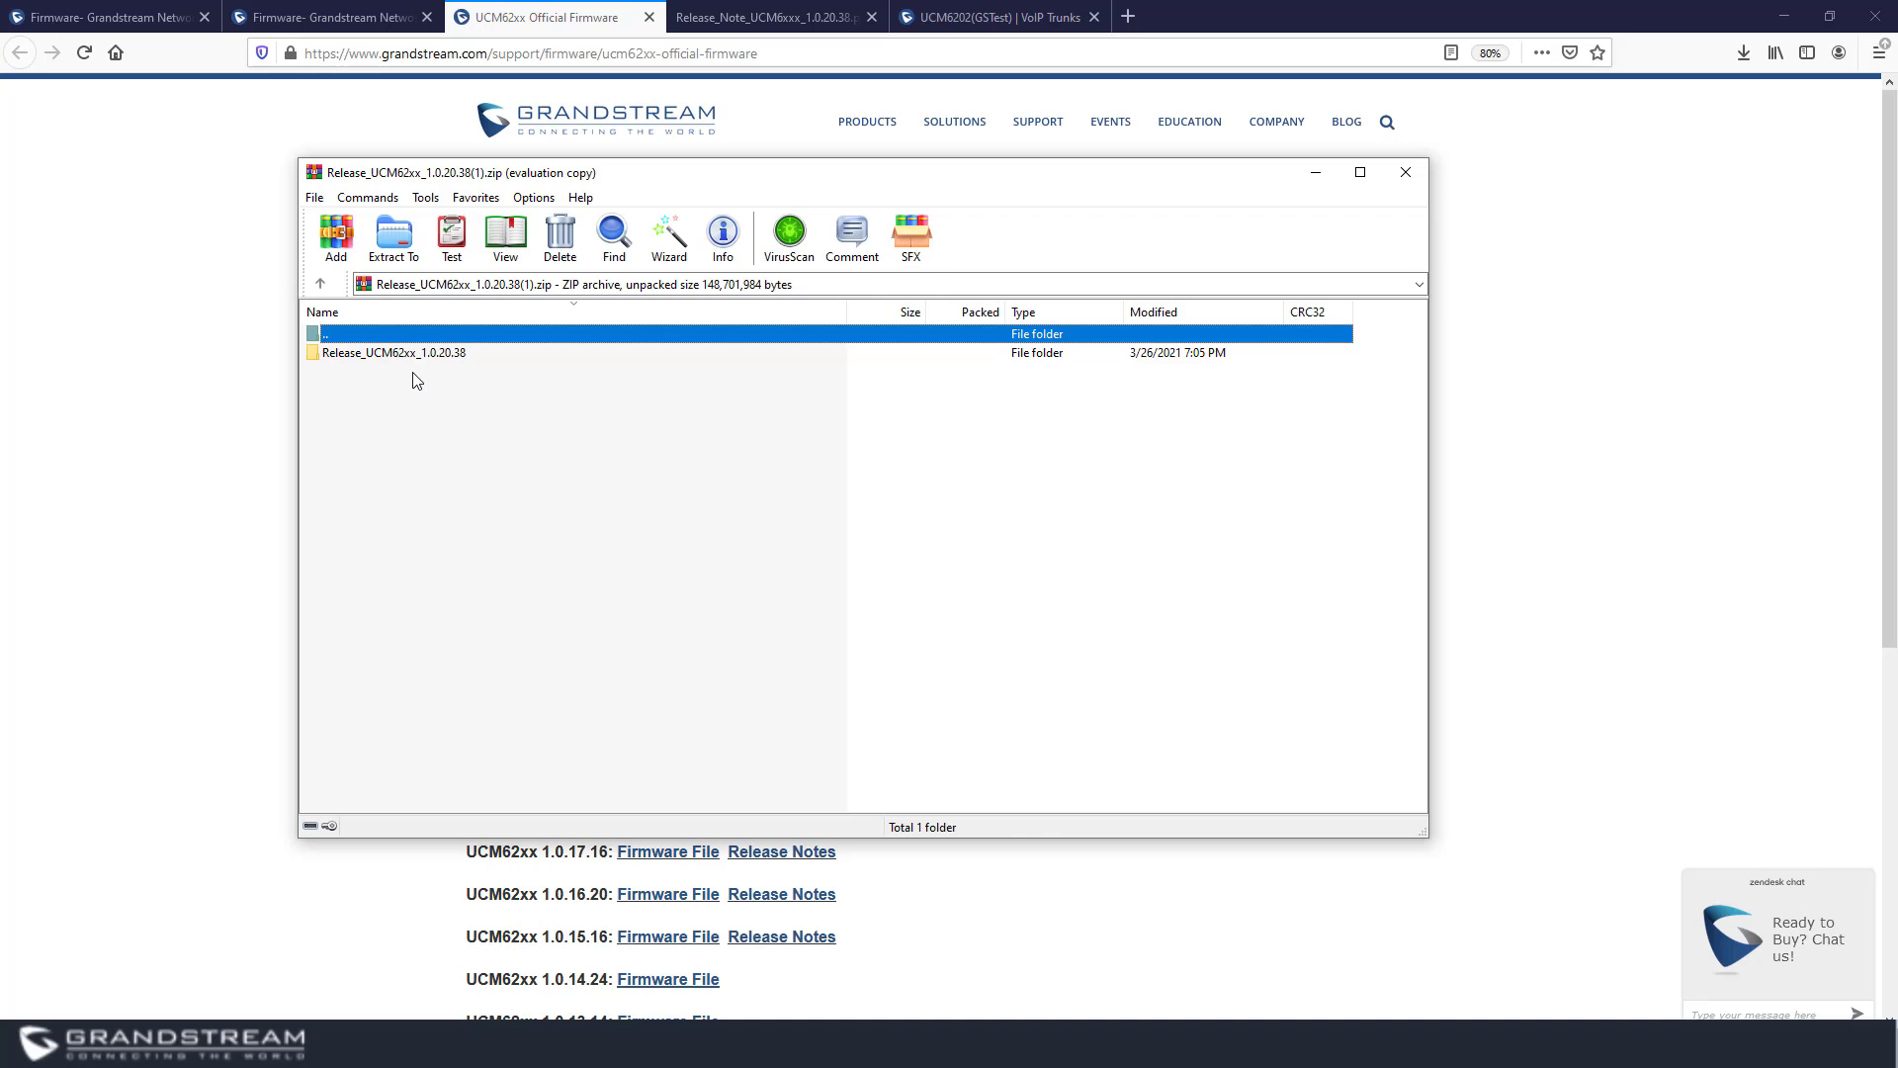
Open the archive's Release_UCM62xx_1.0.20.38 folder and locate the ucm6200fw.bin firmware file
double_click(417, 356)
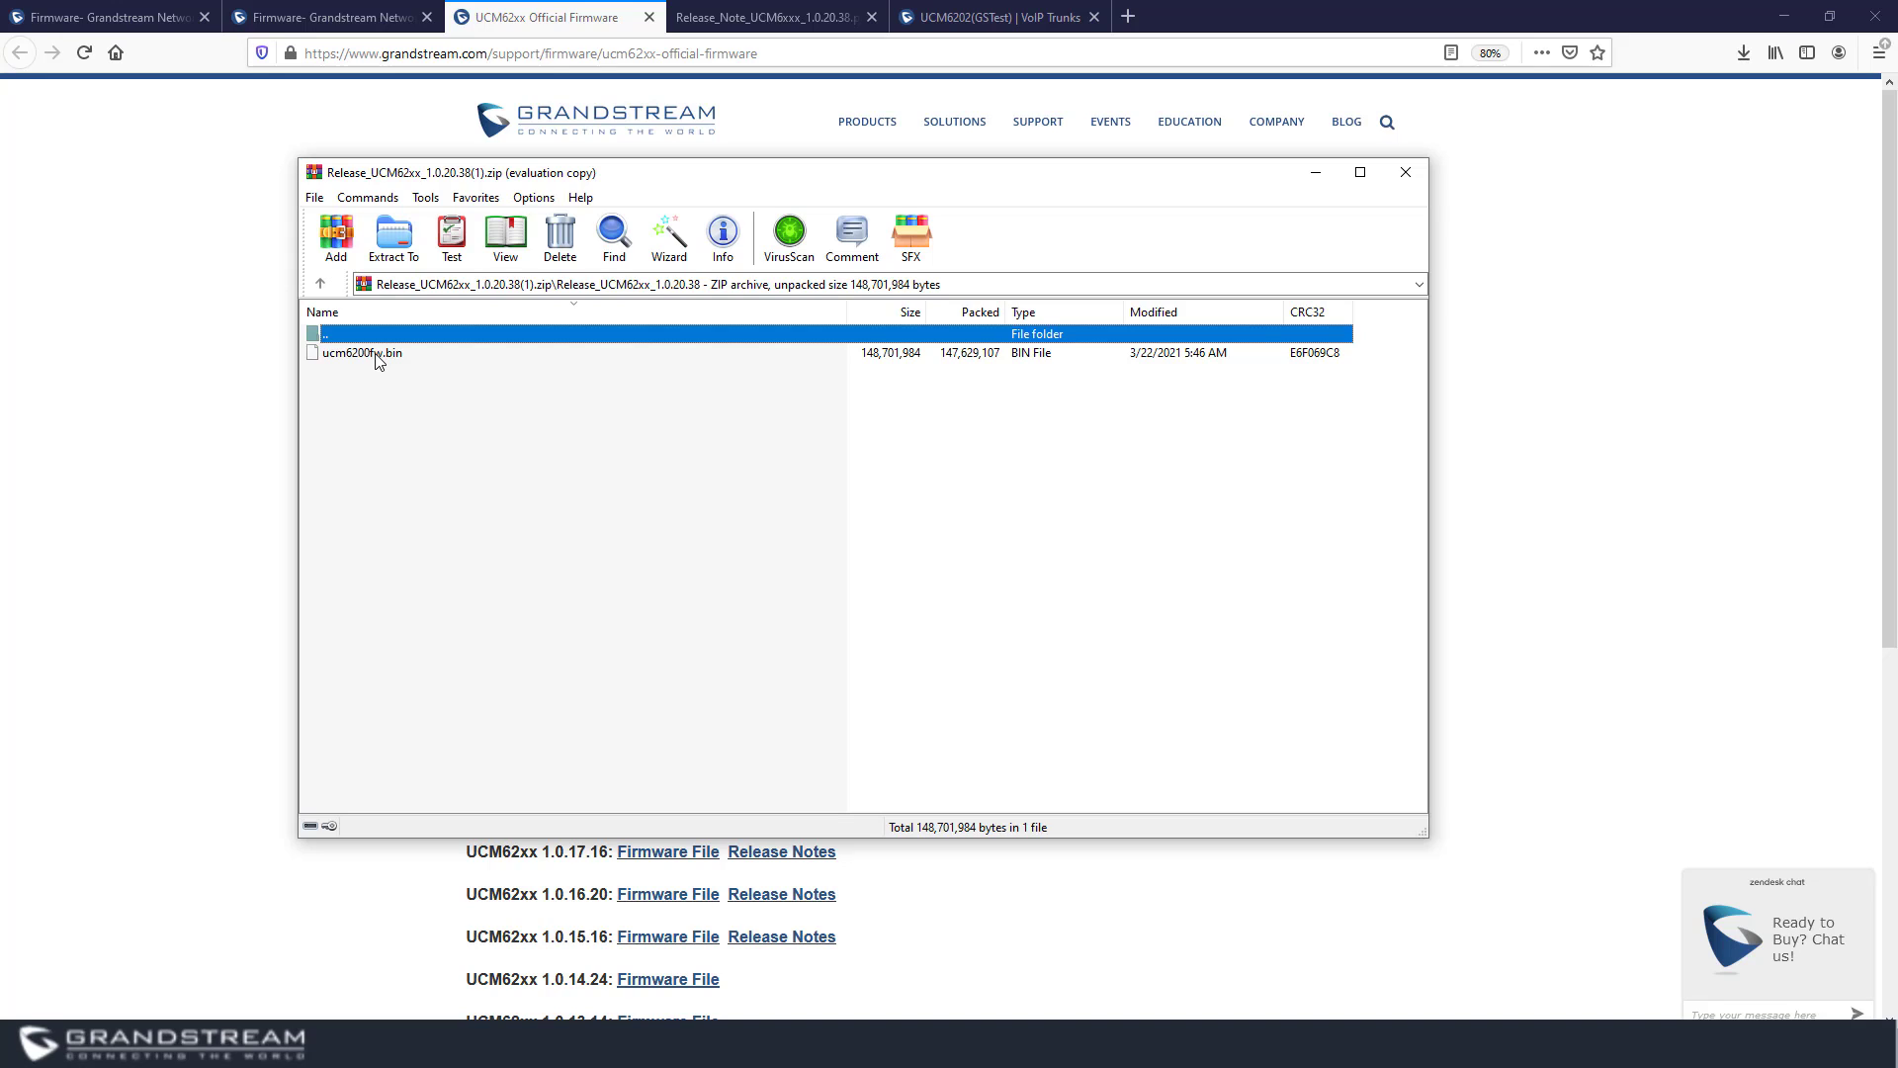
click(367, 358)
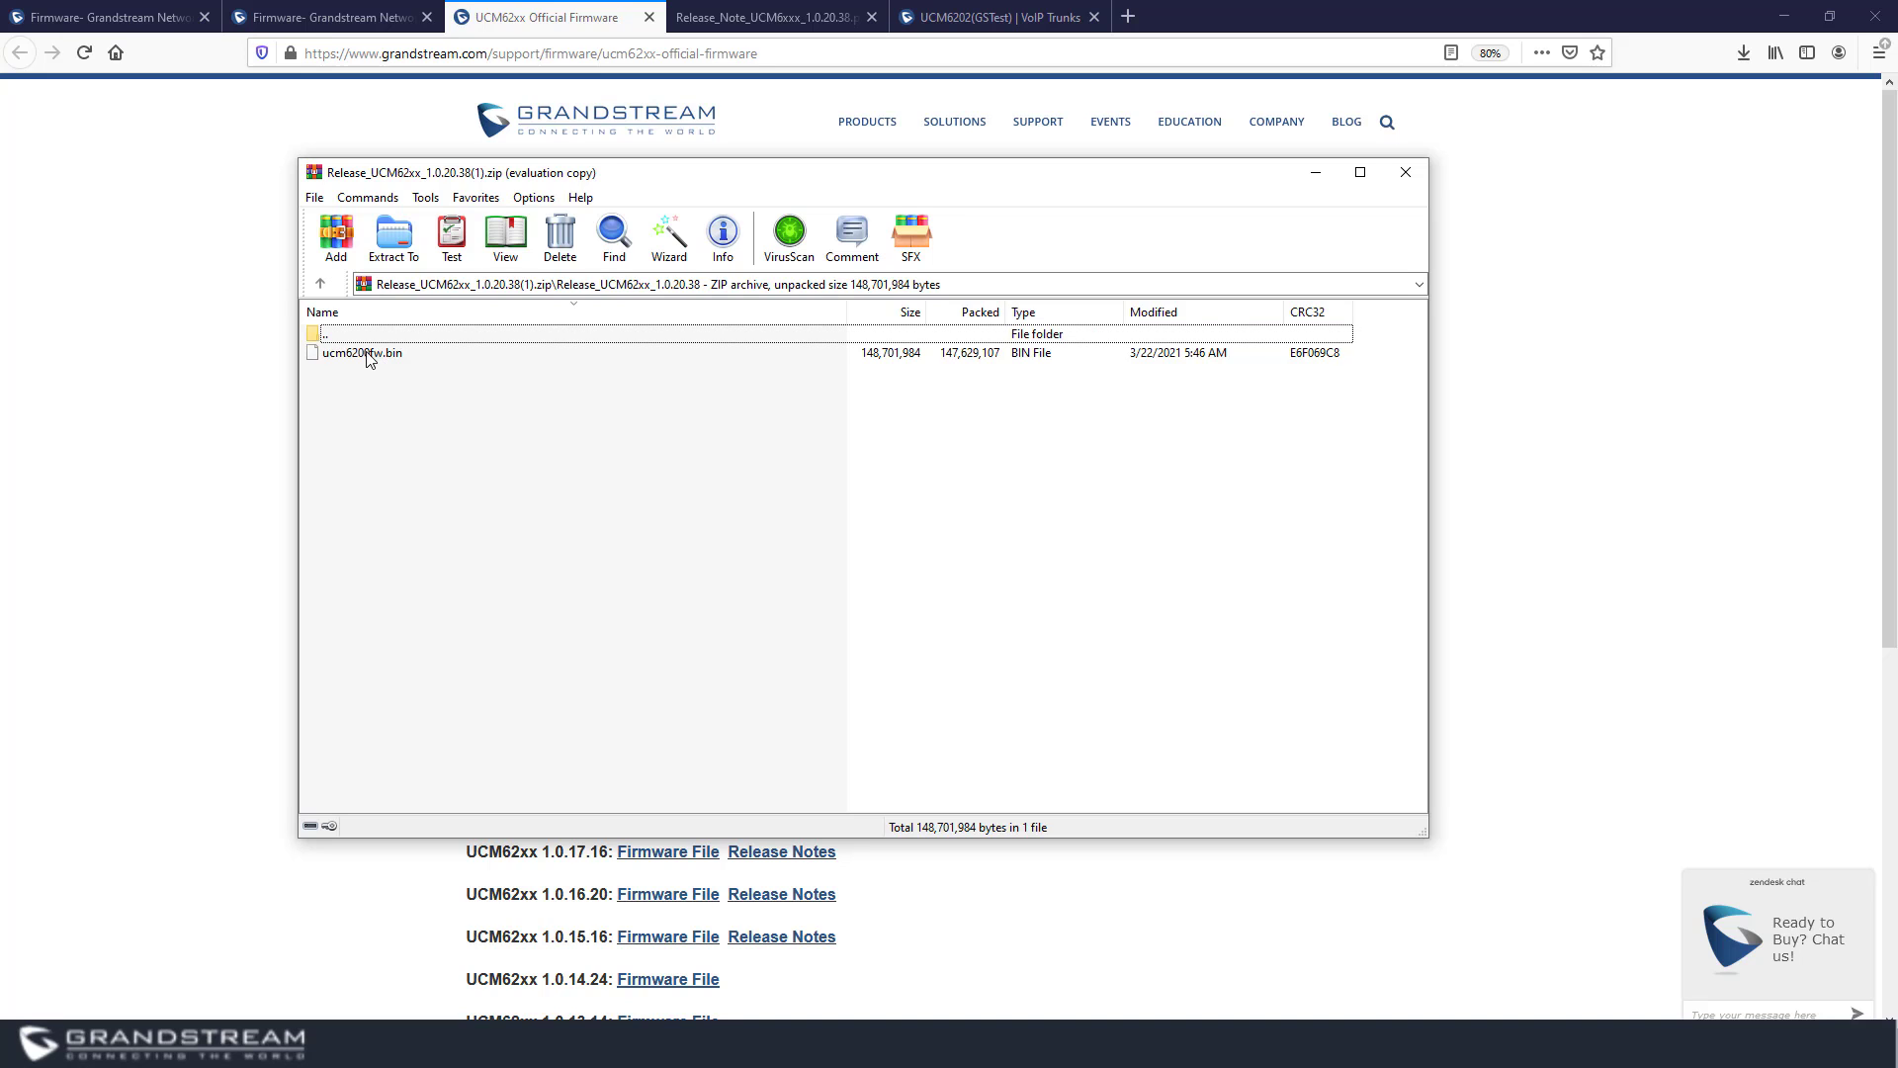
right_click(366, 354)
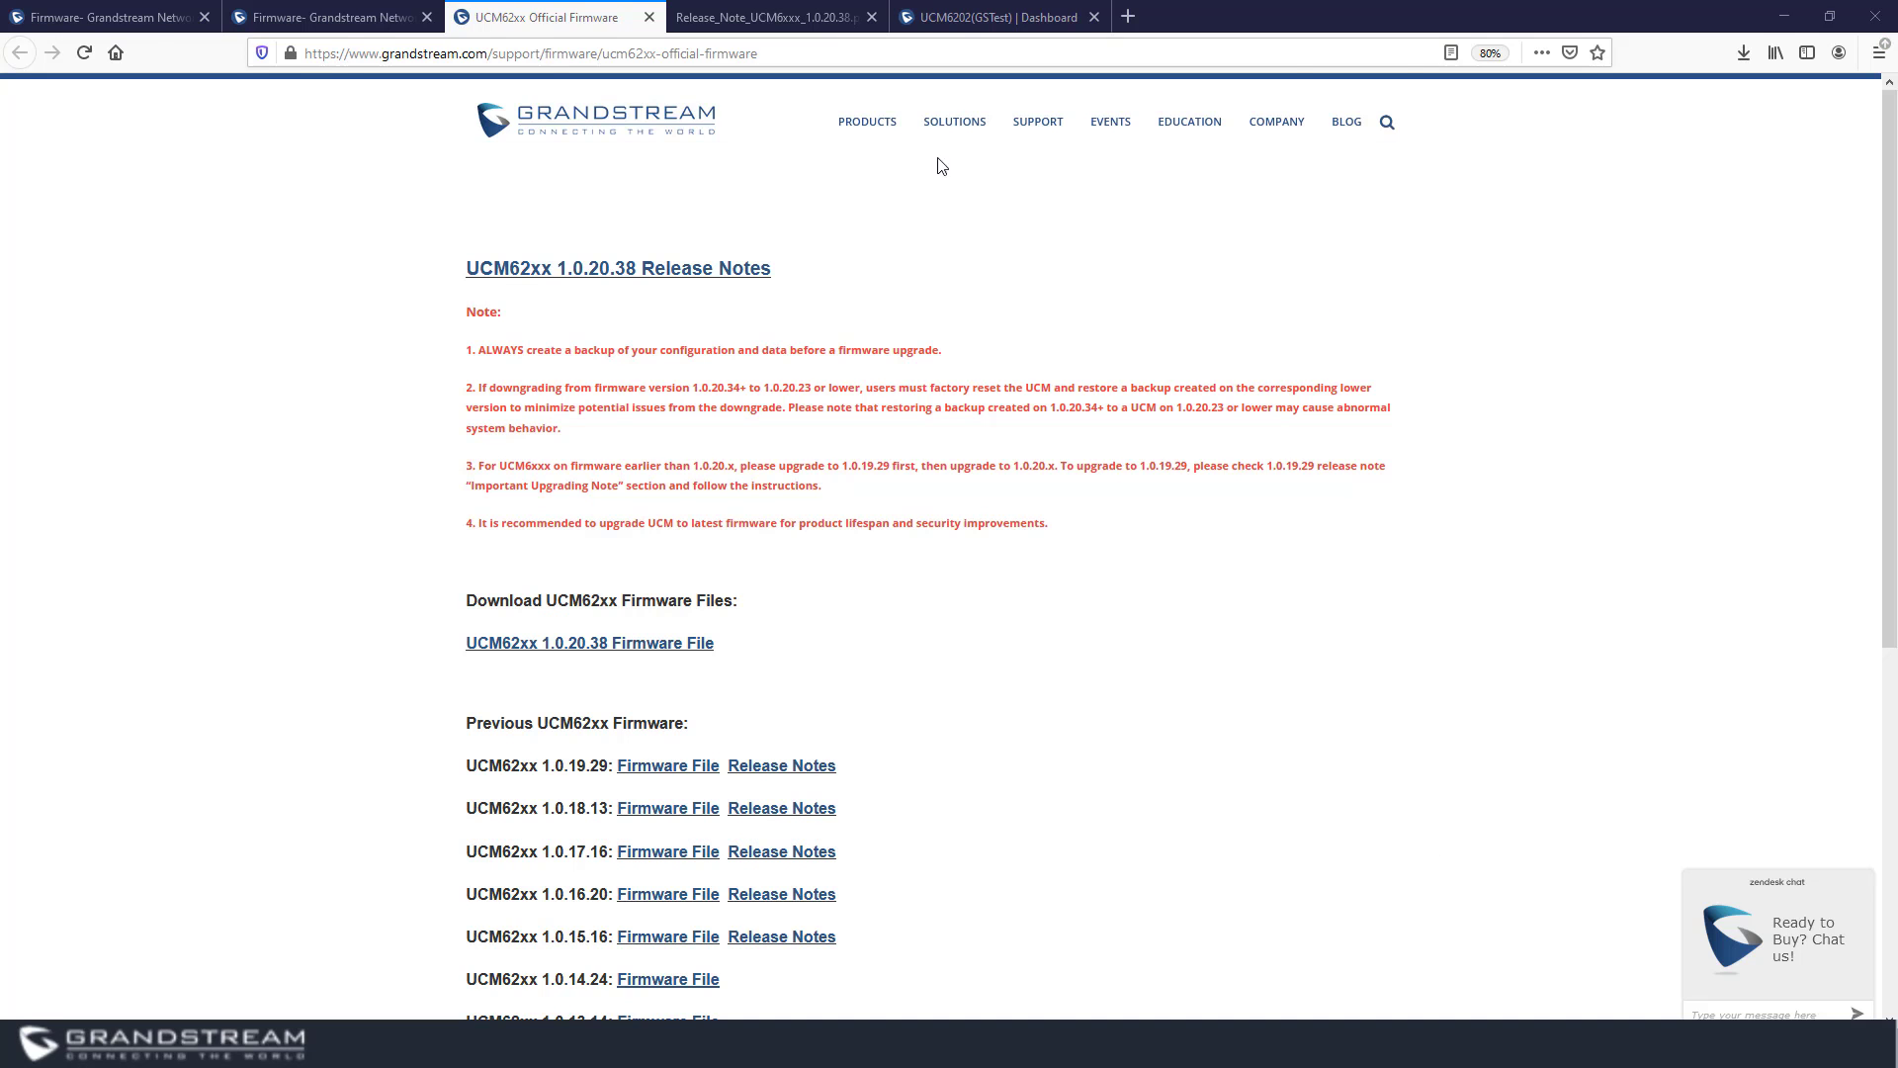
Go from the UCM6202 dashboard to Maintenance > Upgrade
click(994, 17)
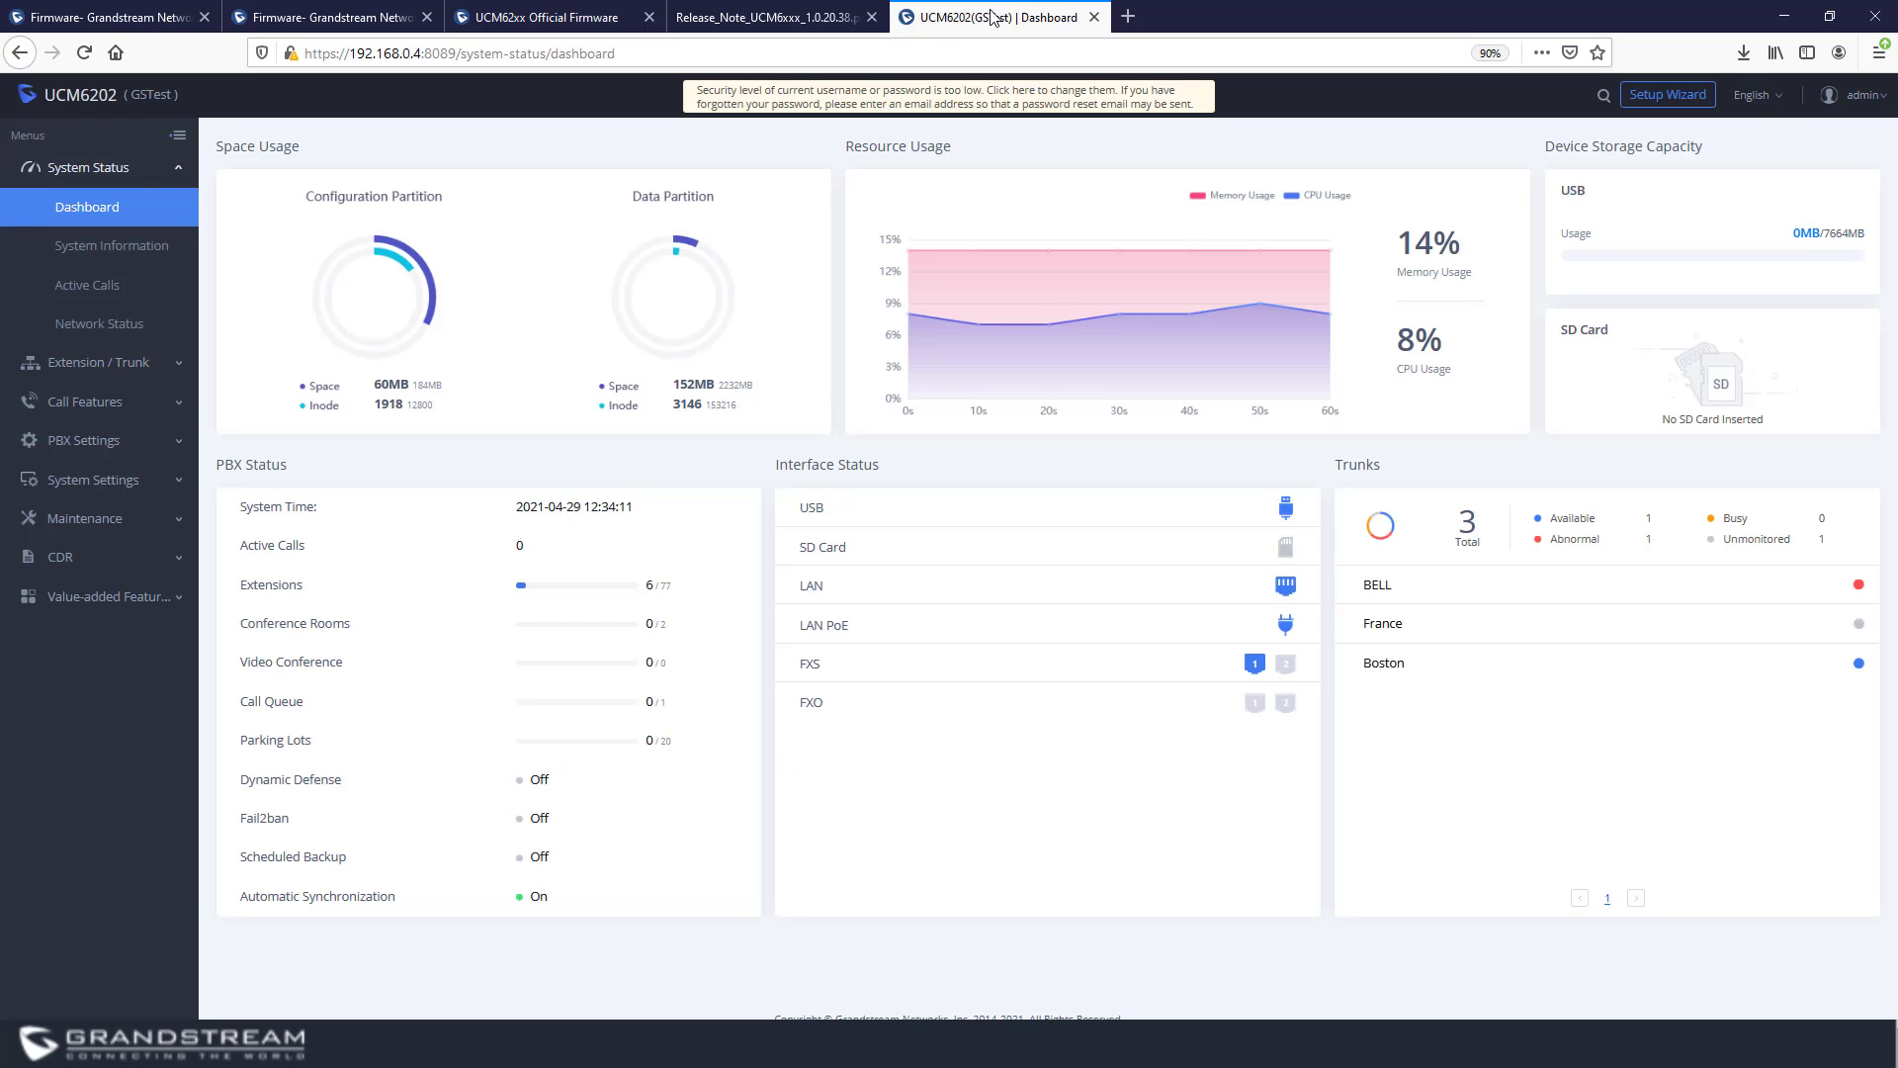
click(65, 520)
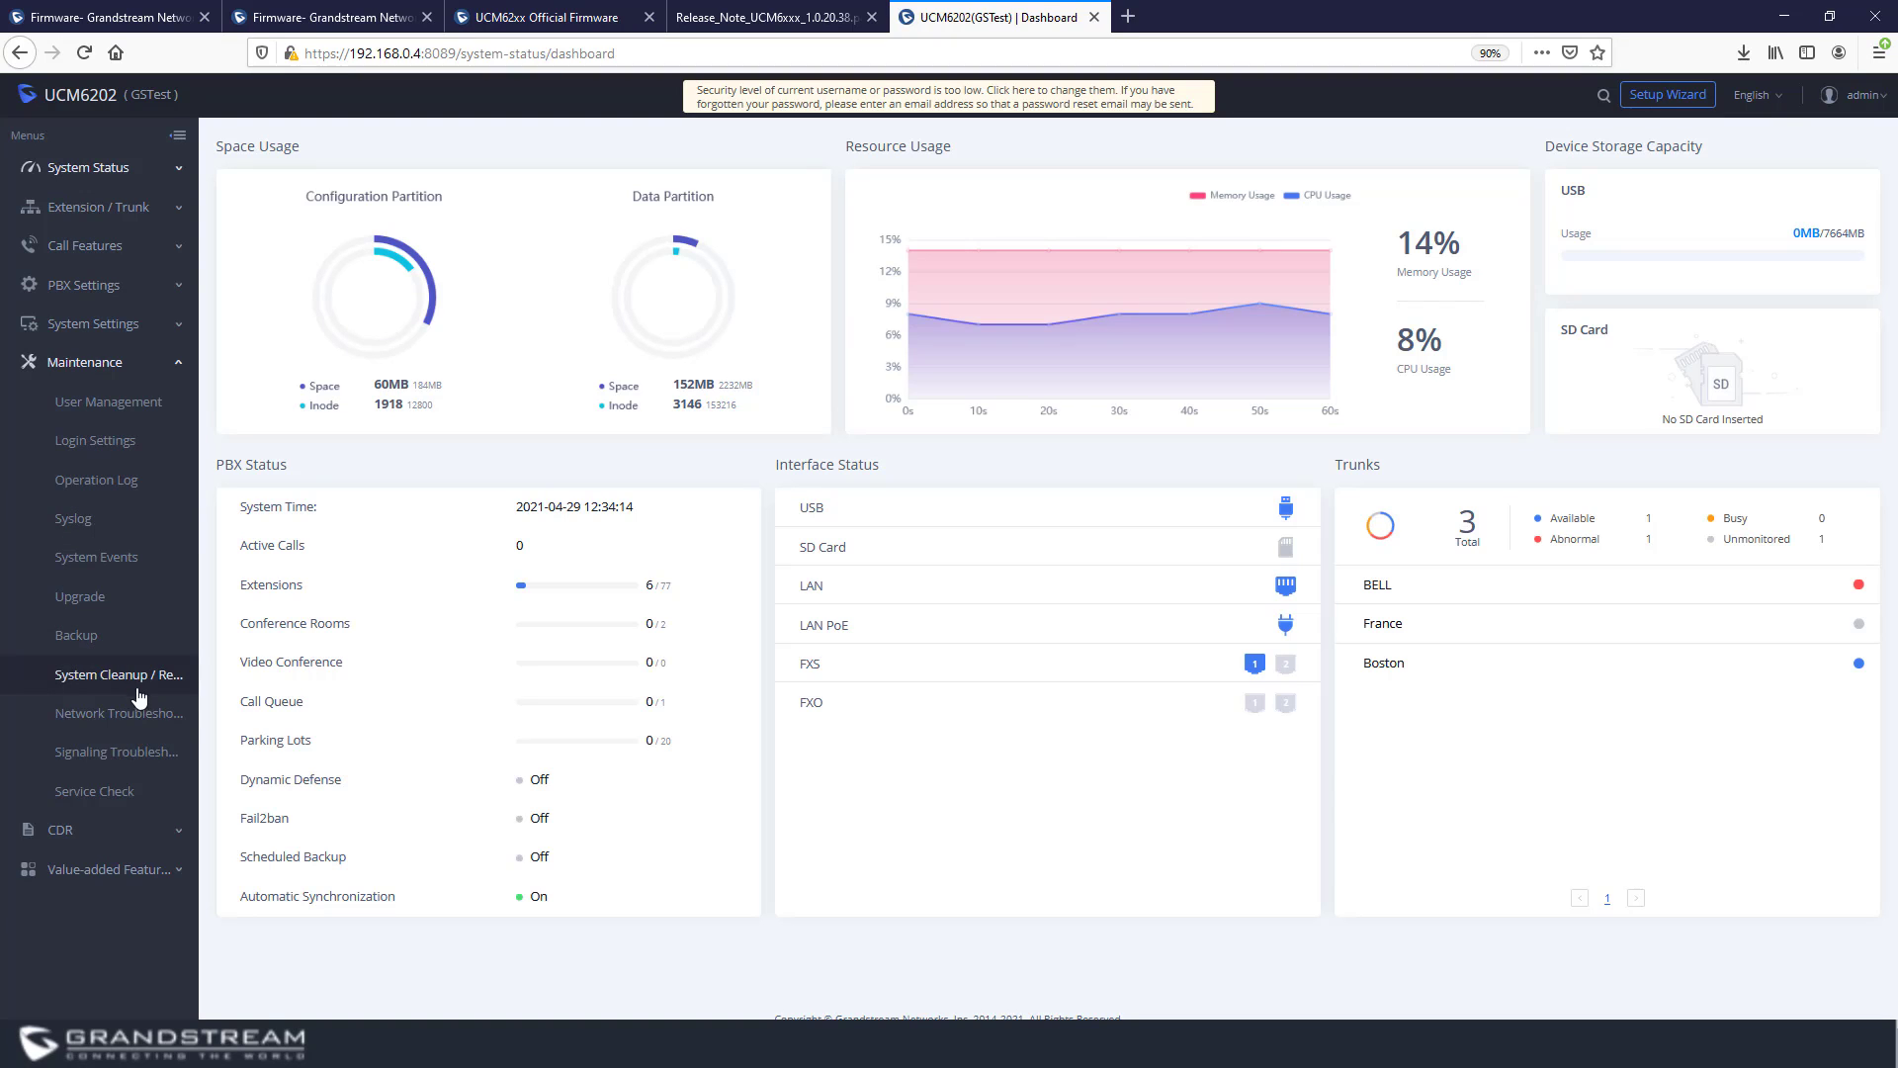
click(93, 605)
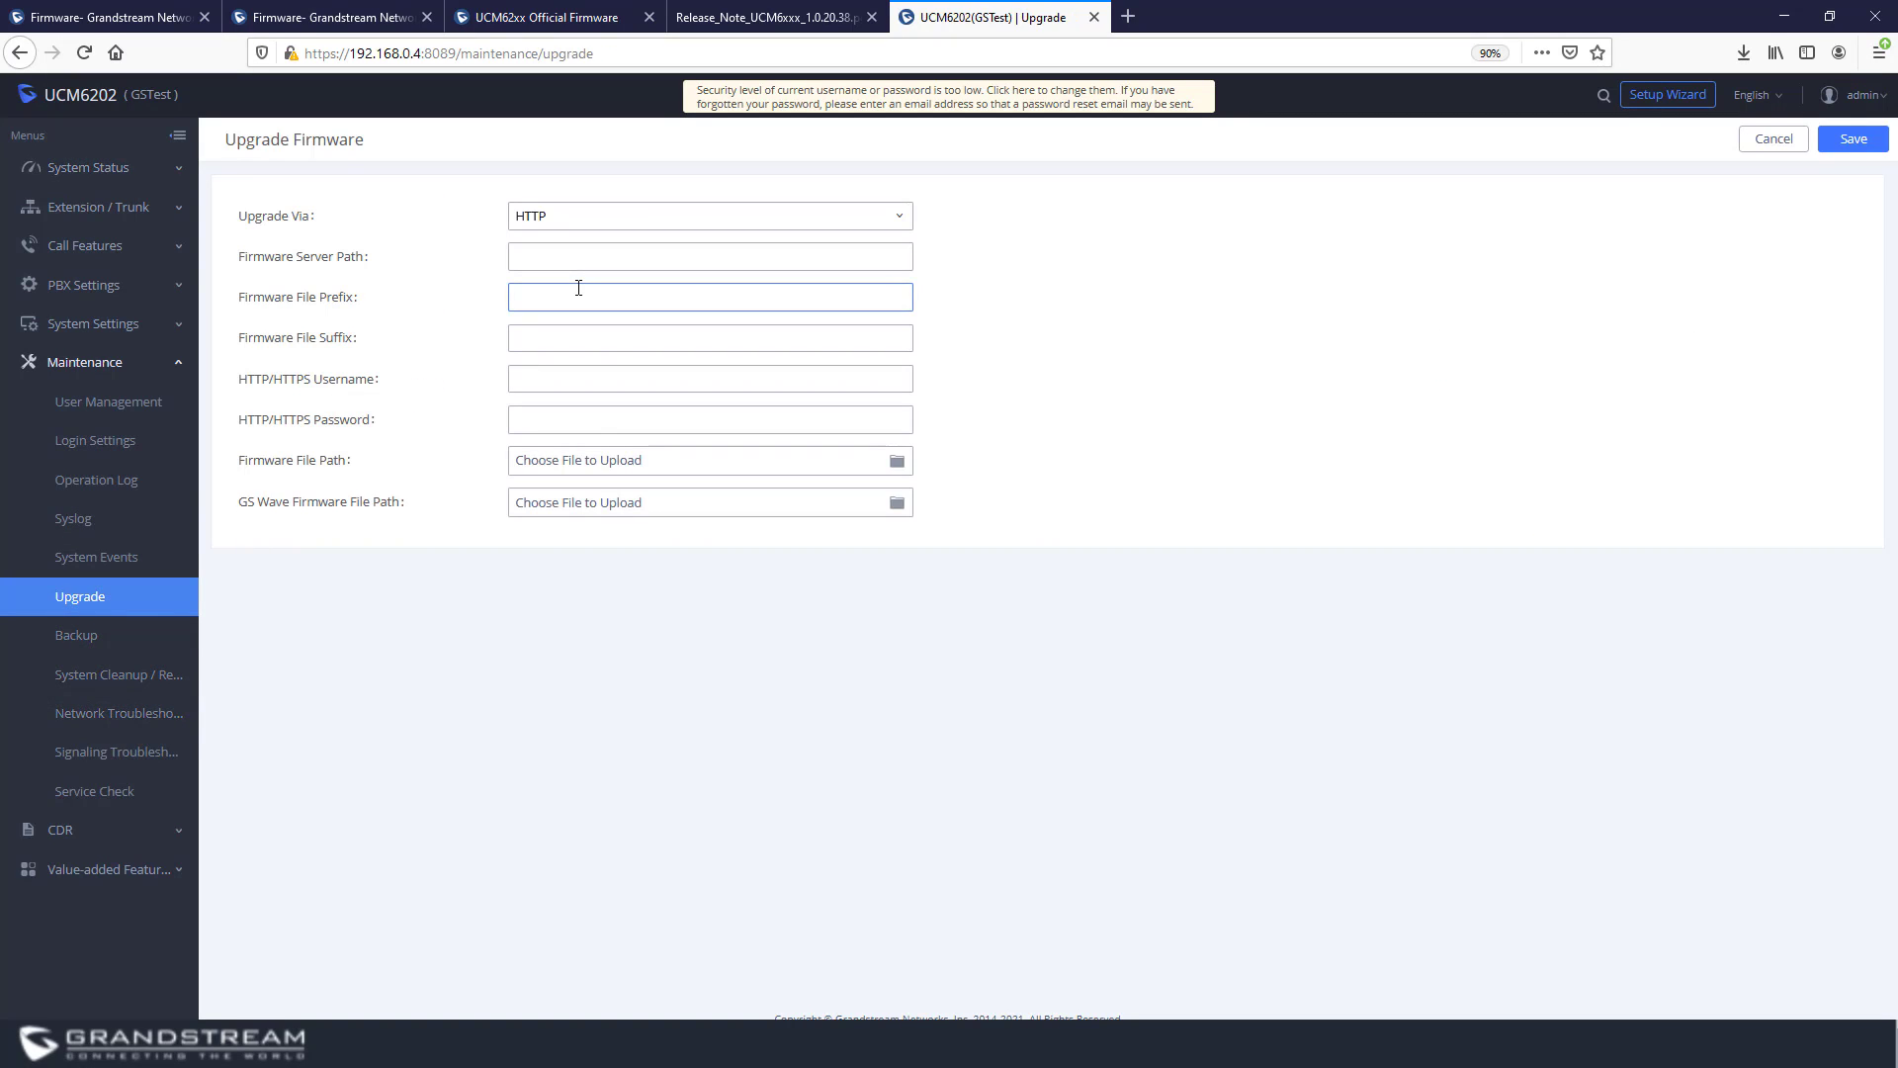
Set Upgrade Via to TFTP with firmware server path 192.168.0.8
click(544, 223)
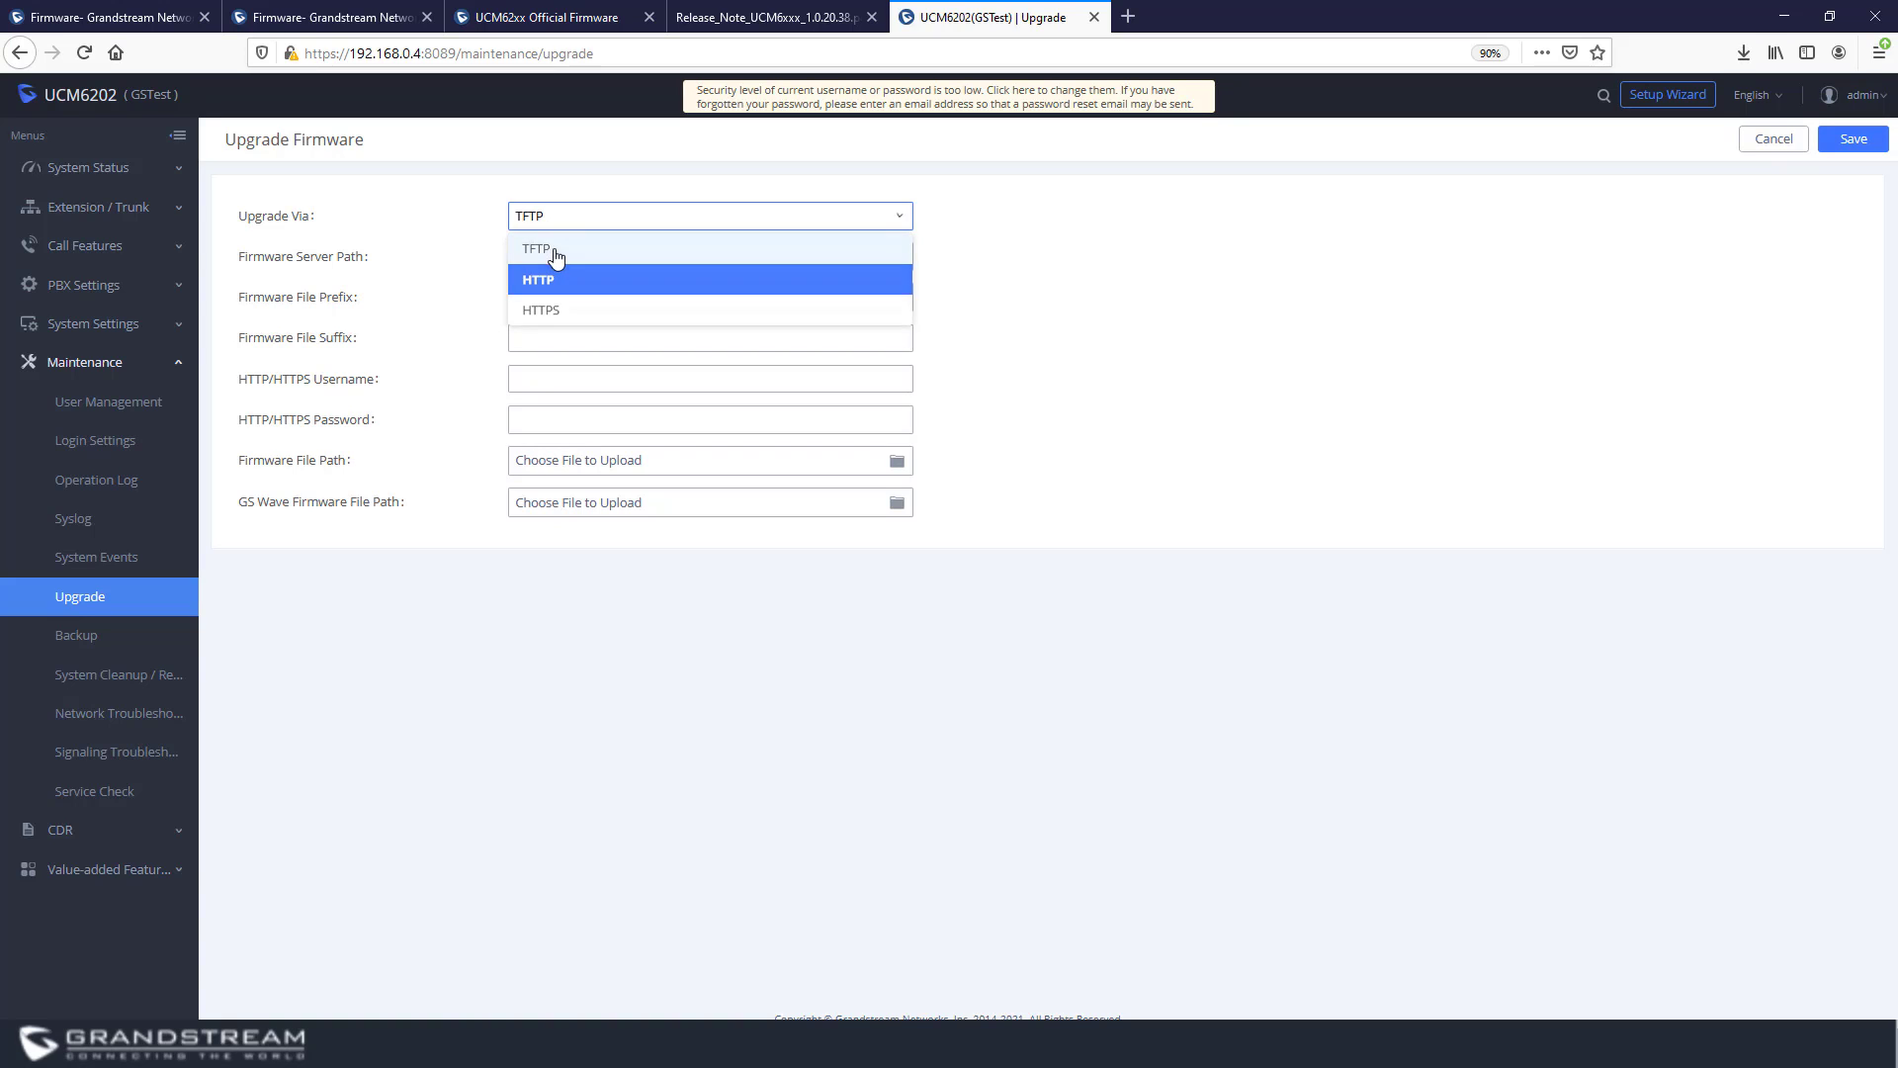
click(549, 249)
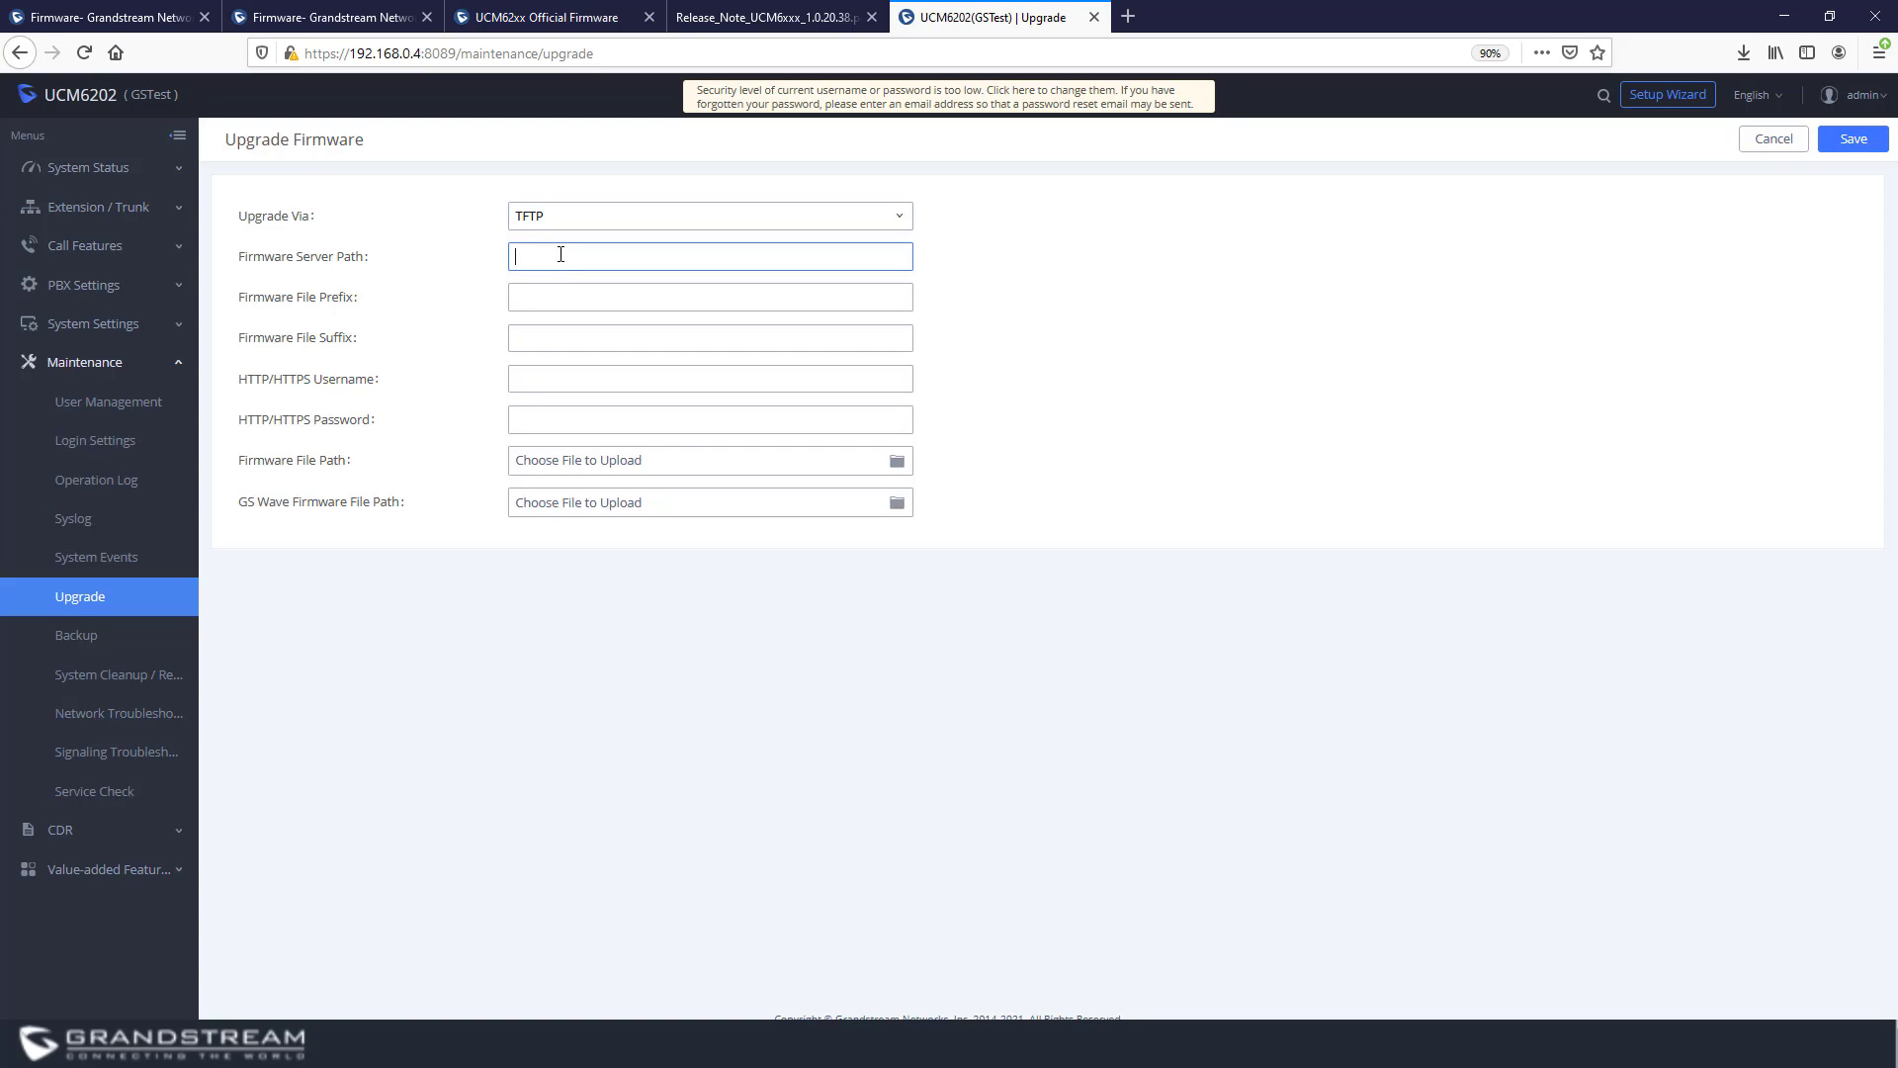
text(192.168)
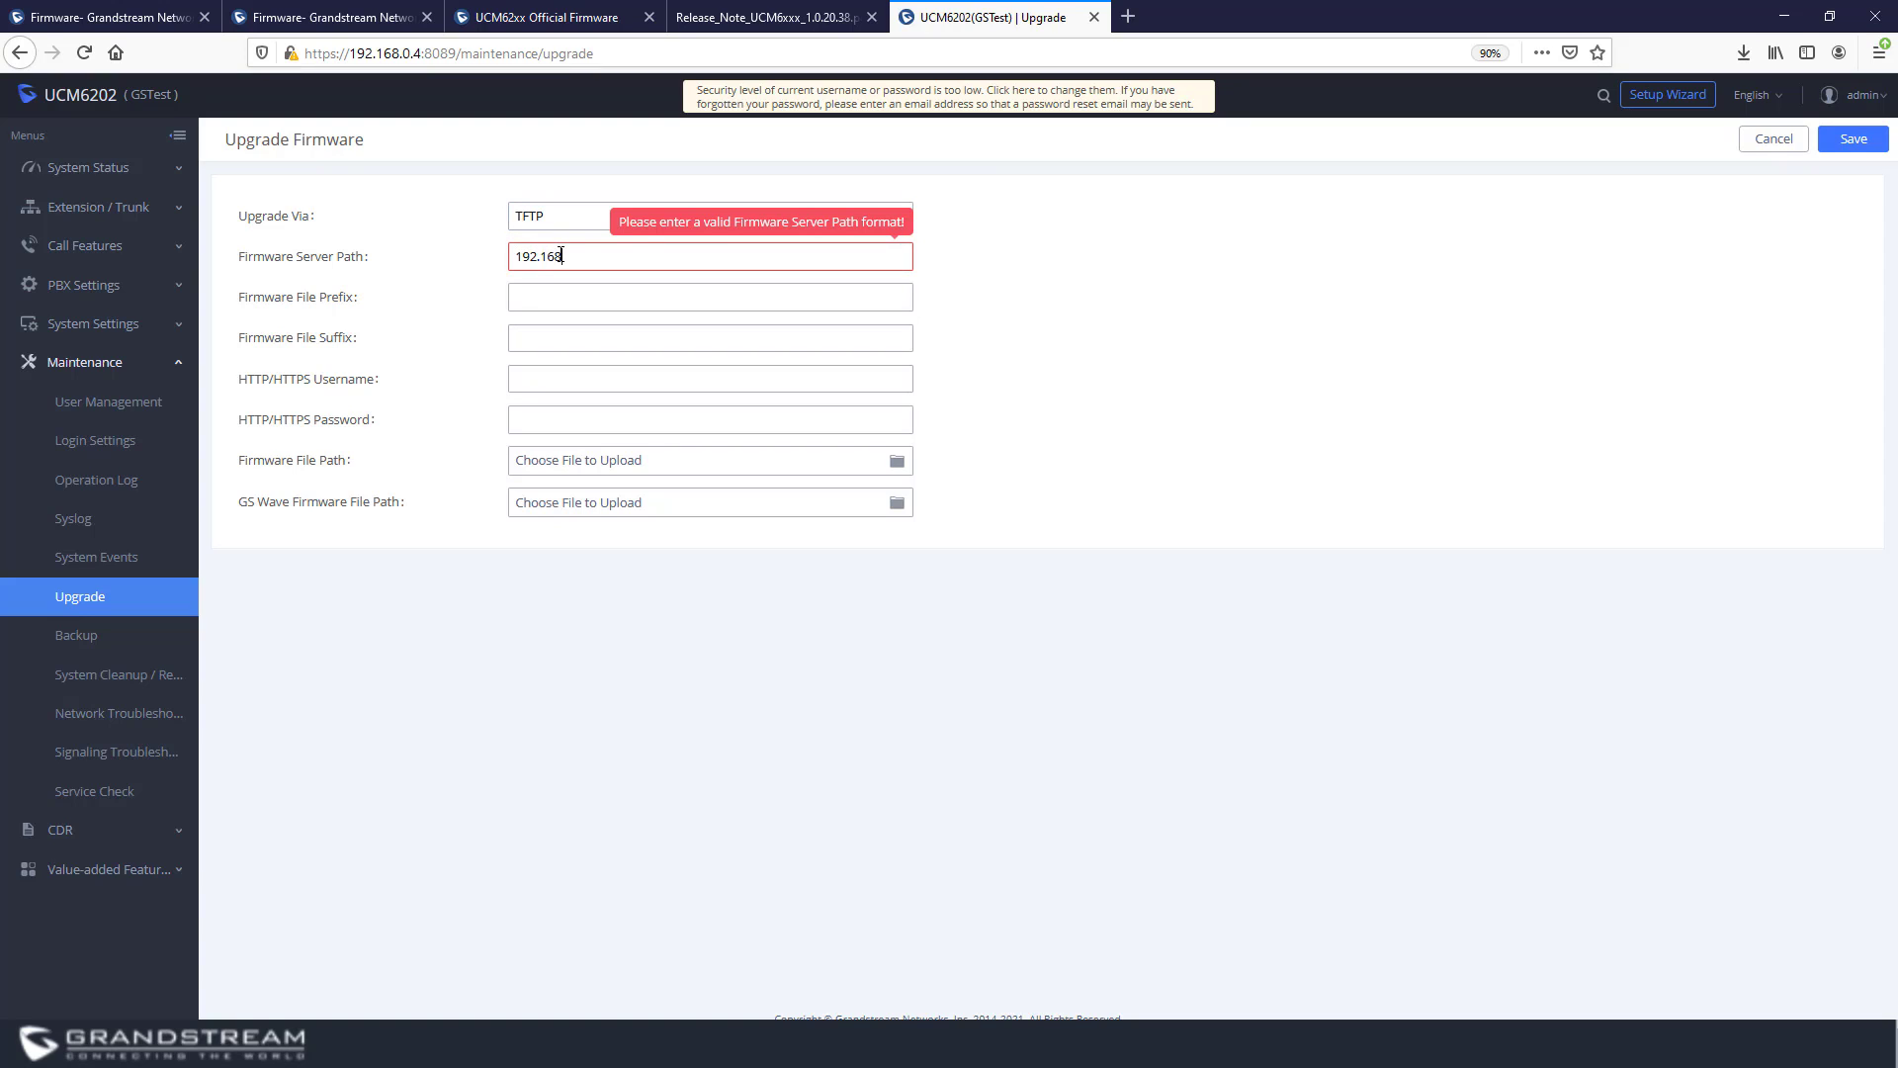
text(.0.8)
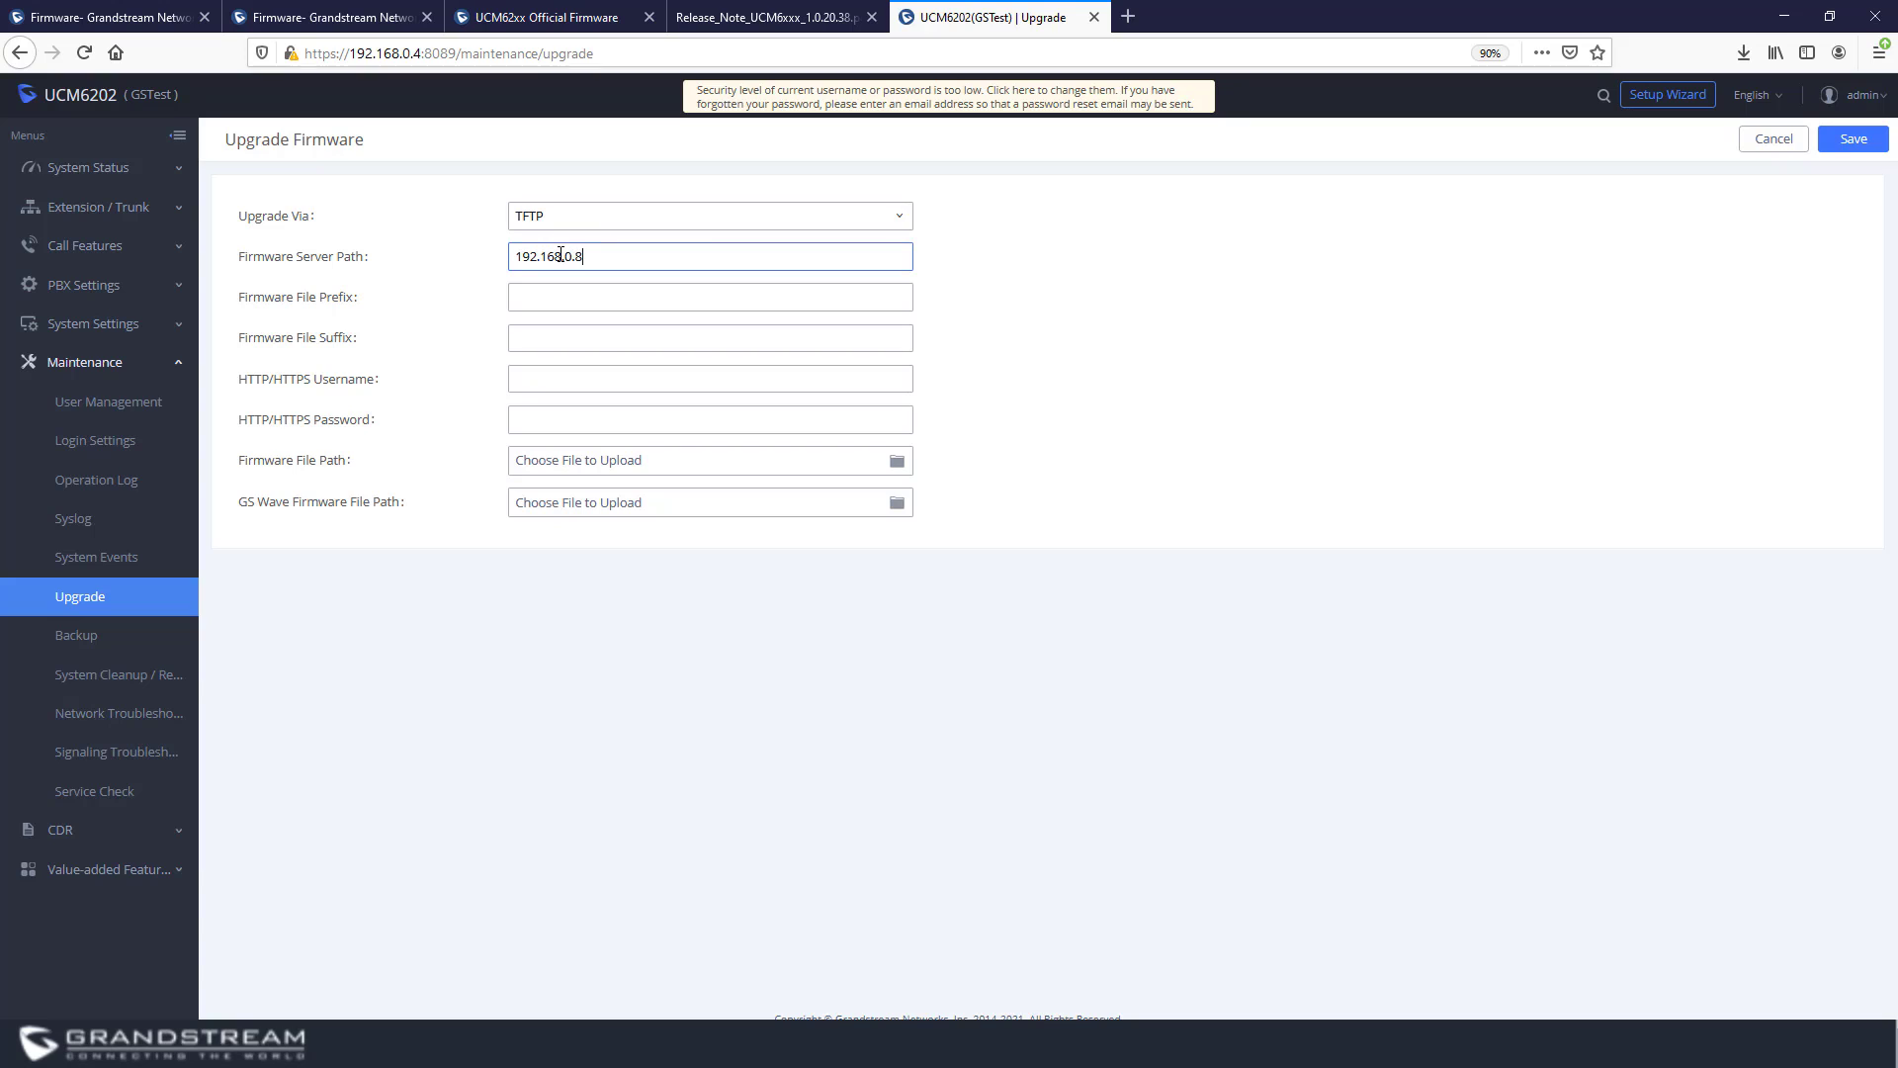
click(526, 296)
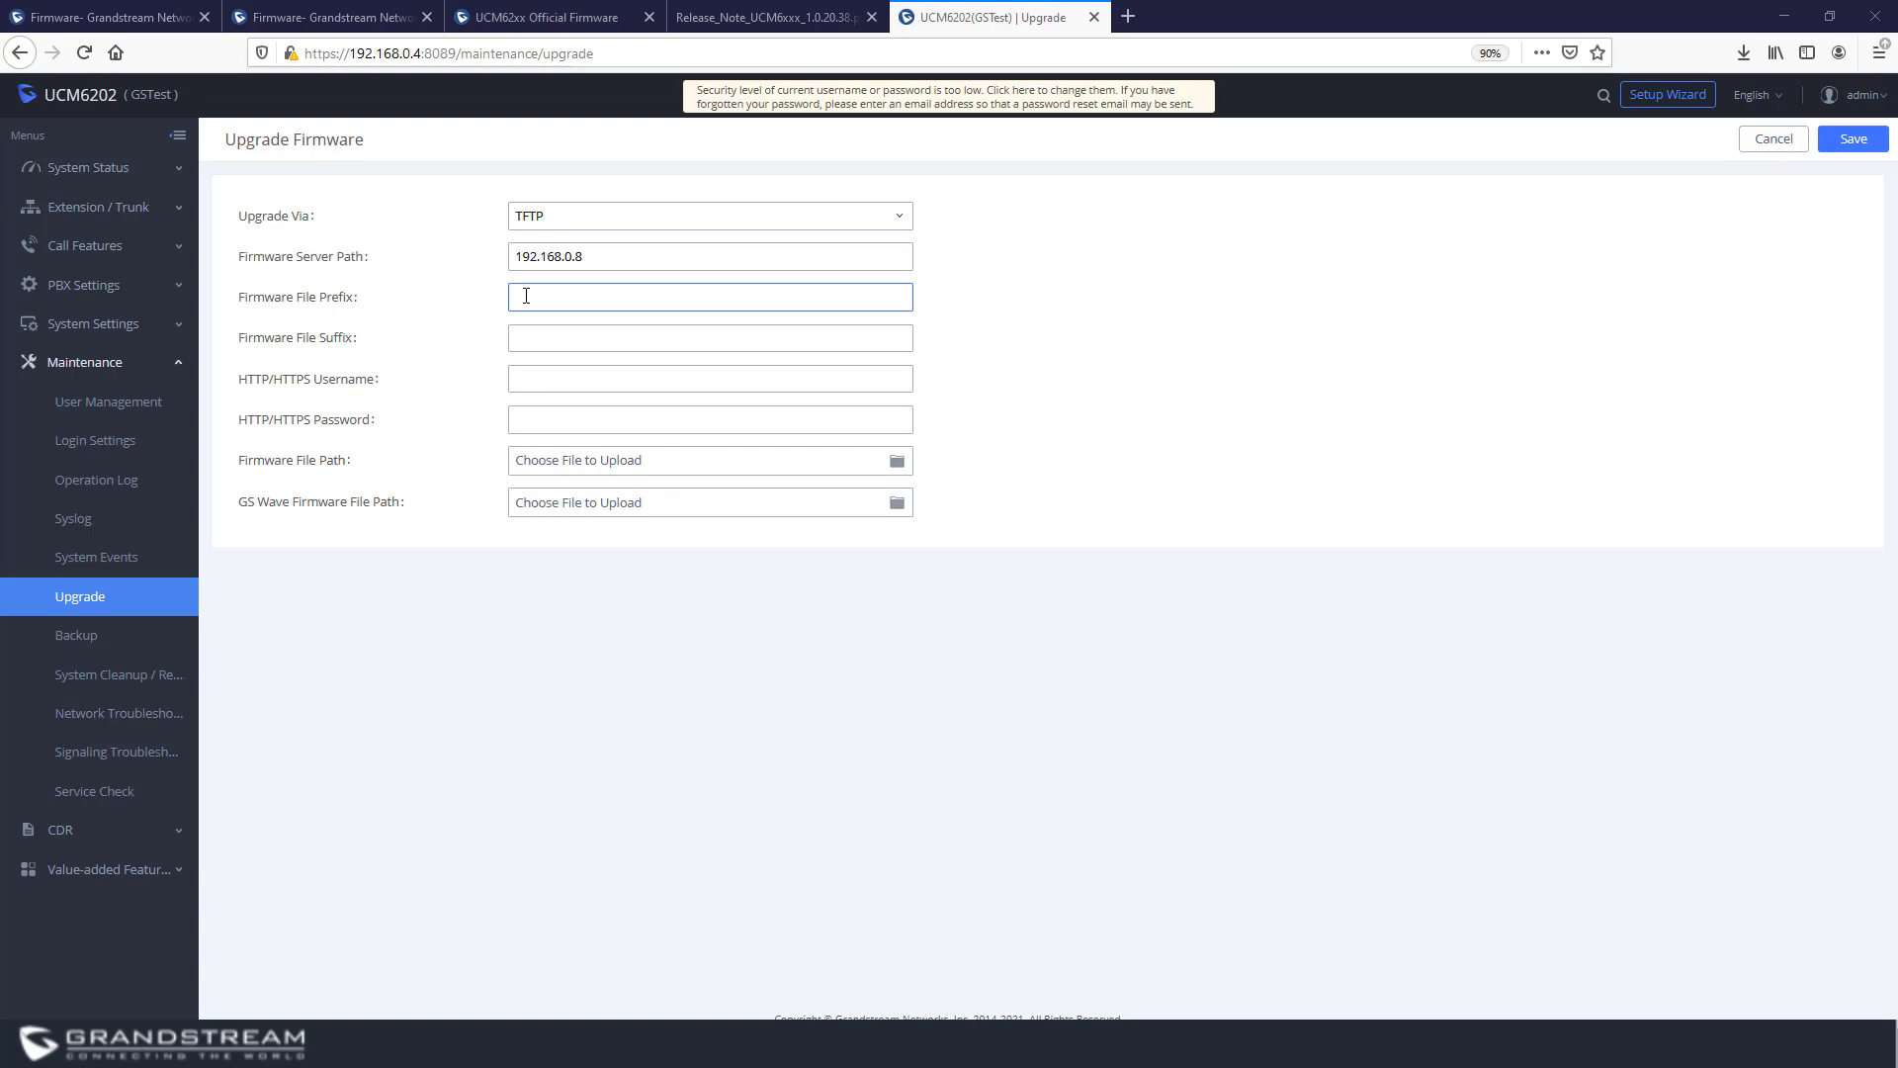
Browse to the TFTP-Root\UCM folder and extend the firmware server path to 192.168.0.8/UCM
click(567, 455)
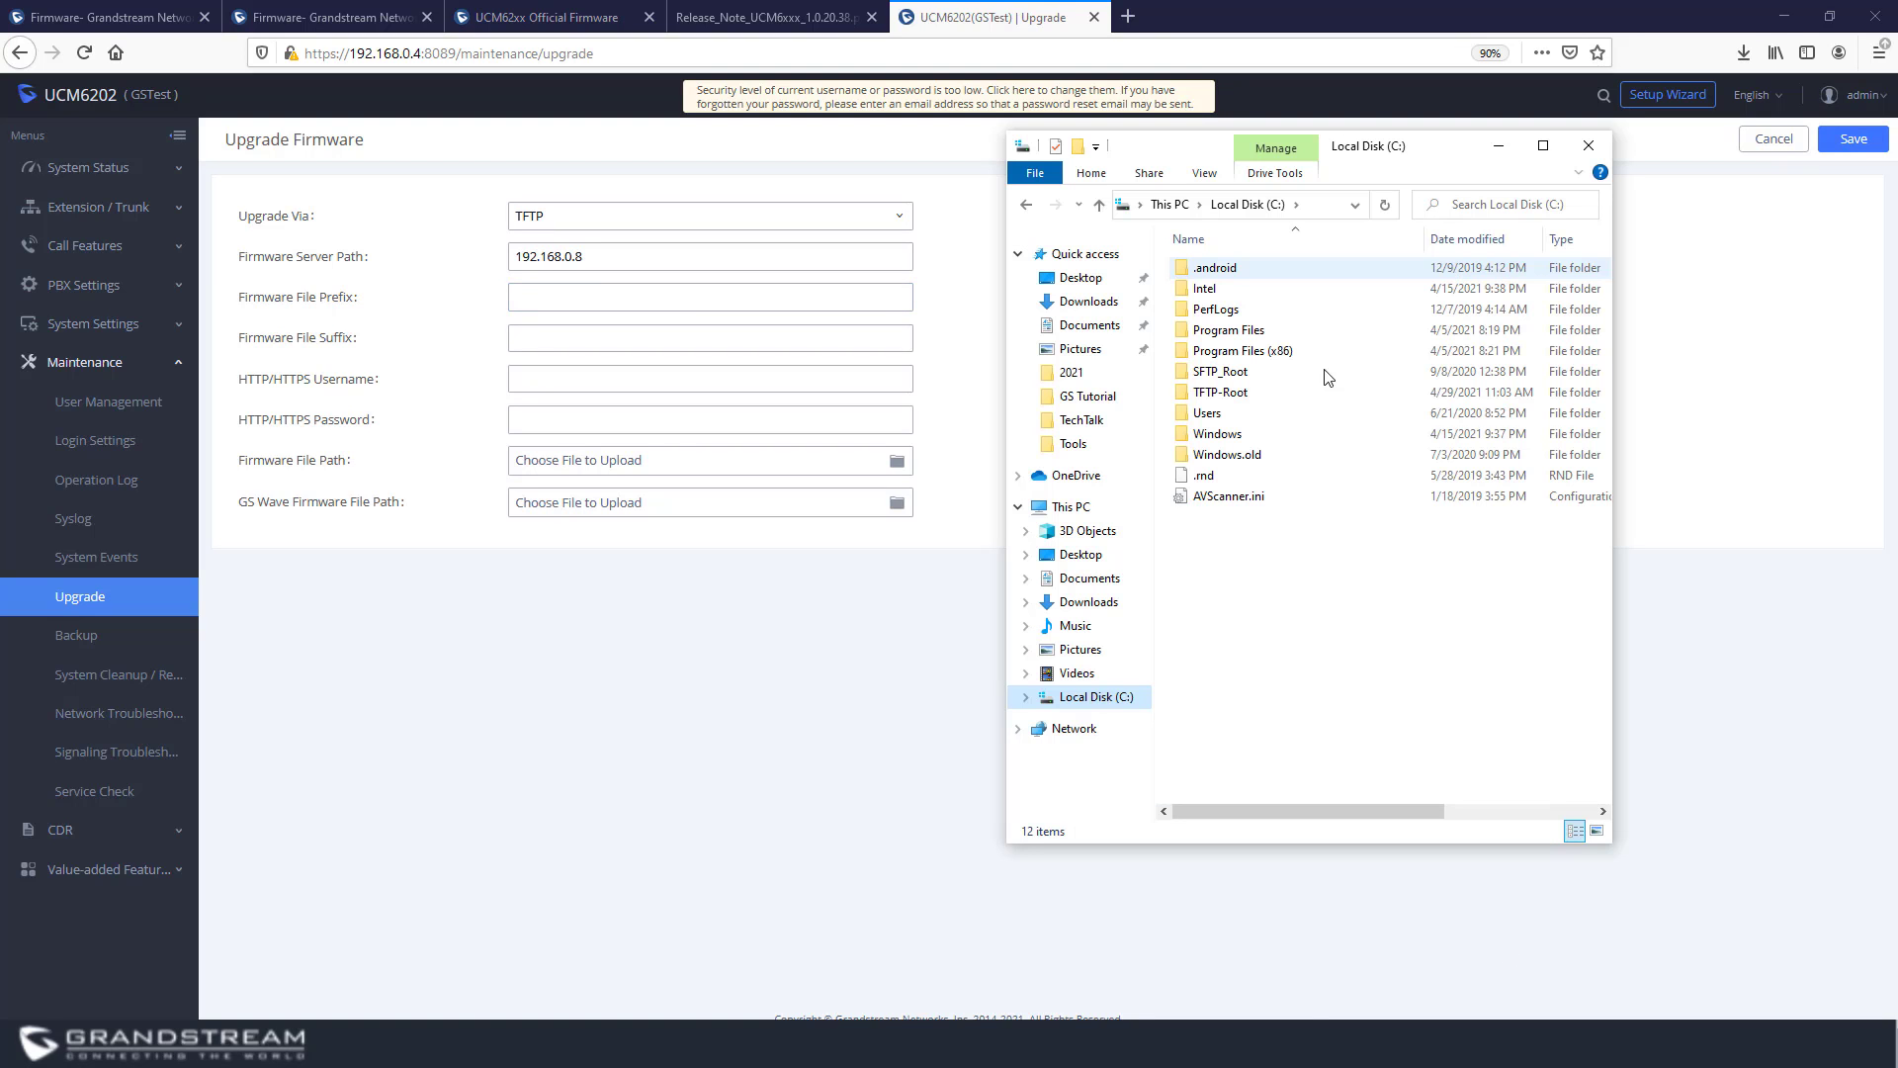
double_click(1241, 394)
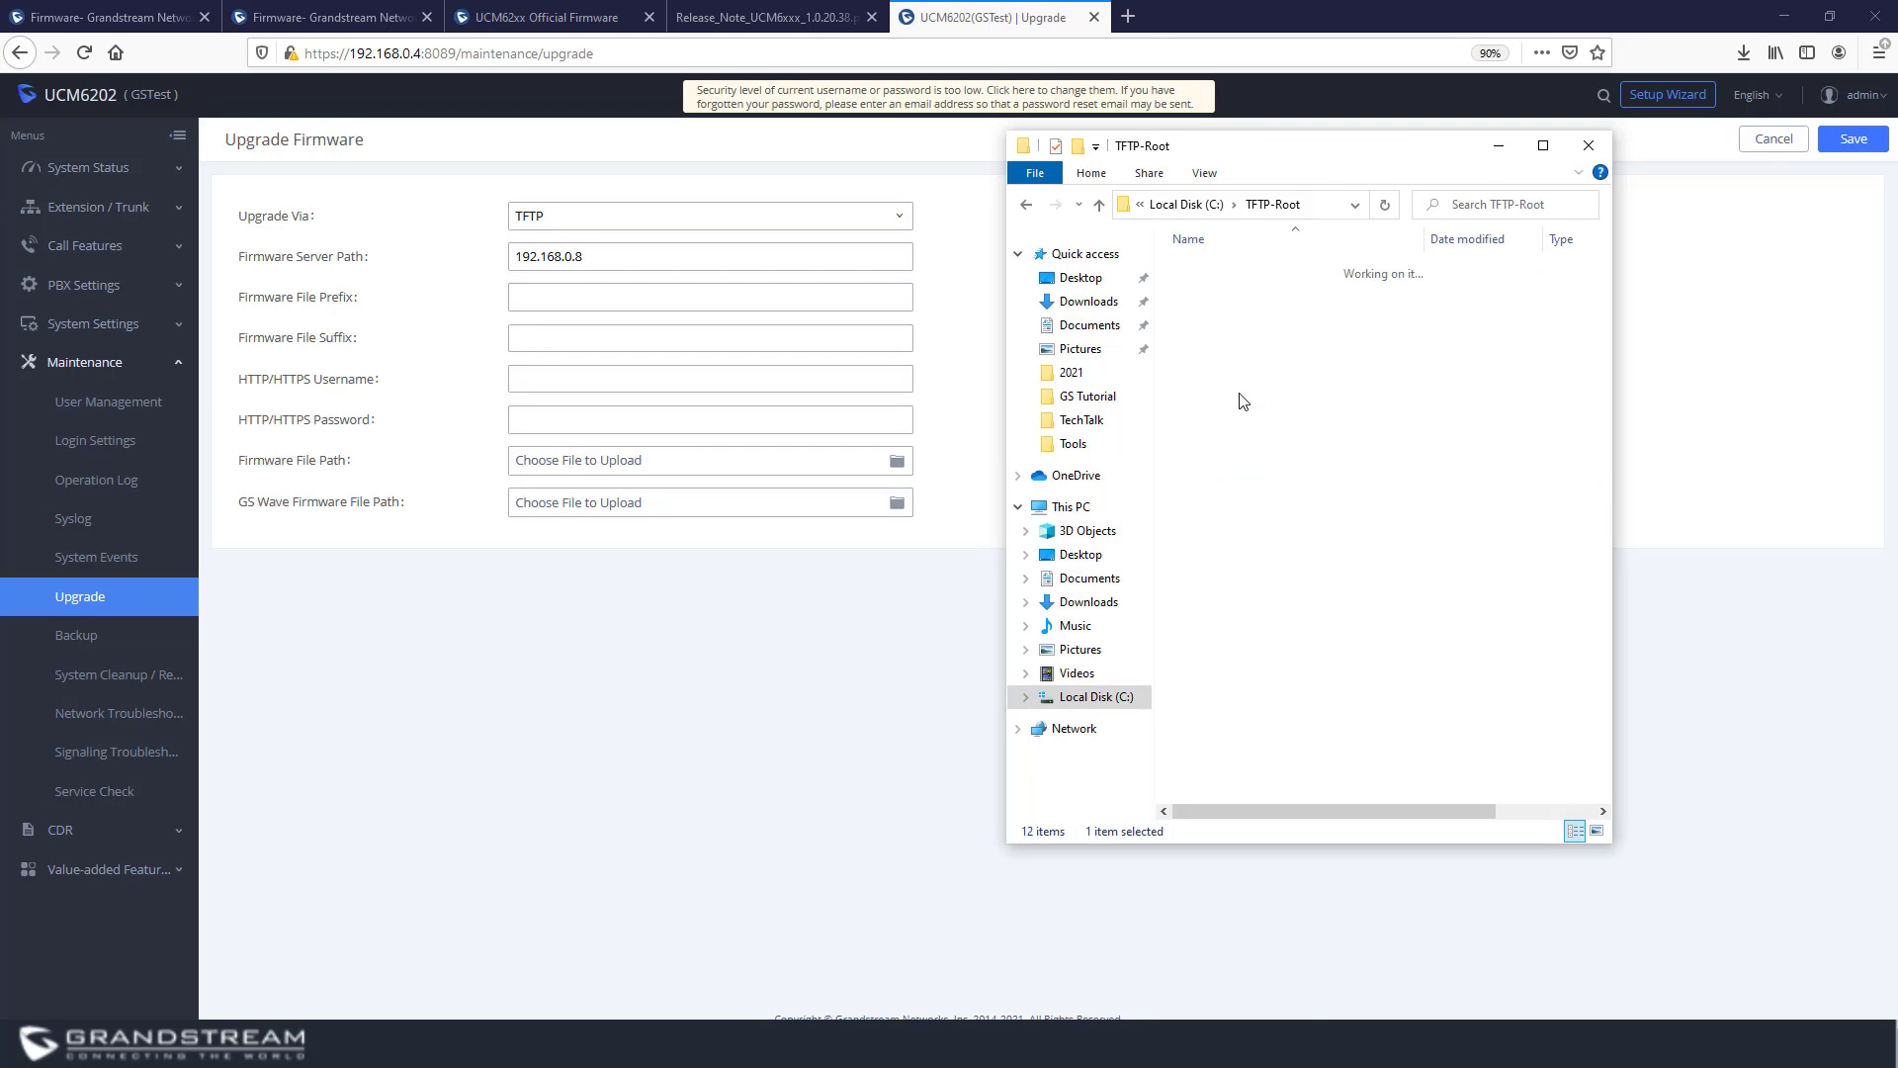
double_click(1216, 269)
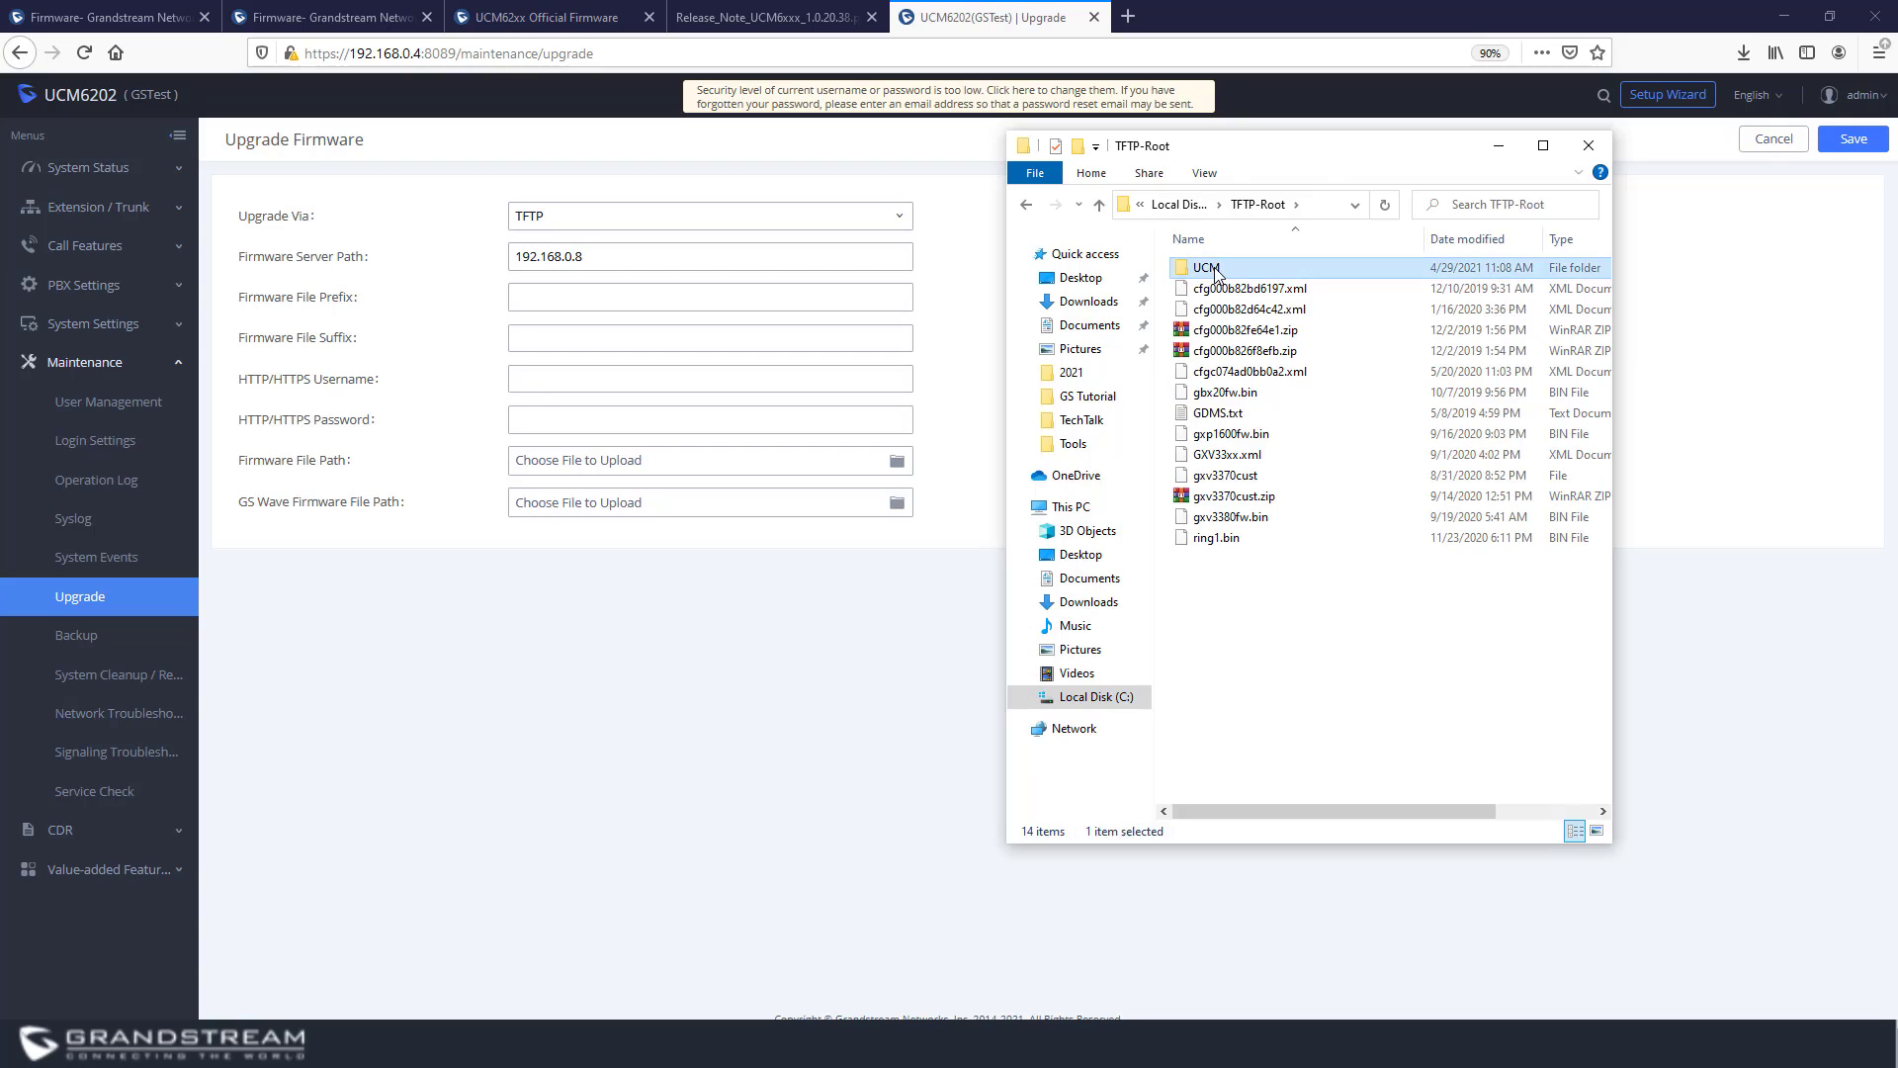
click(657, 258)
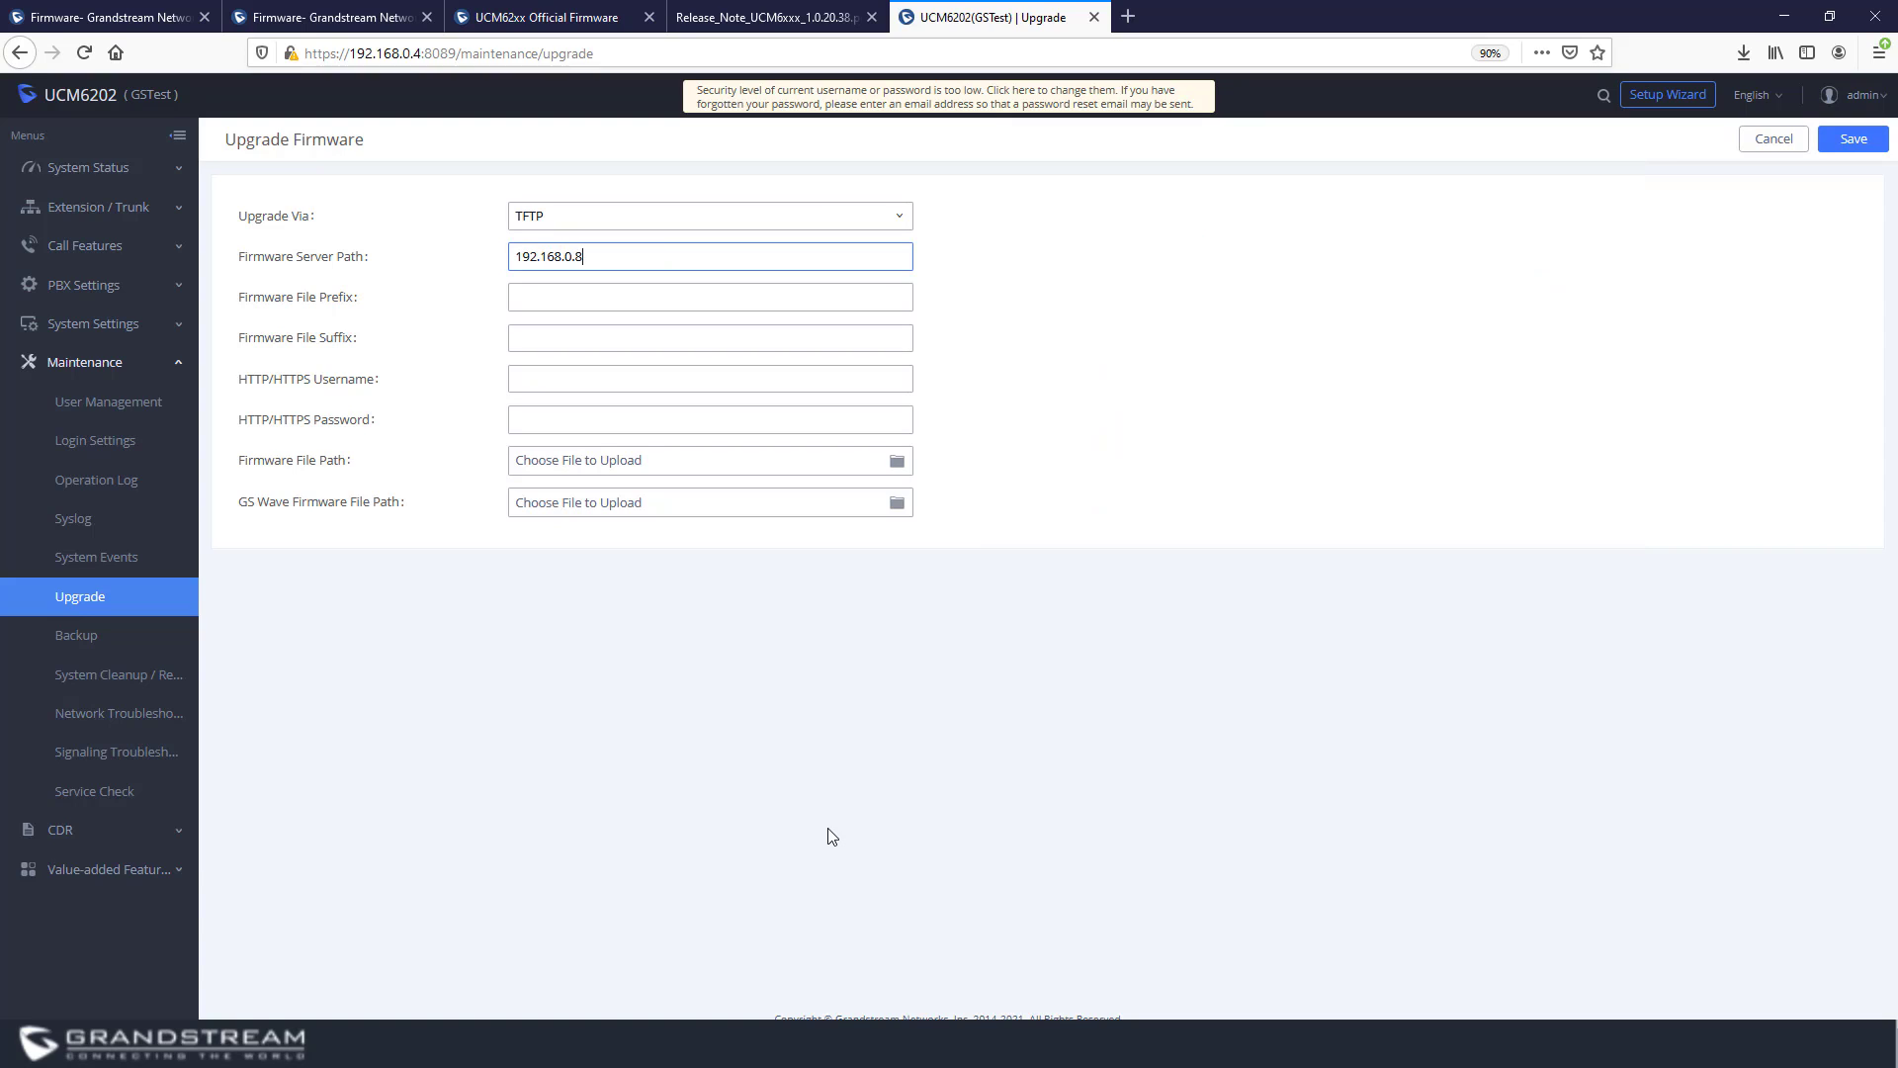
text(/UCM)
key(alt+Tab)
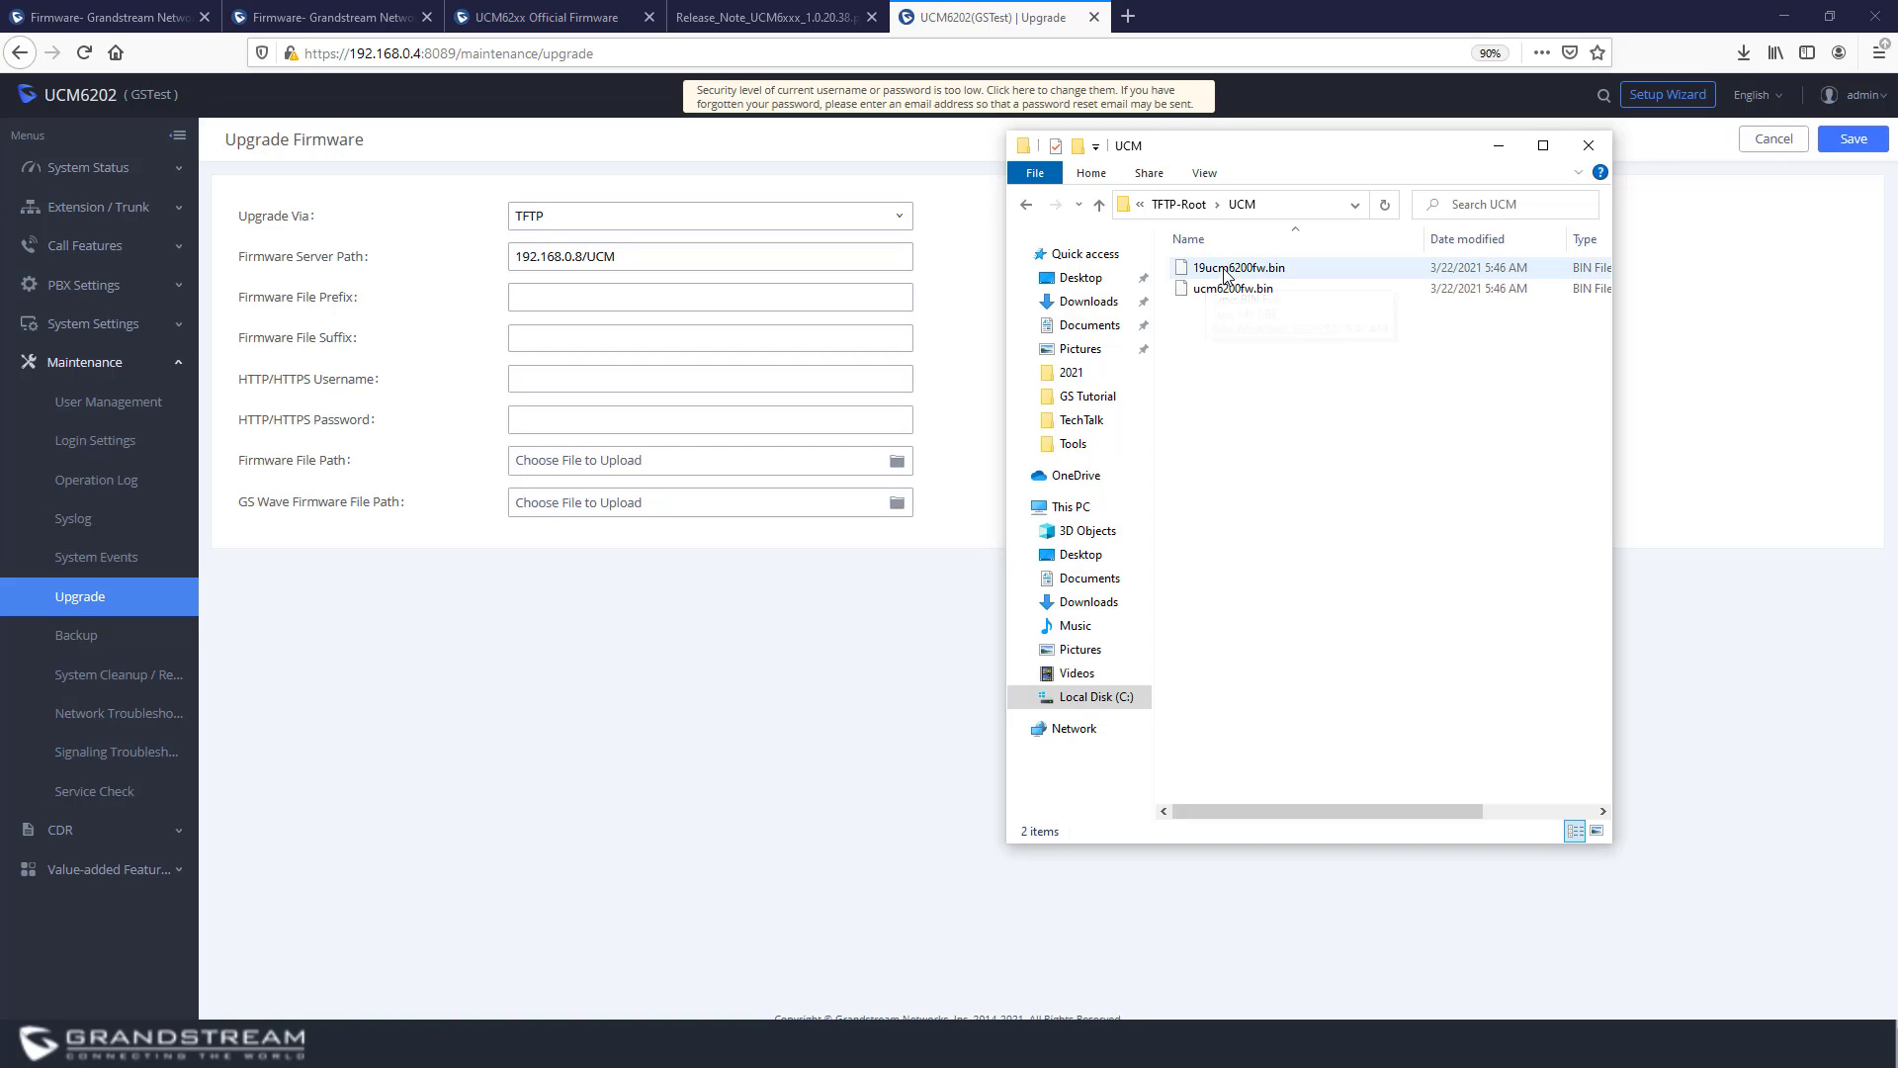
Keep the file name 19ucm6200fw.bin unchanged and return to the Firmware File Prefix field
right_click(1221, 269)
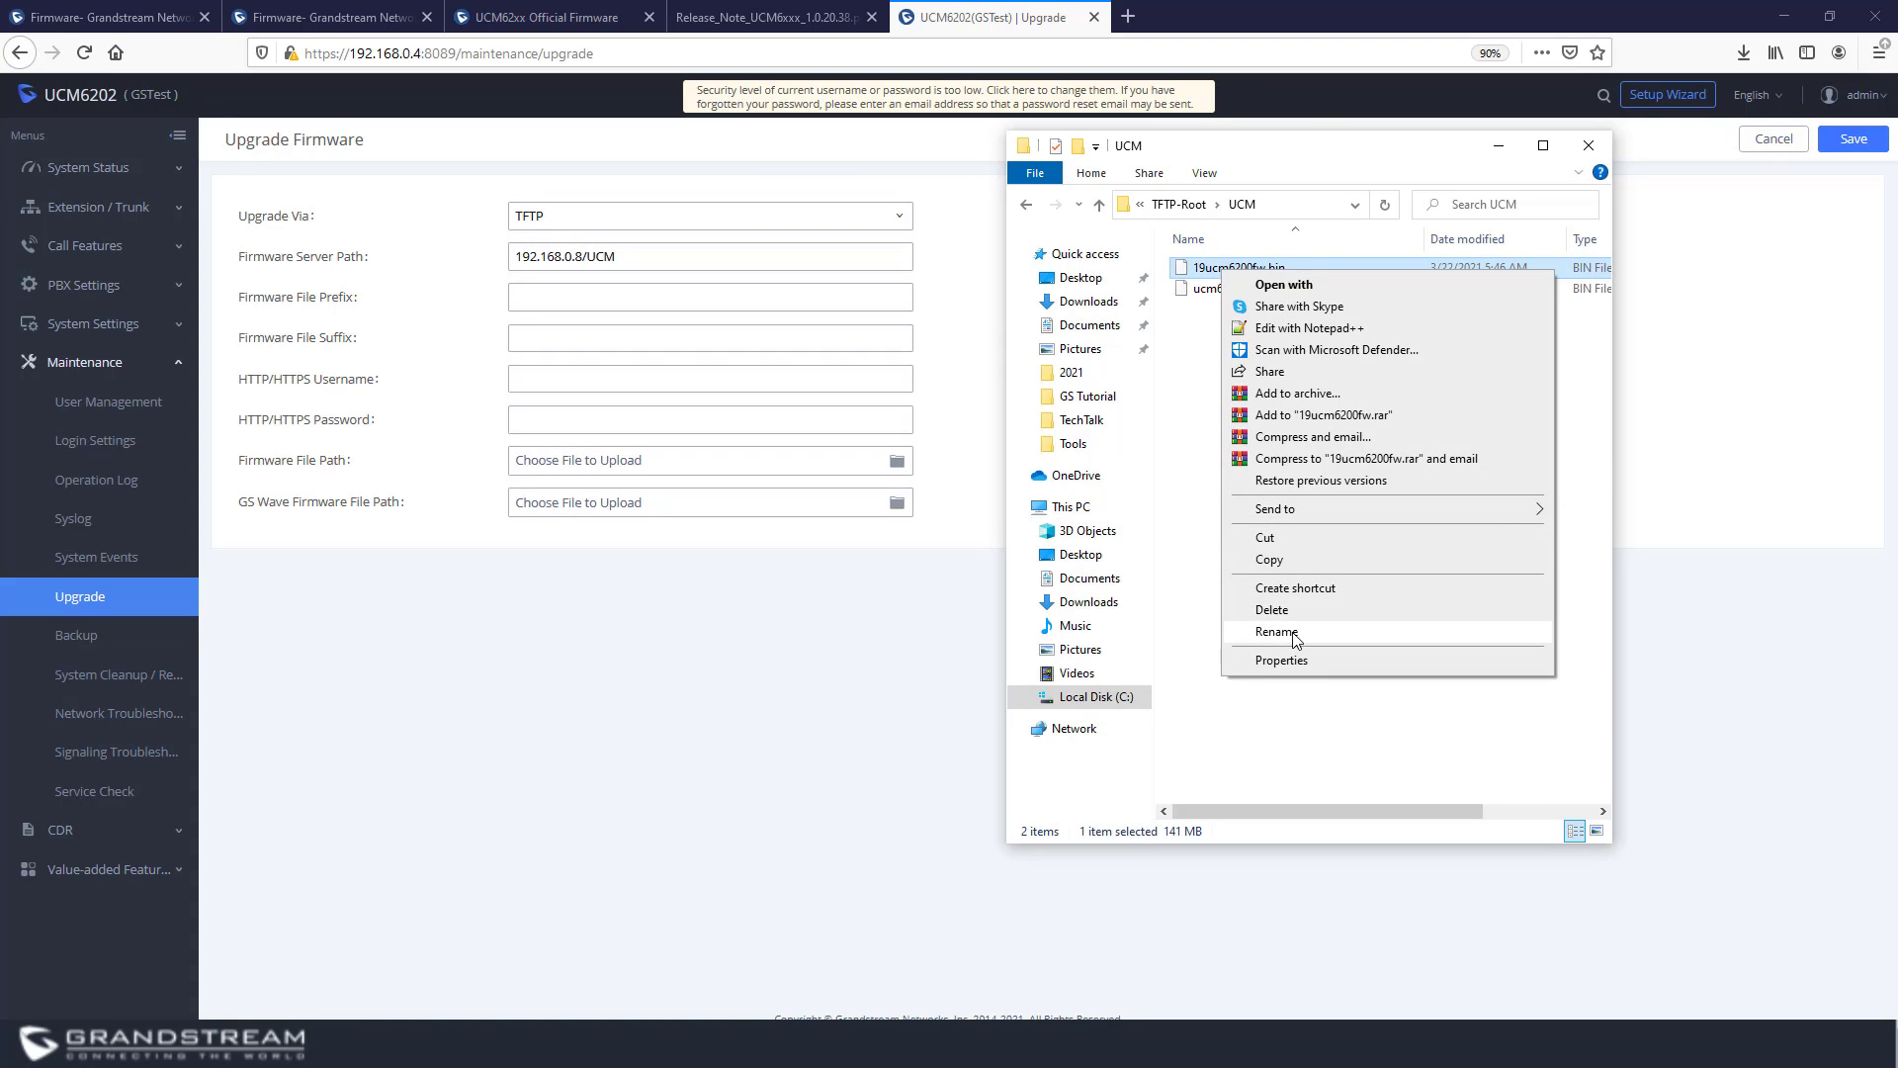
click(1282, 630)
click(1208, 267)
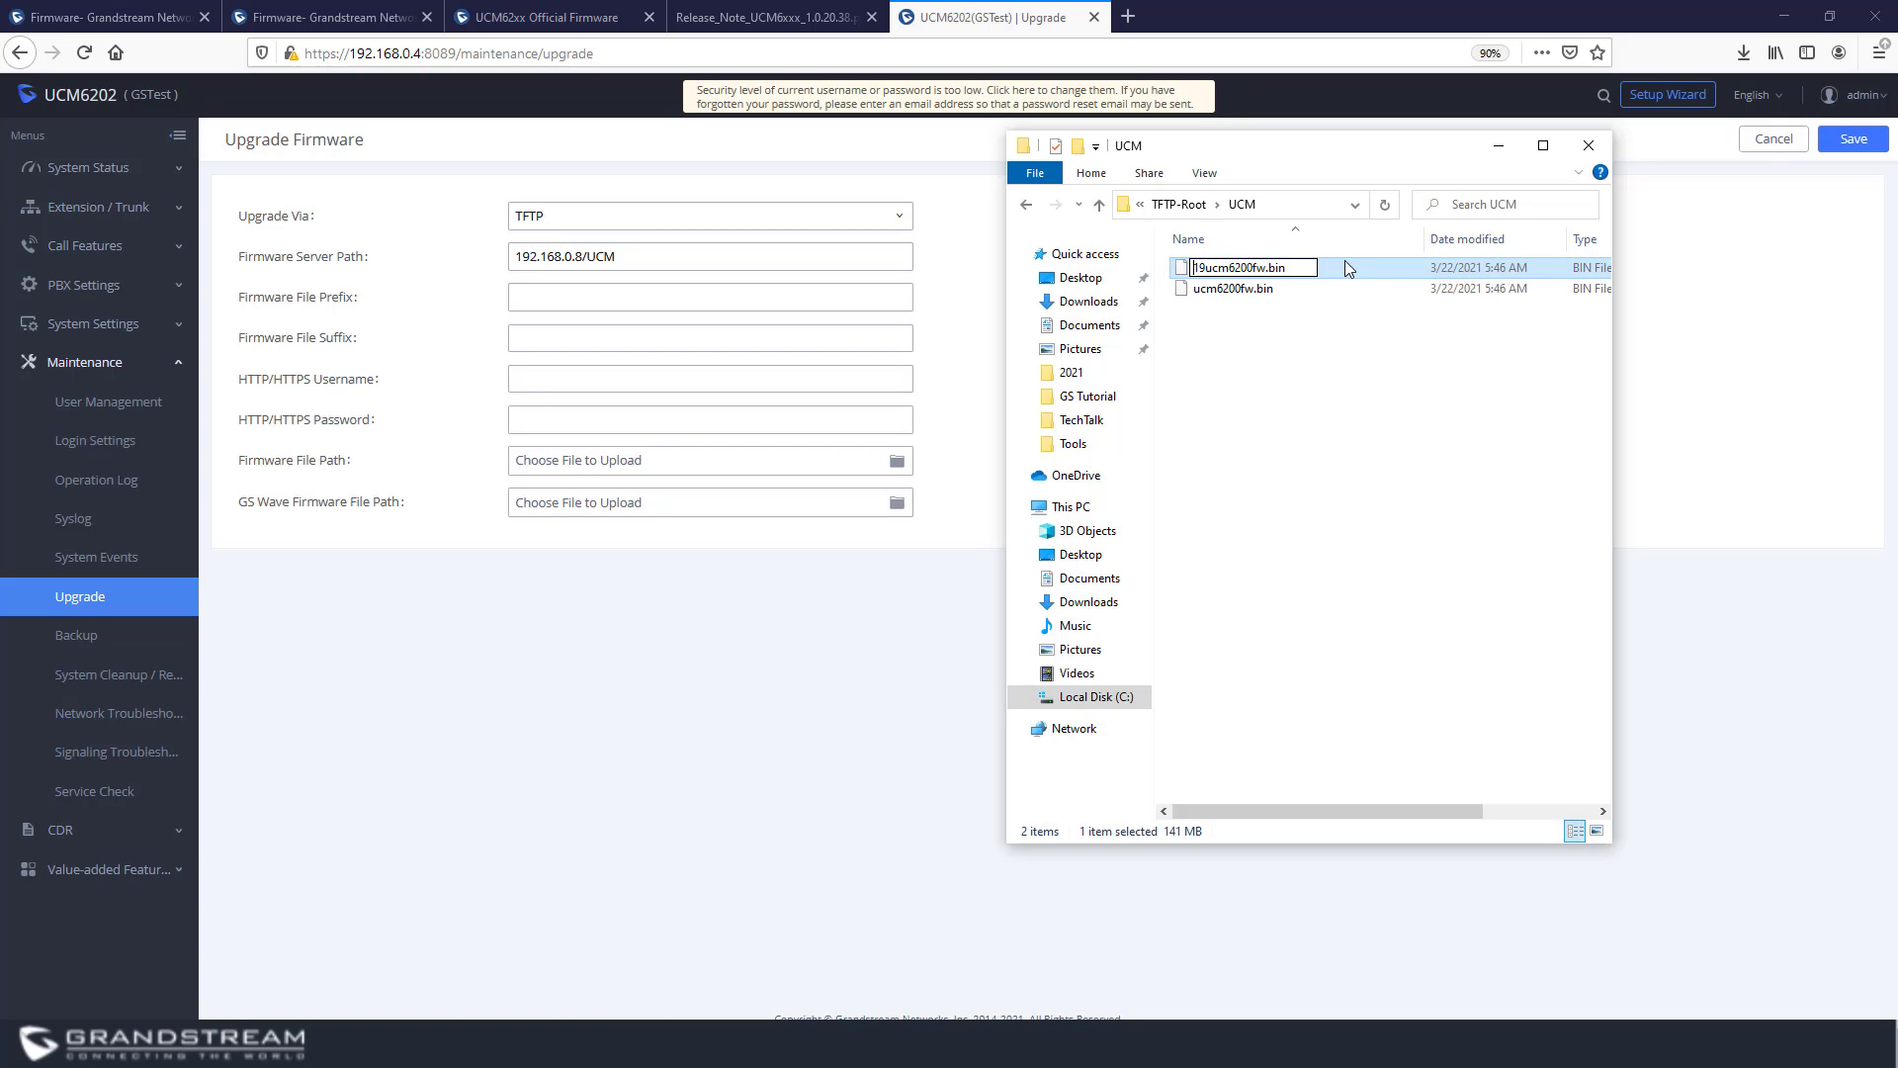
text(1.0.)
key(BackSpace)
key(BackSpace)
key(BackSpace)
key(BackSpace)
click(1275, 444)
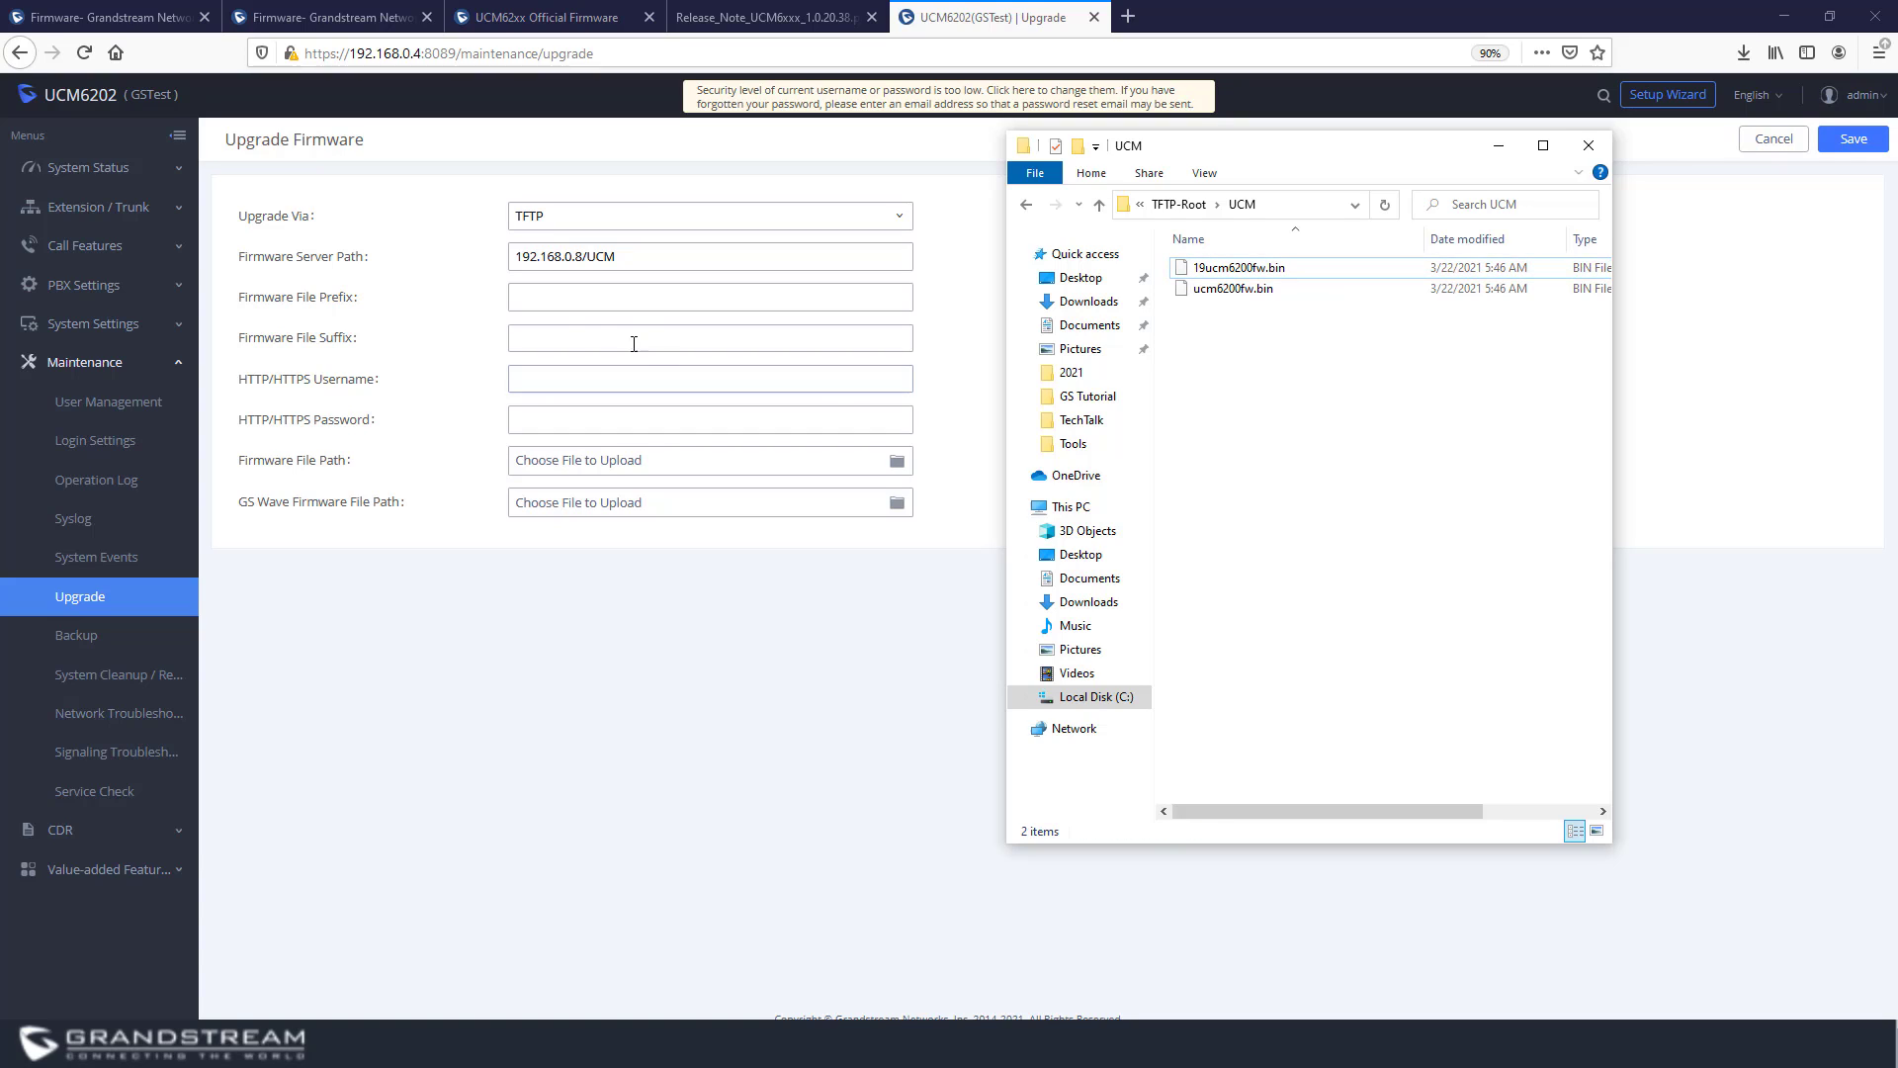
click(594, 298)
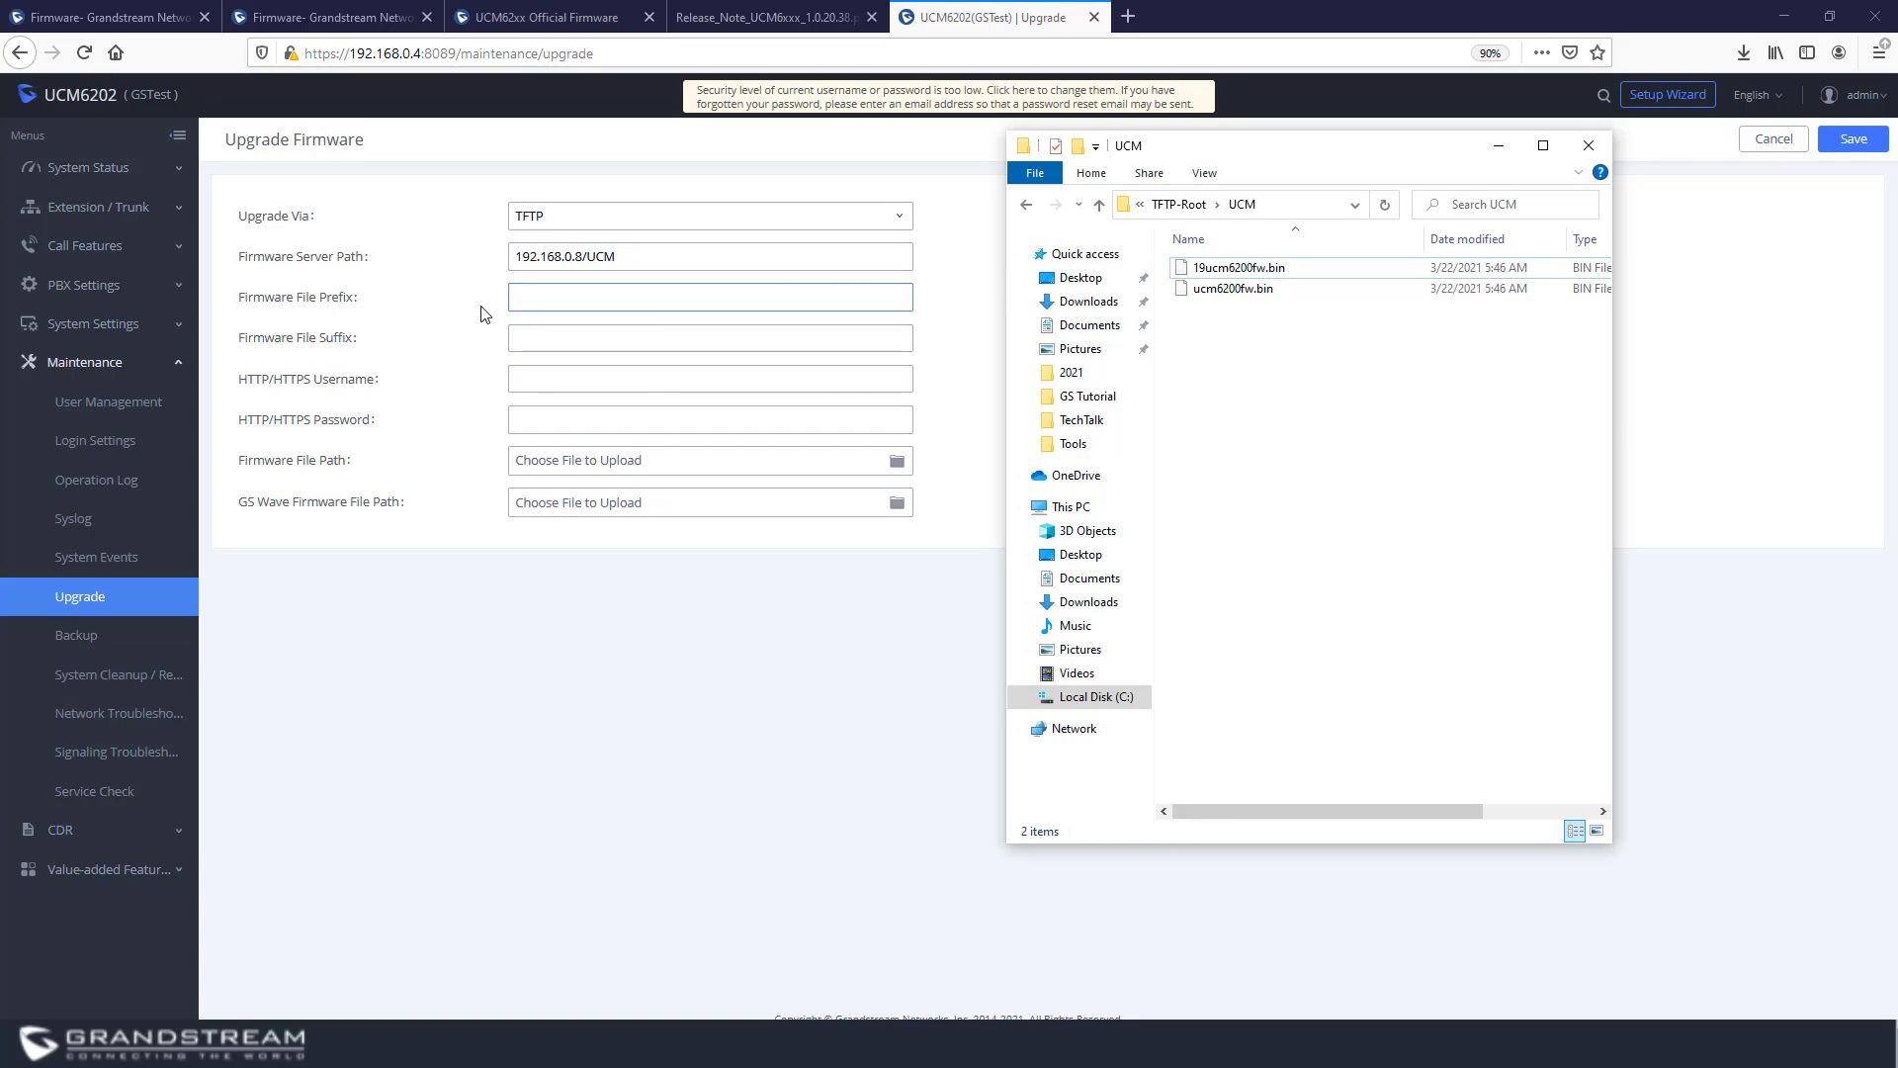
click(1234, 270)
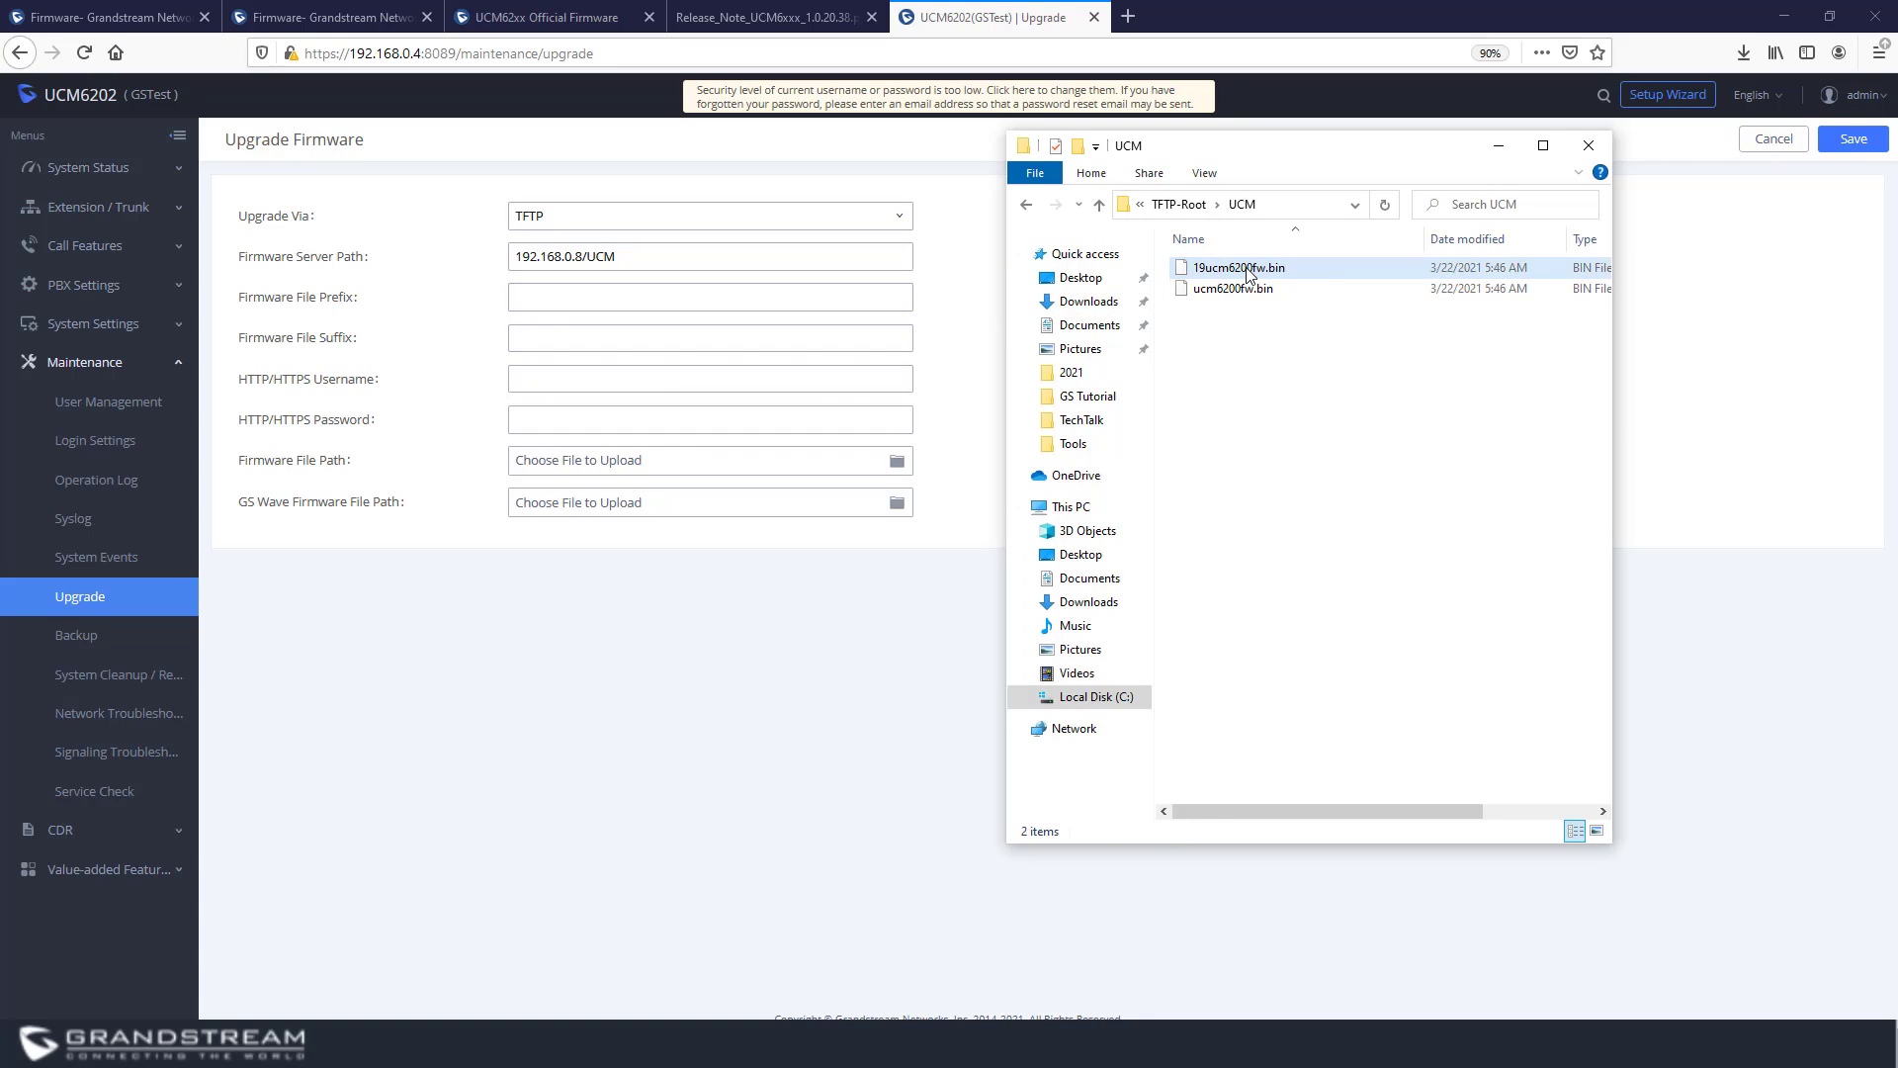
click(617, 293)
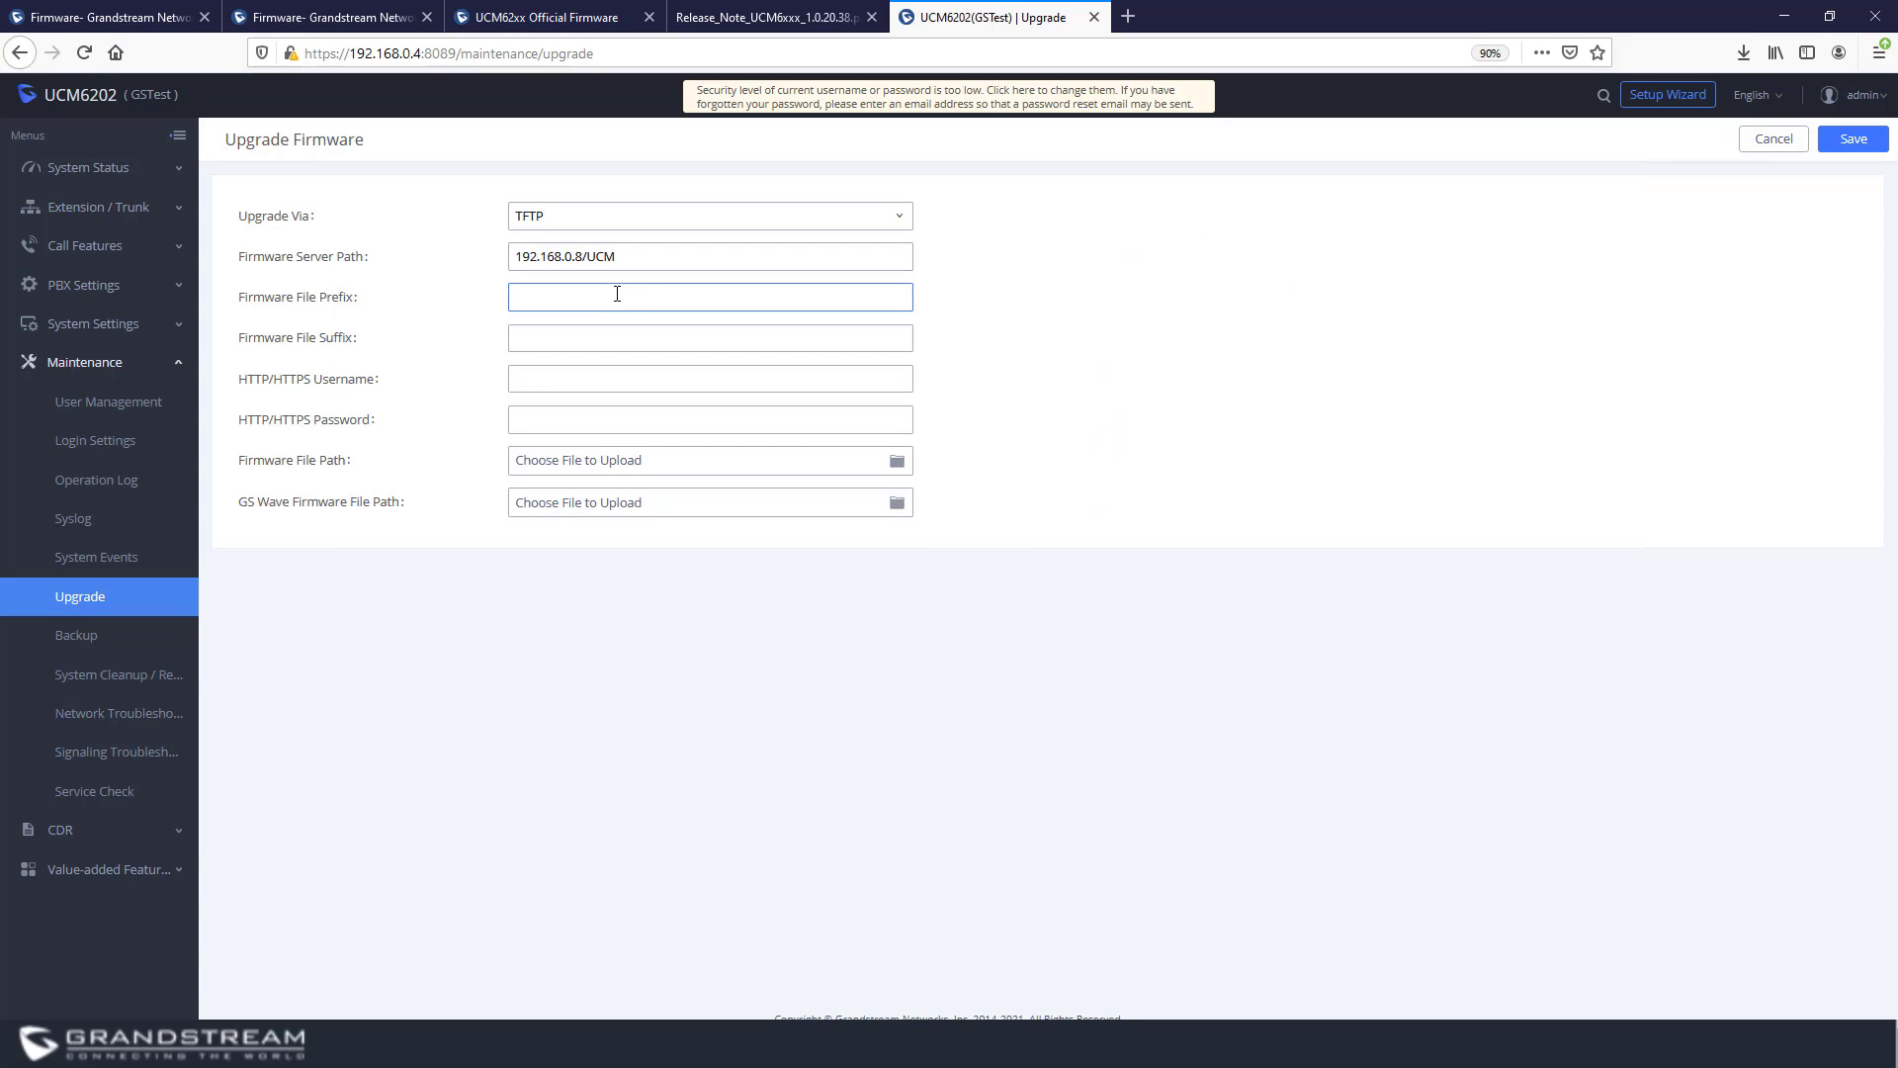
Enter 19 as the firmware file prefix, leaving suffix, username and password blank
text(19)
key(alt+Tab)
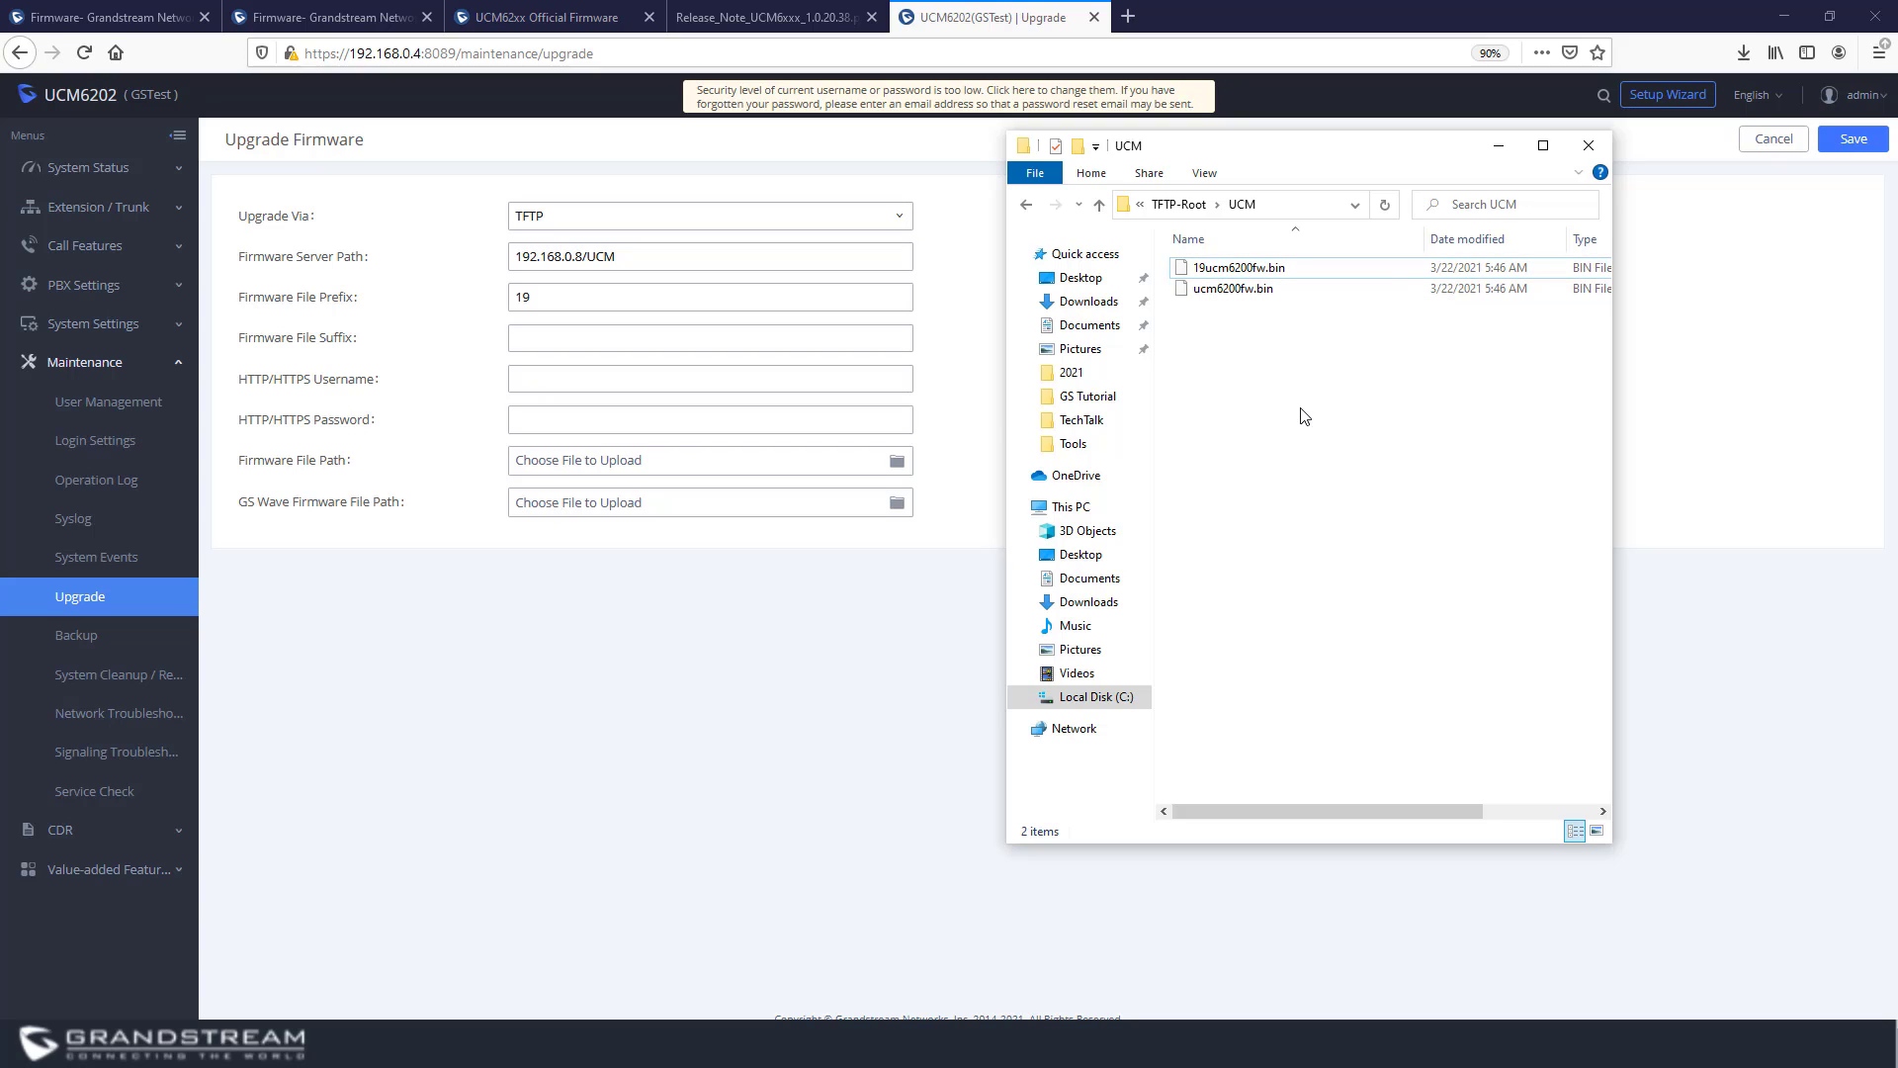
click(576, 336)
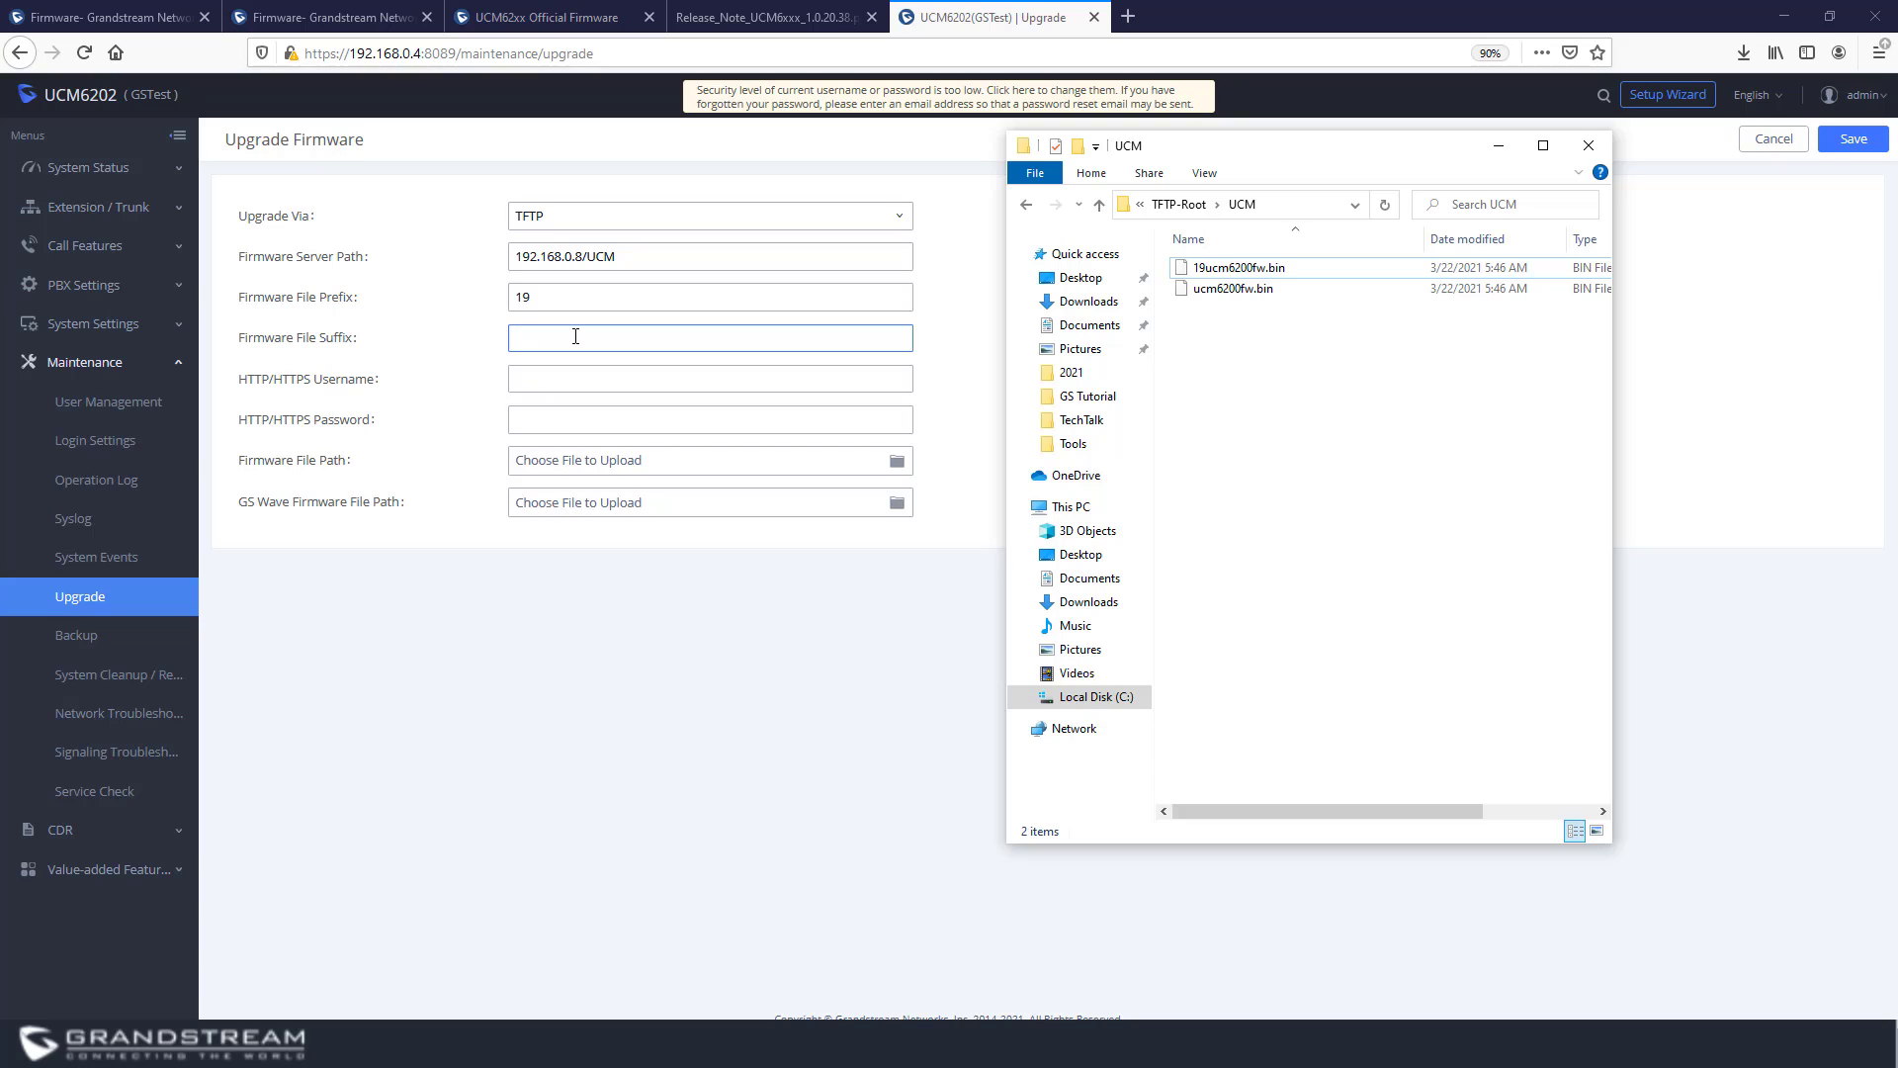
click(543, 387)
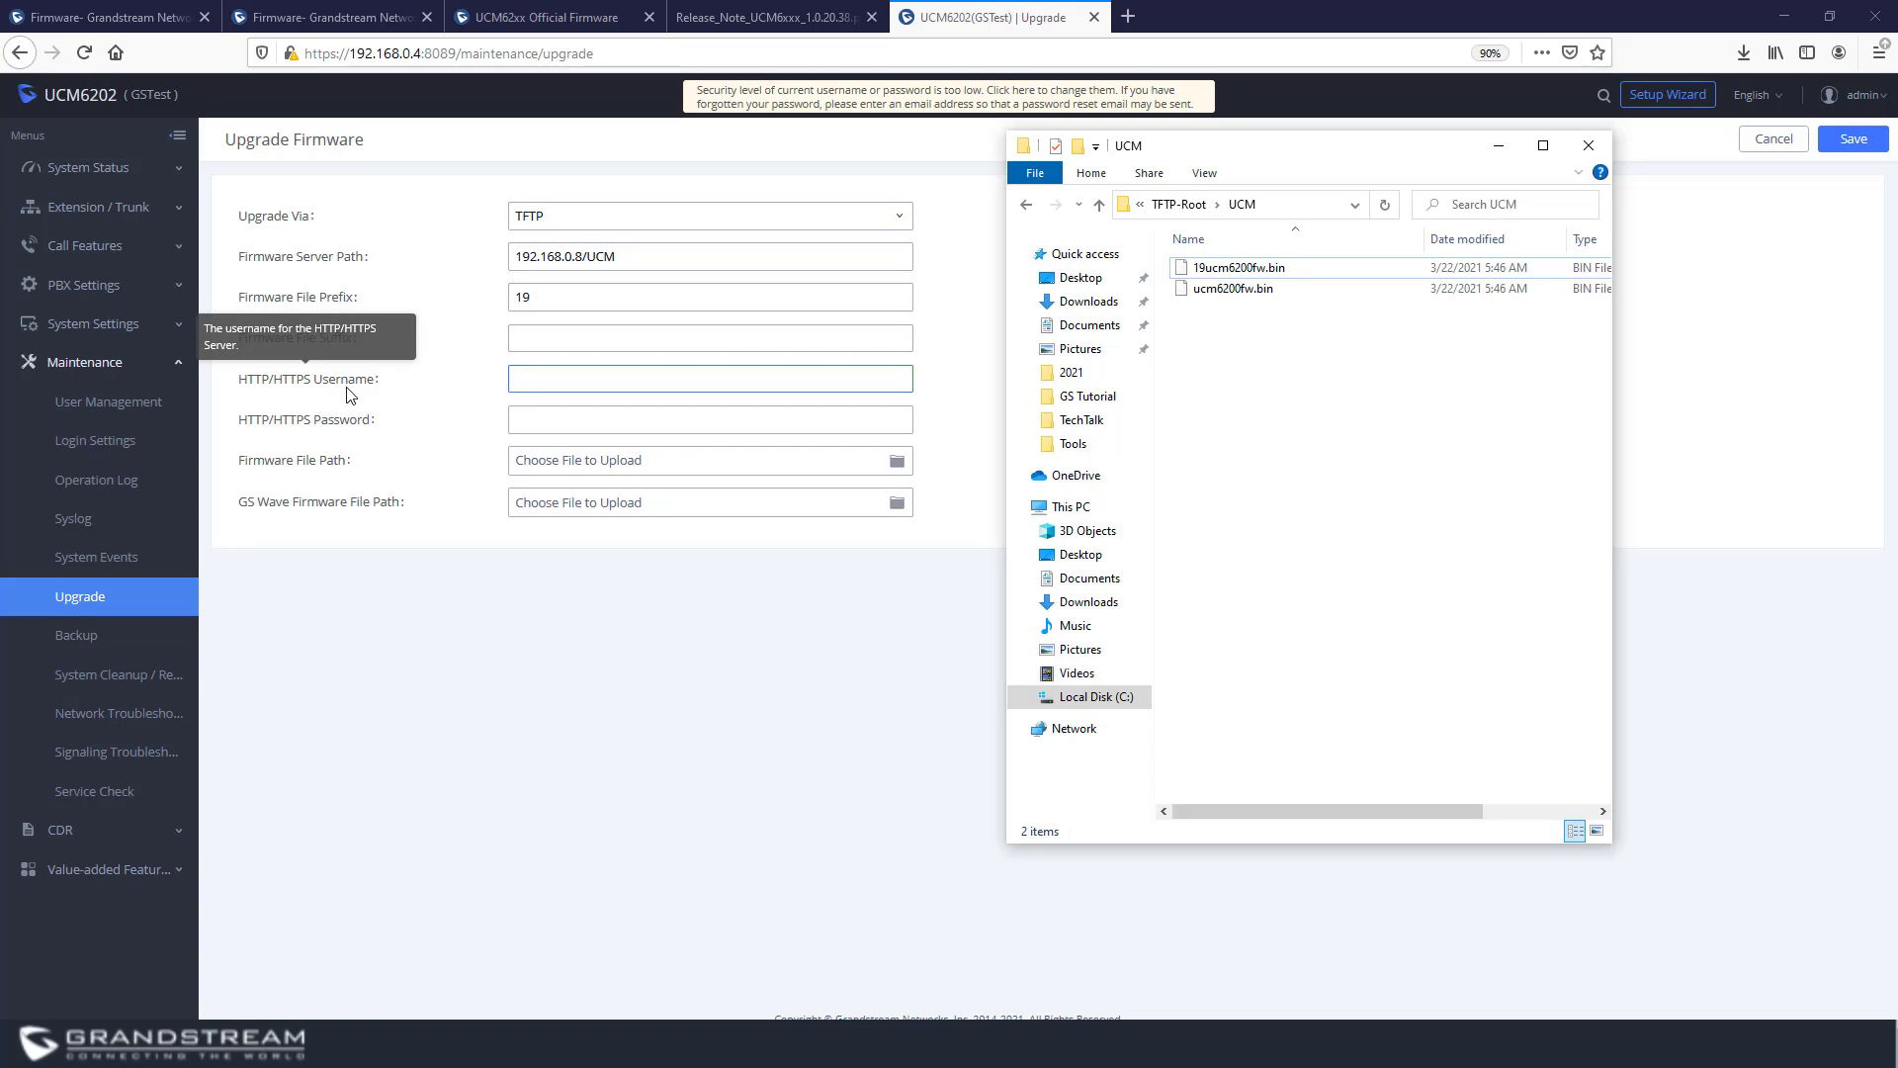
click(422, 397)
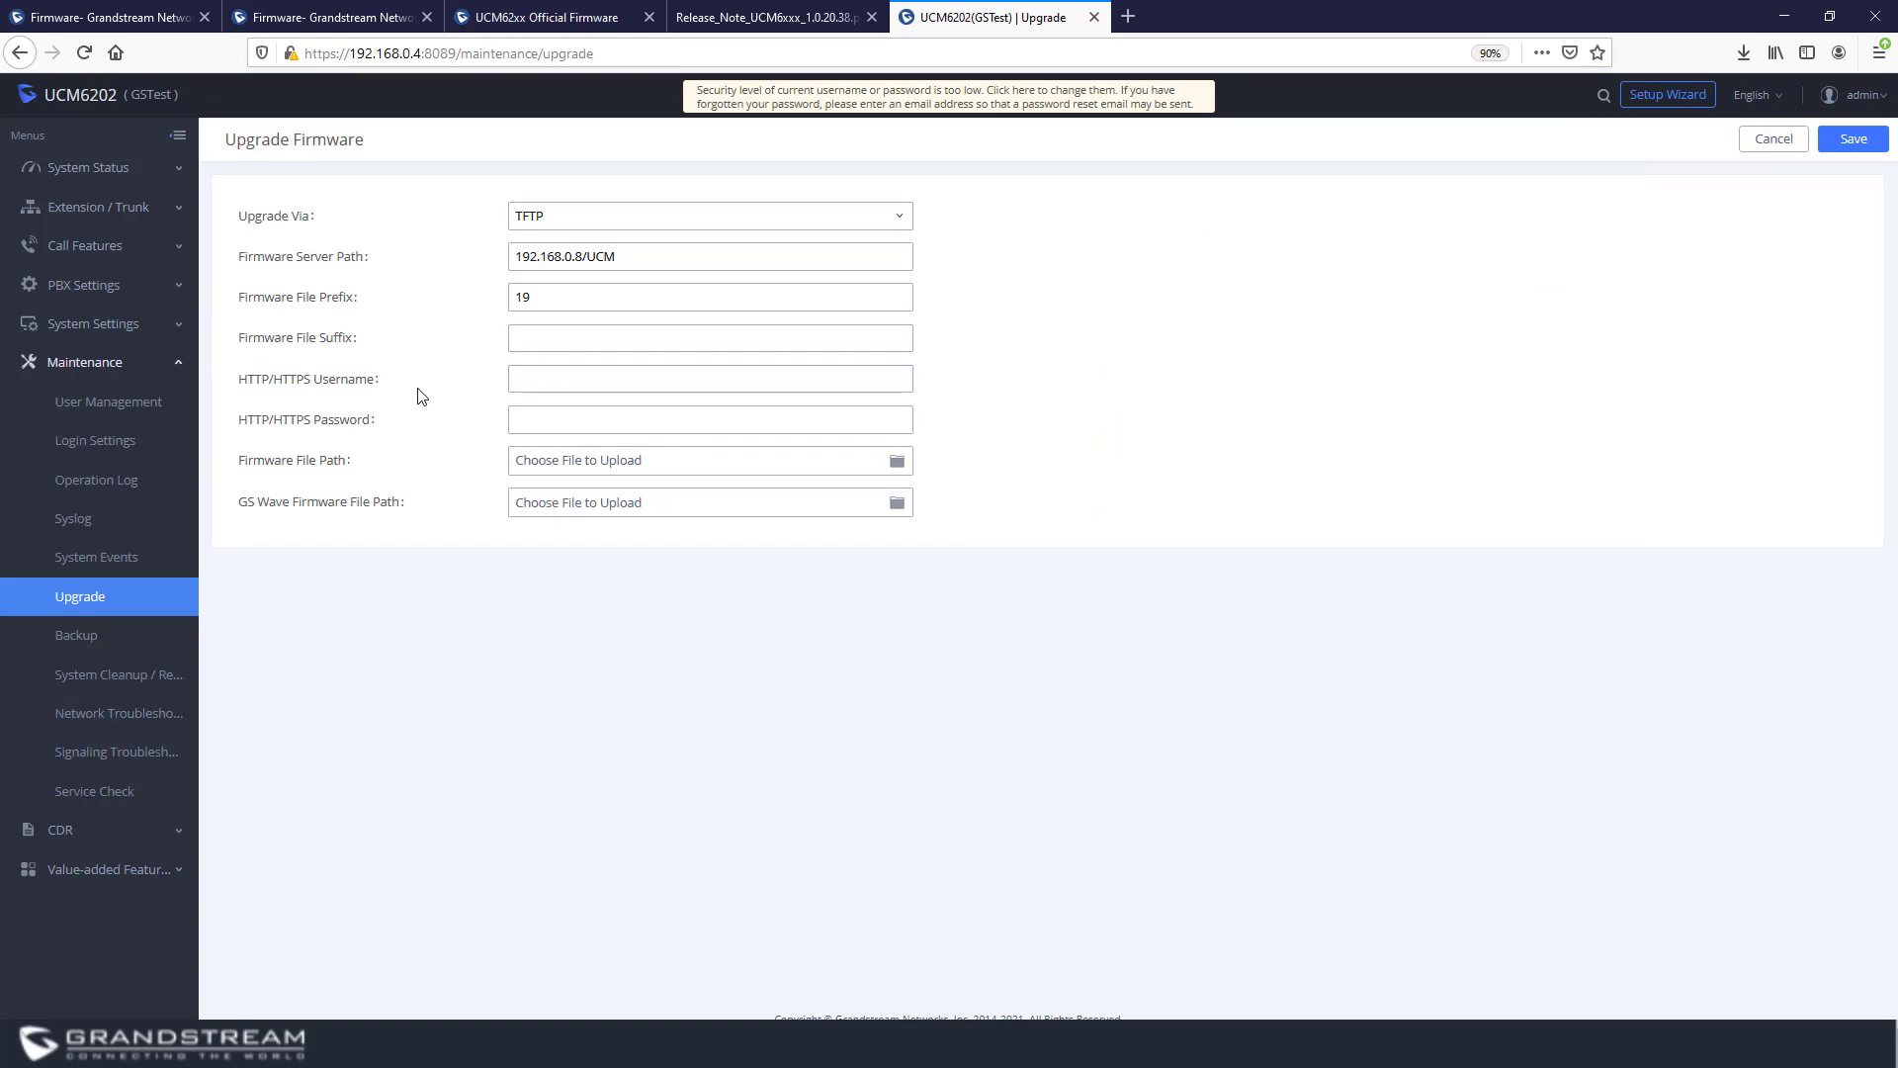
click(543, 382)
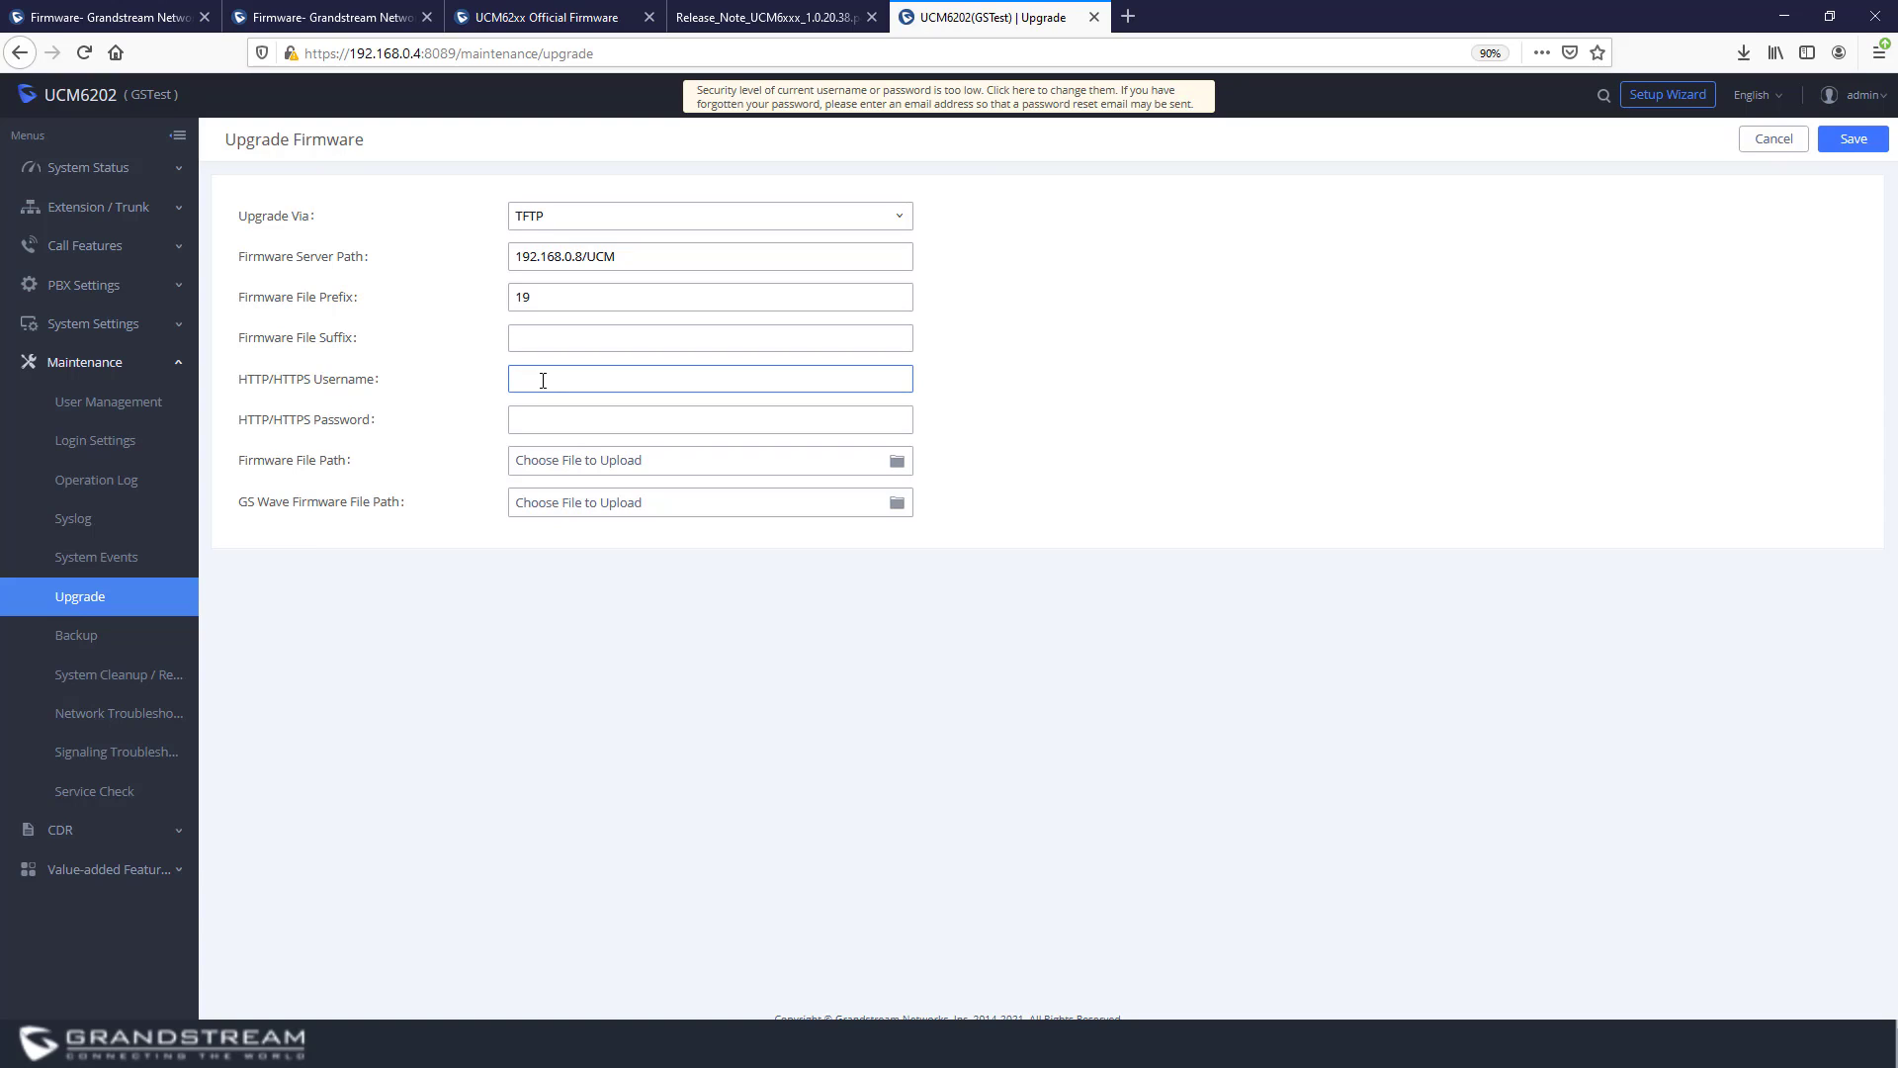
click(552, 423)
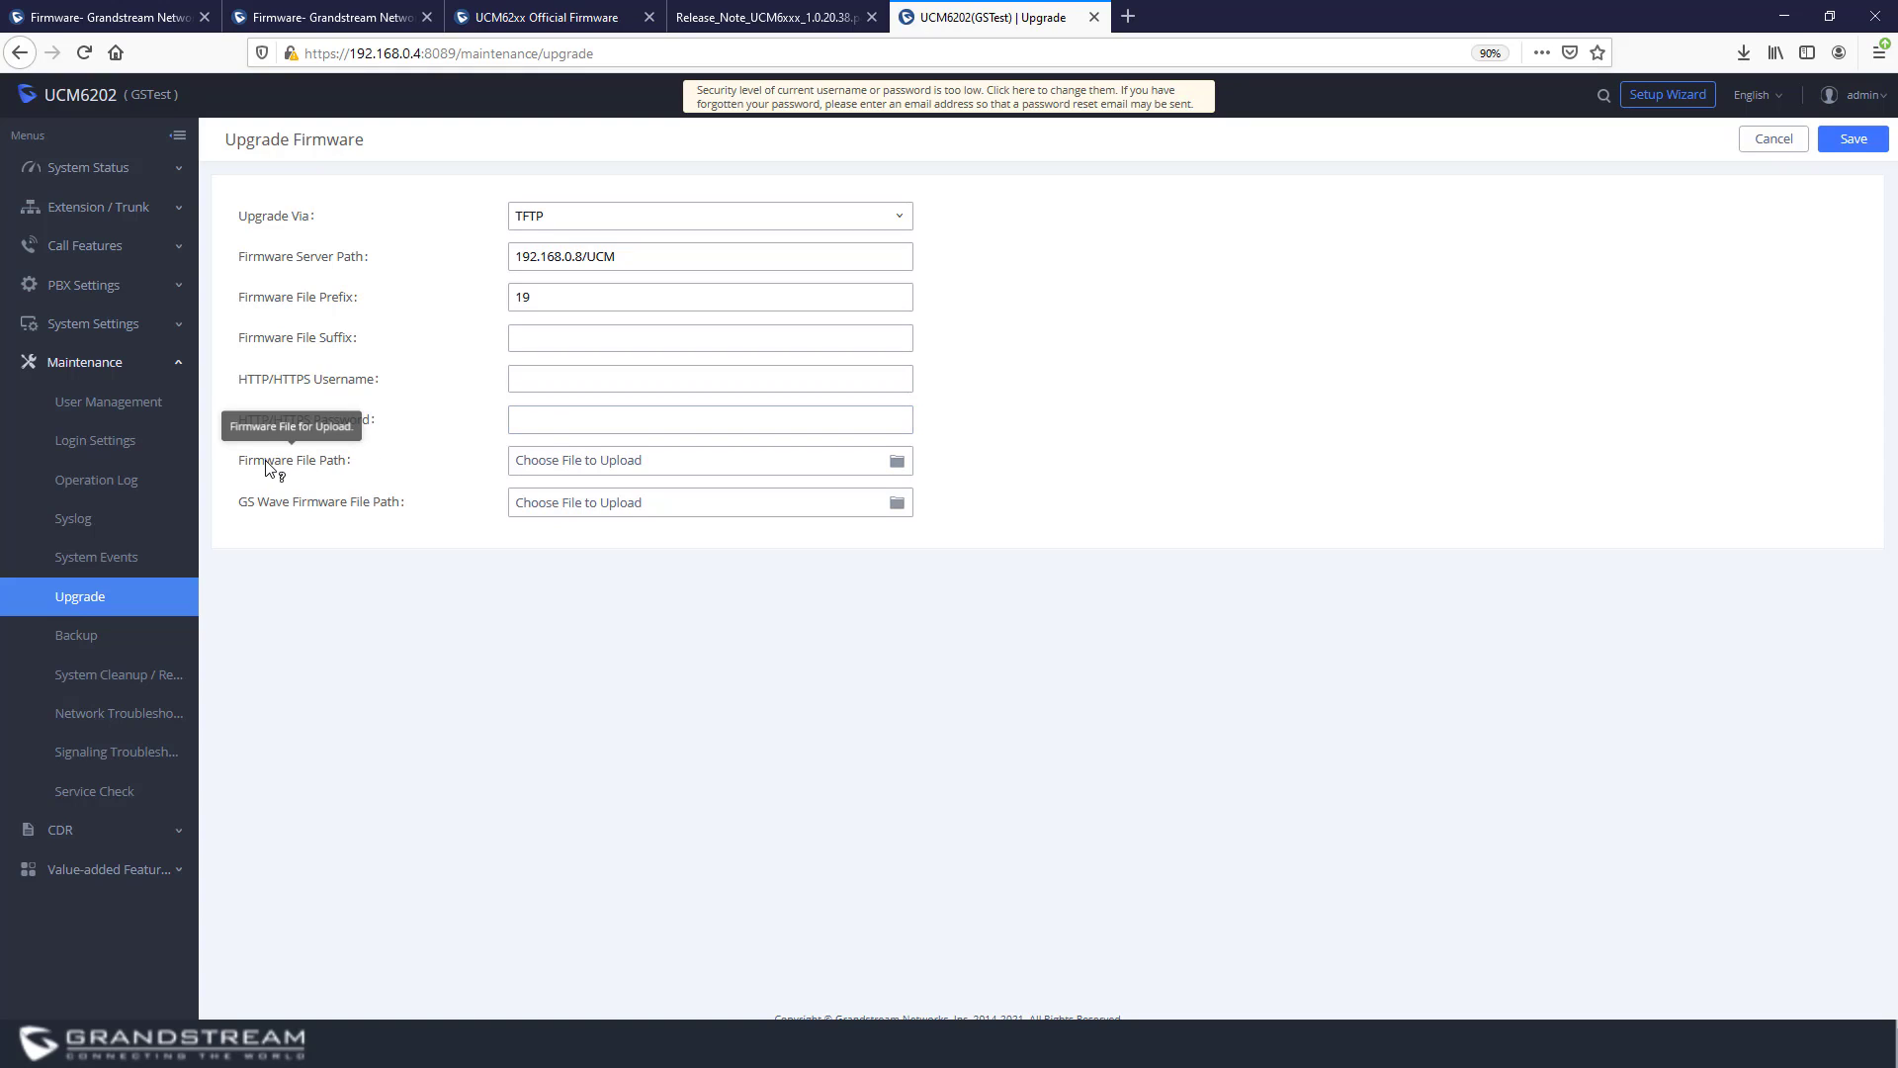
Choose ucm6200fw.bin from Release_UCM62xx_1.0.20.38 as the firmware file, then open Maintenance > Backup
click(589, 475)
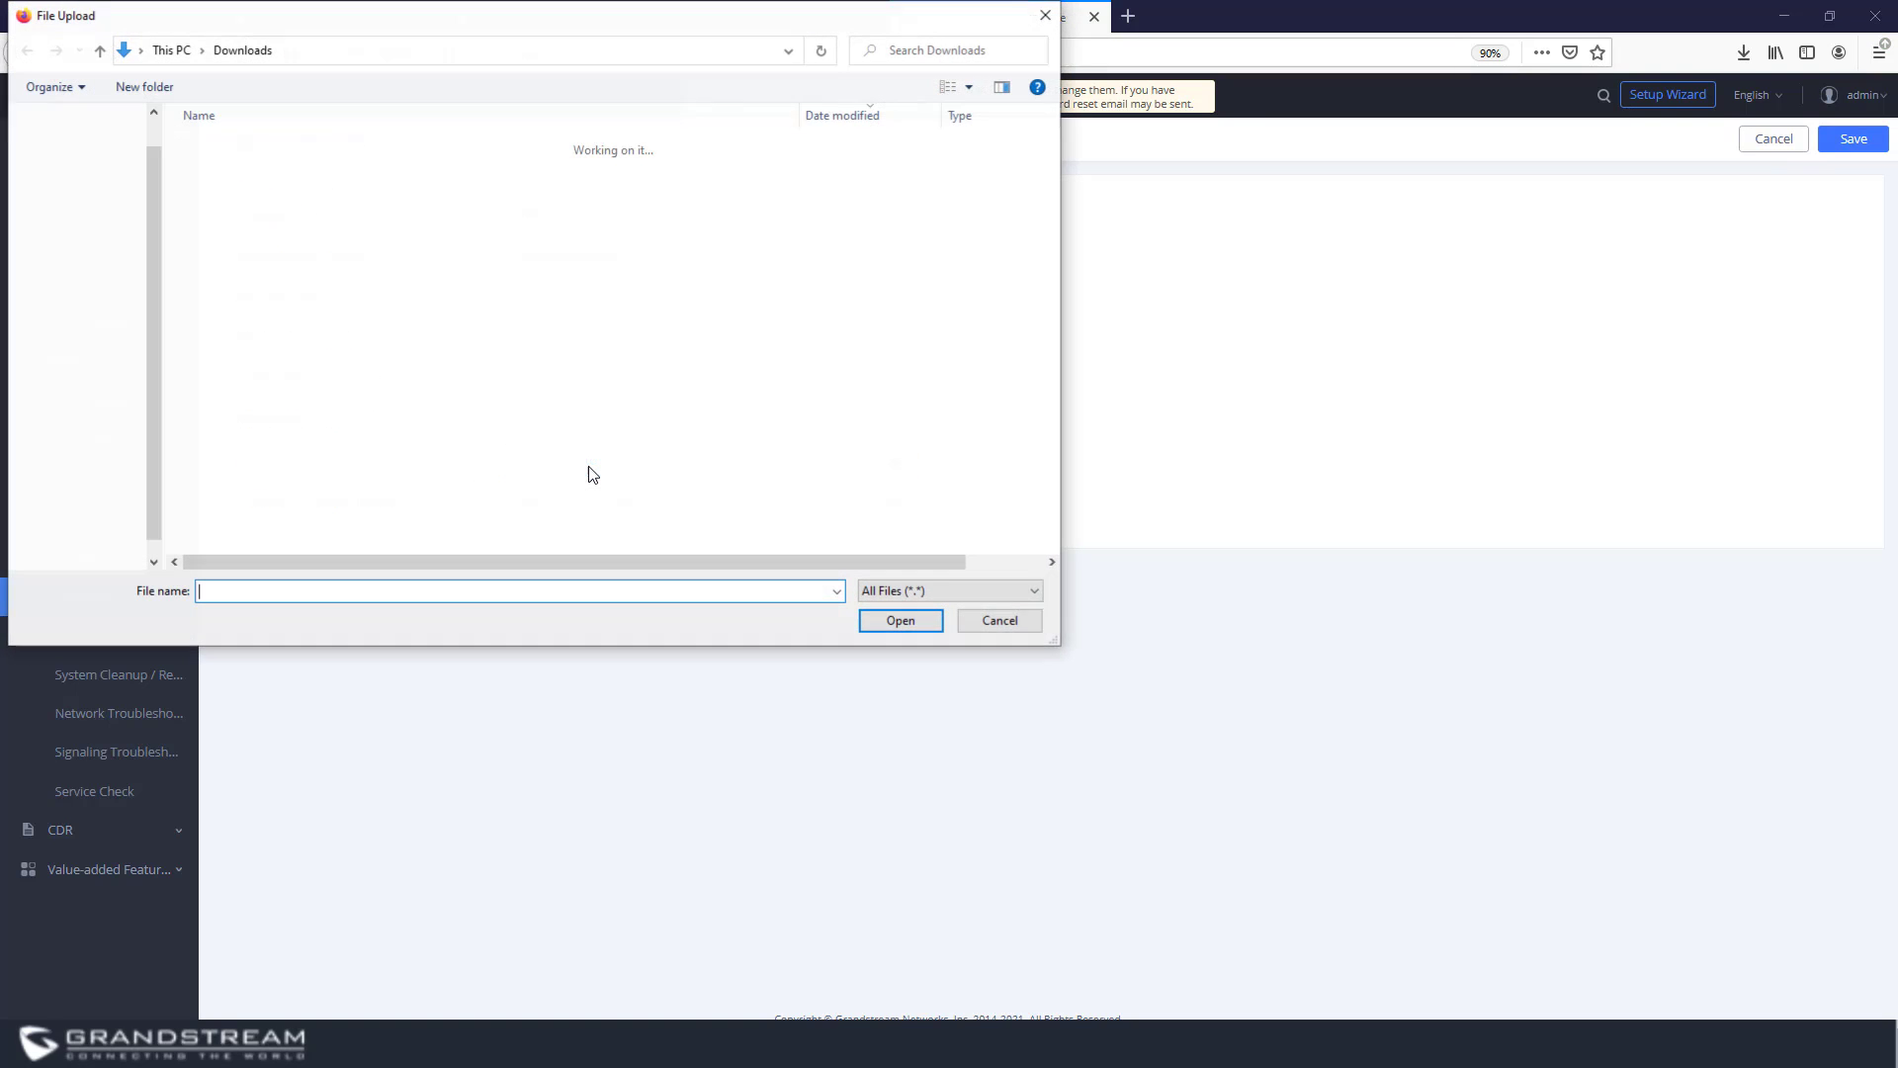
double_click(284, 344)
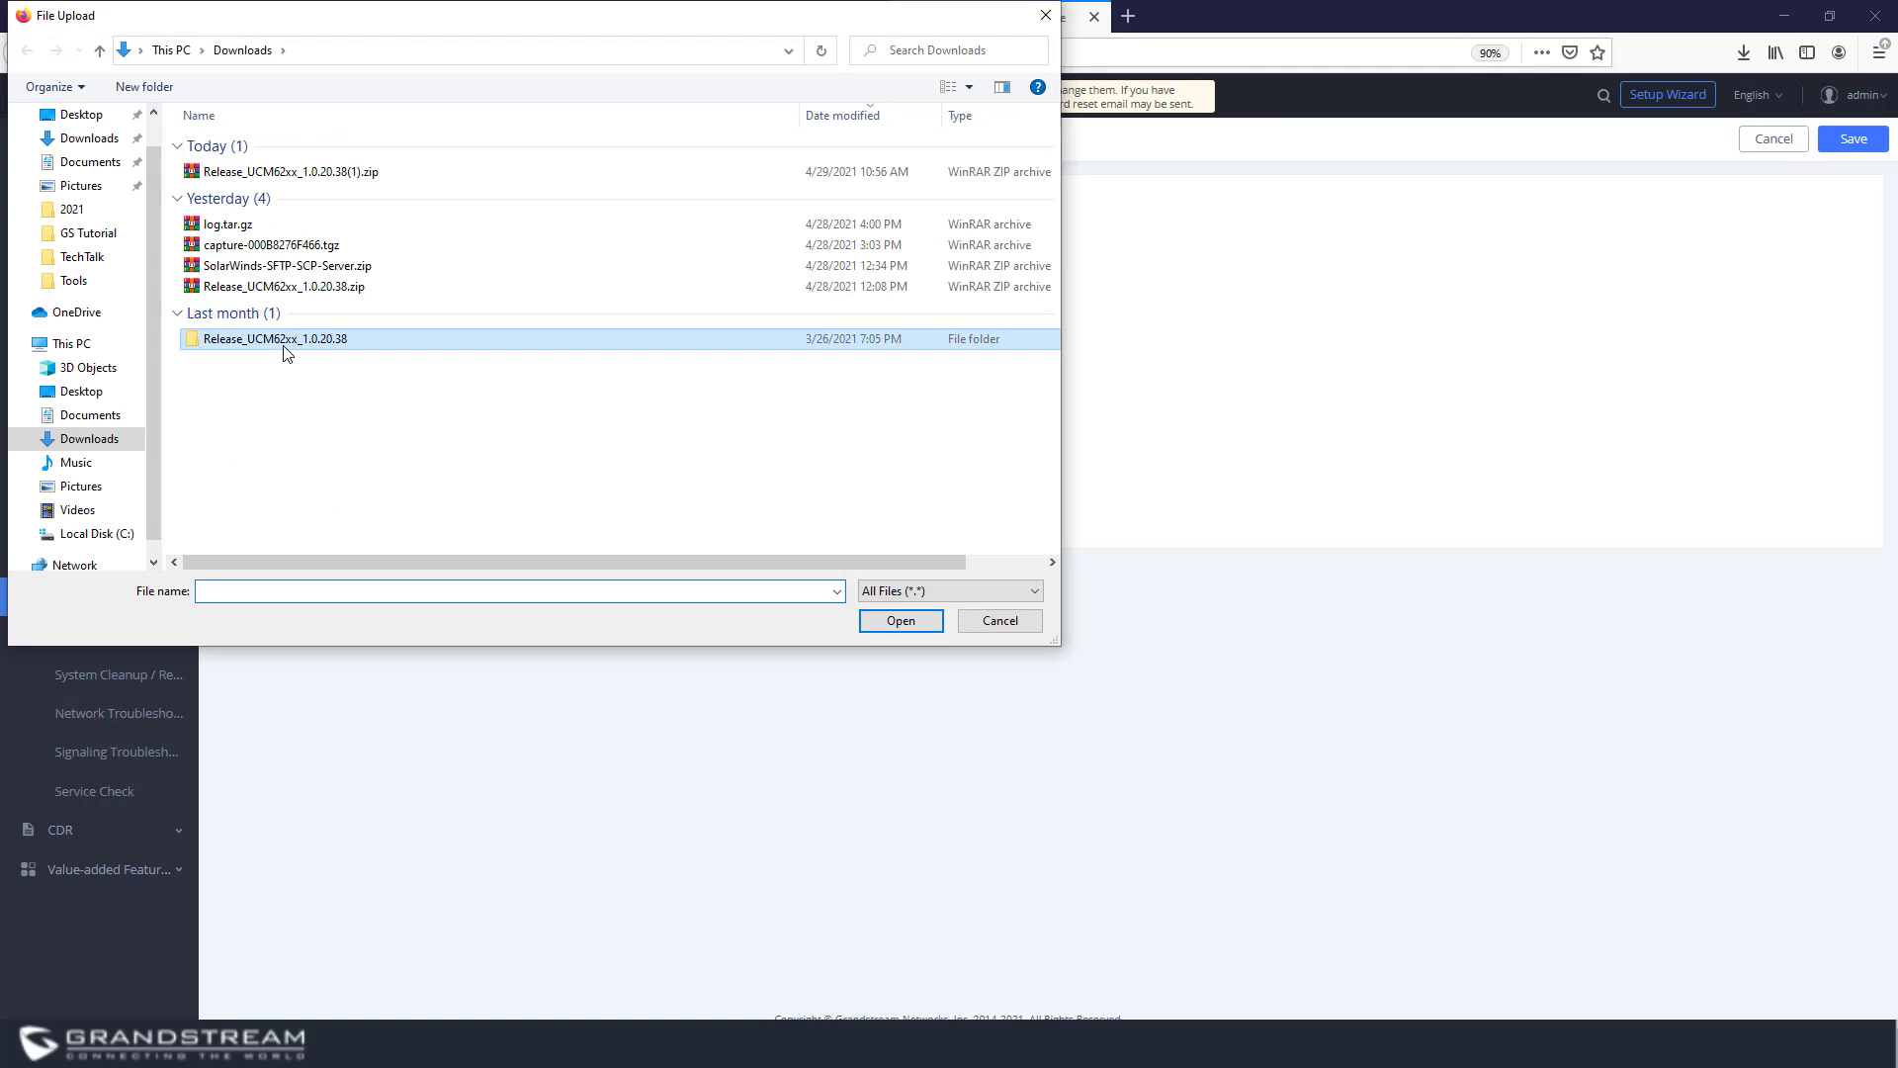
click(238, 148)
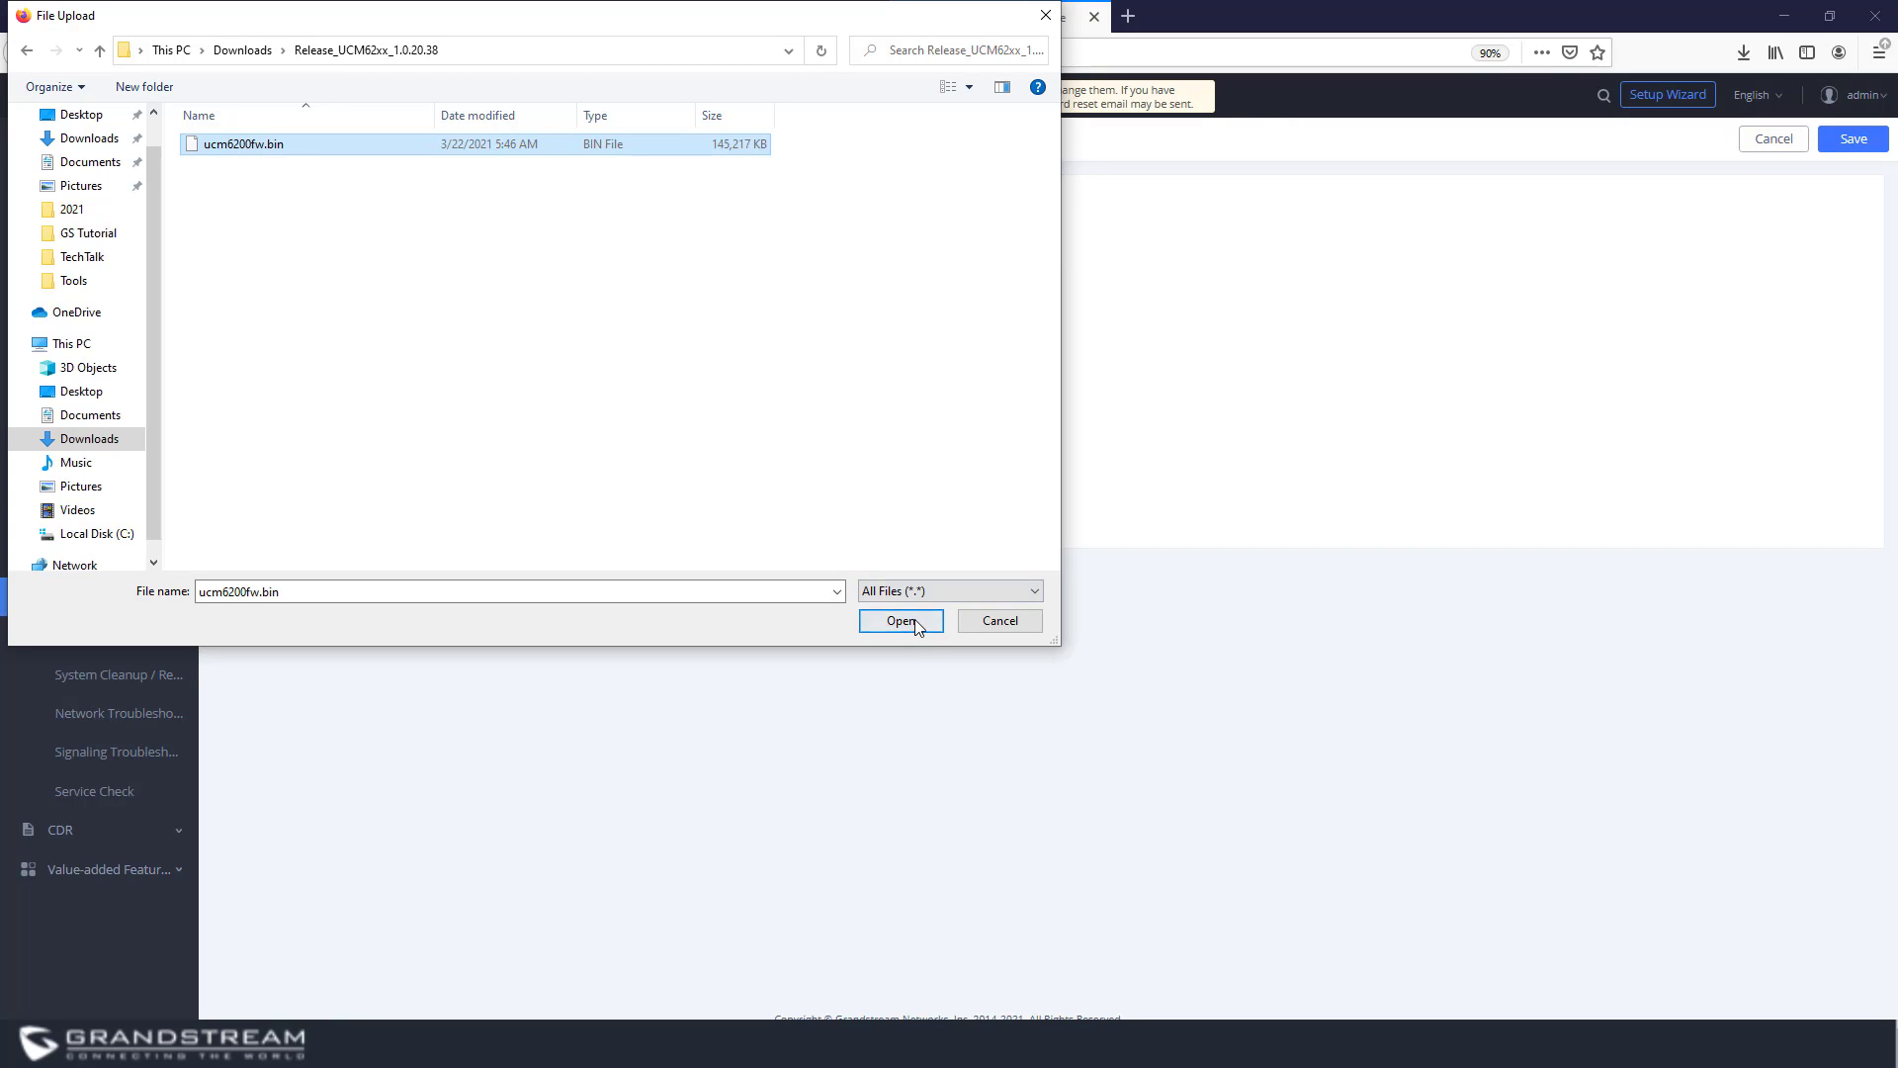
click(1046, 16)
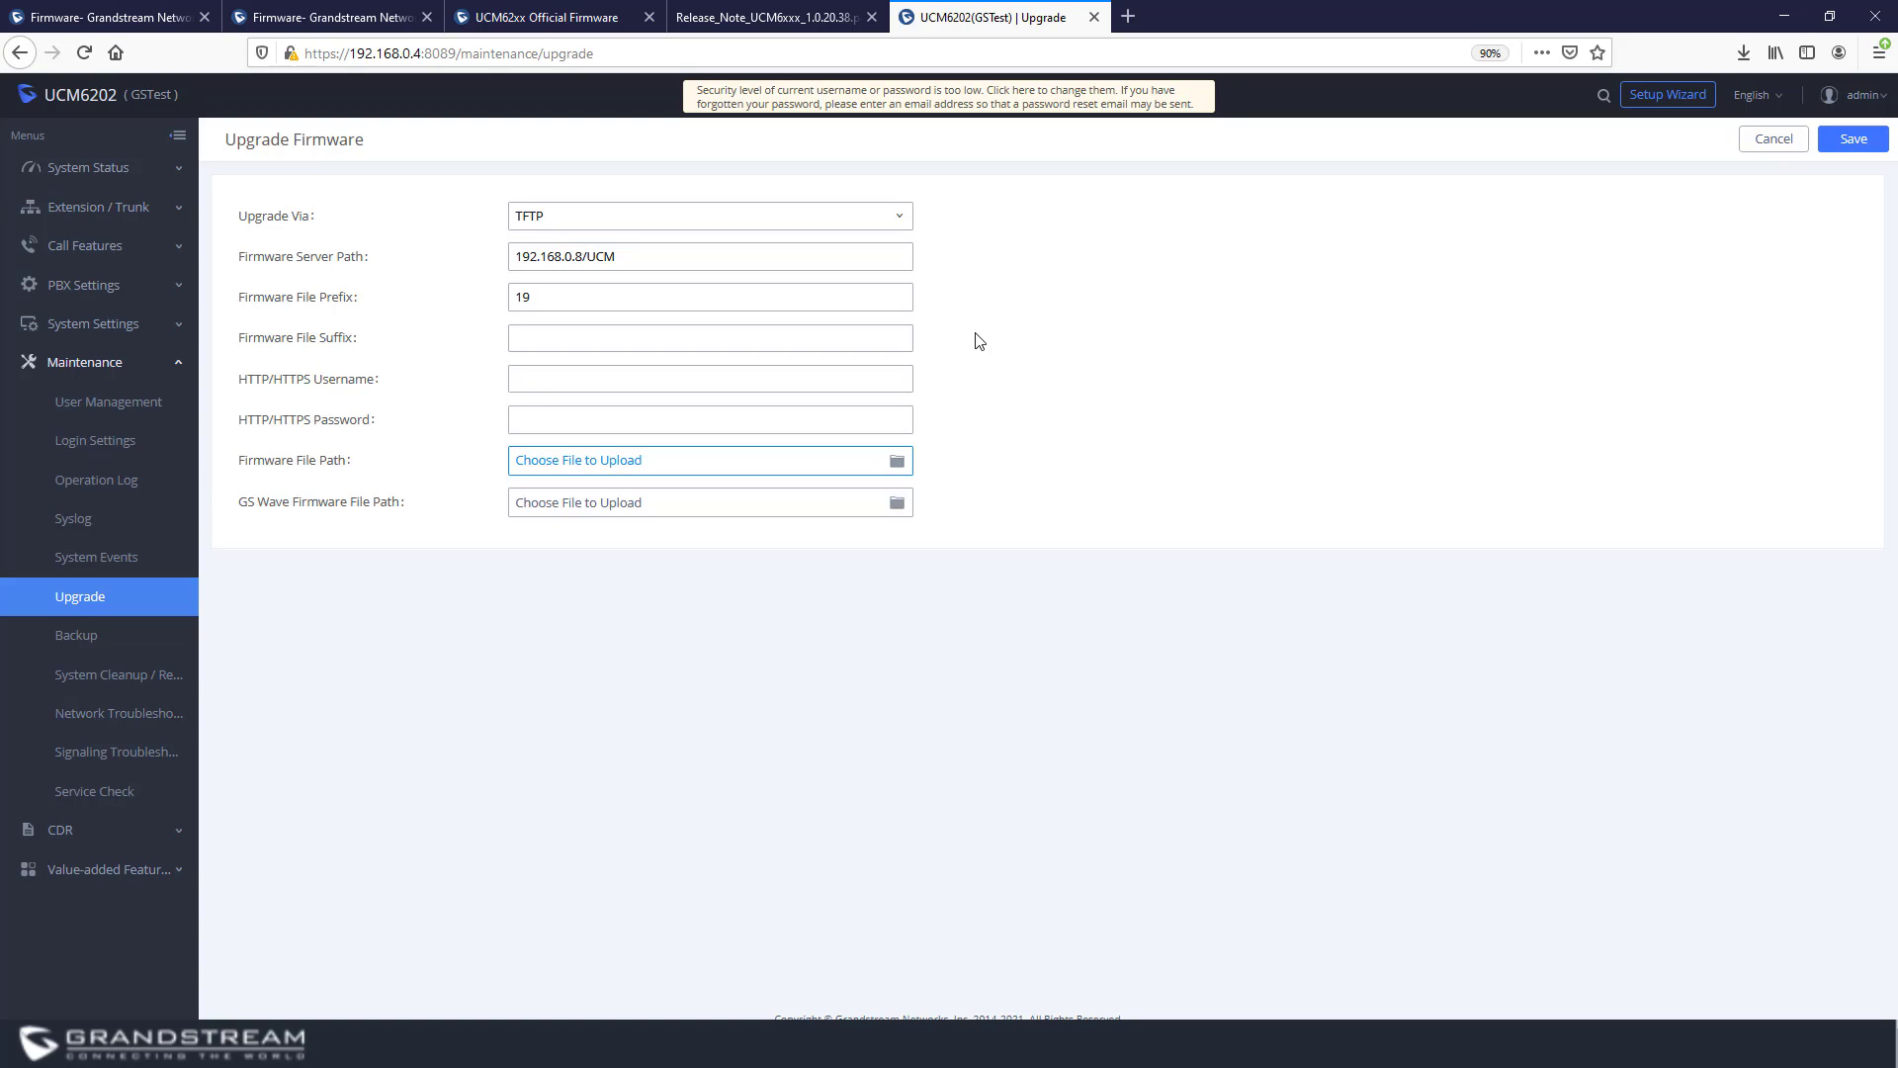
mouse_move(293, 512)
click(78, 642)
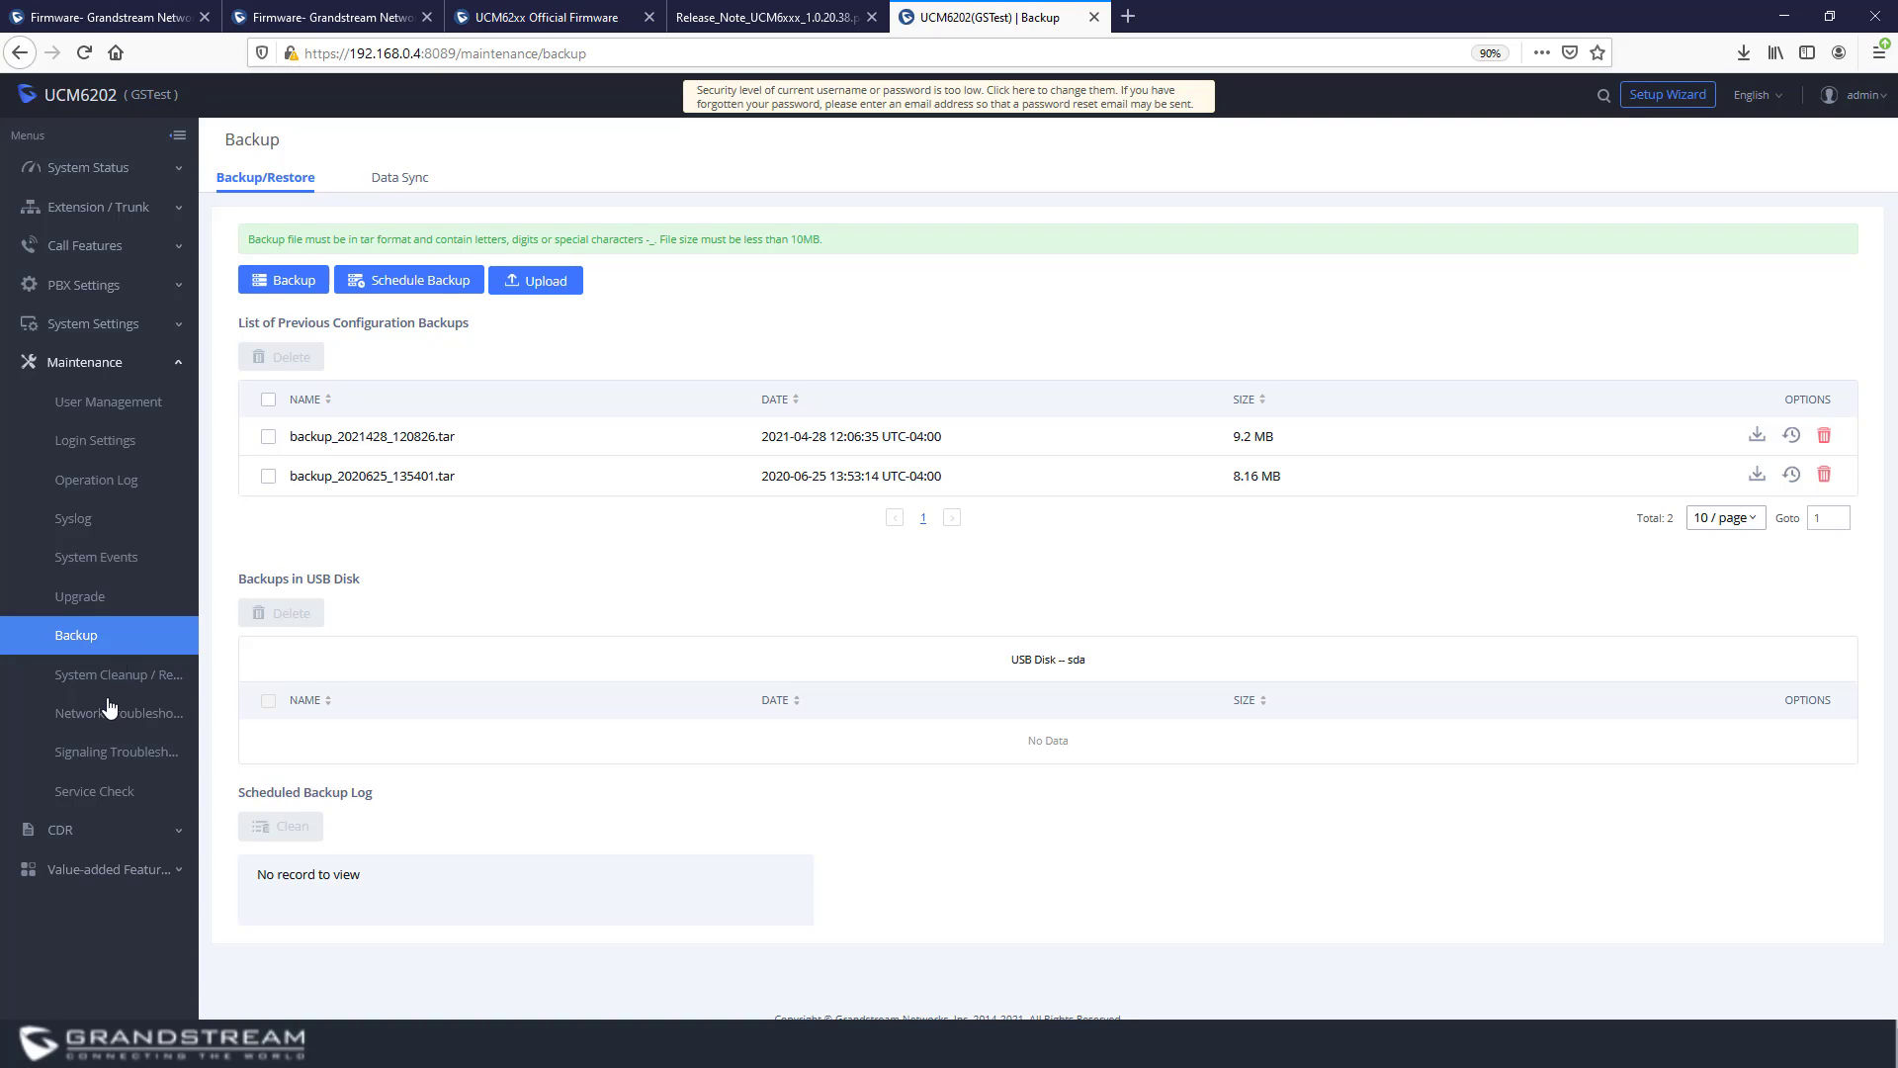
Start a new manual backup, opening the form with Config File and Local storage defaults
click(310, 291)
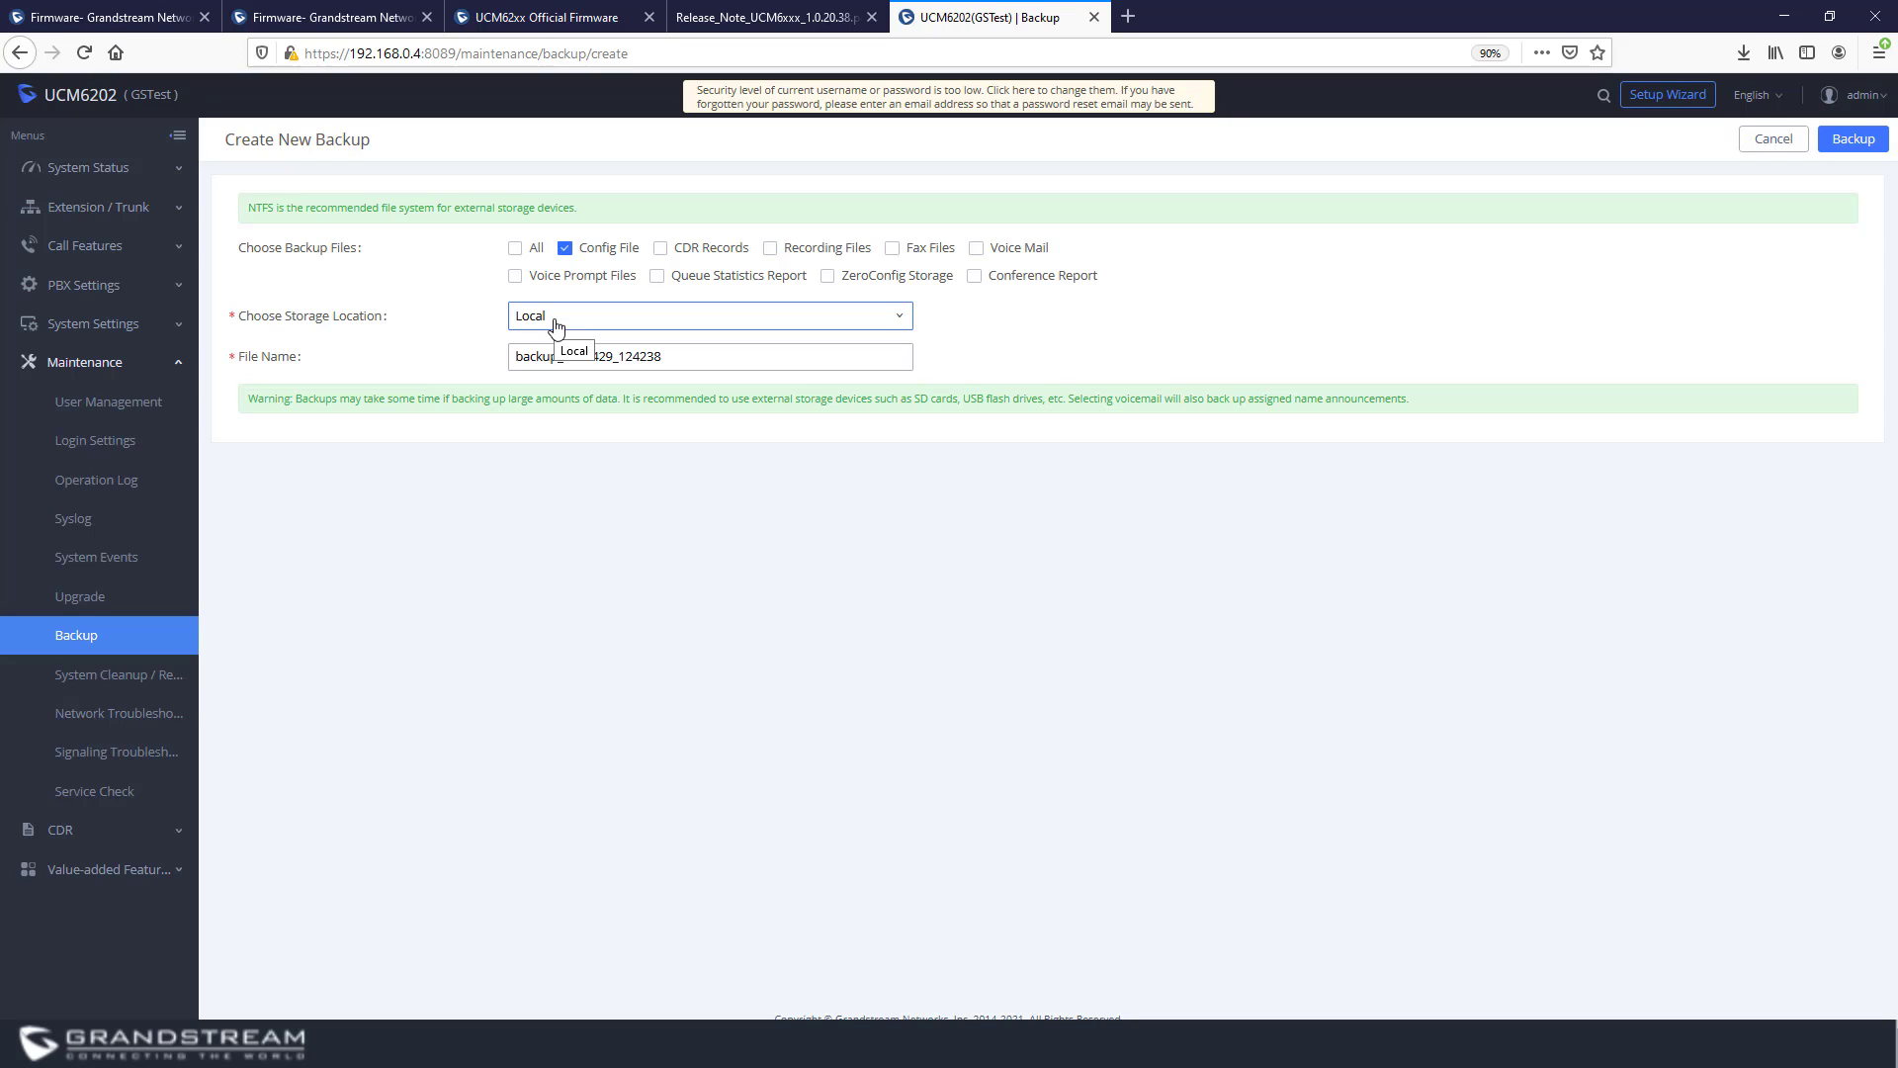
Include all backup file types, dismissing the Local storage warning, and expand the storage location list
click(515, 248)
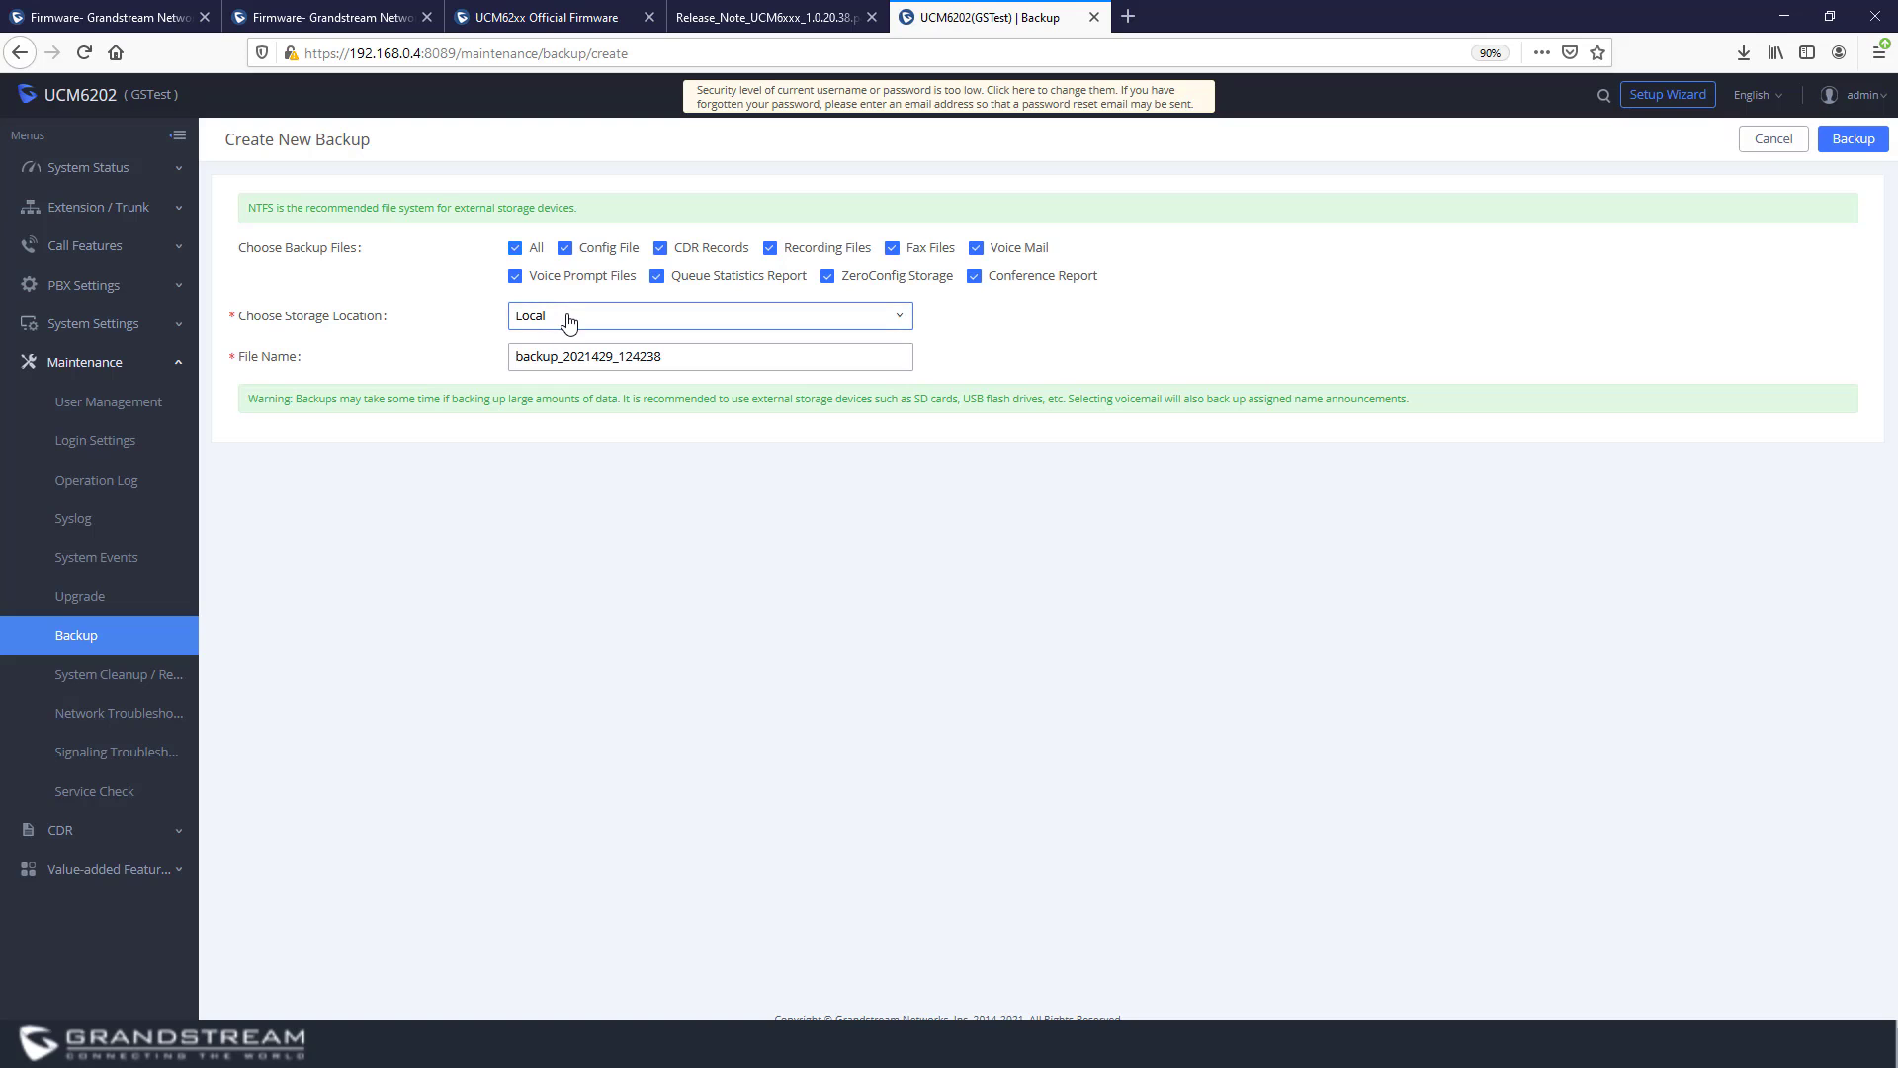
click(1858, 144)
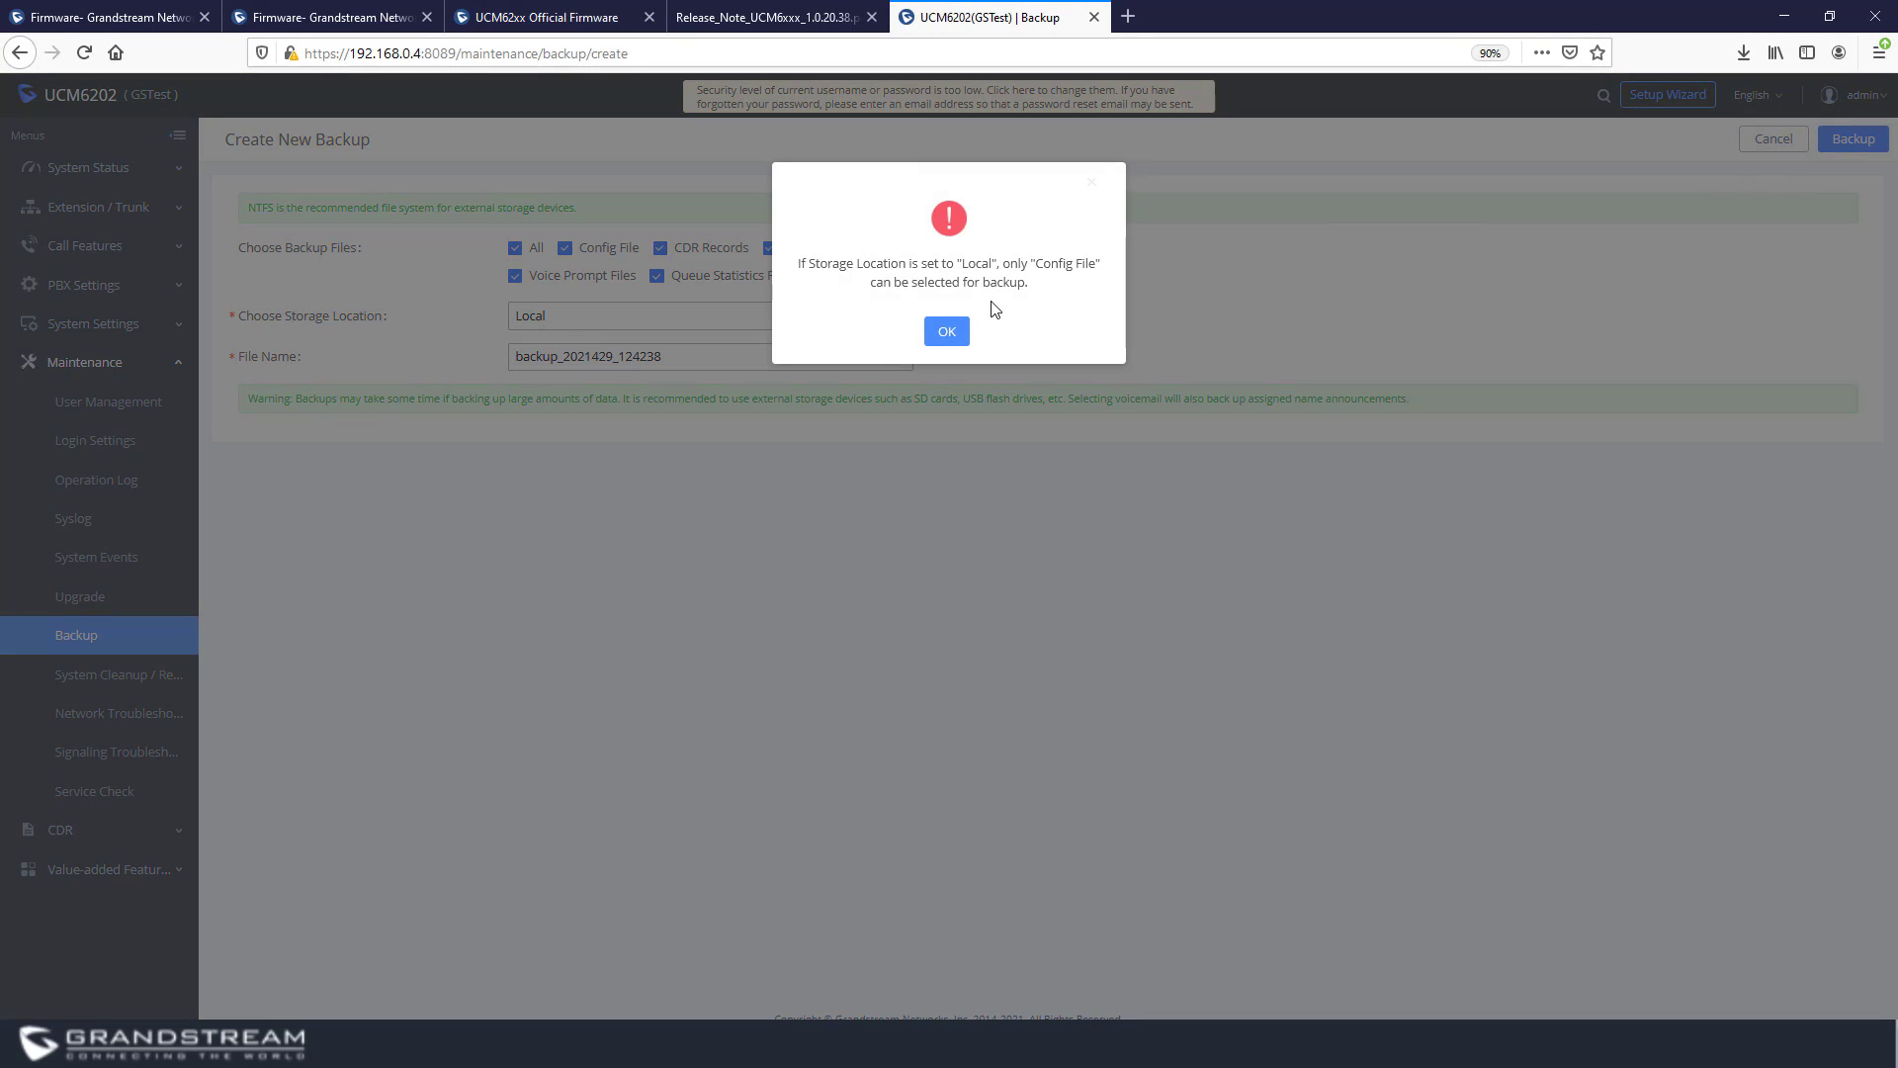
click(957, 324)
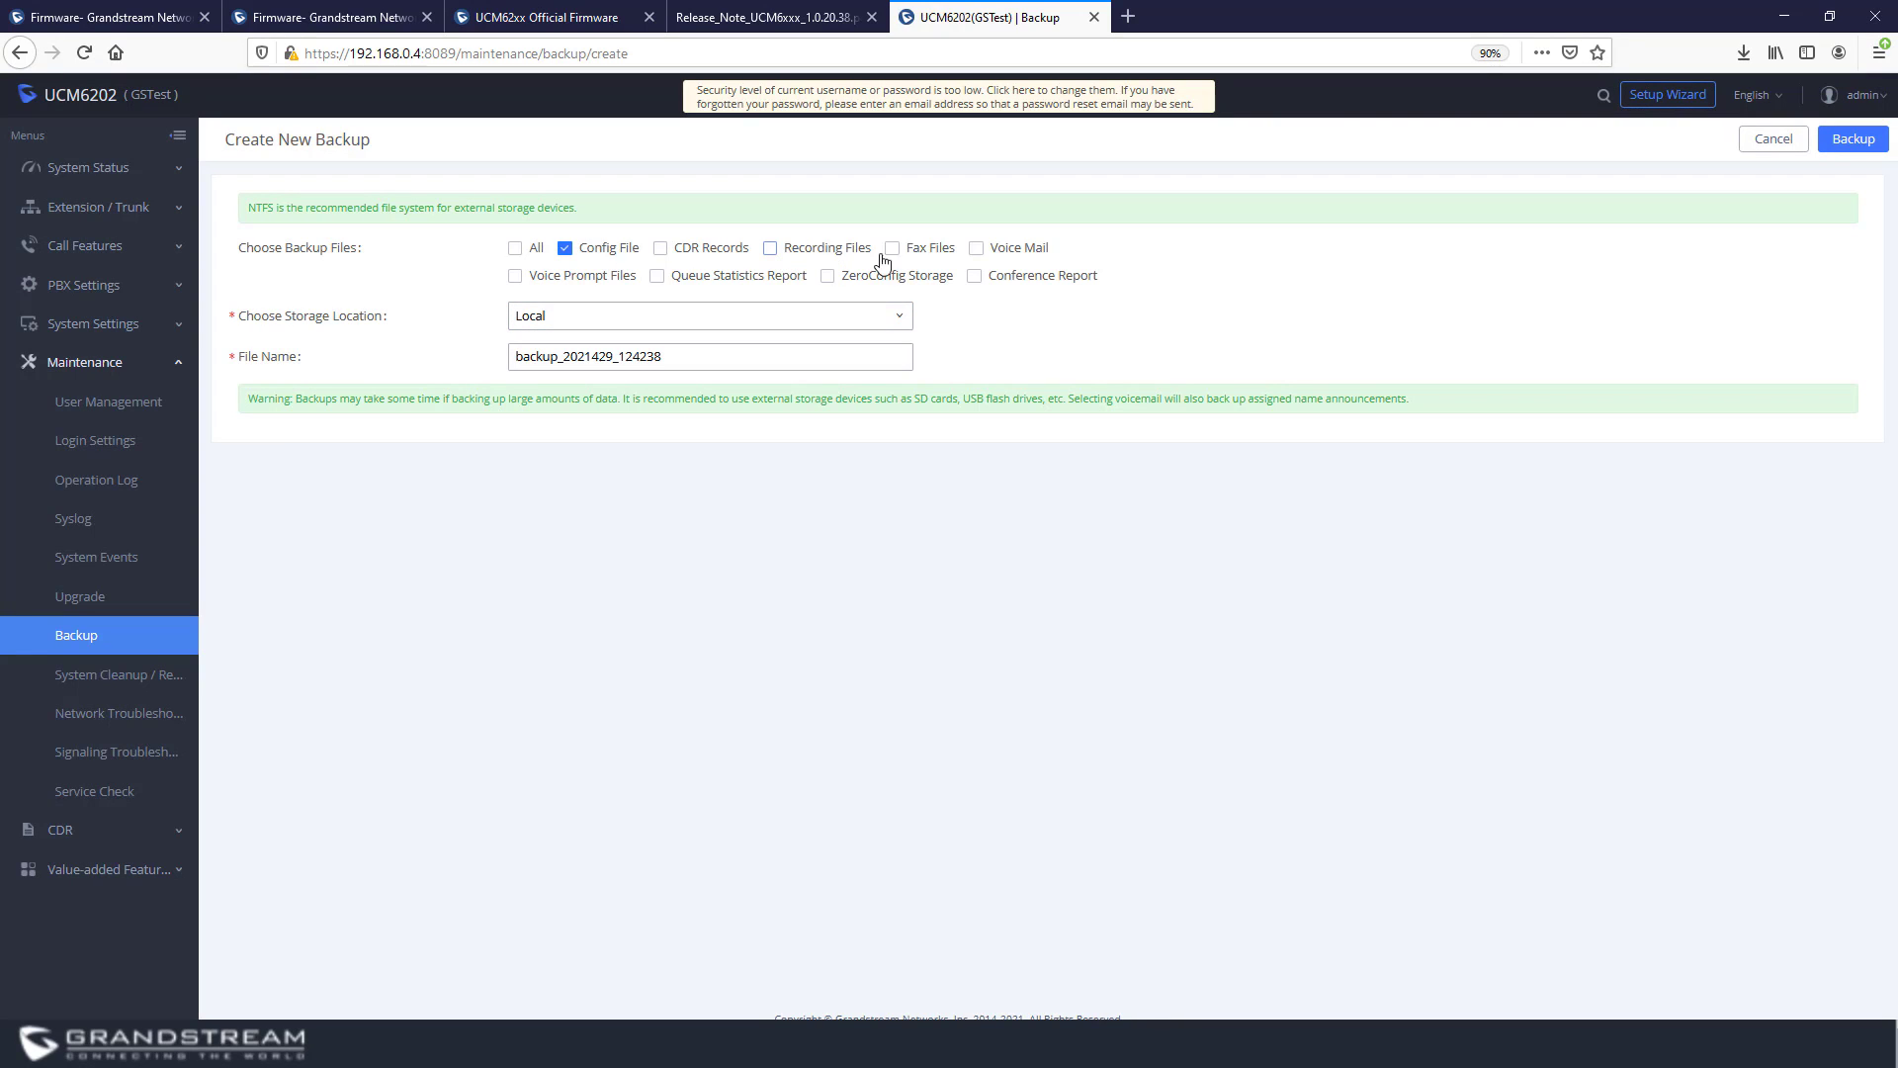
click(515, 249)
click(577, 319)
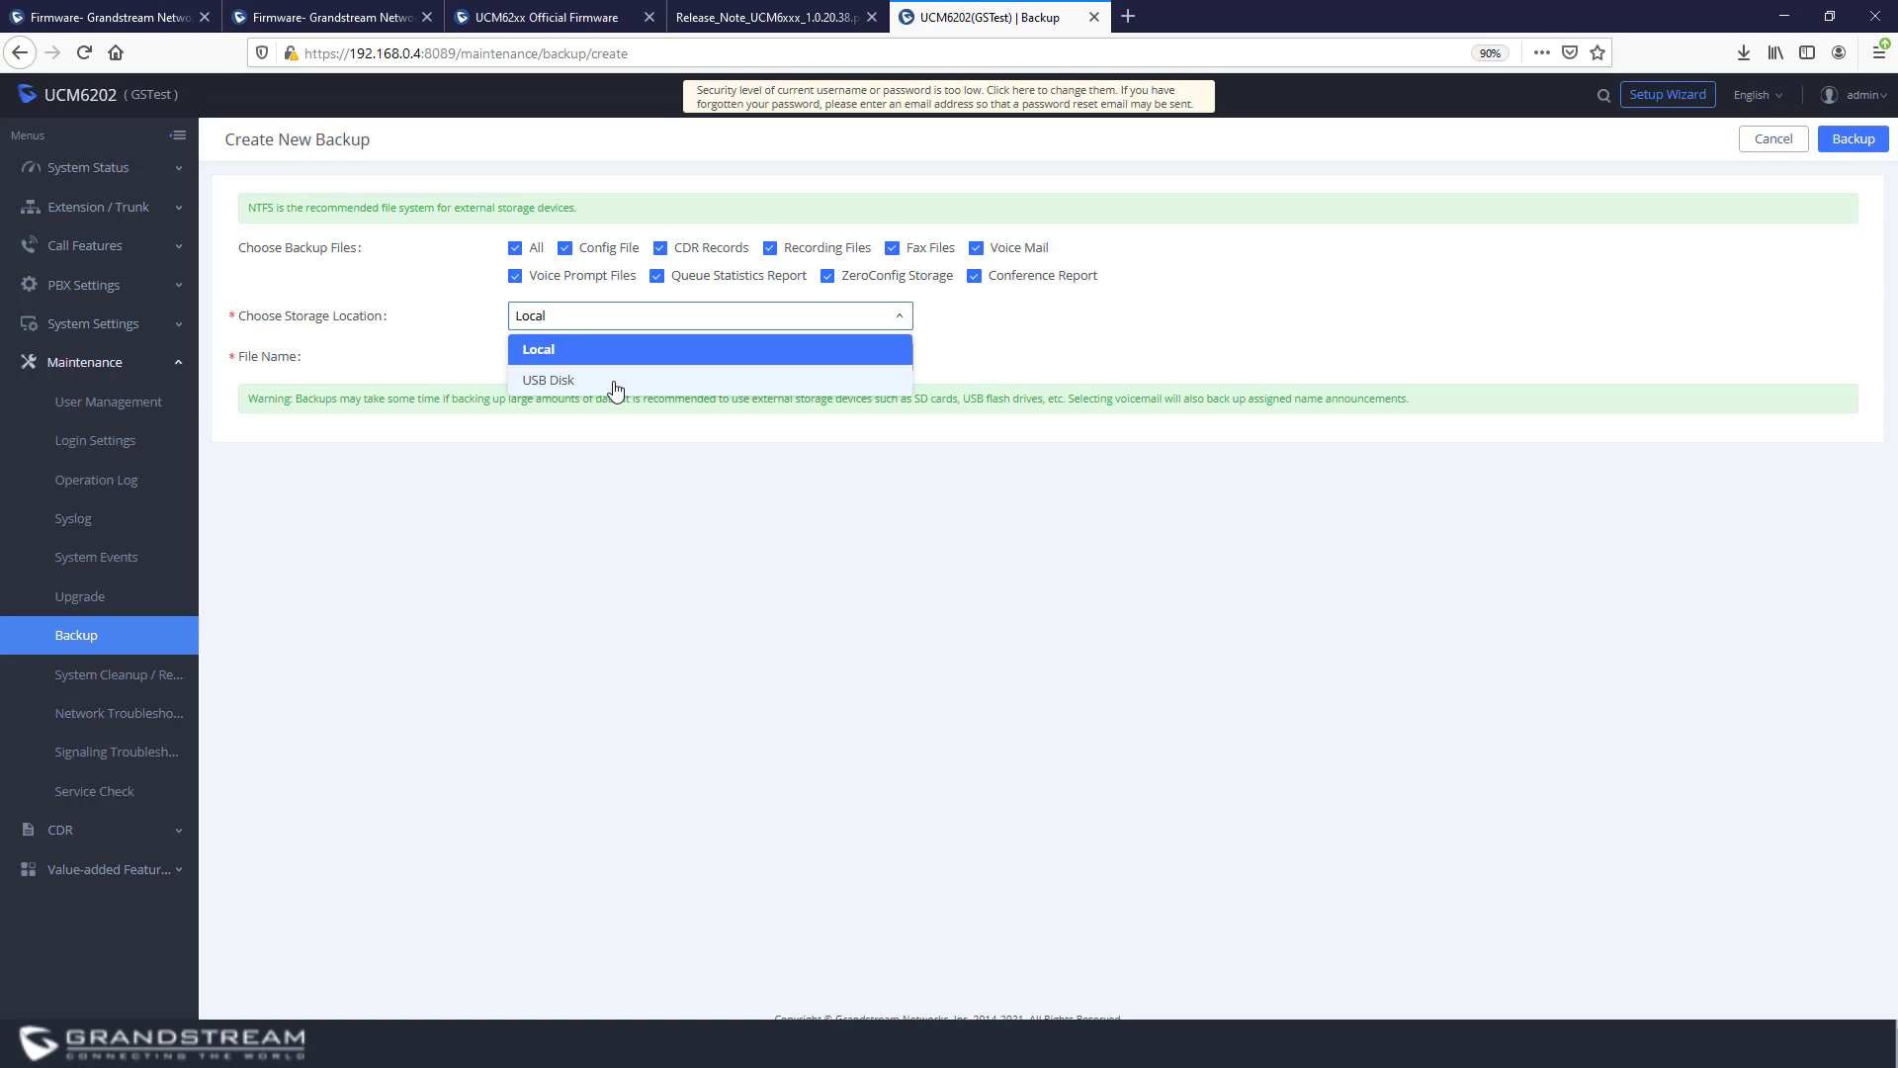
Set the backup storage to USB Disk and go back to the backup list
click(614, 384)
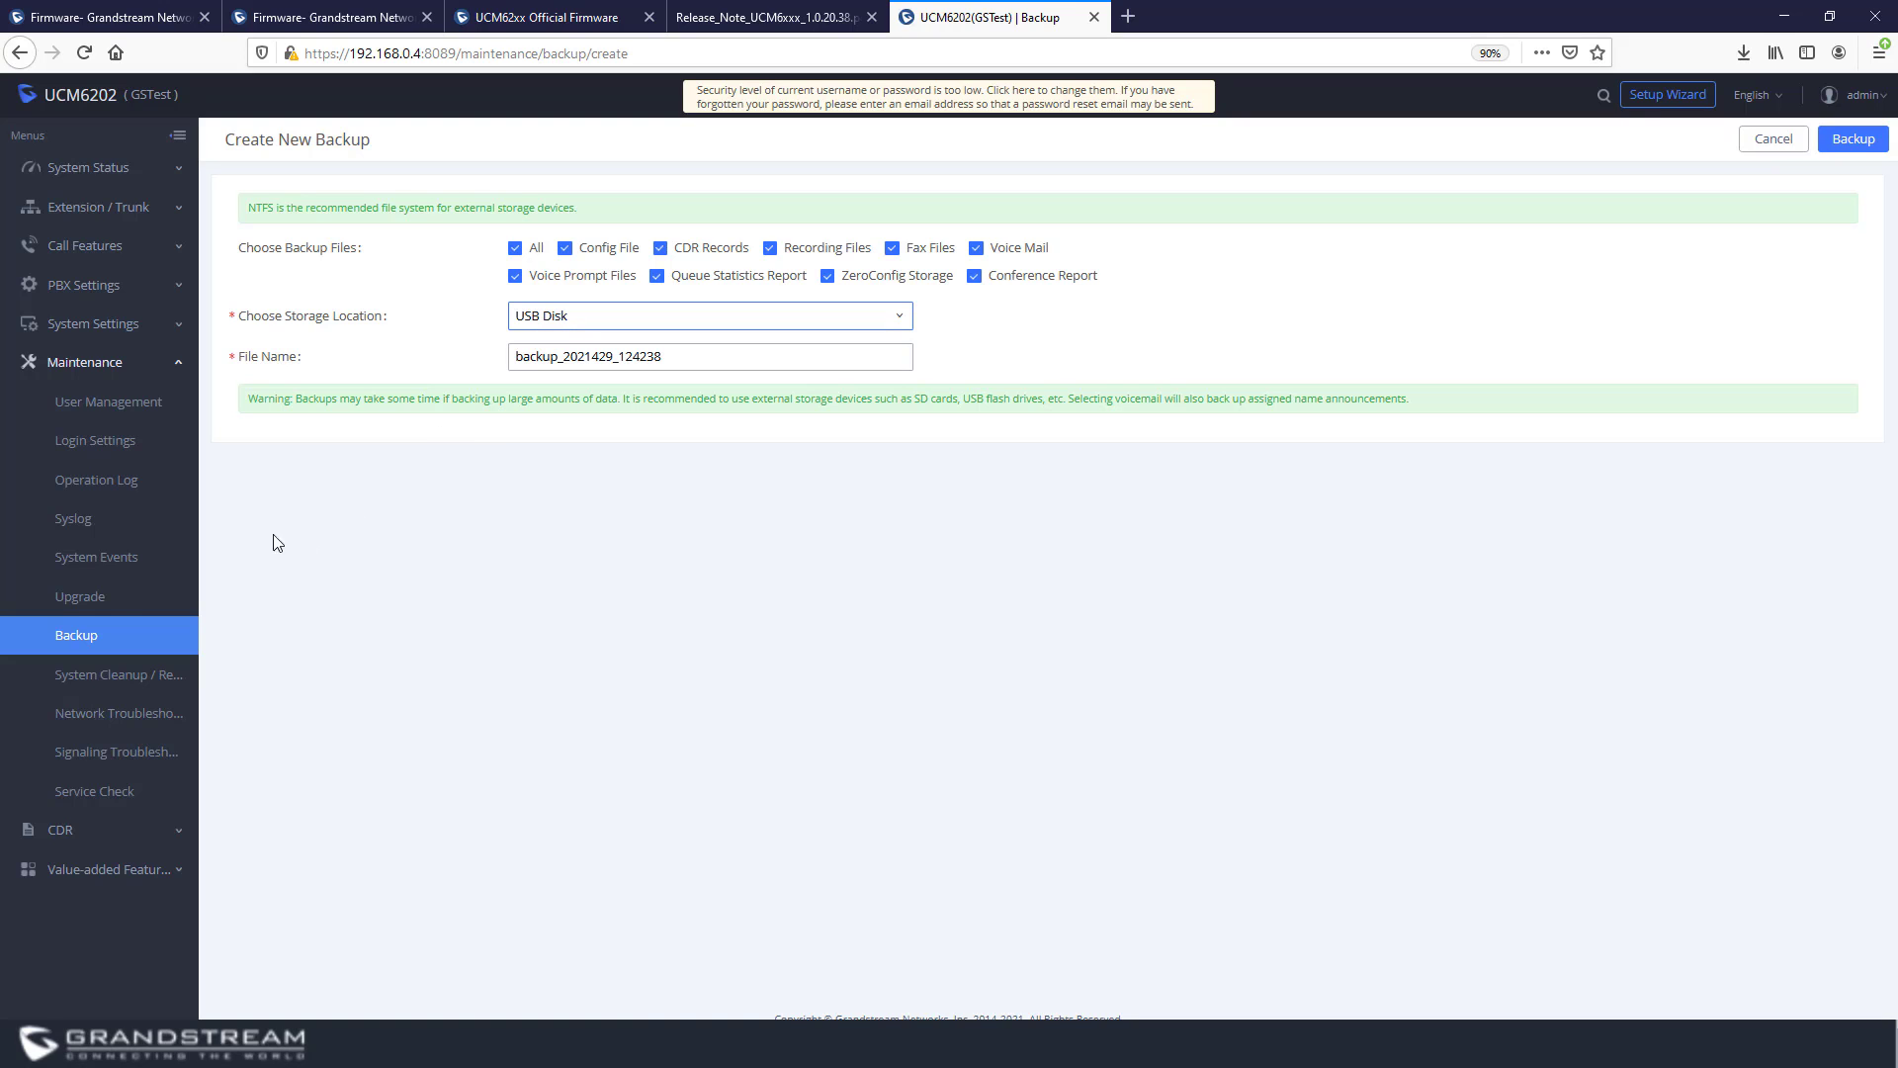
click(91, 631)
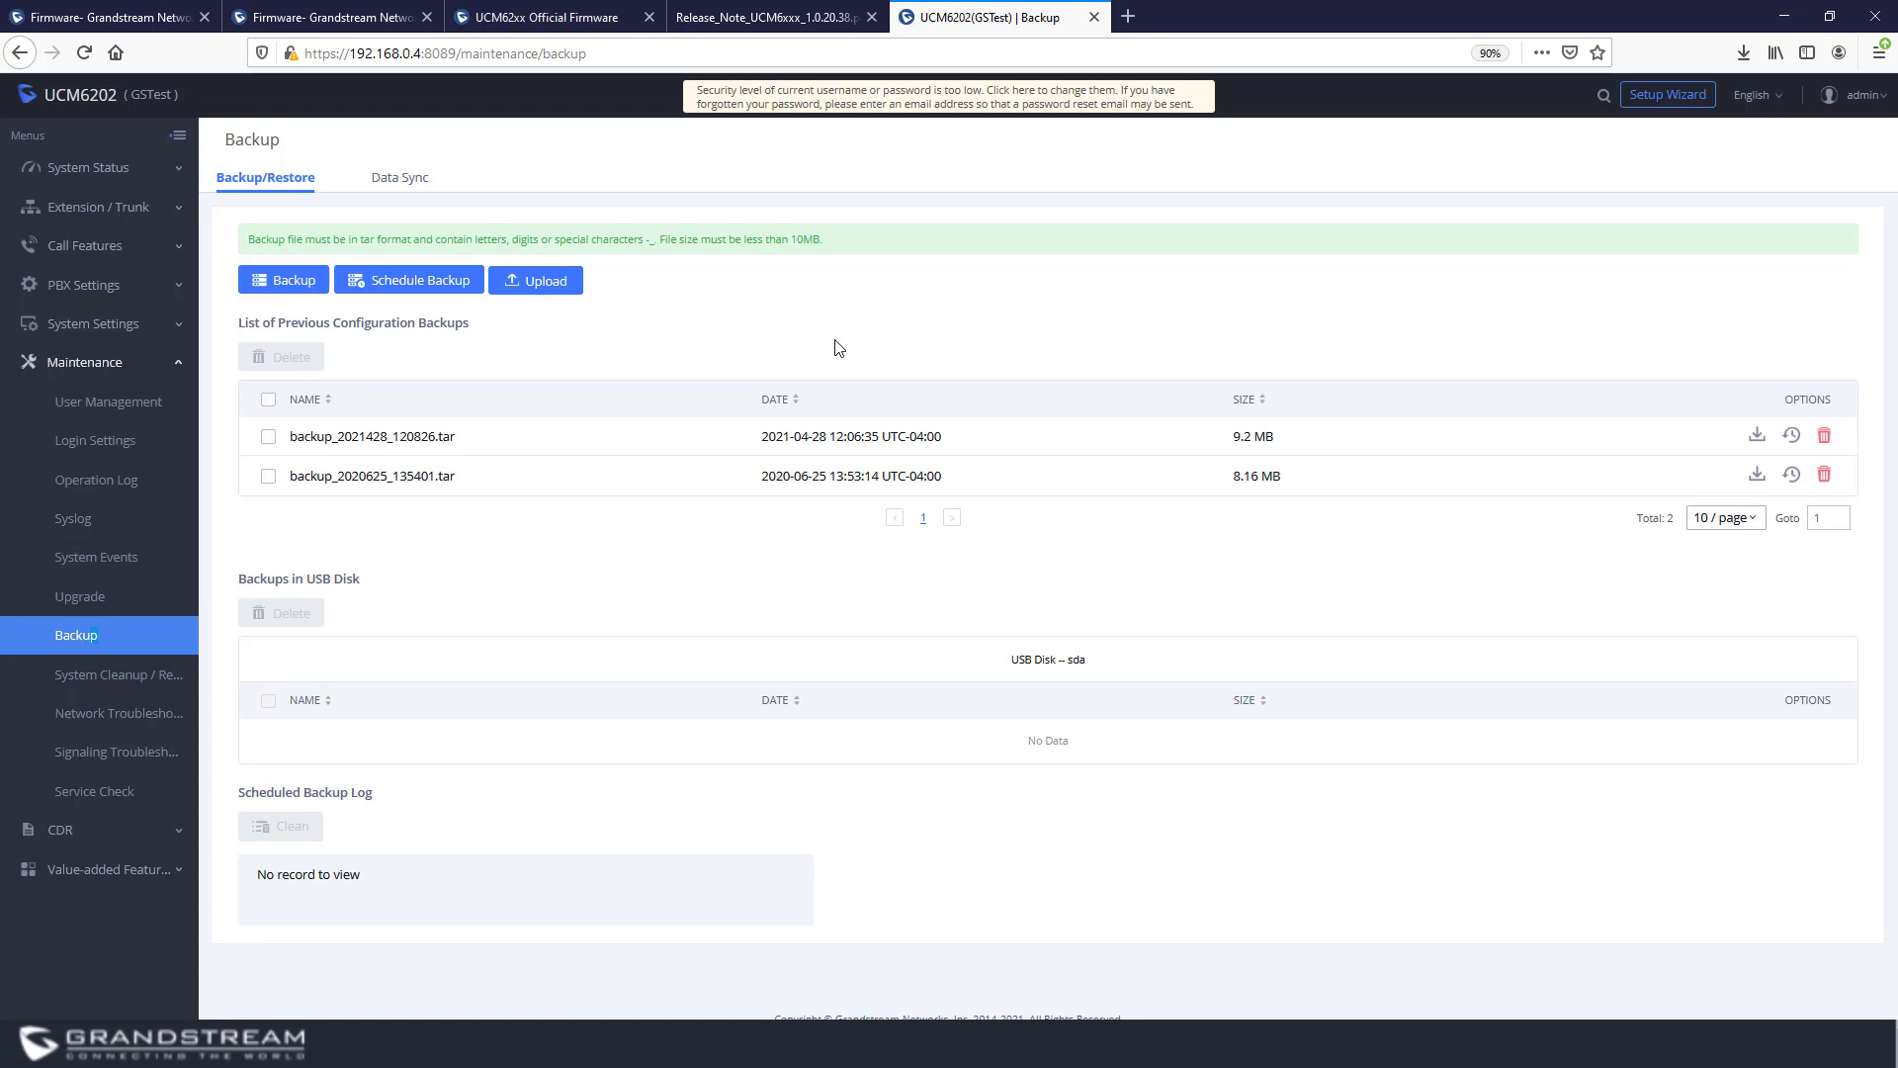
Show the Data Sync settings syncing all four file types to SFTP 192.168.0.8:2022 at 13:00
click(400, 181)
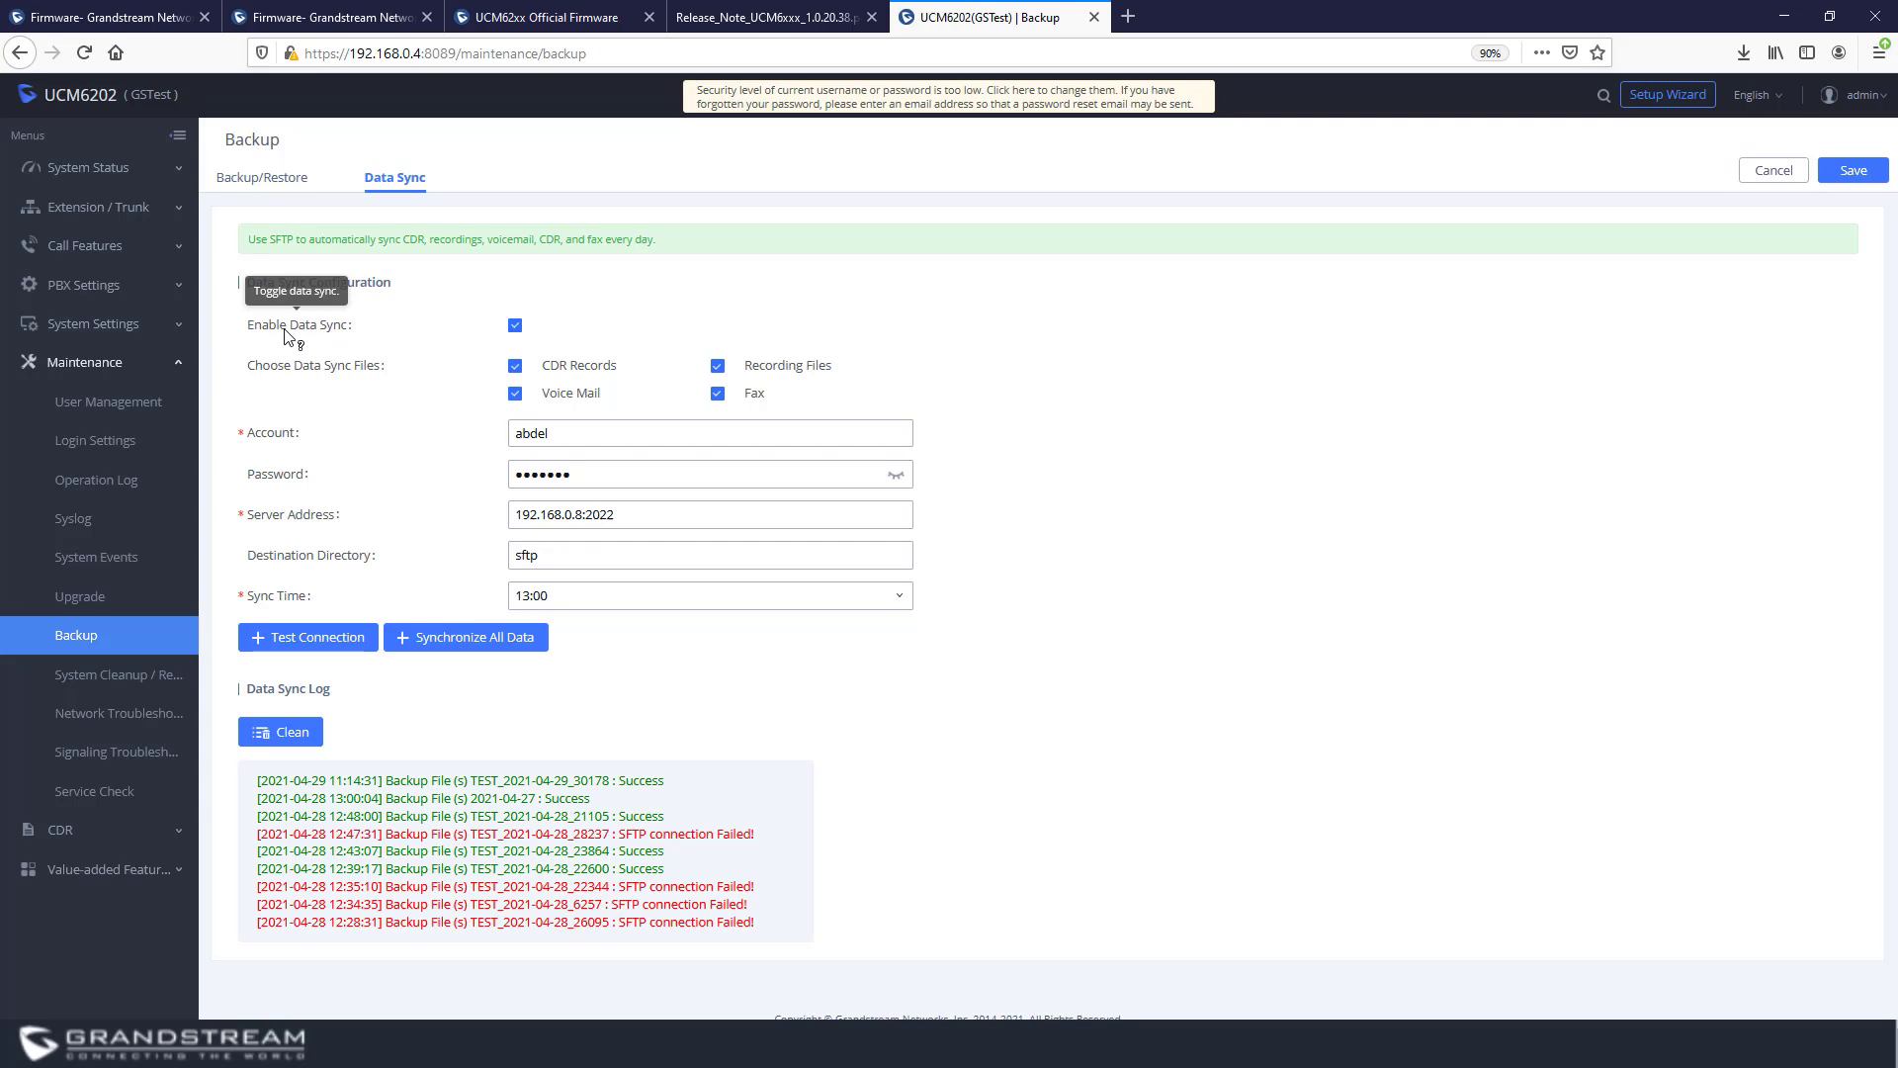
Review the SFTP account, server address 192.168.0.8:2022 and destination directory fields
click(573, 436)
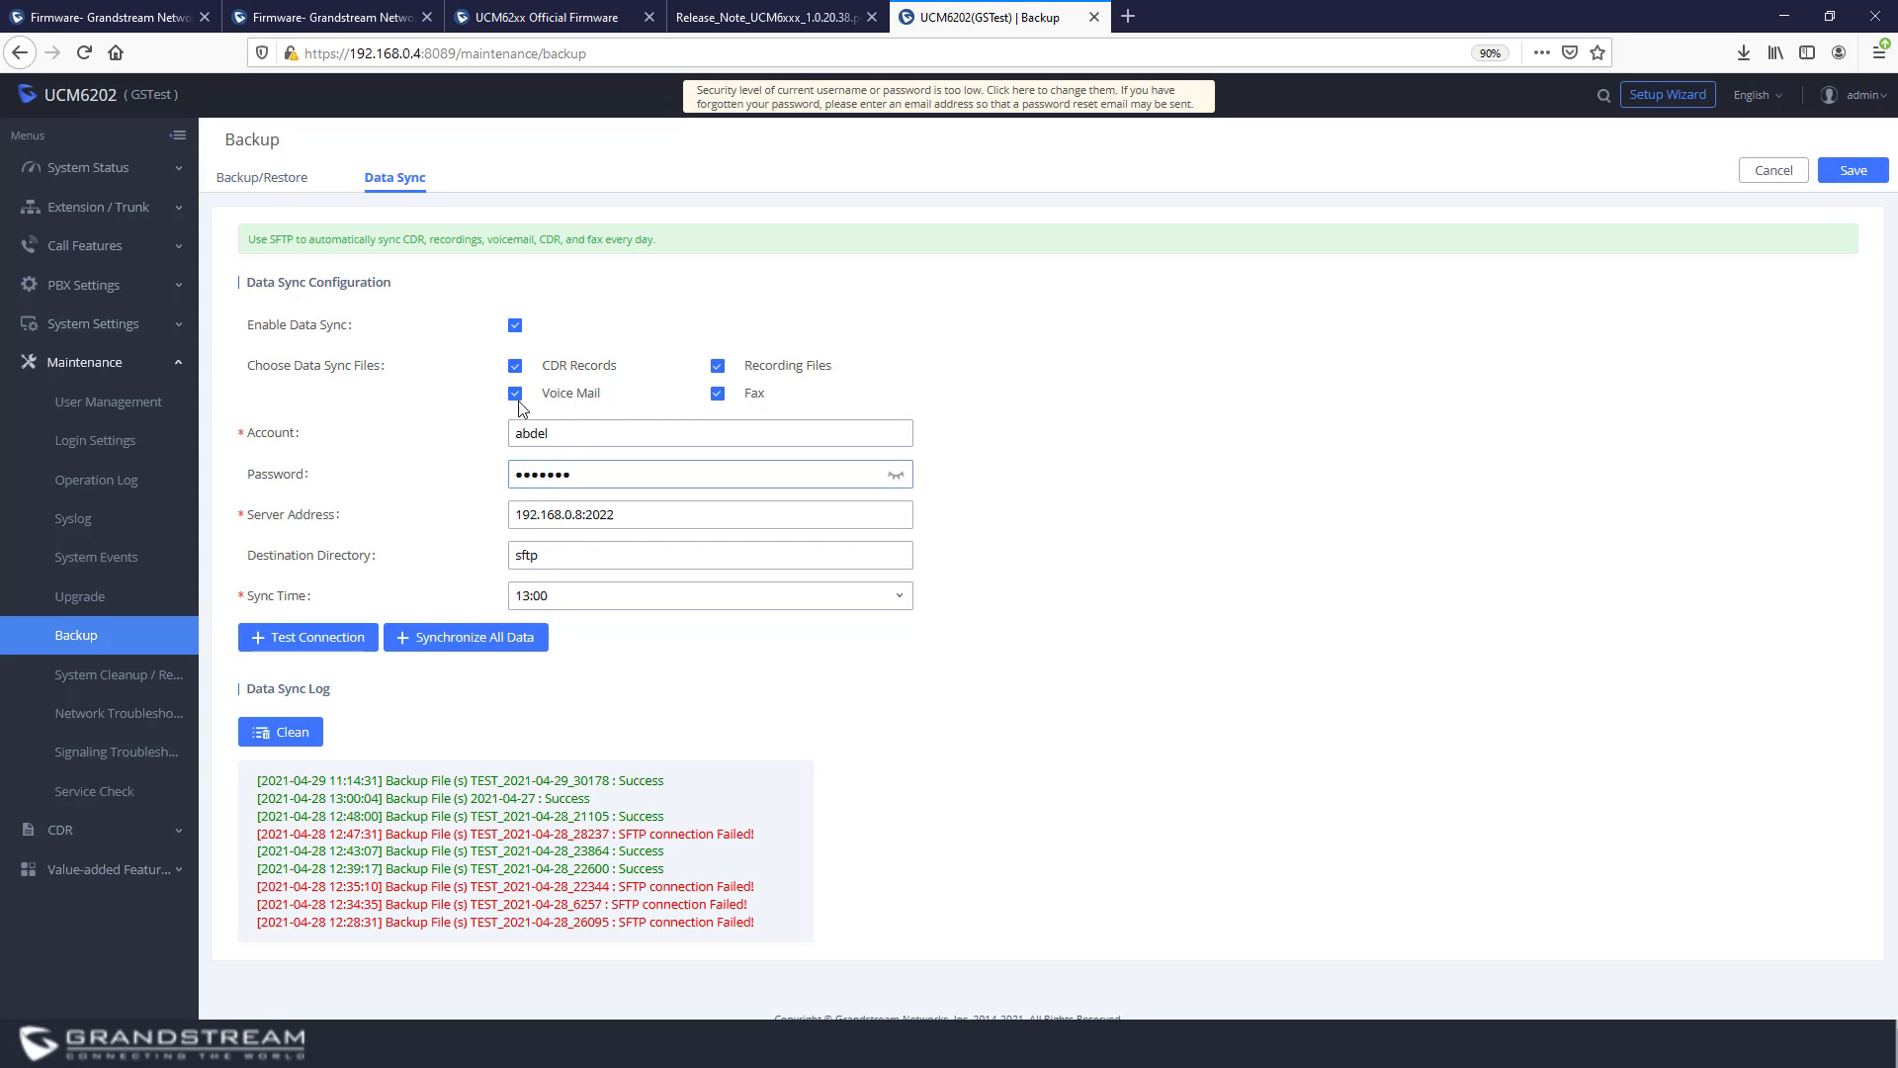
click(605, 516)
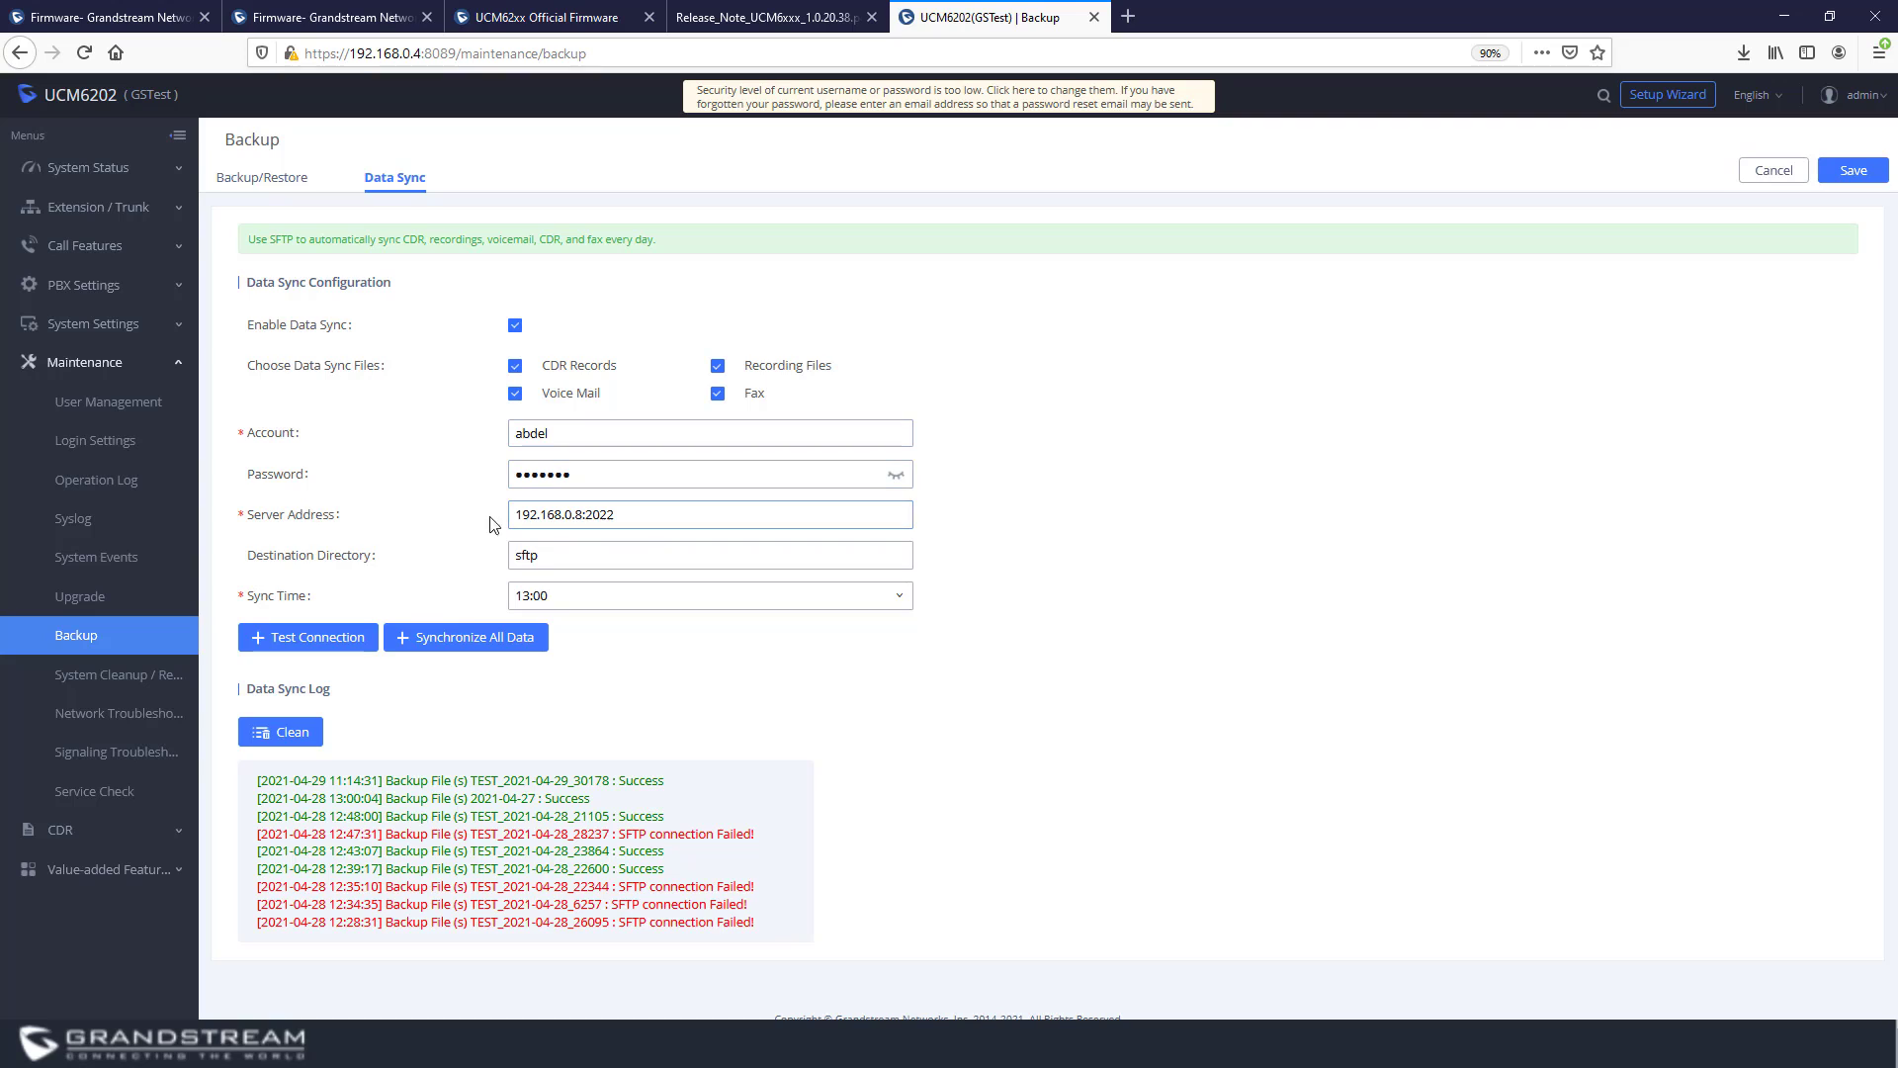
shift+click(582, 516)
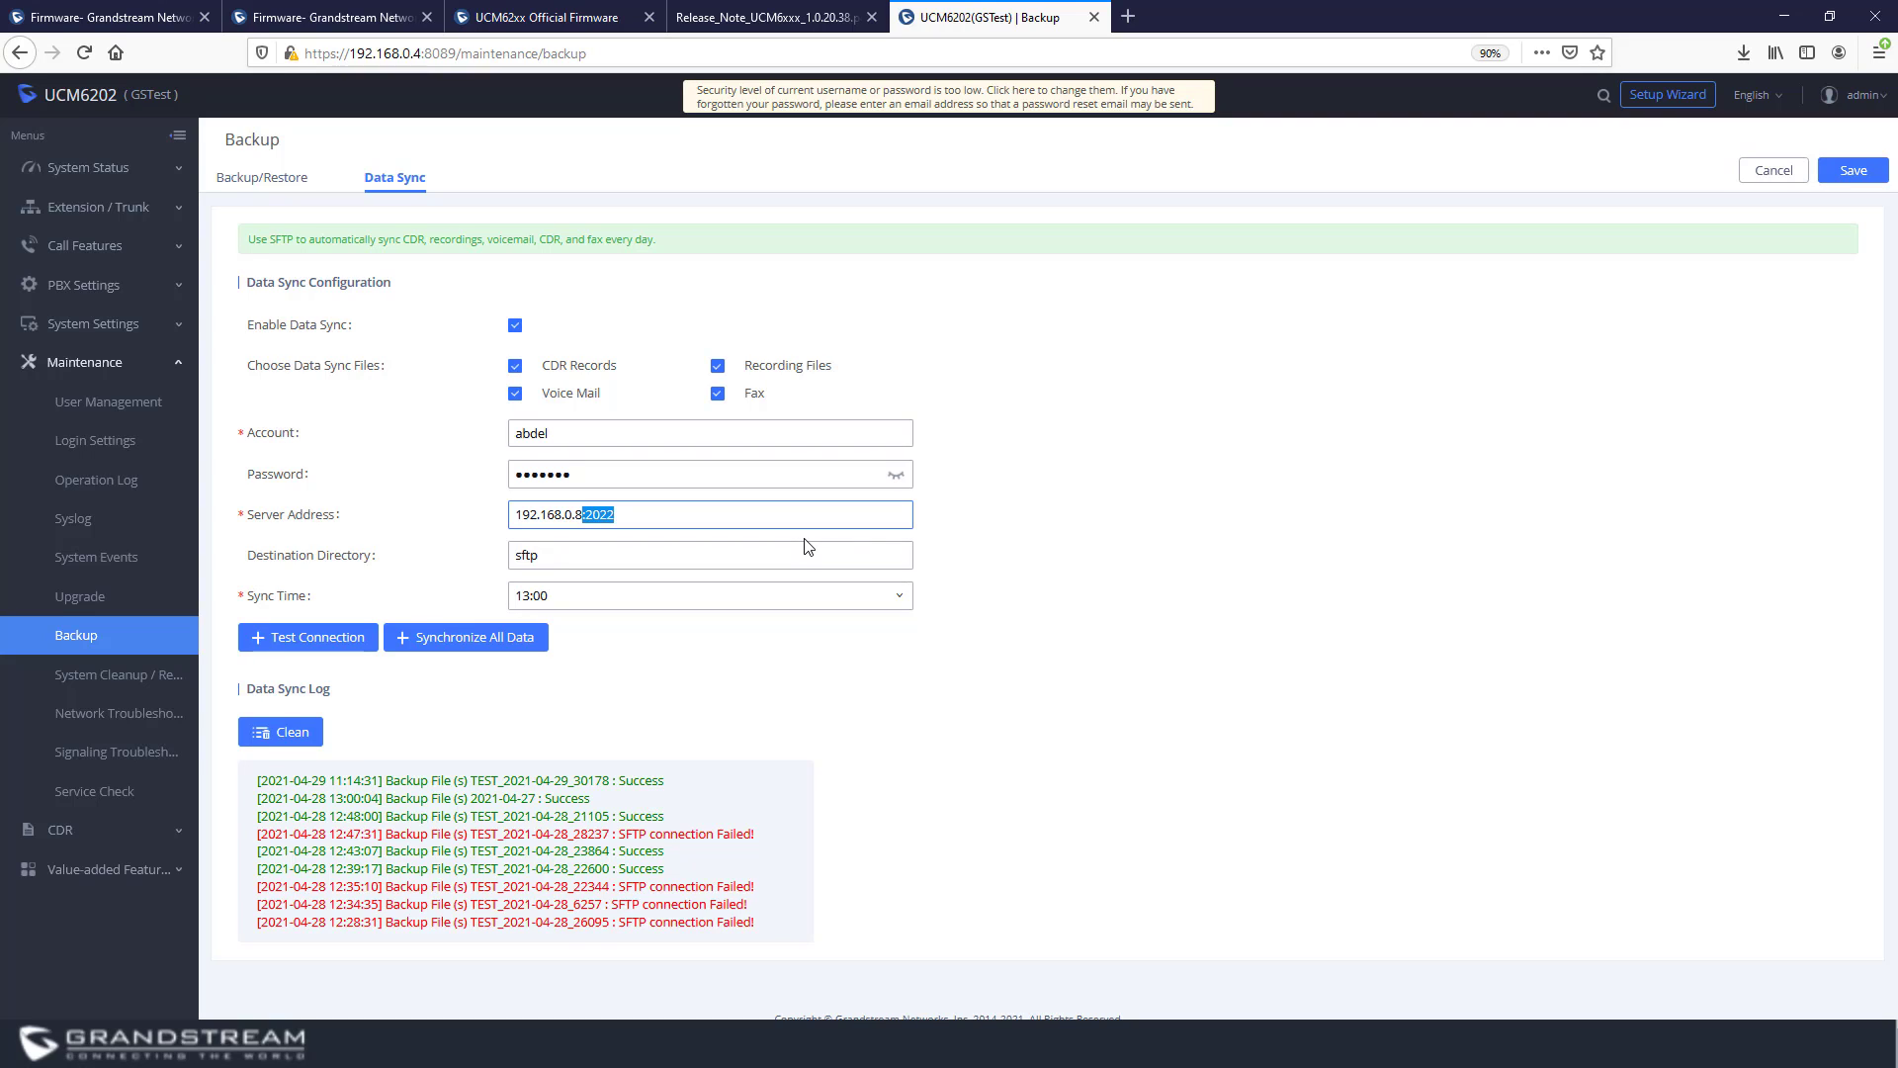
click(658, 516)
click(575, 556)
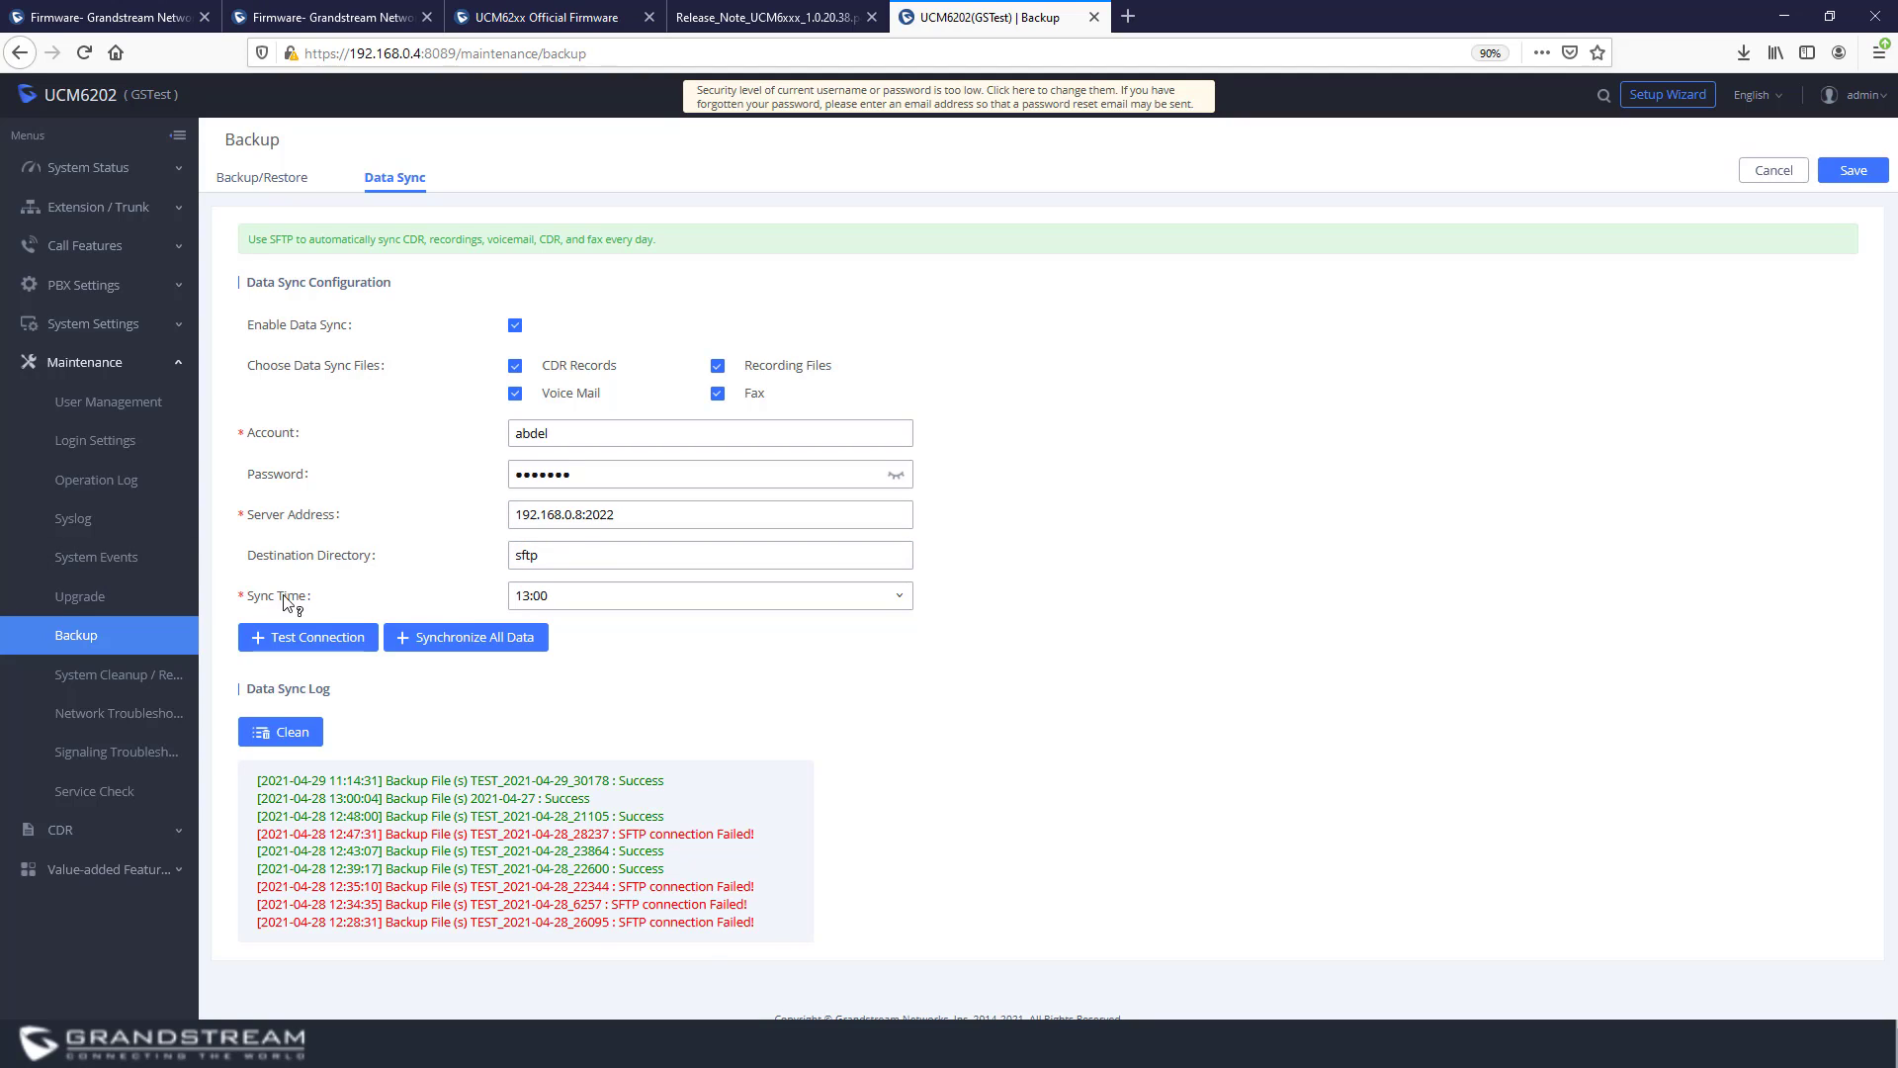
Test the connection to the SFTP server and switch over to File Explorer
mouse_move(302, 605)
click(318, 640)
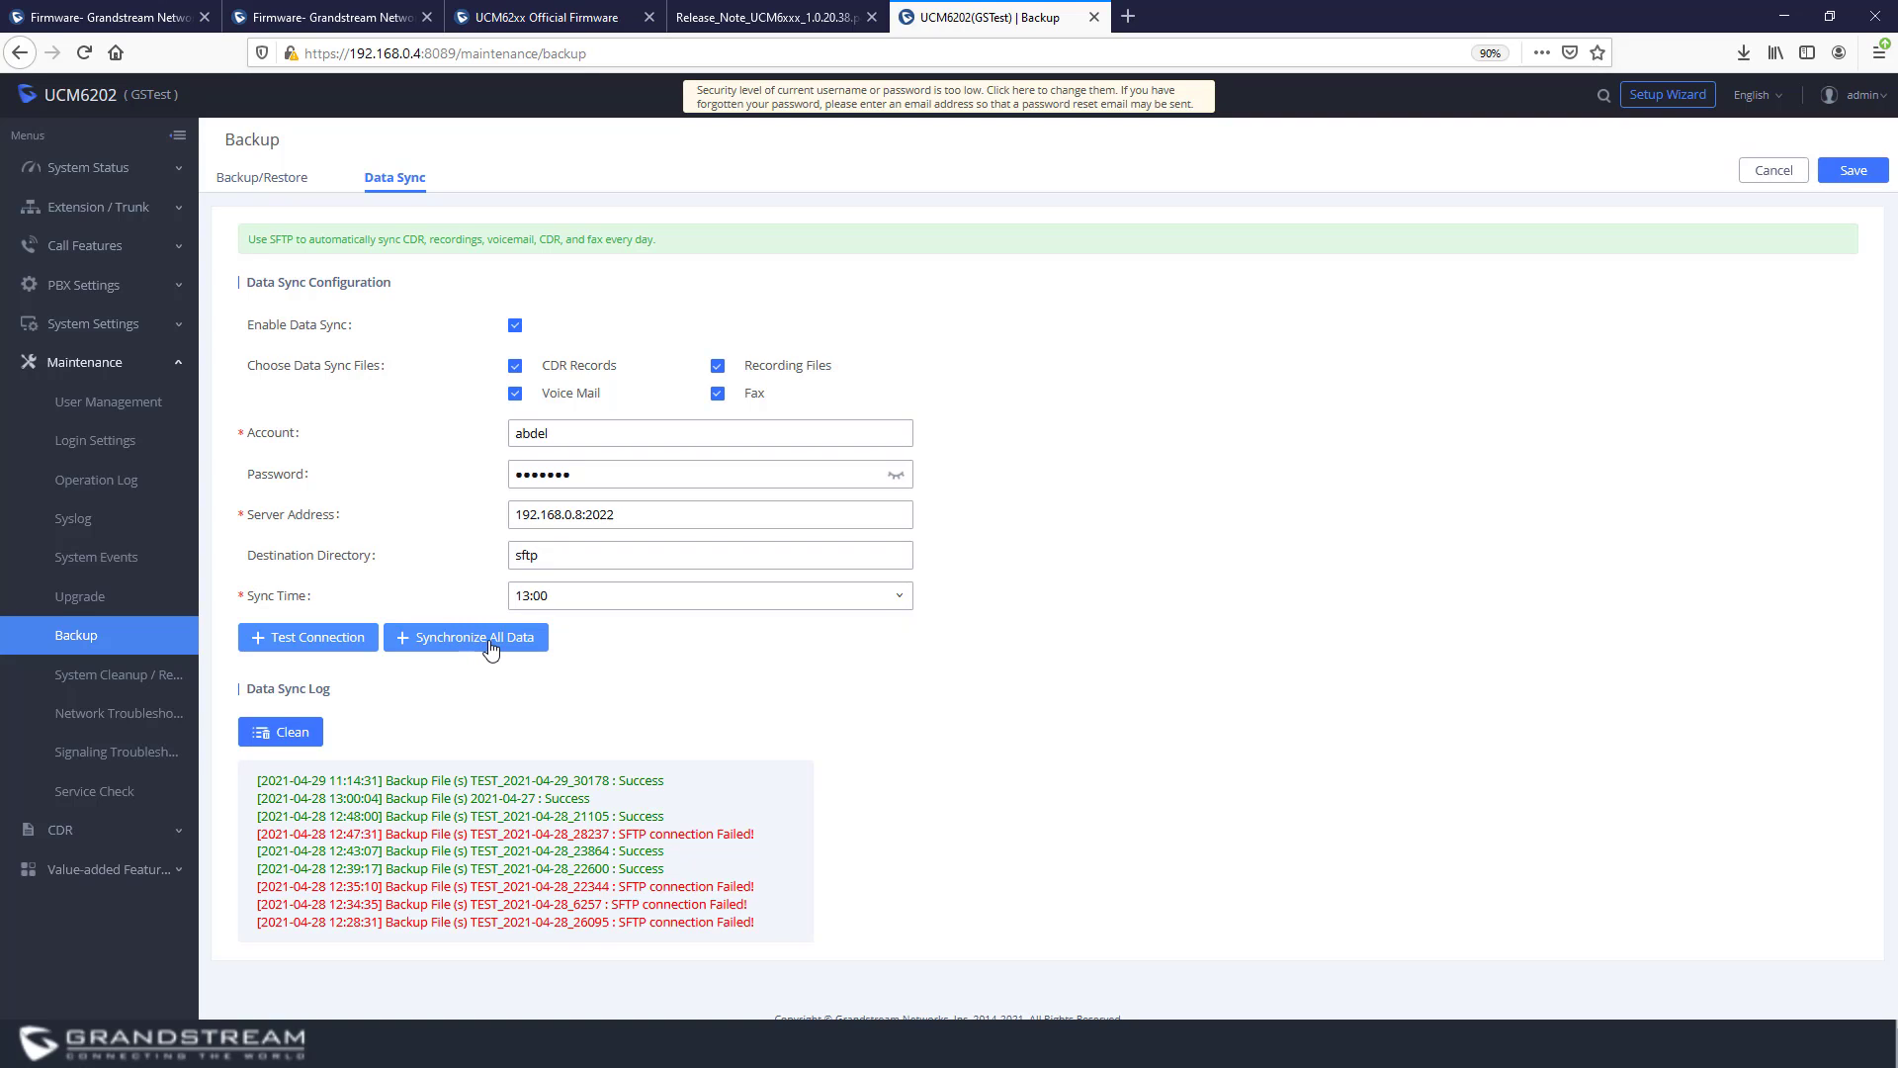
key(alt+Tab)
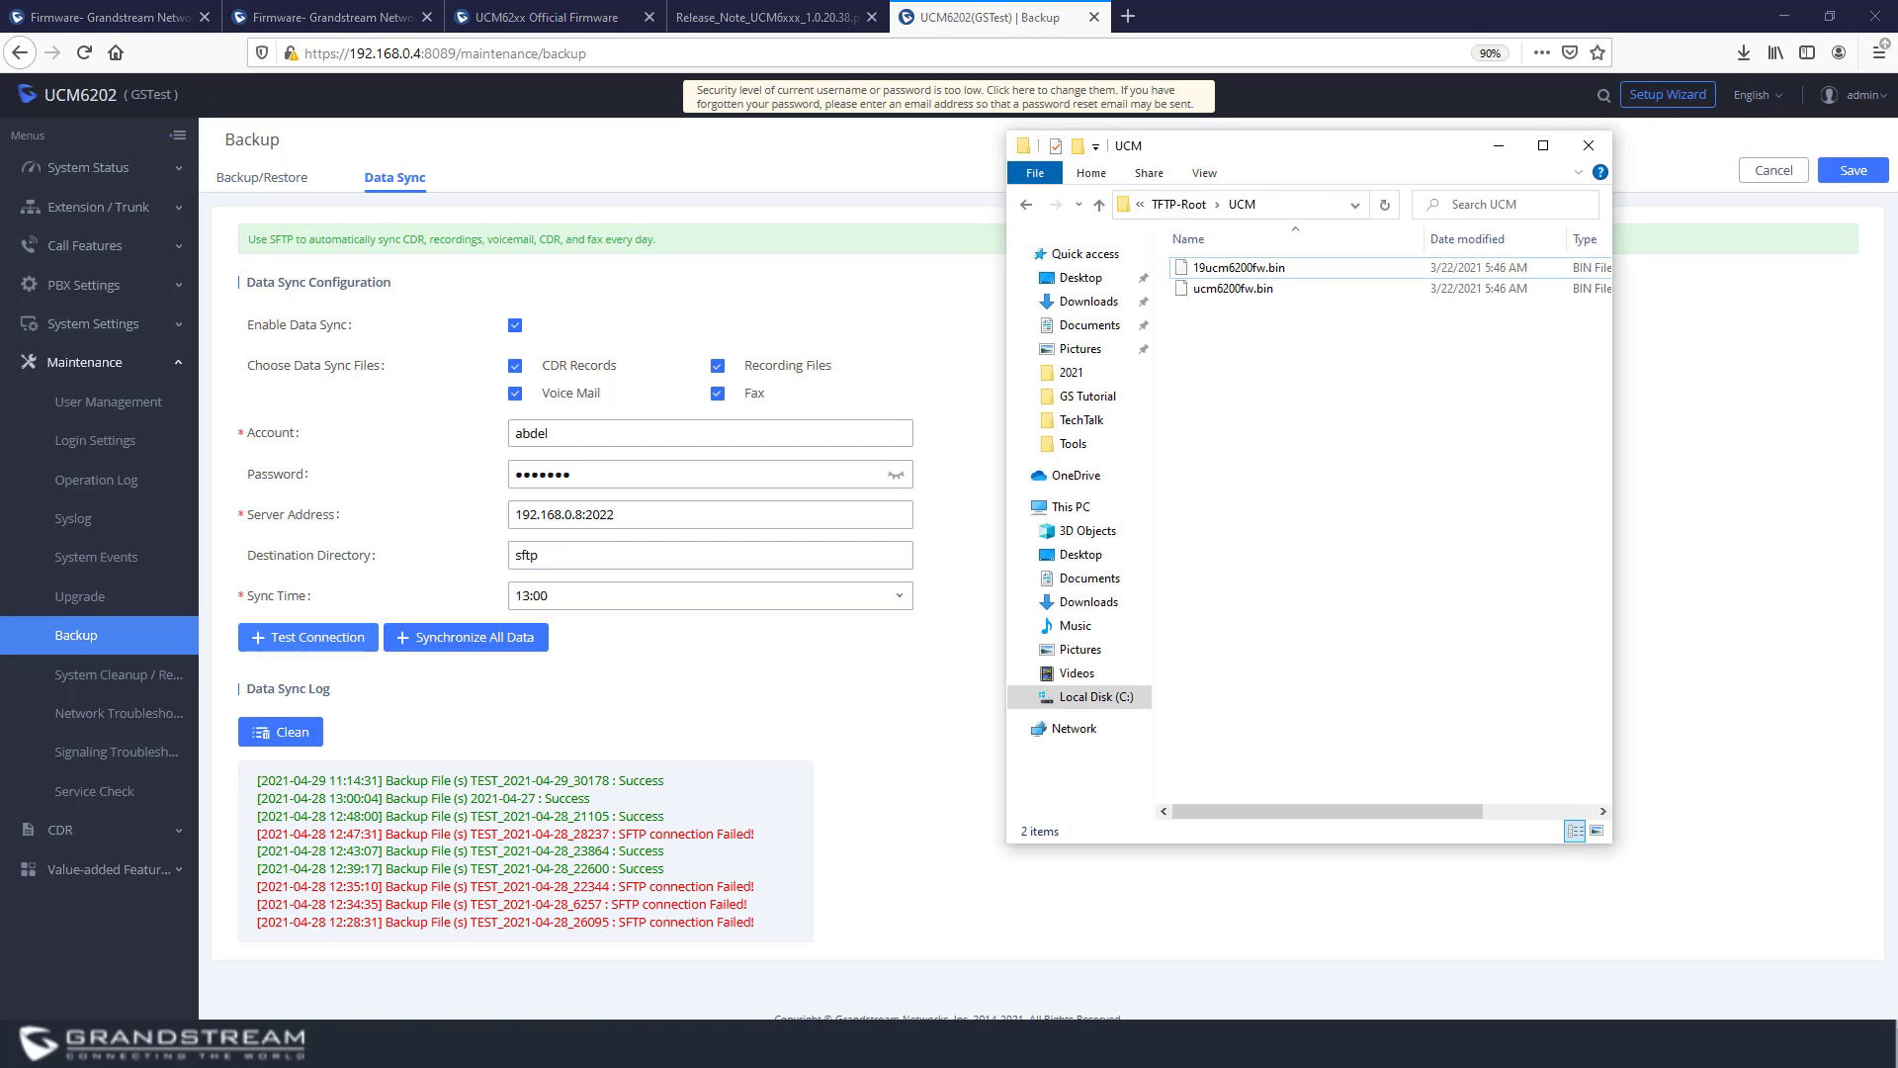
Confirm test_list exists in C:\SFTP_Root\sftp\TEST_2021-04-29_25483, then return to the UCM Backup page
click(1098, 697)
click(1234, 381)
double_click(1233, 378)
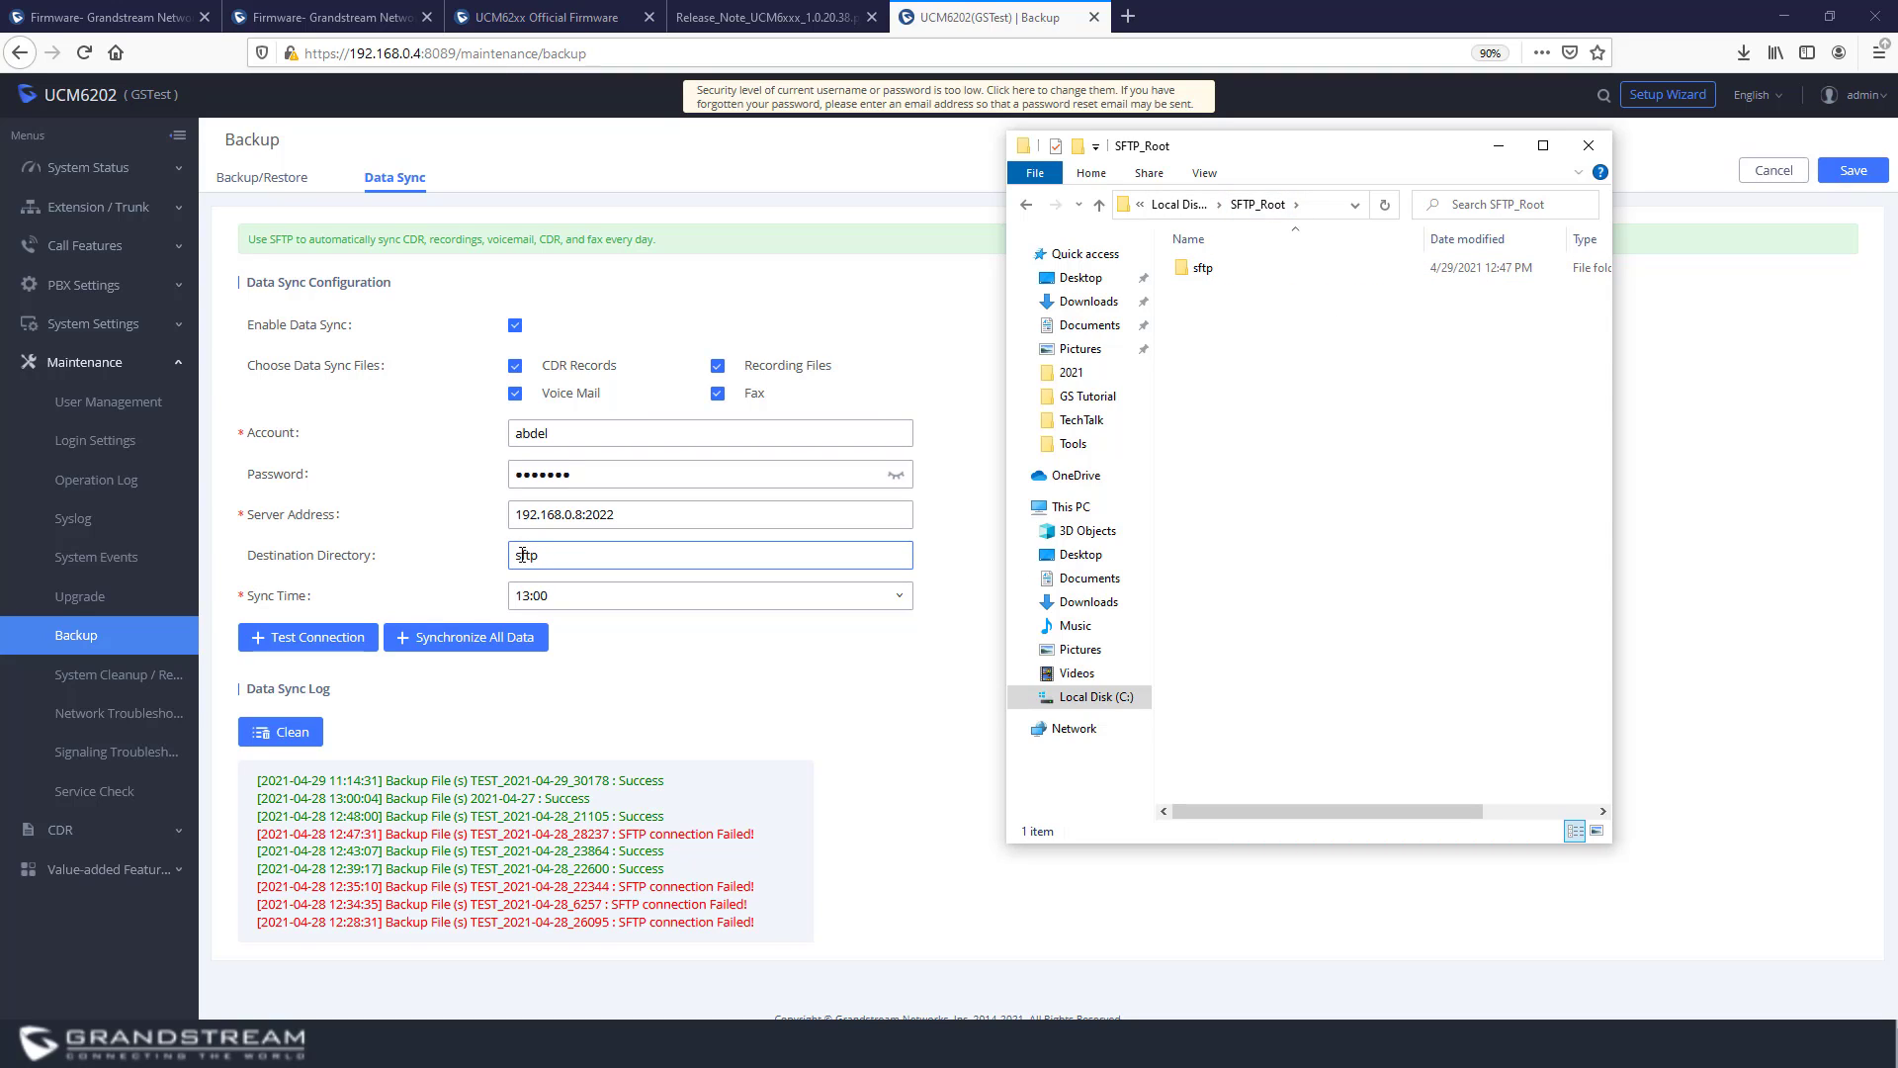
click(1236, 282)
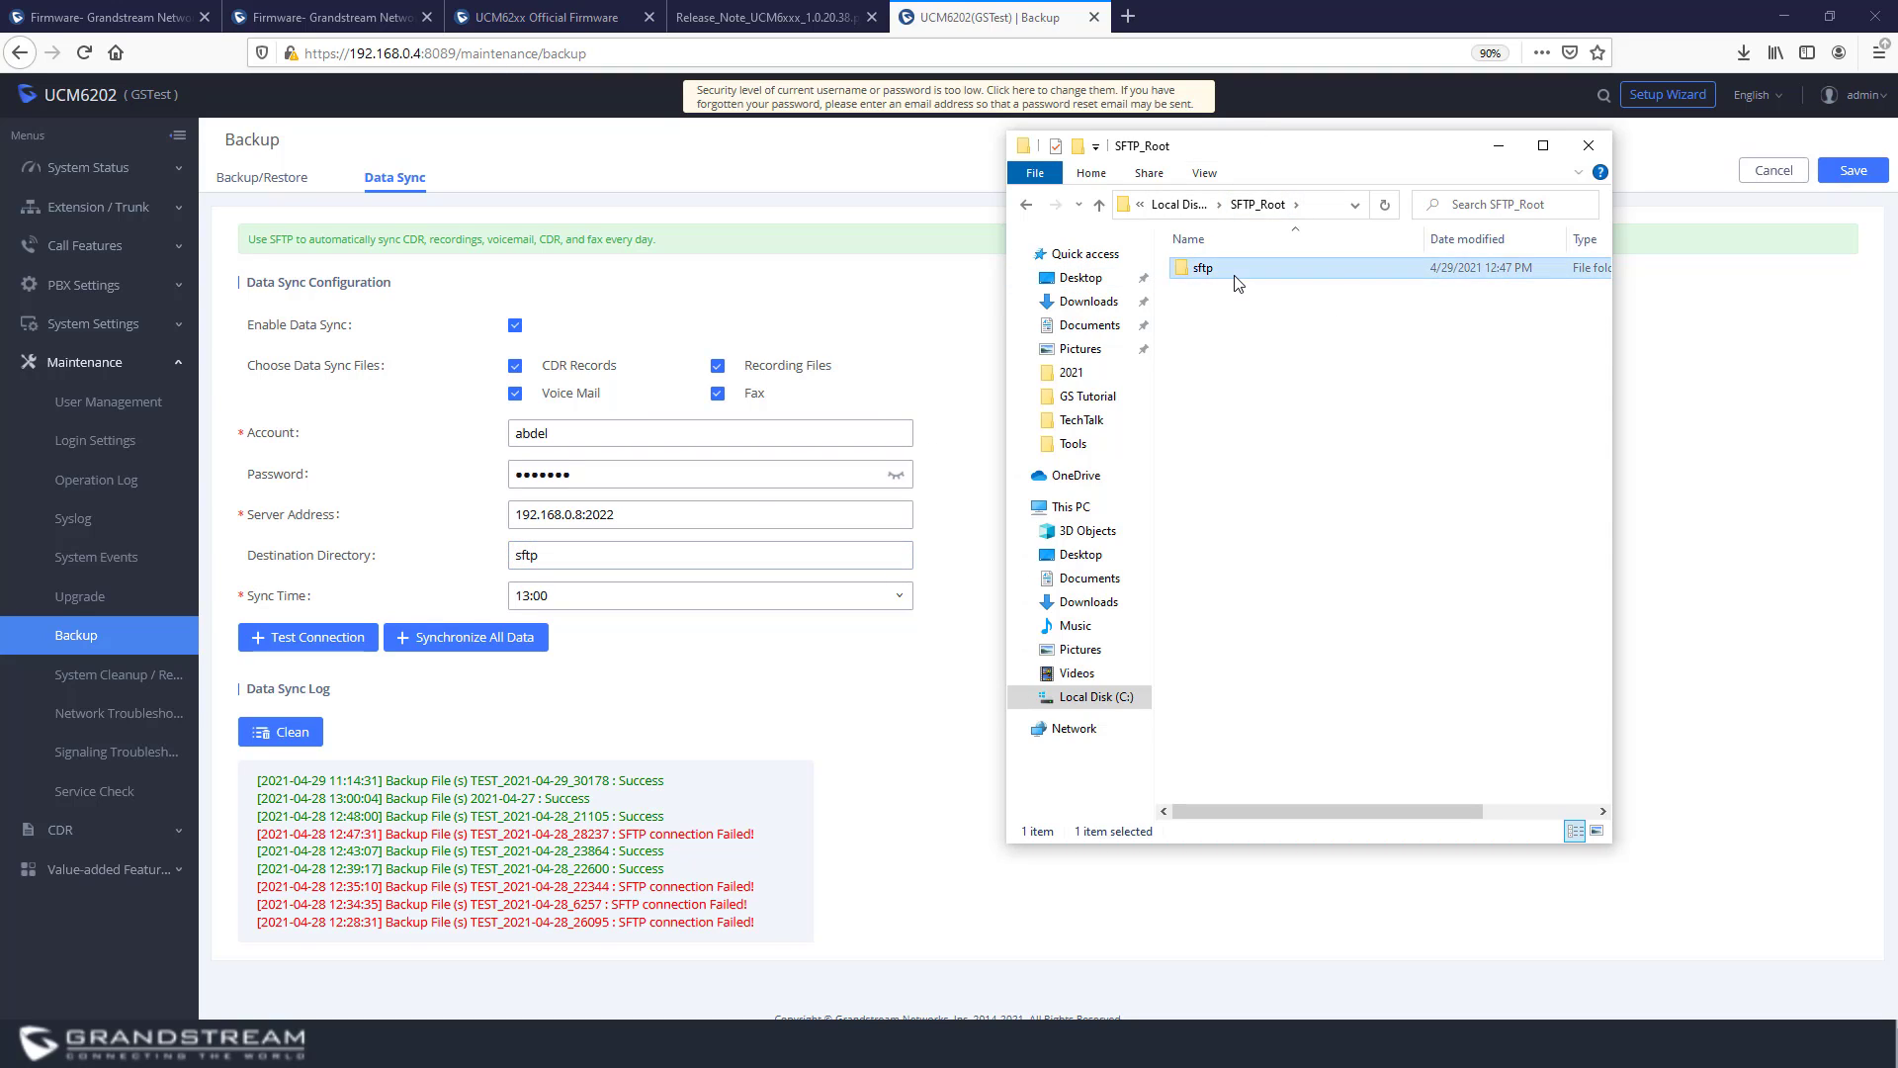
double_click(1236, 282)
click(1280, 356)
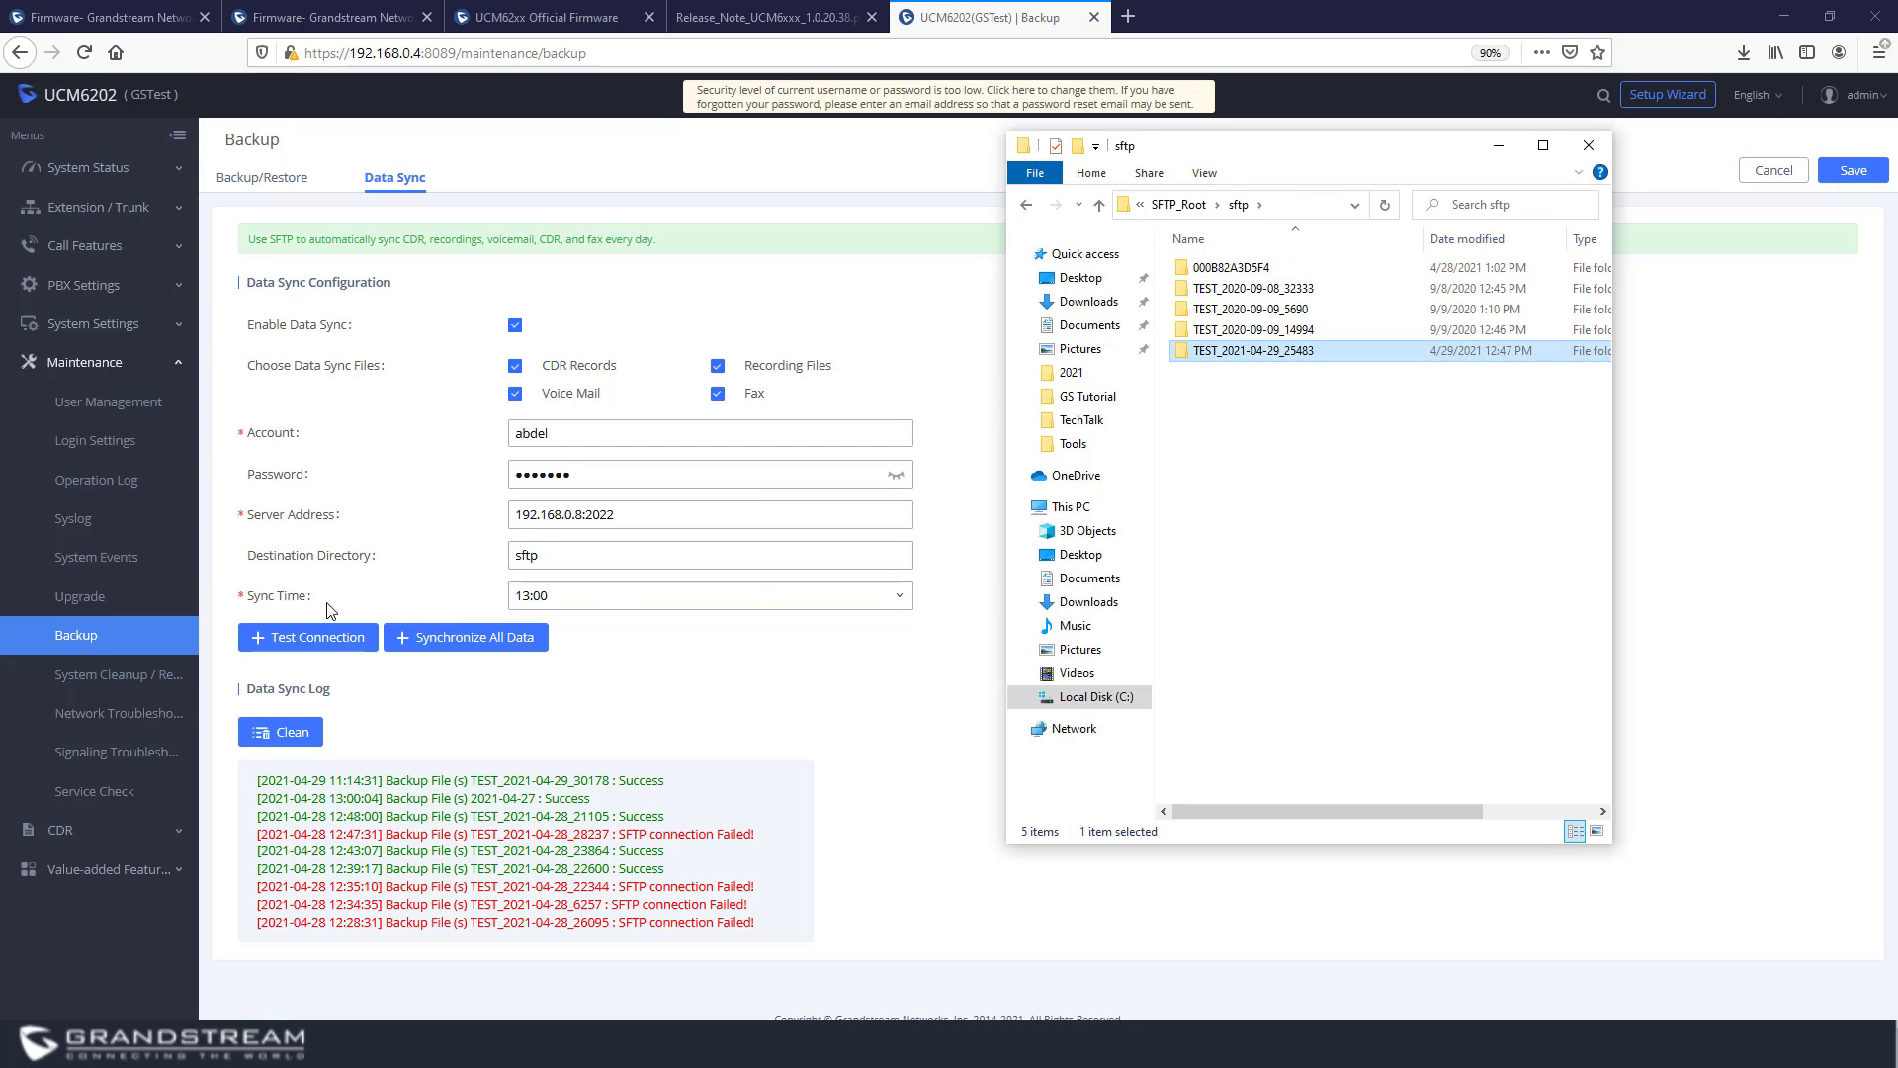
double_click(1268, 358)
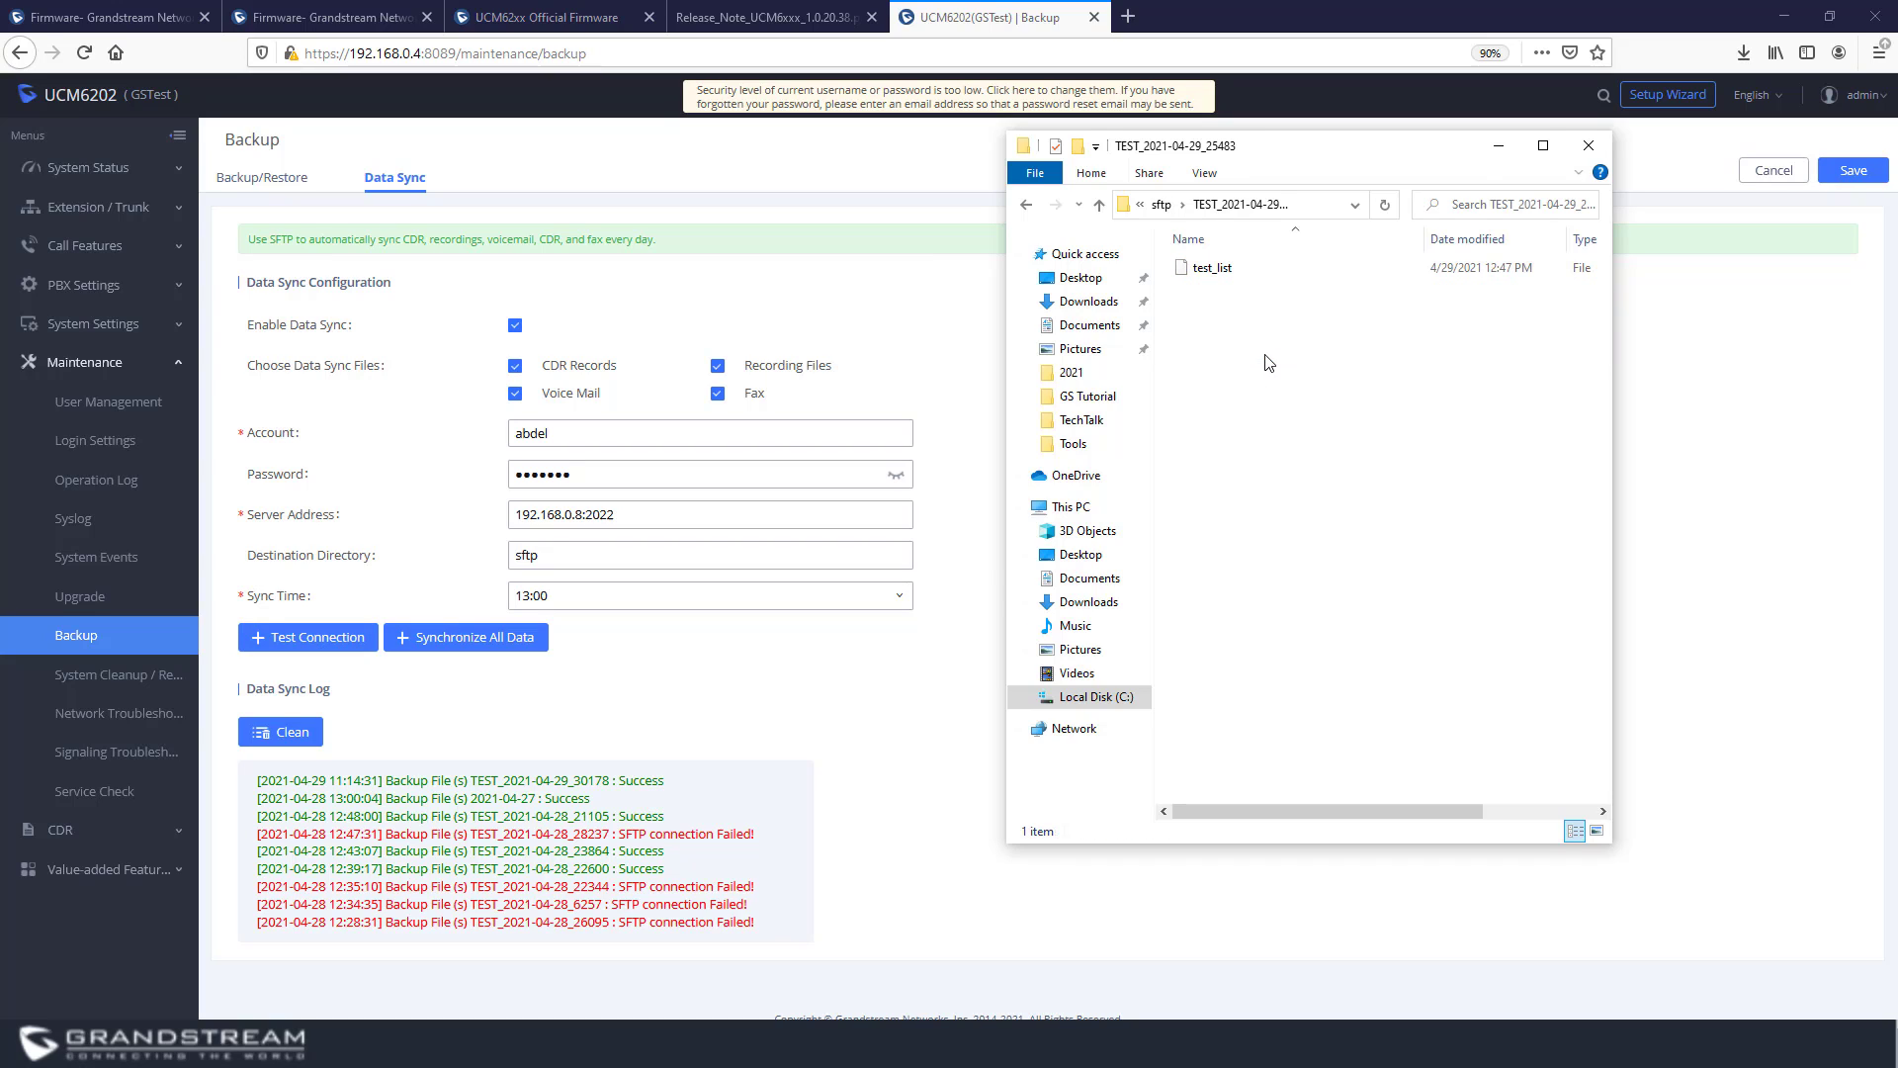
click(1222, 285)
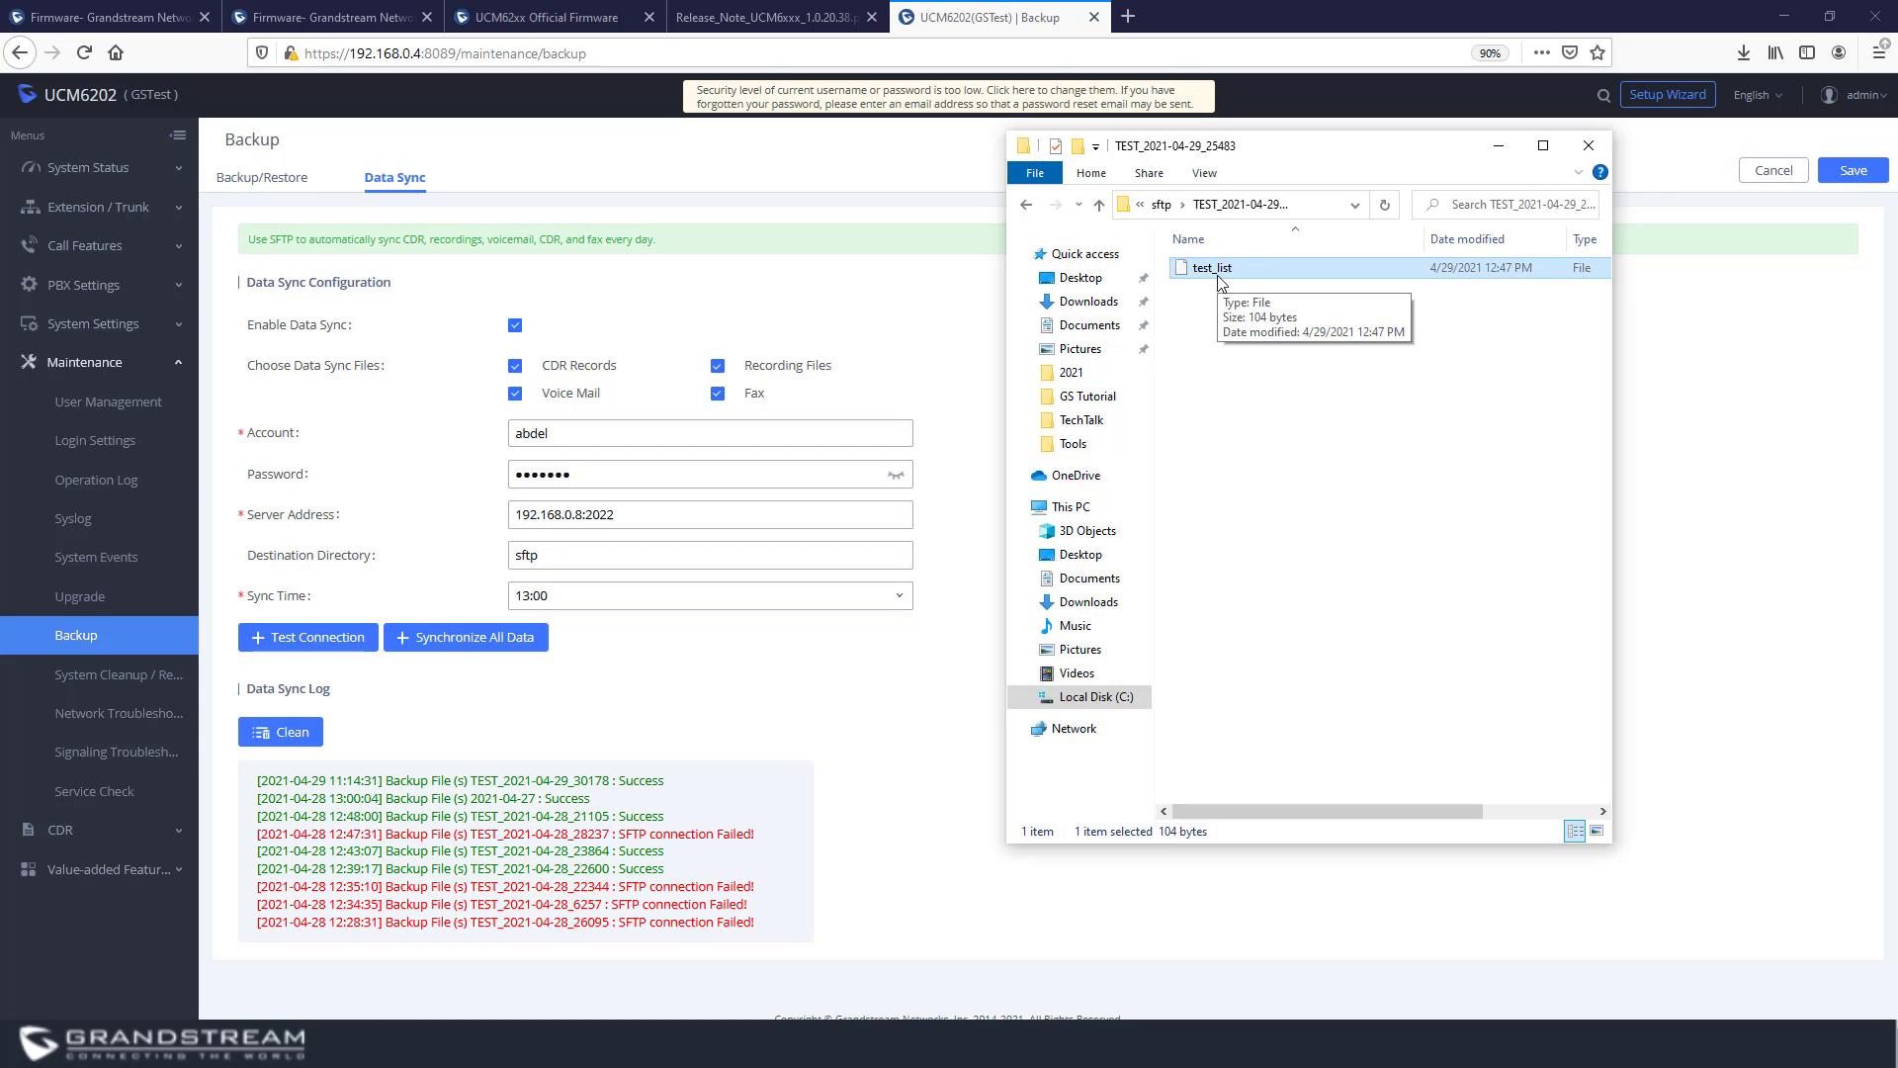
click(977, 445)
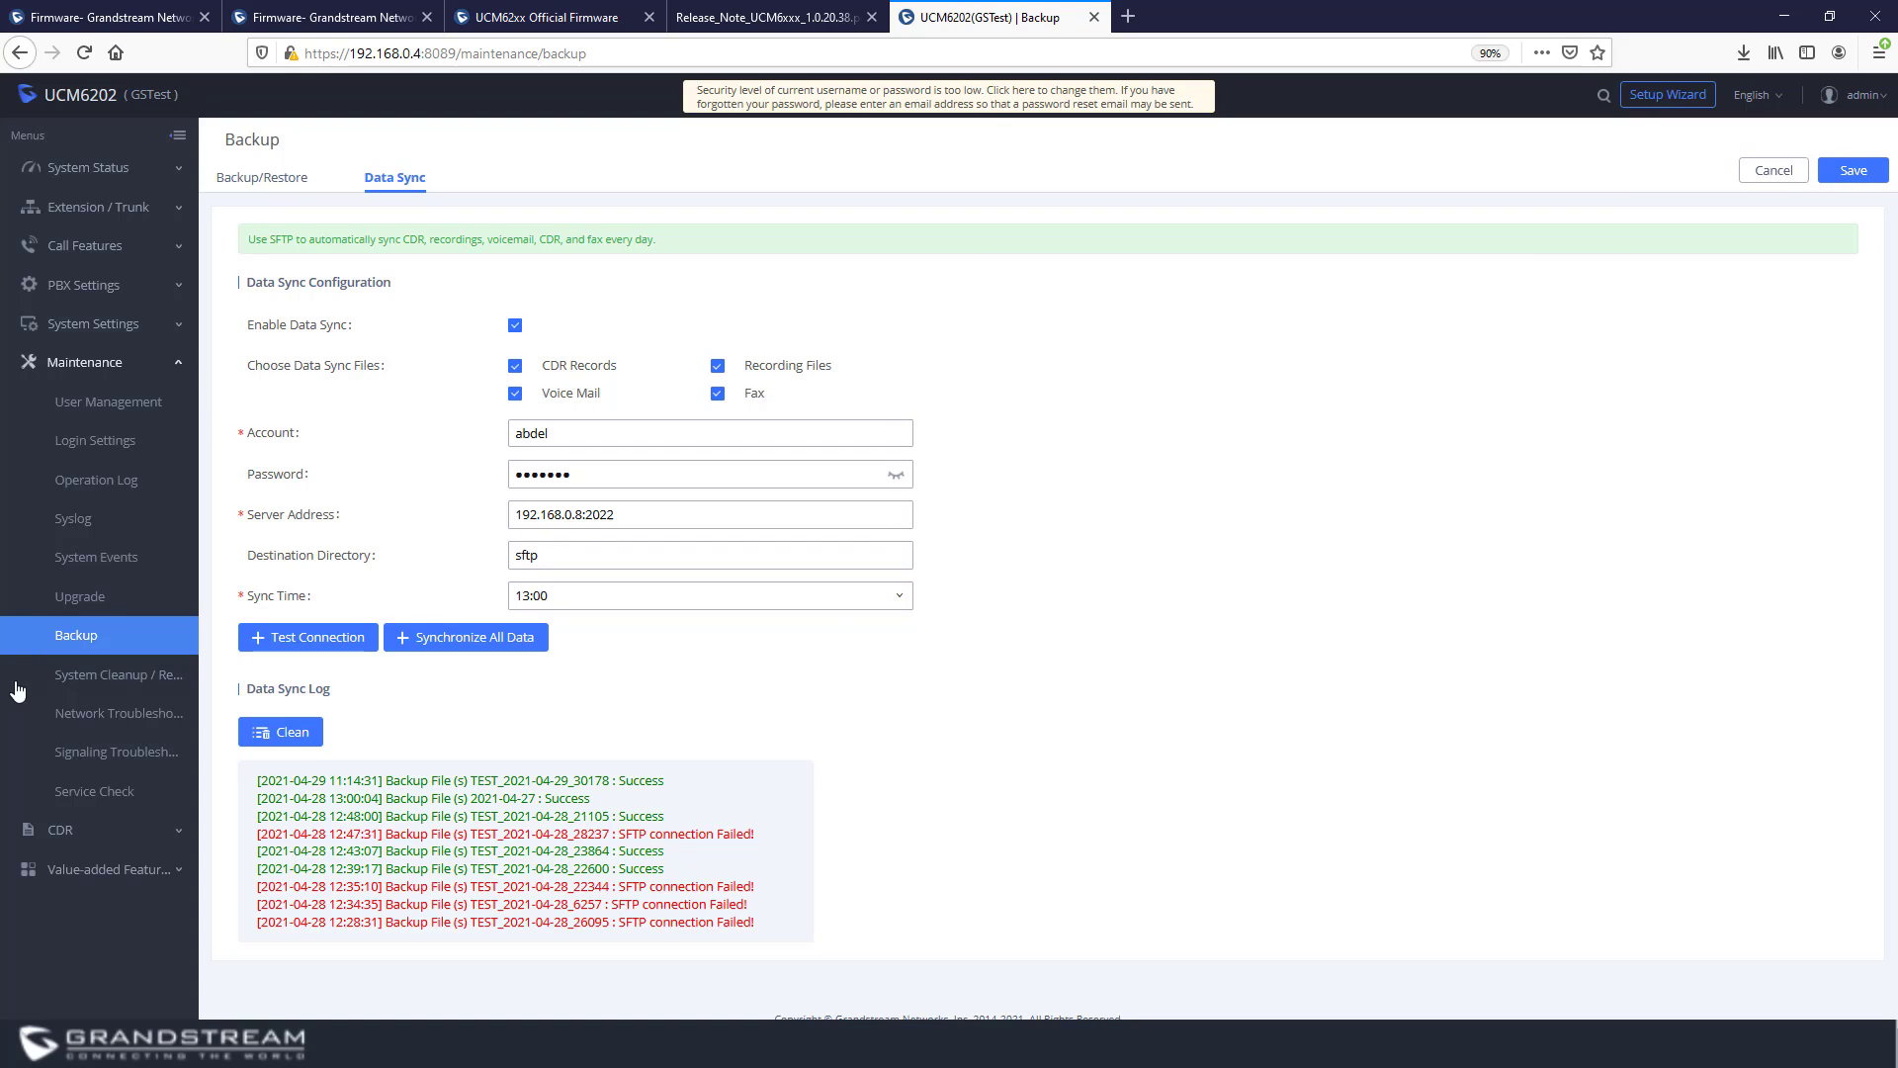
click(65, 644)
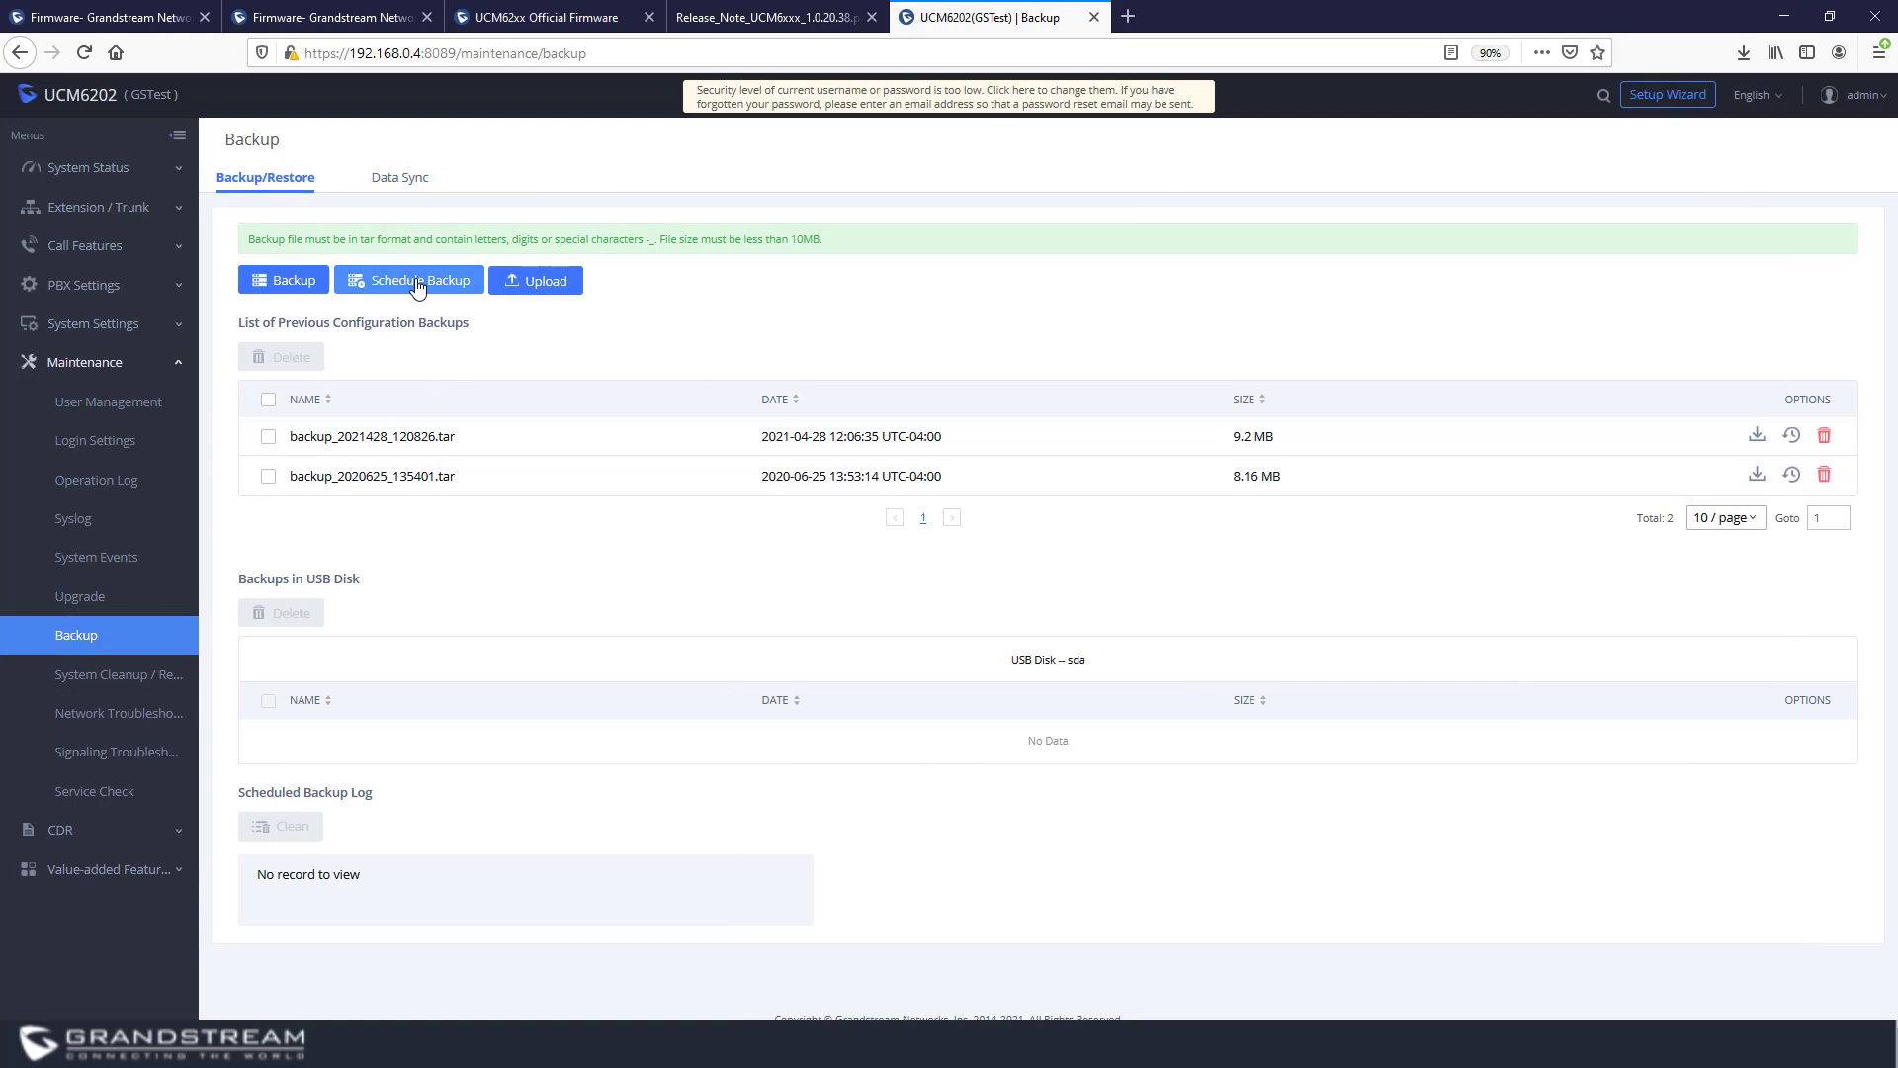
Enable scheduled Config File backups to USB Disk at 00:00 with frequency 1
click(417, 285)
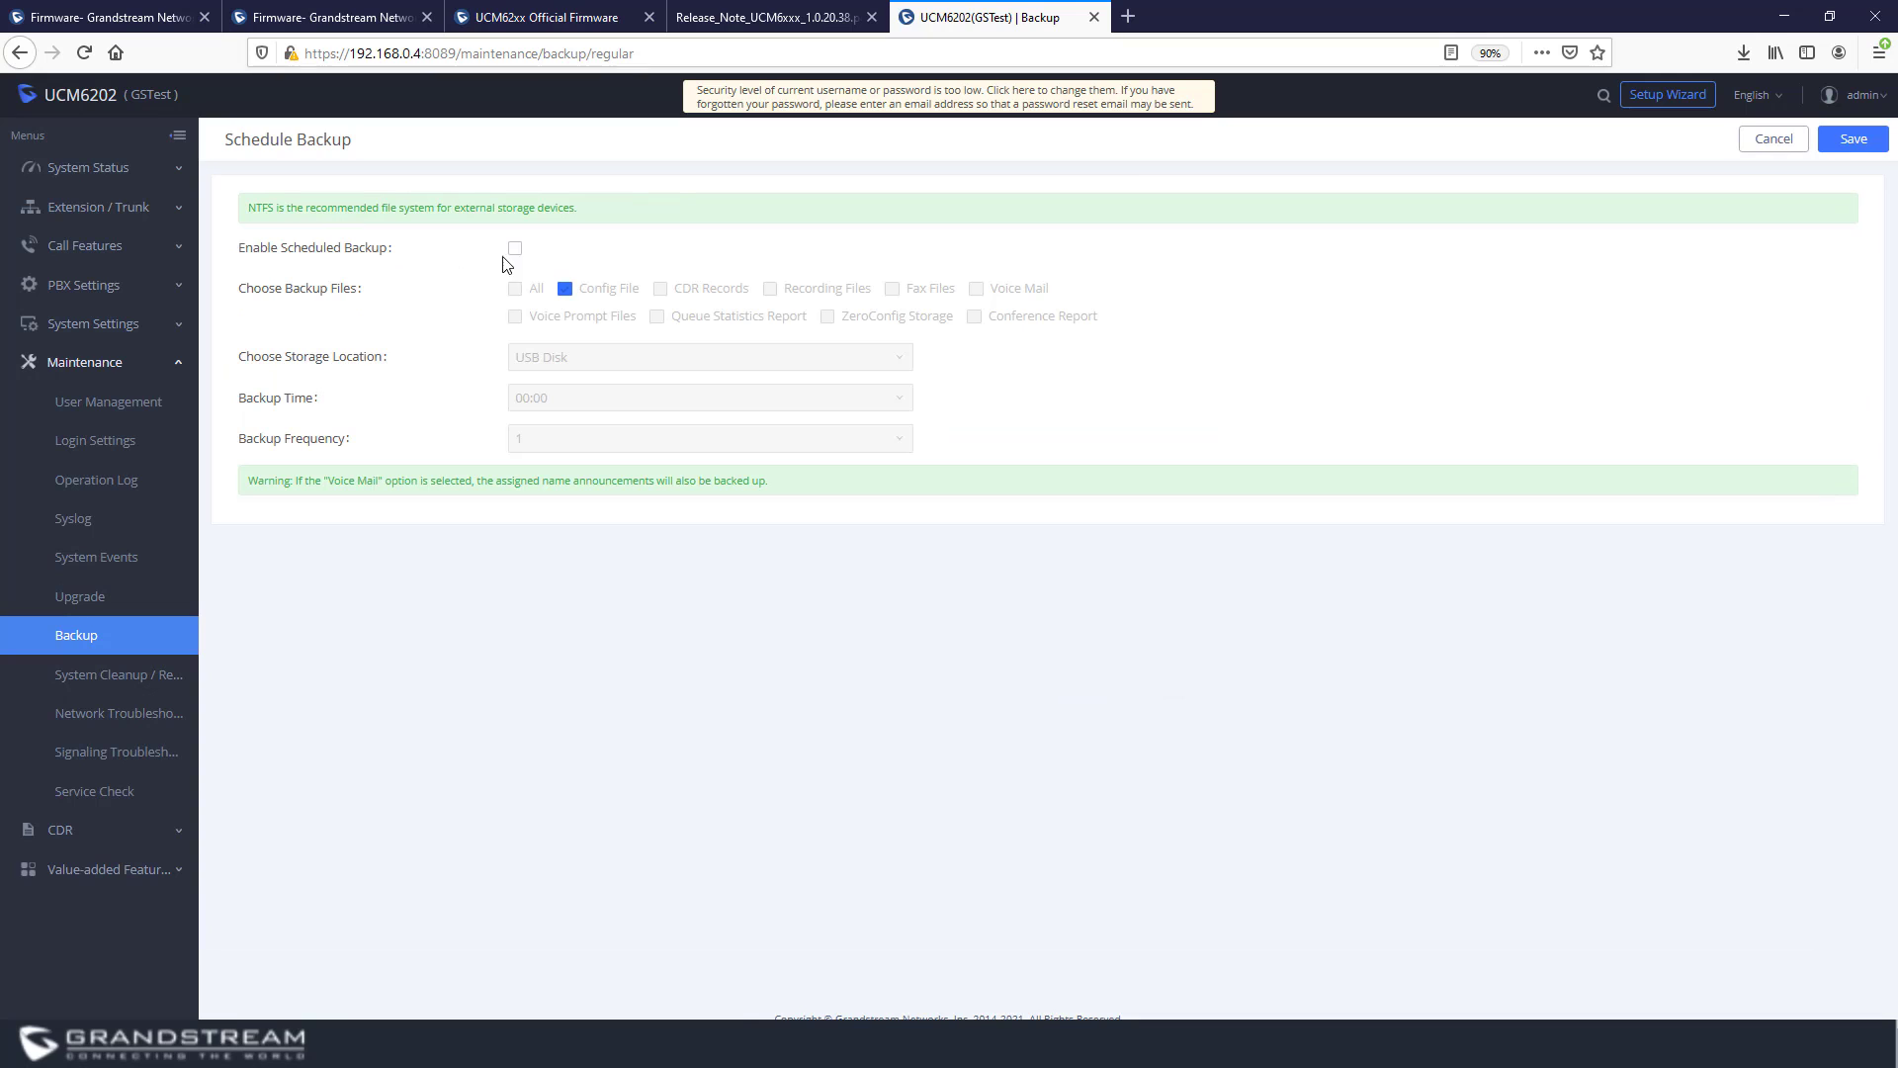
click(514, 252)
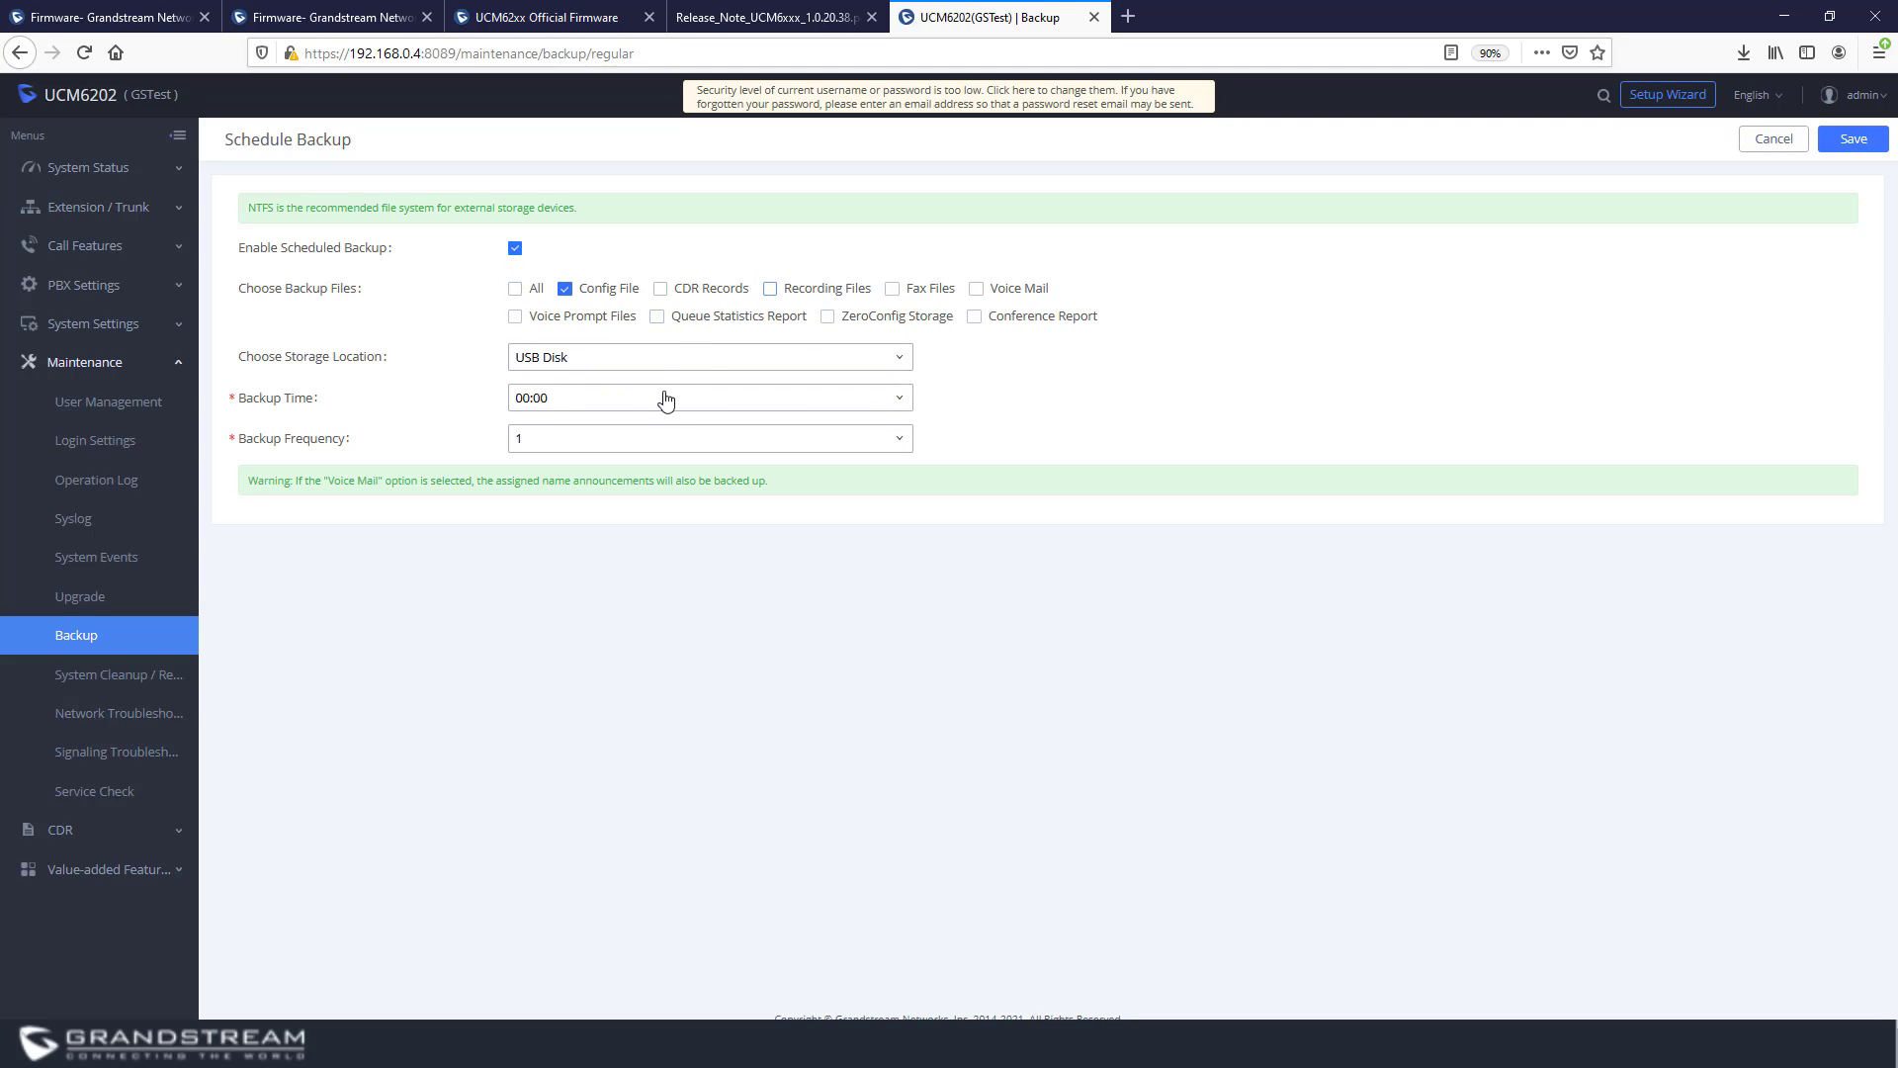
click(653, 364)
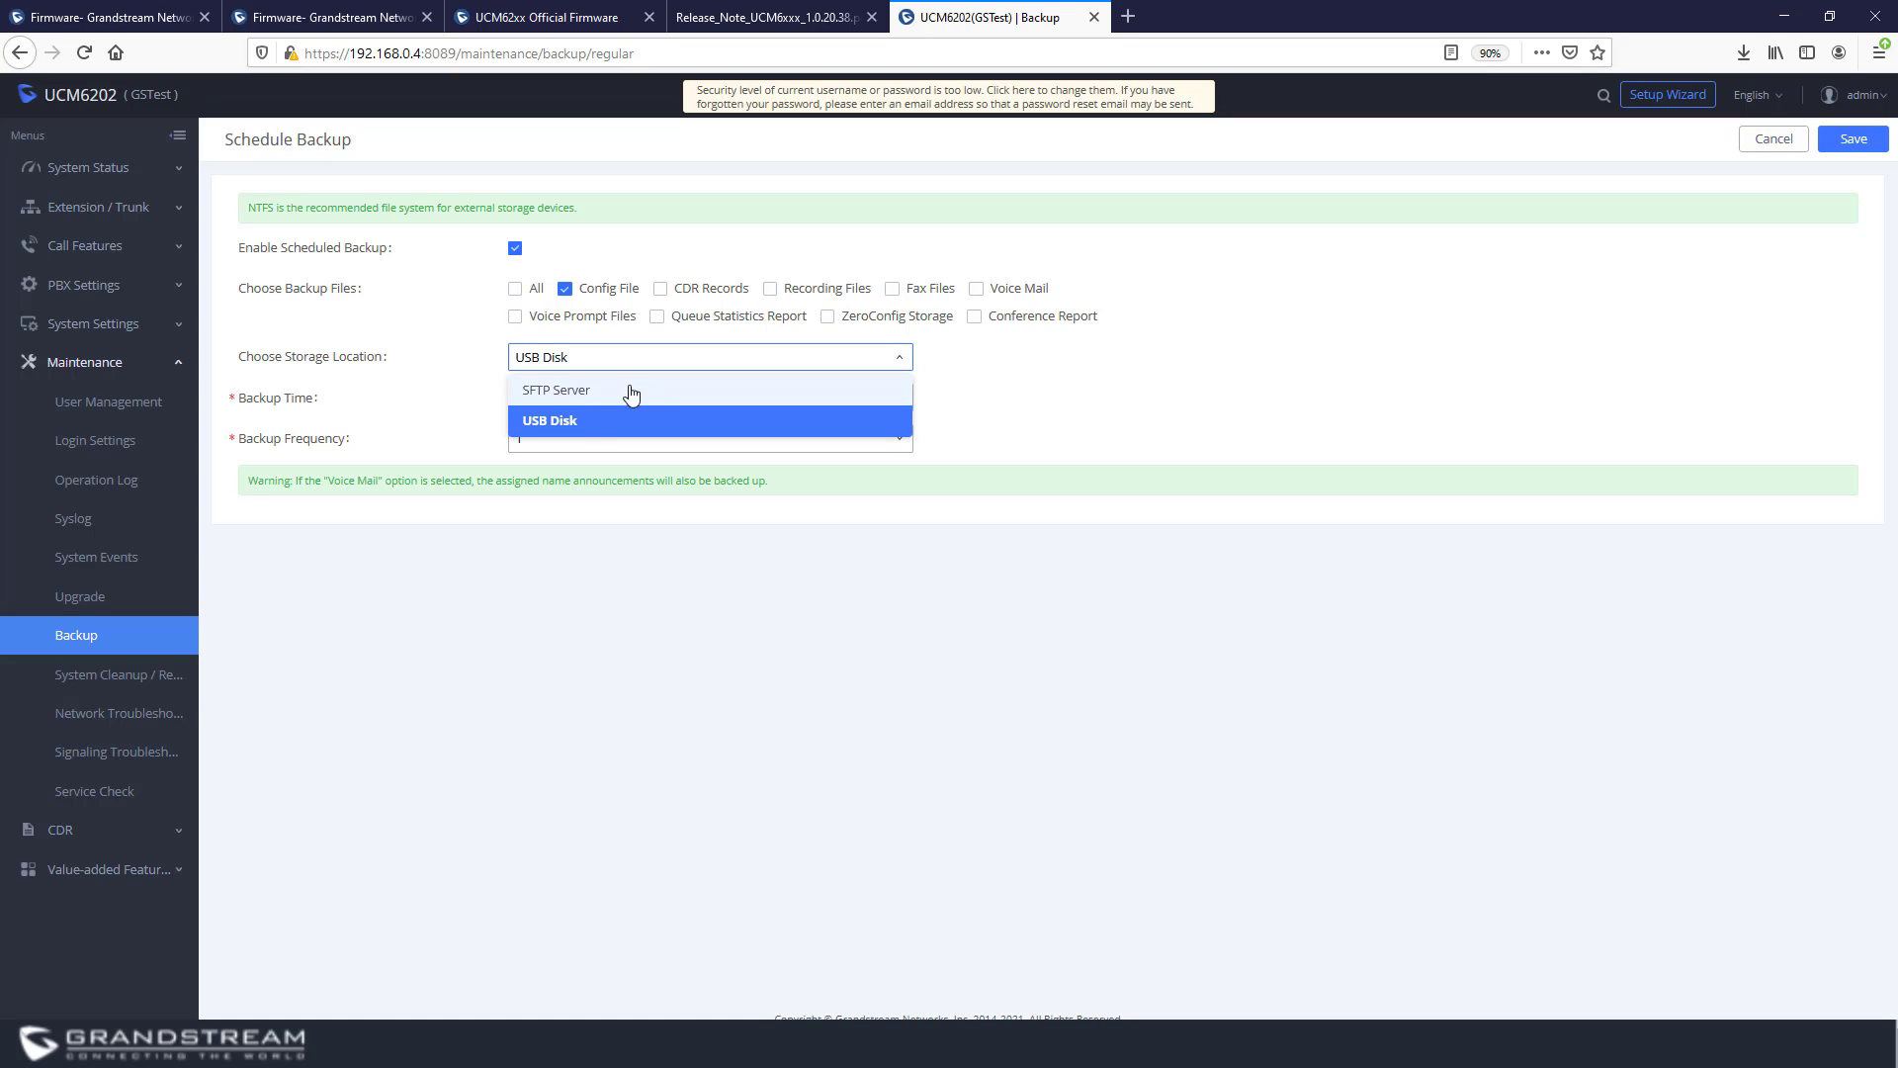
click(578, 425)
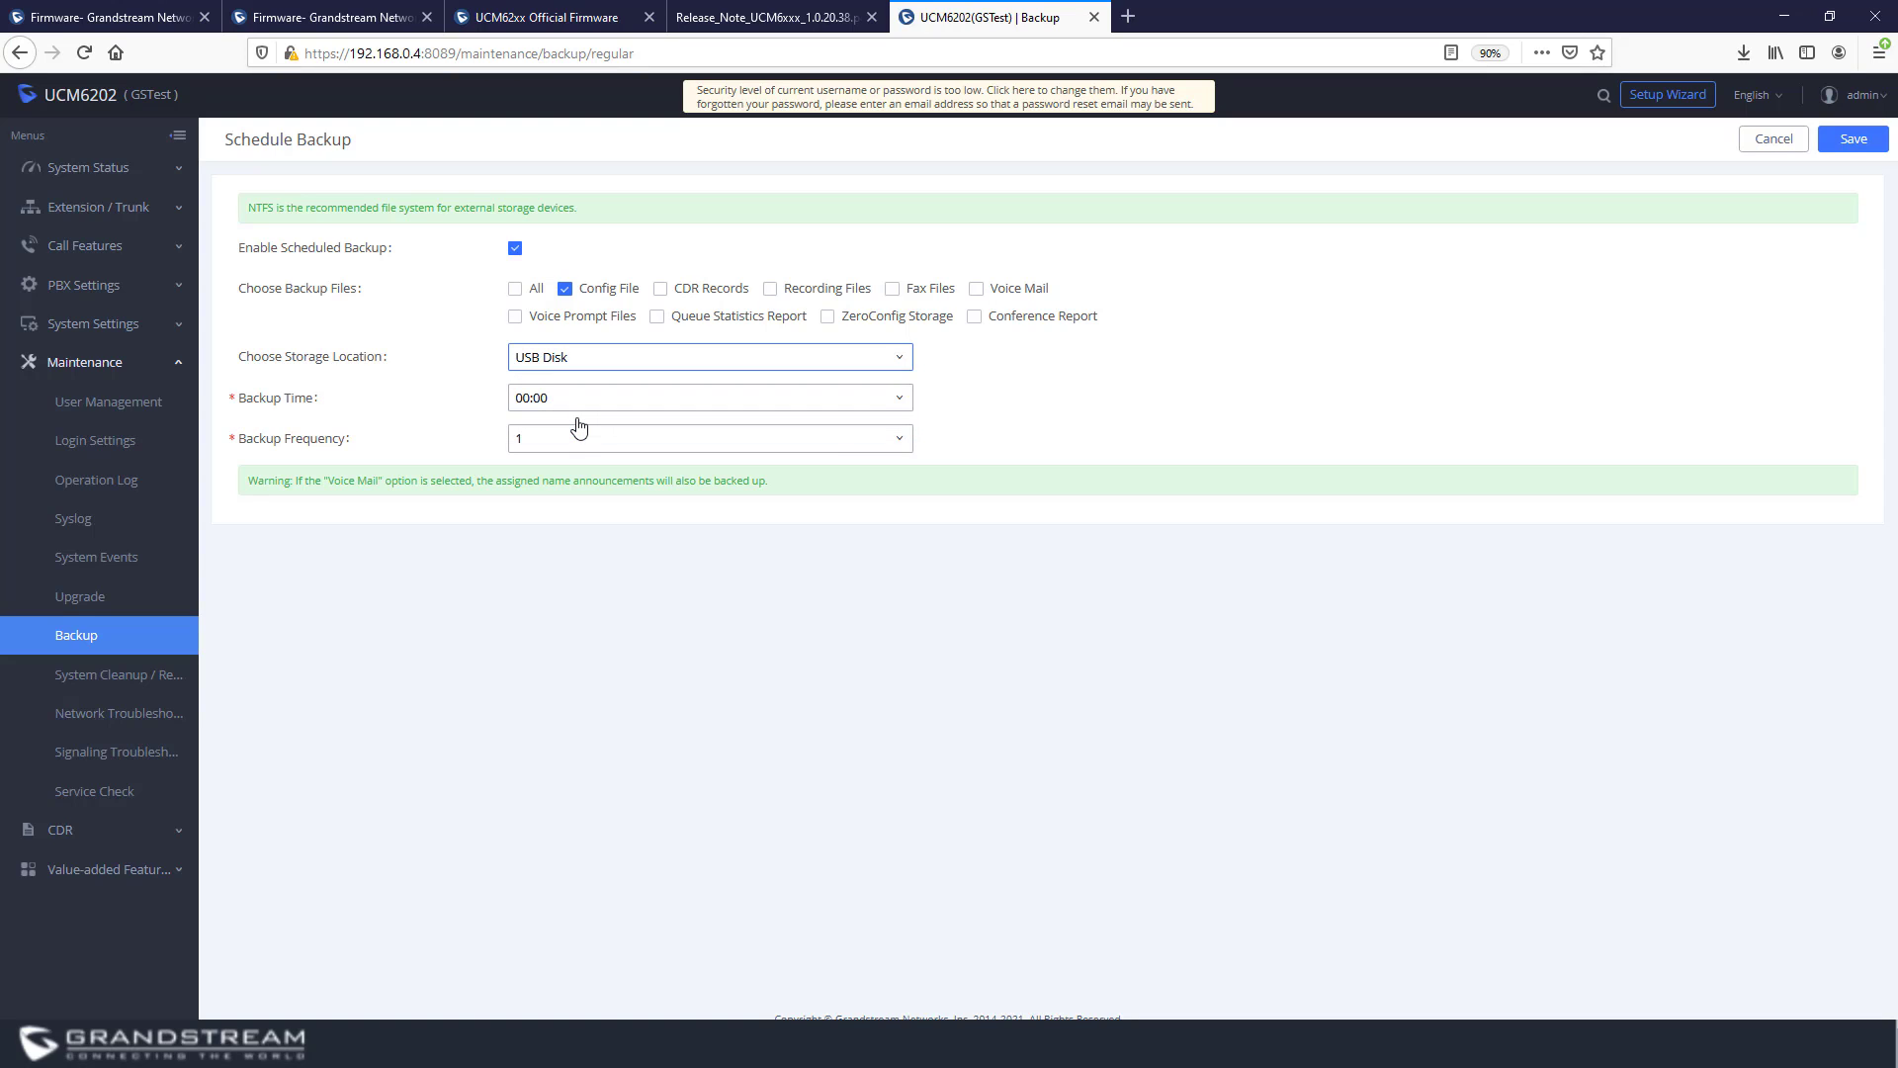
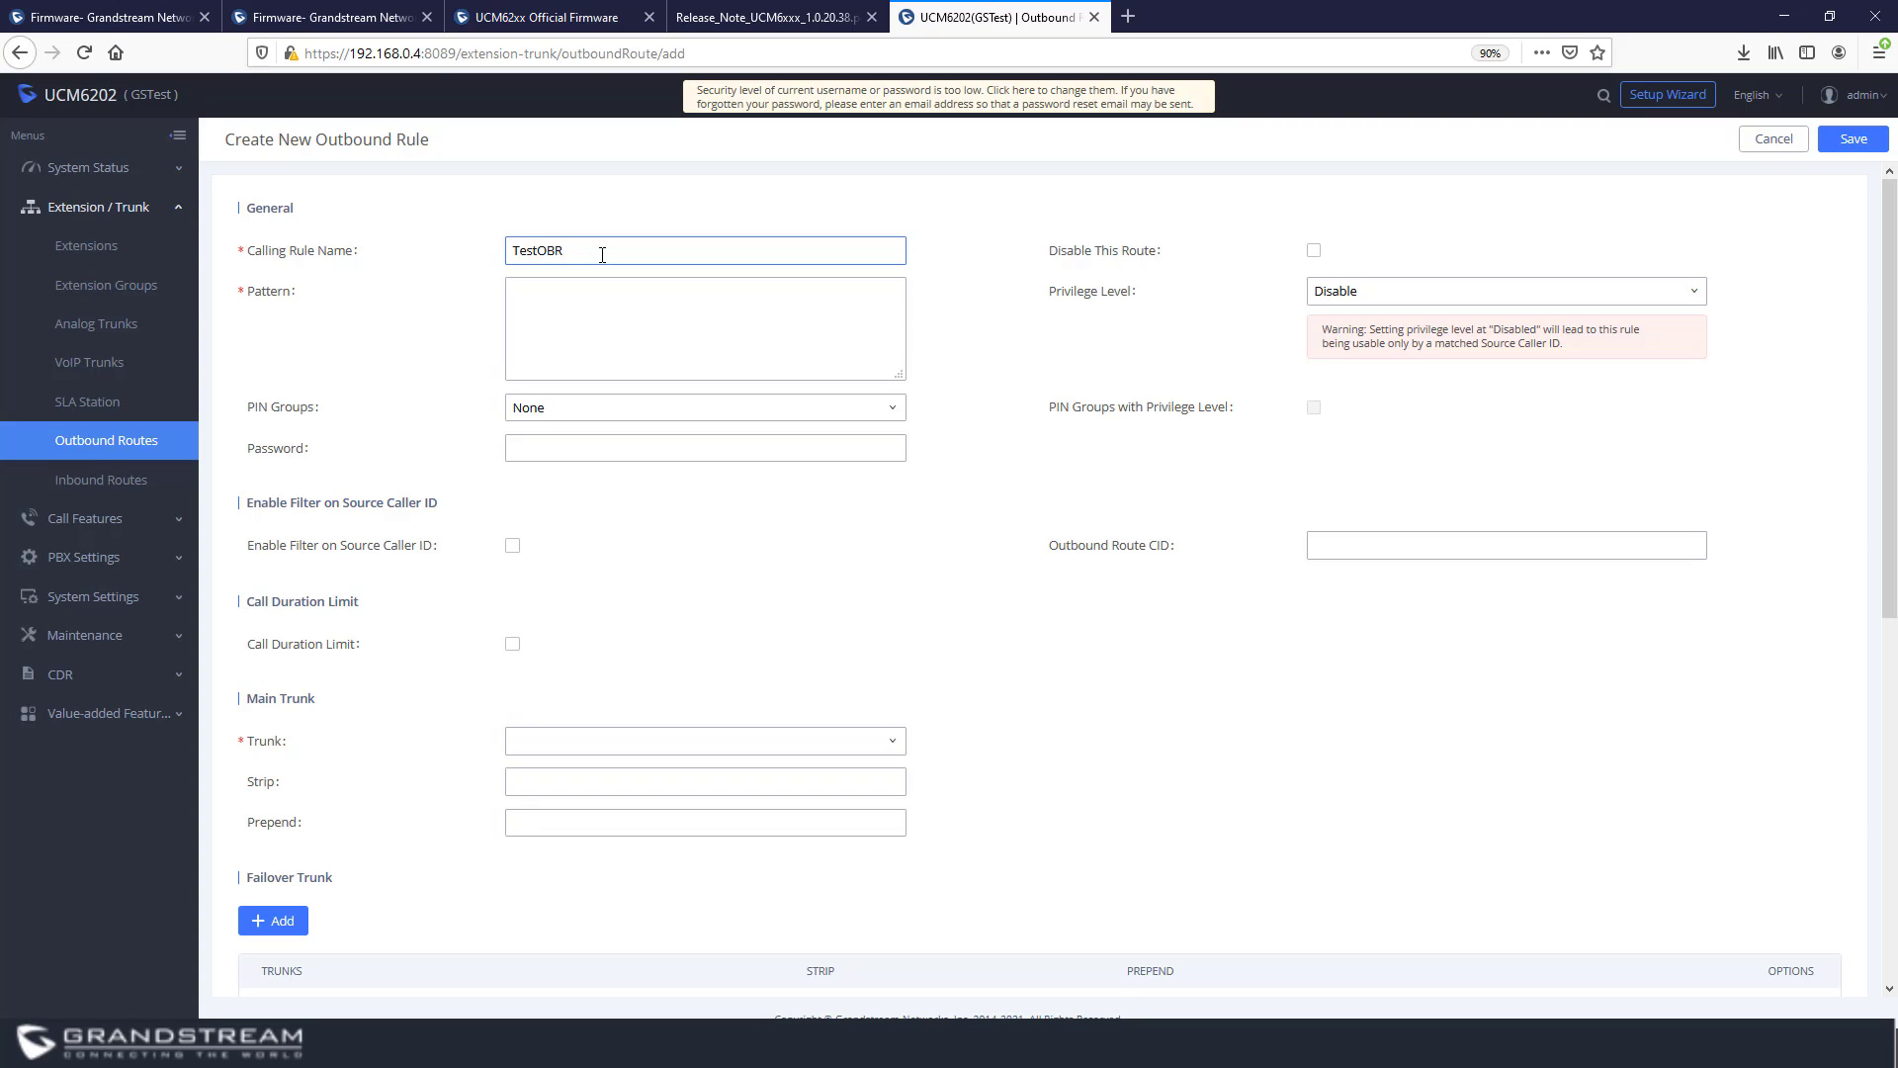
Enter the TestOBR dial patterns _NXXNXXXXXX, _XXX and _911 on separate lines
click(606, 293)
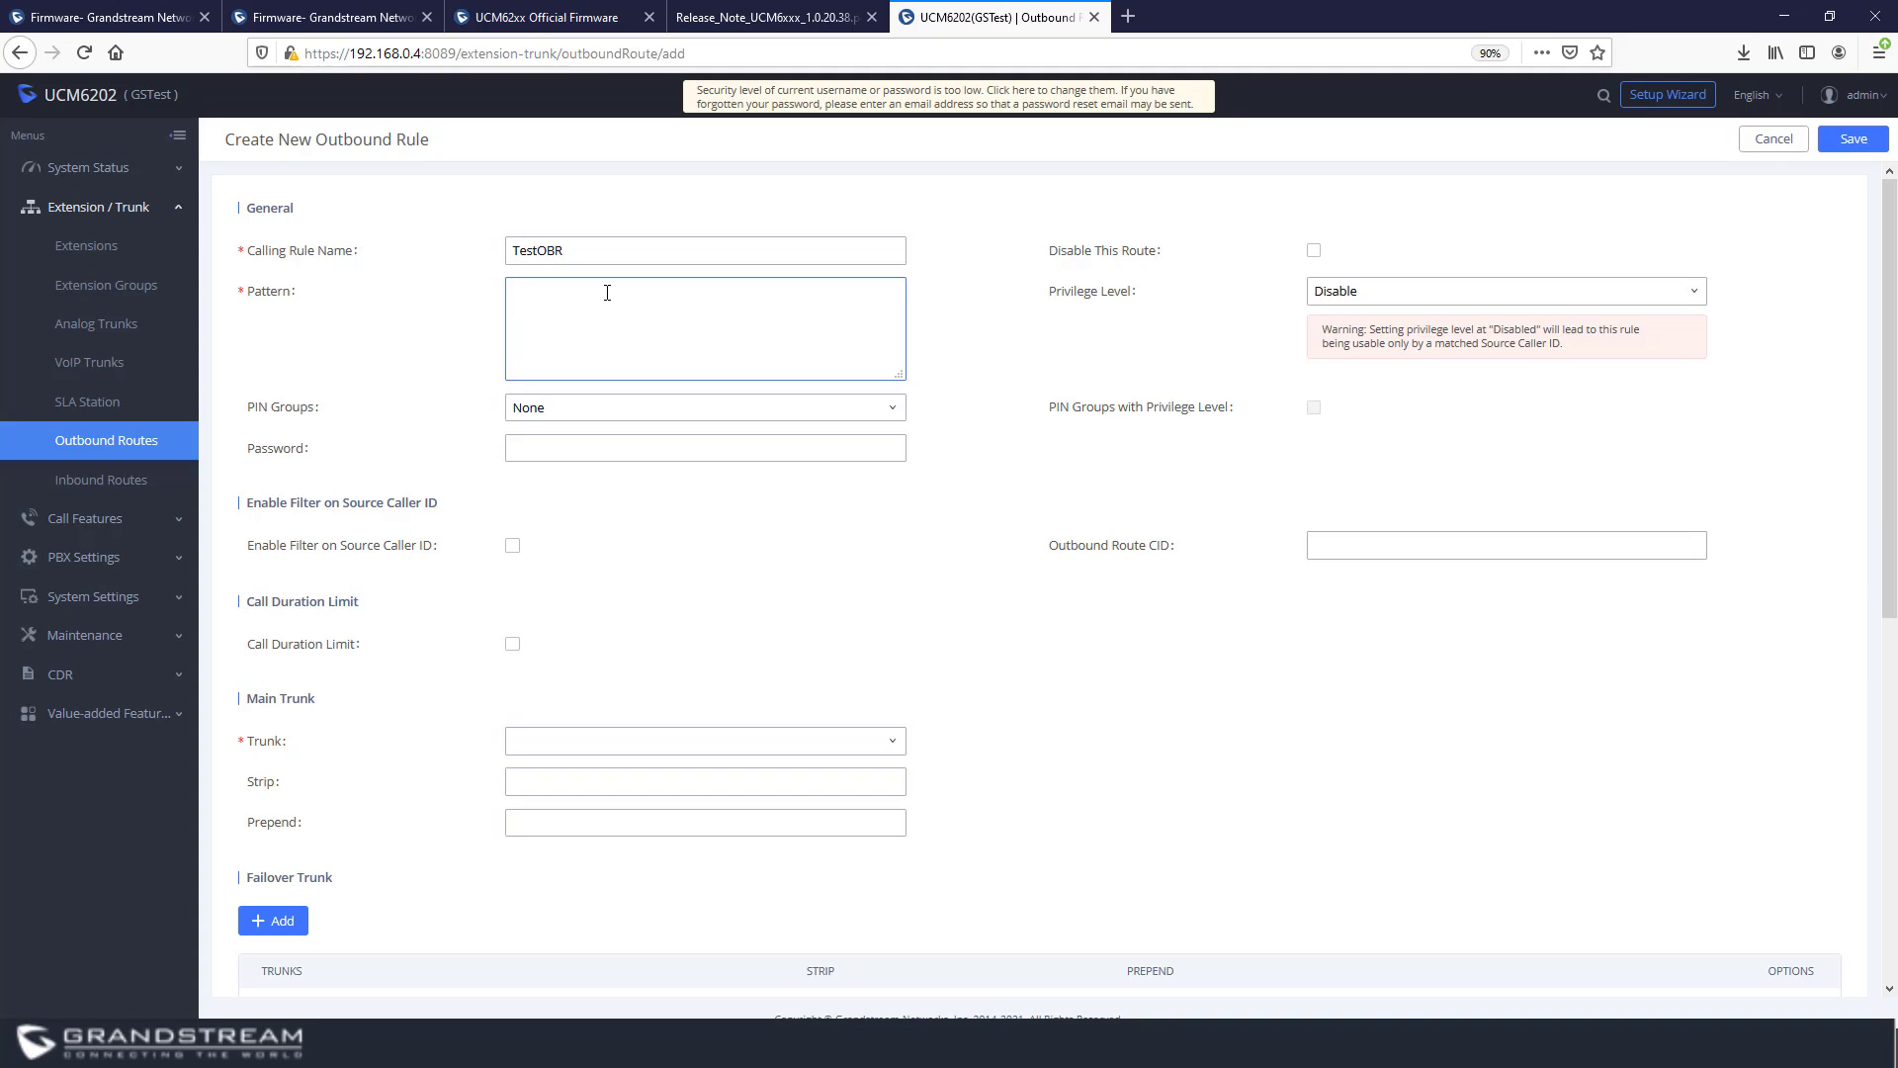
text(_NXXNXXXXXX)
key(Return)
text(_)
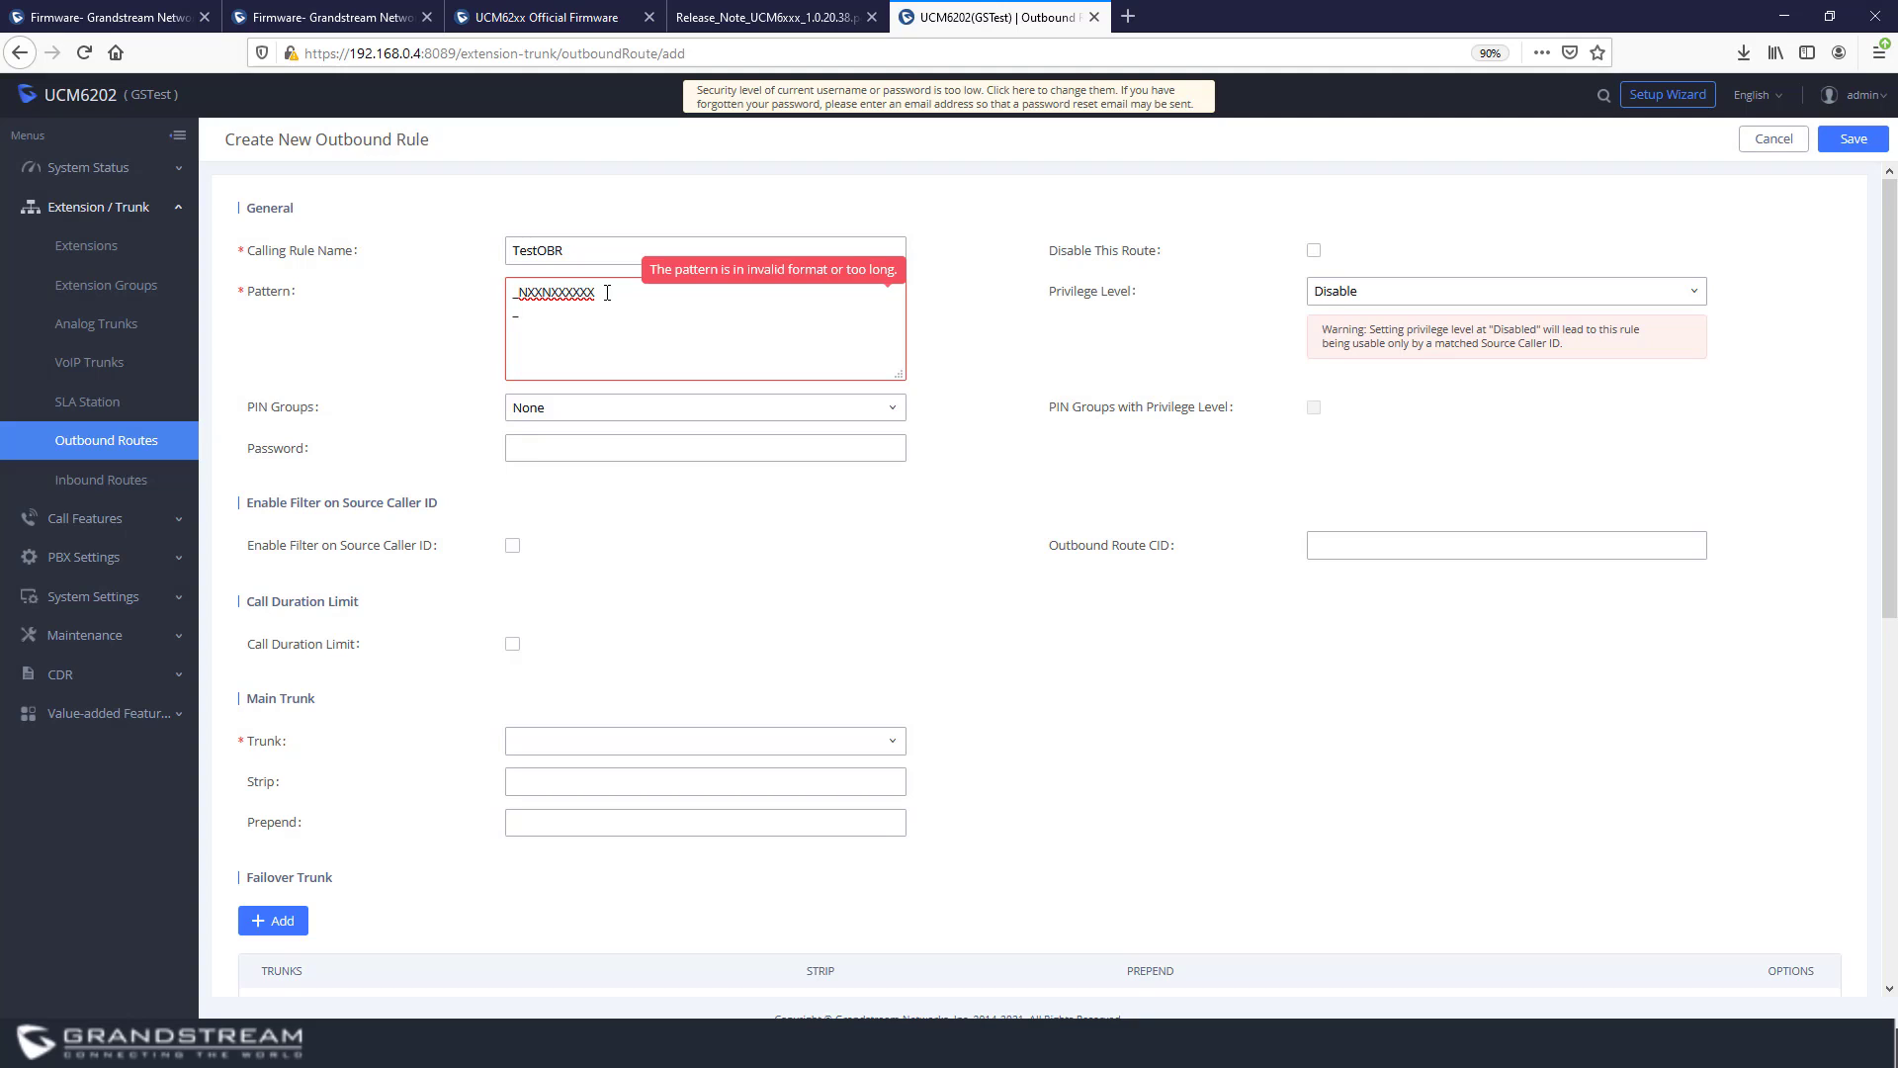
text(XXX)
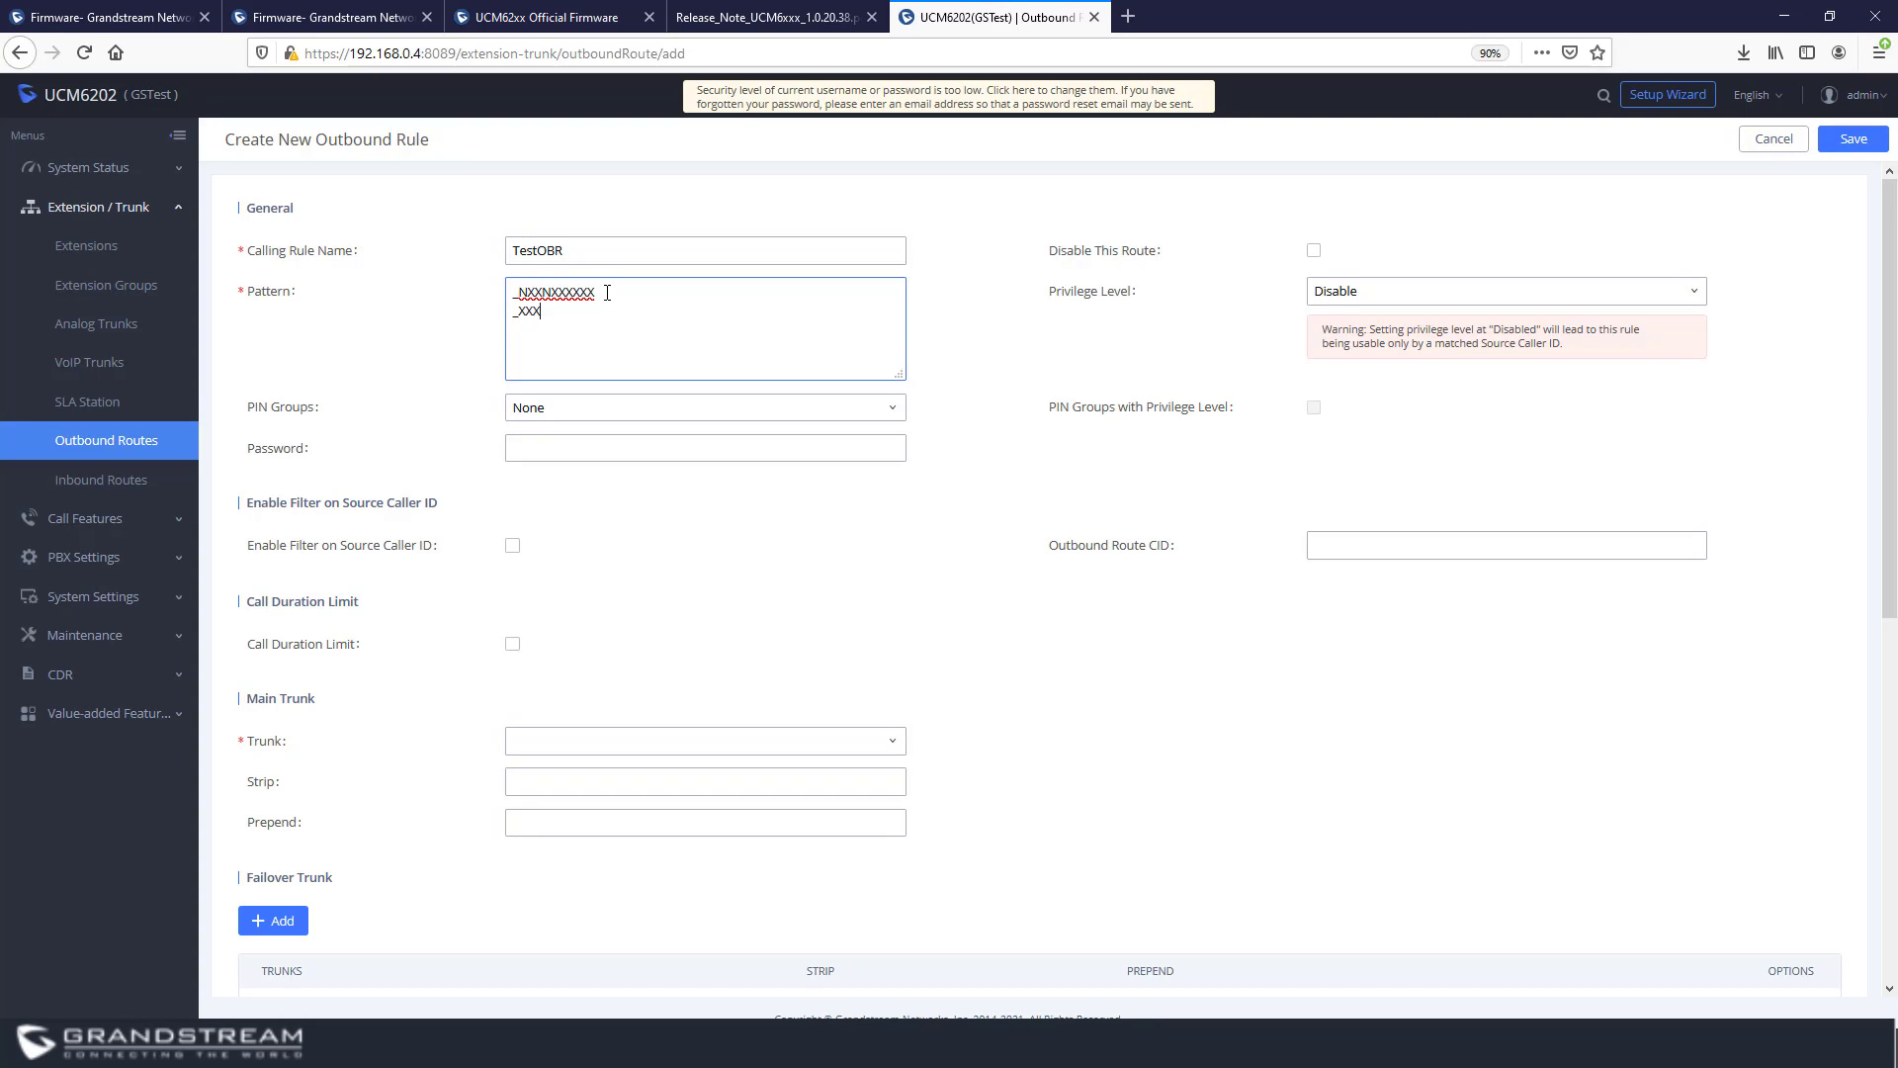
key(Return)
text(_)
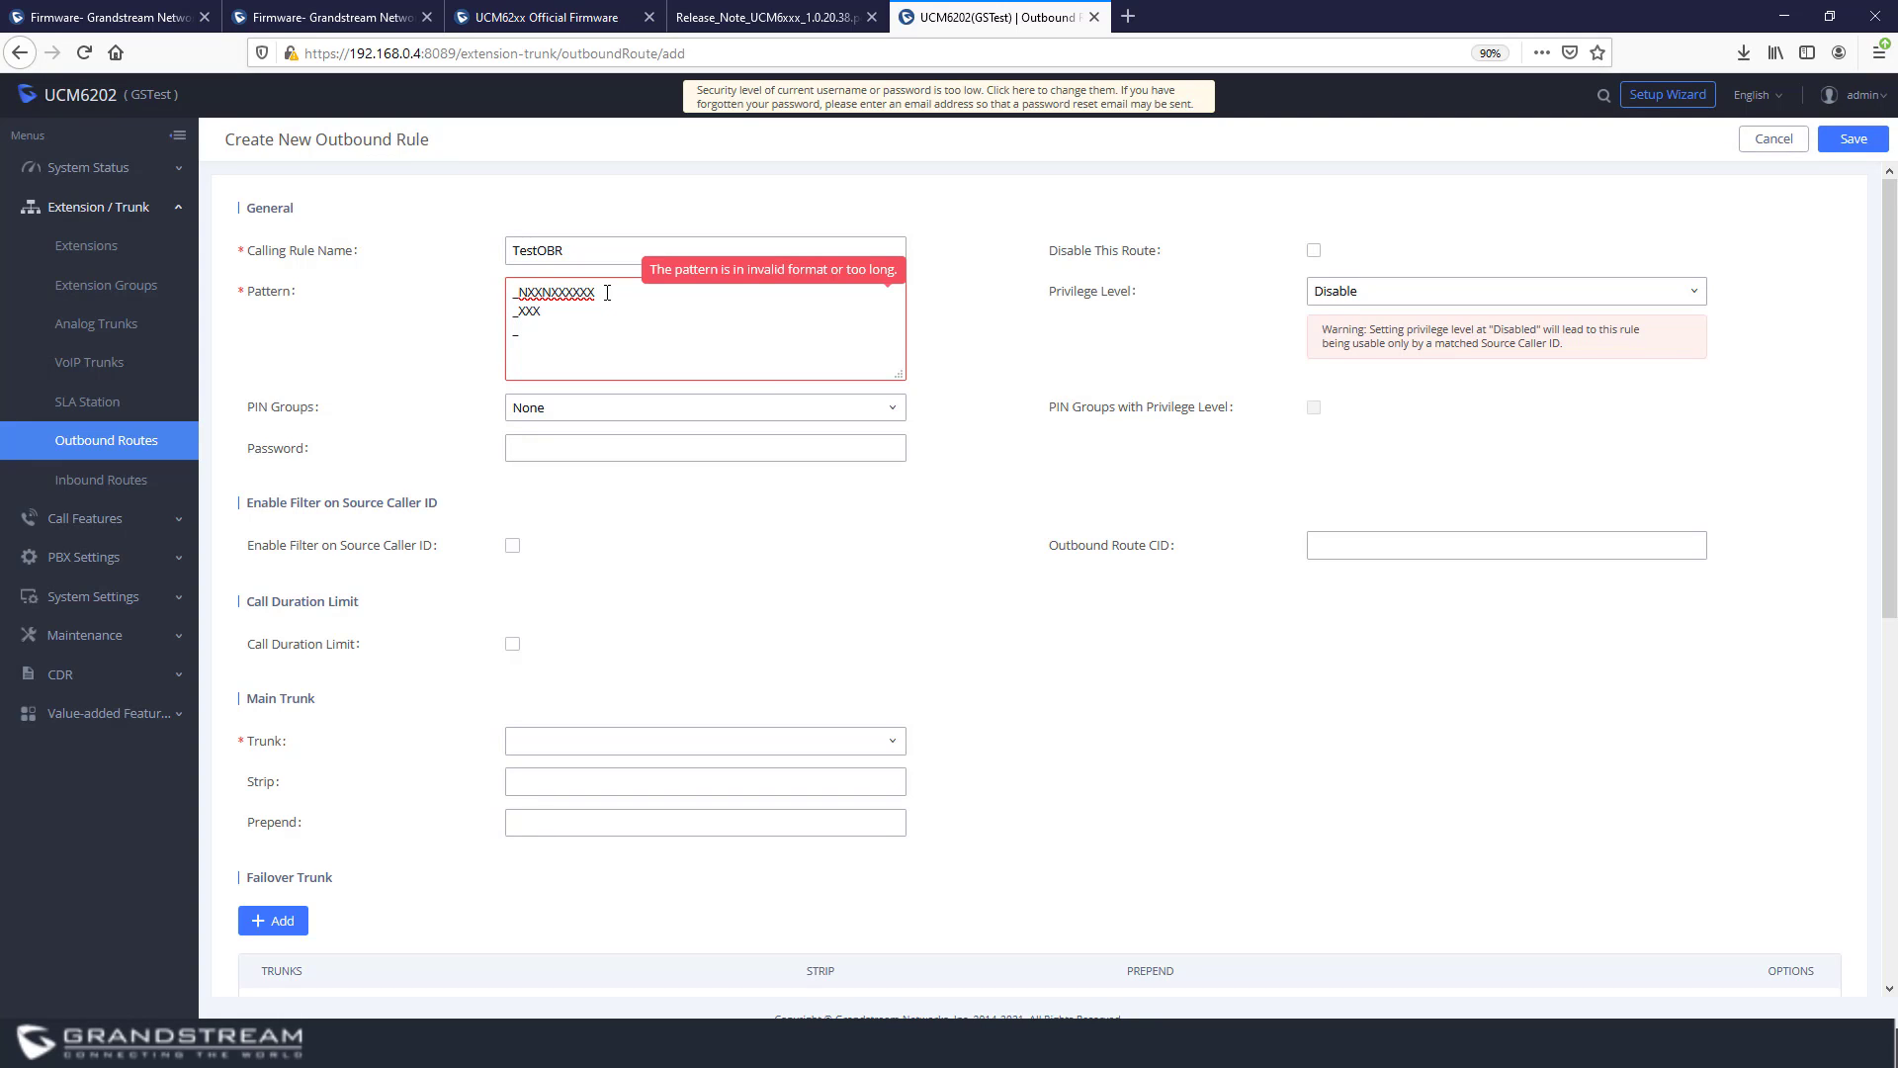
text(911)
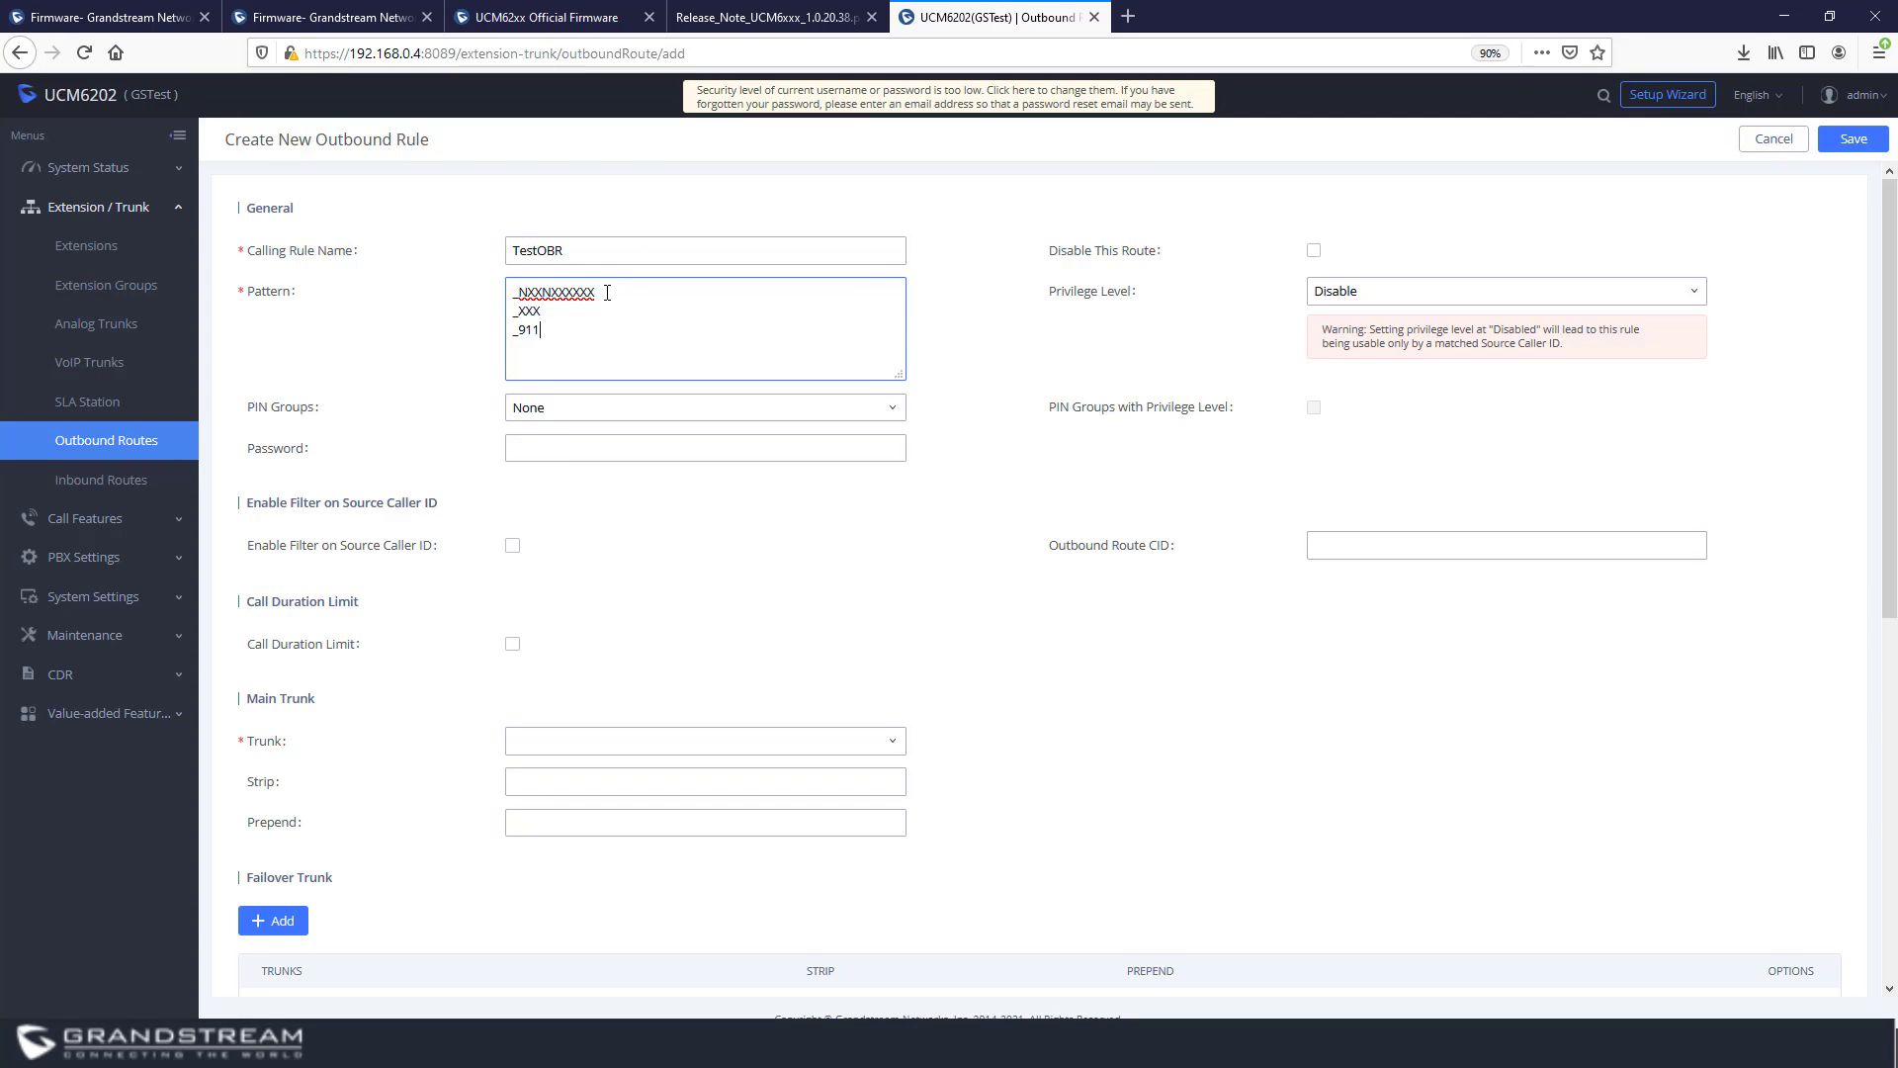
click(1362, 293)
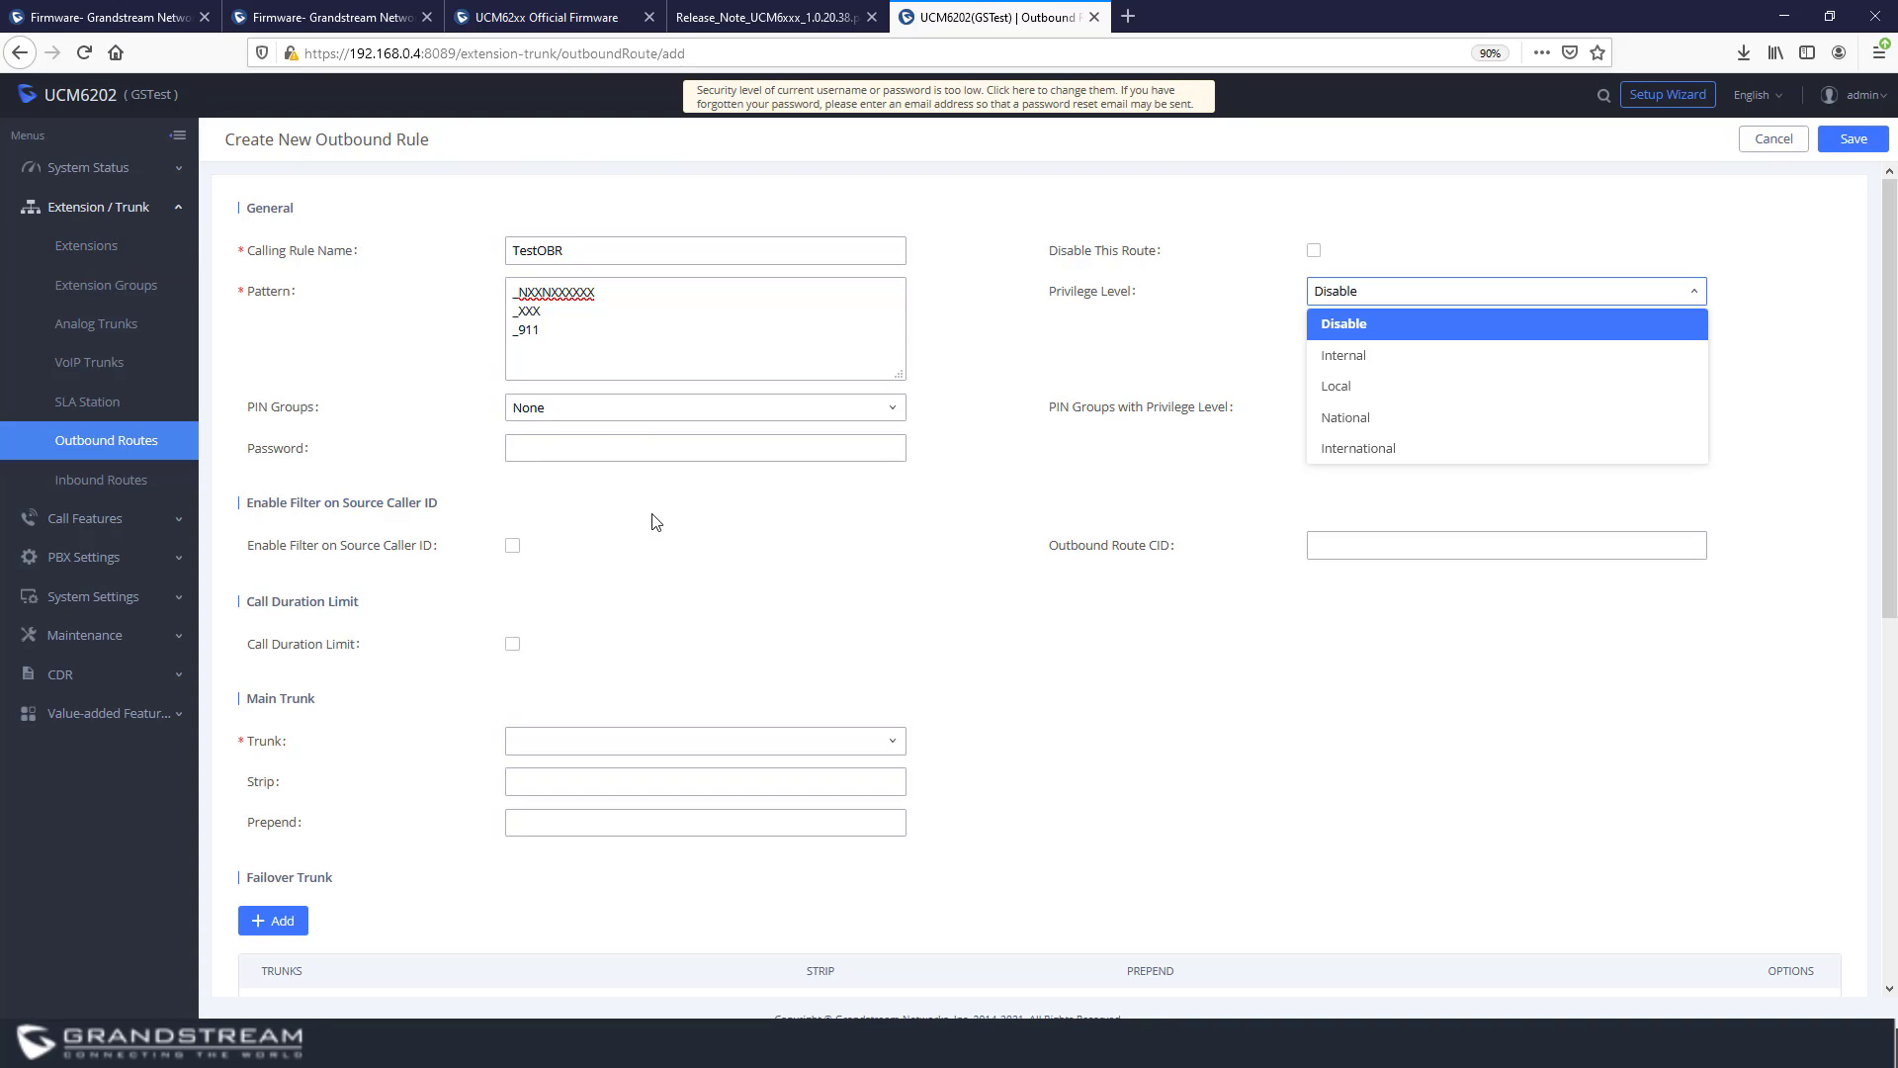
Set the TestOBR privilege level to Local
click(1350, 388)
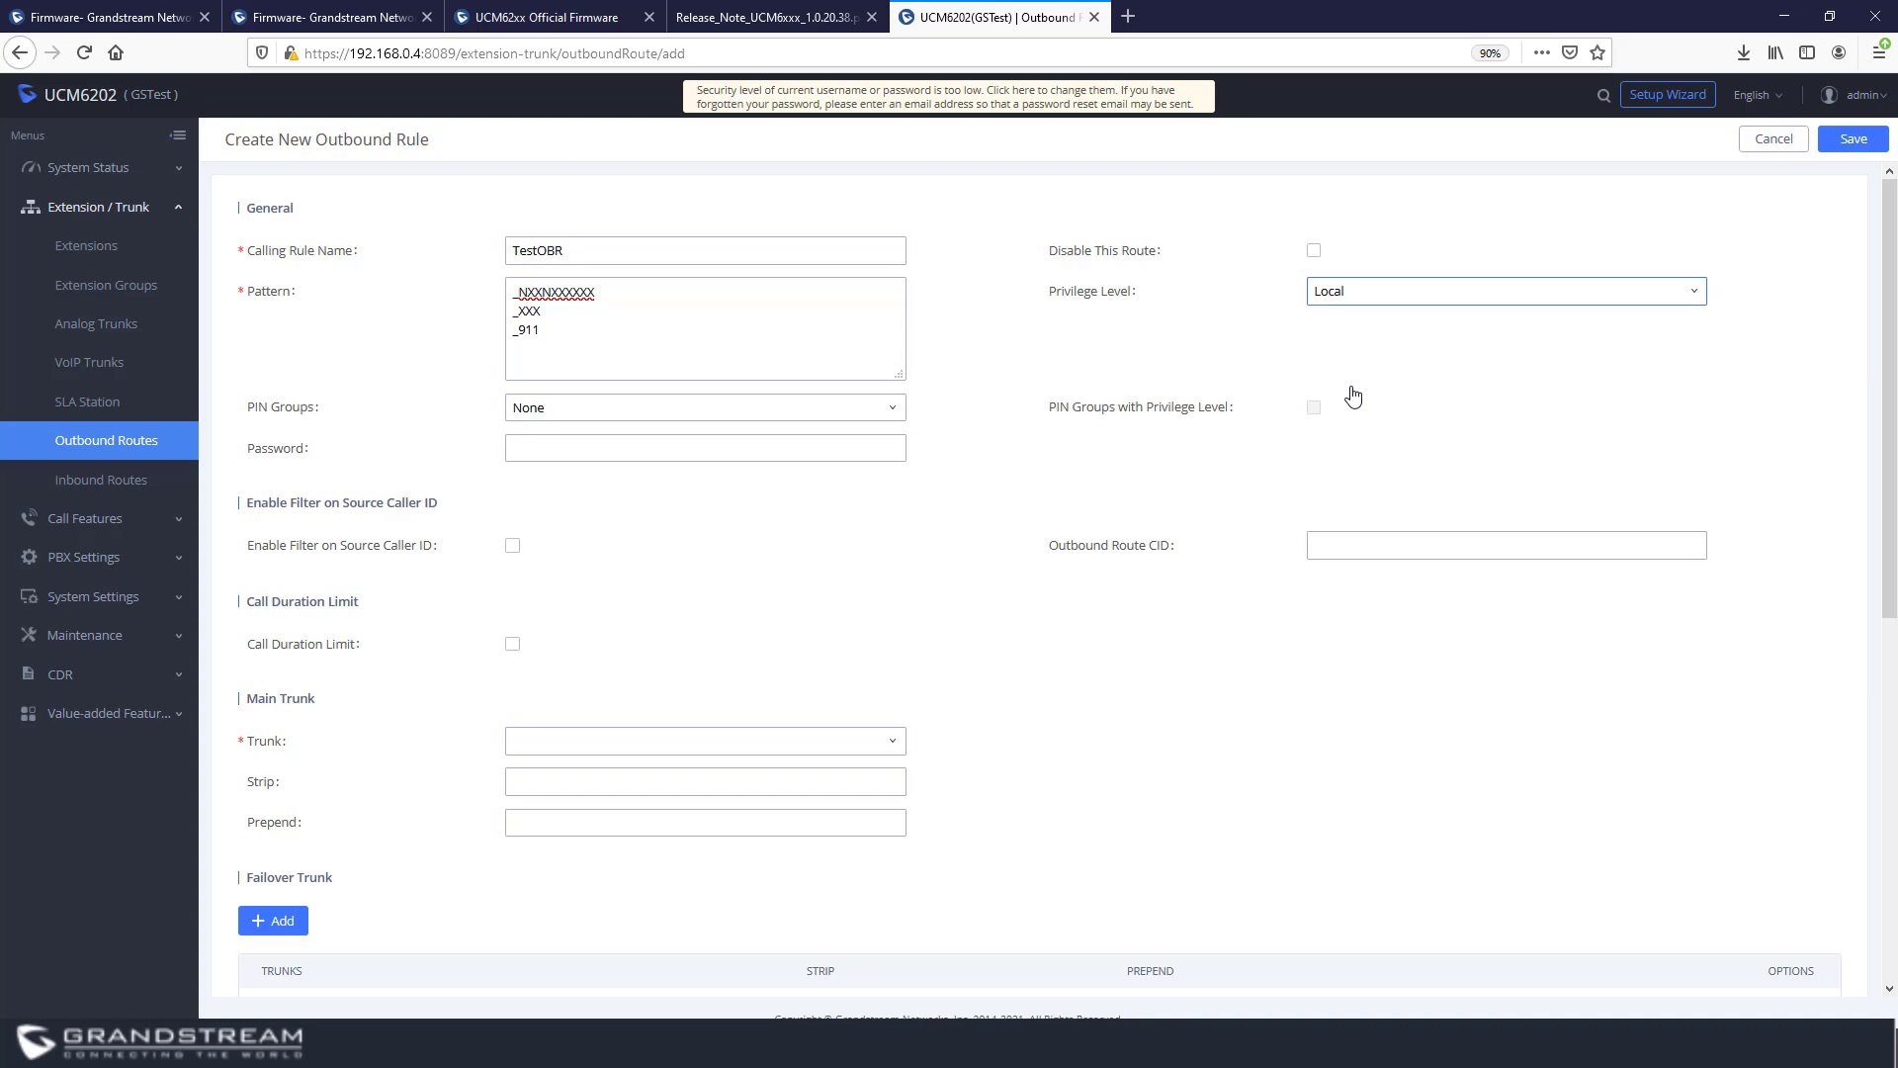
click(1356, 300)
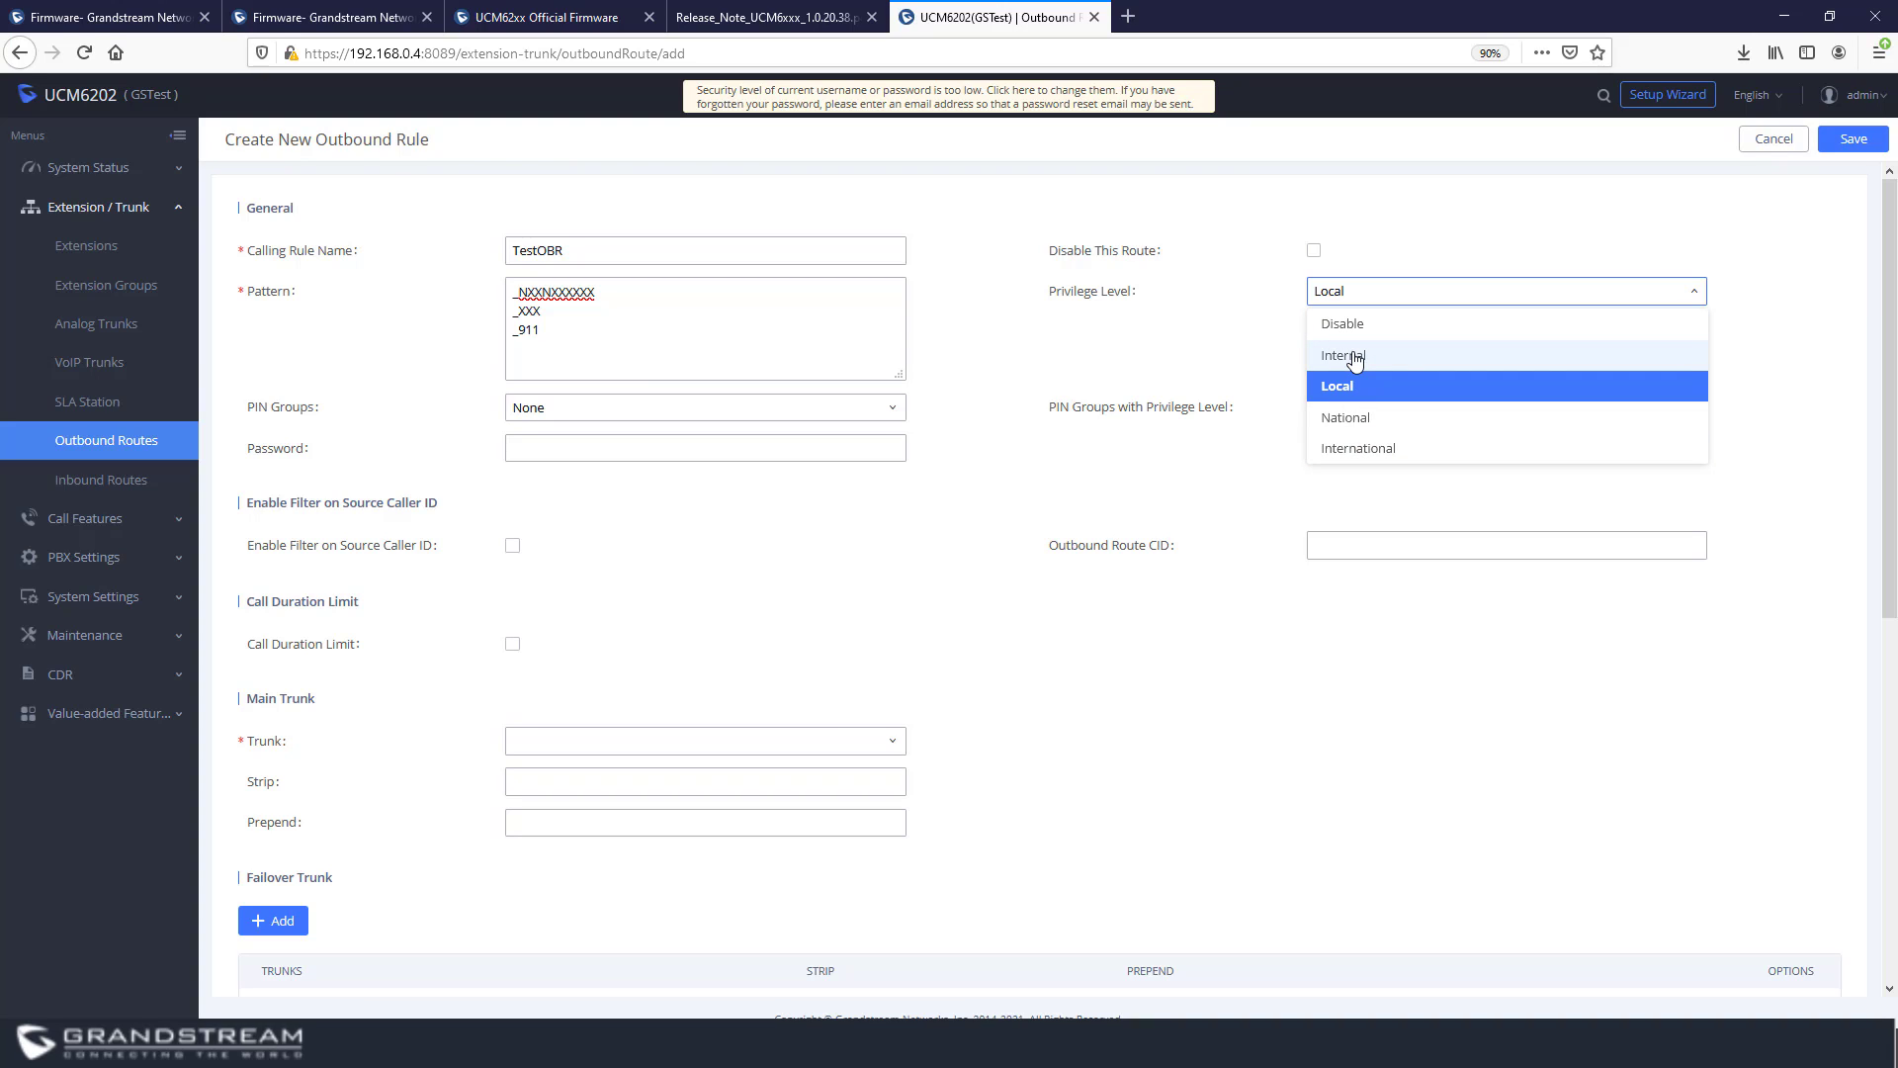
click(1205, 339)
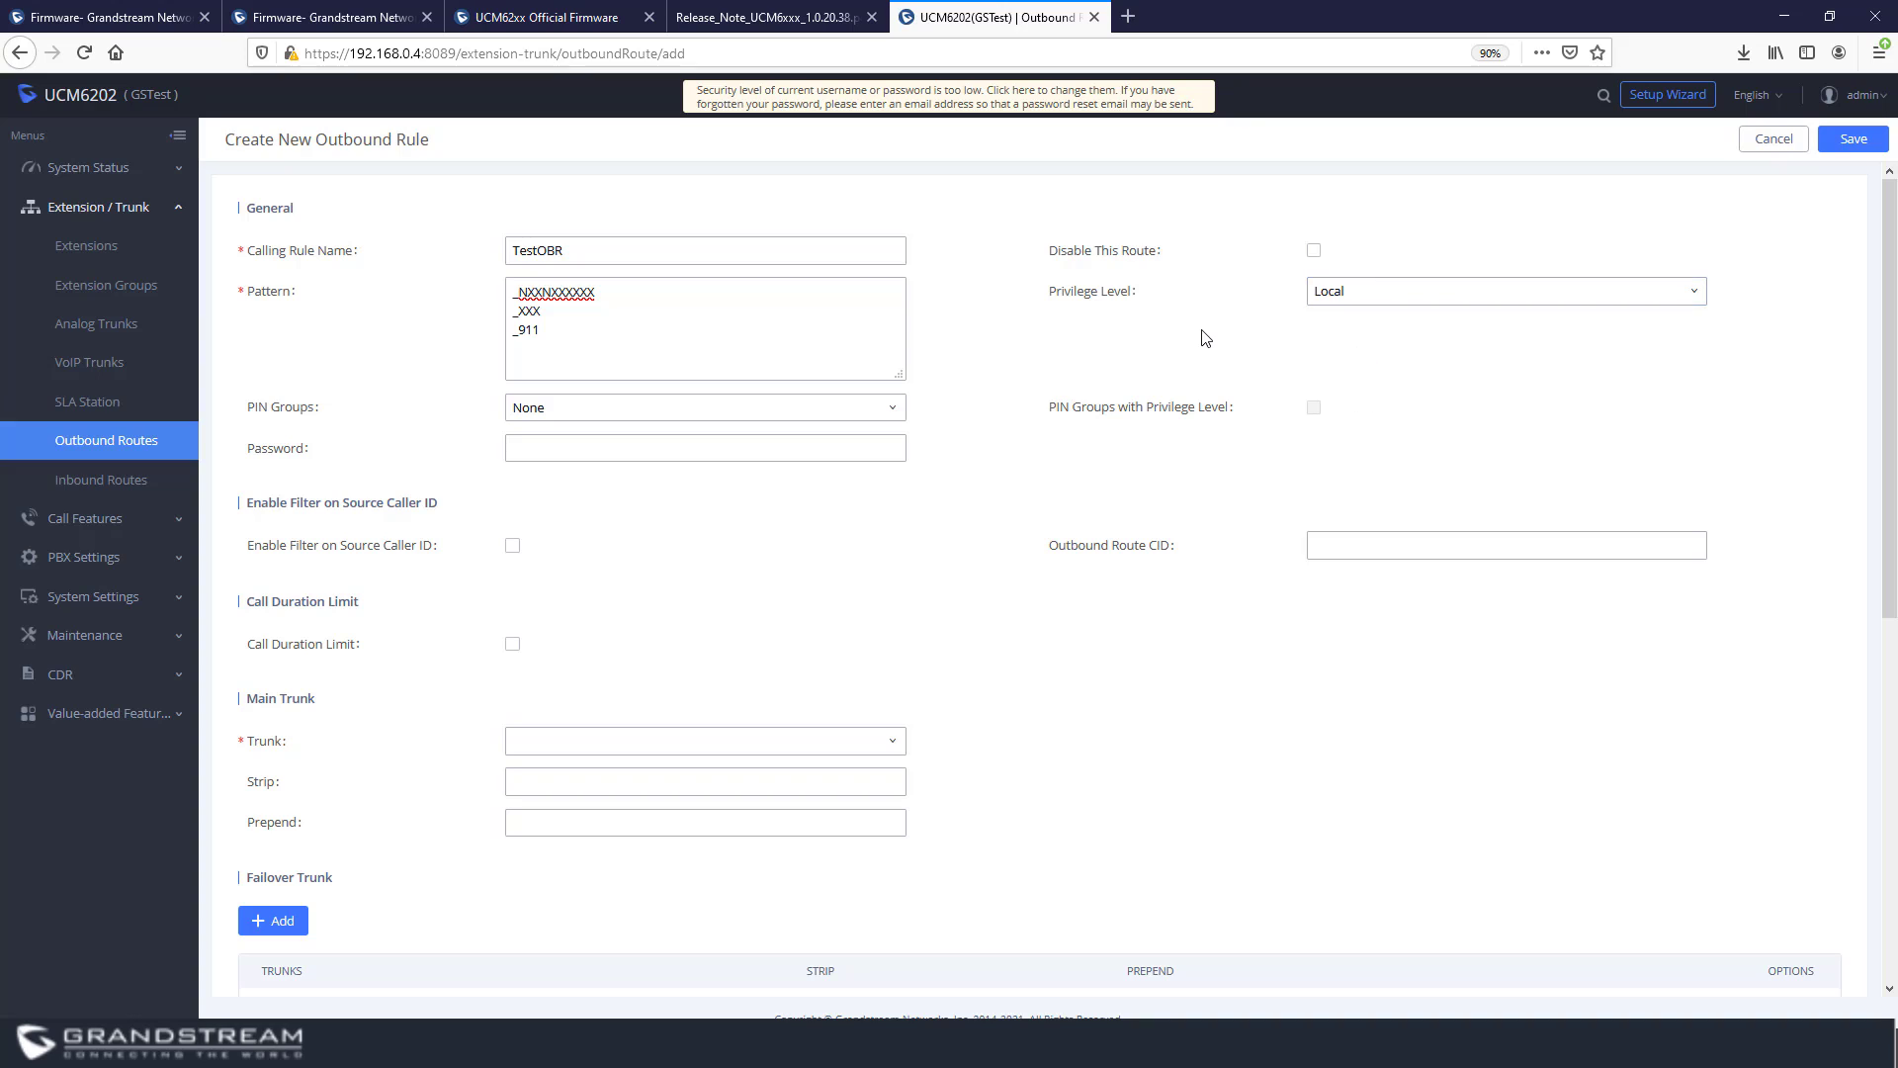
Fill in the rule's route password
click(537, 448)
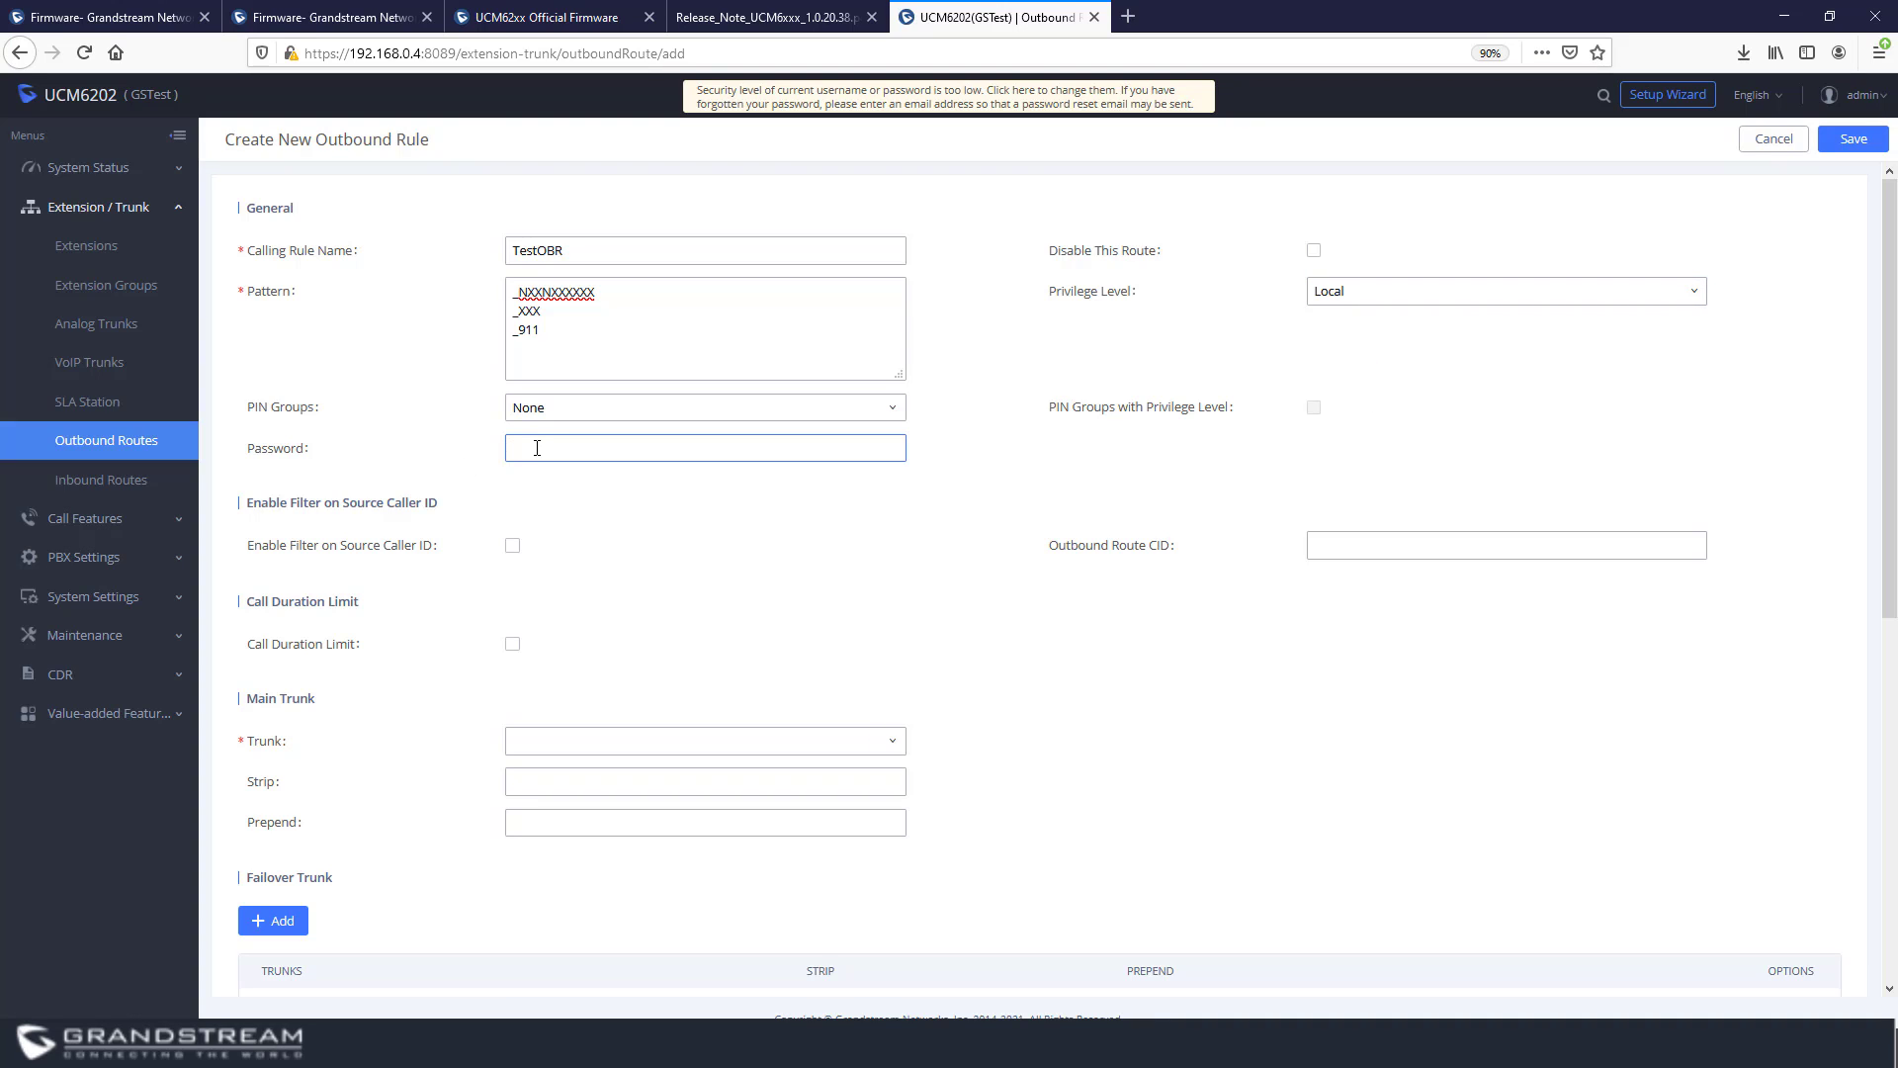
click(571, 416)
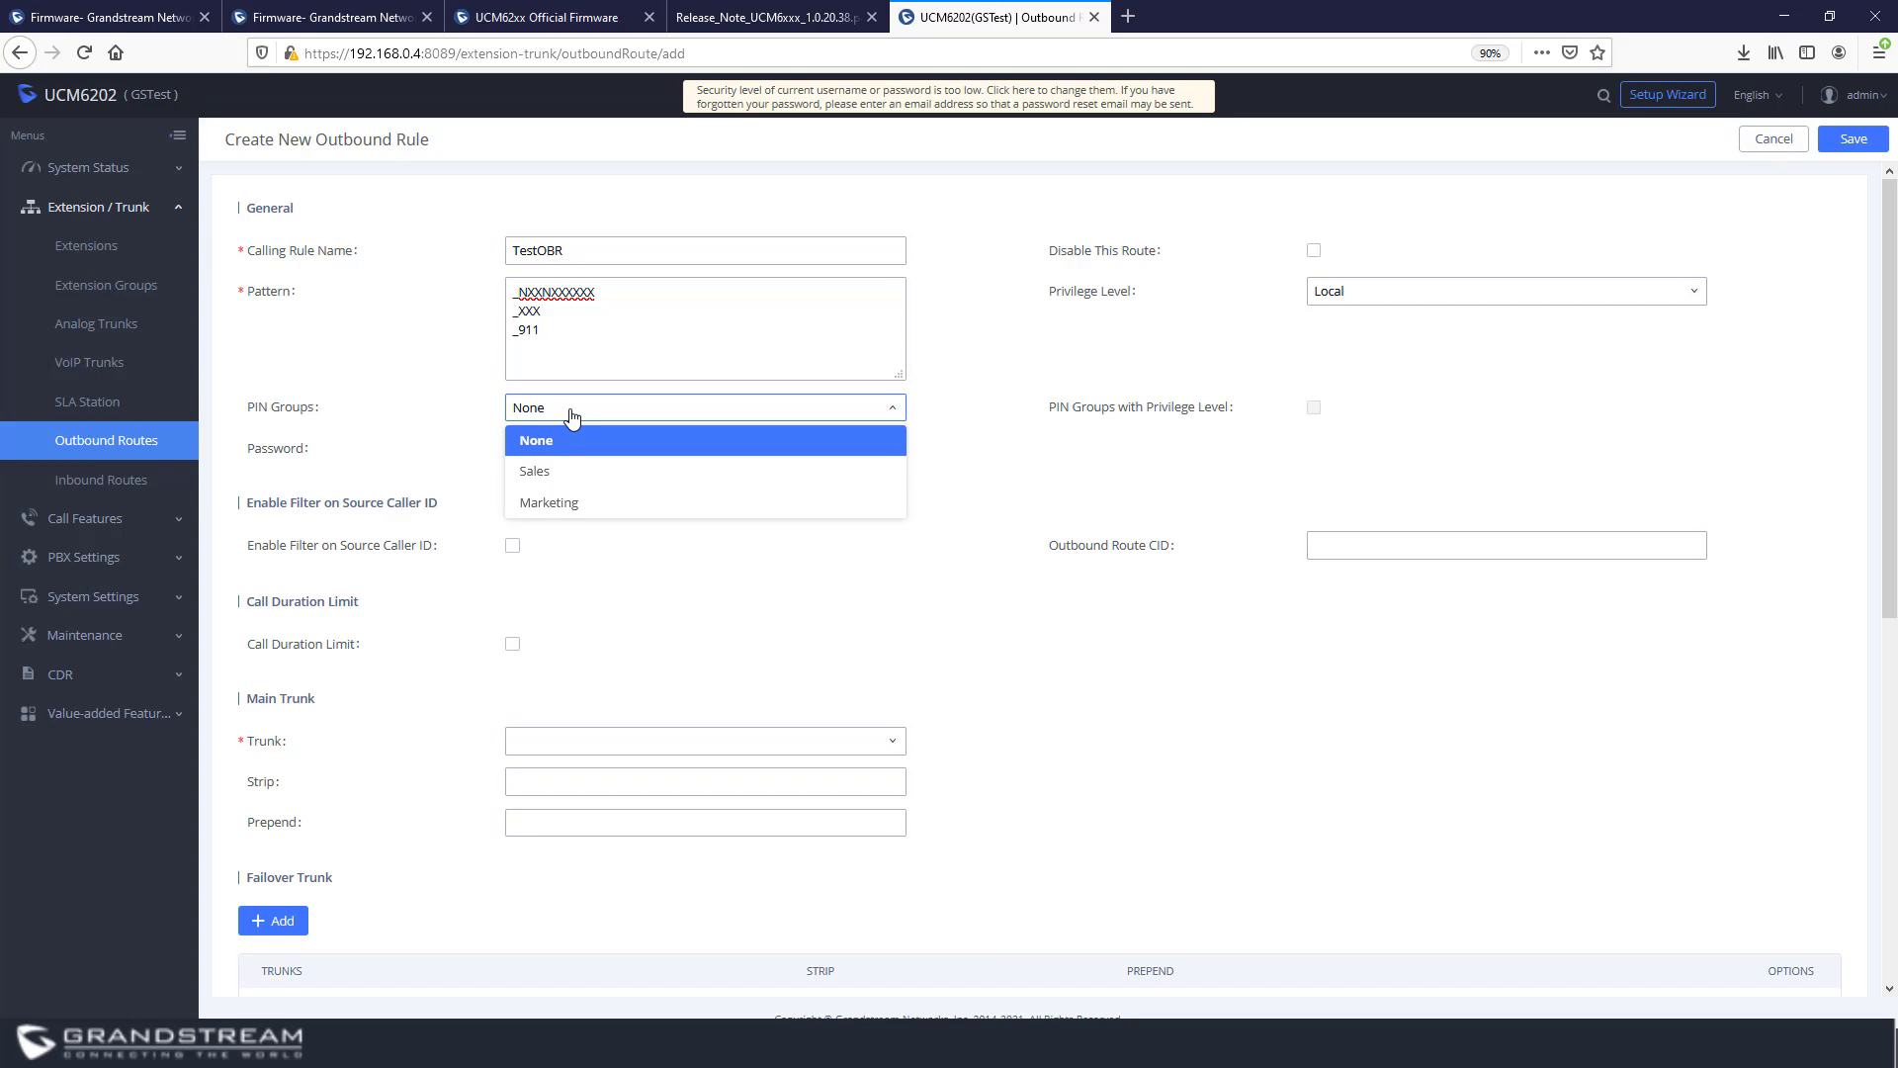
Try the Sales PIN group and toggle its privilege-level combination on and off
click(551, 472)
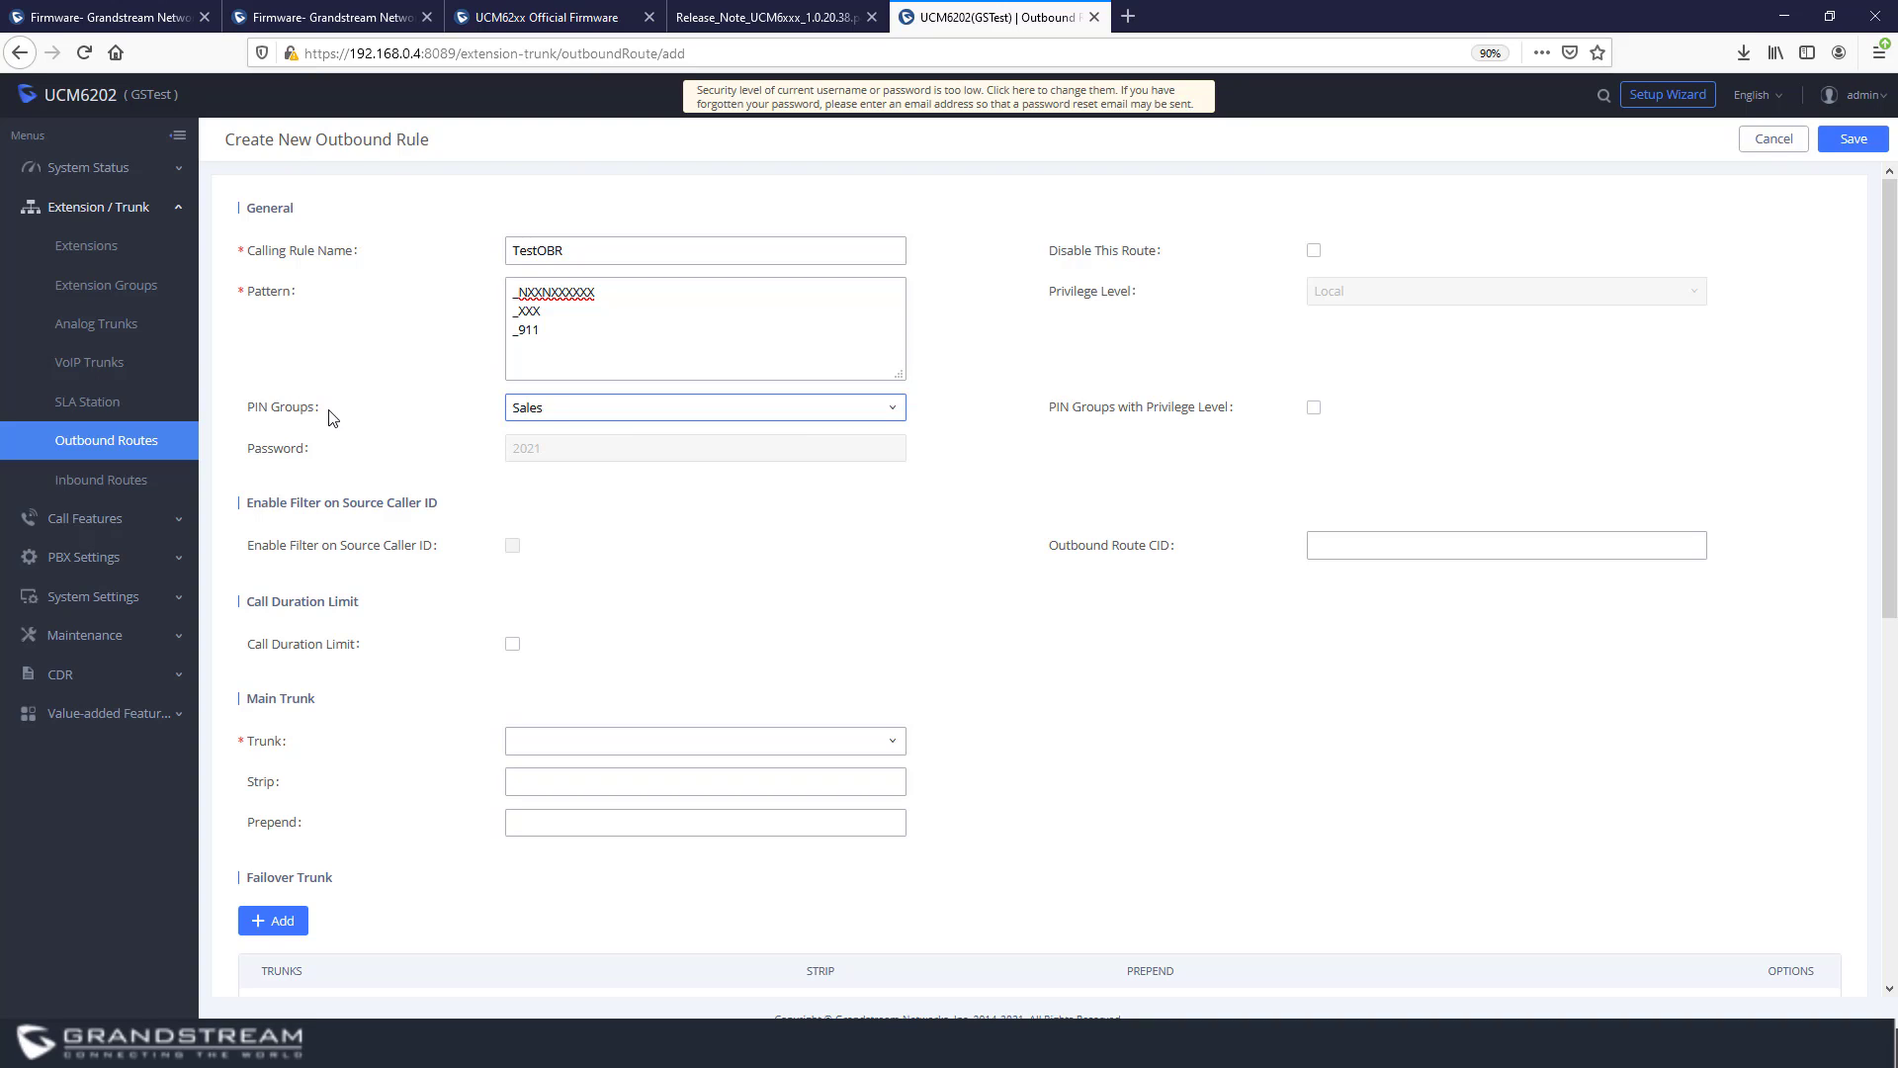
click(1314, 408)
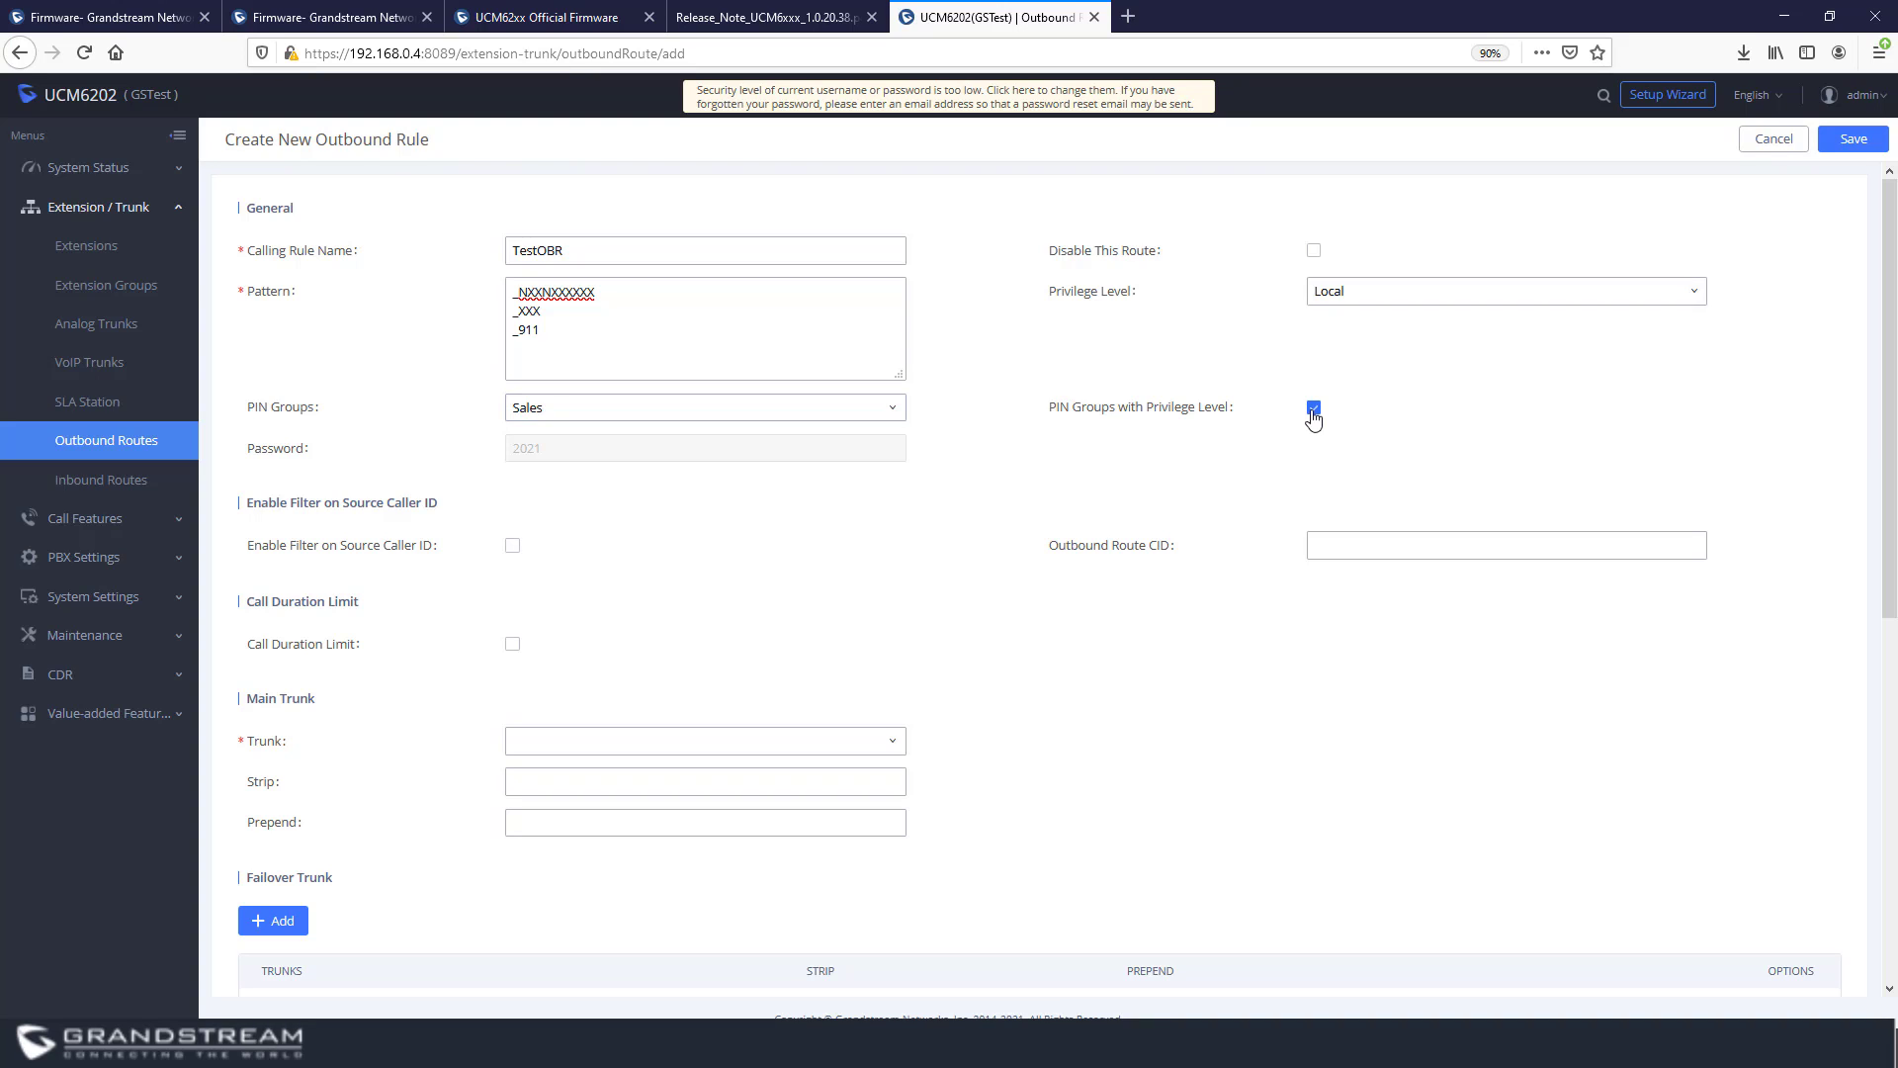
click(1314, 408)
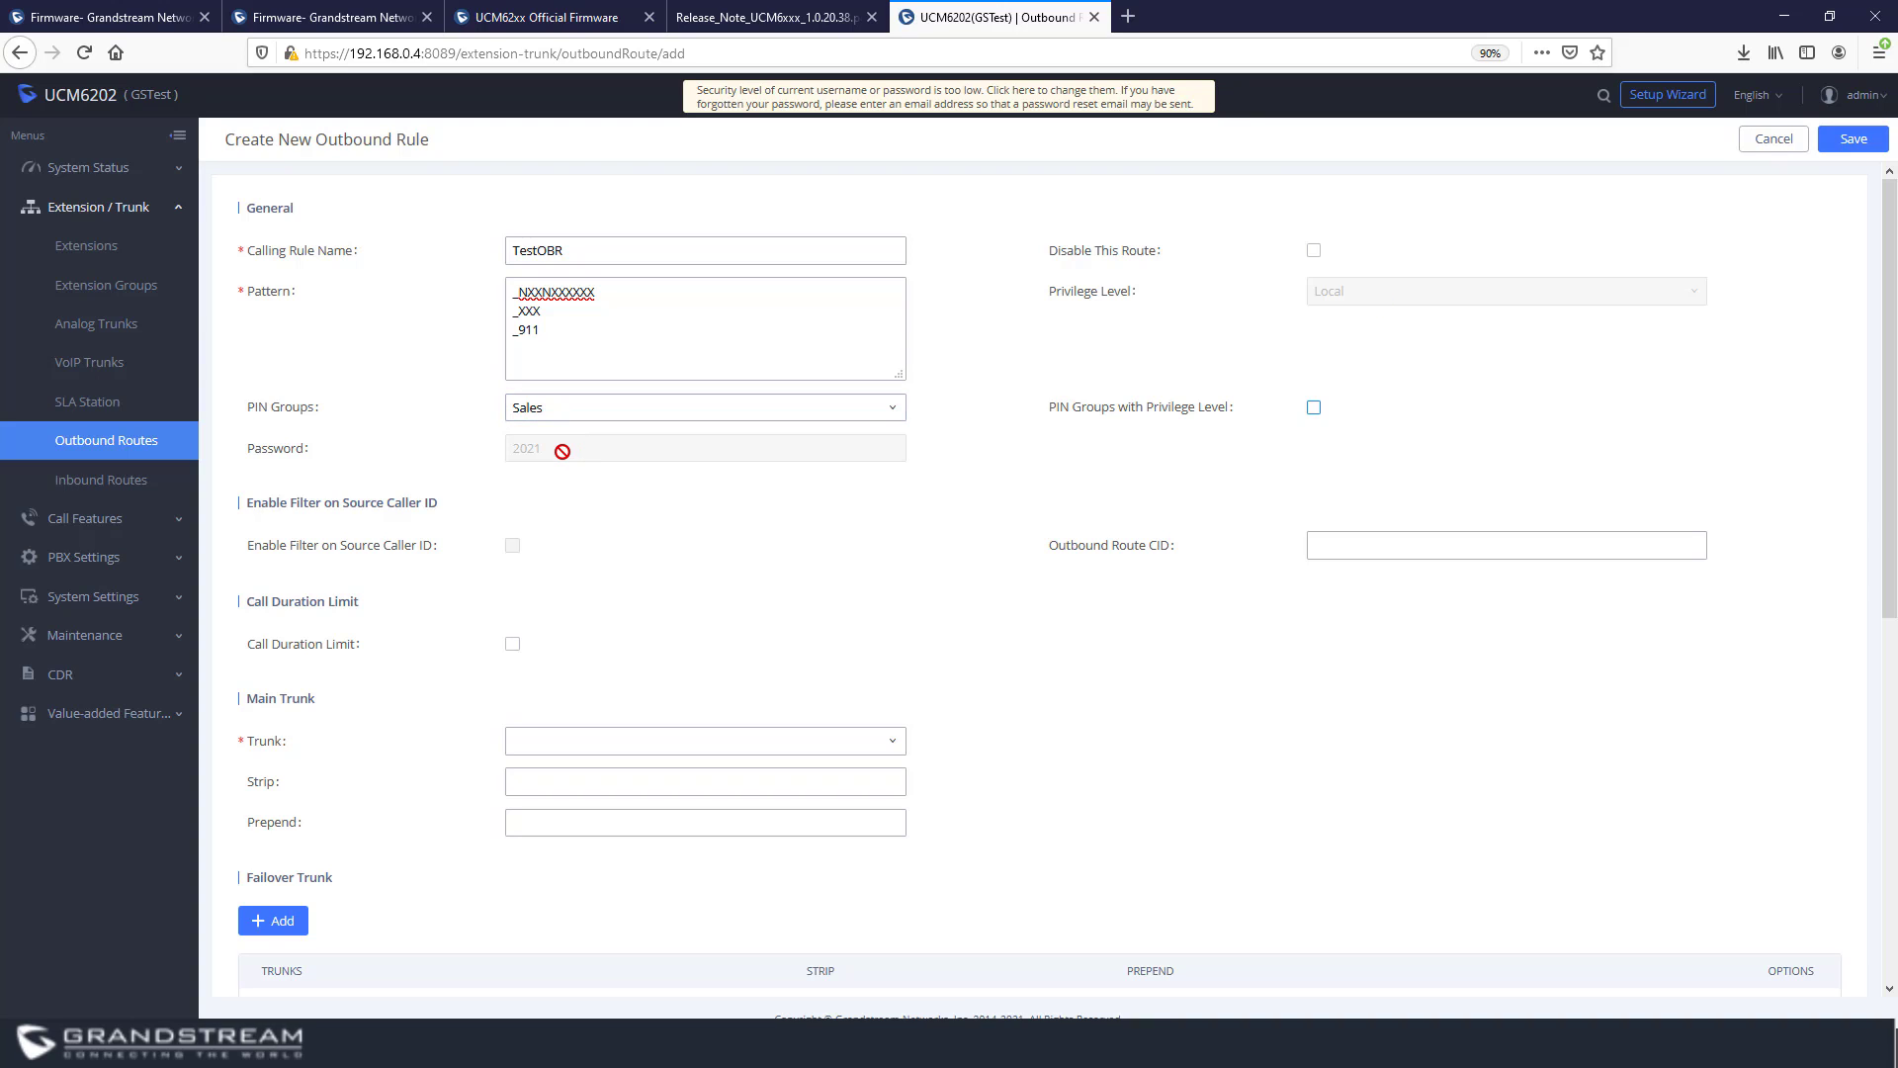
Set PIN Groups back to None and enable Filter on Source Caller ID
mouse_move(302, 556)
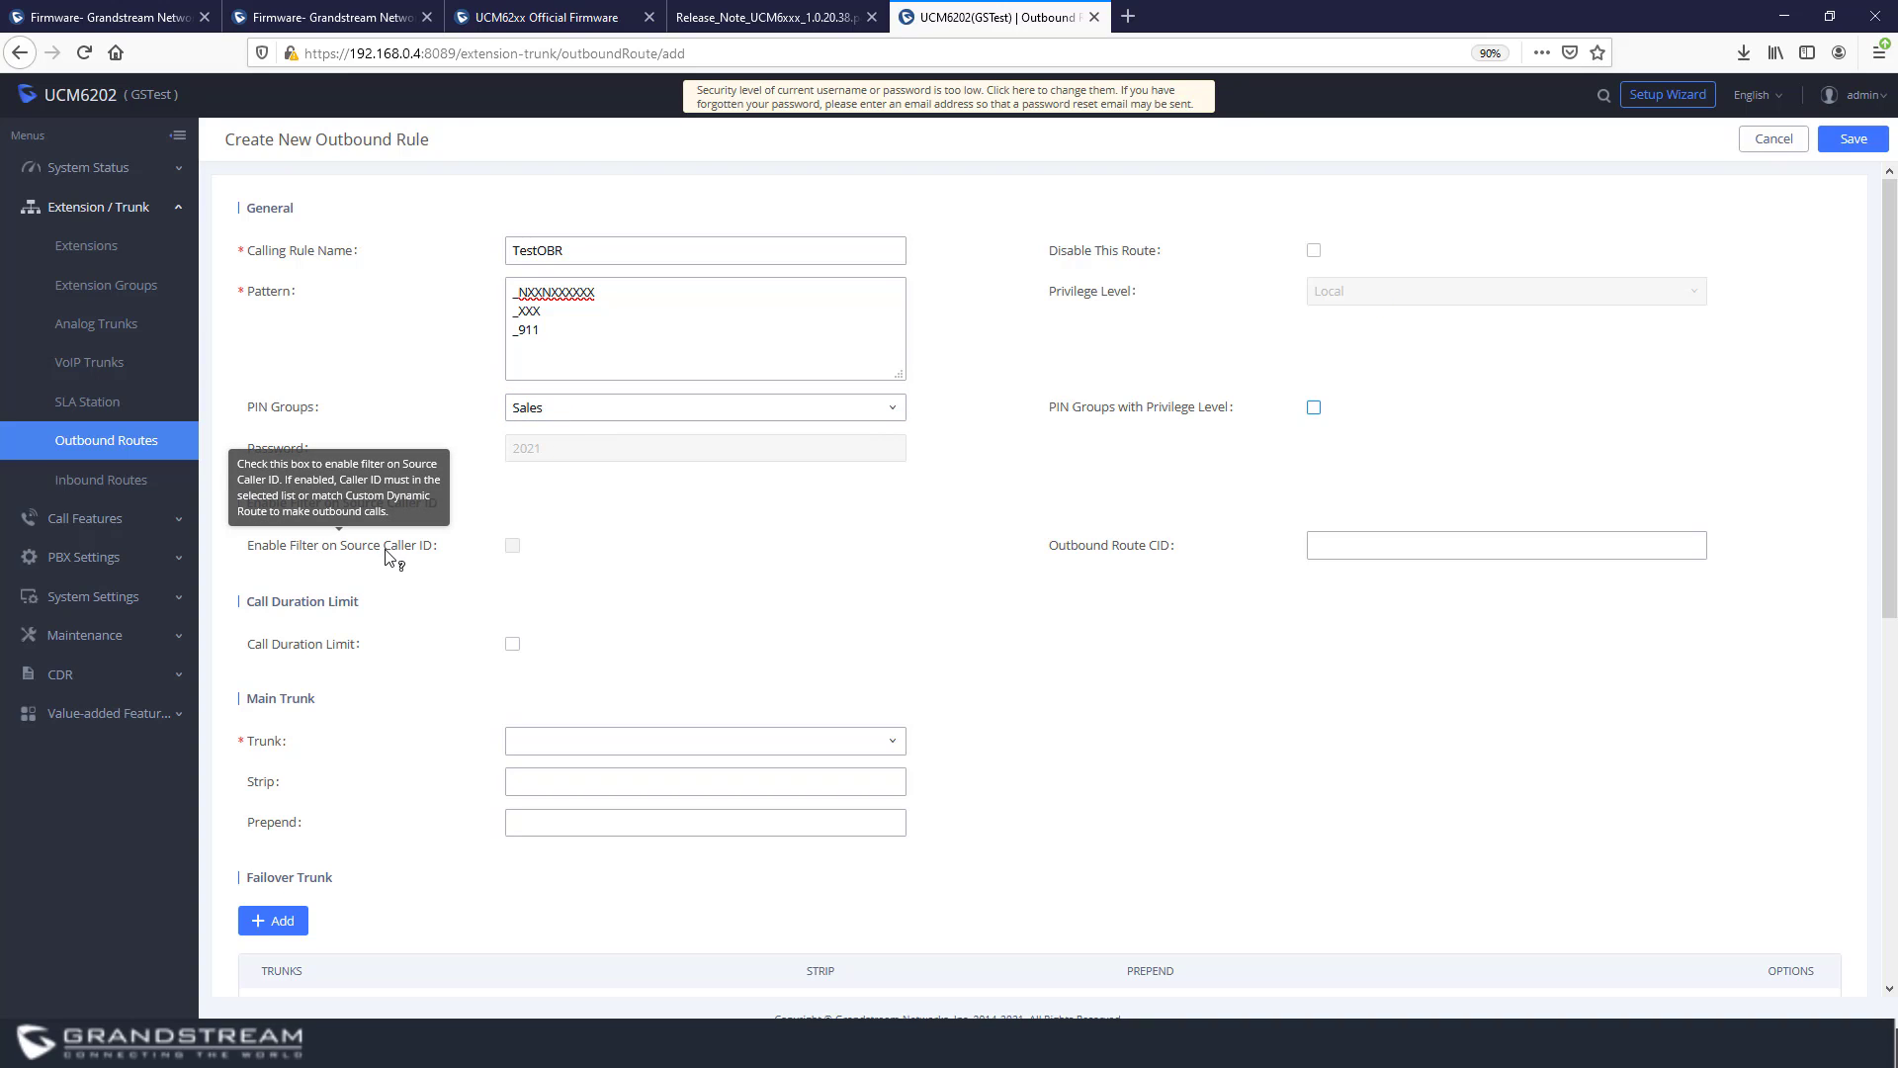
click(589, 413)
click(534, 438)
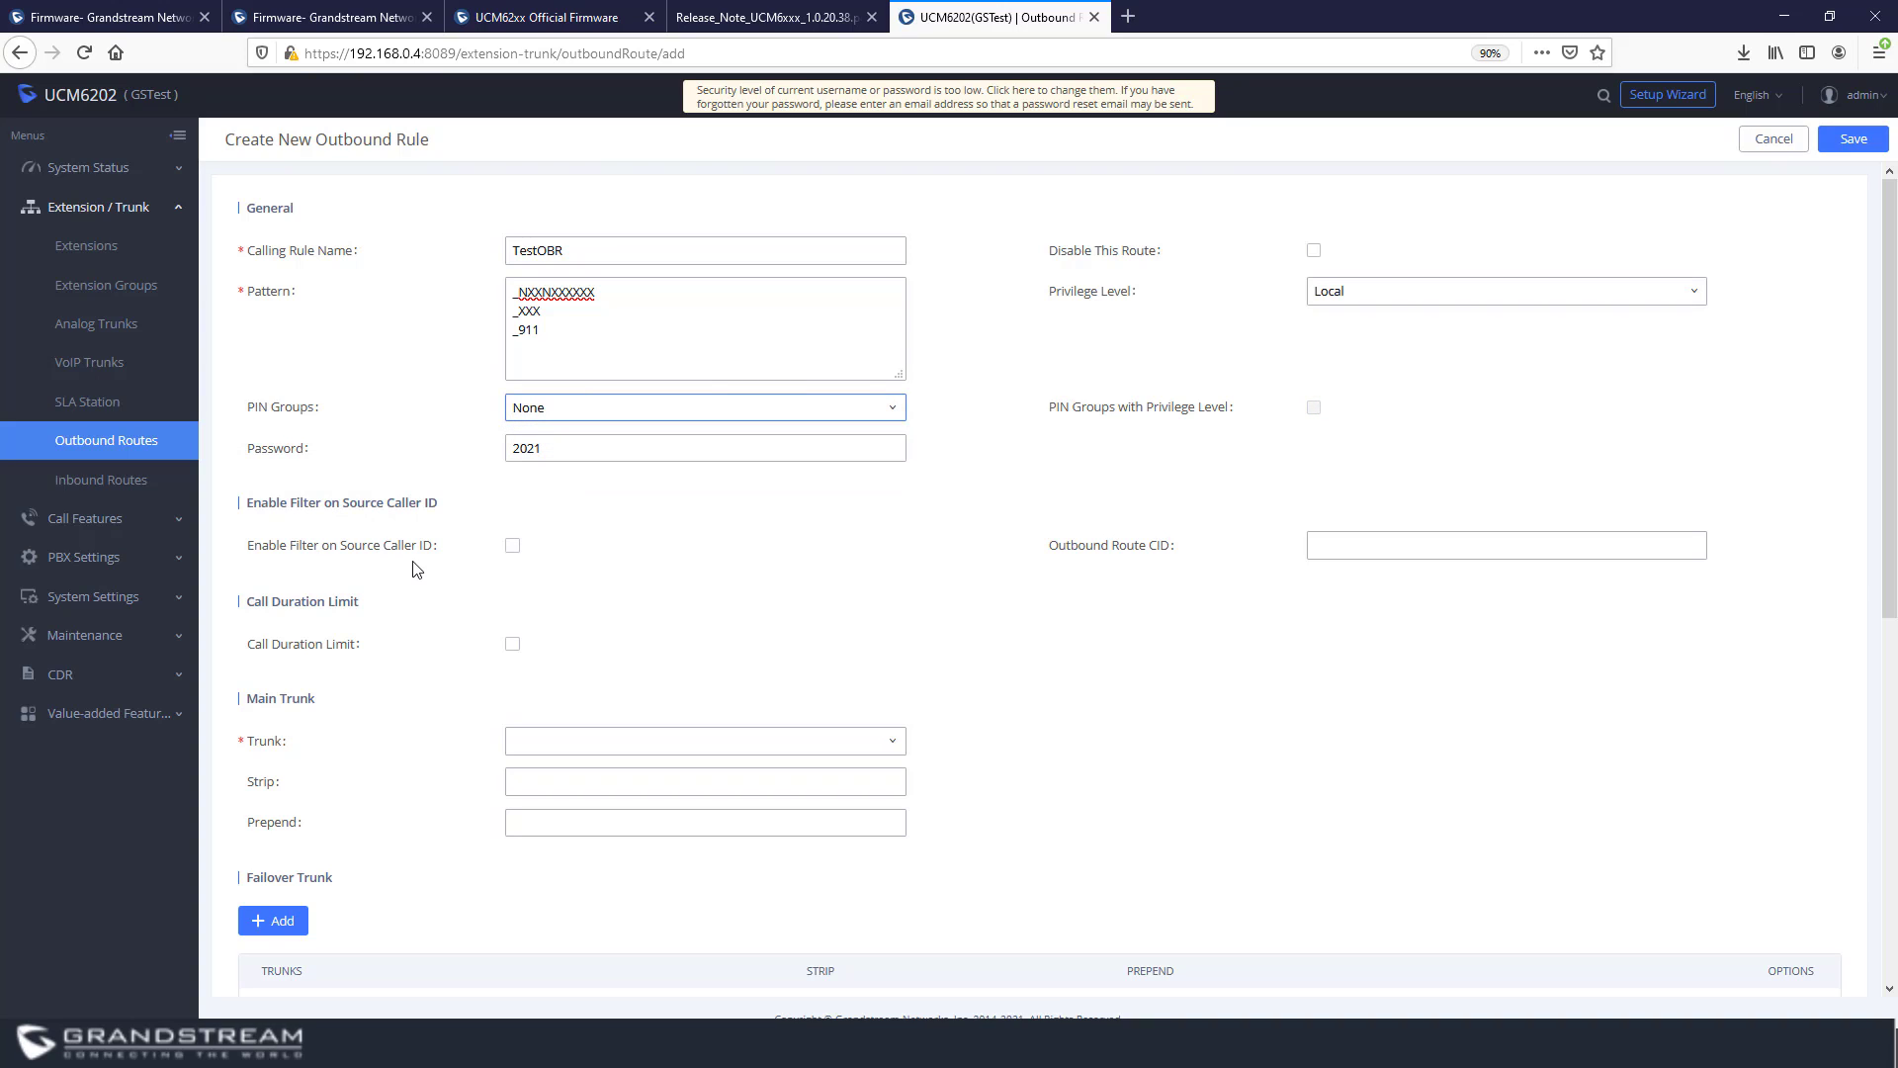
click(512, 546)
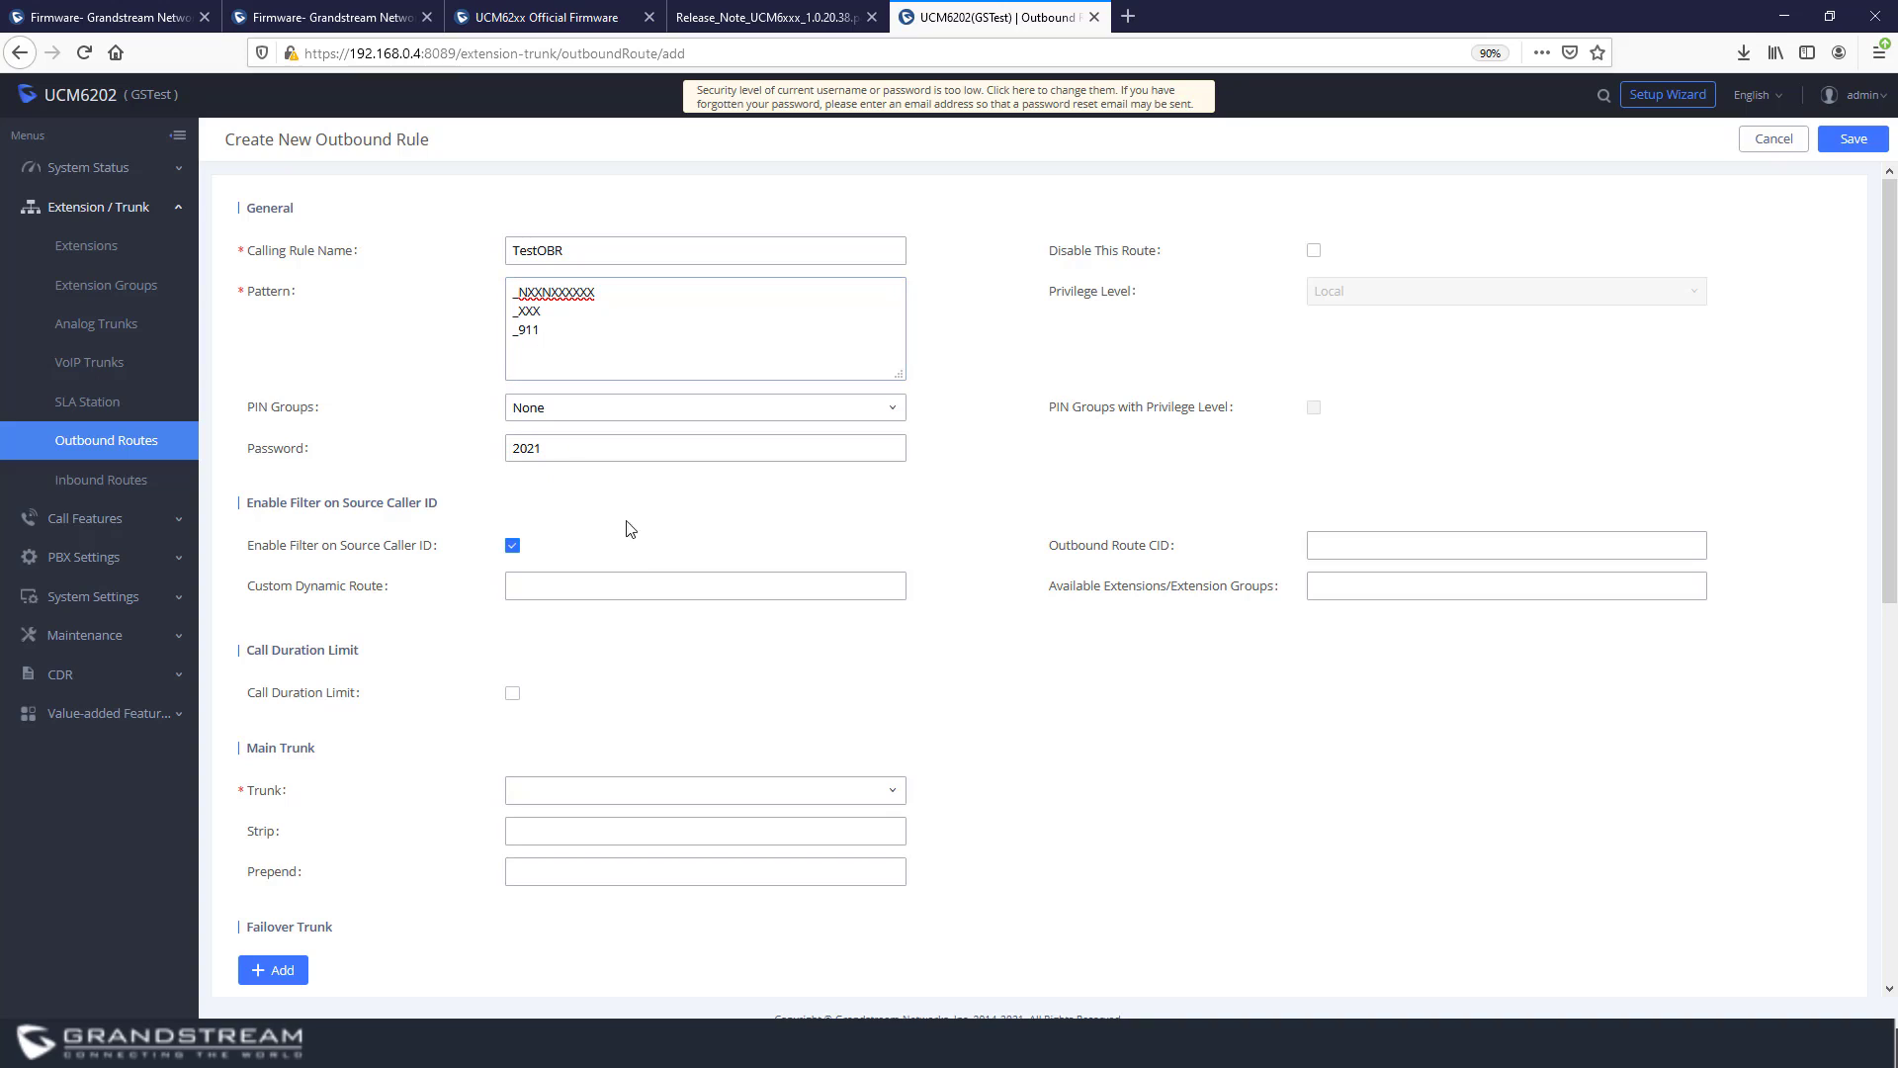
Allow only extensions 1026 and 1027 to use the TestOBR route
click(1364, 582)
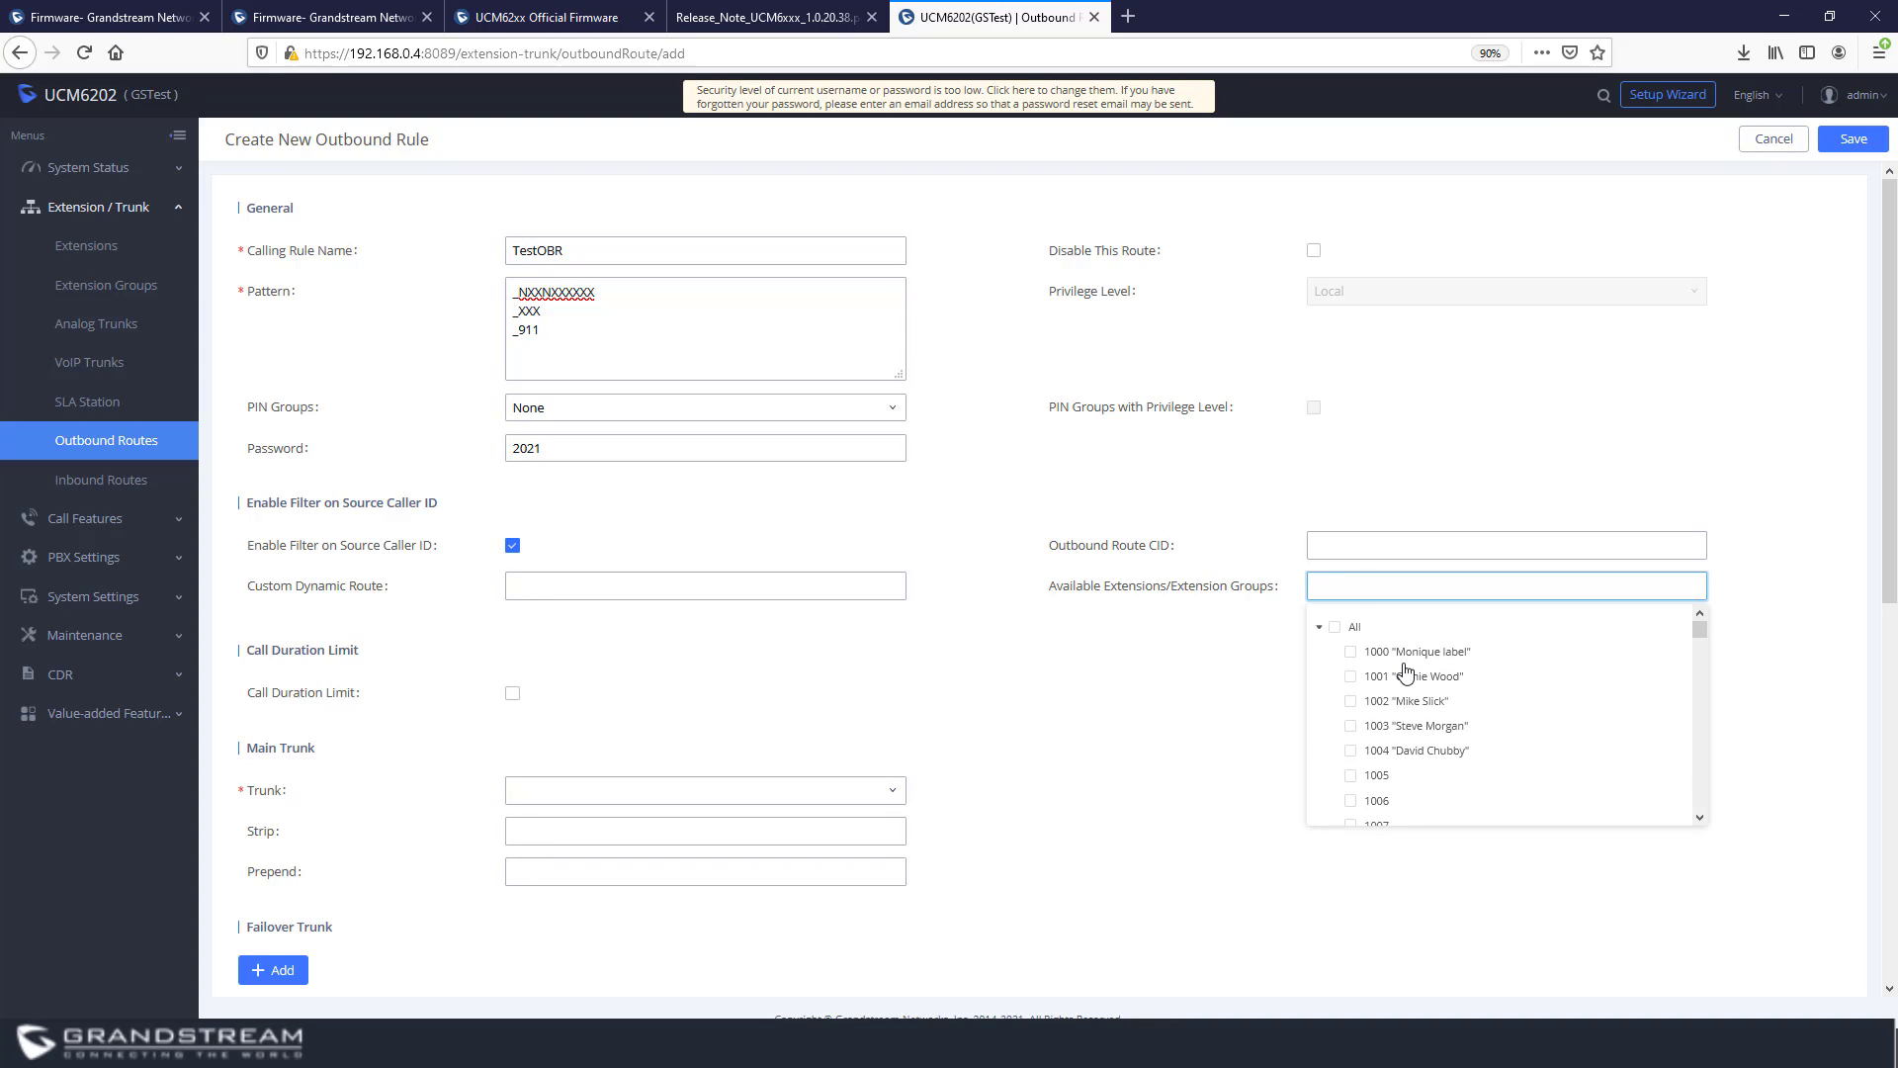
scroll(1406, 667, down, 3)
scroll(1406, 669, down, 6)
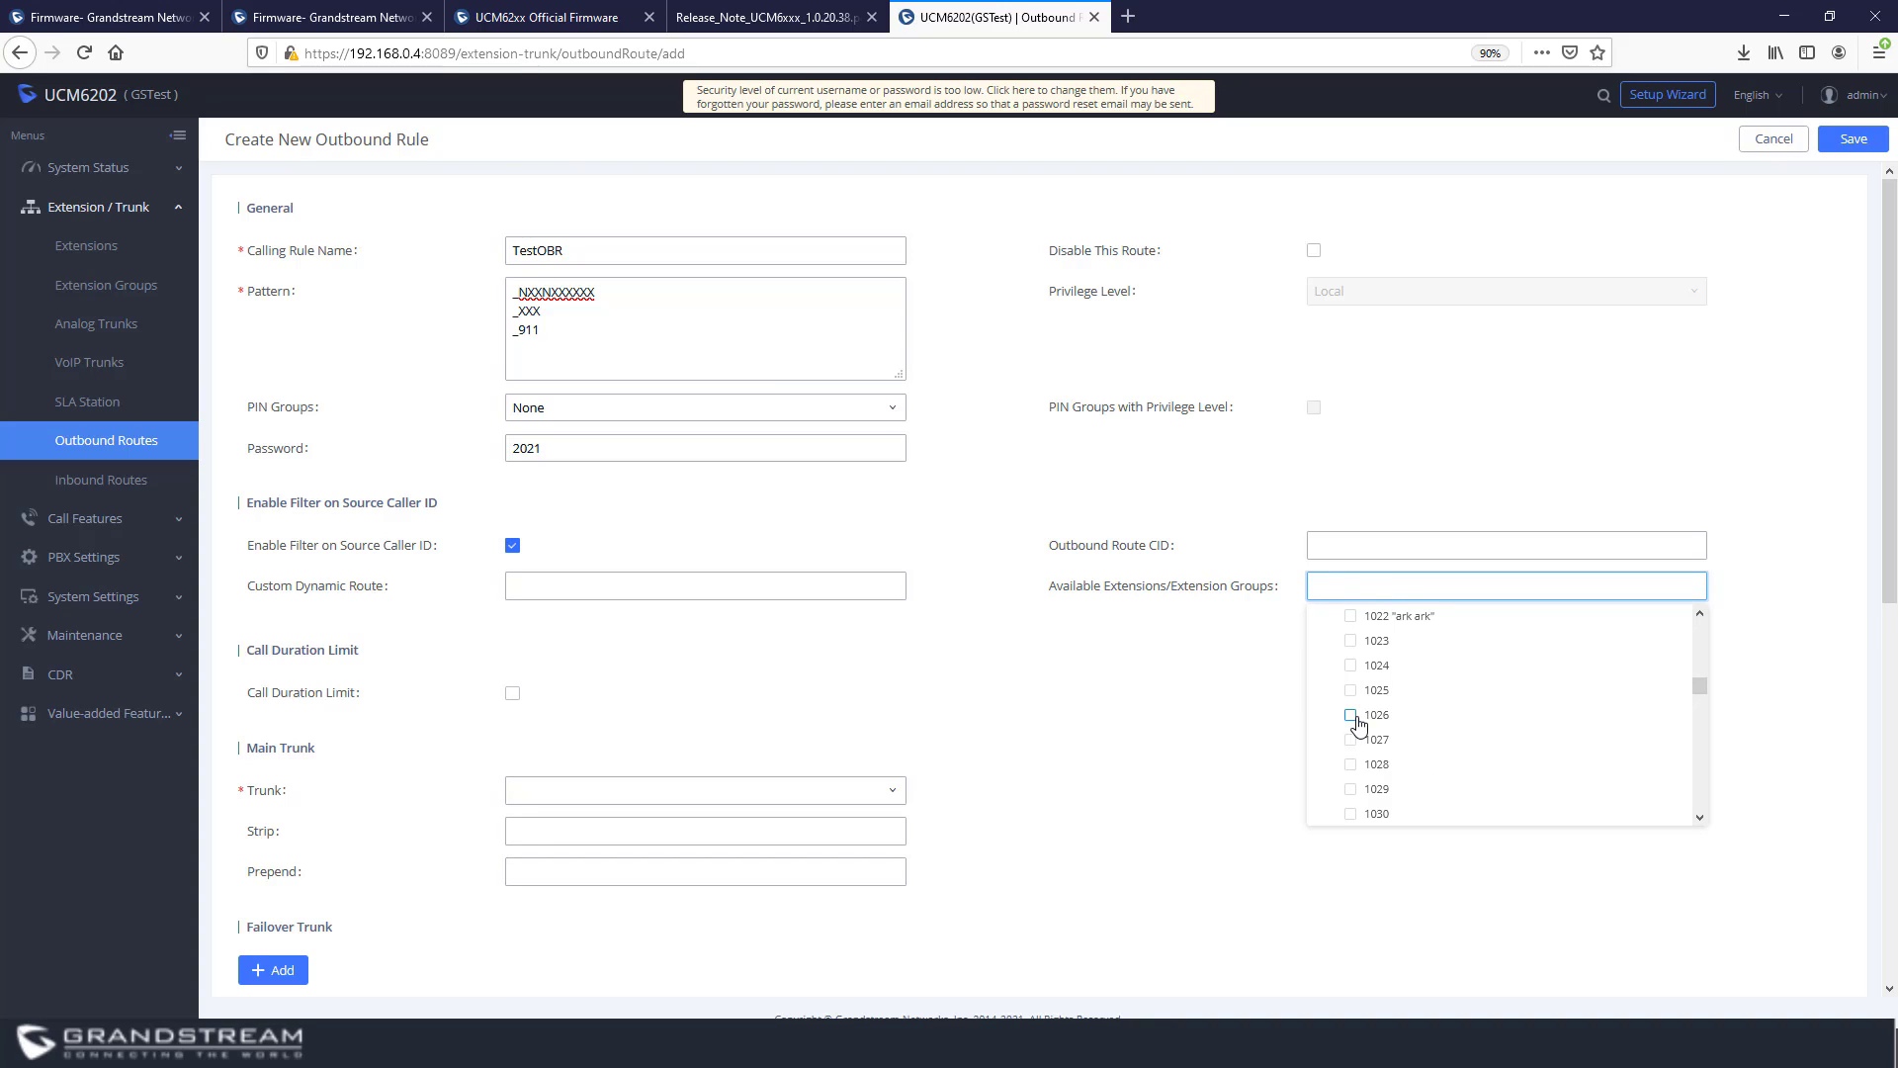
click(1353, 716)
click(1350, 742)
click(1208, 700)
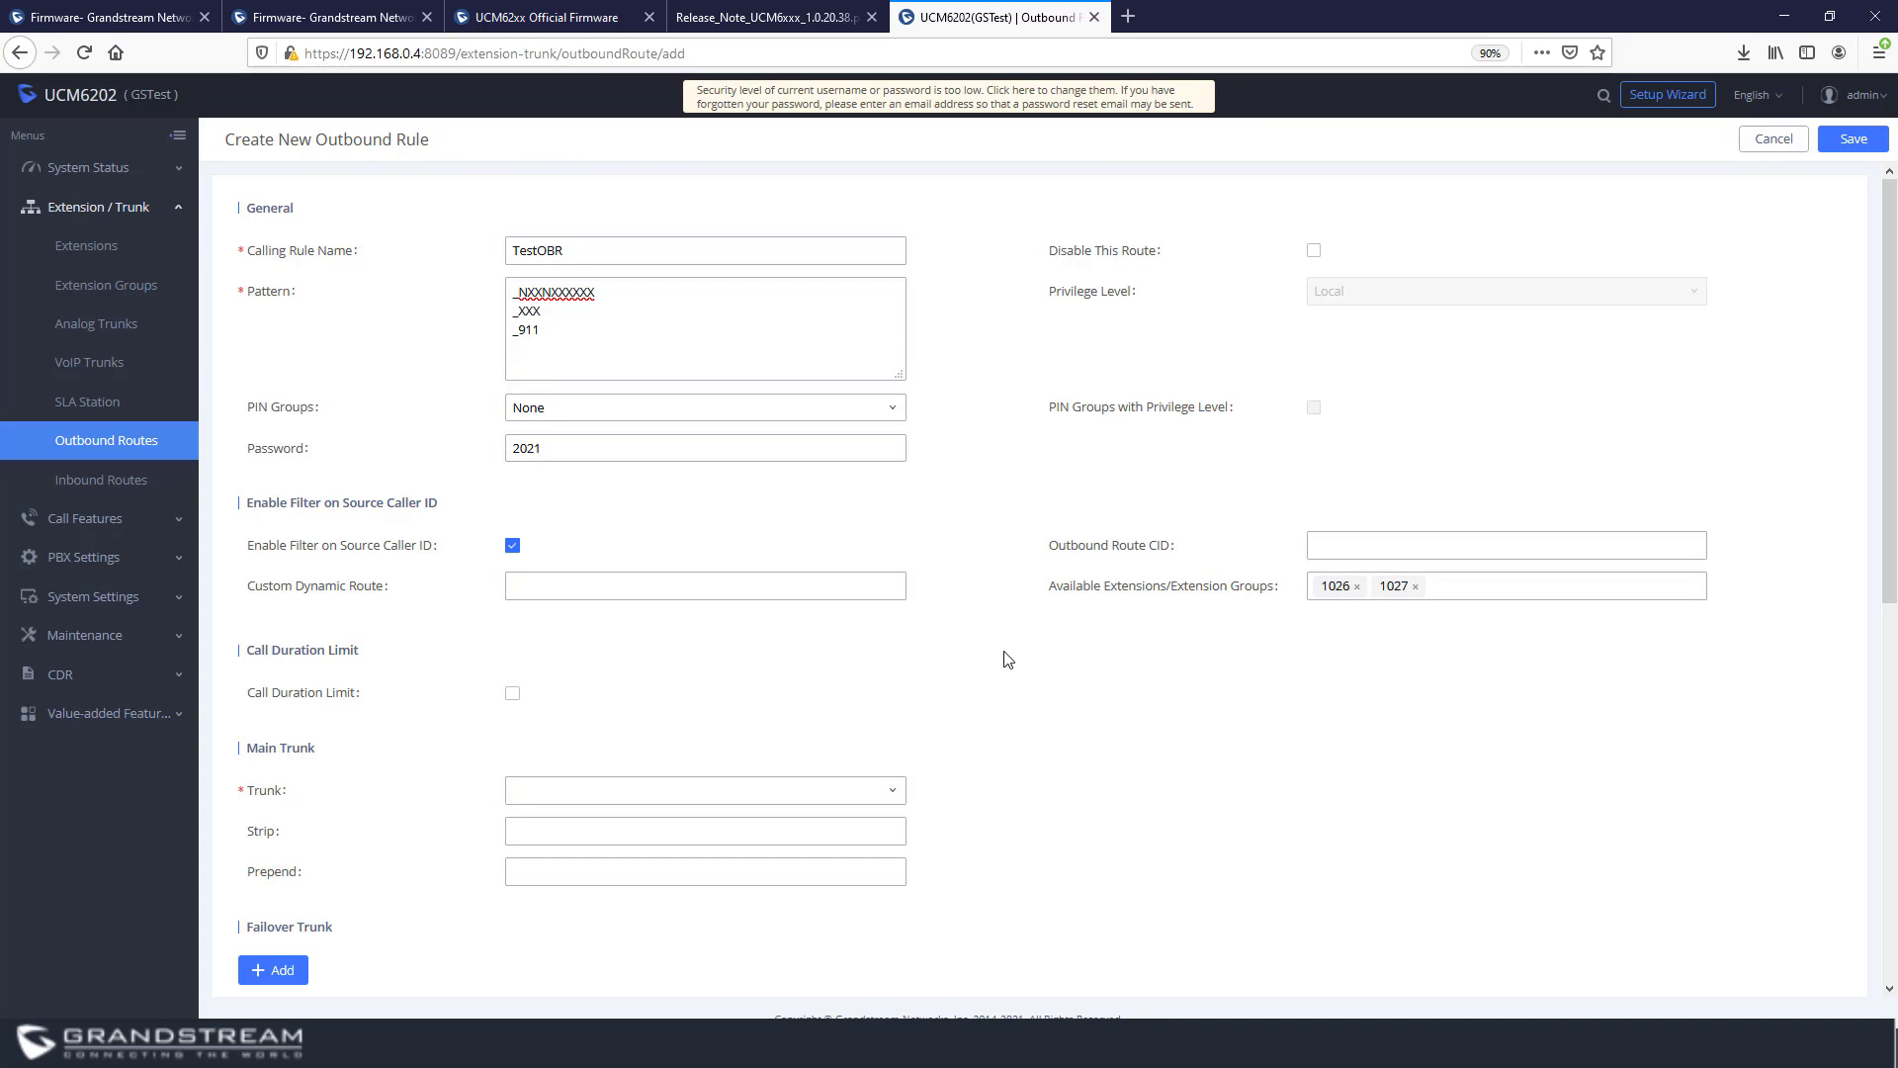
Choose SIPTrunks -- Boston as the trunk and save TestOBR
click(736, 794)
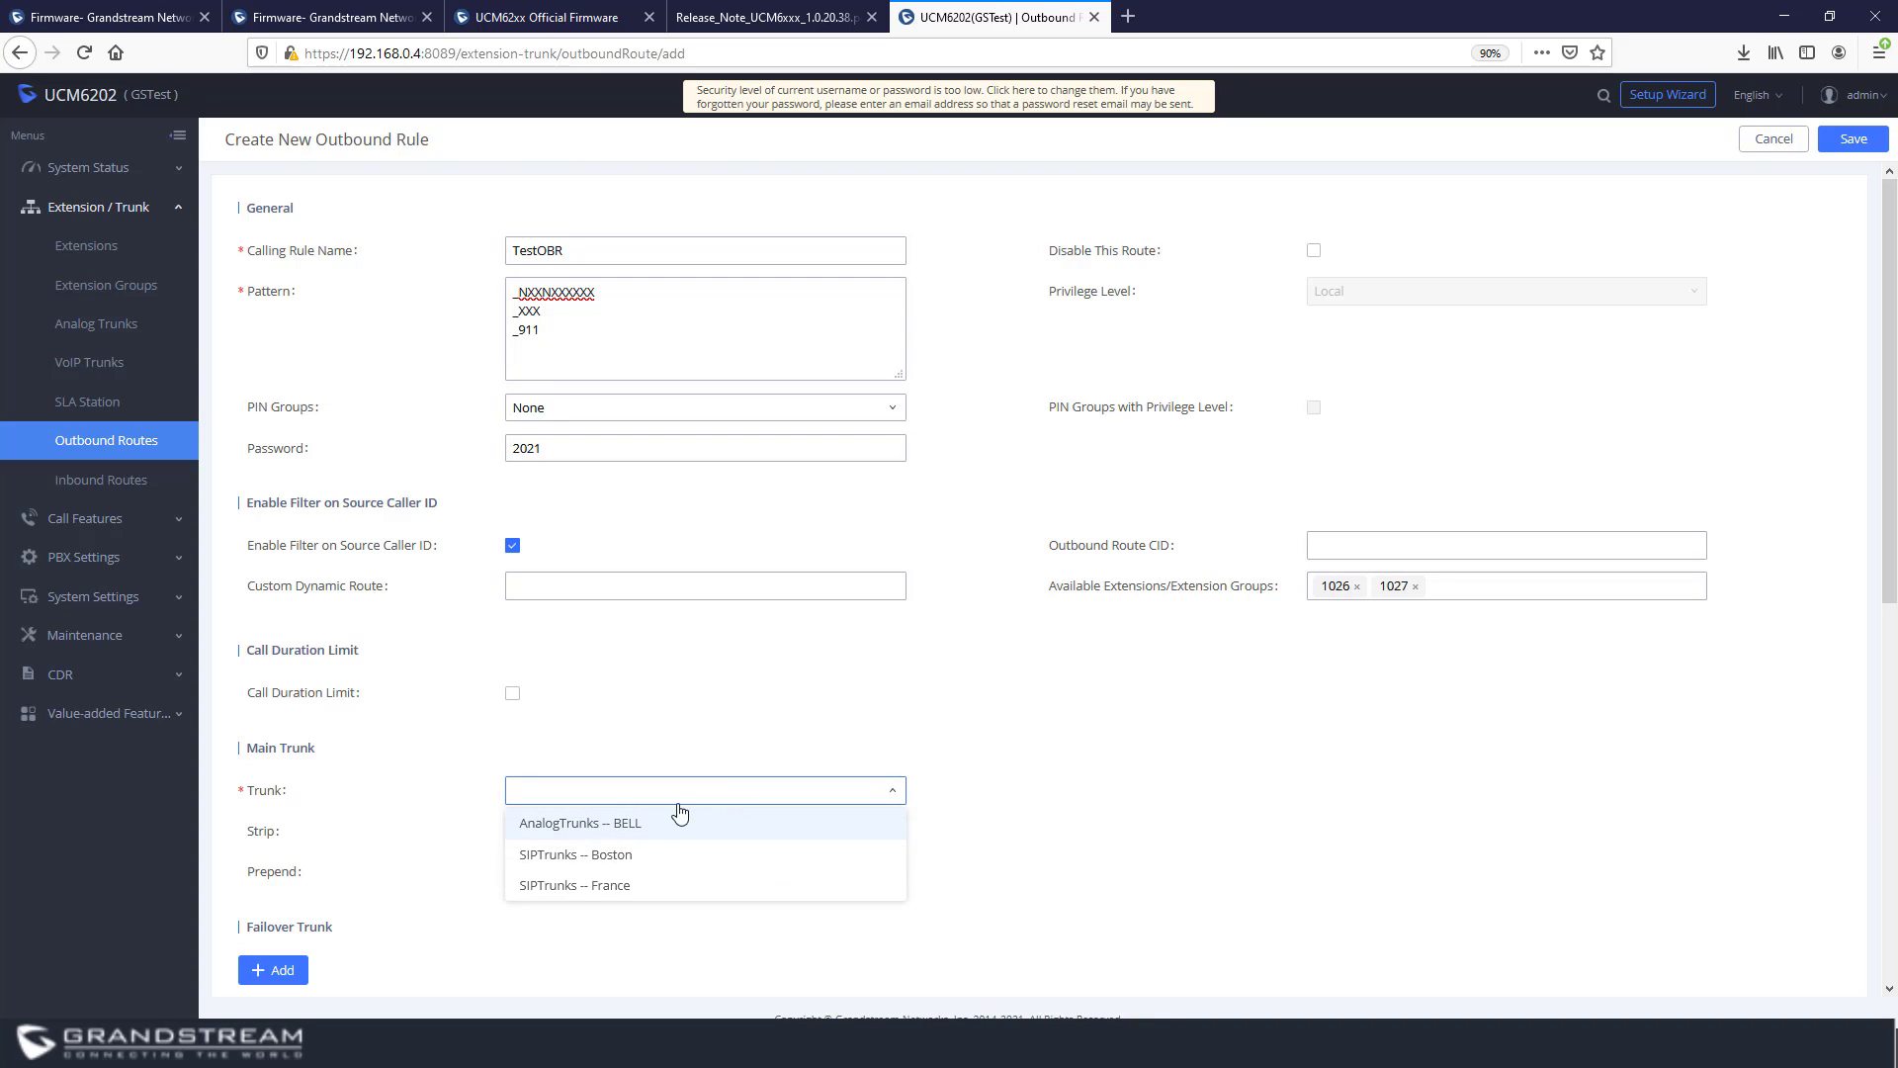
click(623, 854)
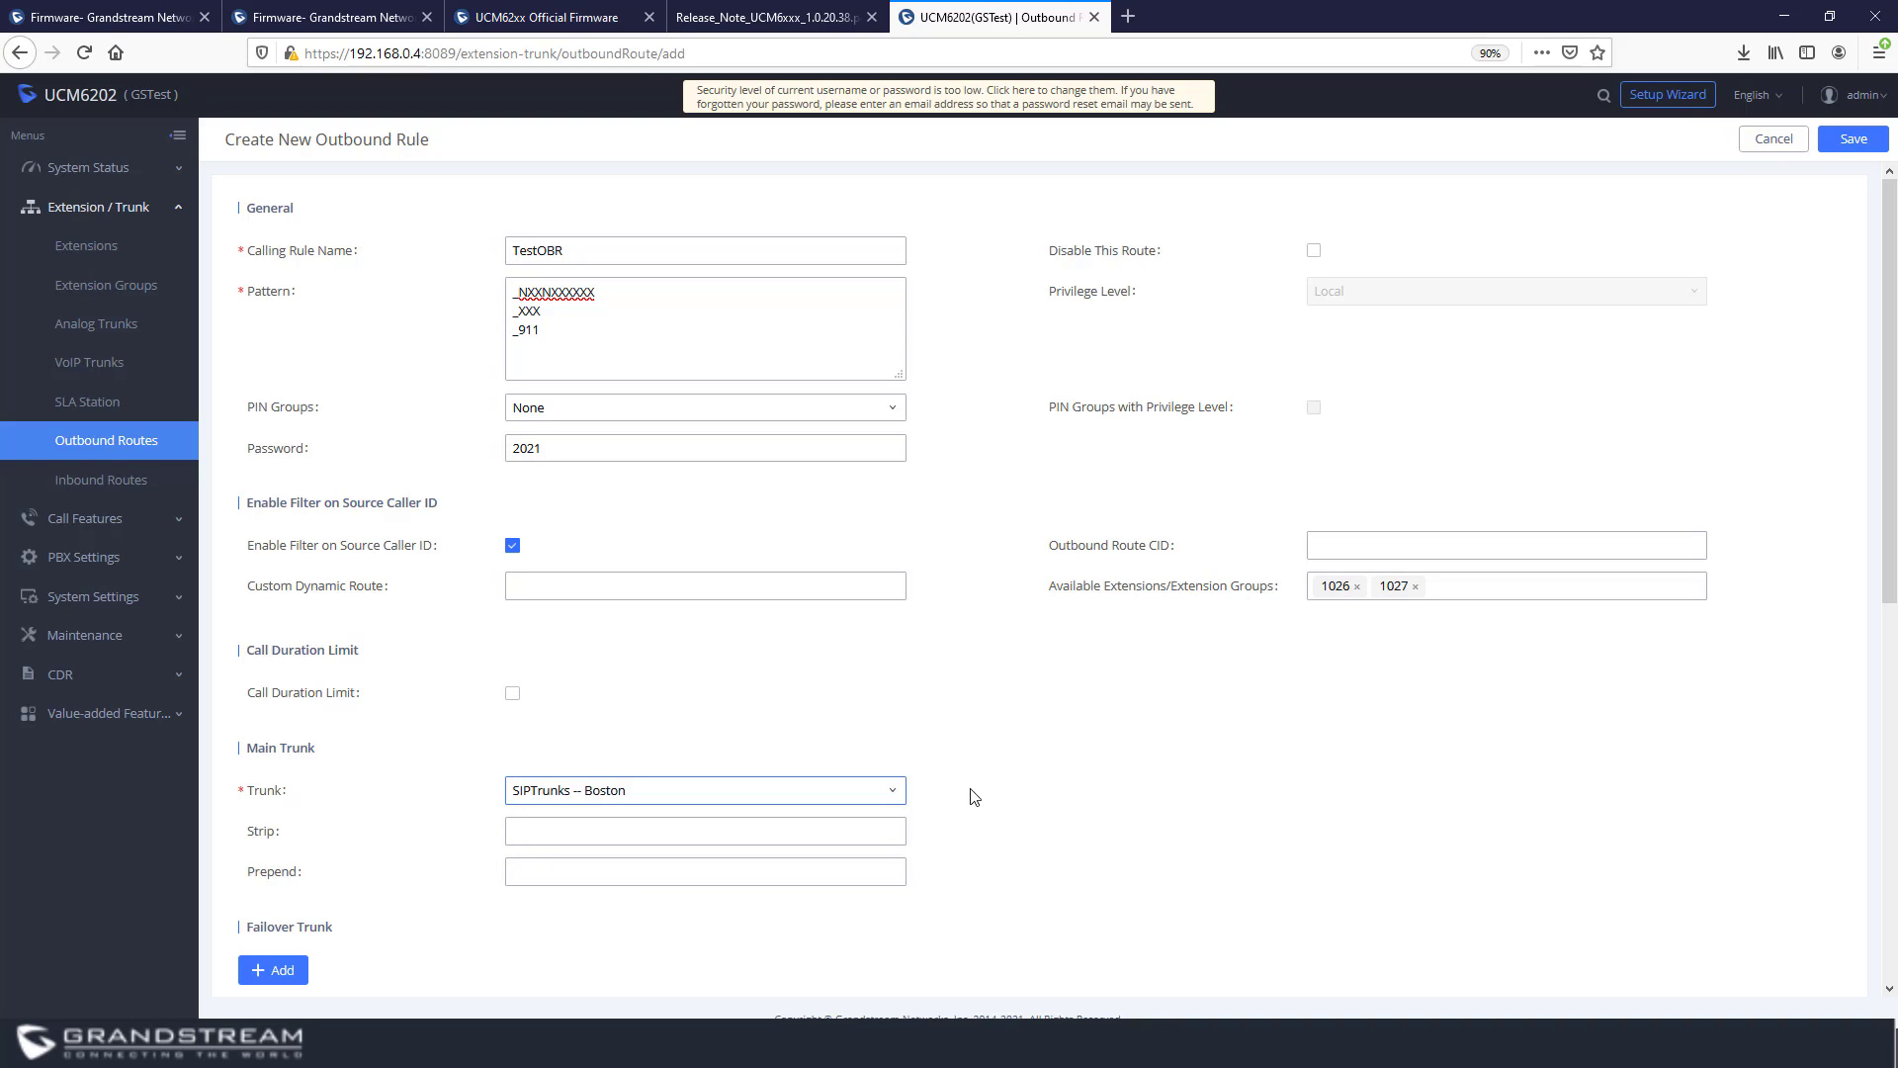
click(1863, 143)
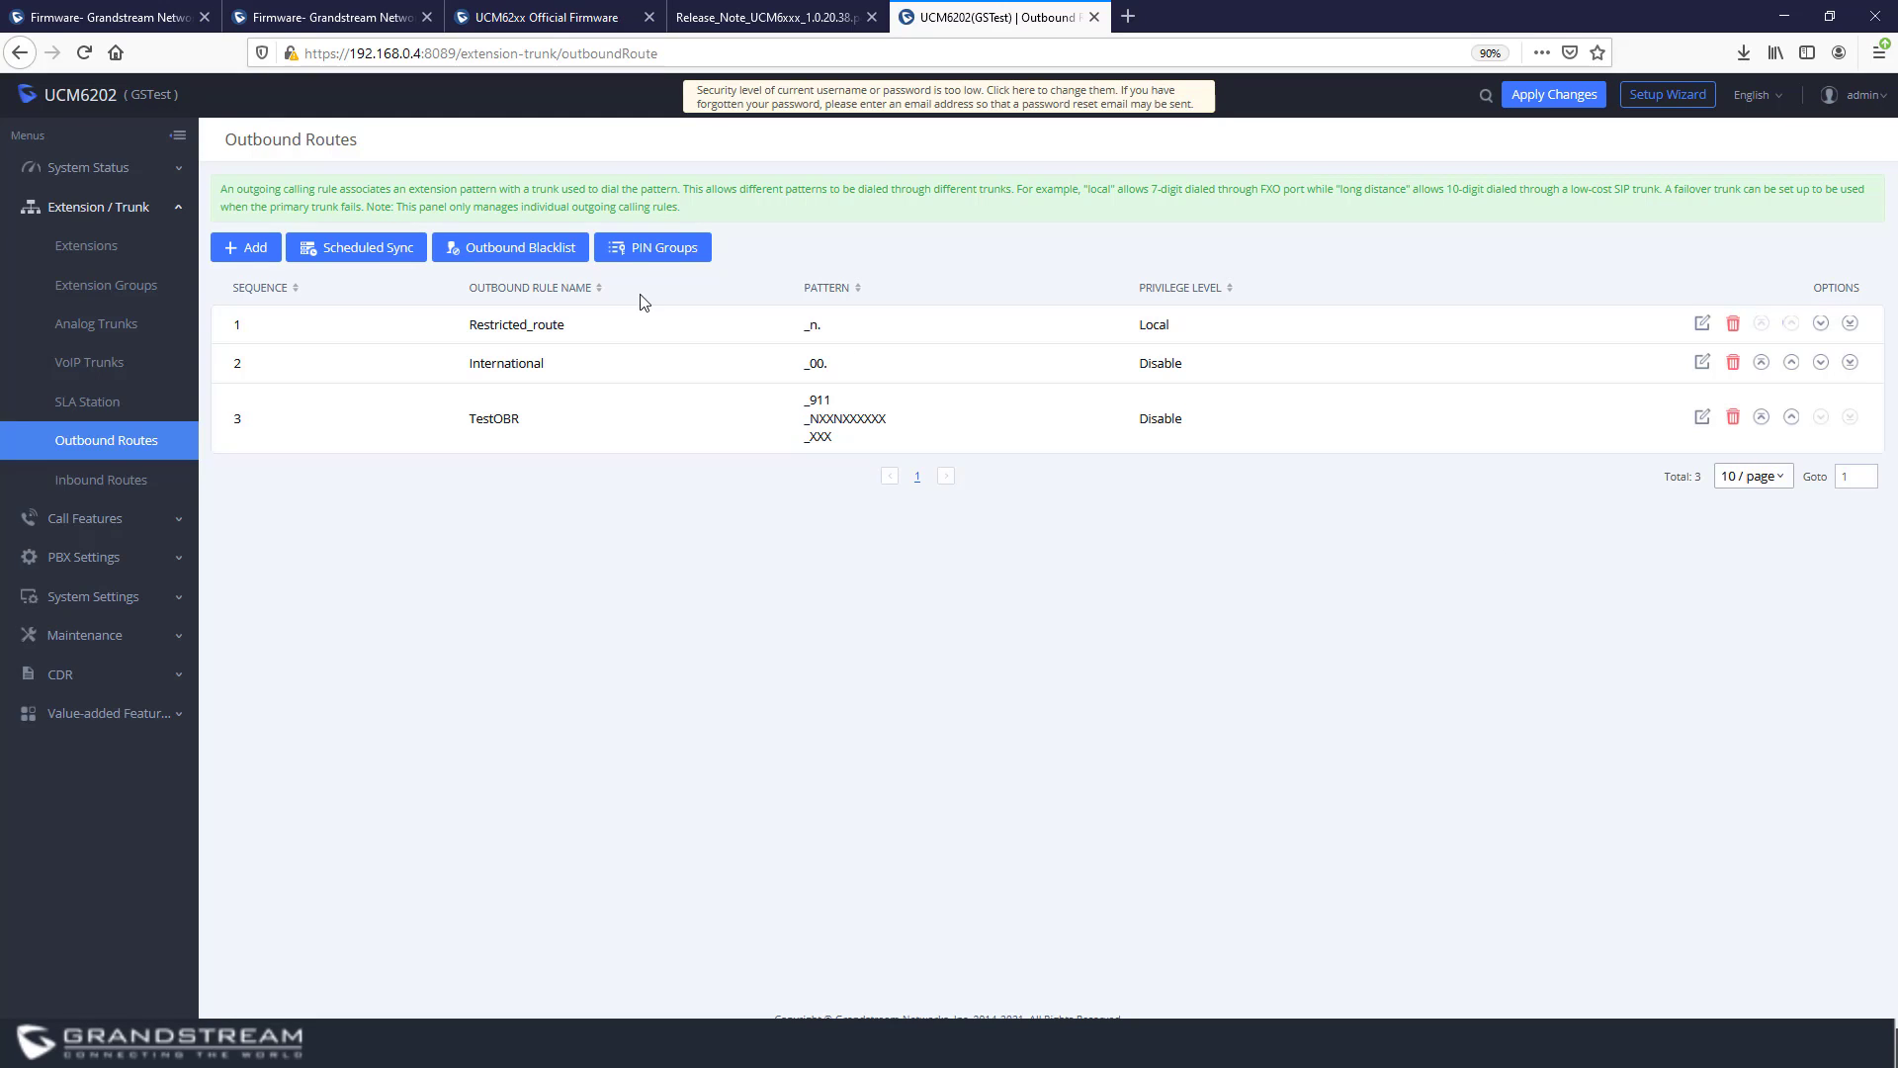
Open the Sales PIN group for editing from PIN Groups
click(662, 256)
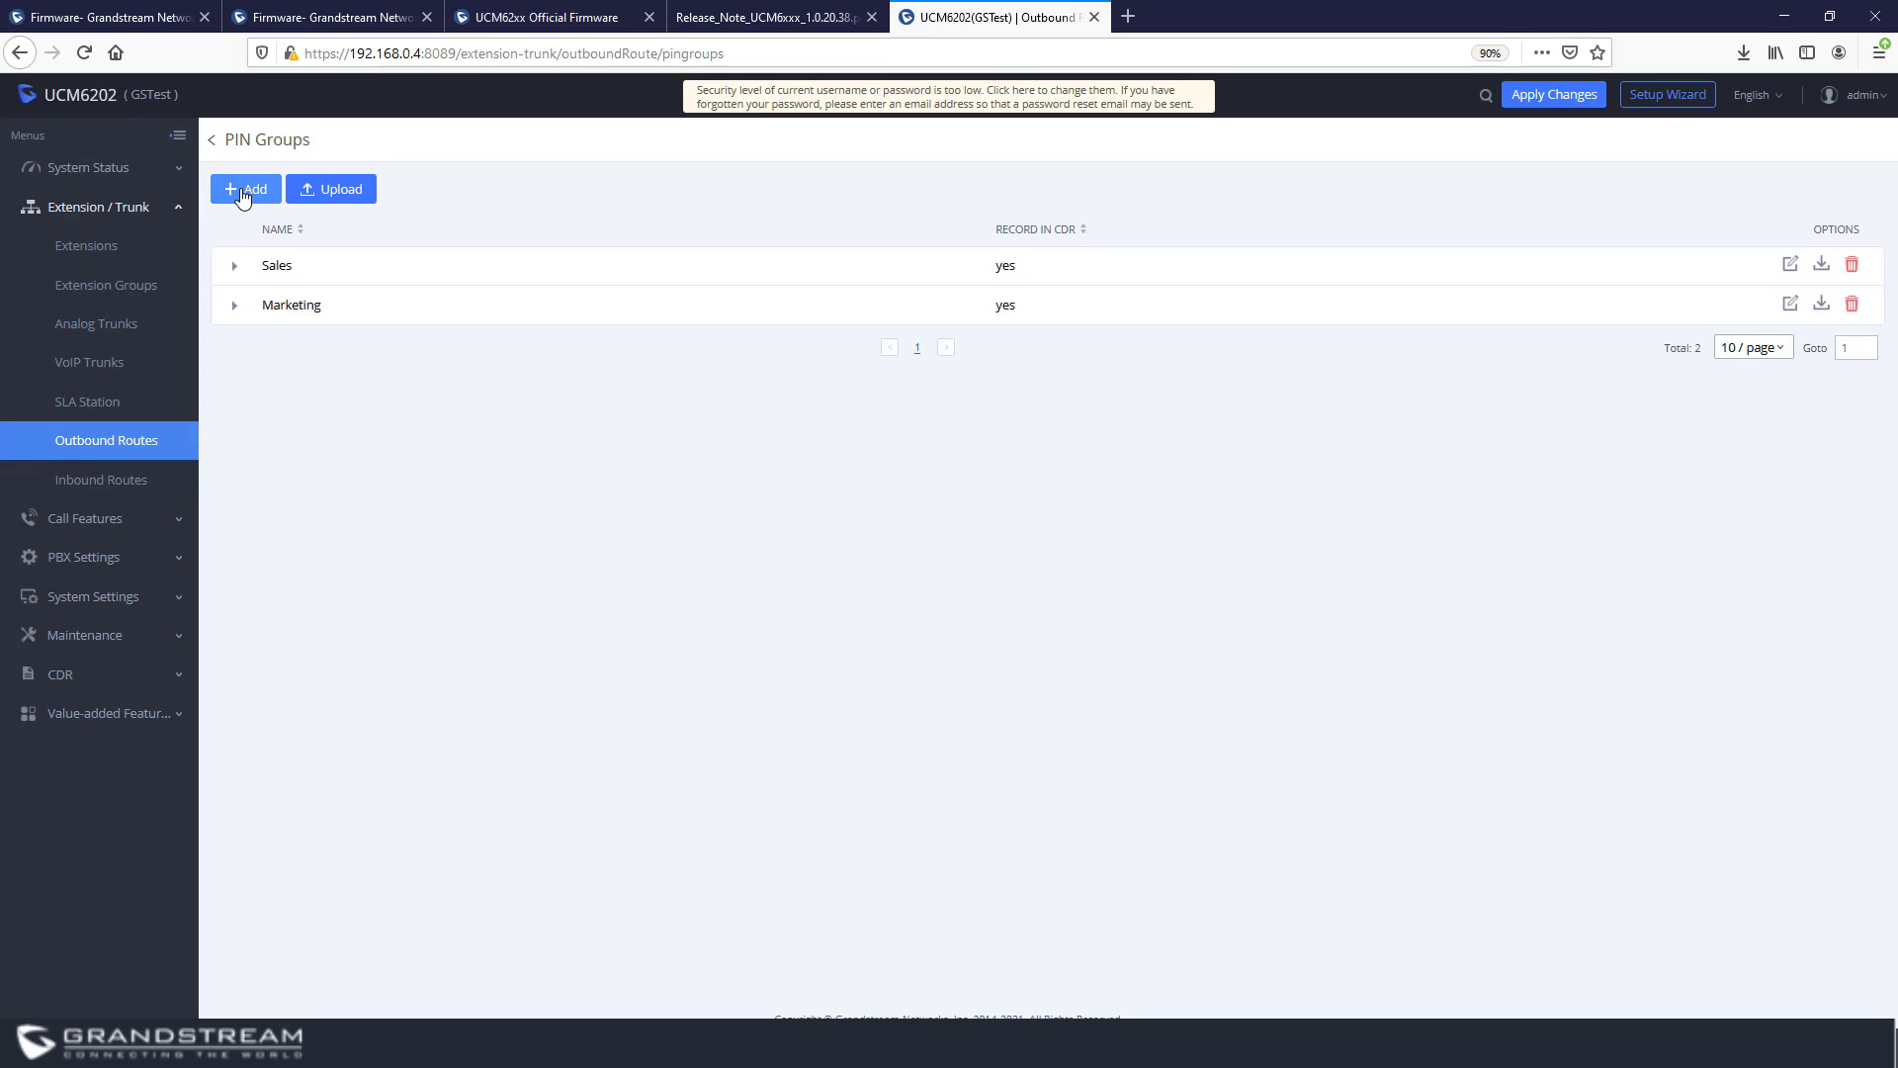
click(1791, 267)
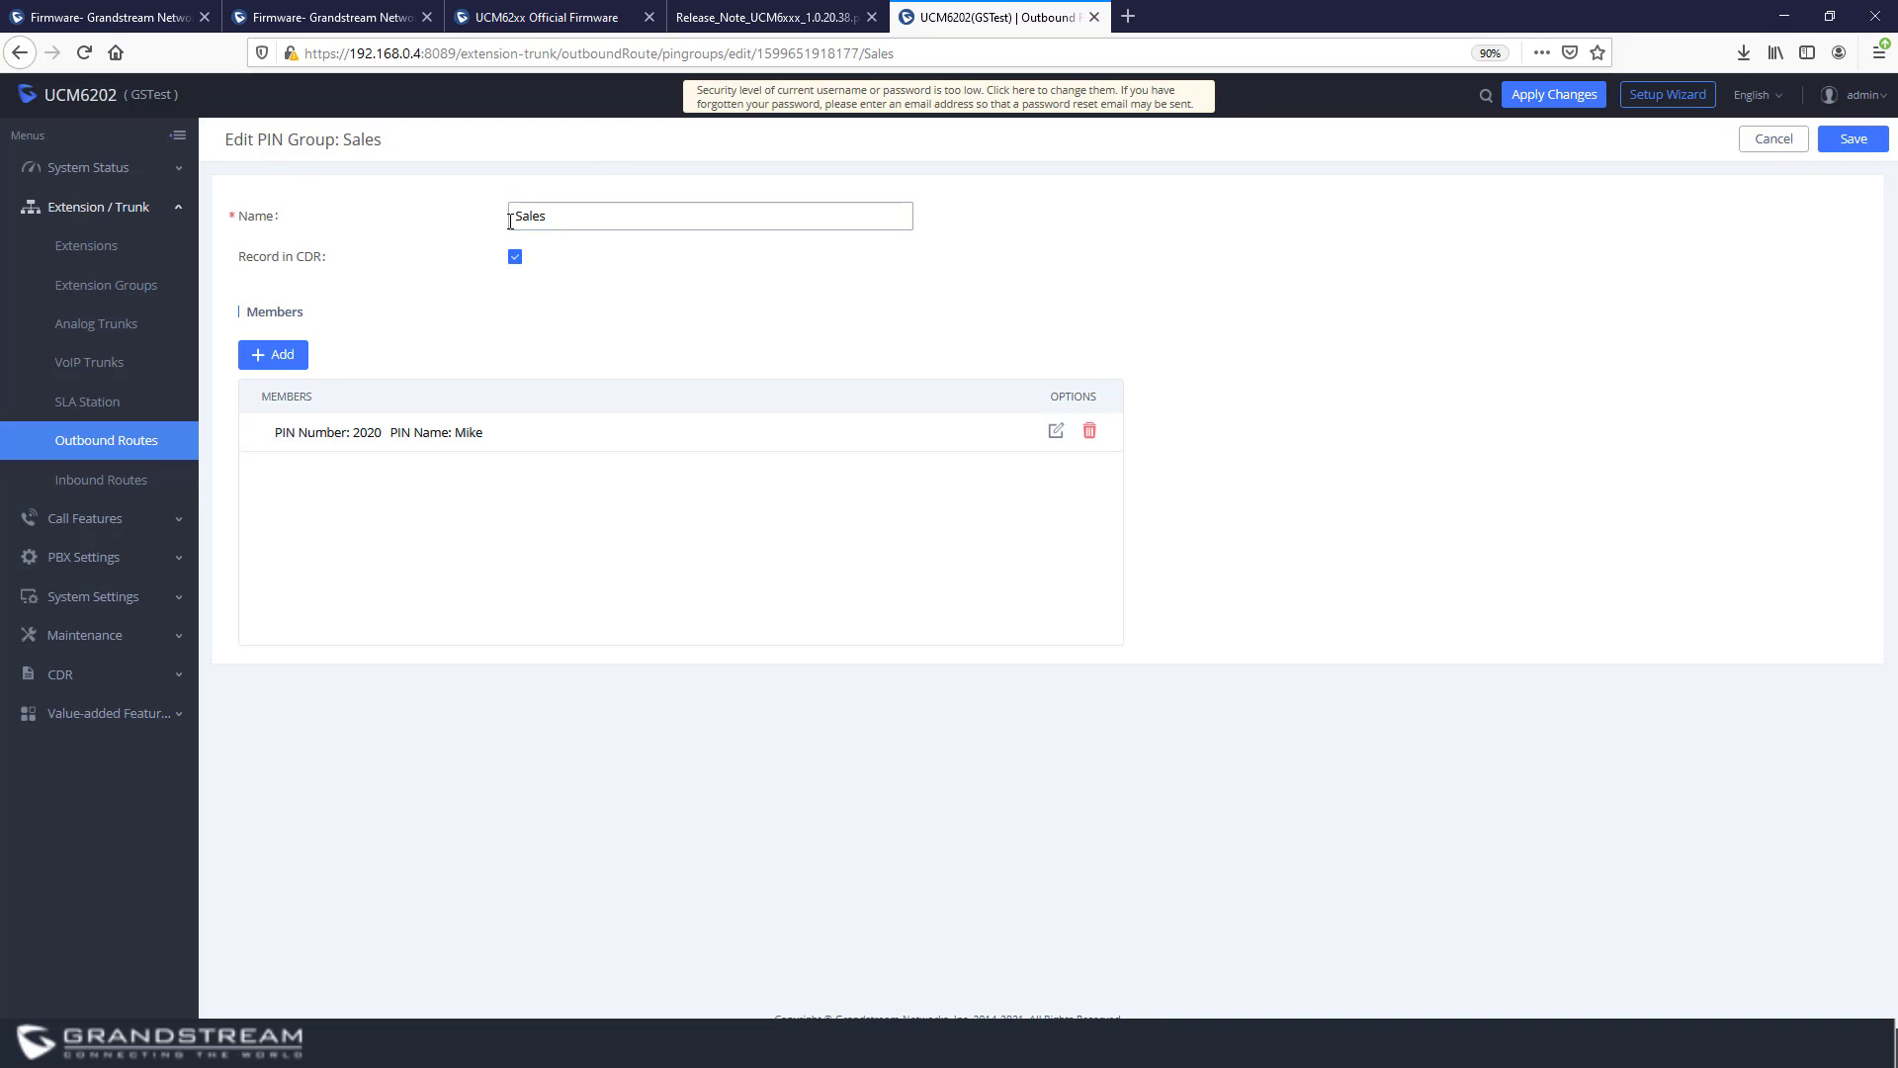
click(275, 362)
Add a second member with its PIN number and name, and save the Sales group
click(681, 358)
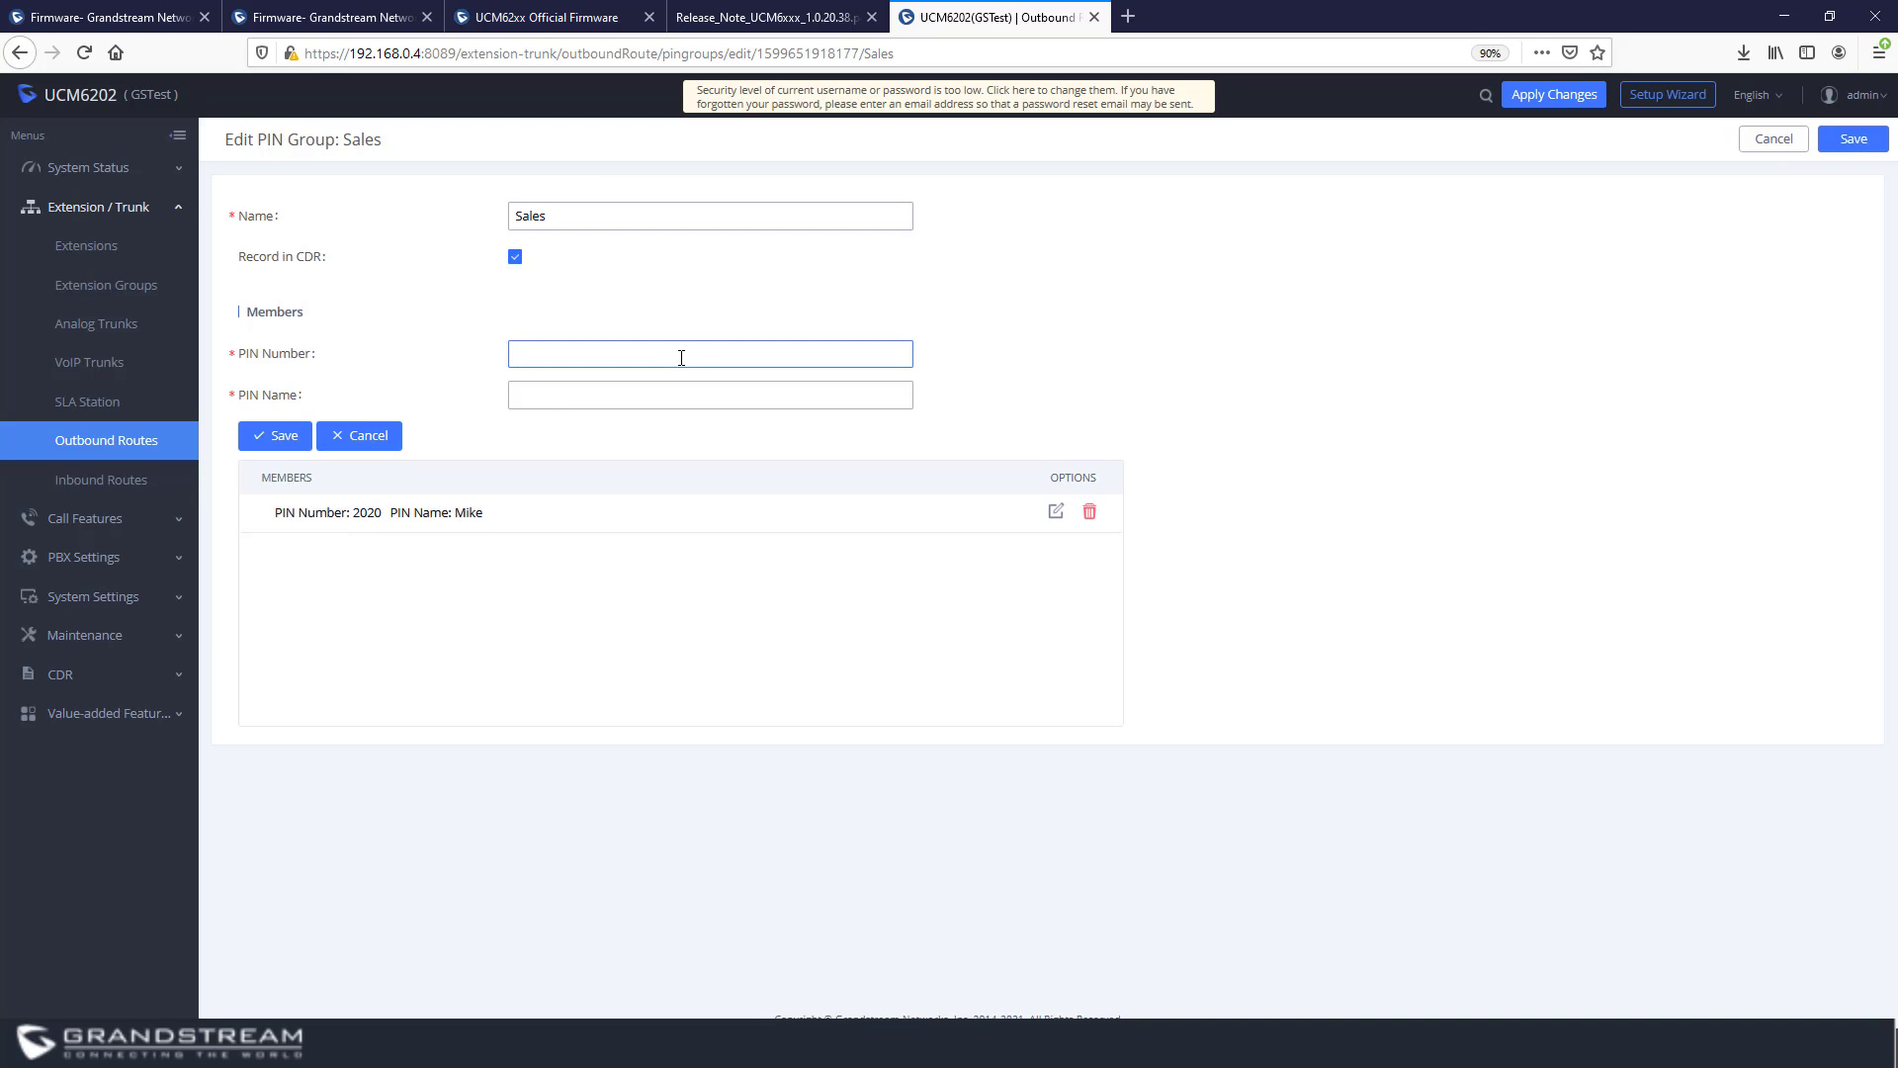
key(Tab)
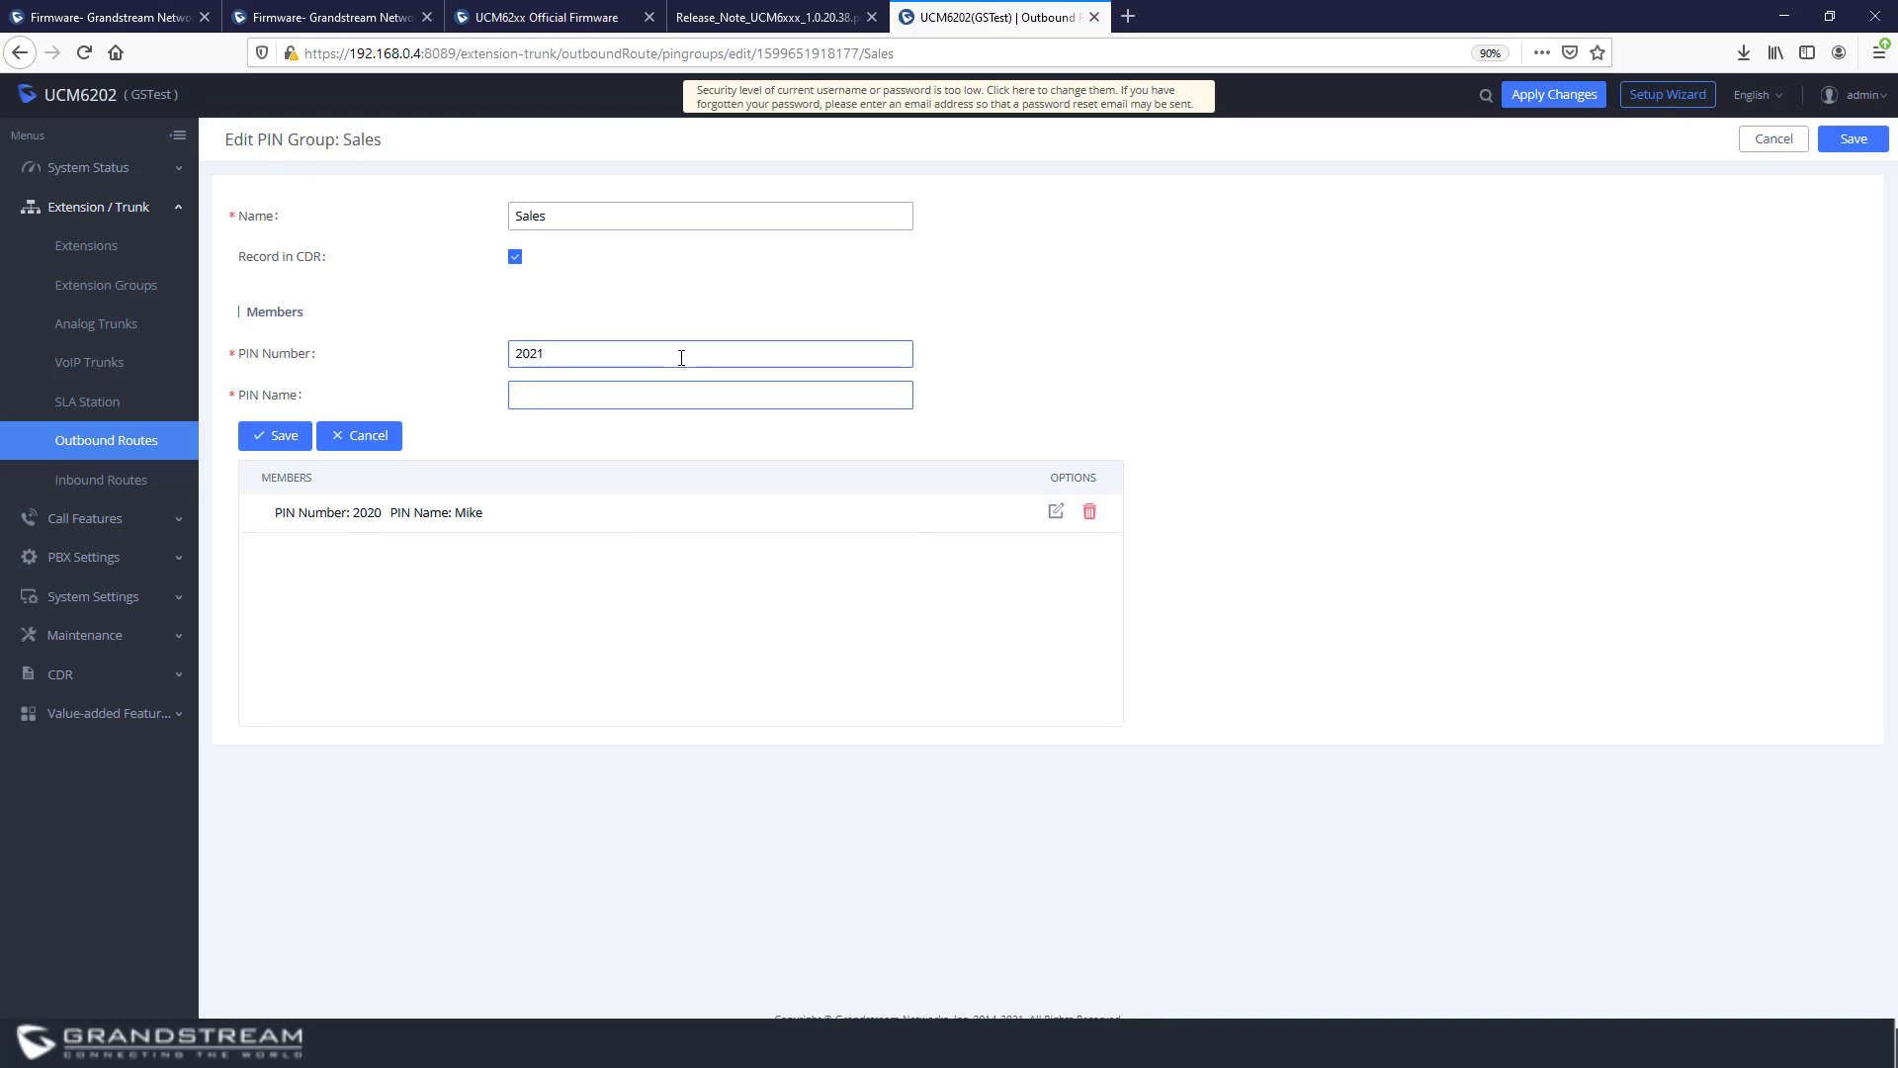
text(Sara)
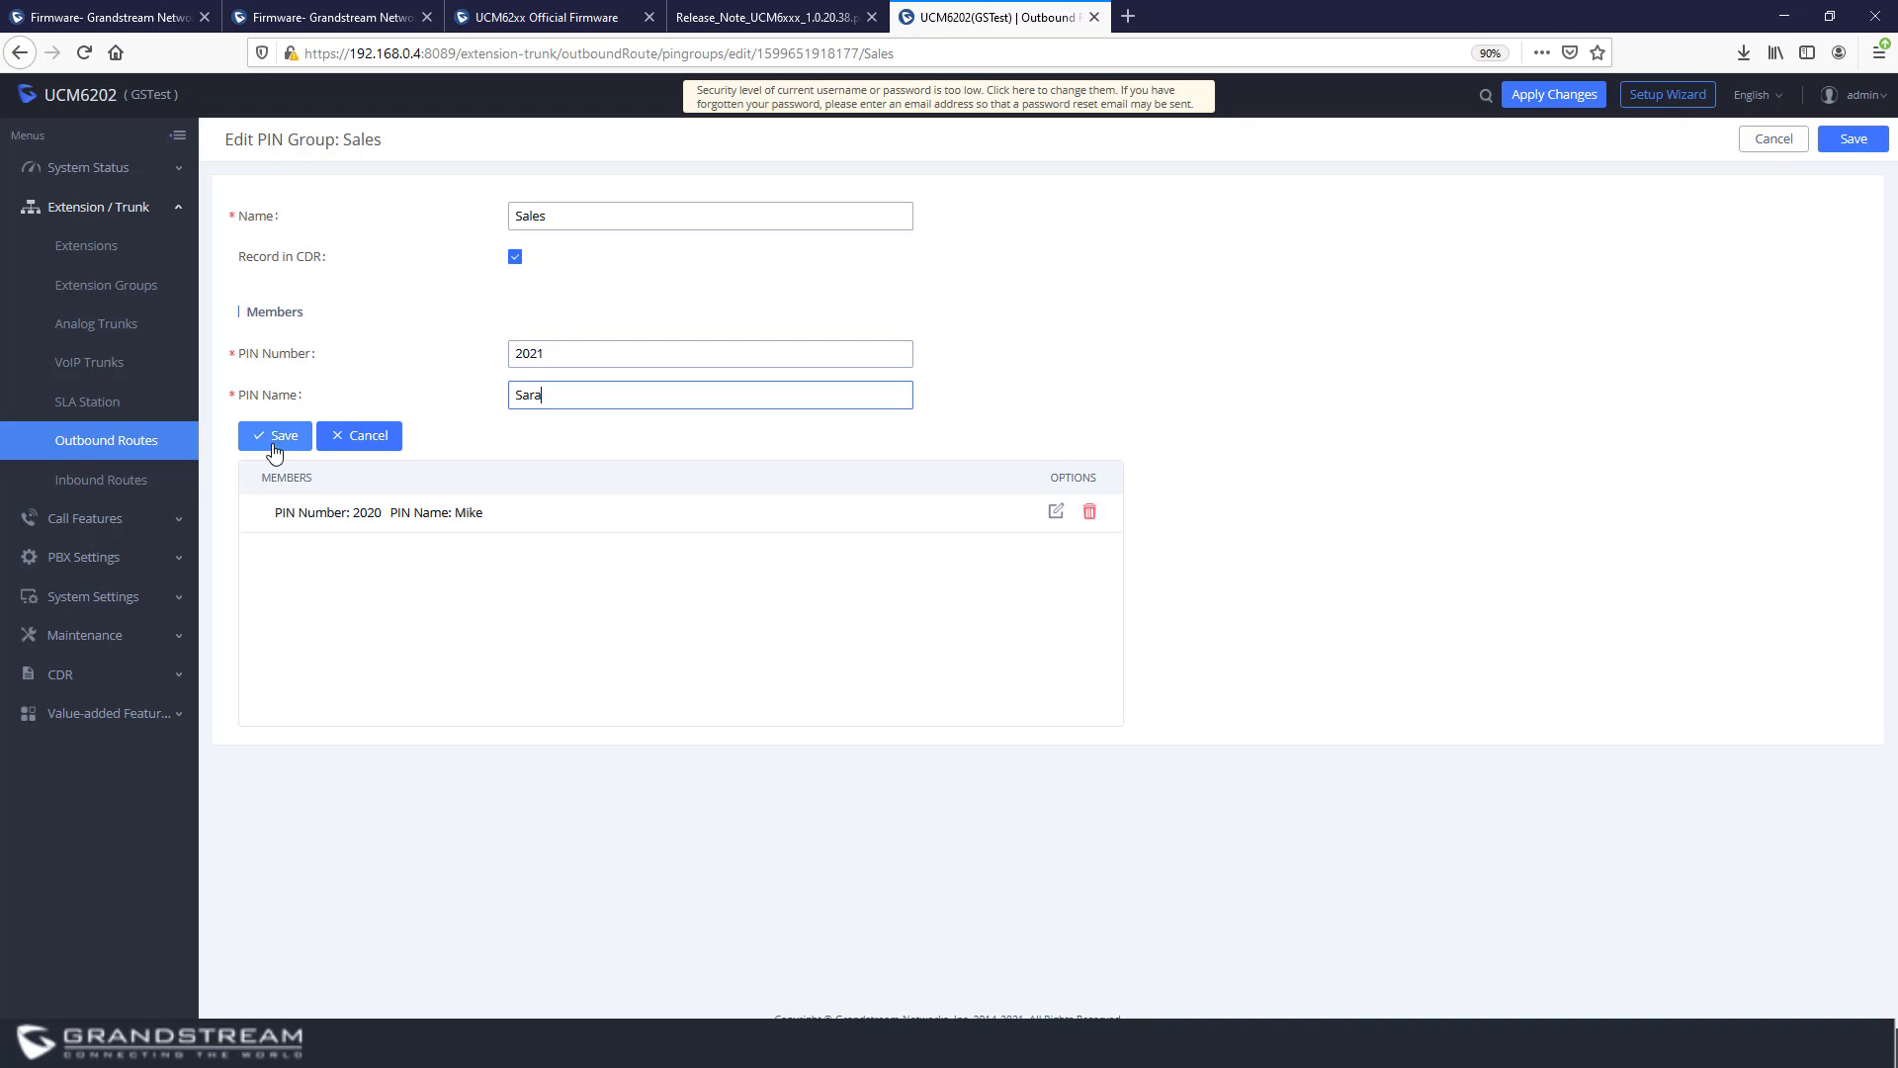
click(279, 437)
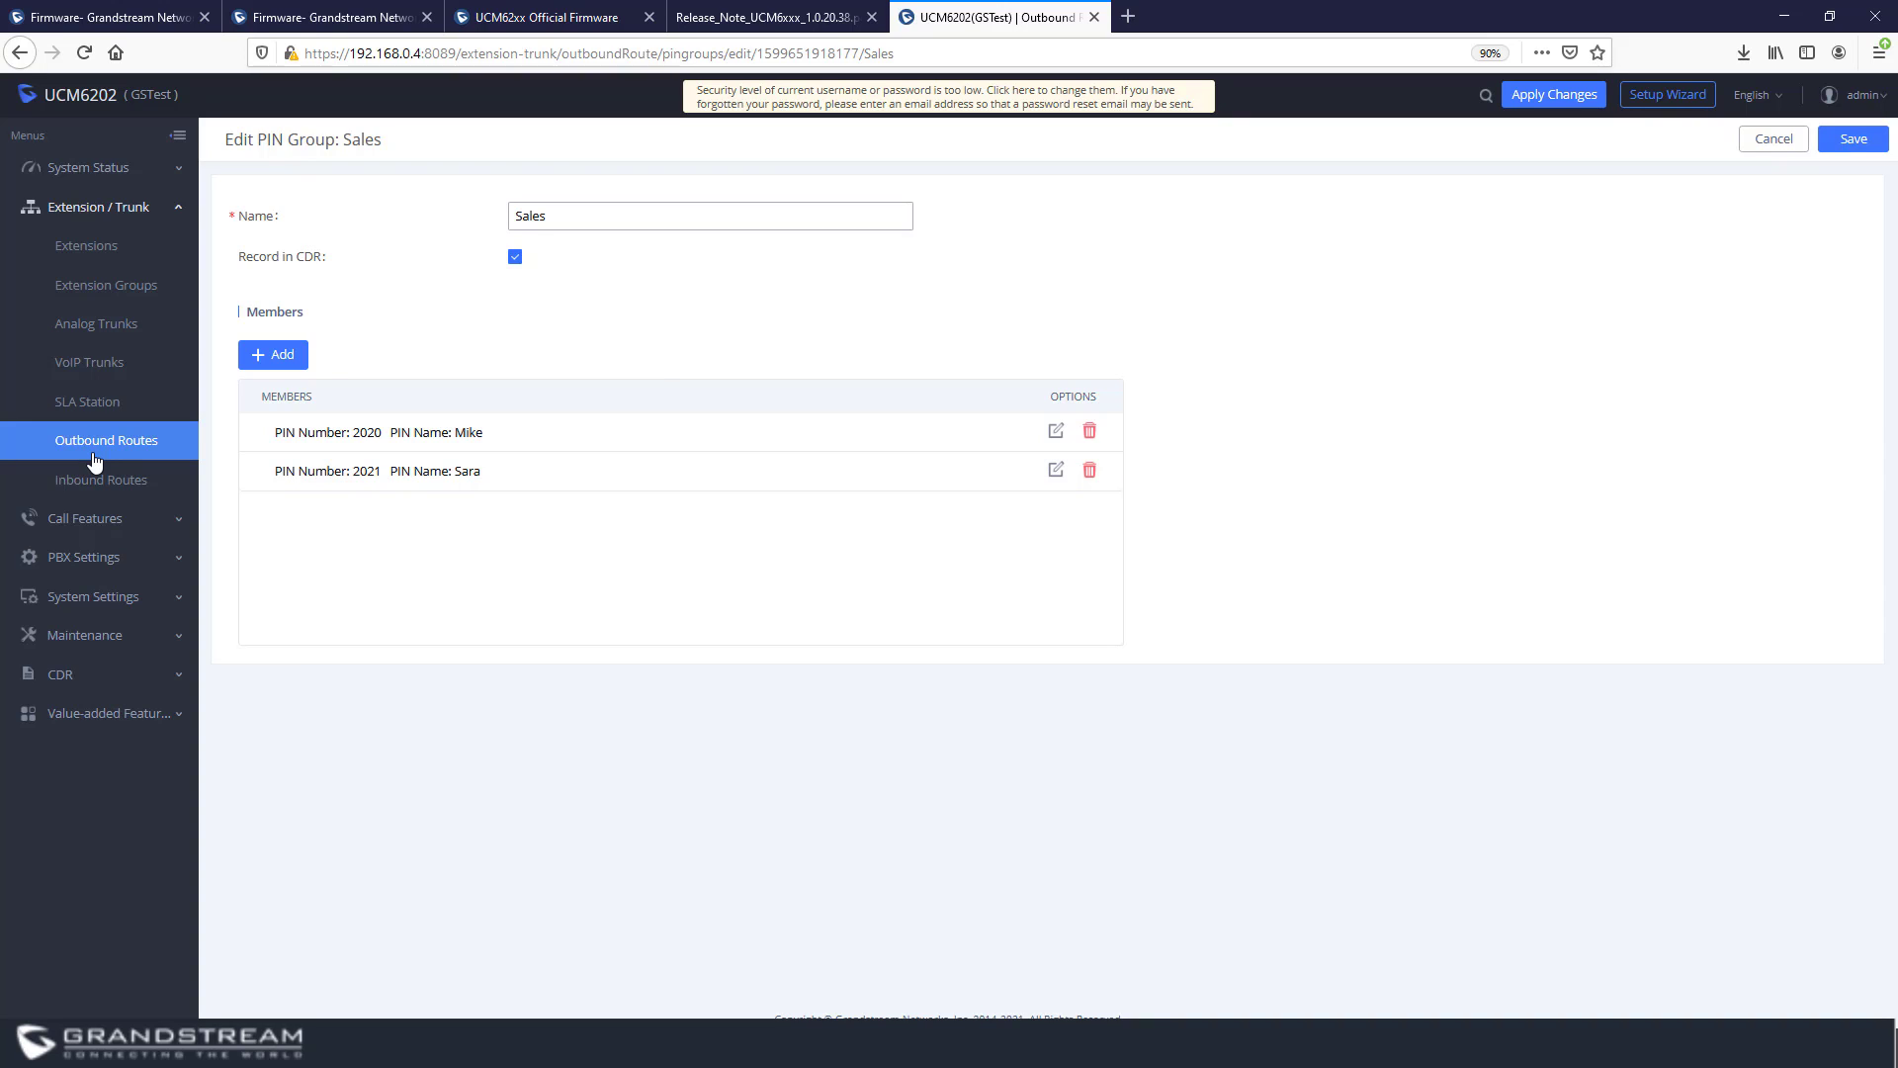
click(564, 228)
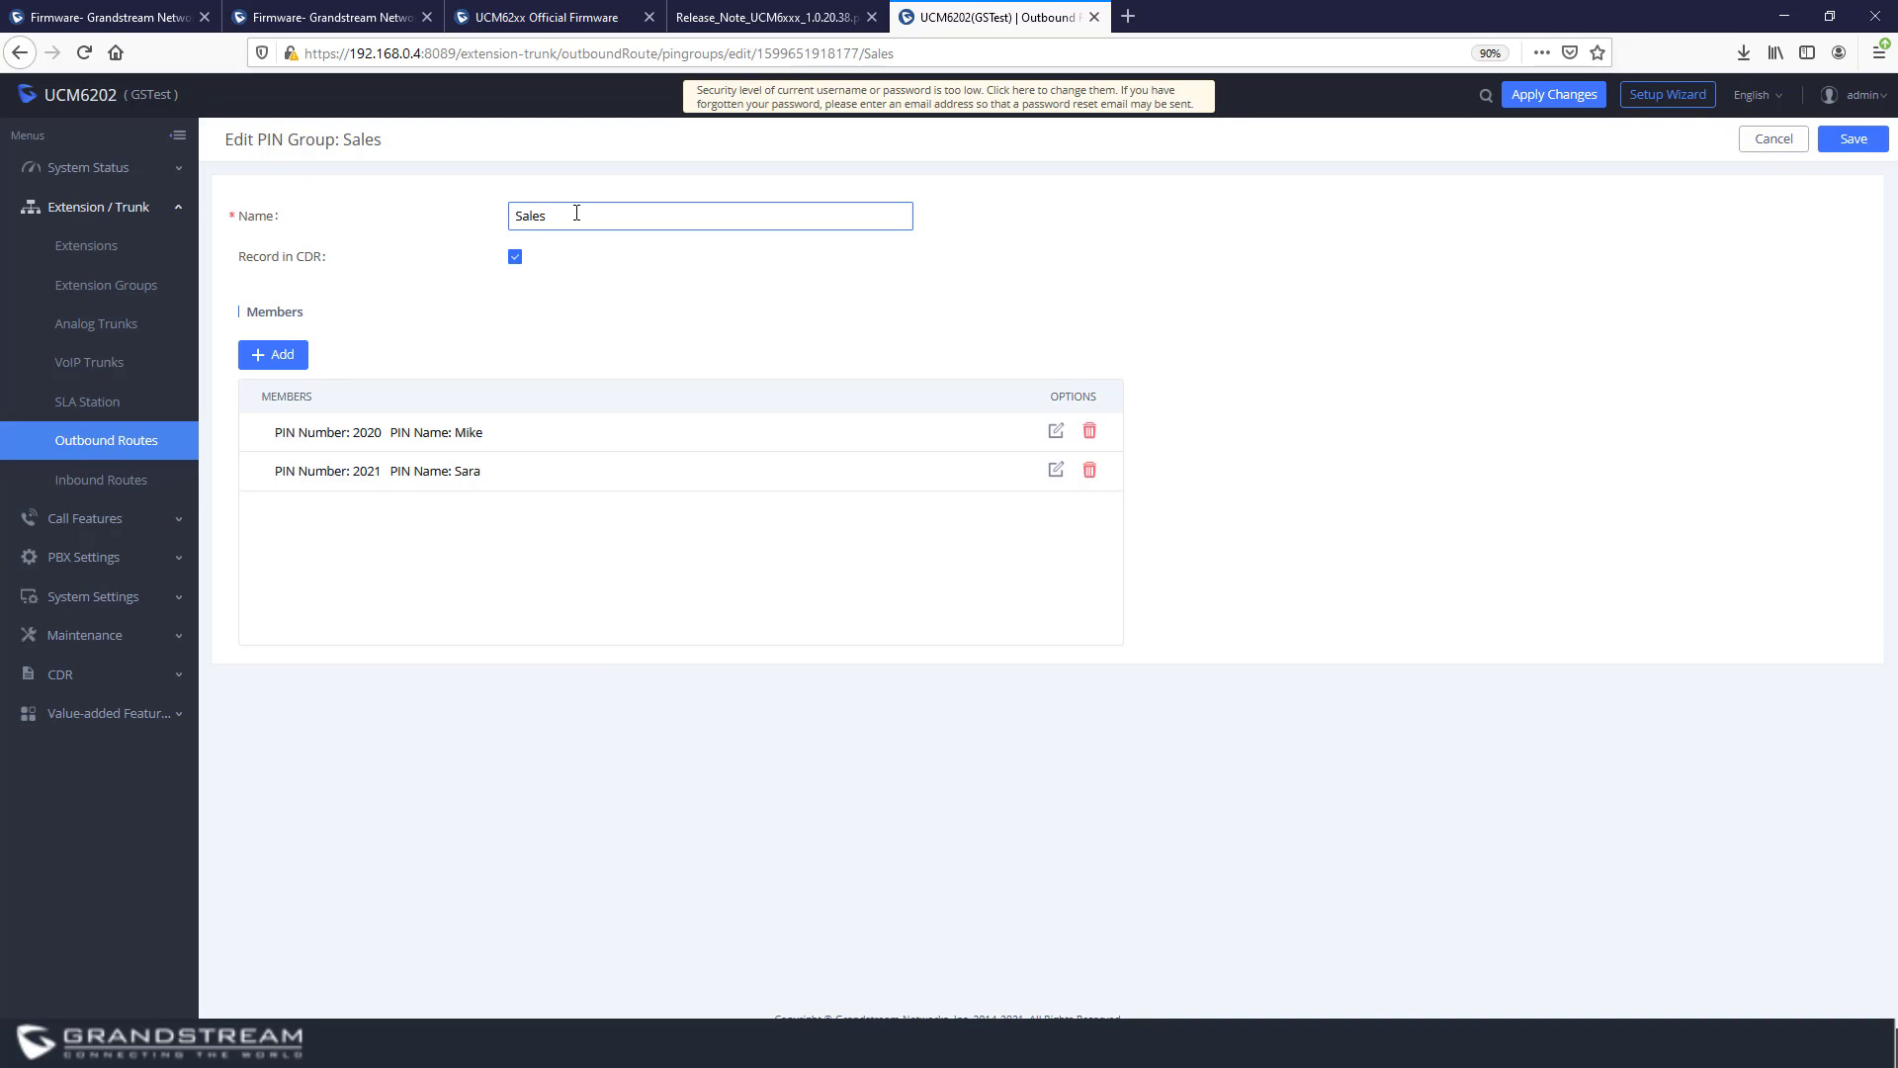
click(1852, 140)
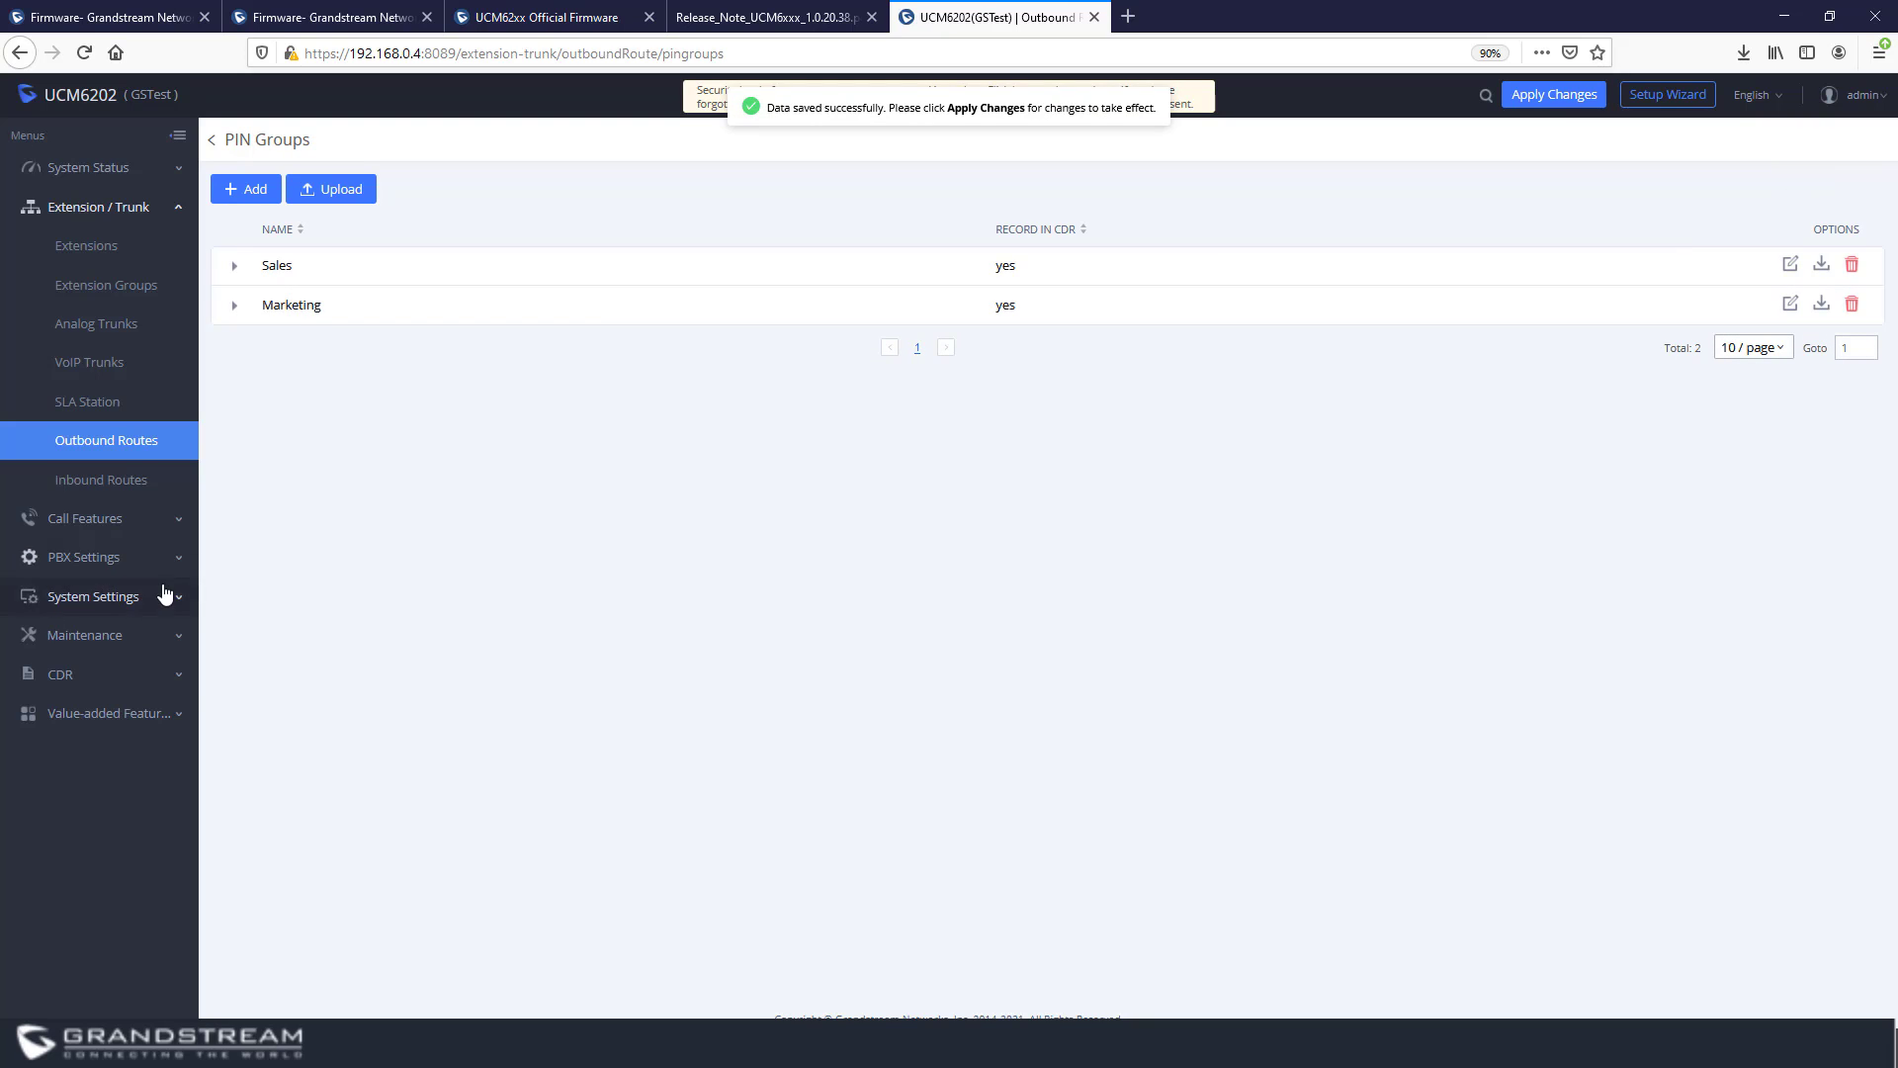
Check the latest call's dialled number and account code in CDR, then return to Outbound Routes
click(87, 682)
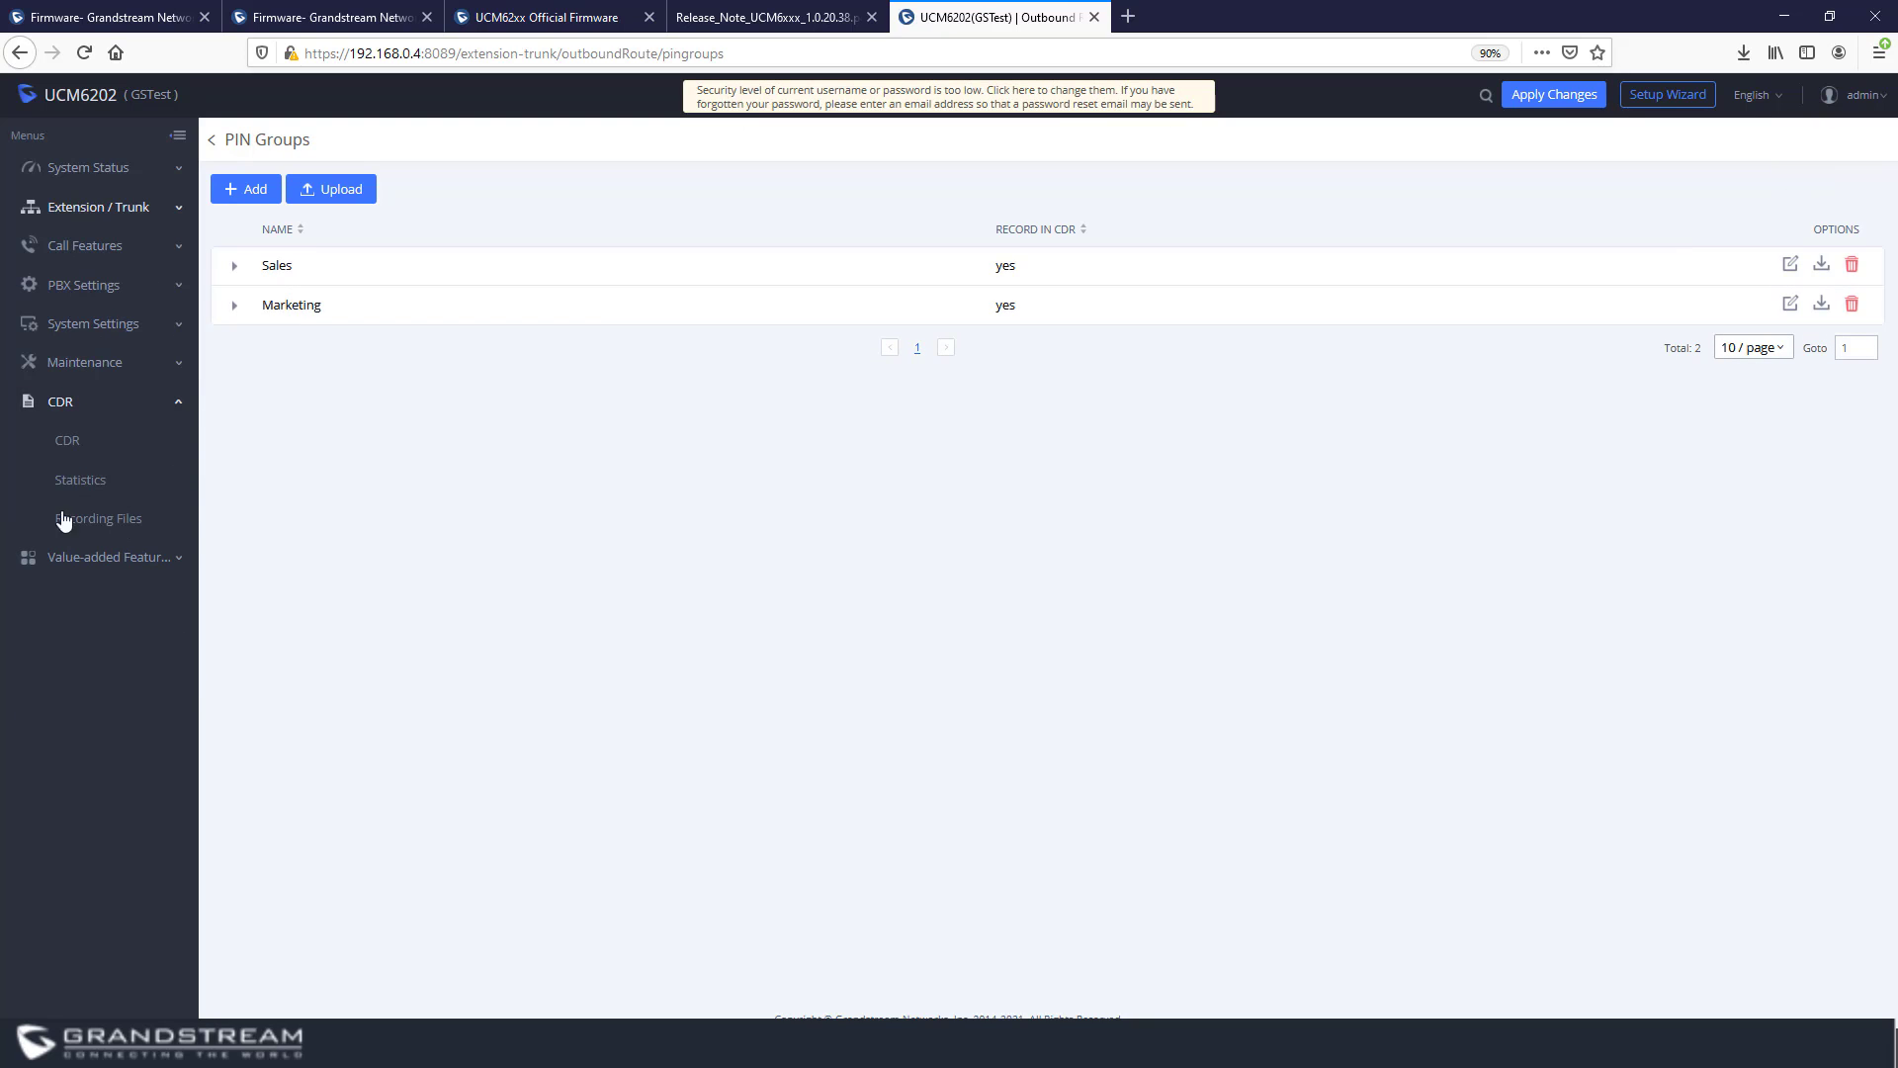
click(75, 447)
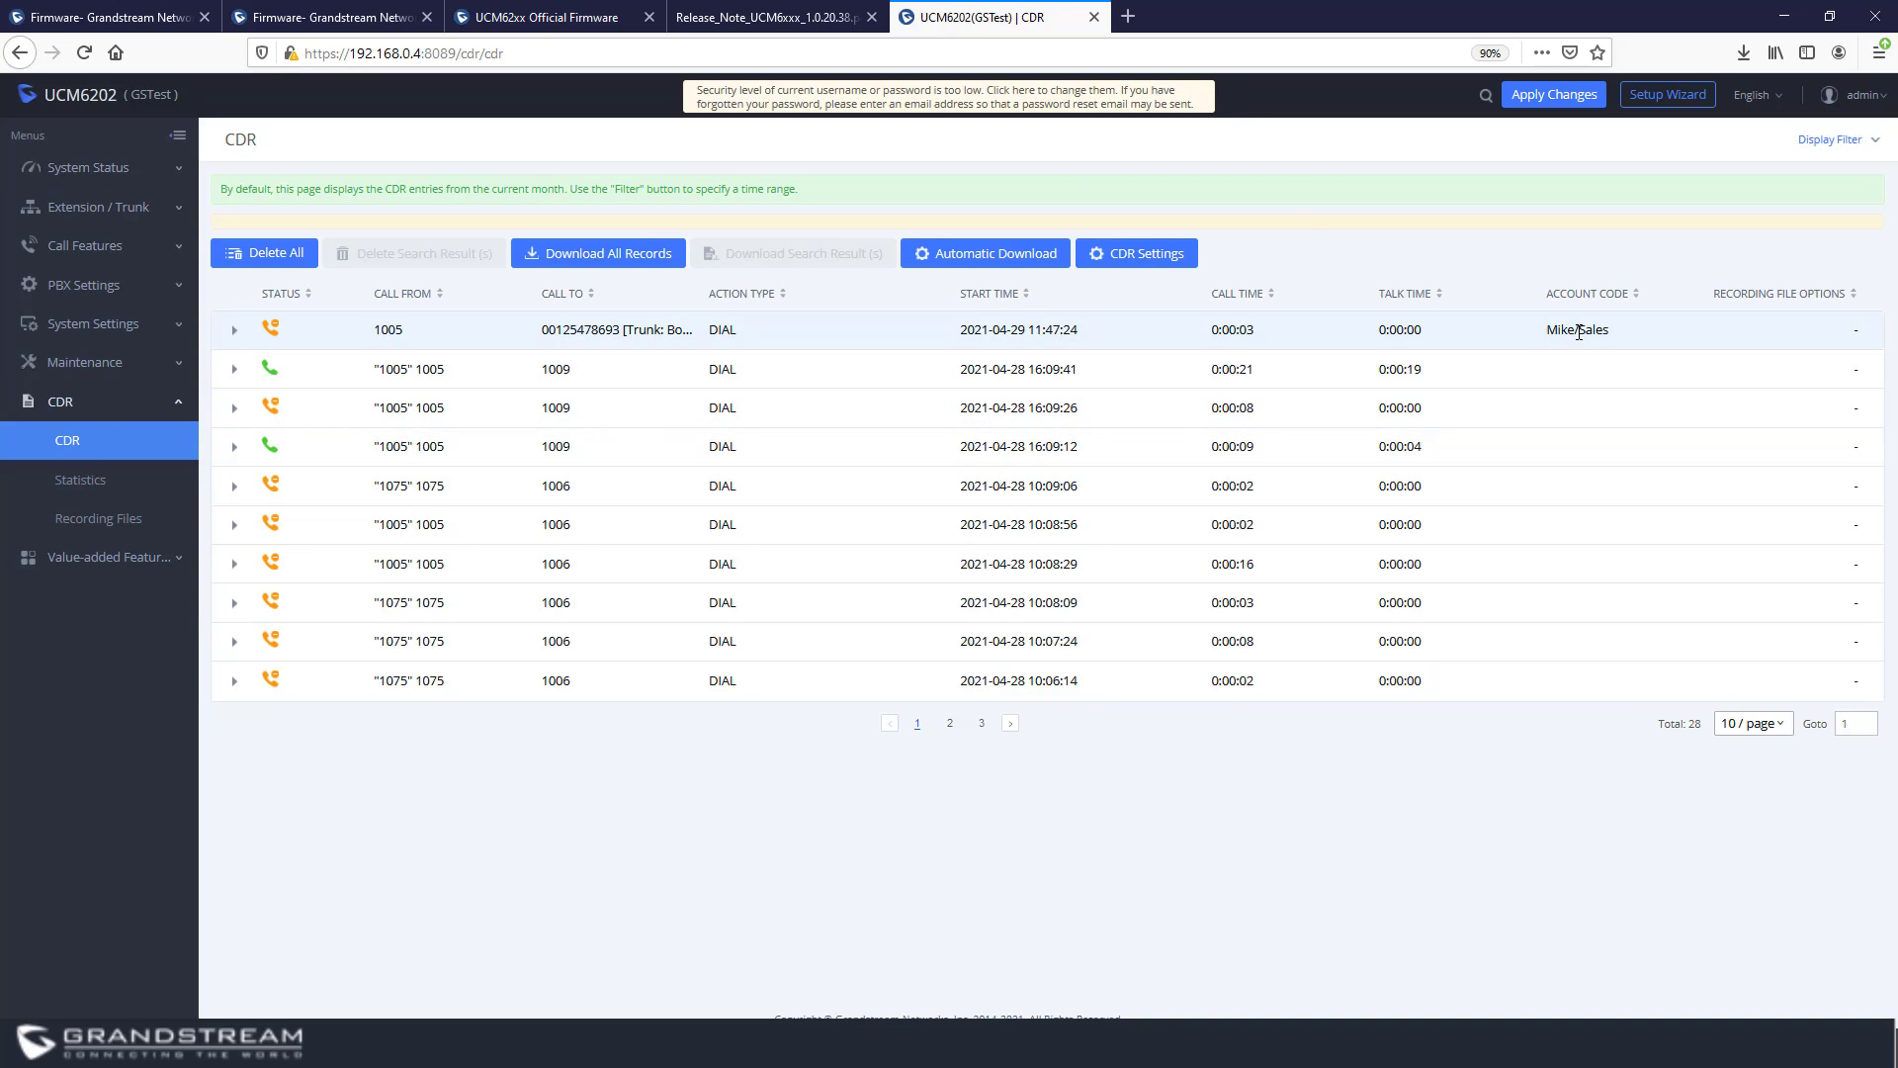
drag(540, 330, 622, 330)
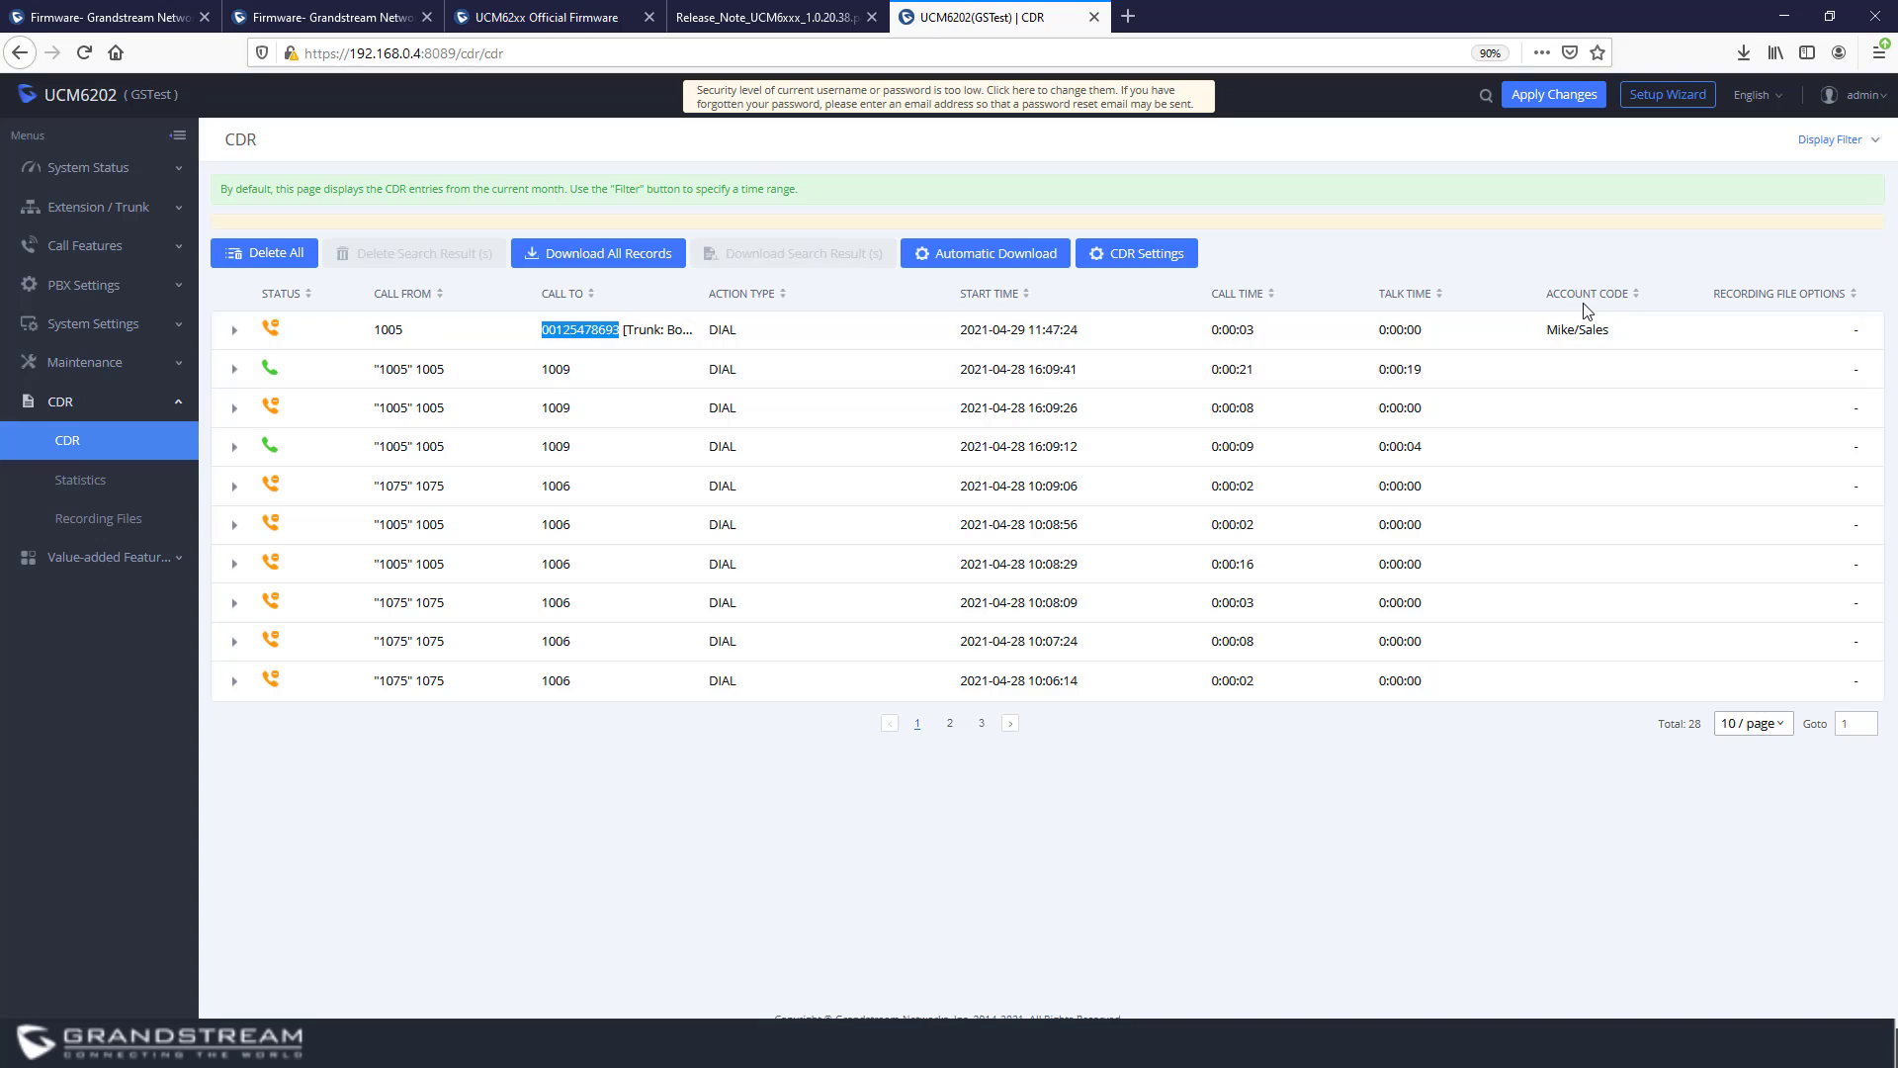
drag(1547, 330, 1614, 340)
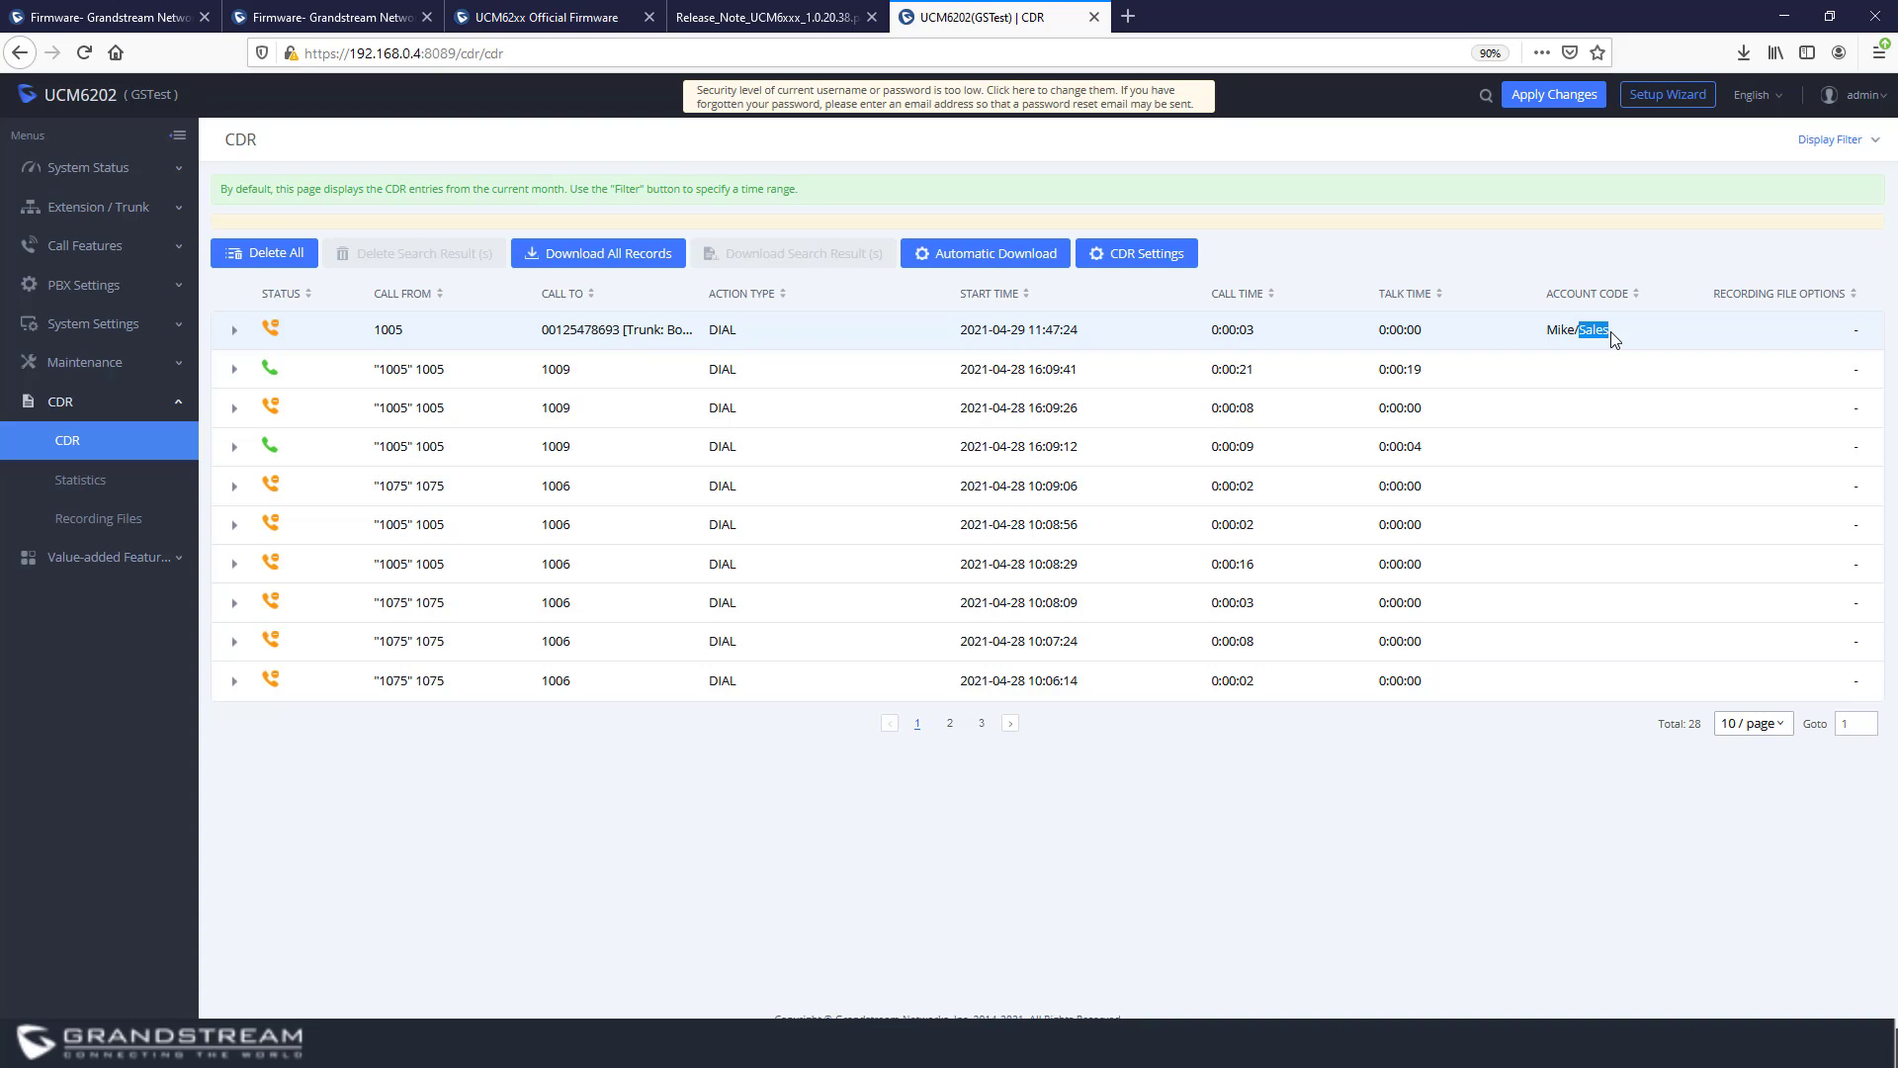
click(103, 218)
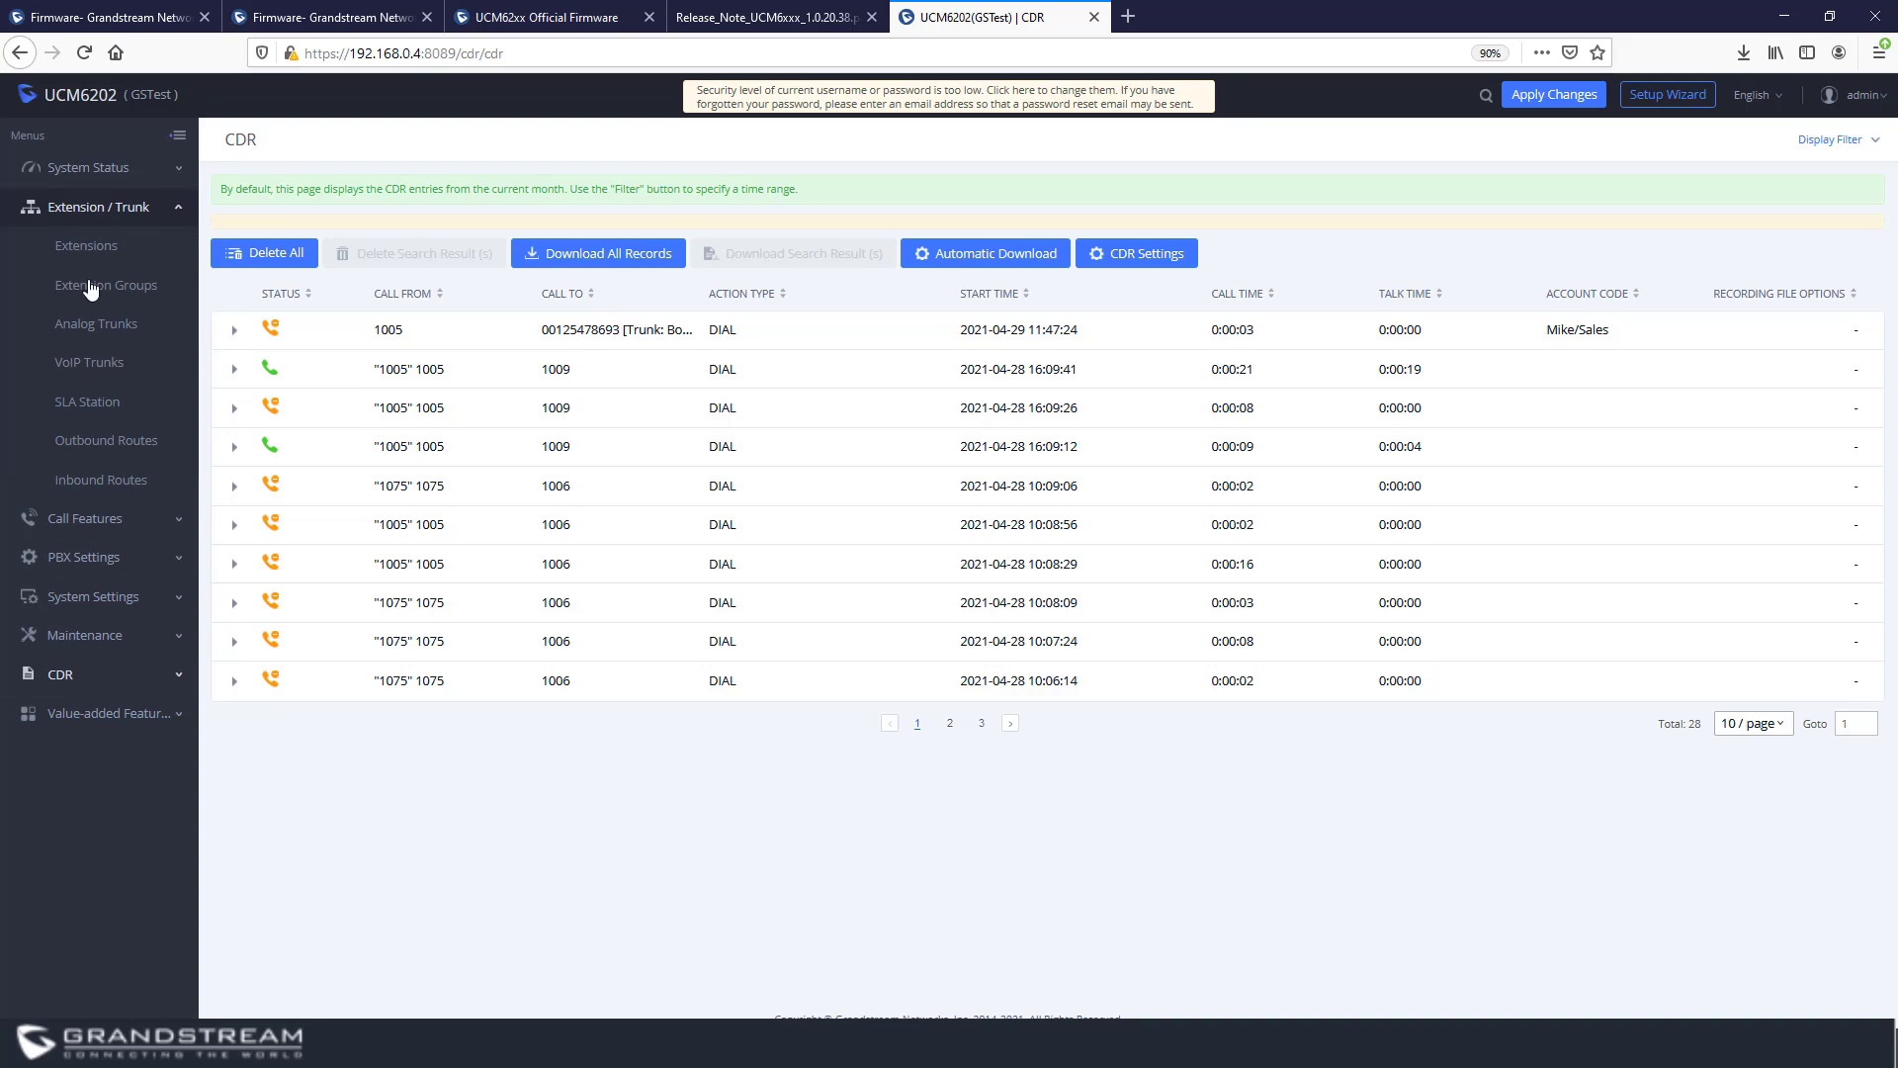
click(107, 441)
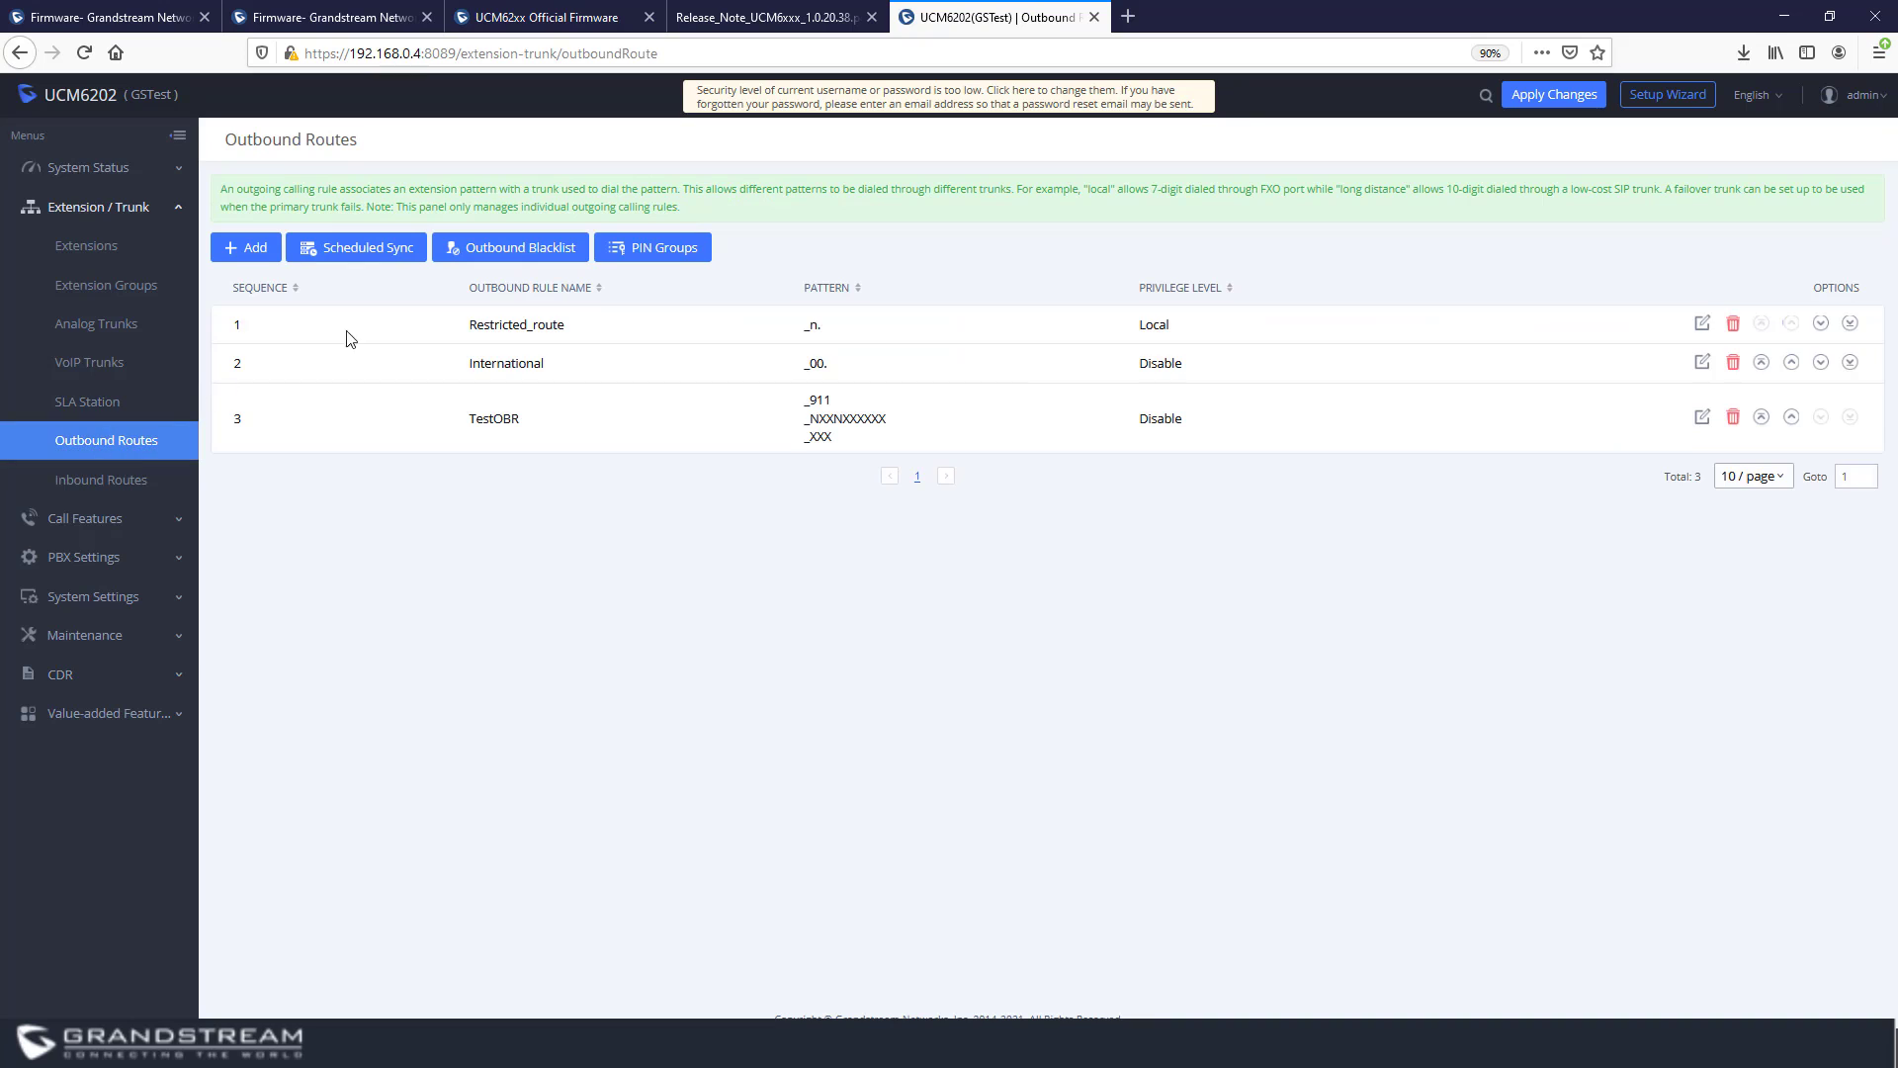
On Outbound Blacklist, browse the South America and Europe country codes down to France
click(529, 254)
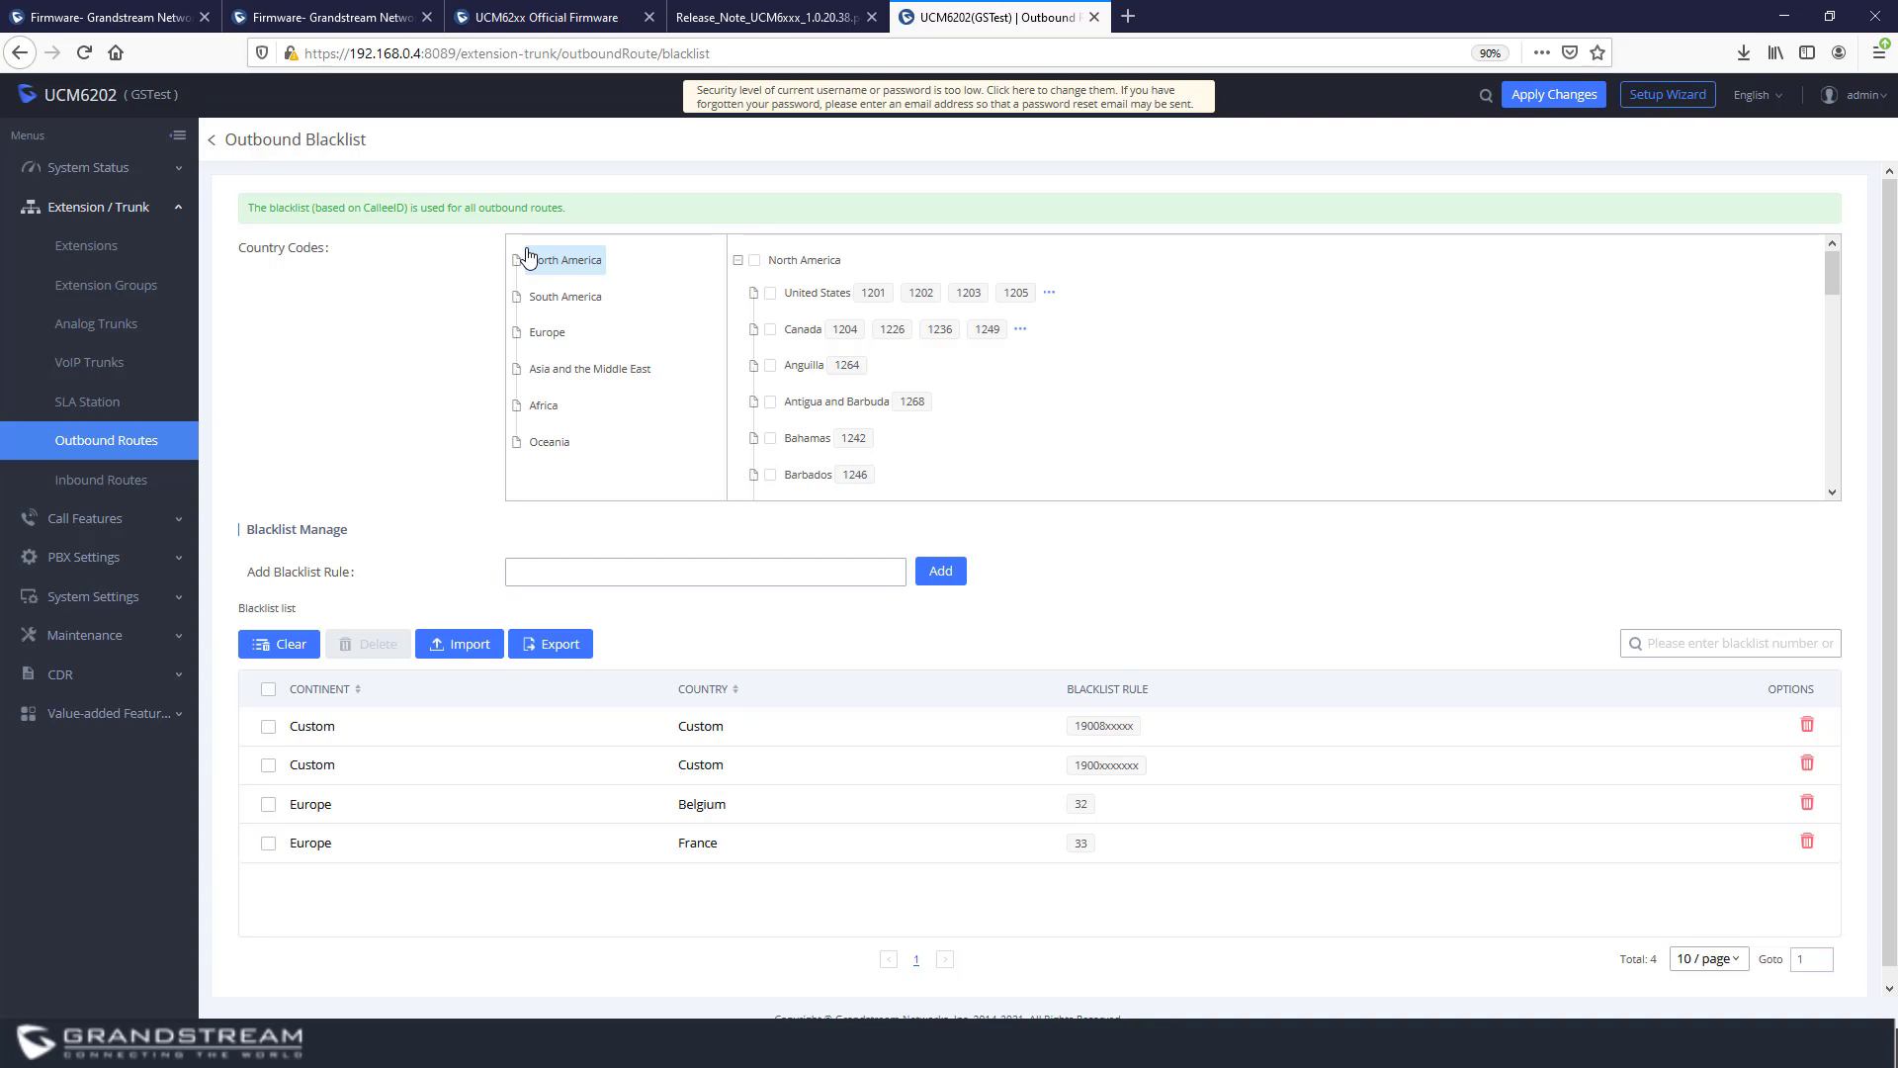
click(570, 296)
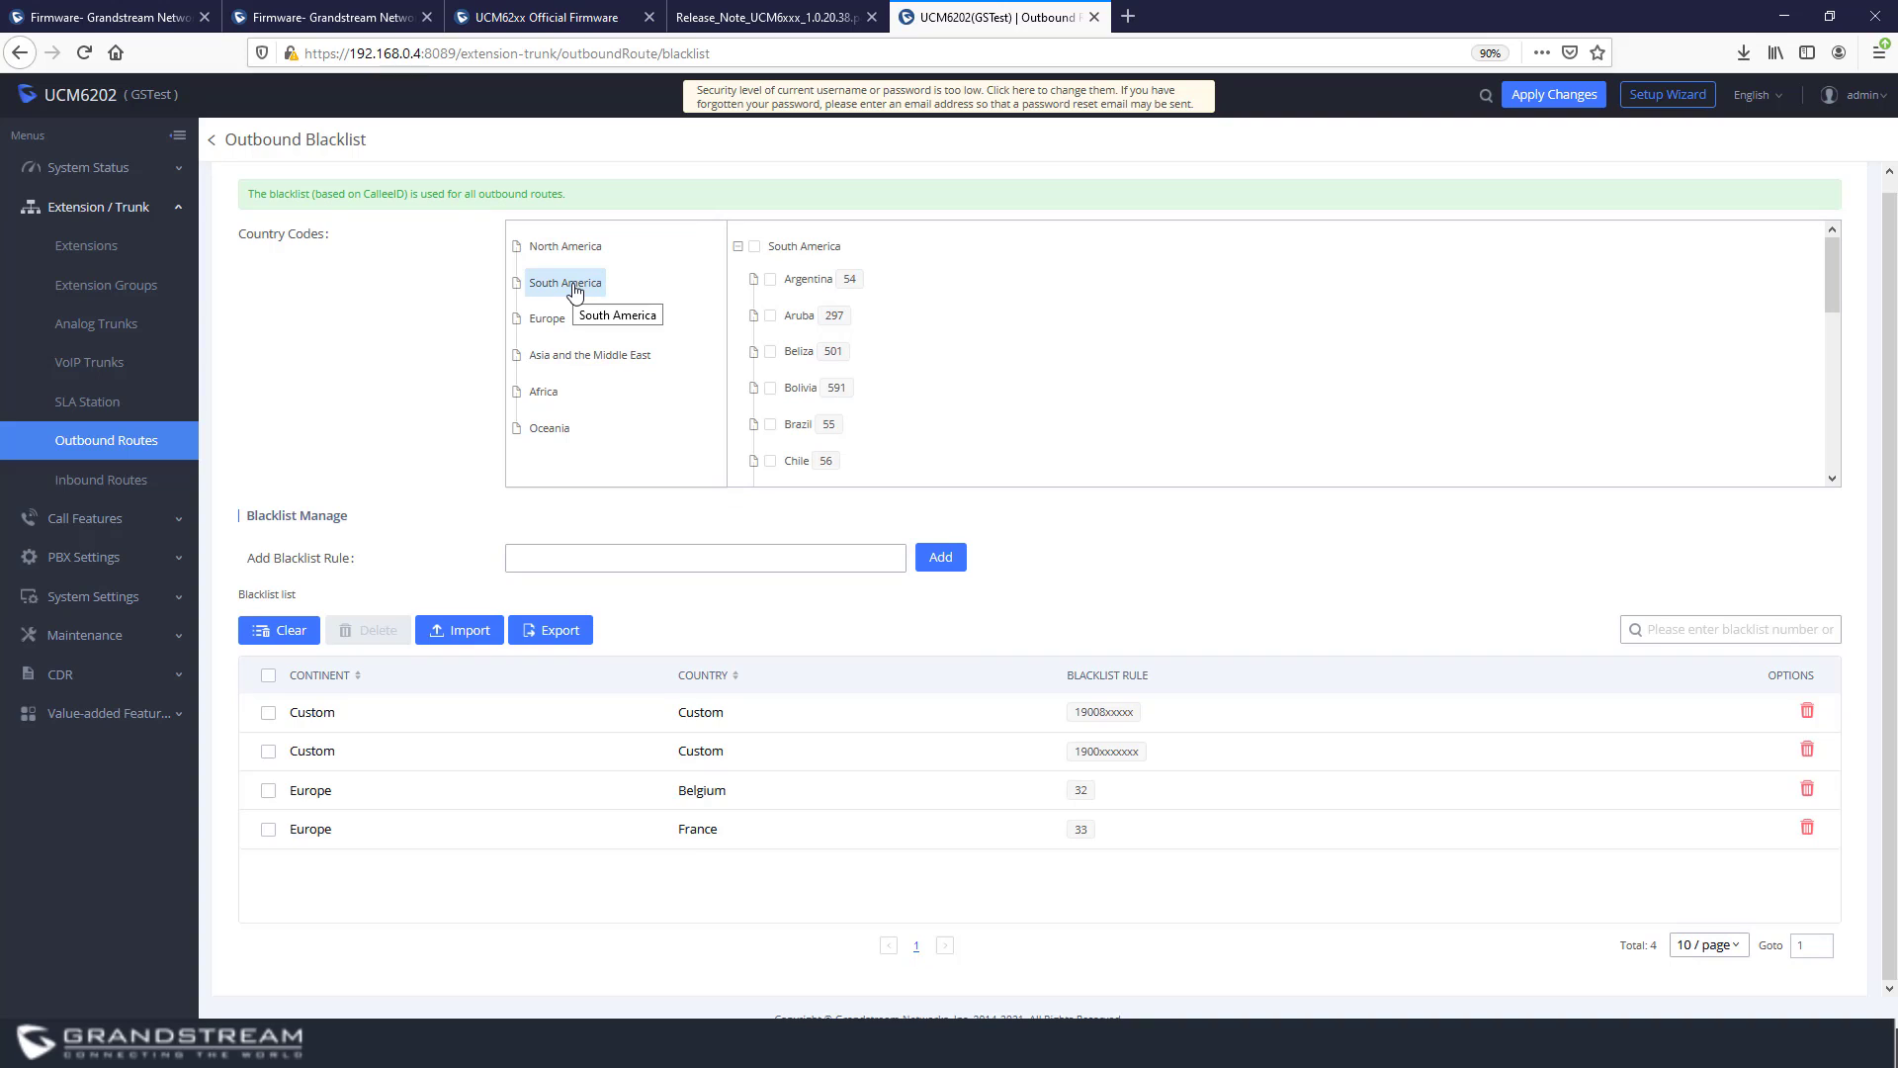
click(534, 326)
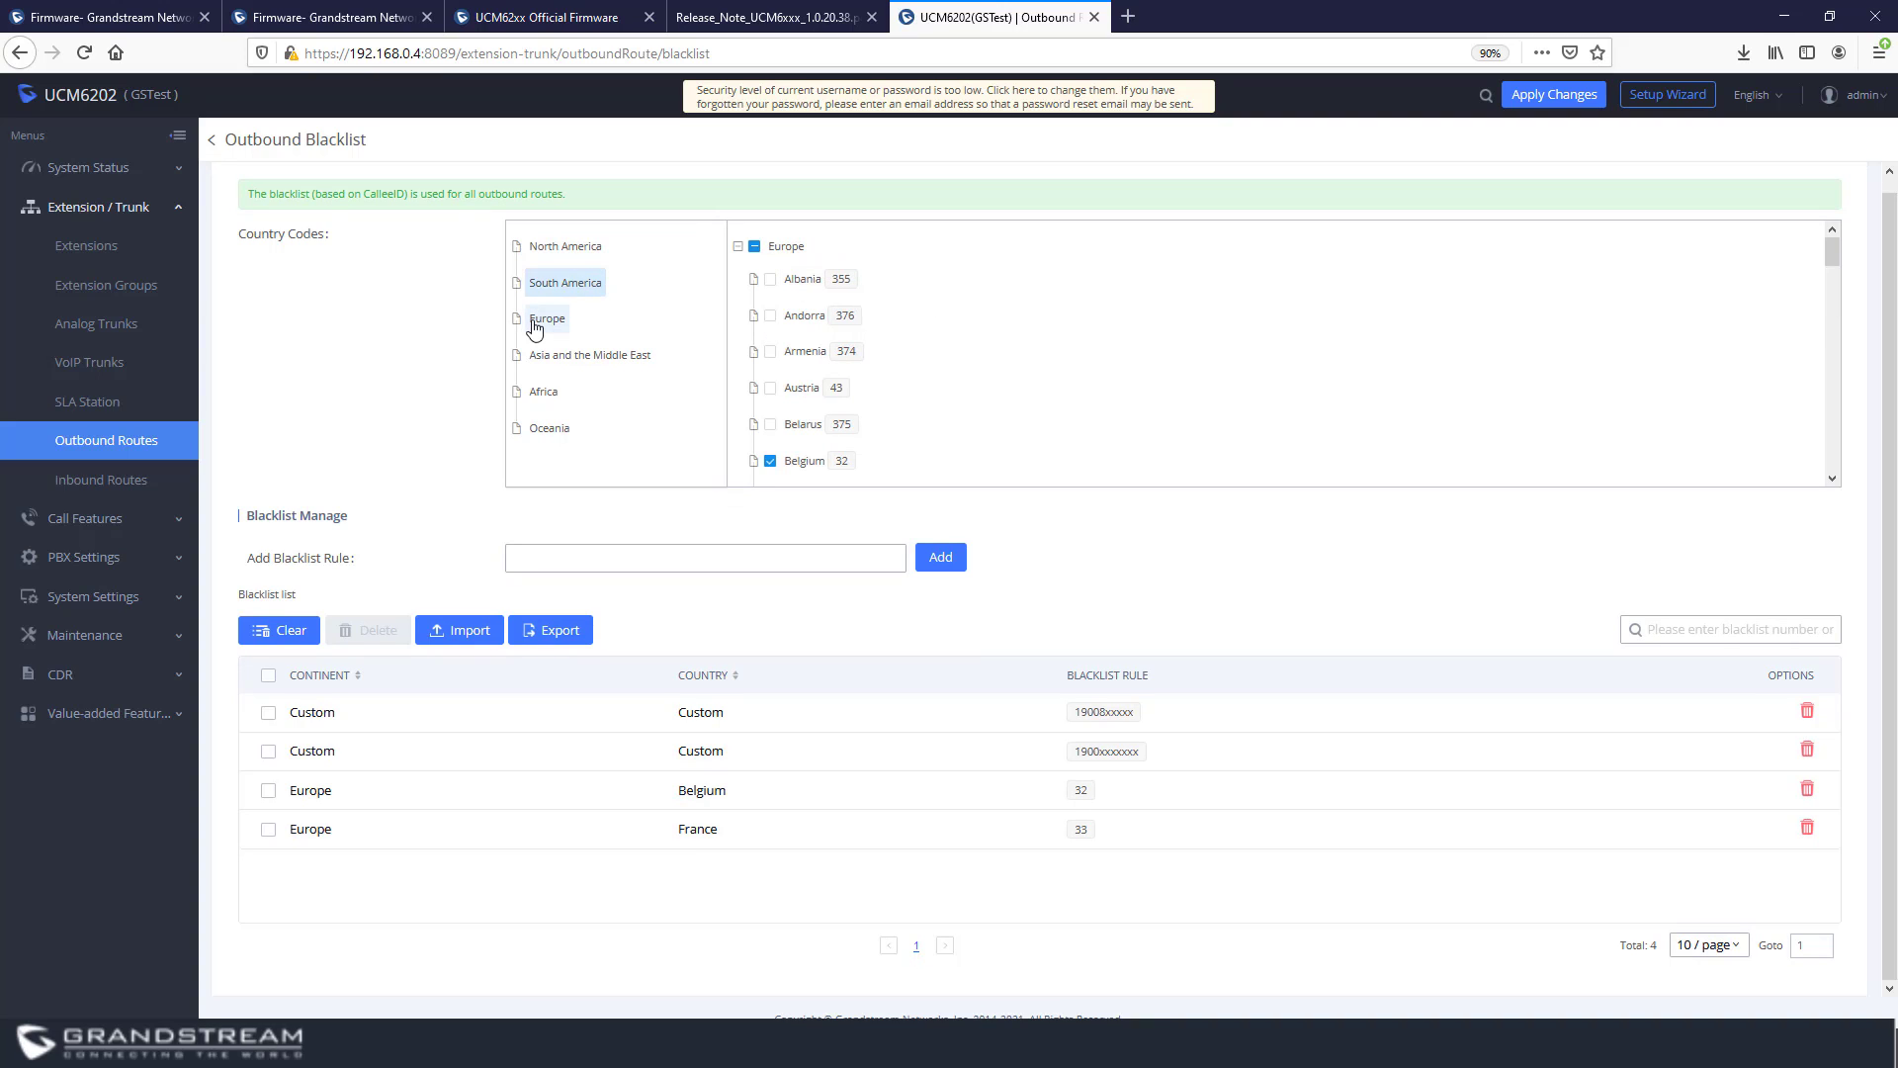
scroll(942, 407, down, 3)
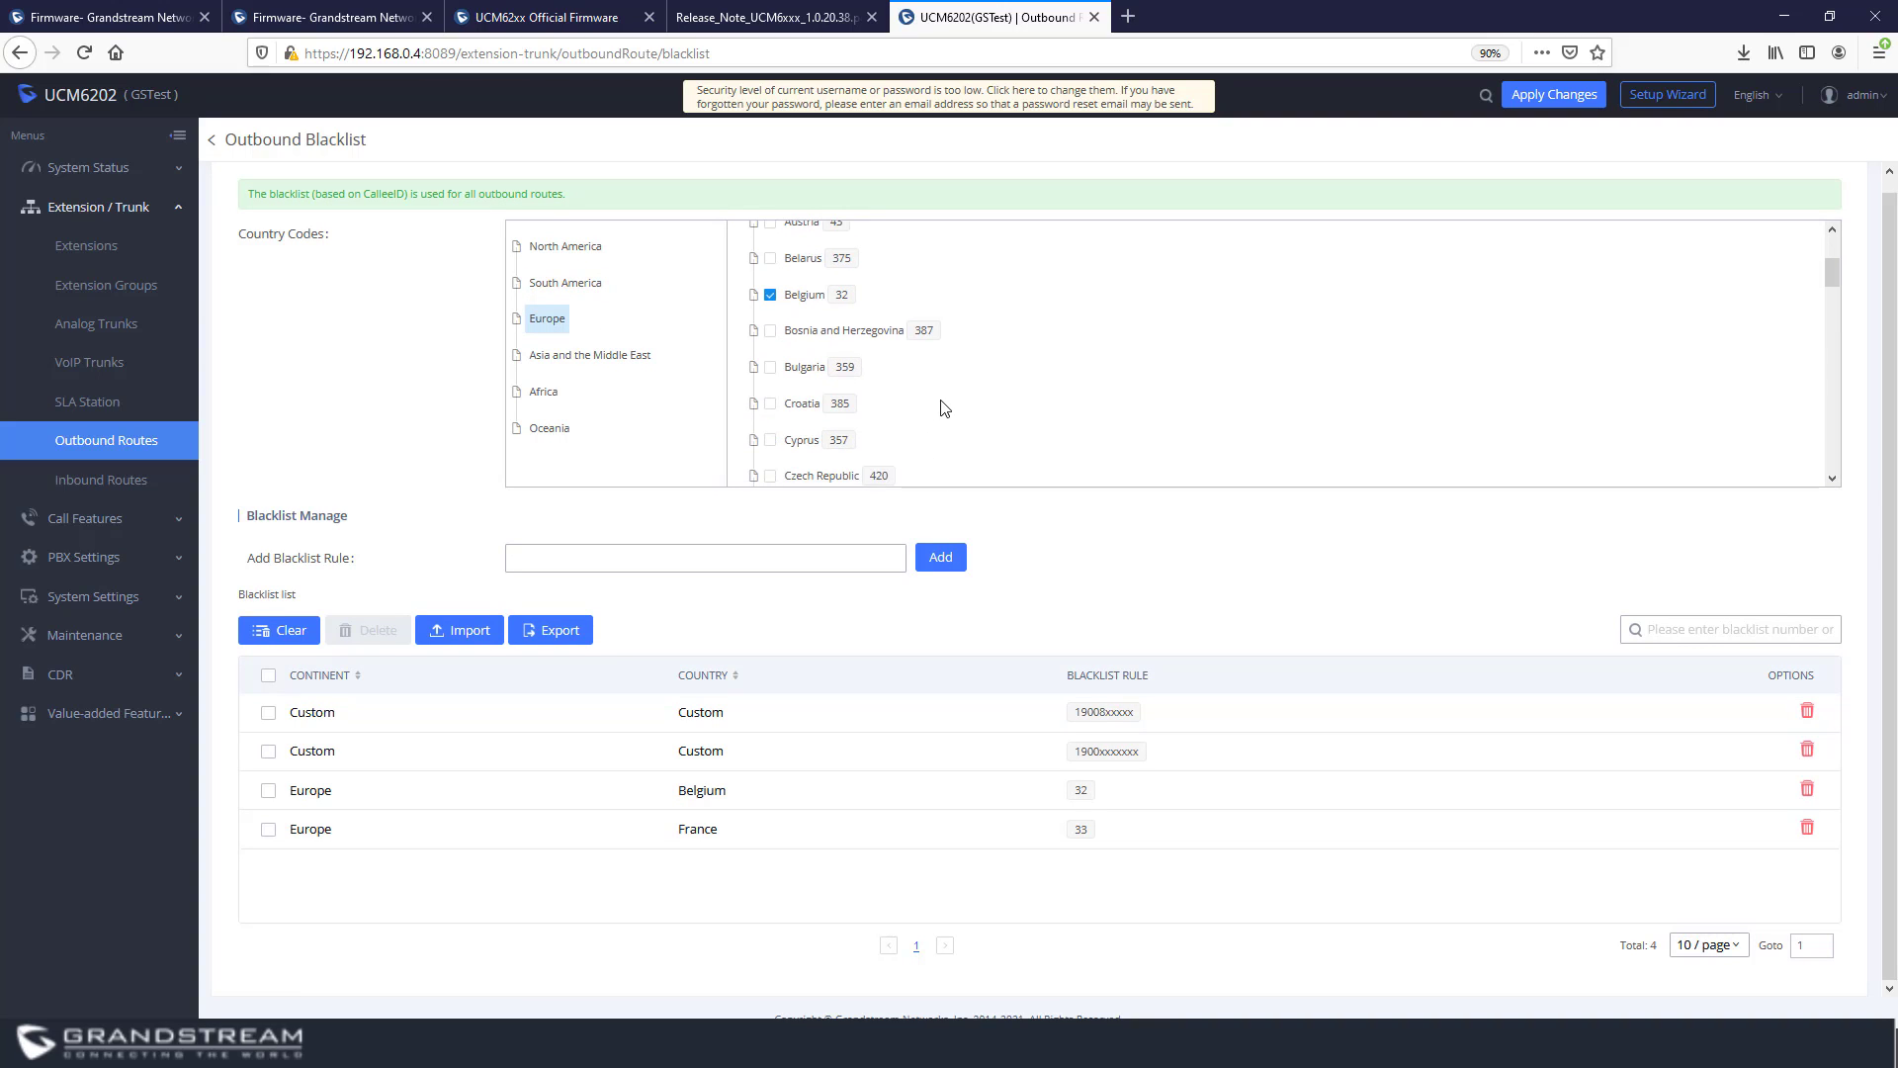
scroll(942, 407, down, 5)
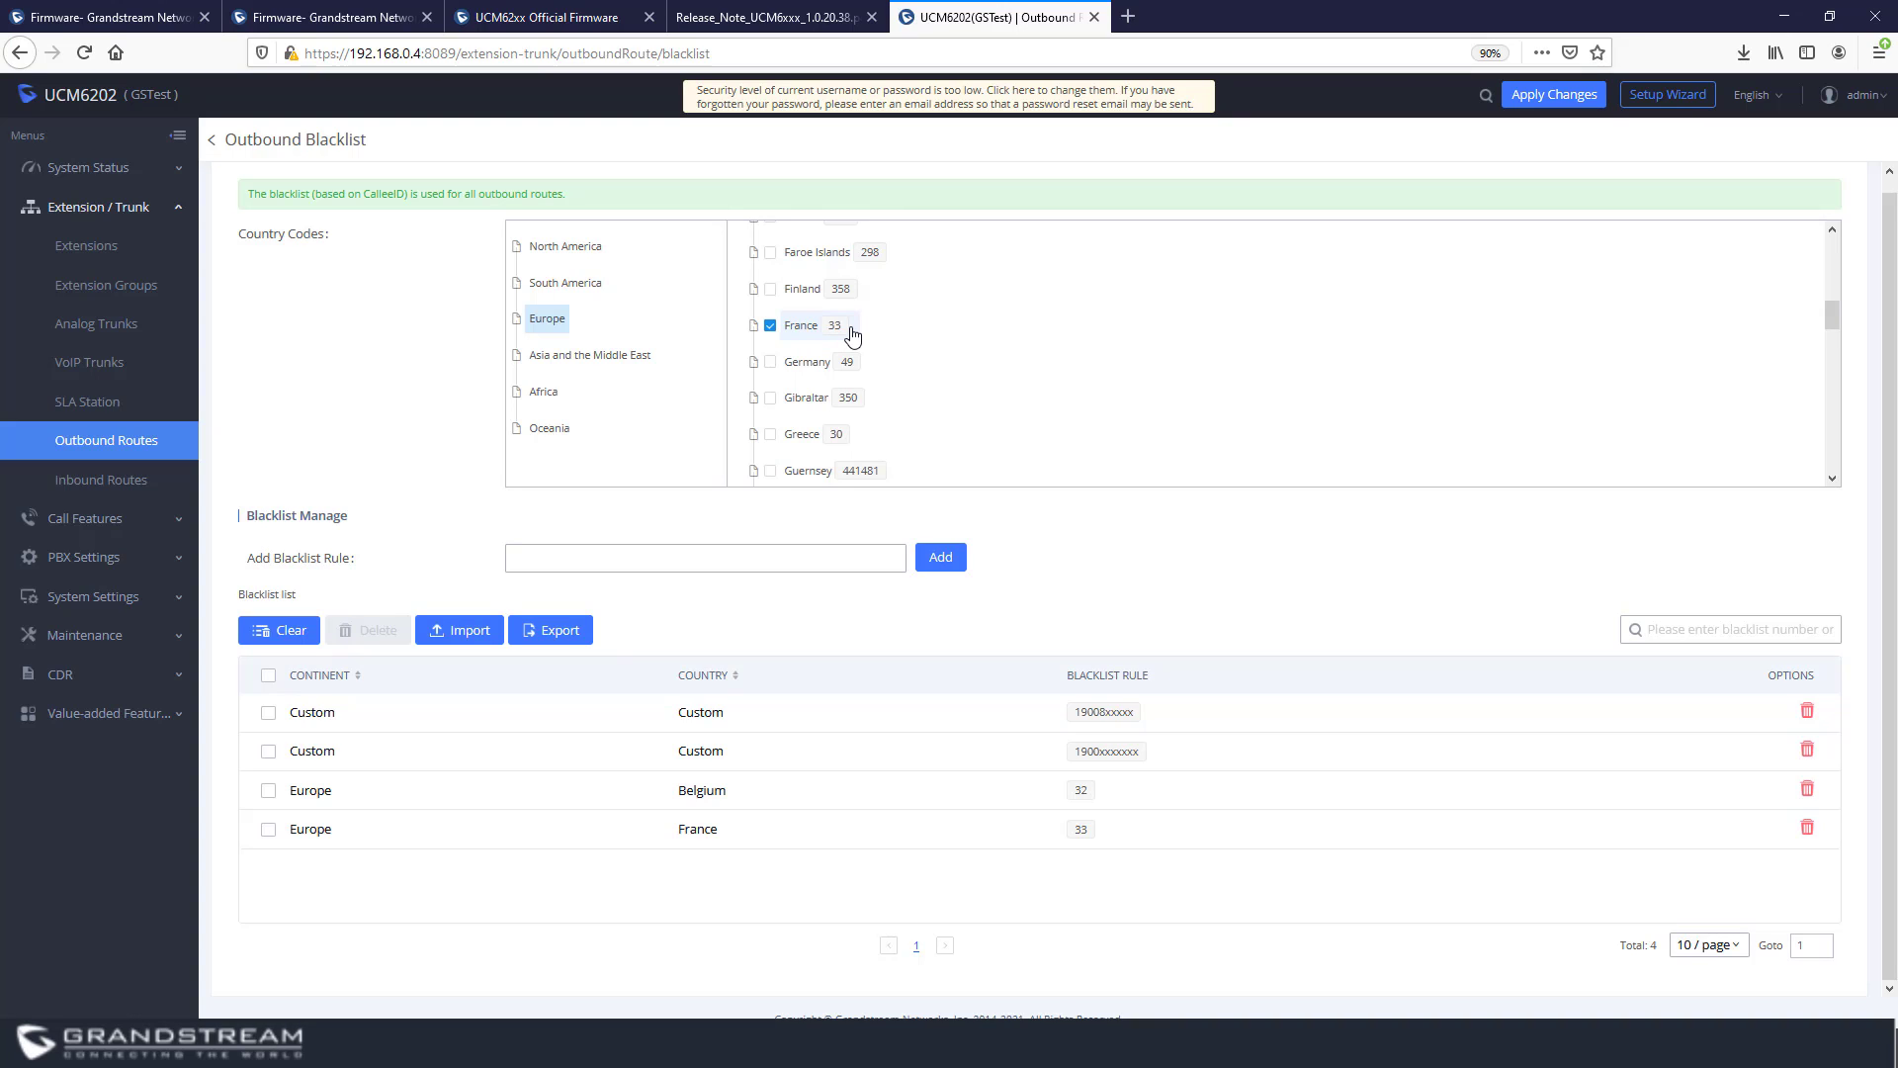
click(546, 564)
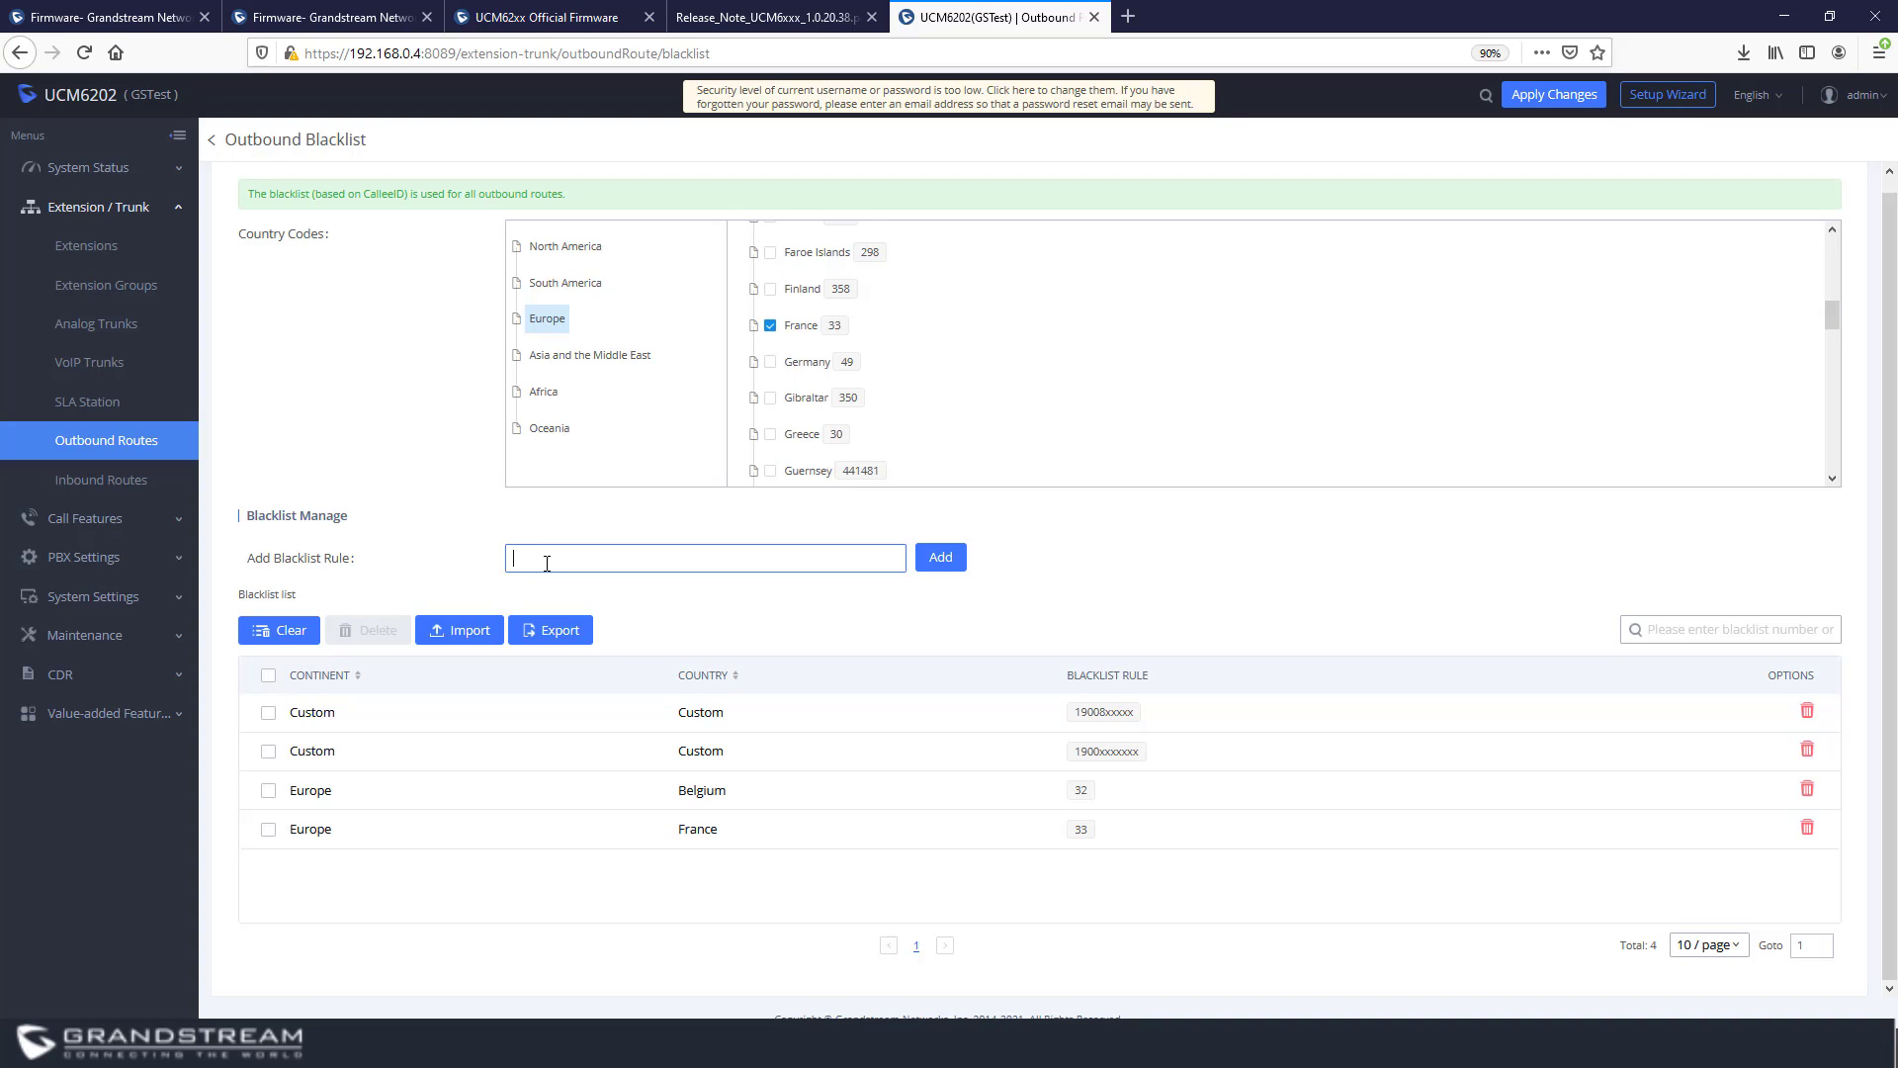
Add the custom blacklist rule 1800XXXXXXX
text(1)
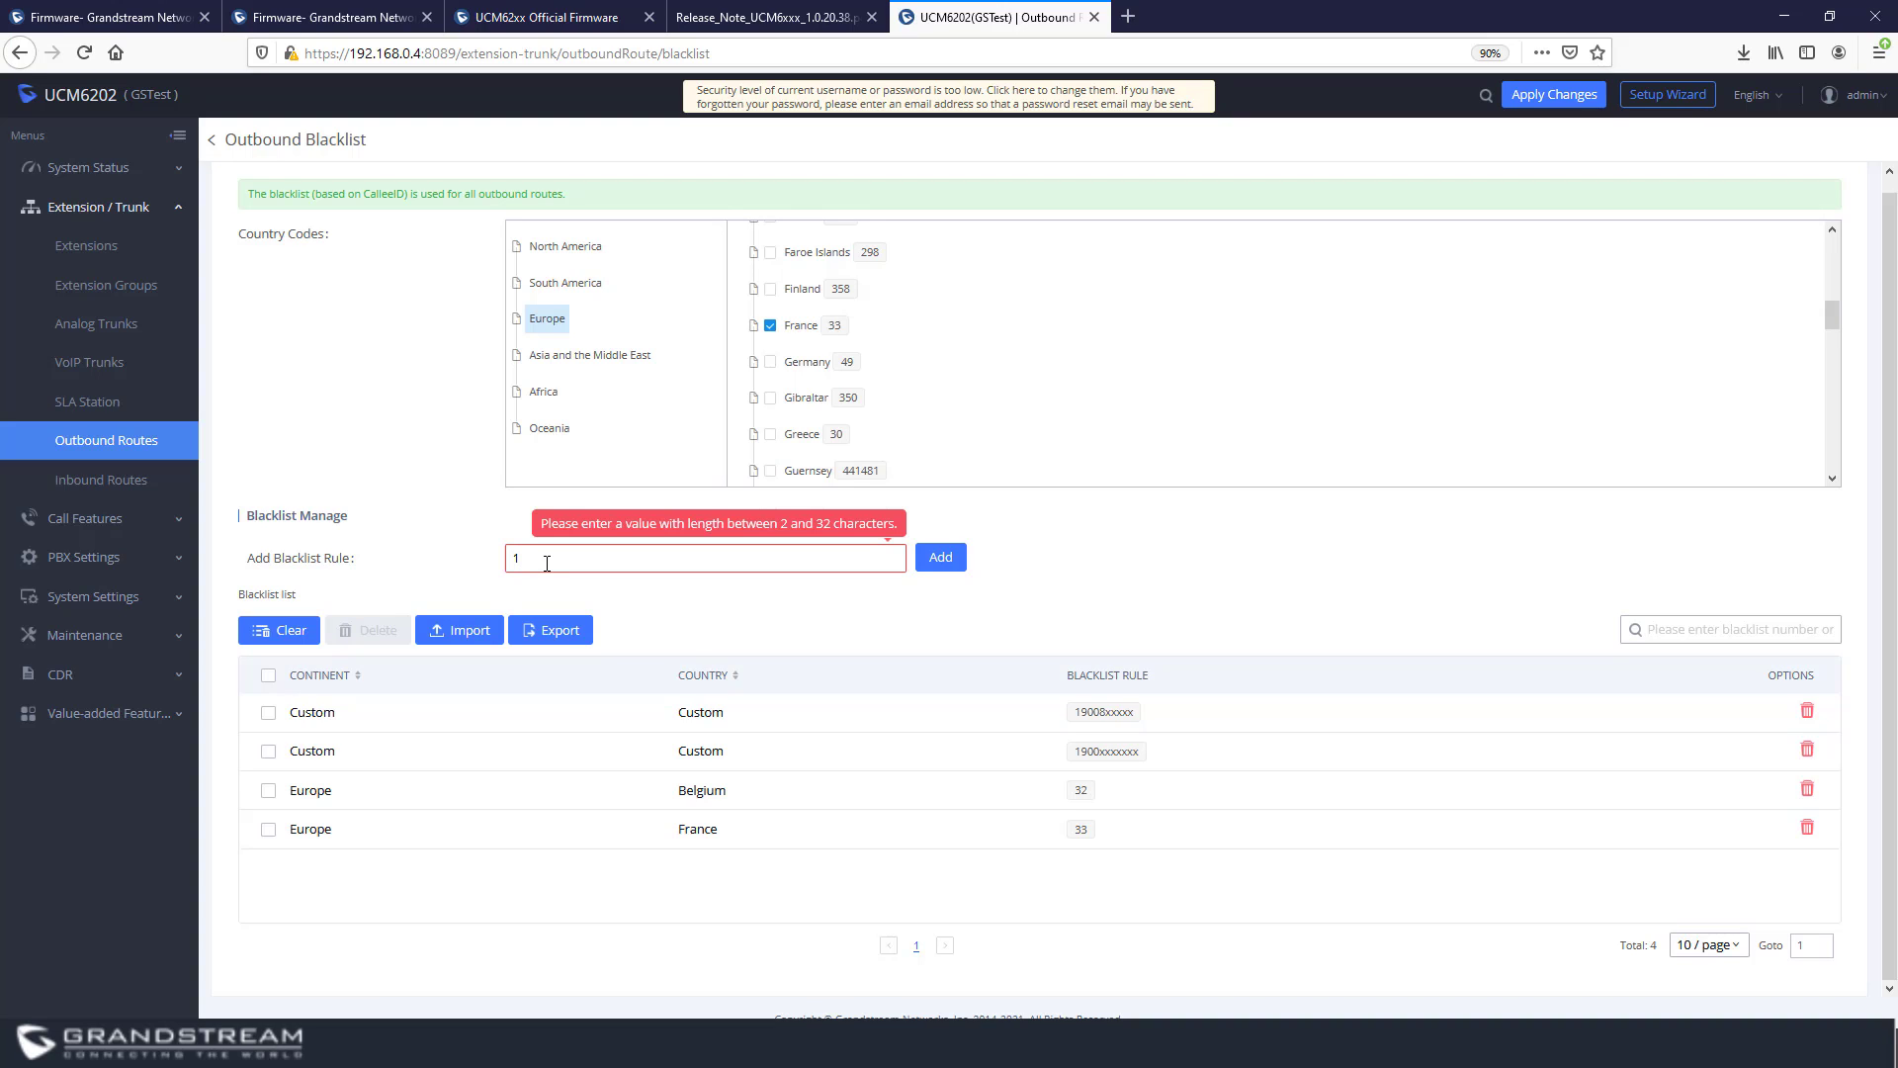
text(80)
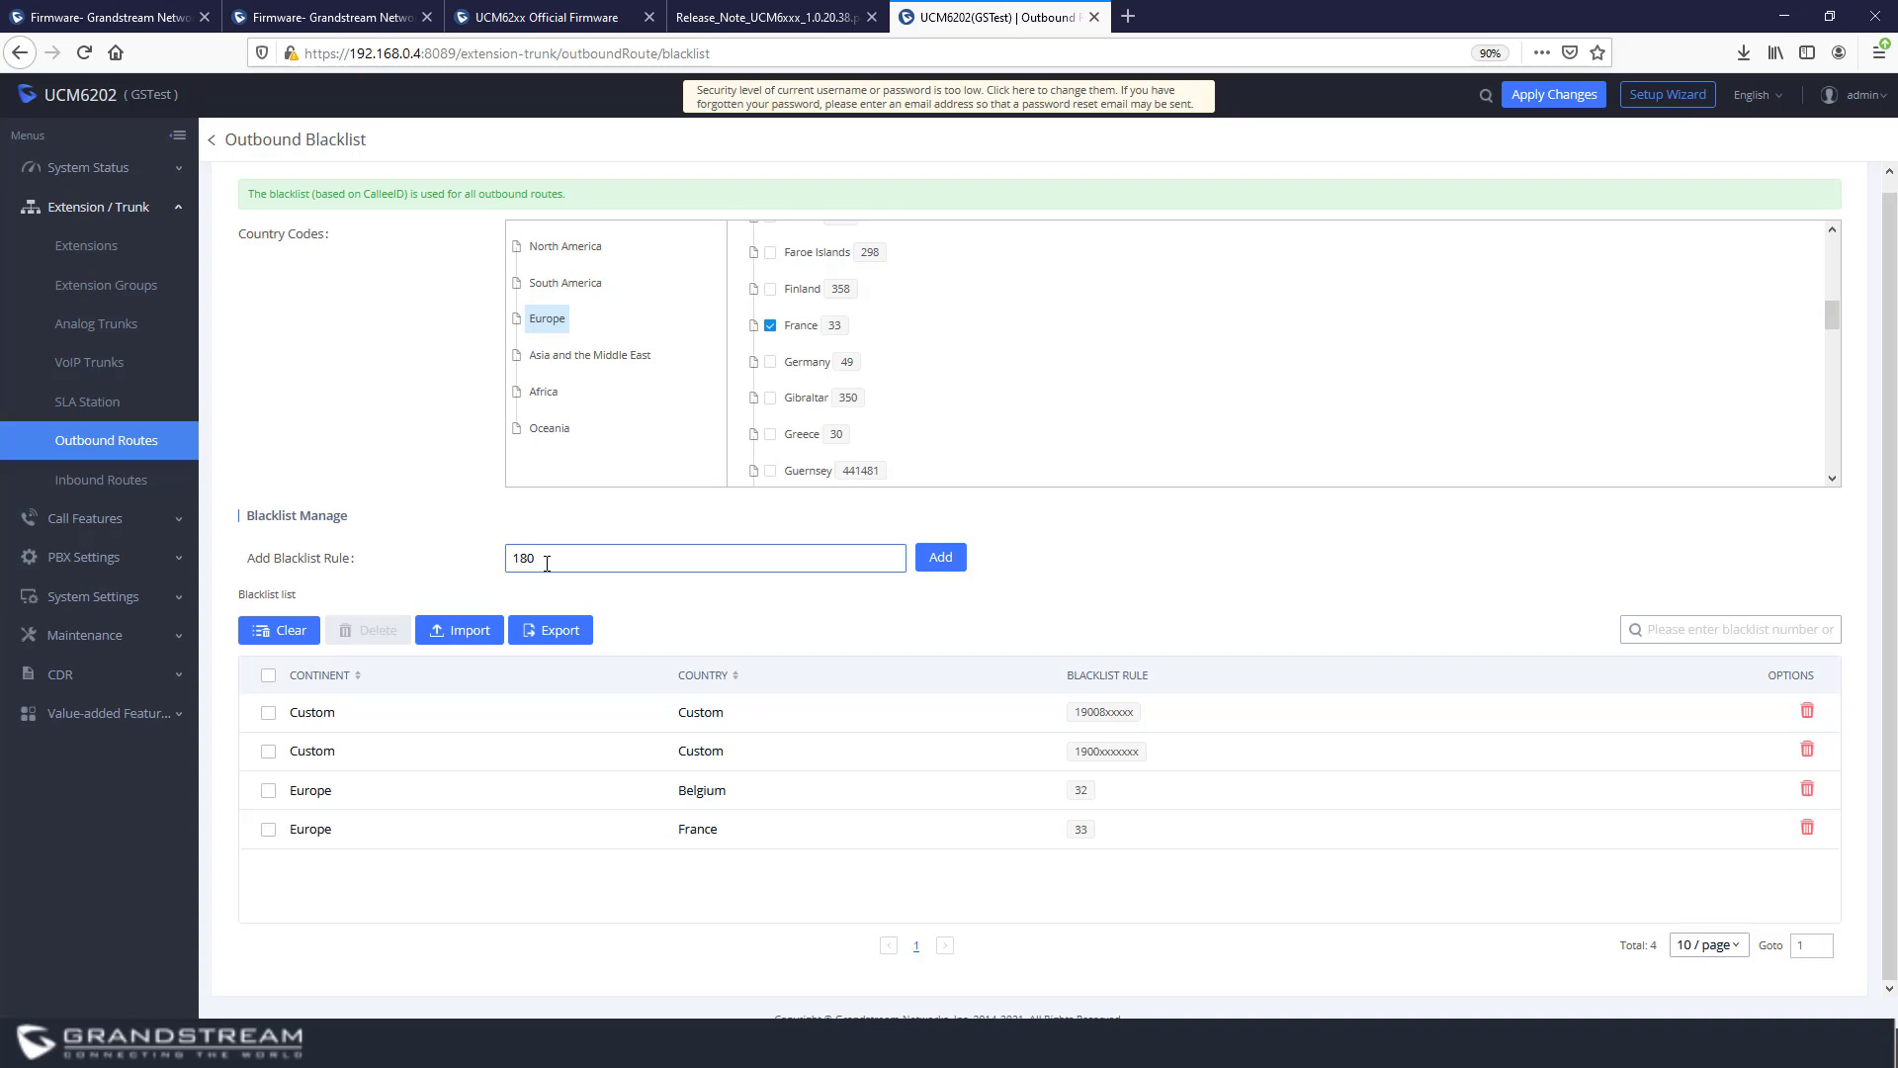
text(0XXXXXXX)
click(937, 561)
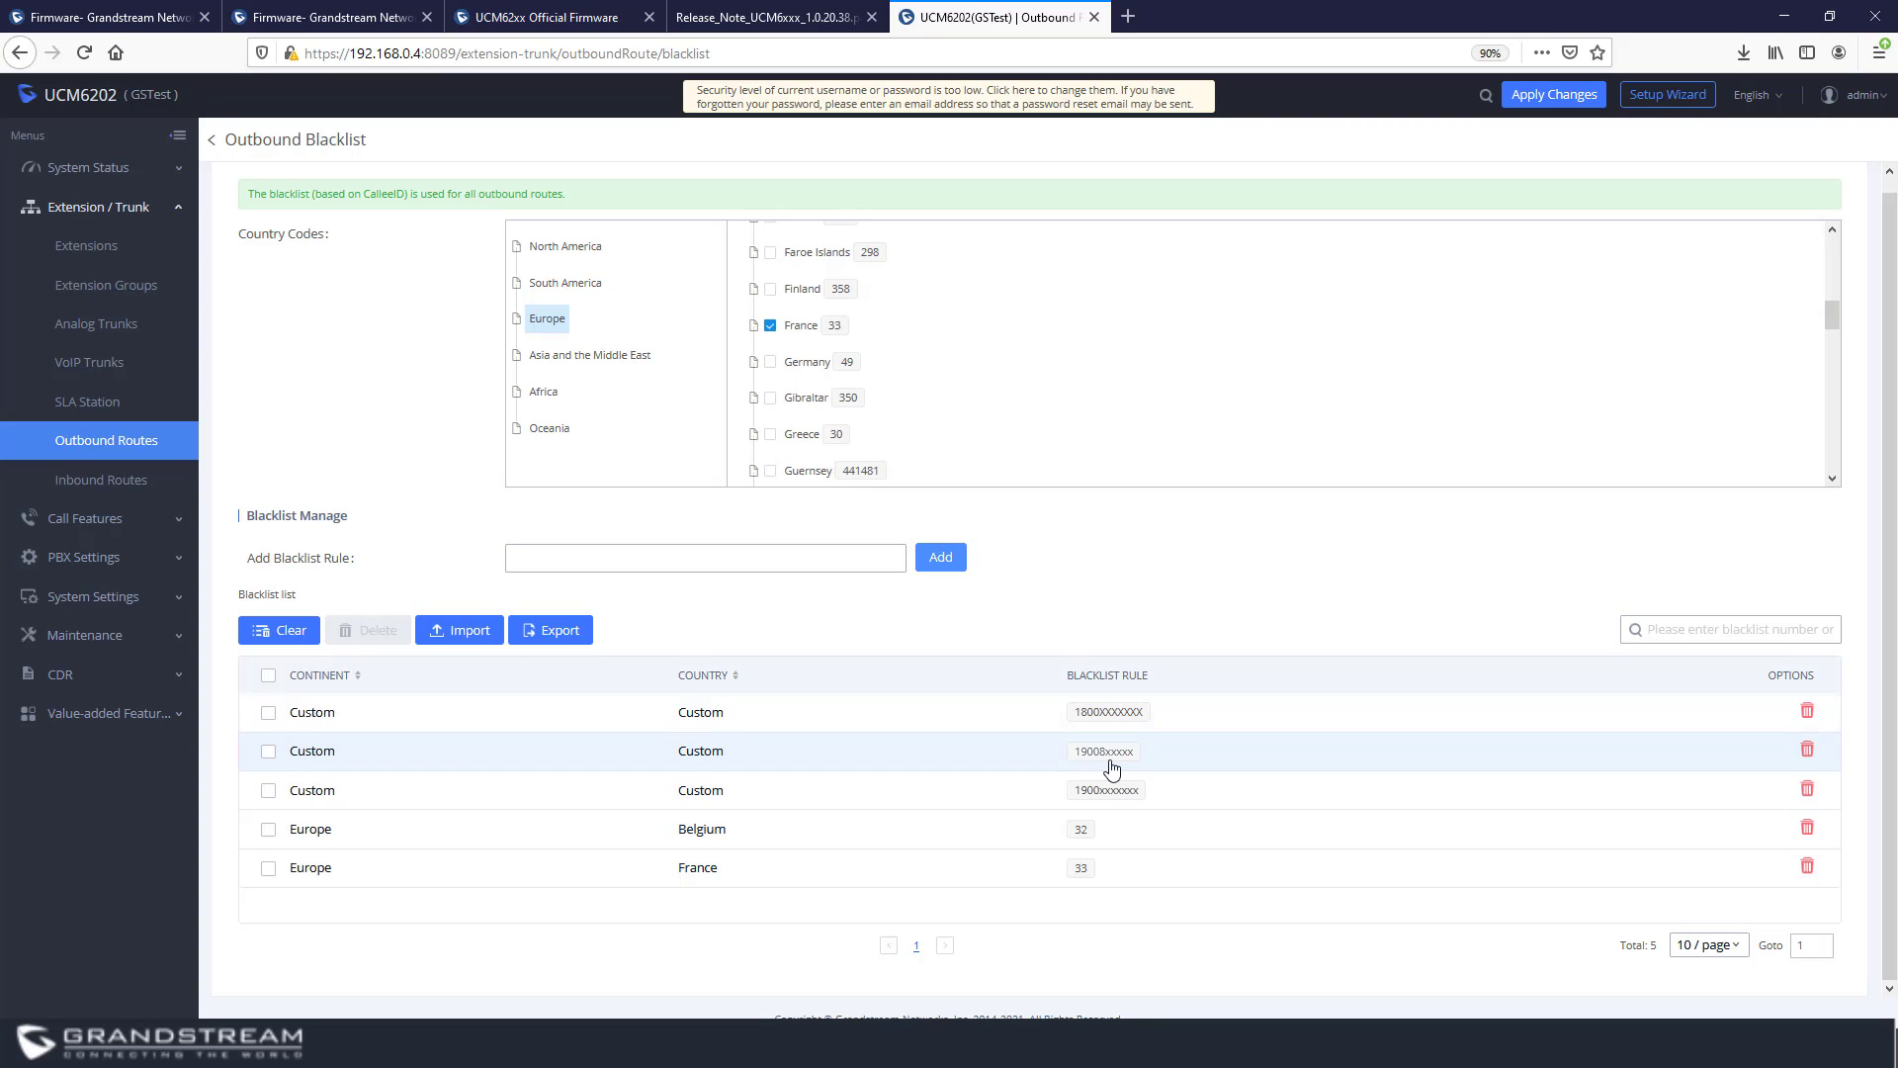
click(461, 631)
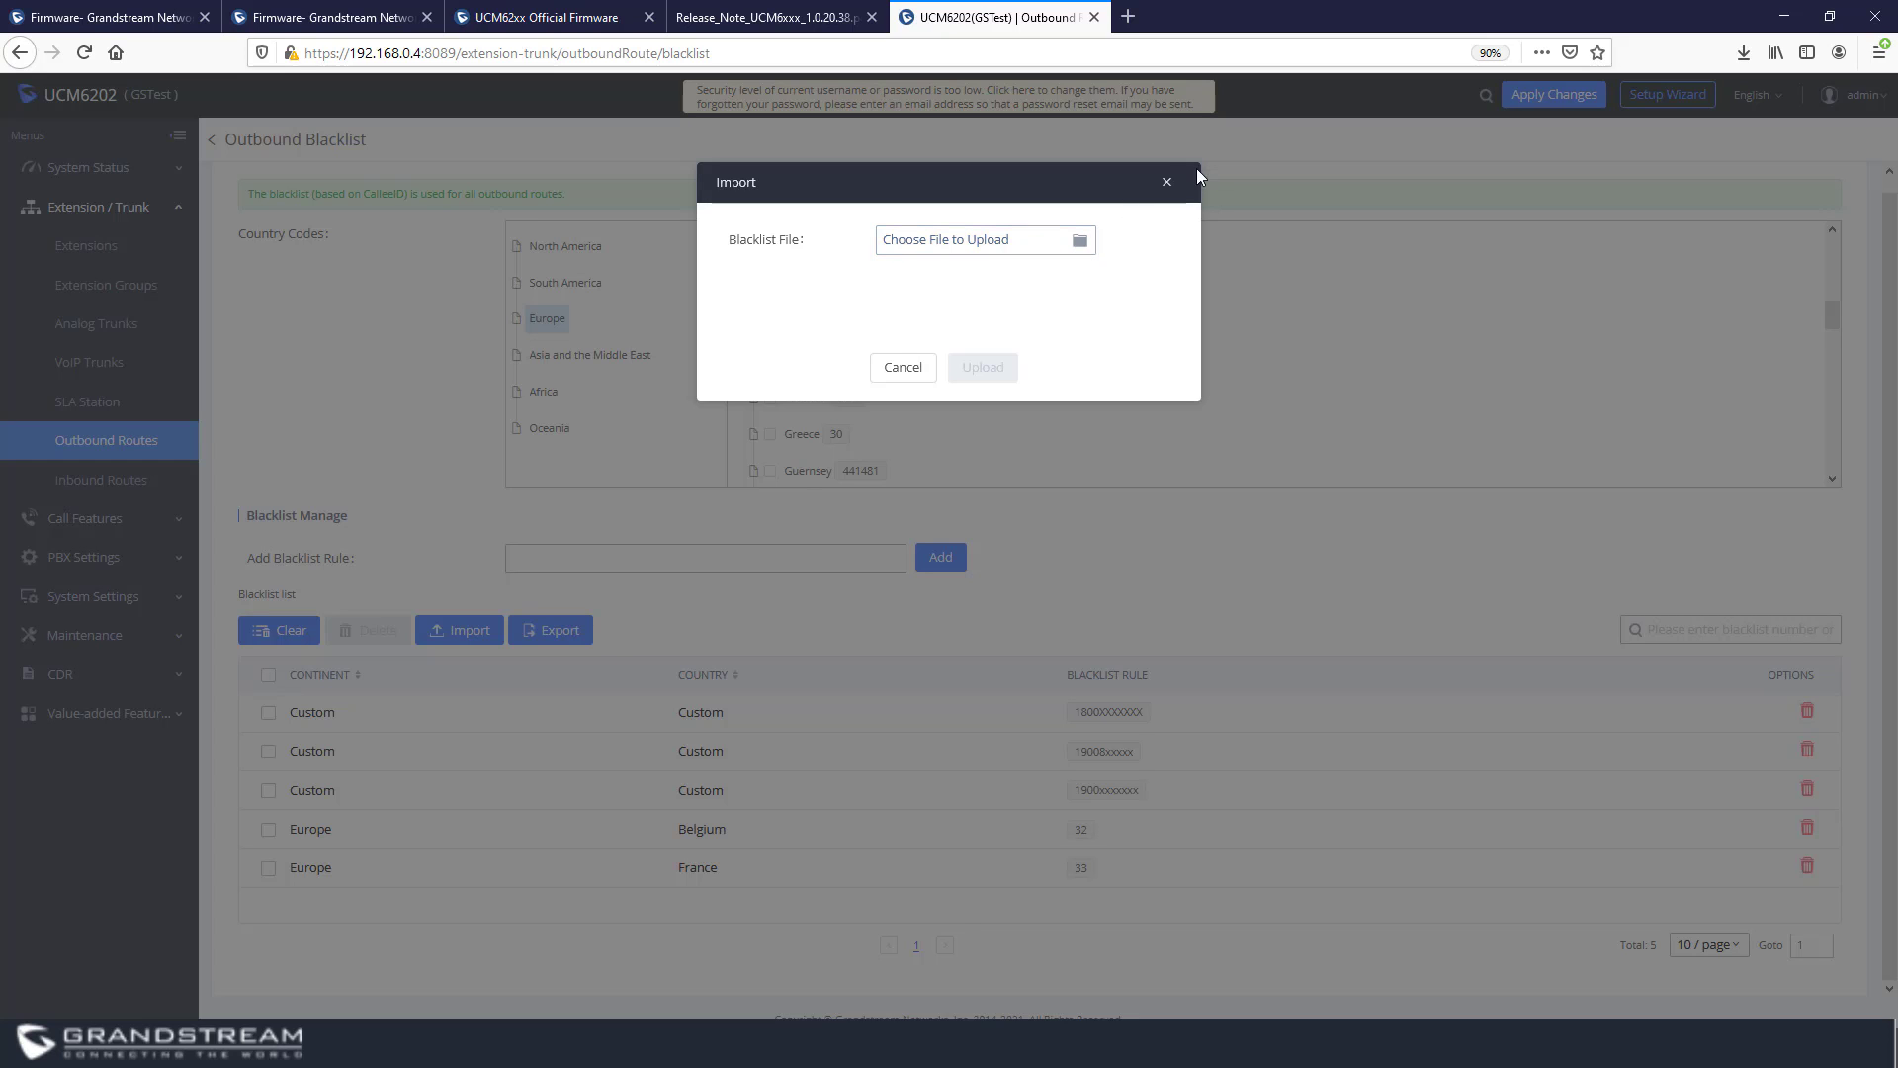
click(1176, 189)
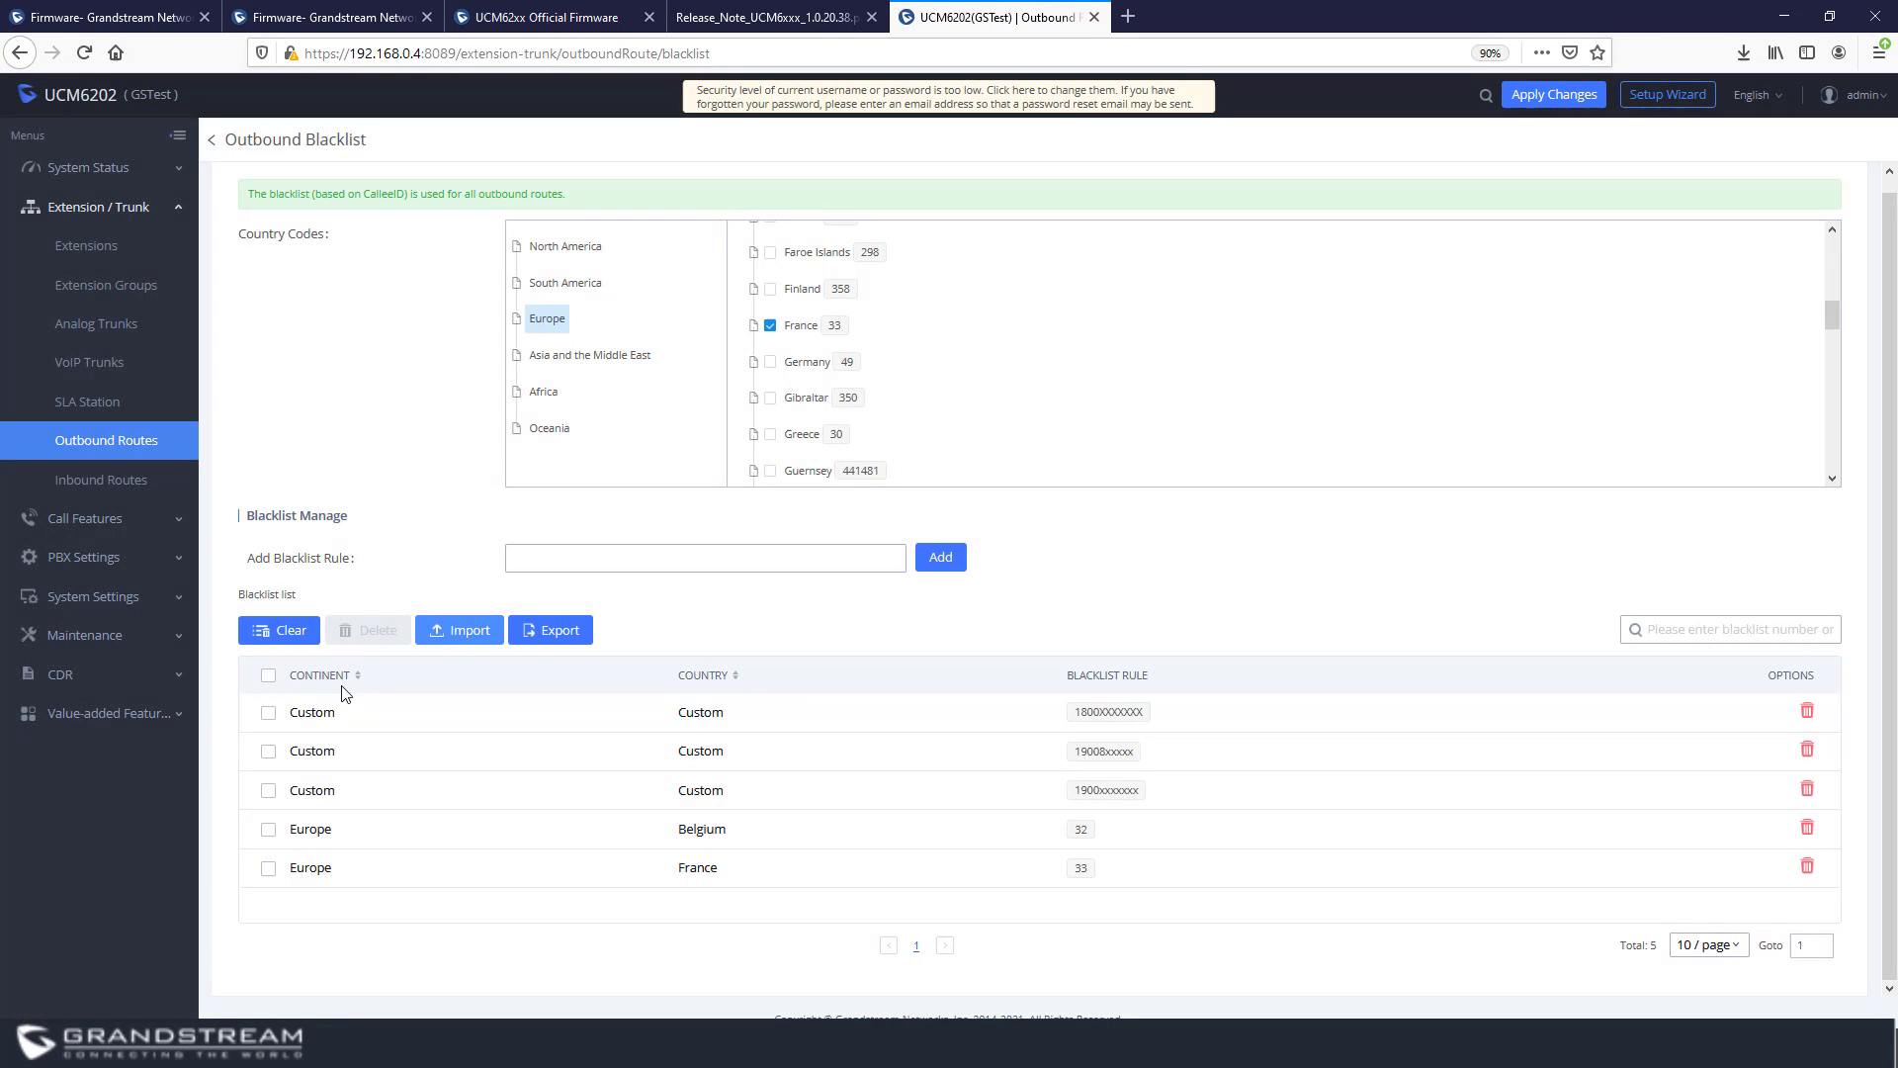
click(560, 636)
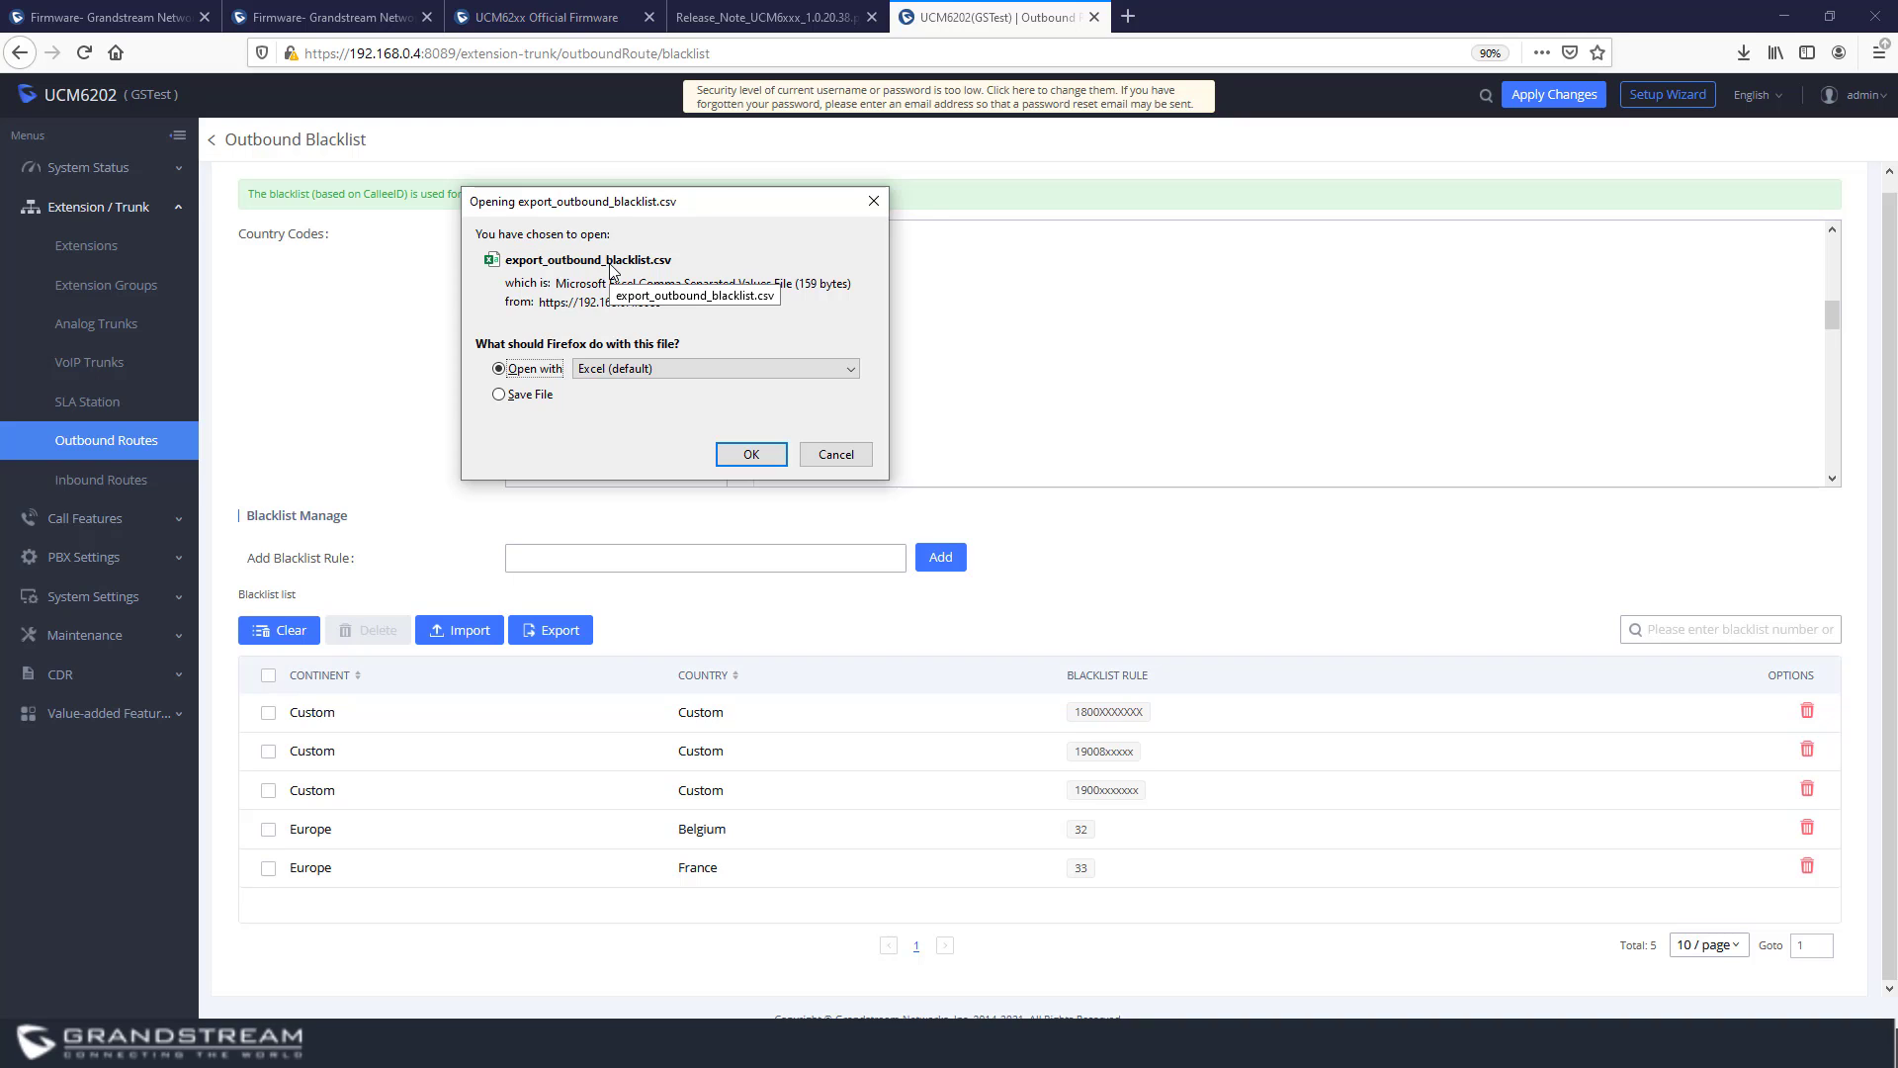
click(874, 200)
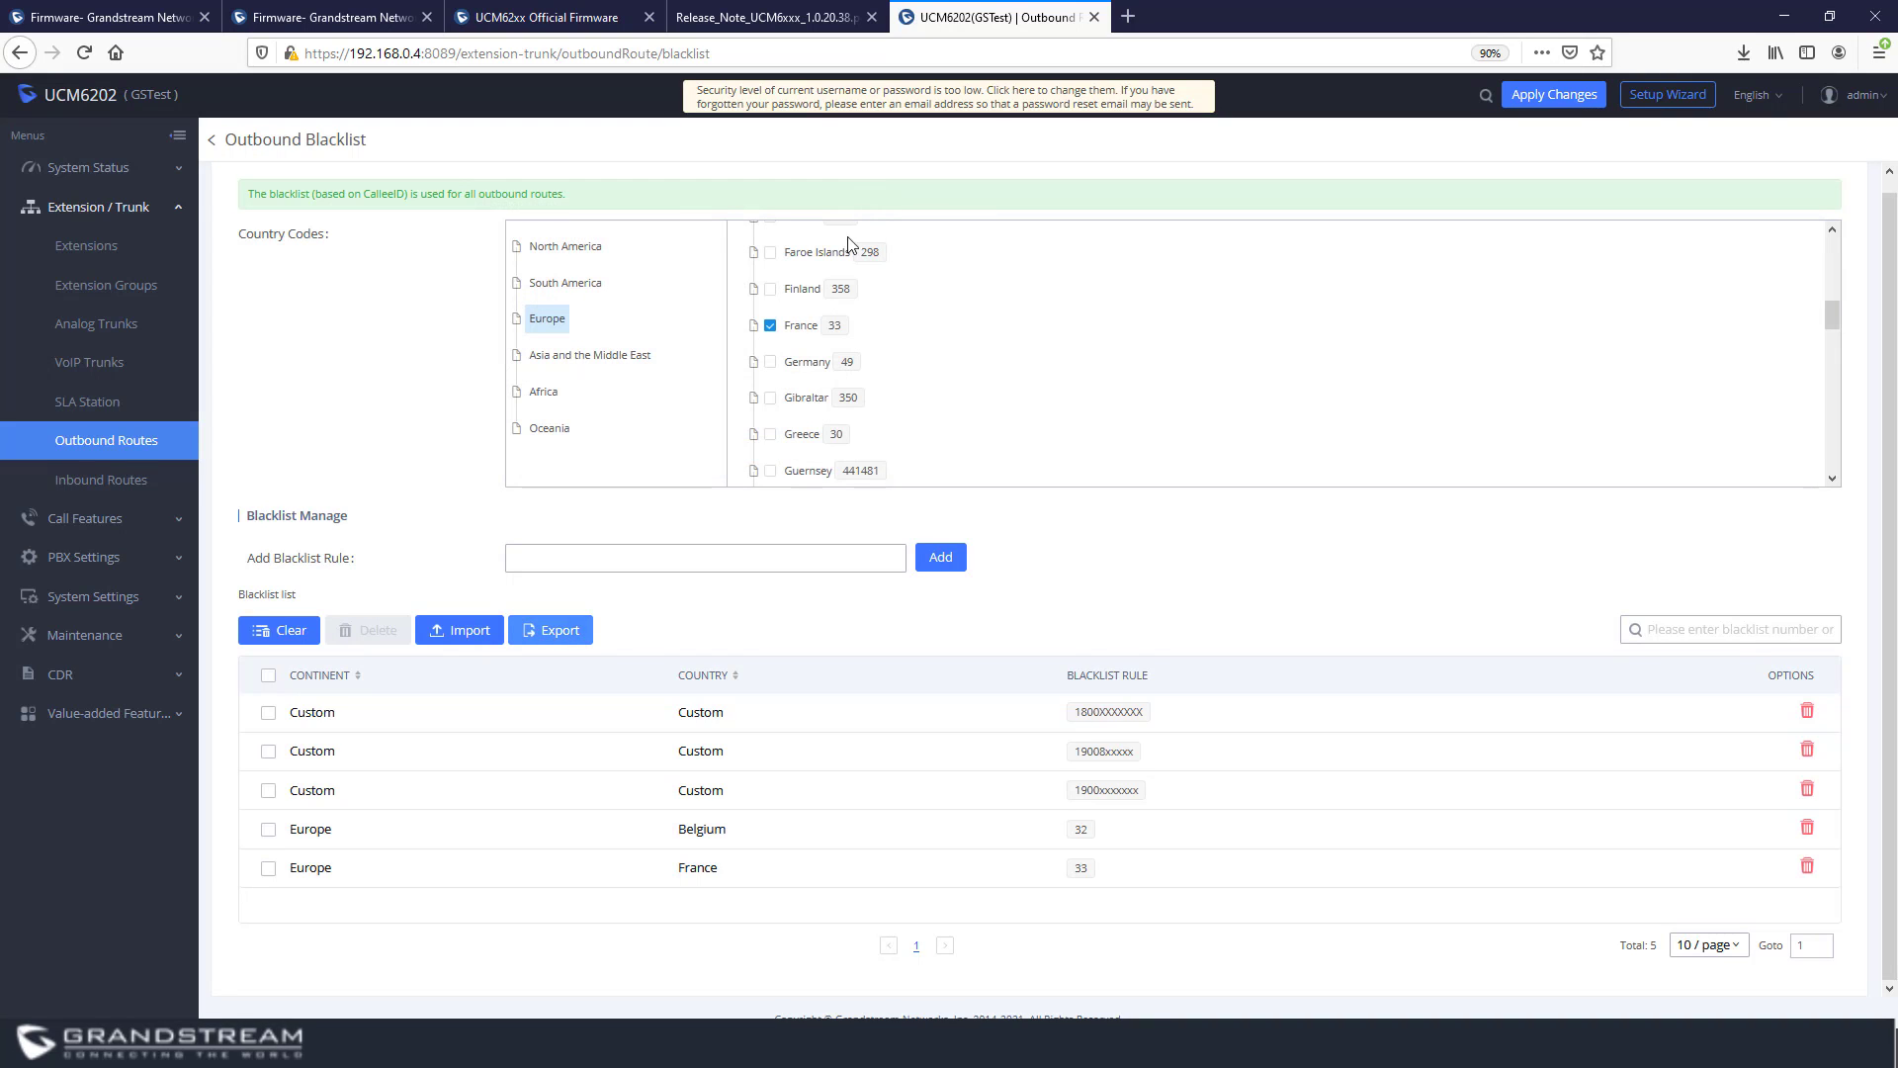
click(103, 447)
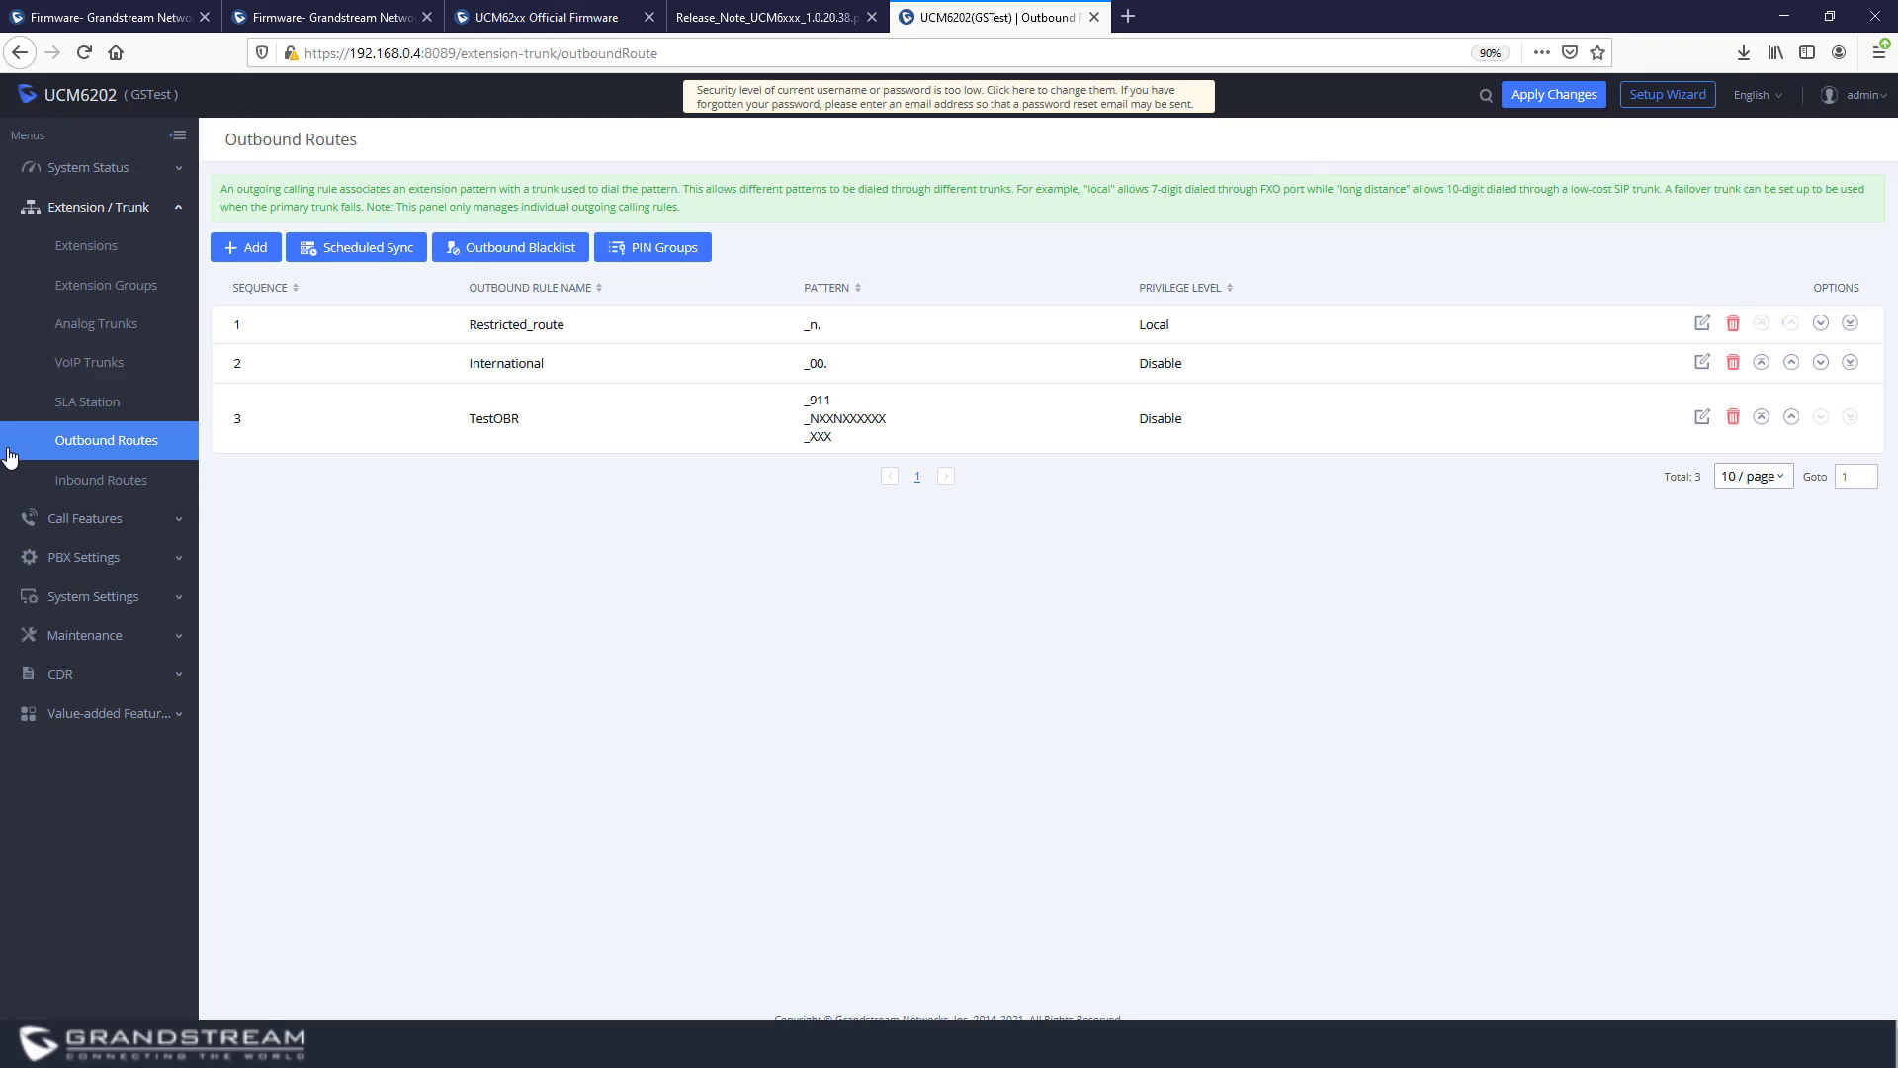
Check the France trunk's peer type, then start a new inbound rule for SIP Trunks -- France
click(103, 366)
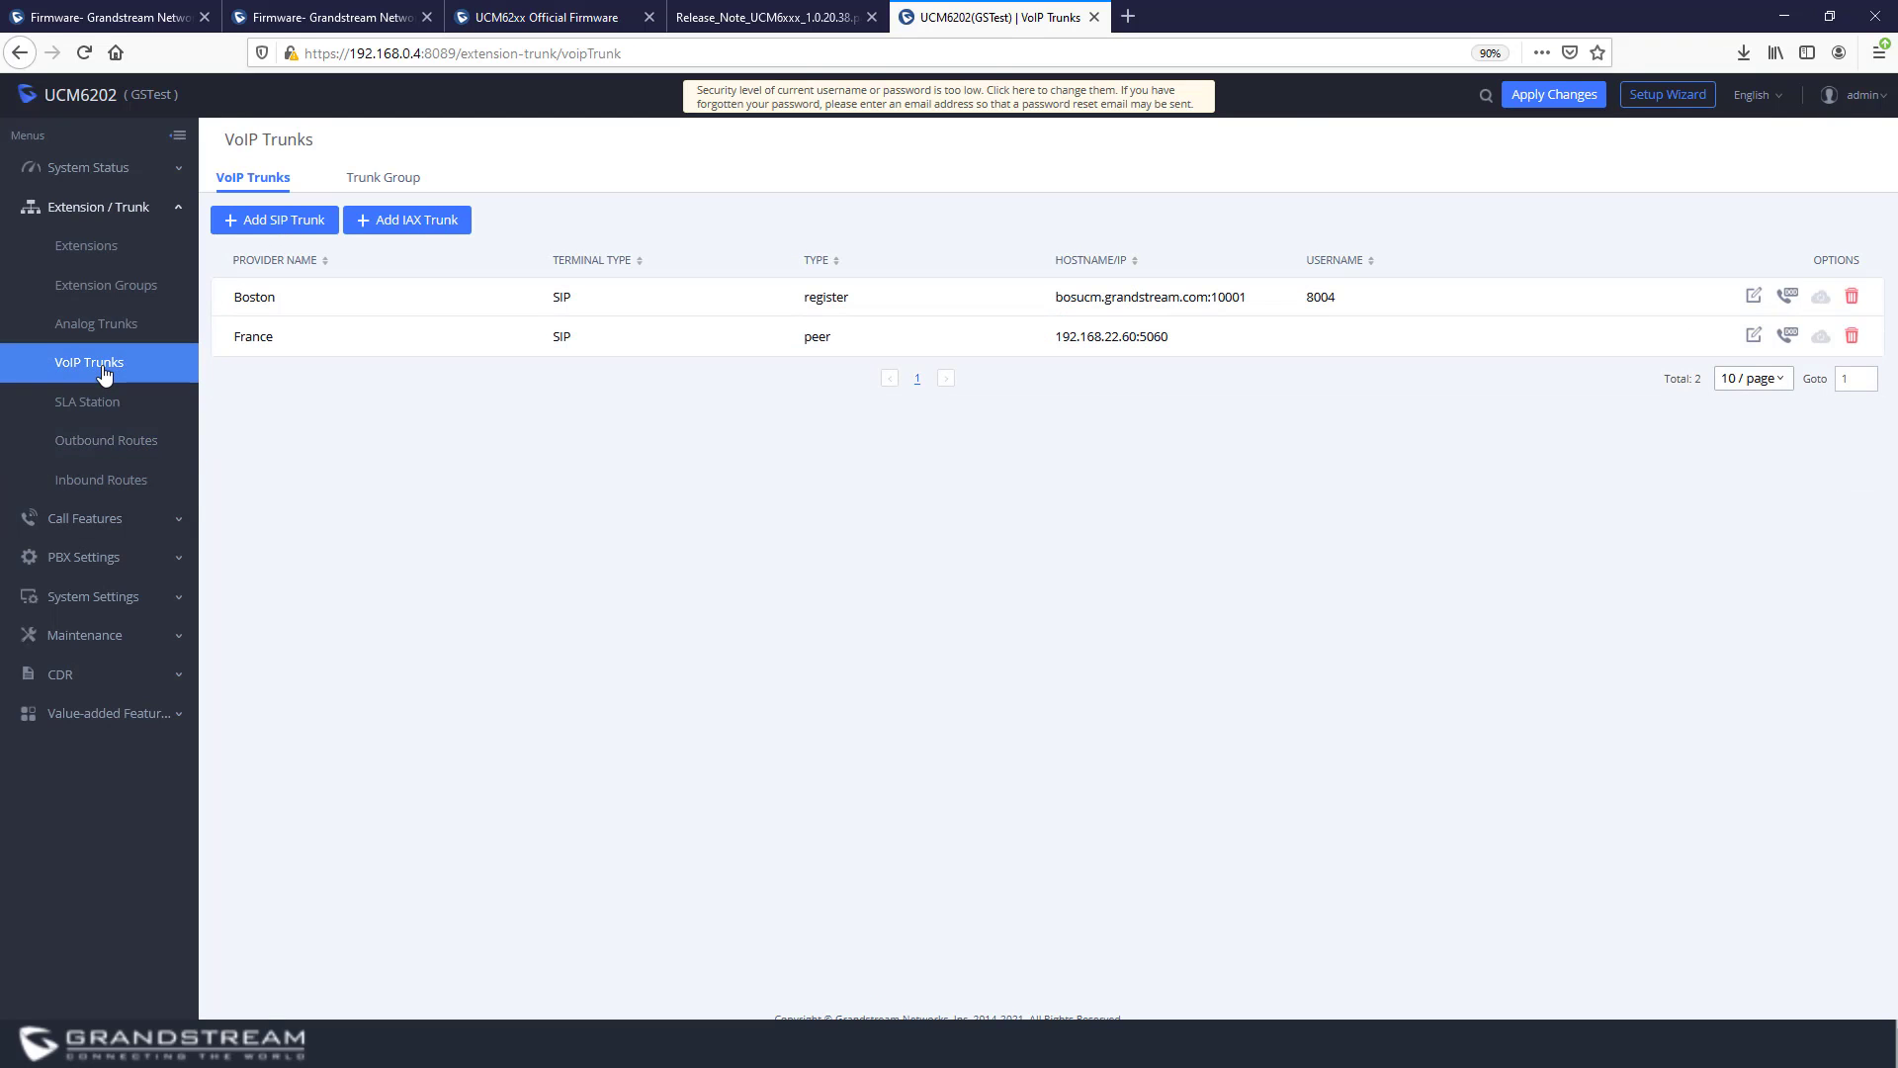
double_click(817, 337)
click(117, 485)
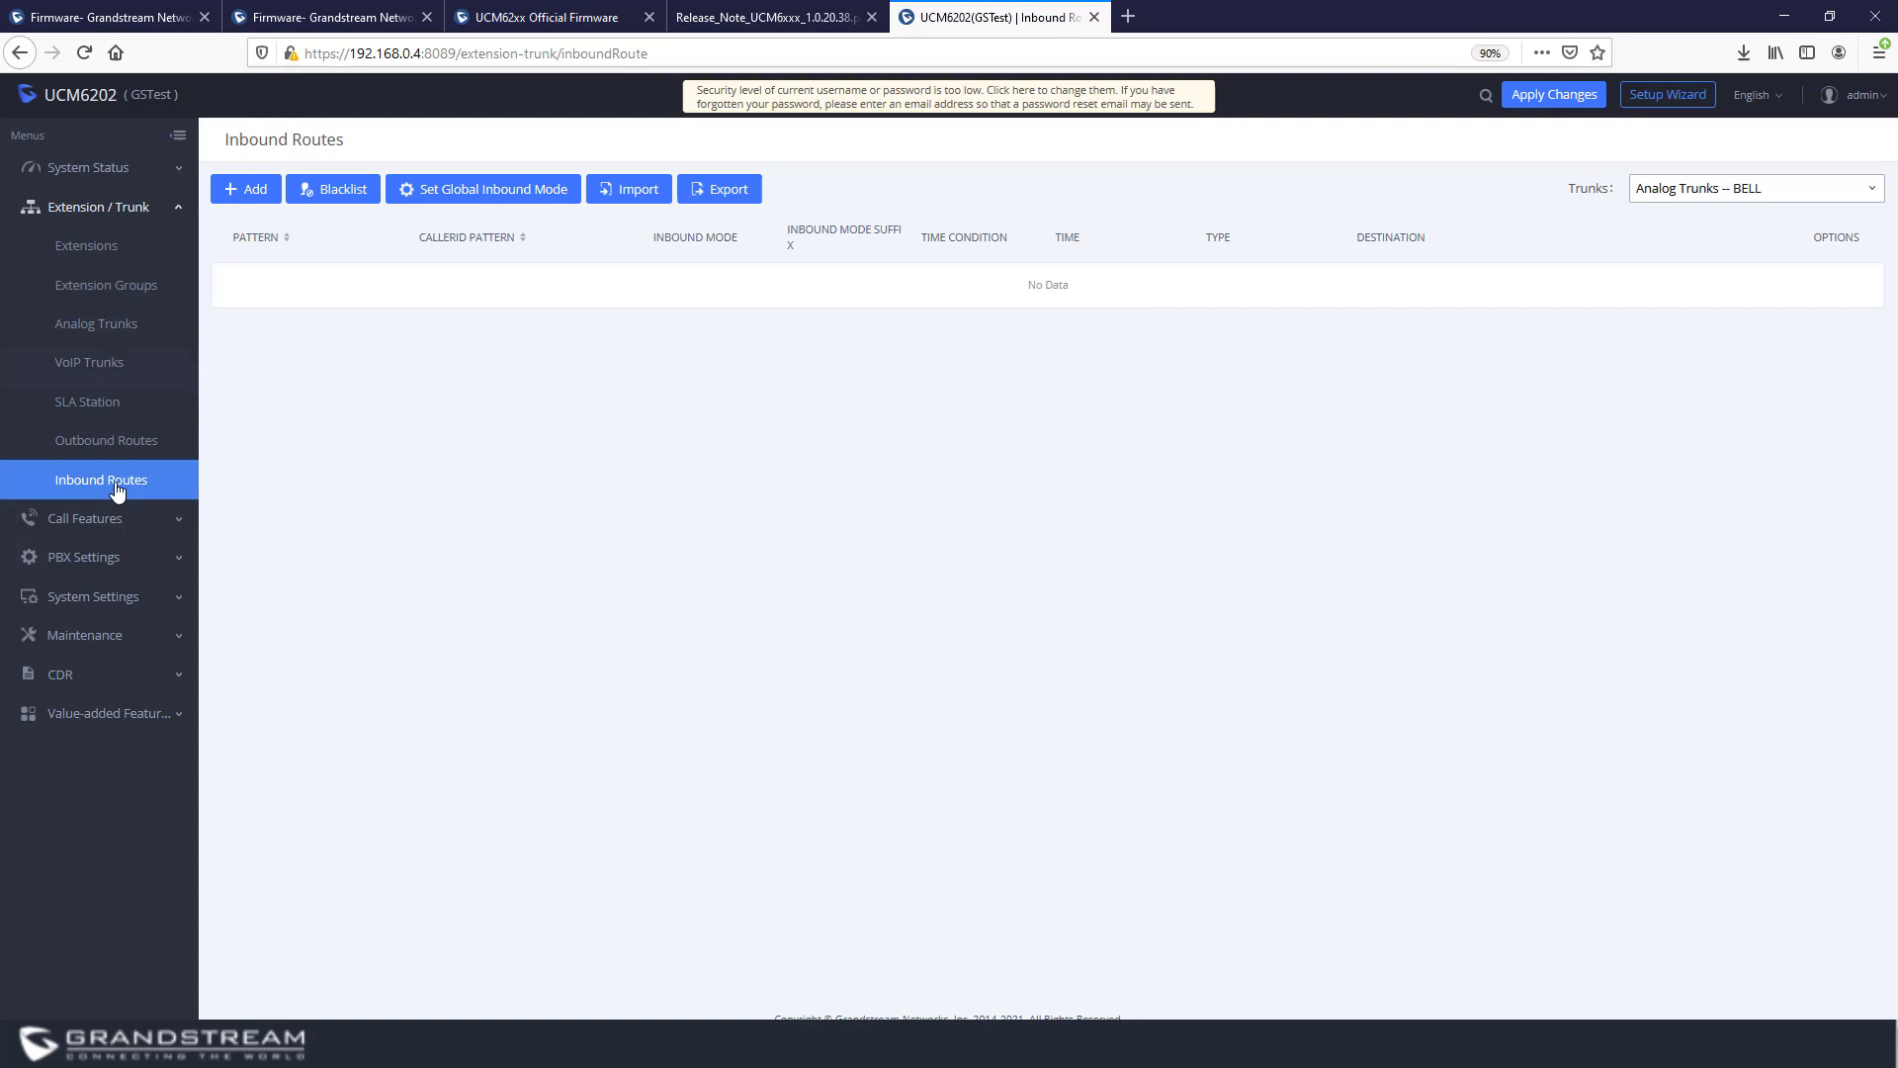
click(1756, 188)
click(1753, 286)
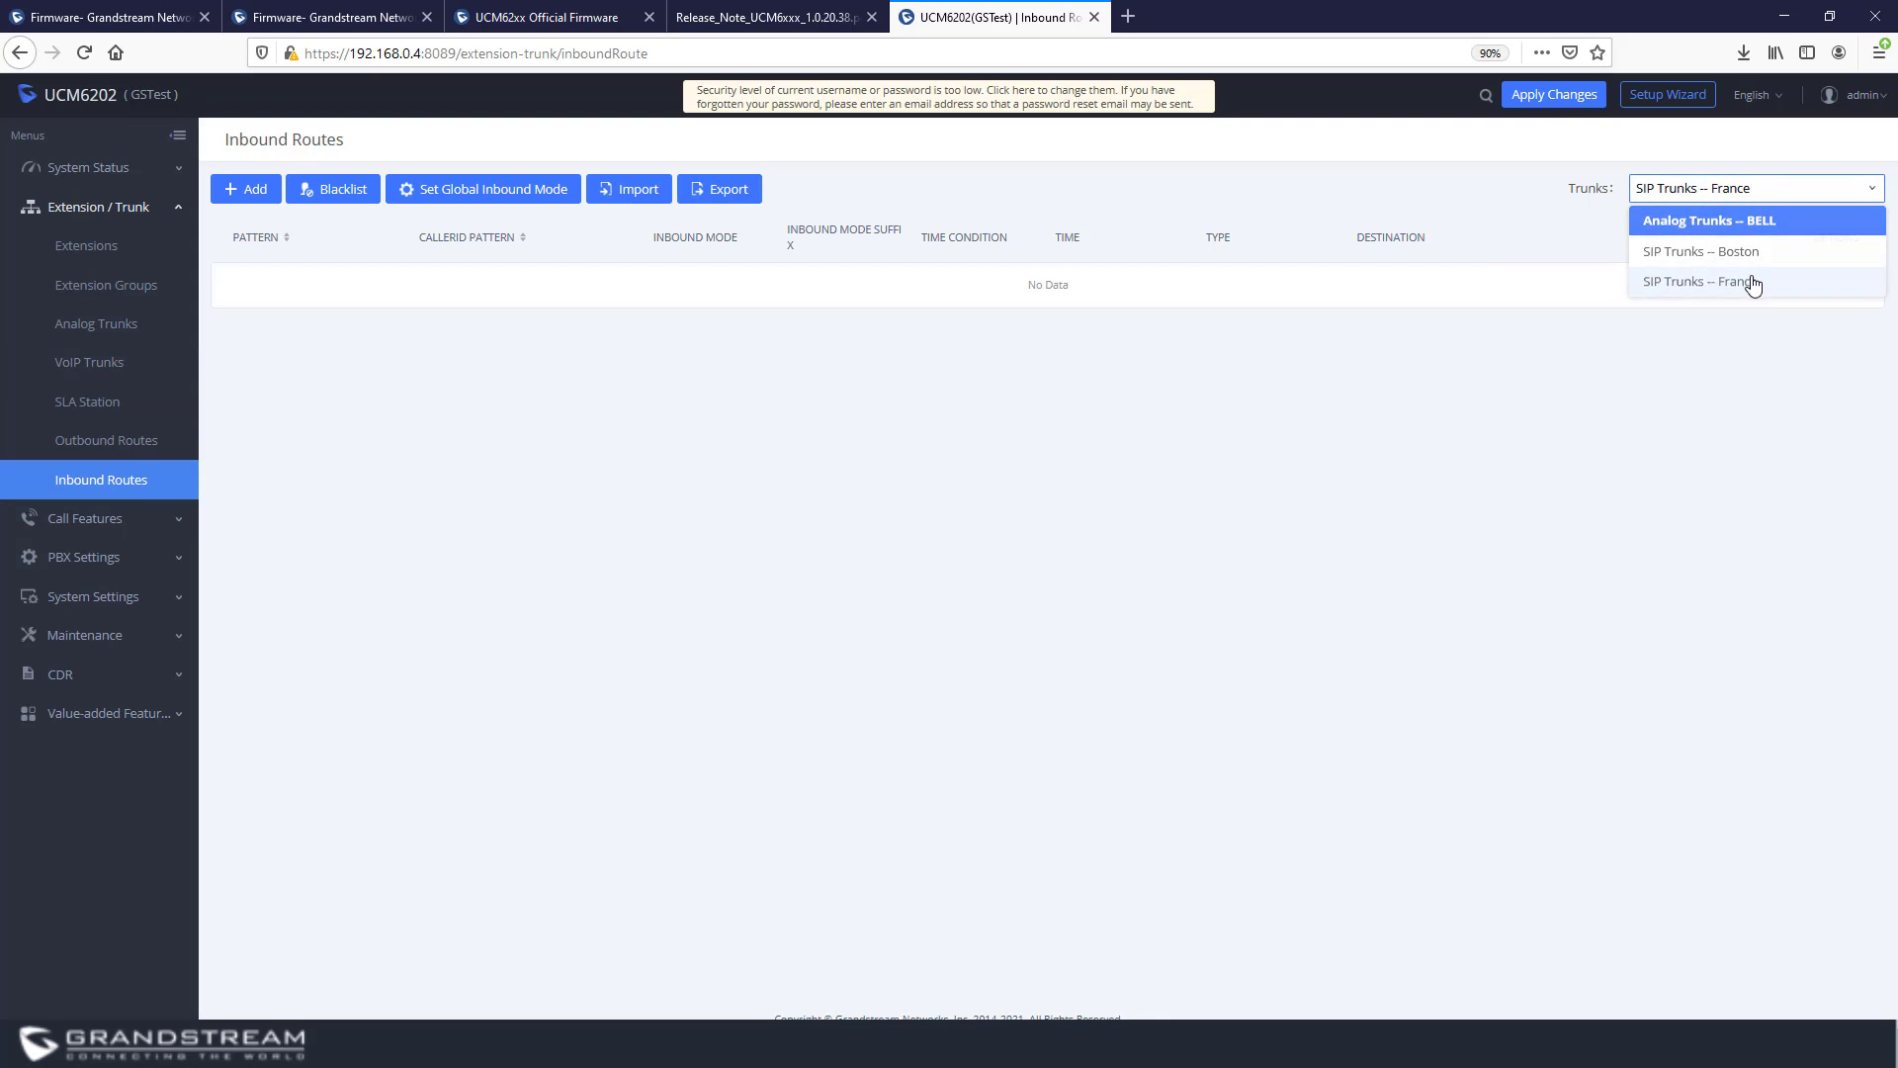
click(255, 189)
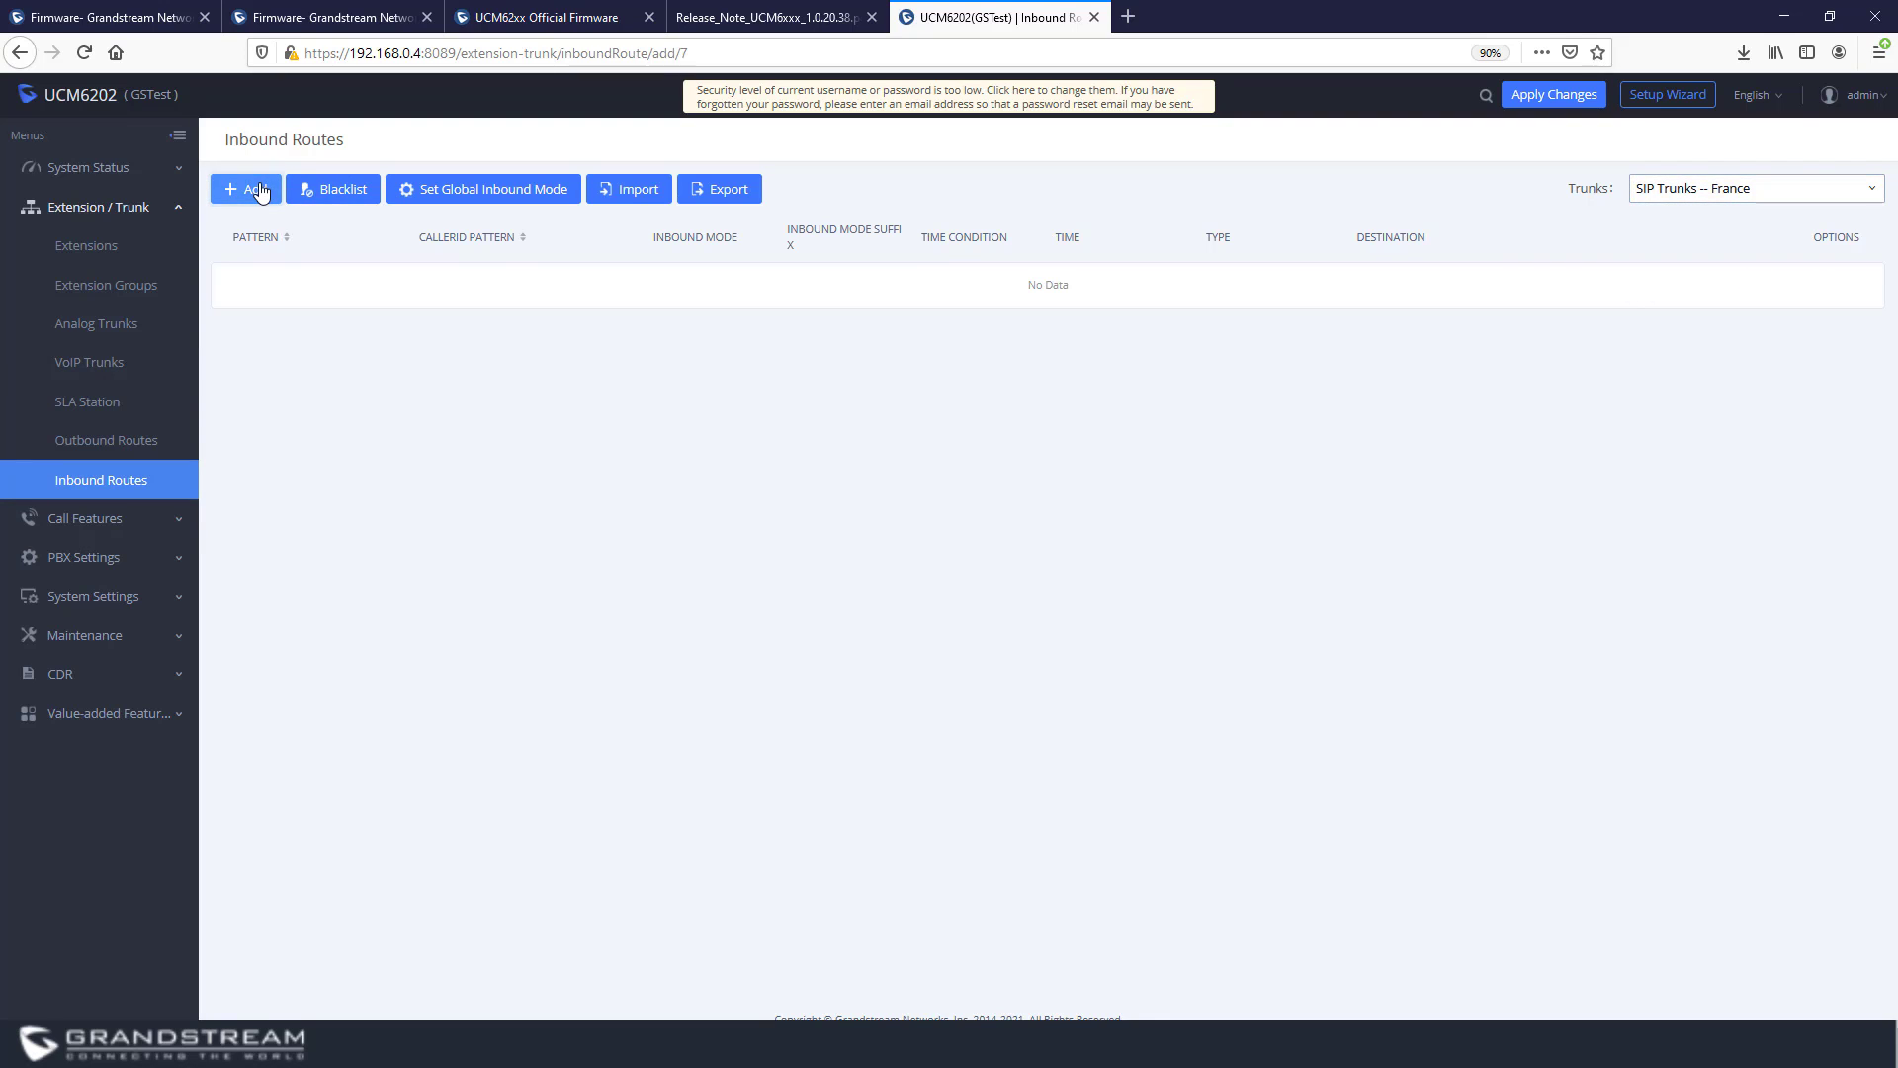
Give the France inbound rule pattern X. and default destination By DID
click(640, 260)
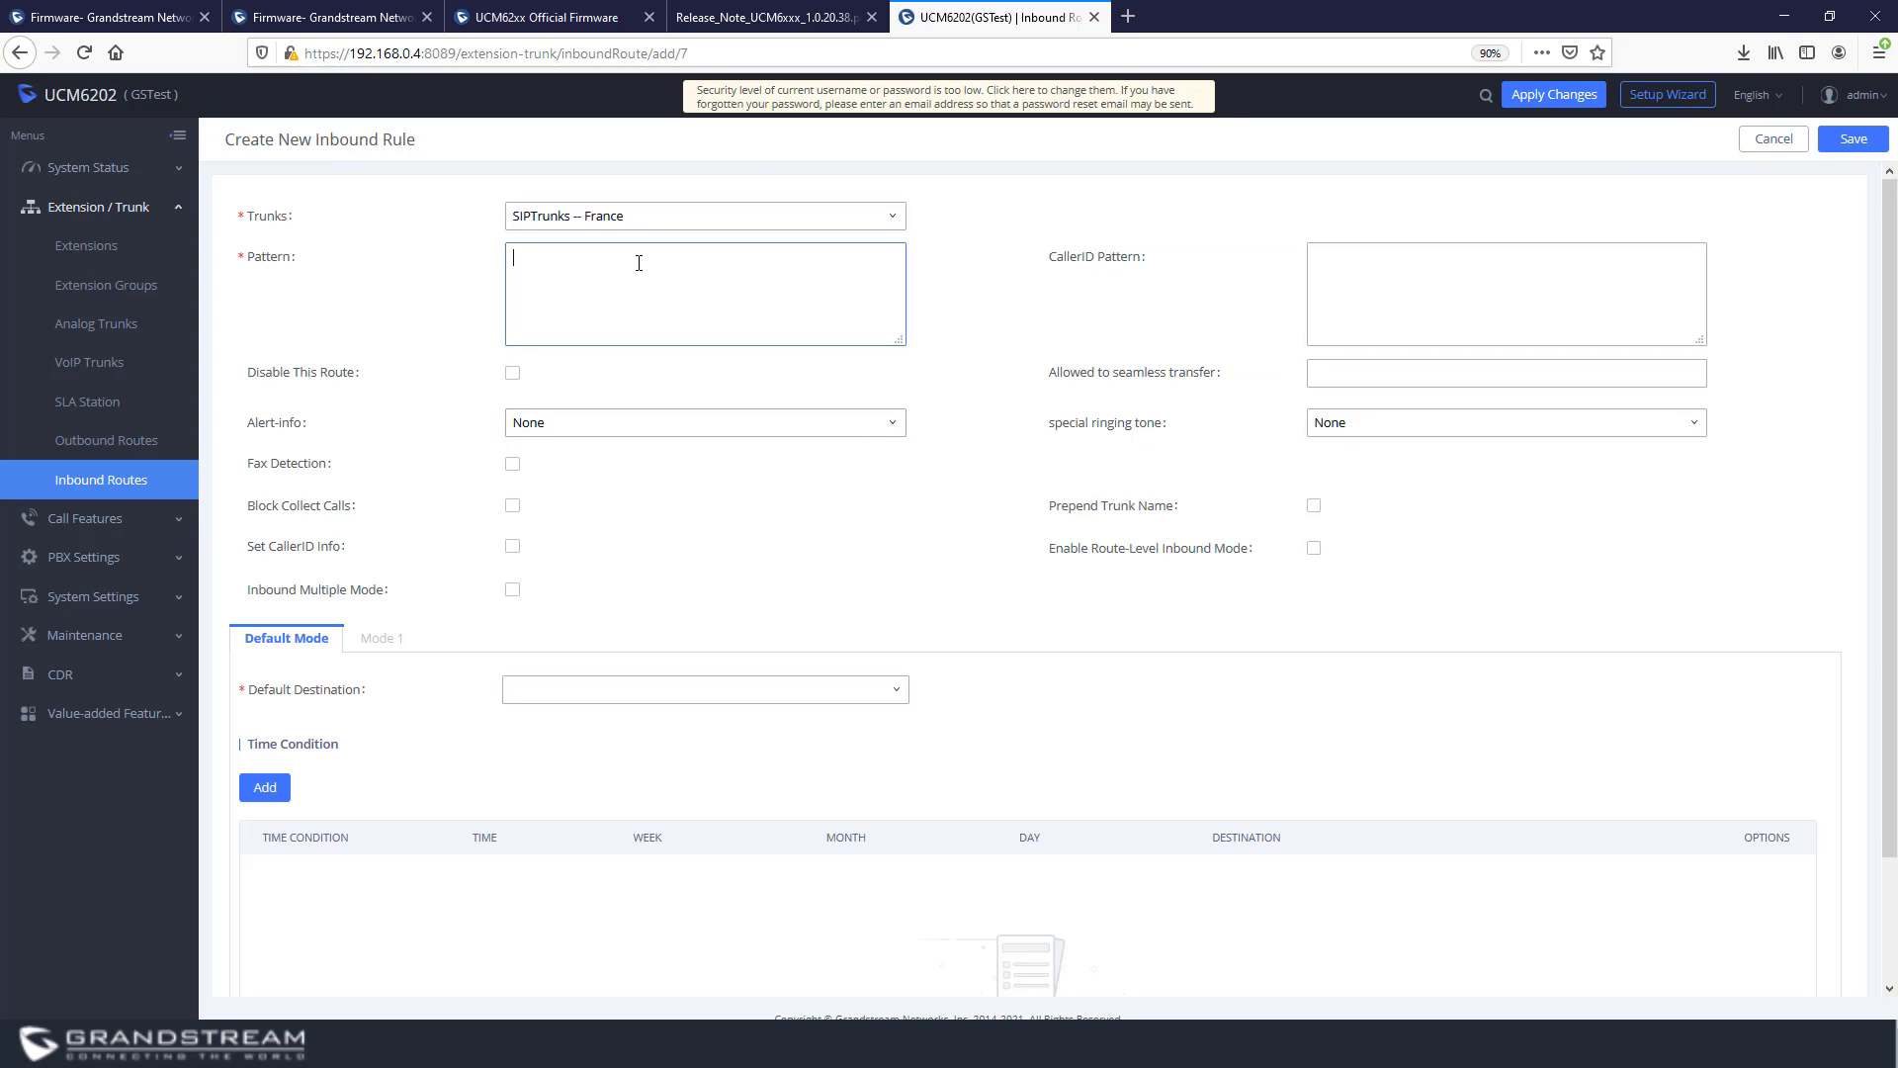
text(X.)
click(591, 689)
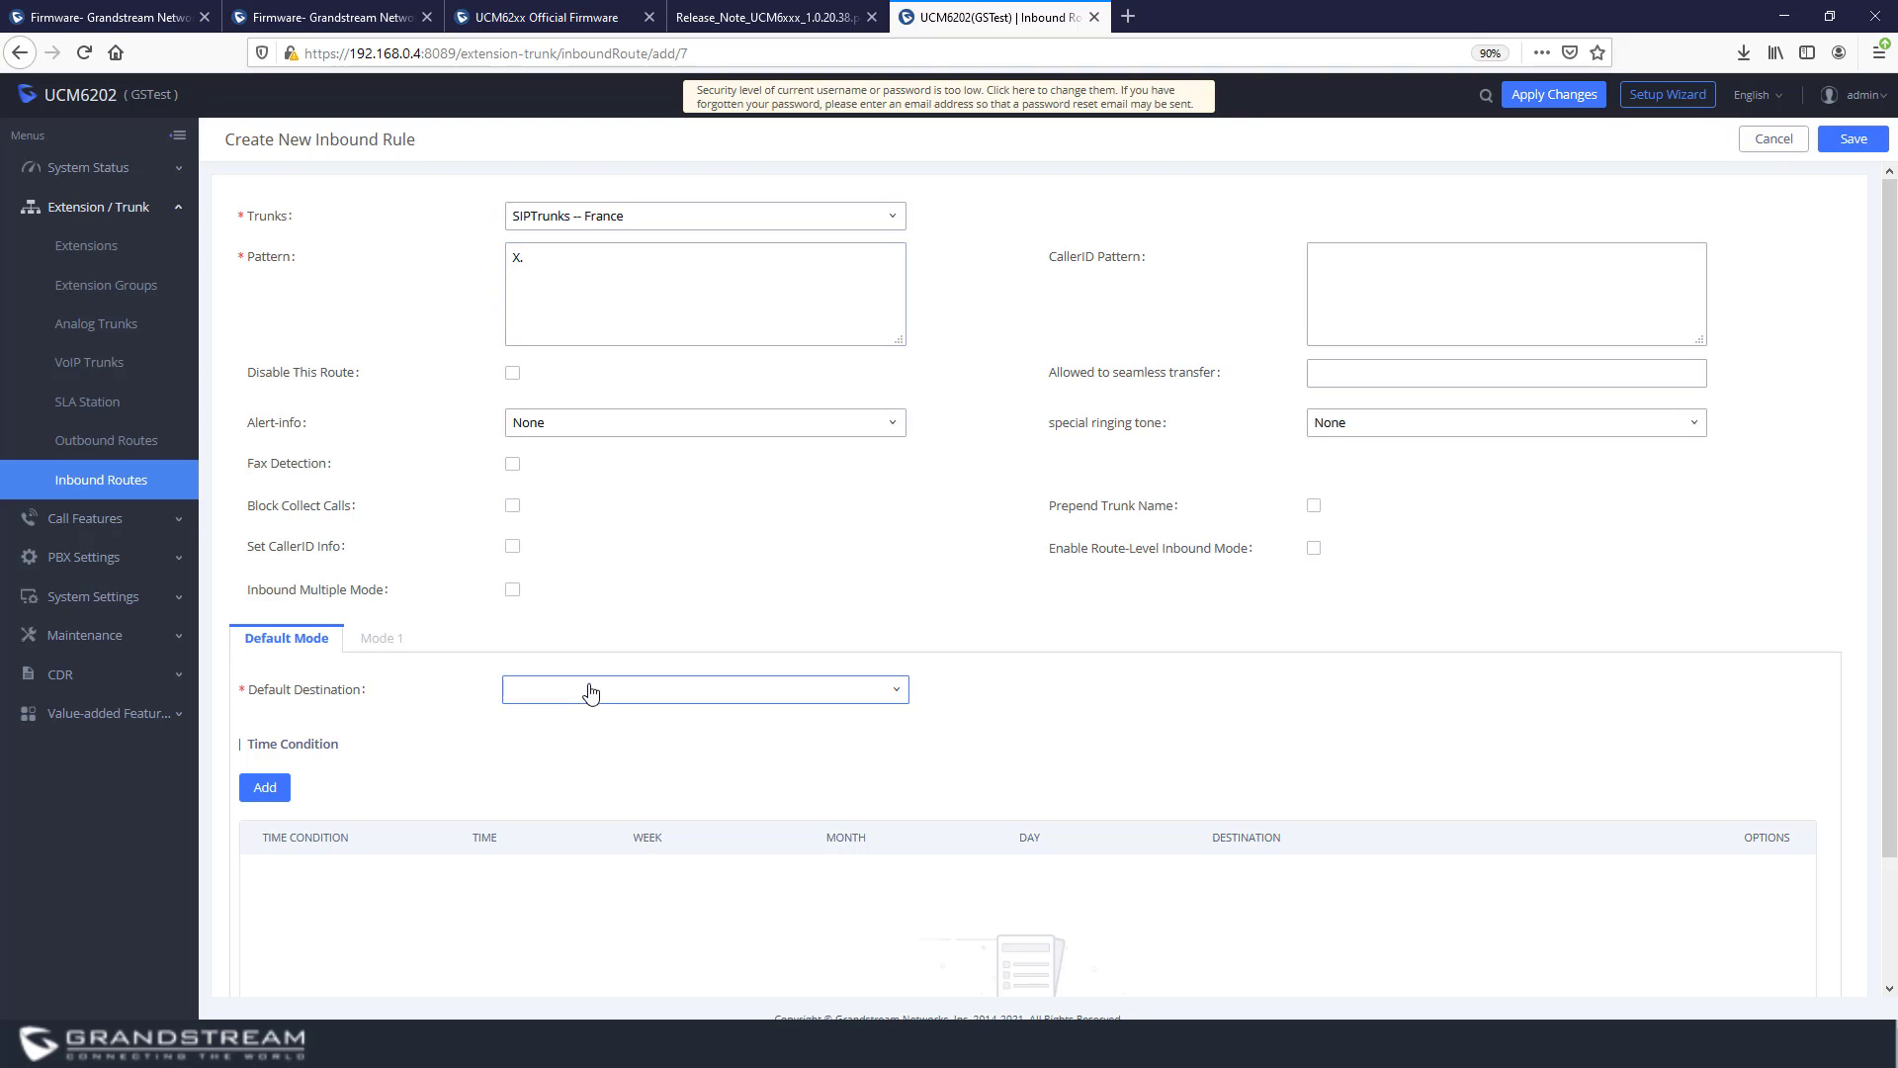
click(556, 724)
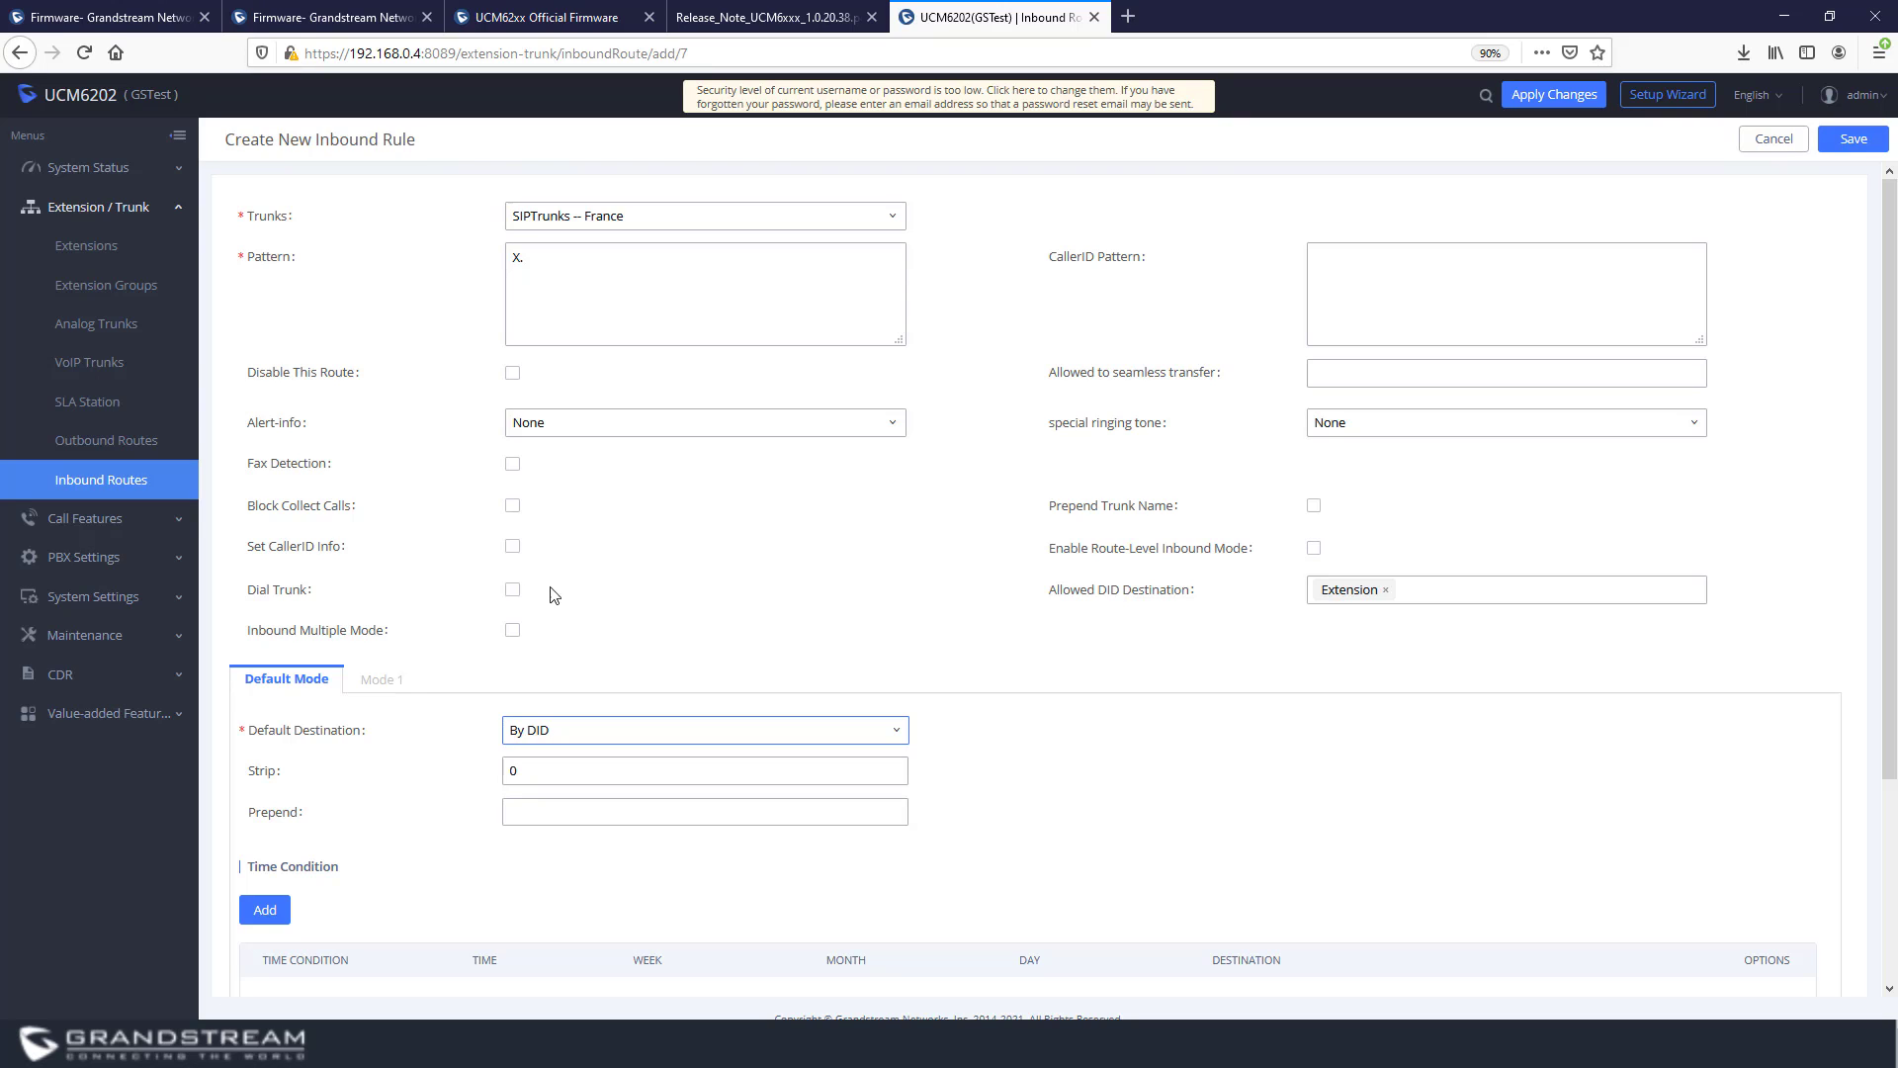
mouse_move(1123, 600)
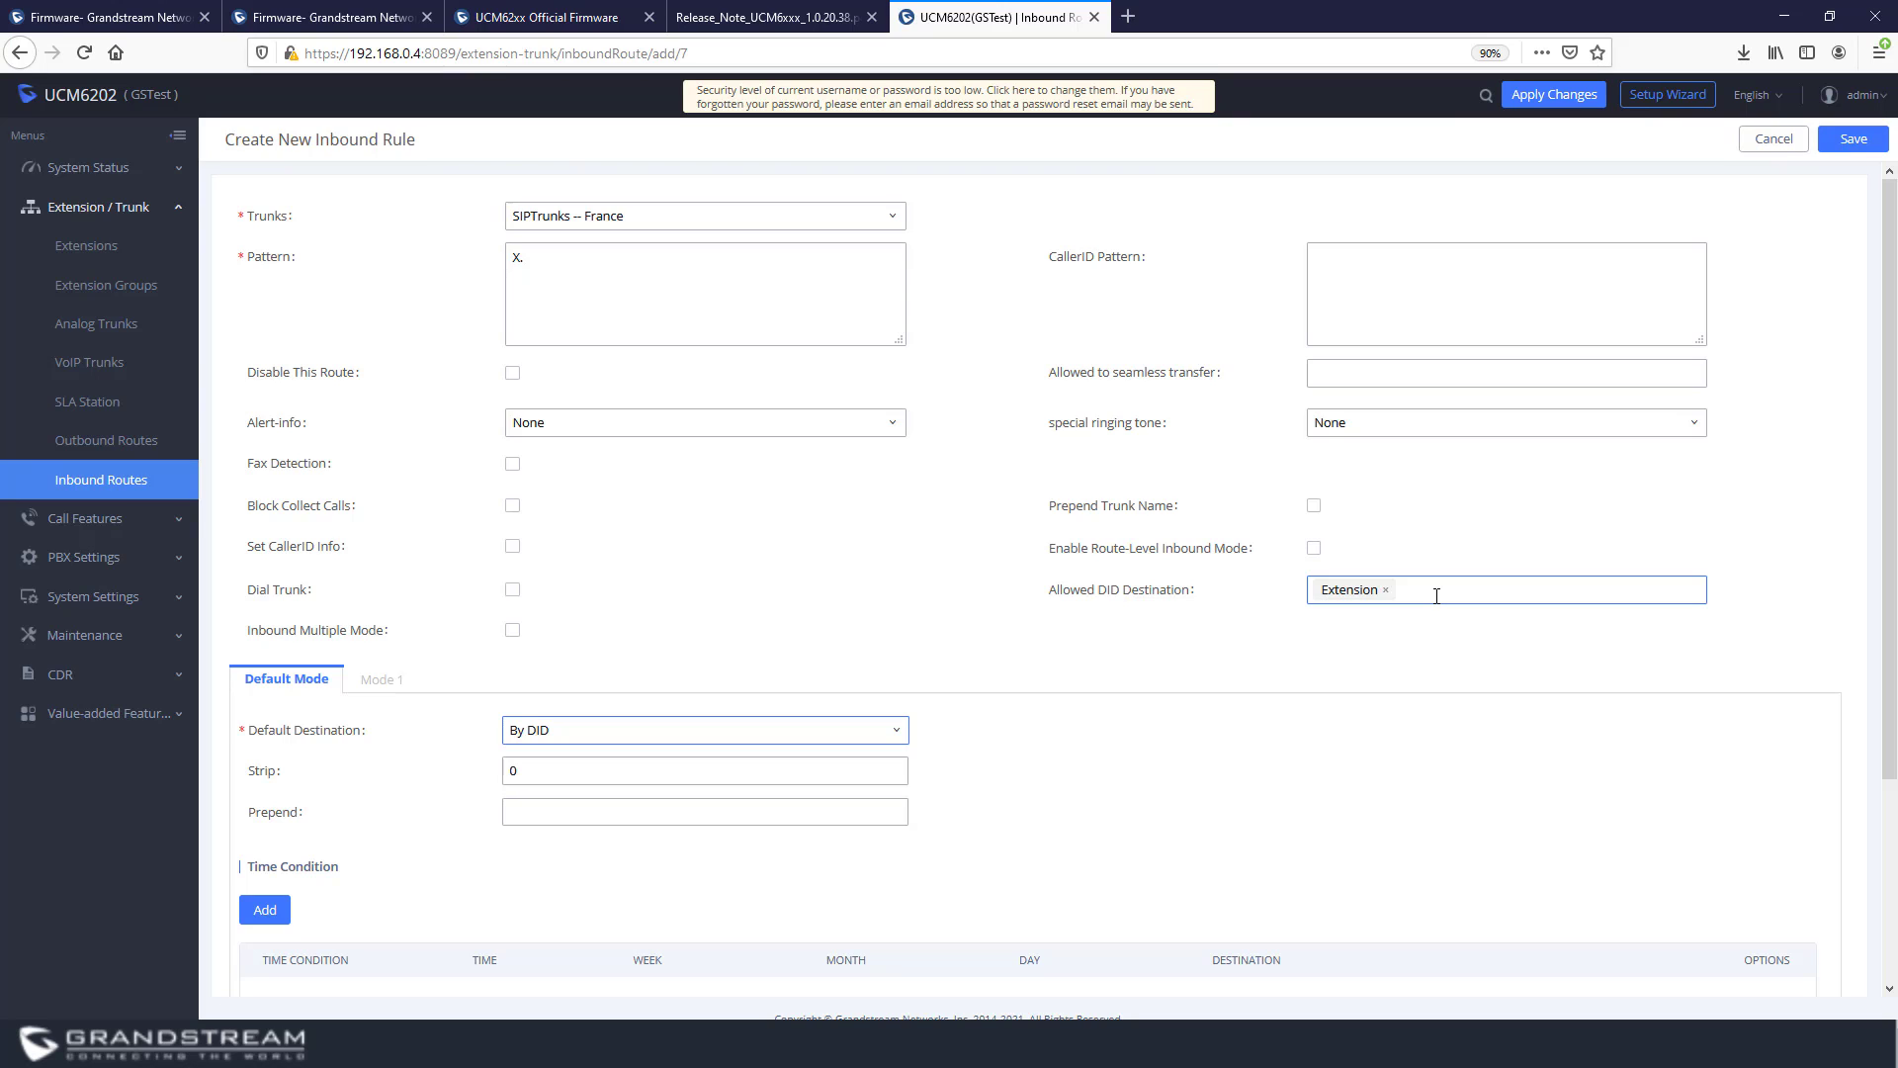
Review the Allowed DID Destination list unchanged, then enable Dial Trunk on the France rule
click(1436, 596)
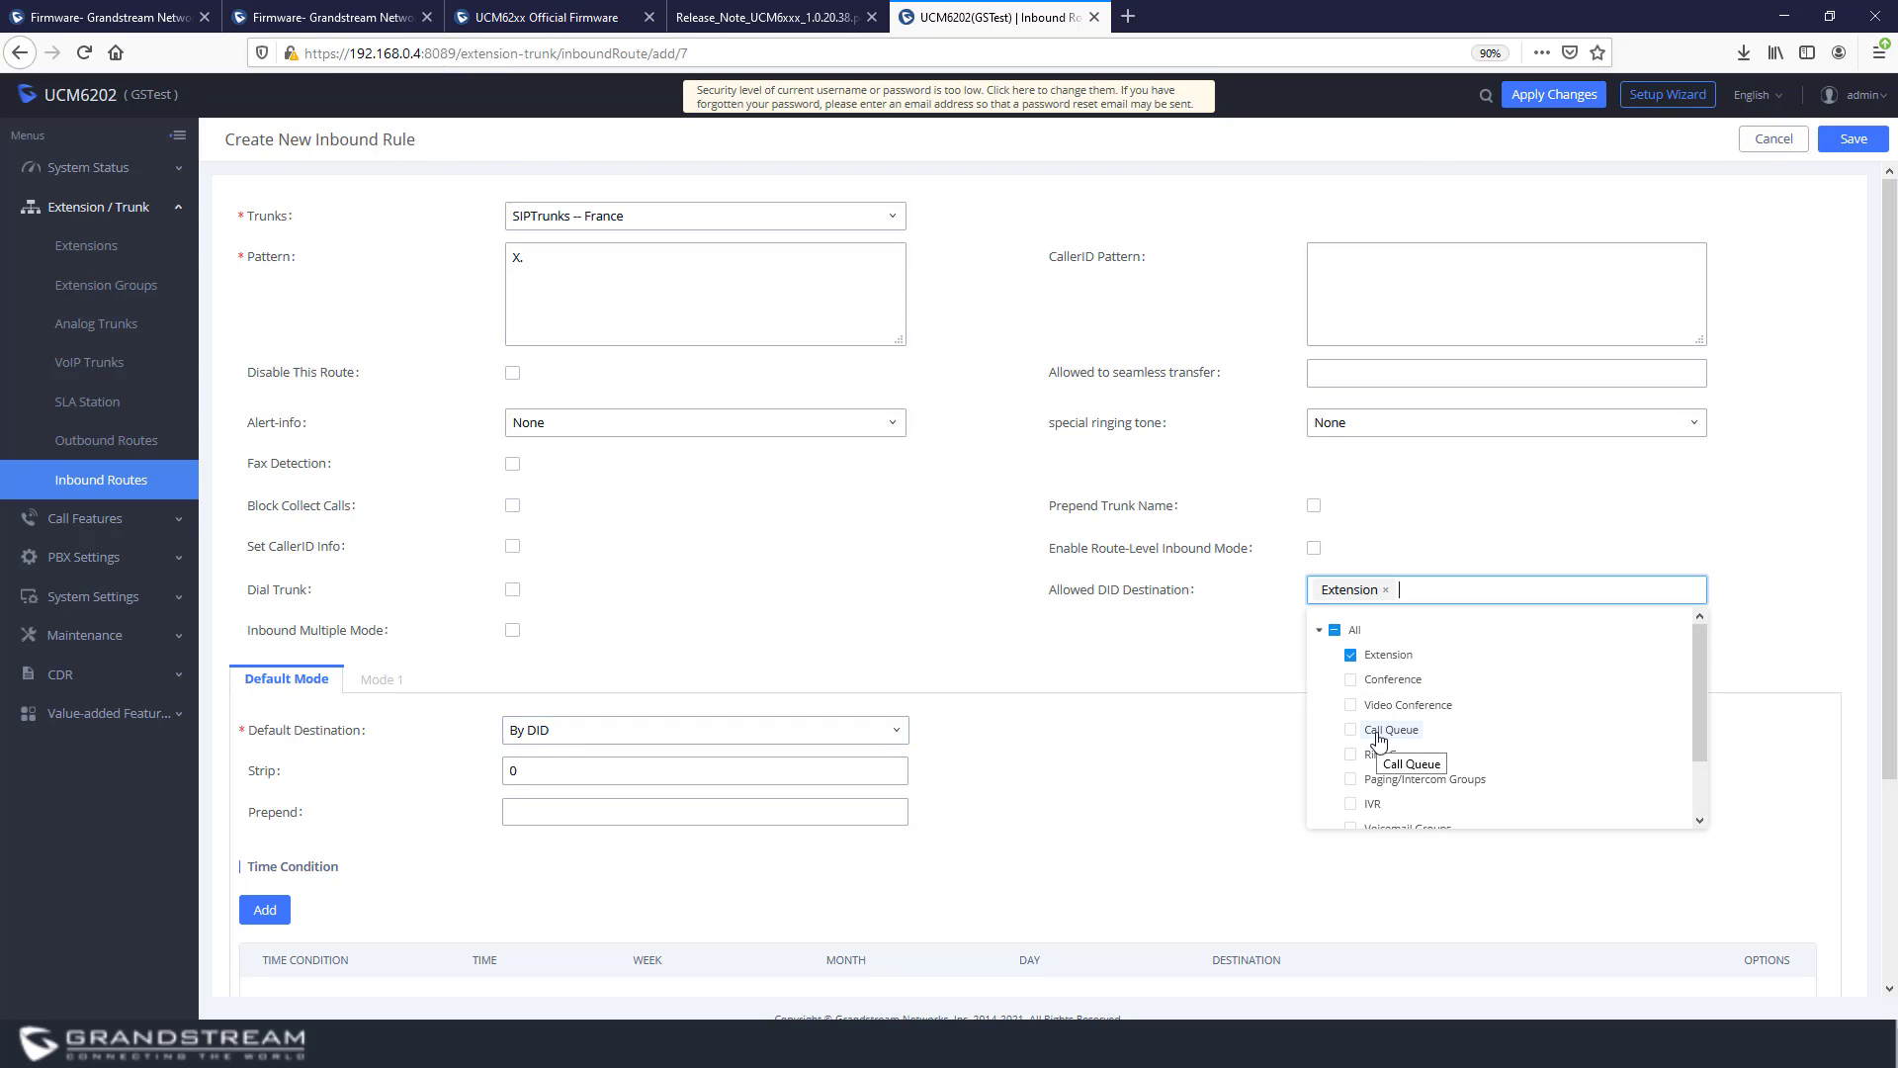
scroll(1379, 740, down, 1)
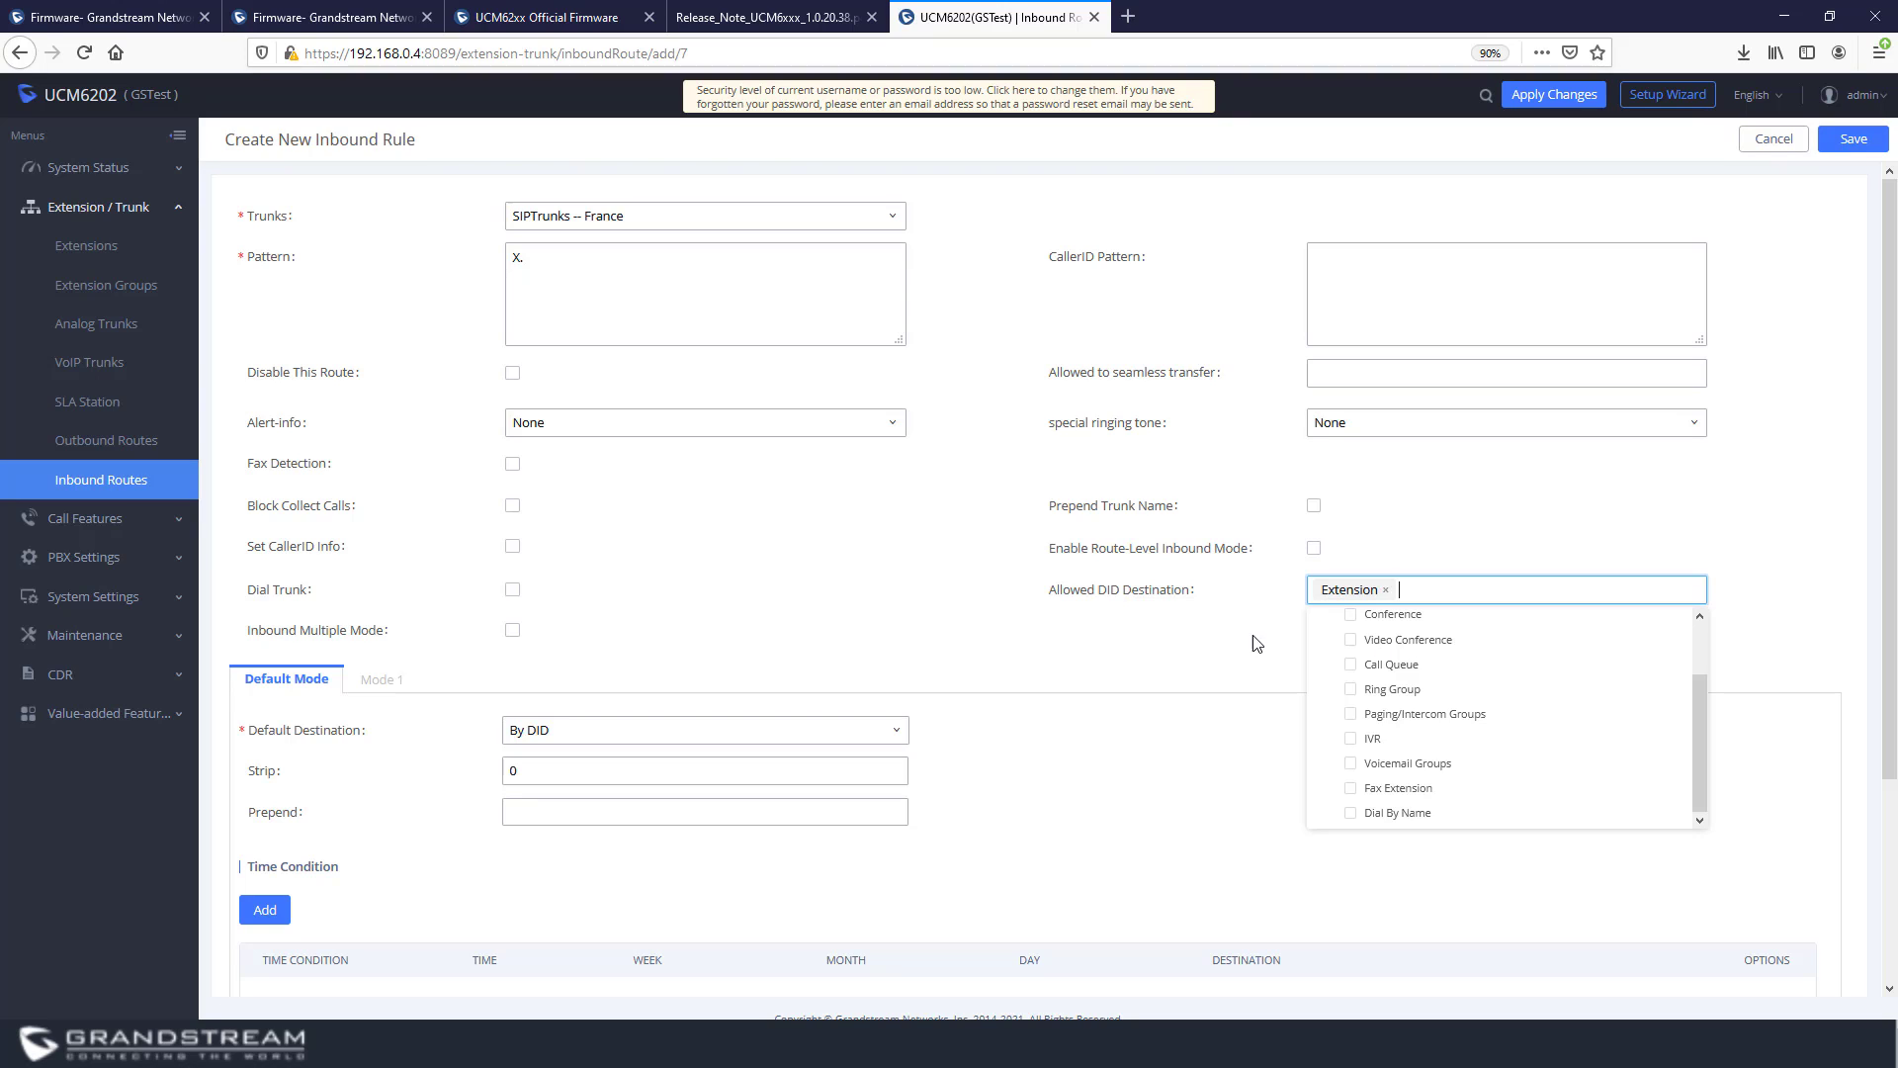
click(1216, 633)
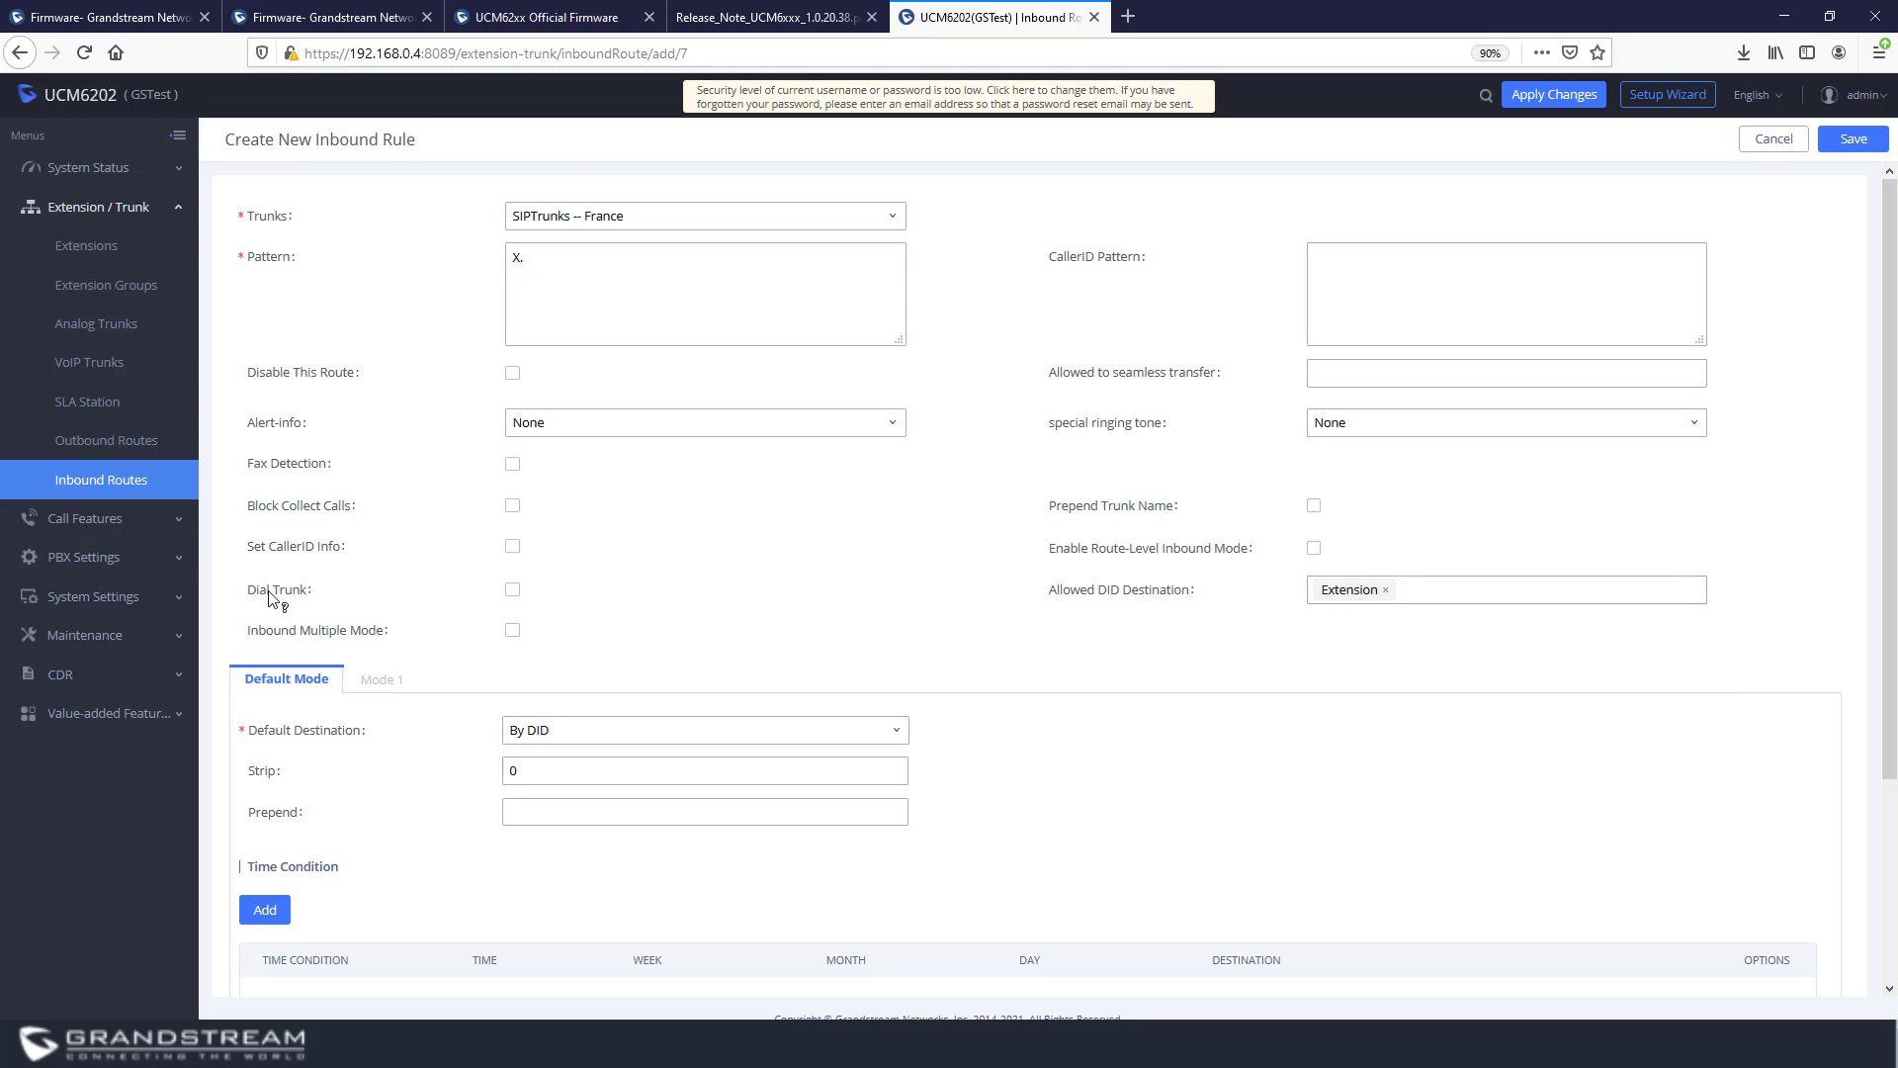
mouse_move(275, 599)
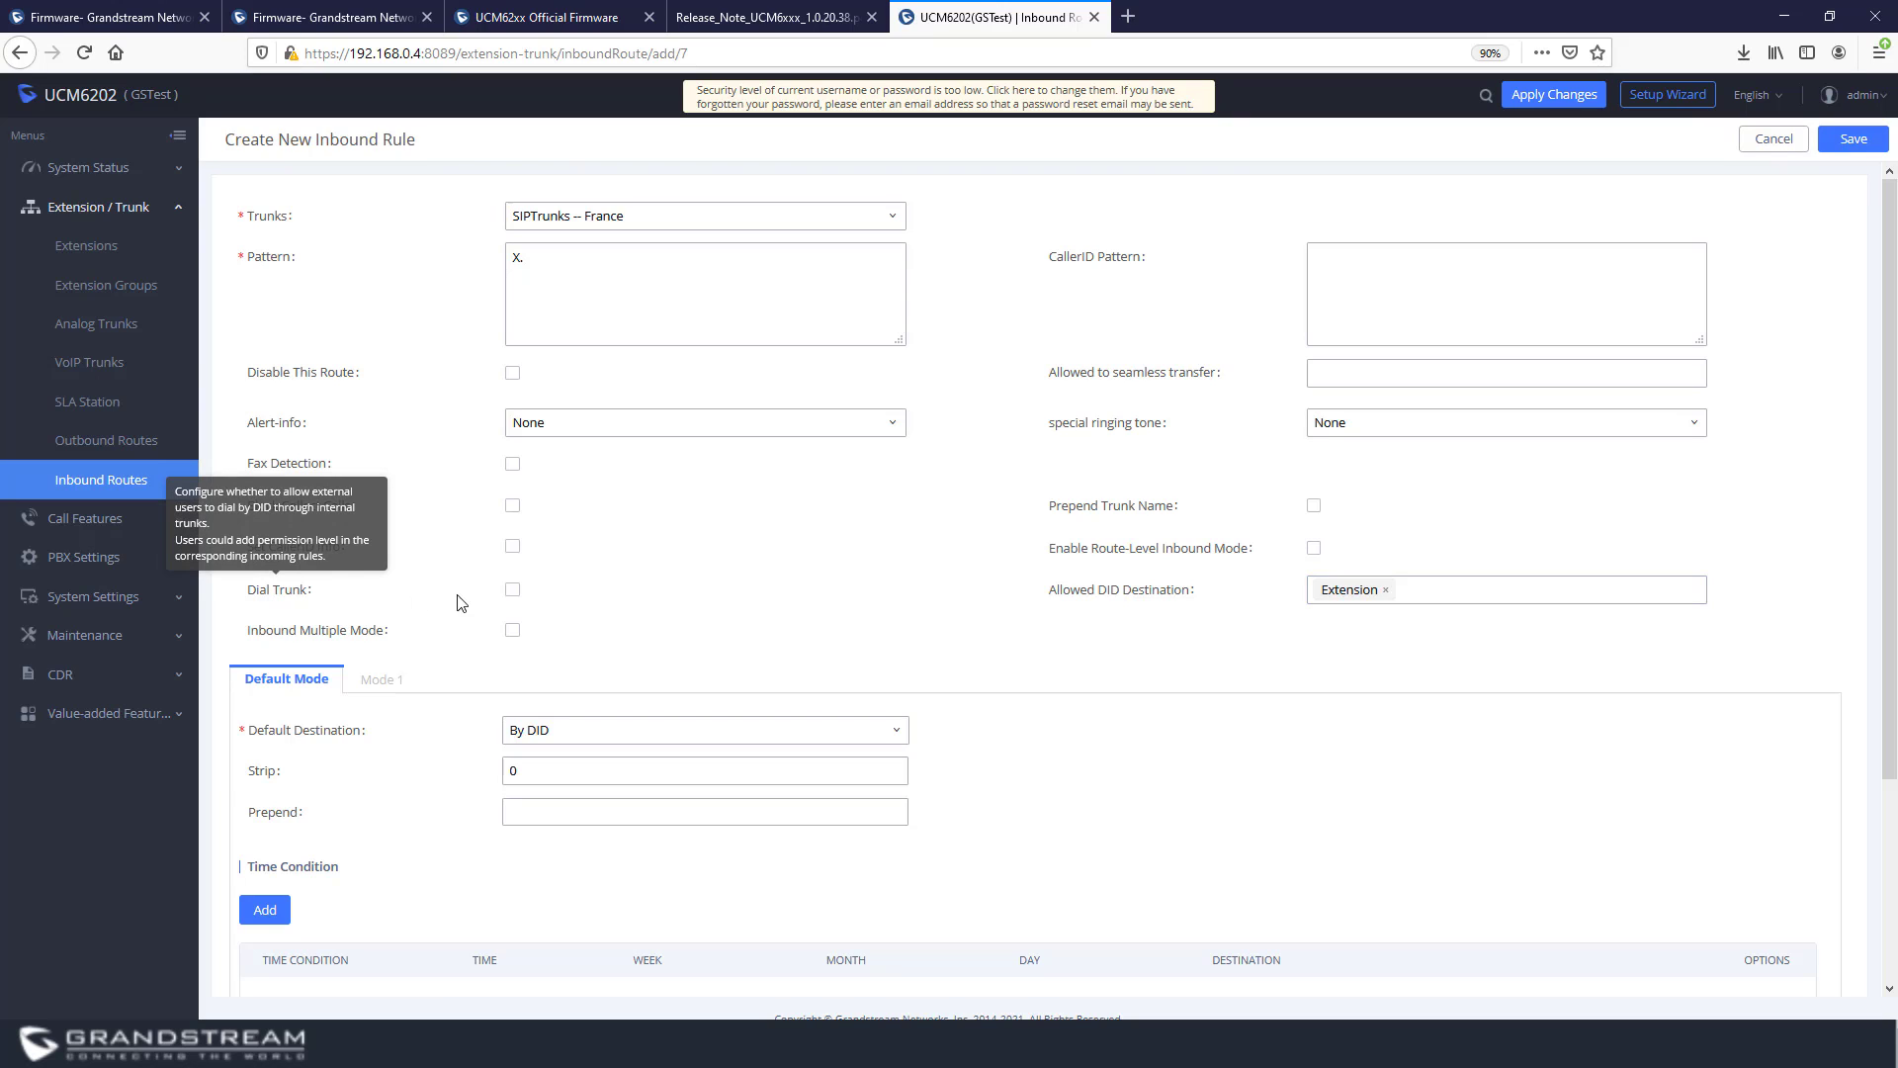
click(513, 591)
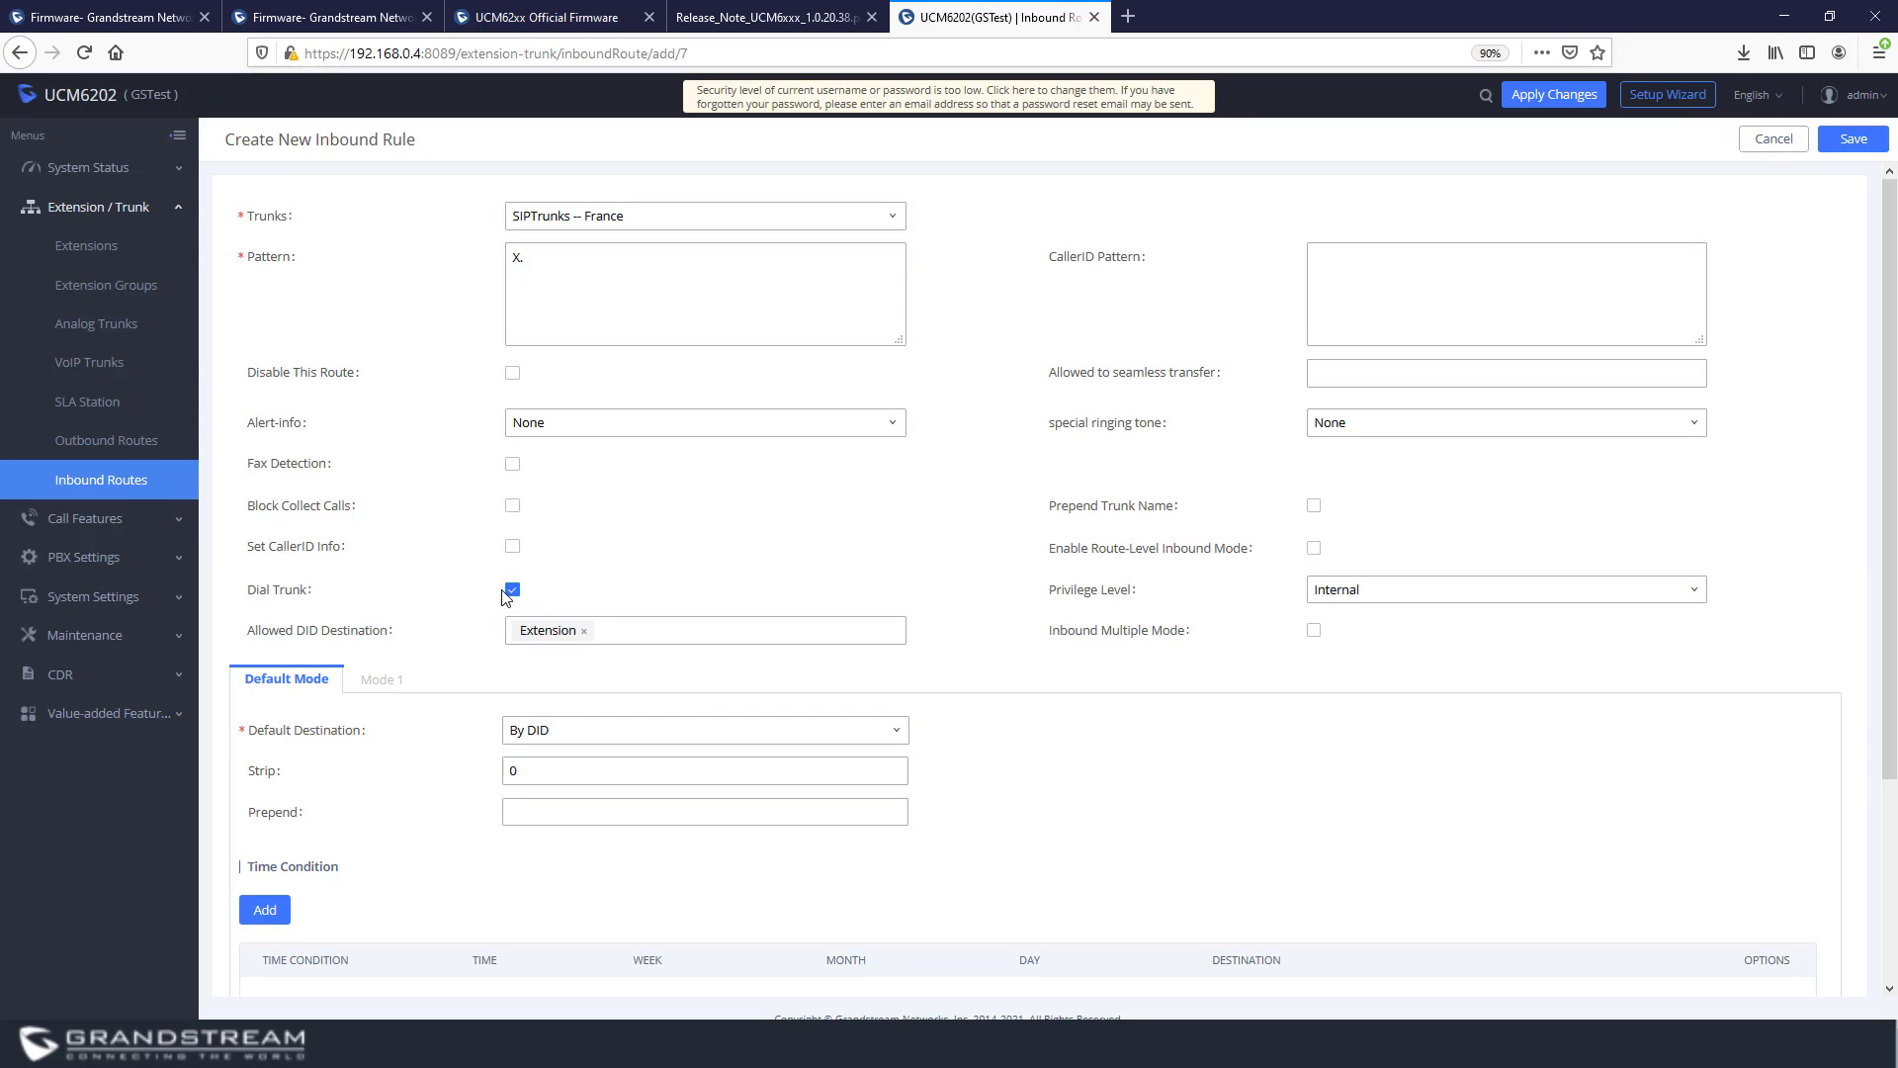
Set the France rule's Dial Trunk privilege level to Local
click(1393, 595)
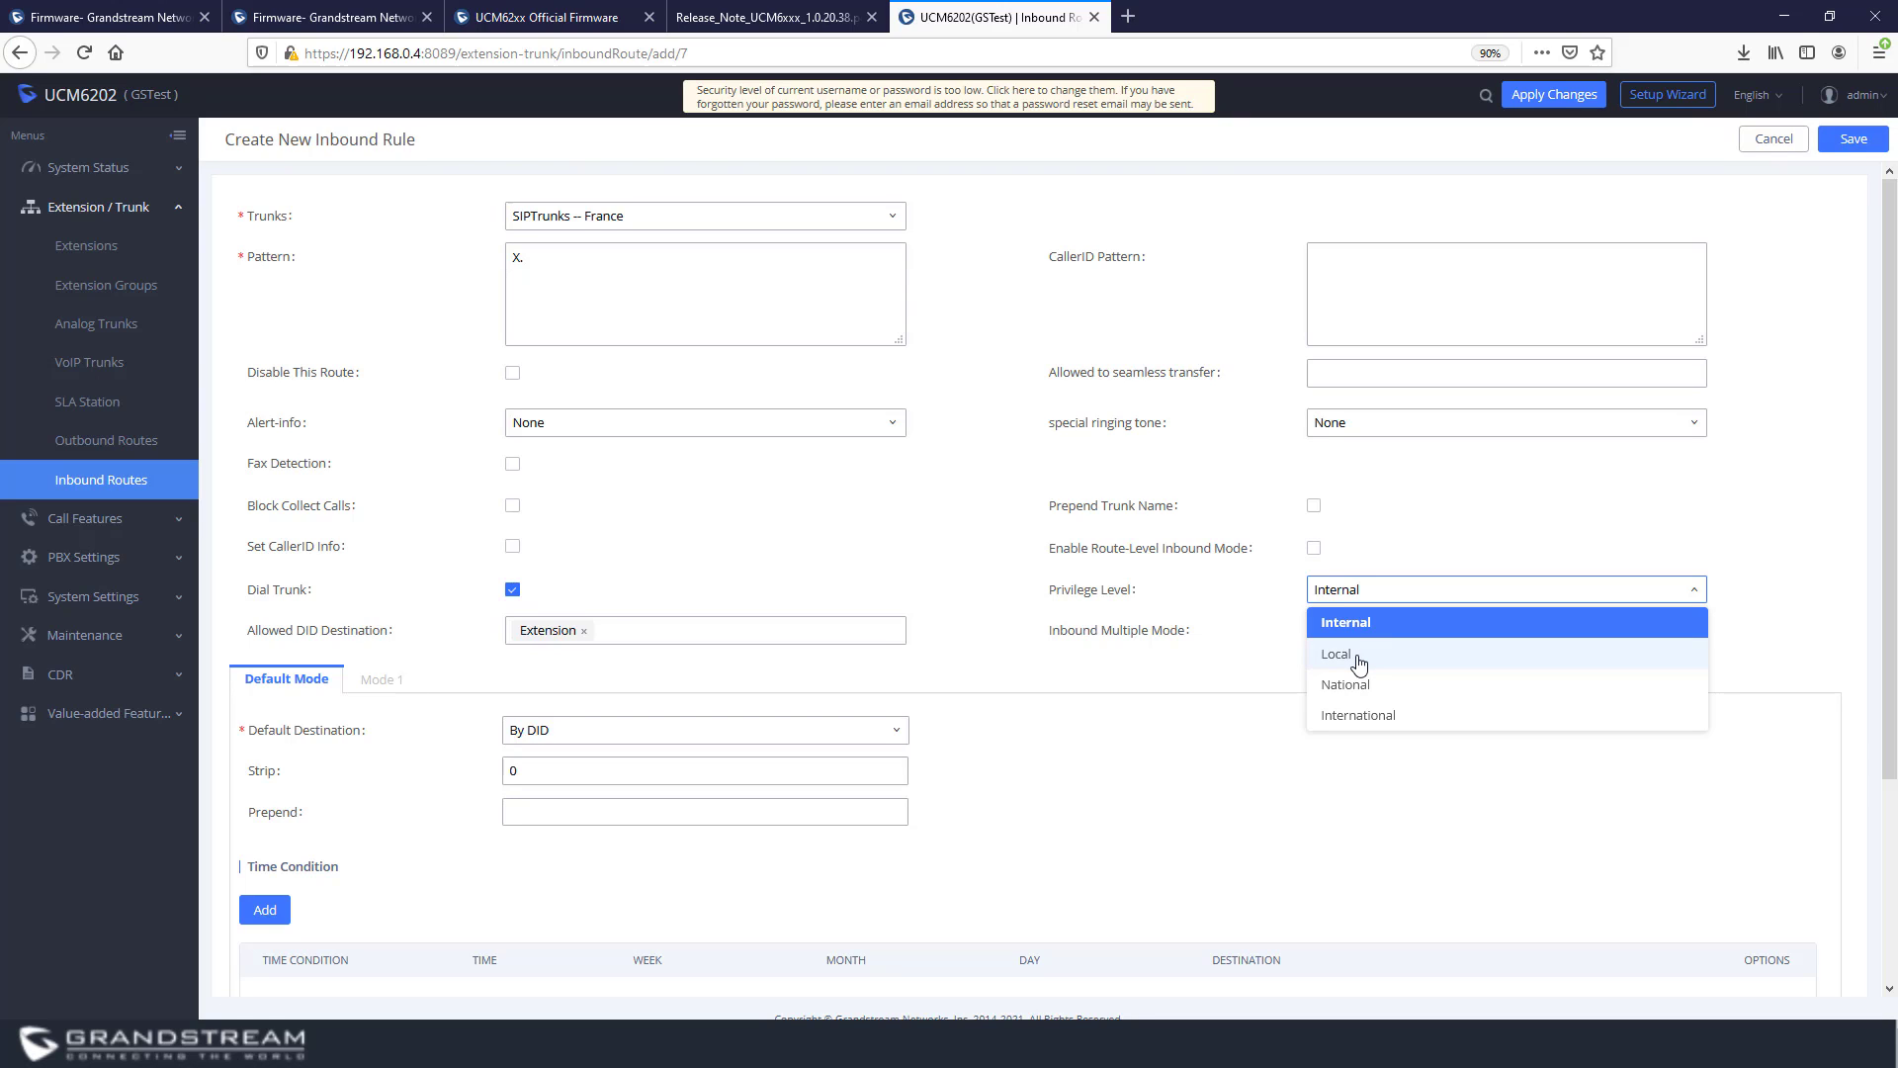
click(1359, 658)
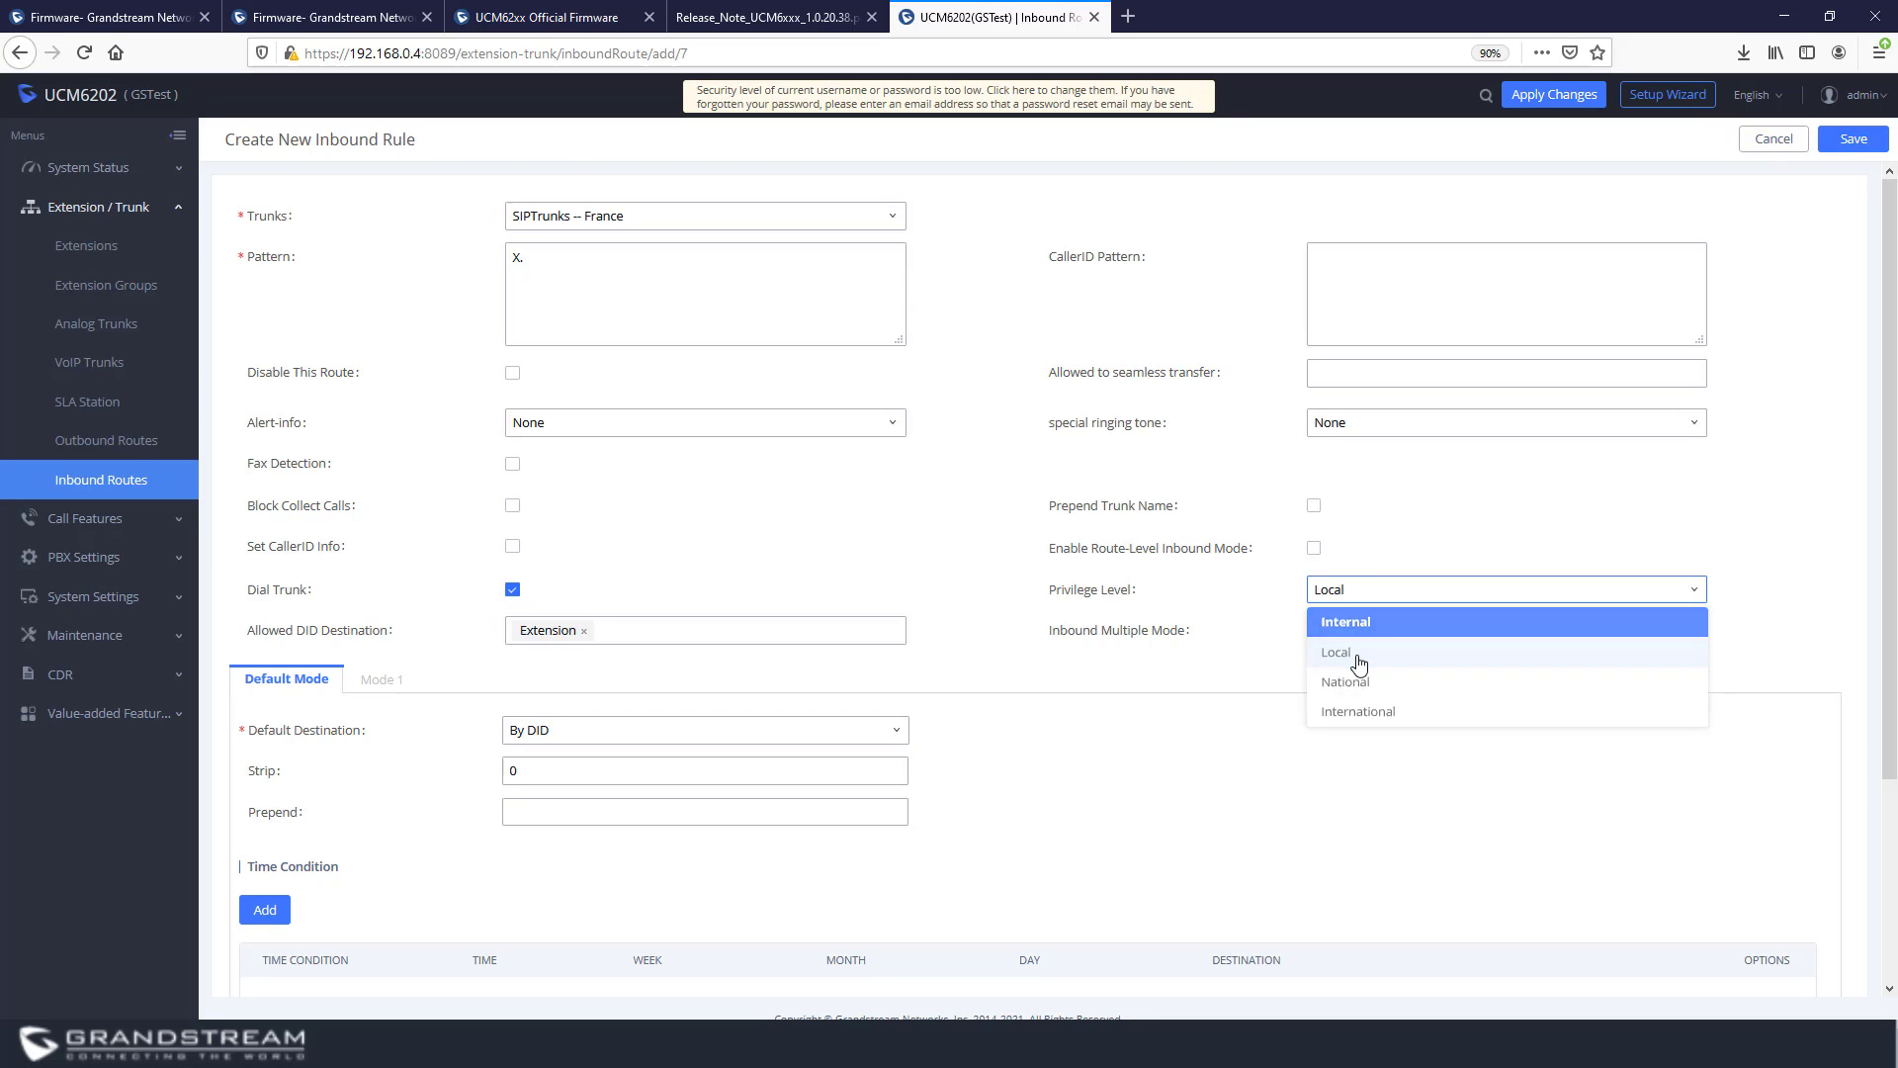
click(1362, 597)
click(1352, 623)
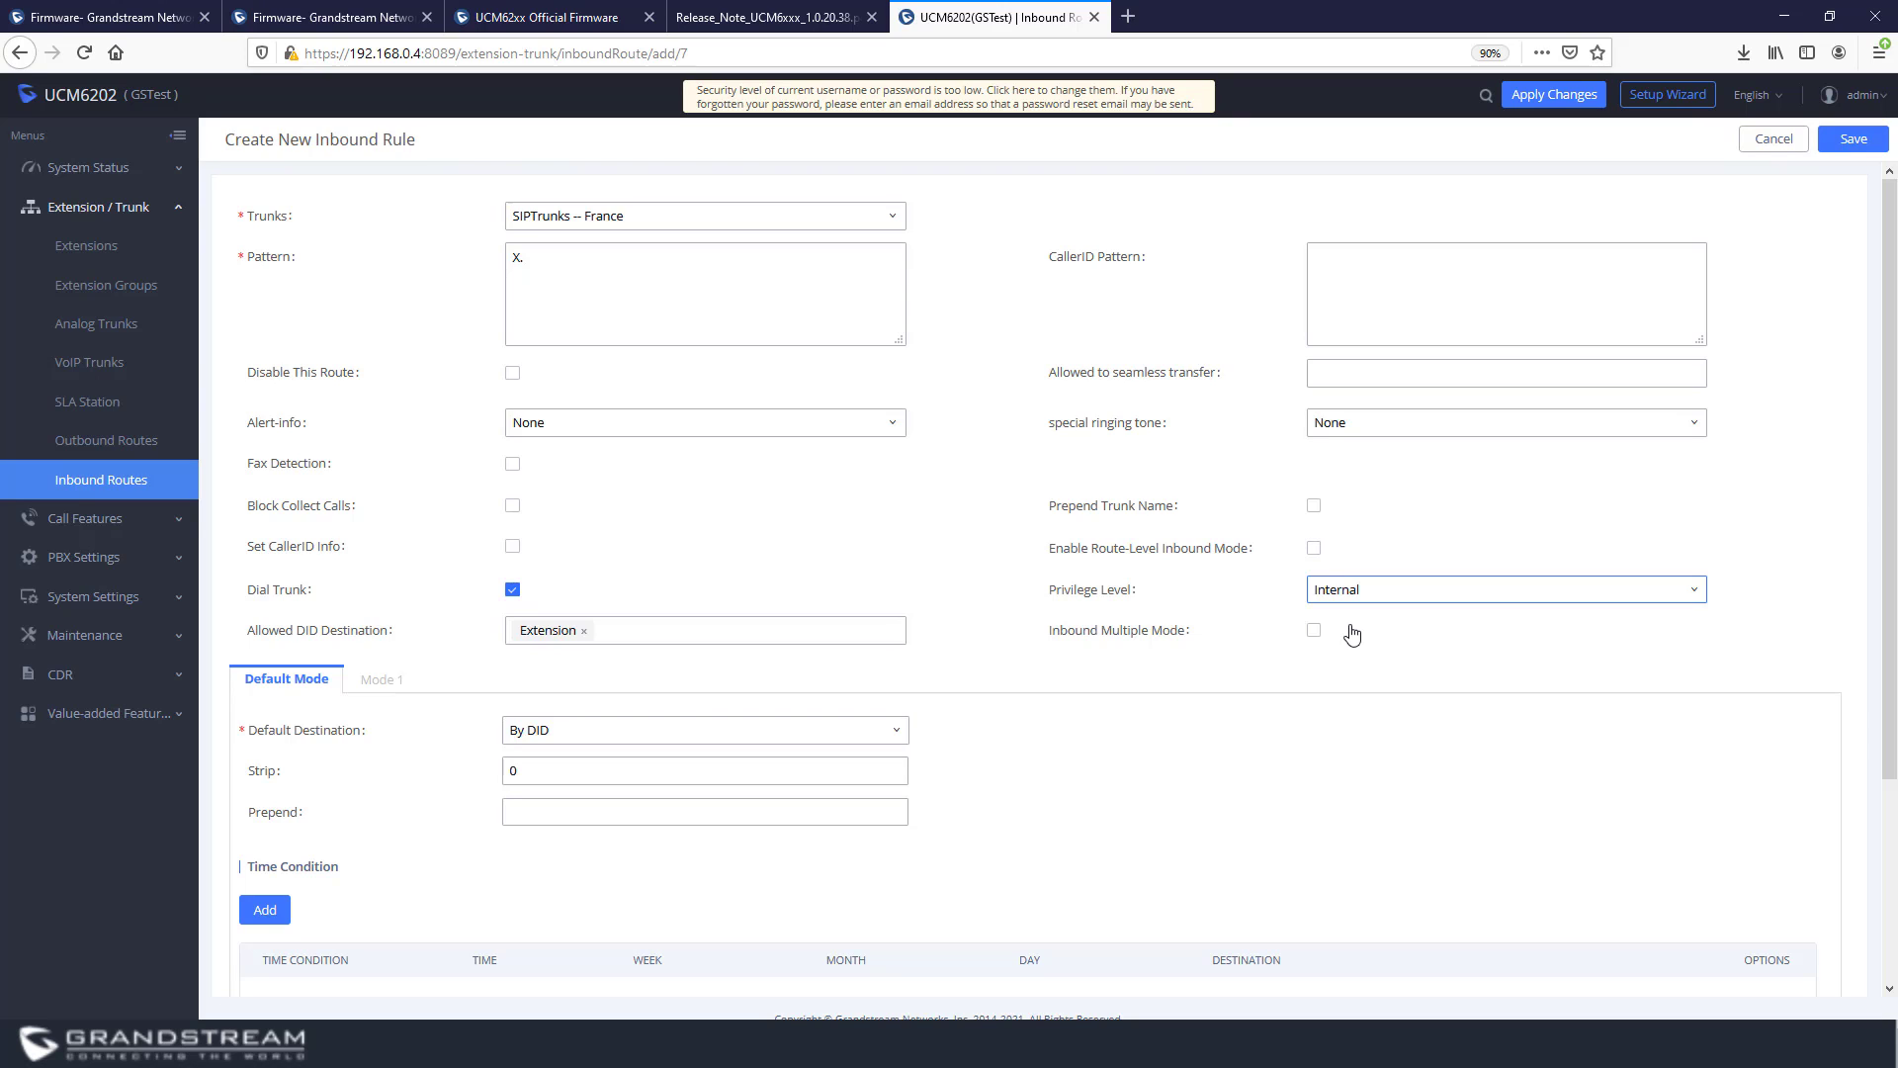
click(1372, 593)
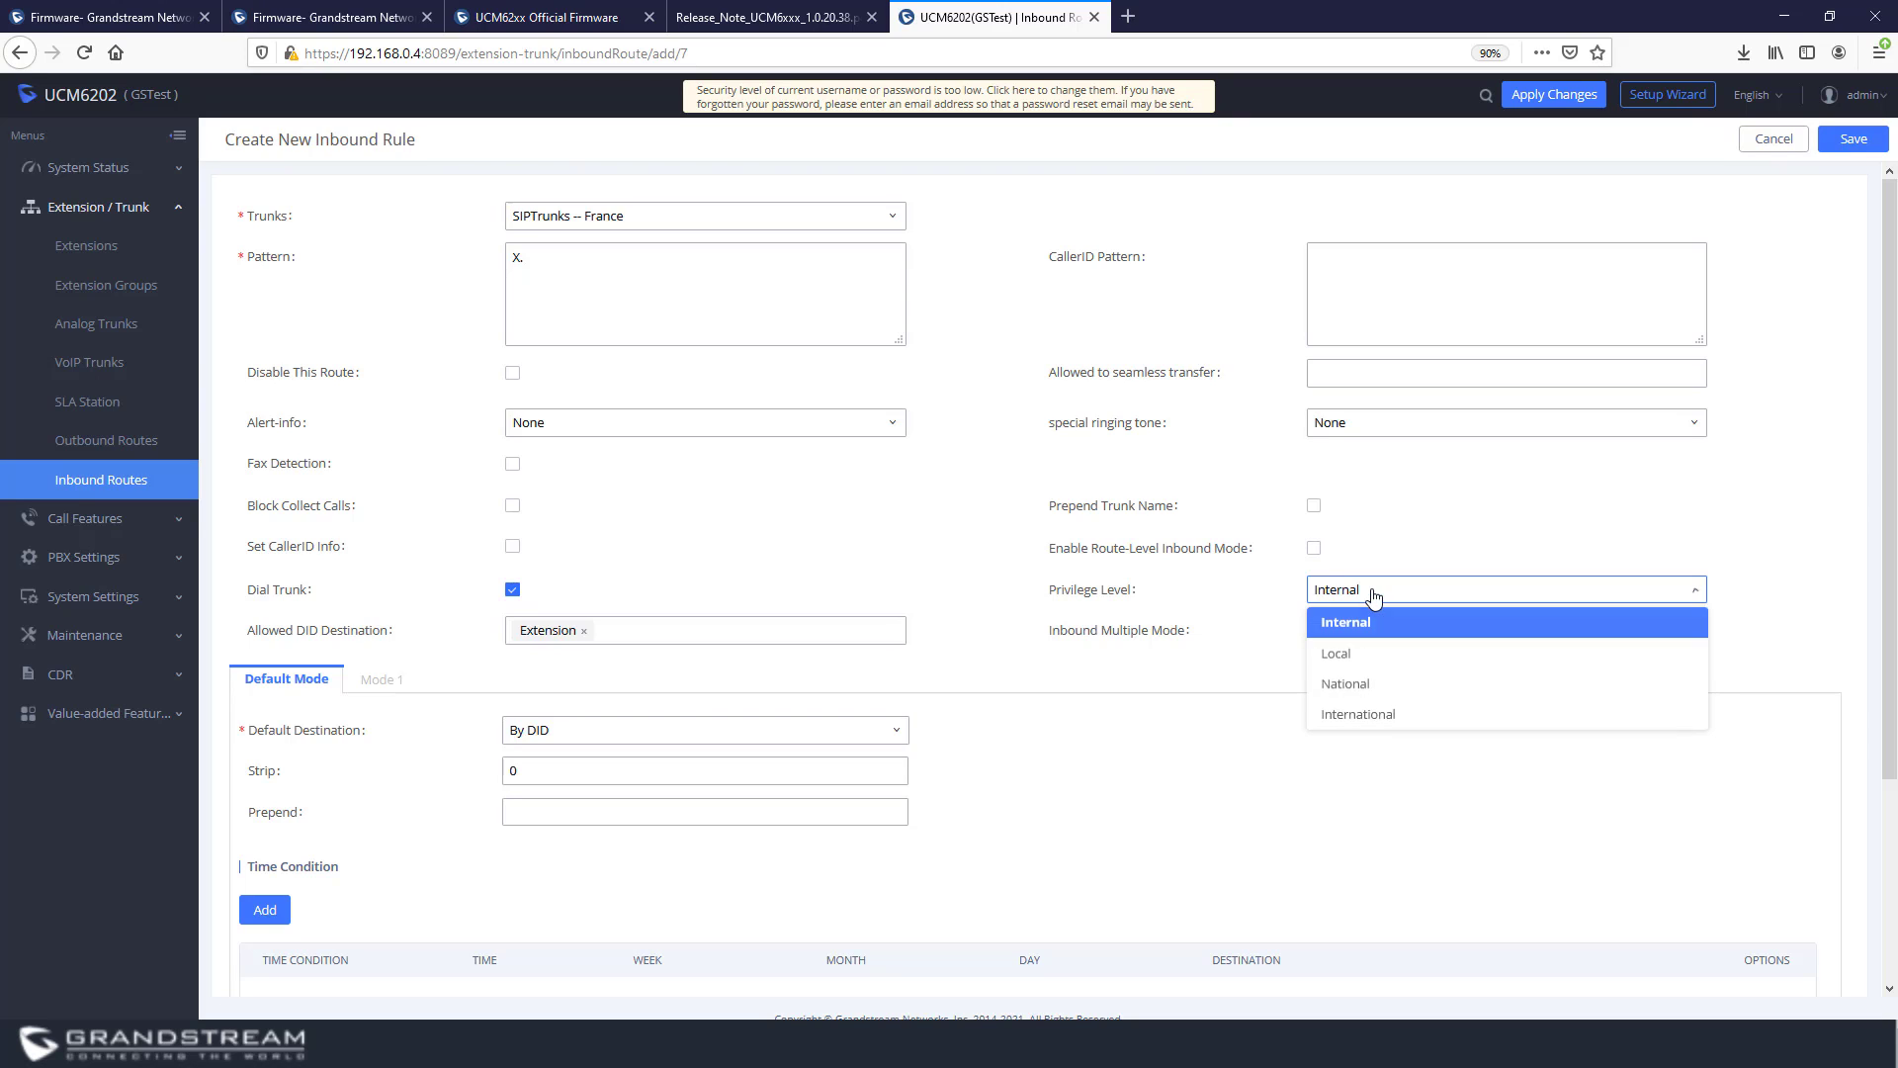
click(1354, 657)
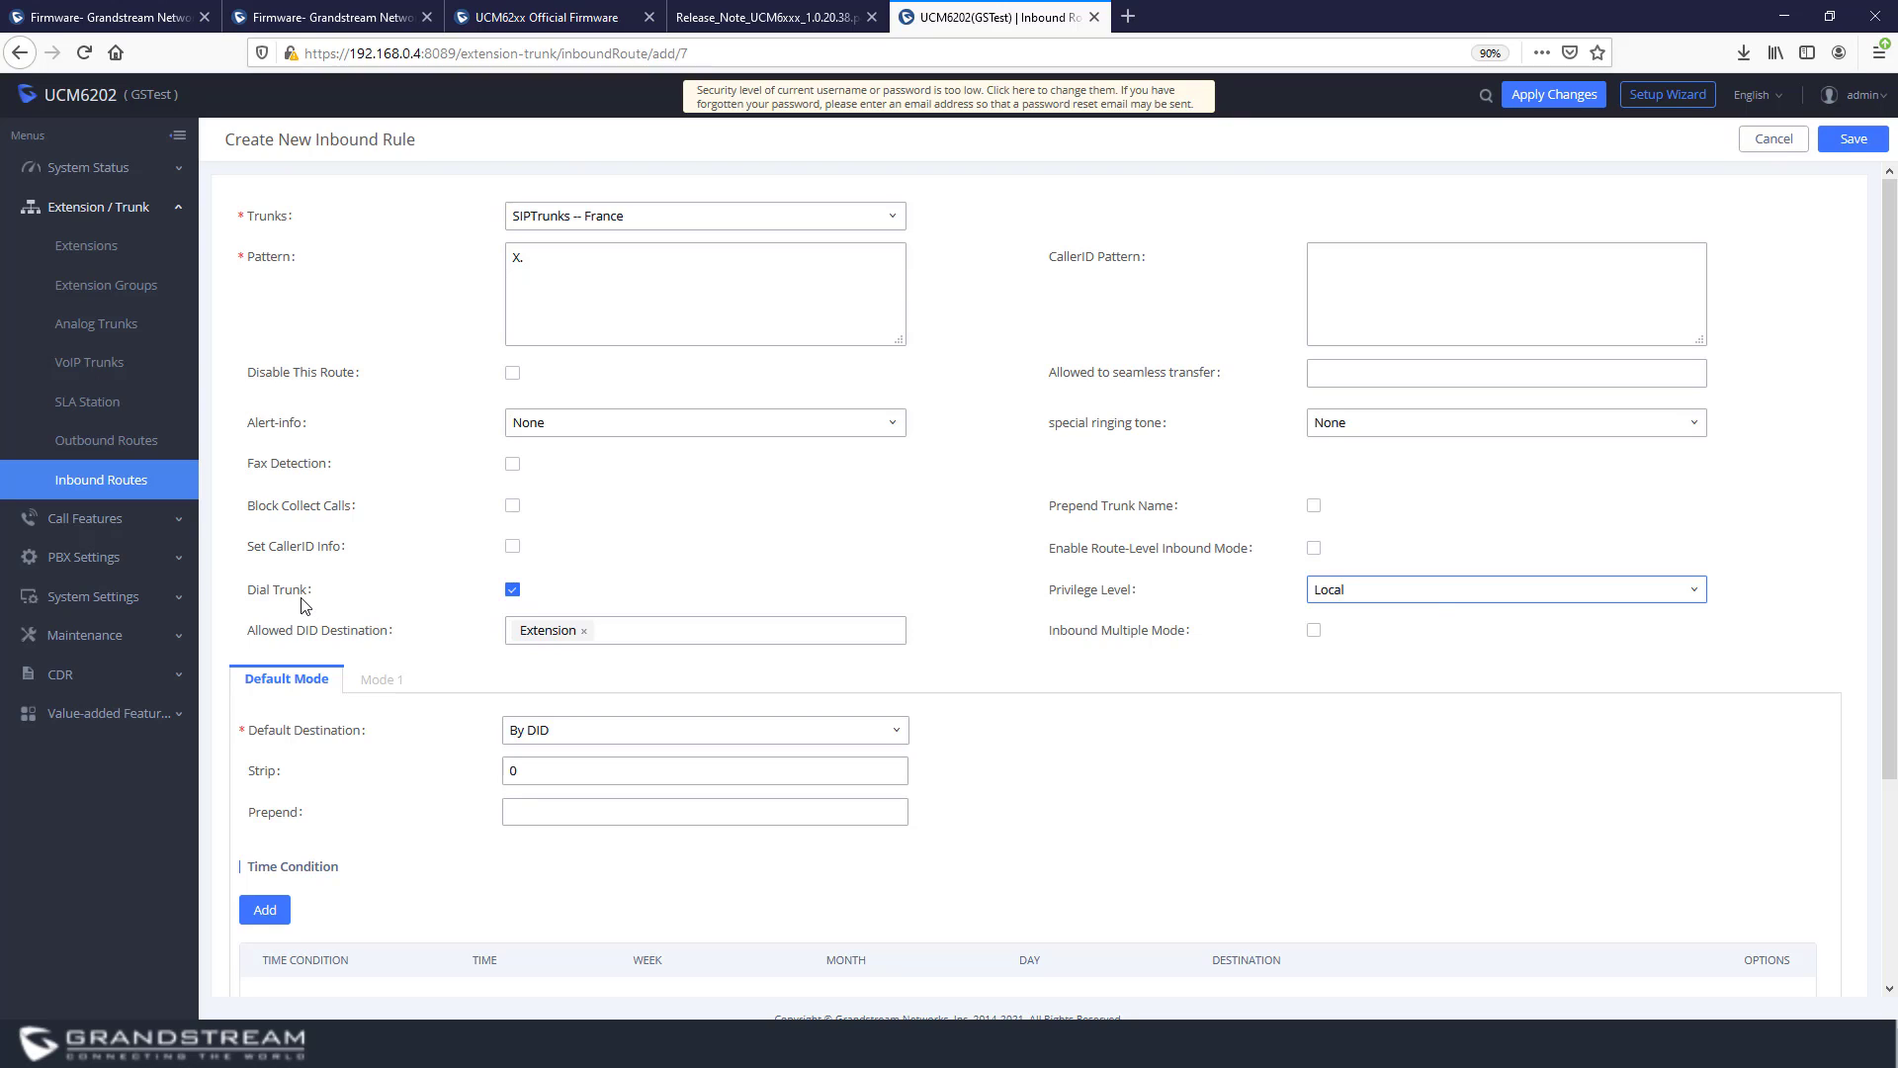
Save the France inbound rule and acknowledge the permission caution
mouse_move(297, 604)
click(1857, 141)
click(987, 371)
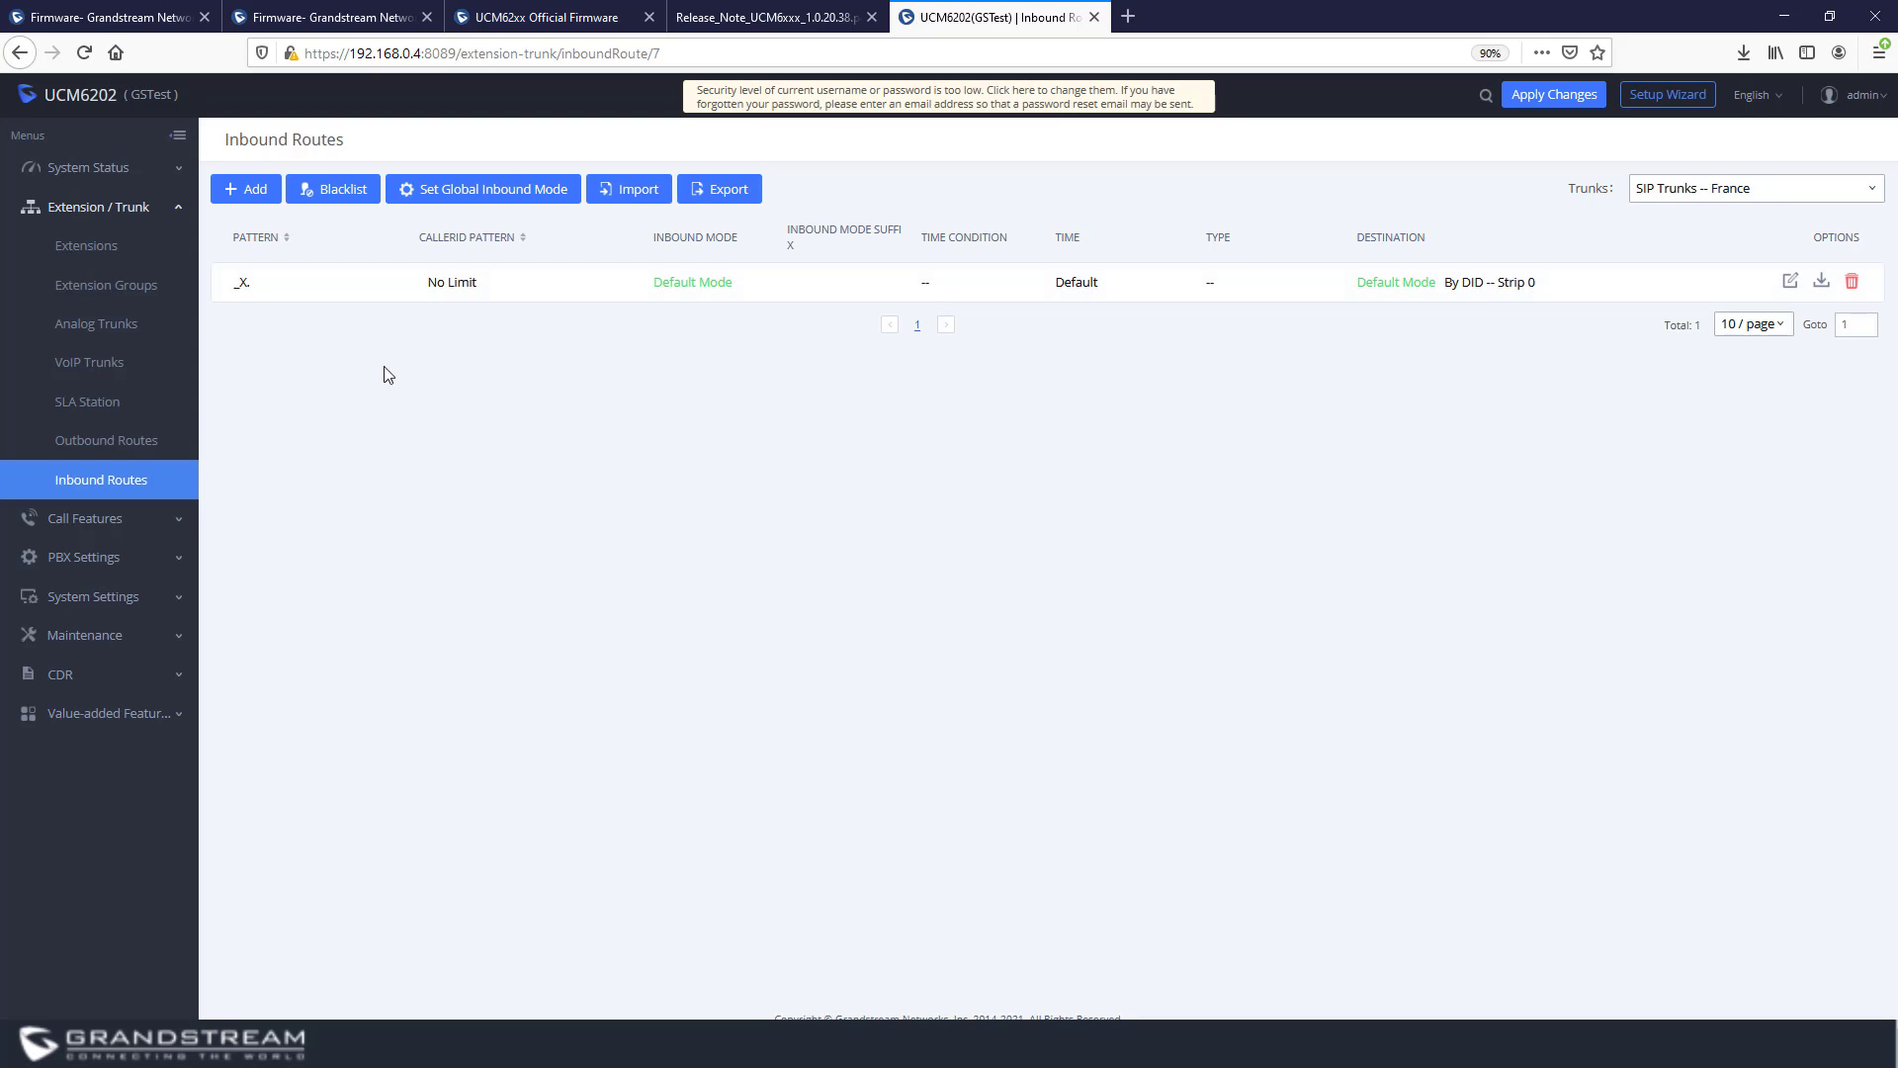
Edit the TestOBR outbound route and turn off Enable Filter on Source Caller ID
click(109, 442)
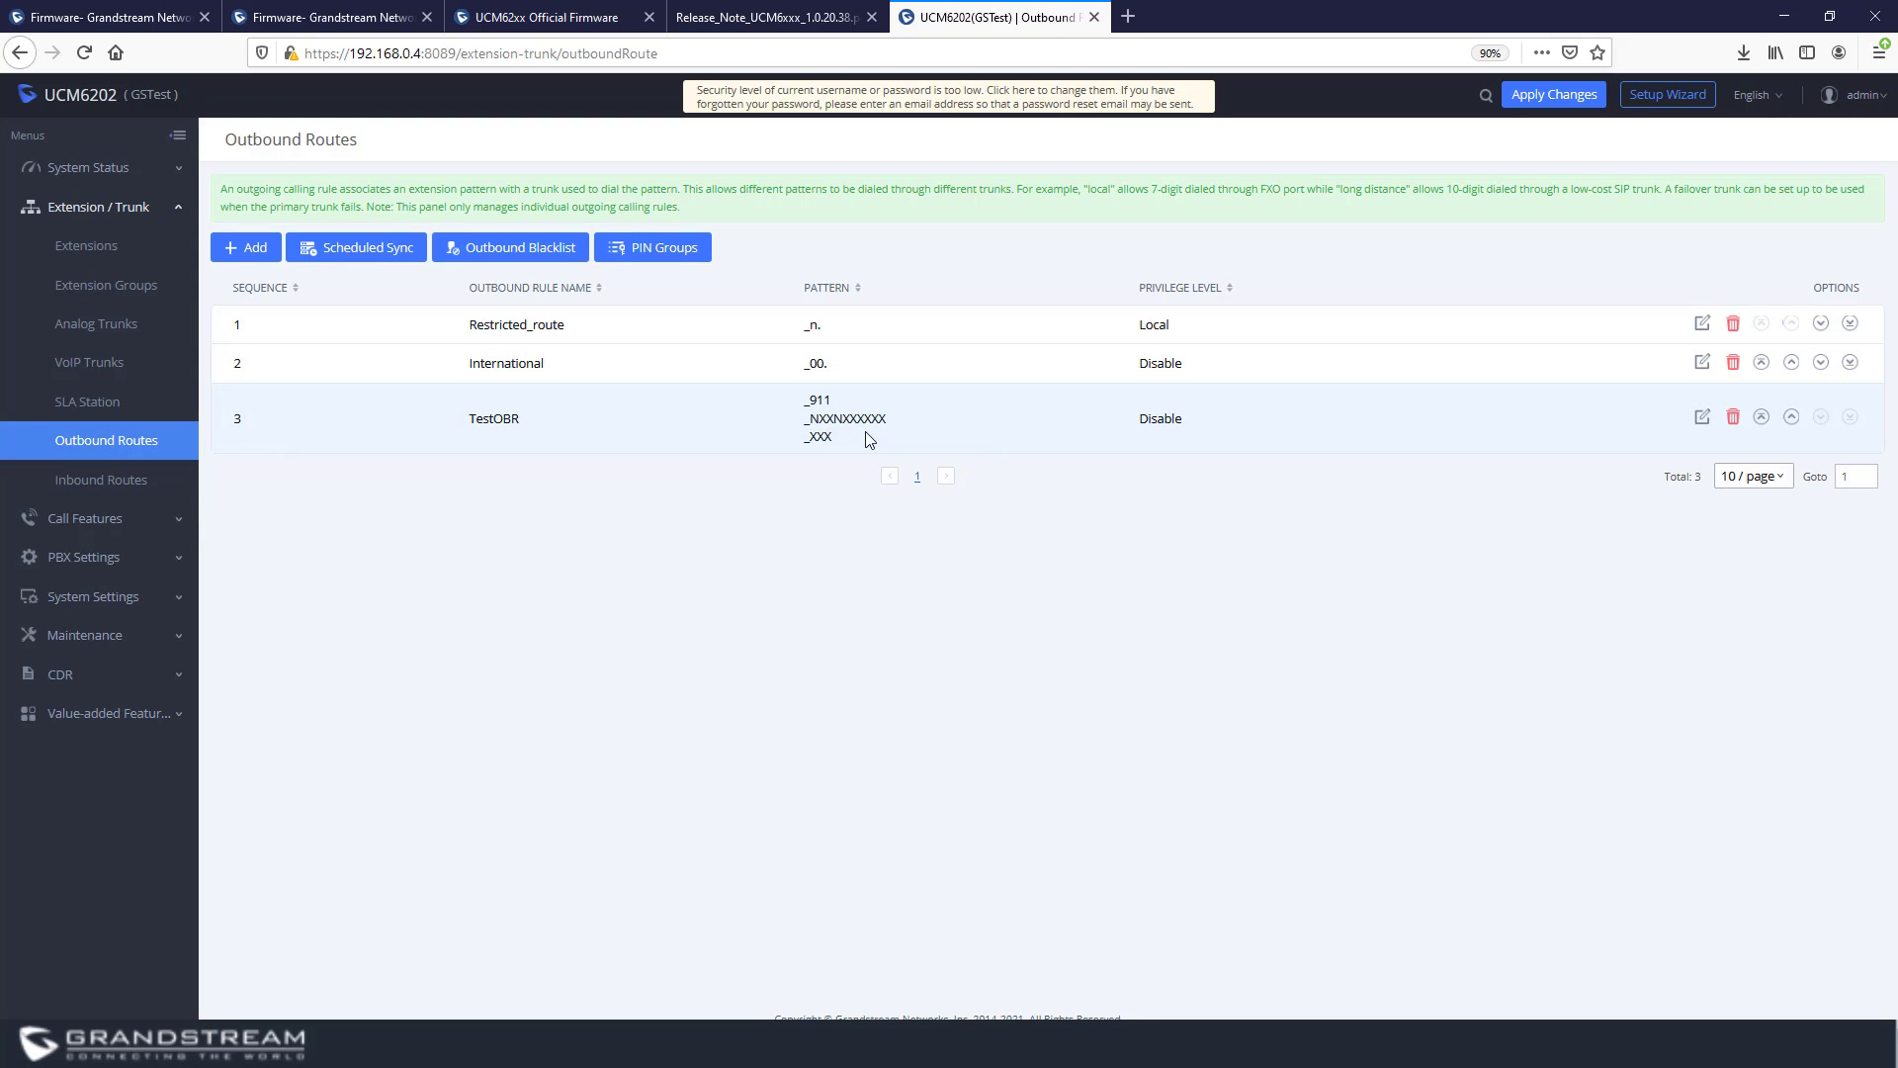
click(1703, 417)
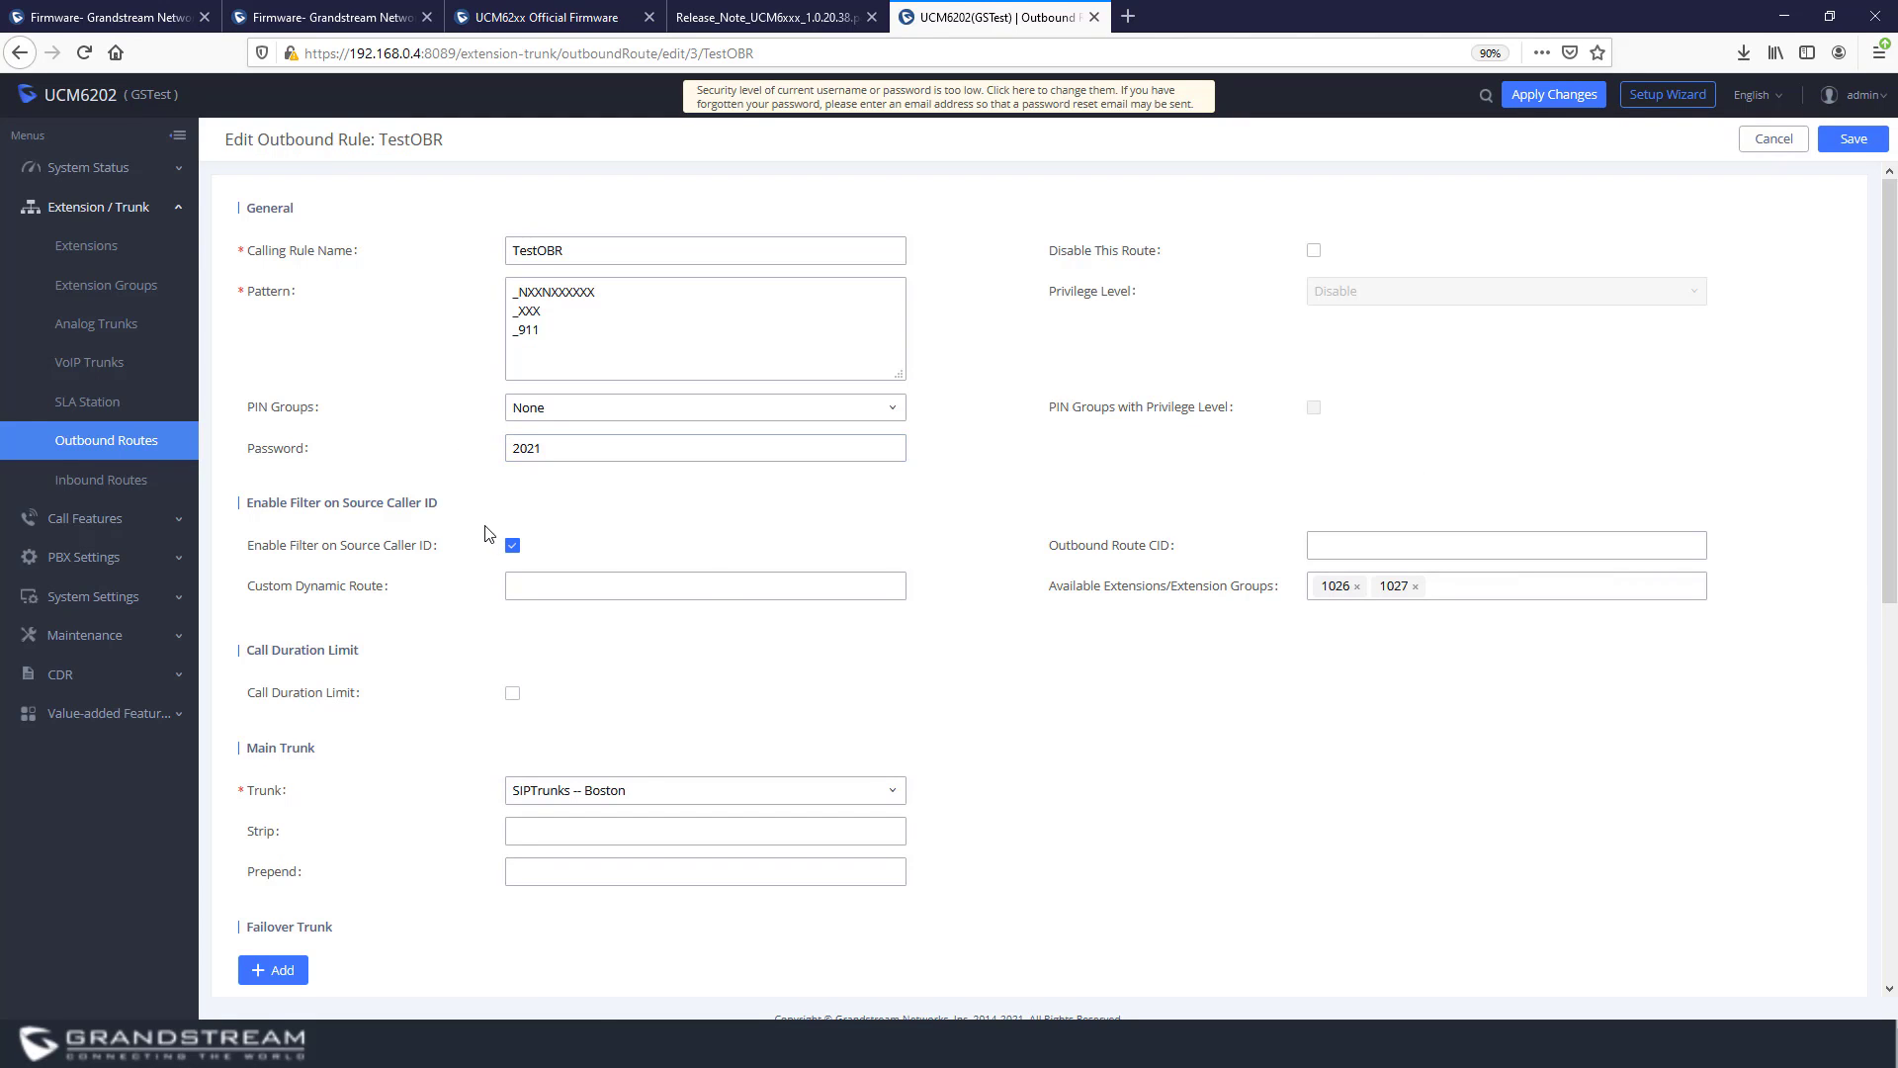
click(512, 547)
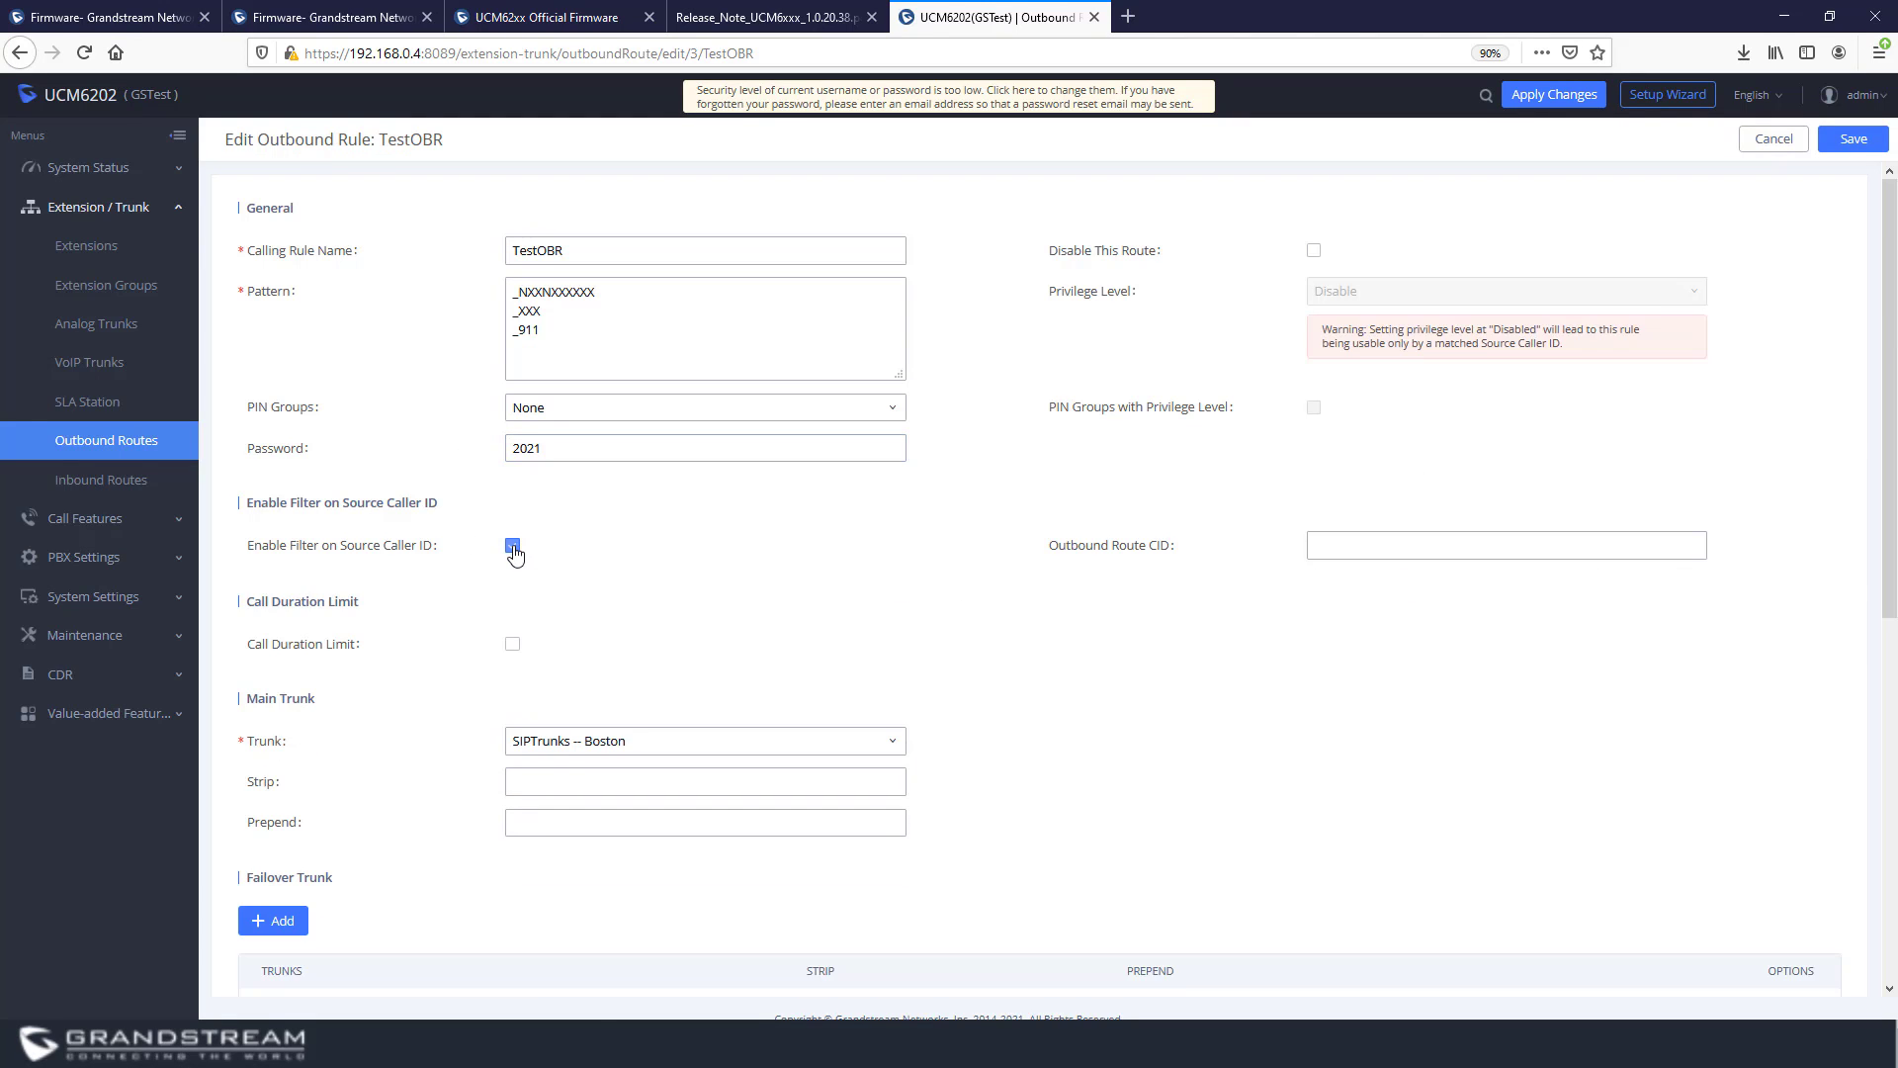
Give TestOBR the Local privilege level and clear its route password
click(1337, 291)
click(1345, 387)
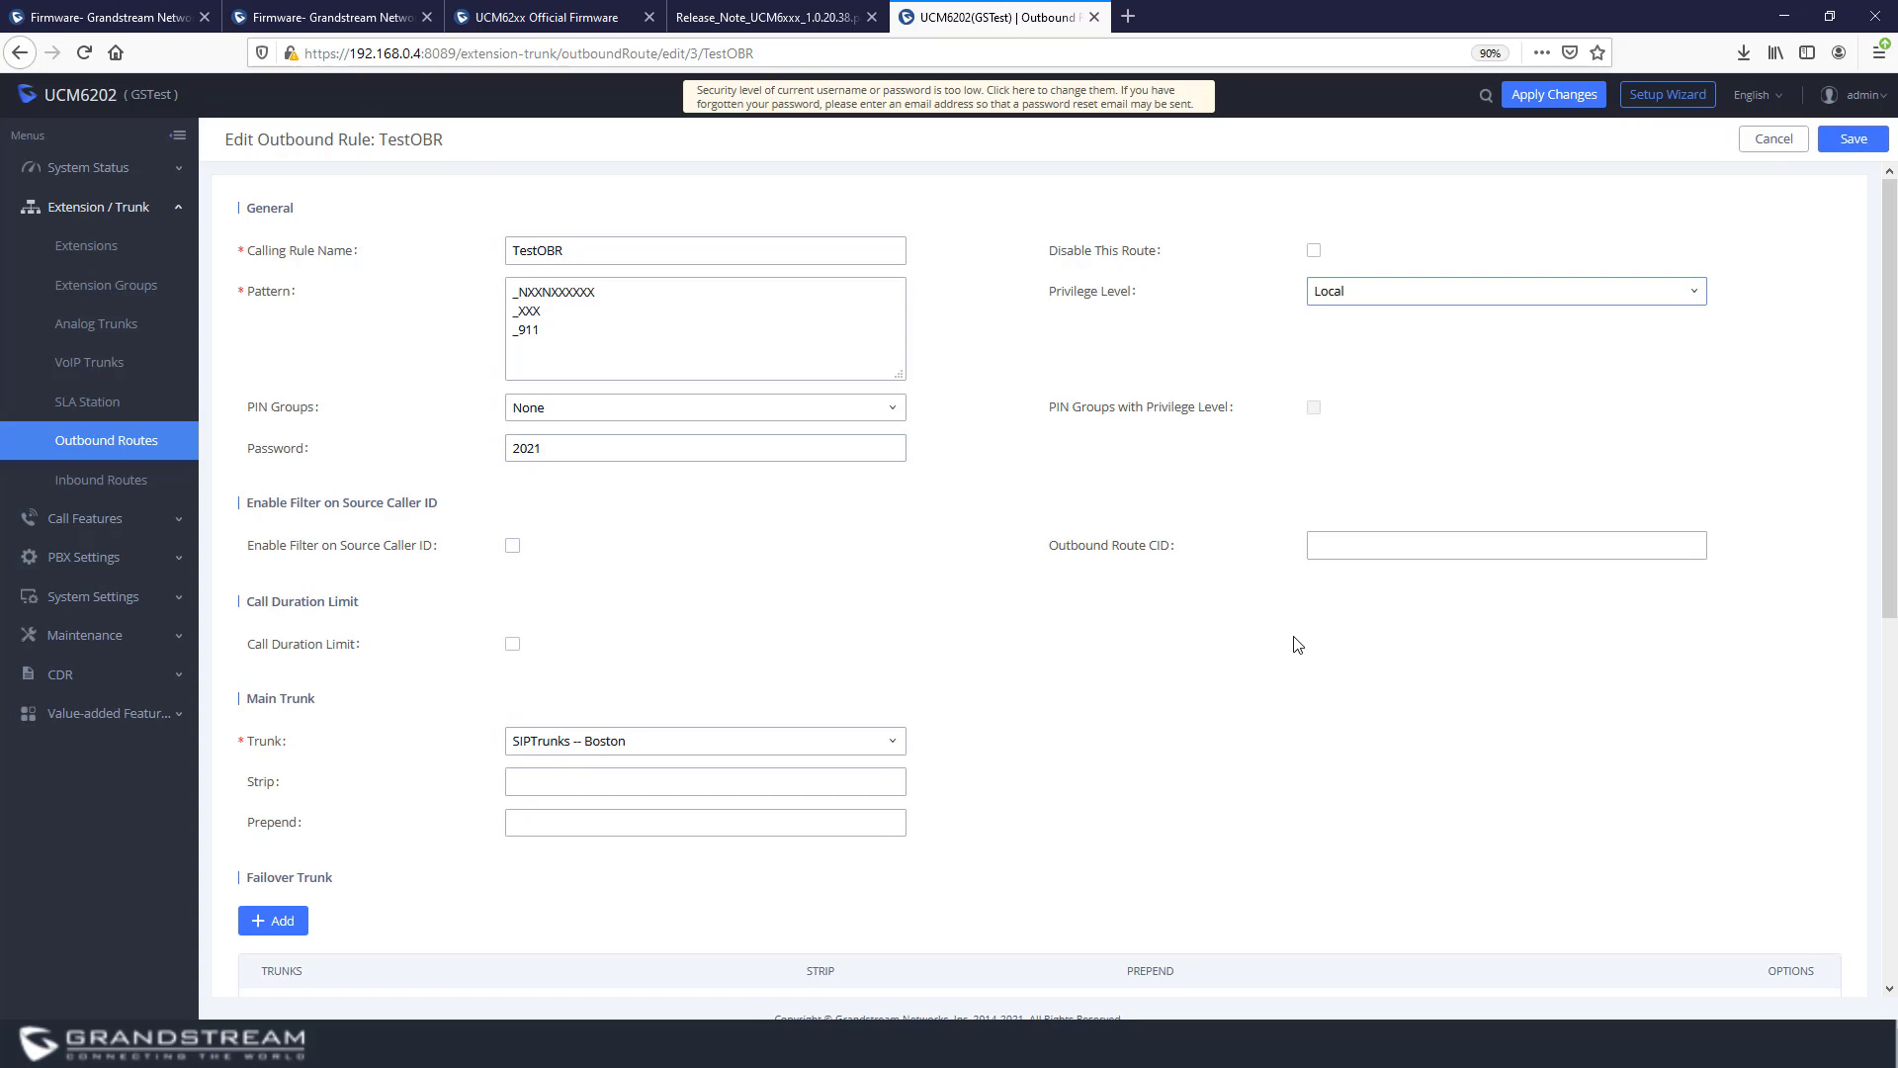
drag(597, 449, 452, 449)
key(BackSpace)
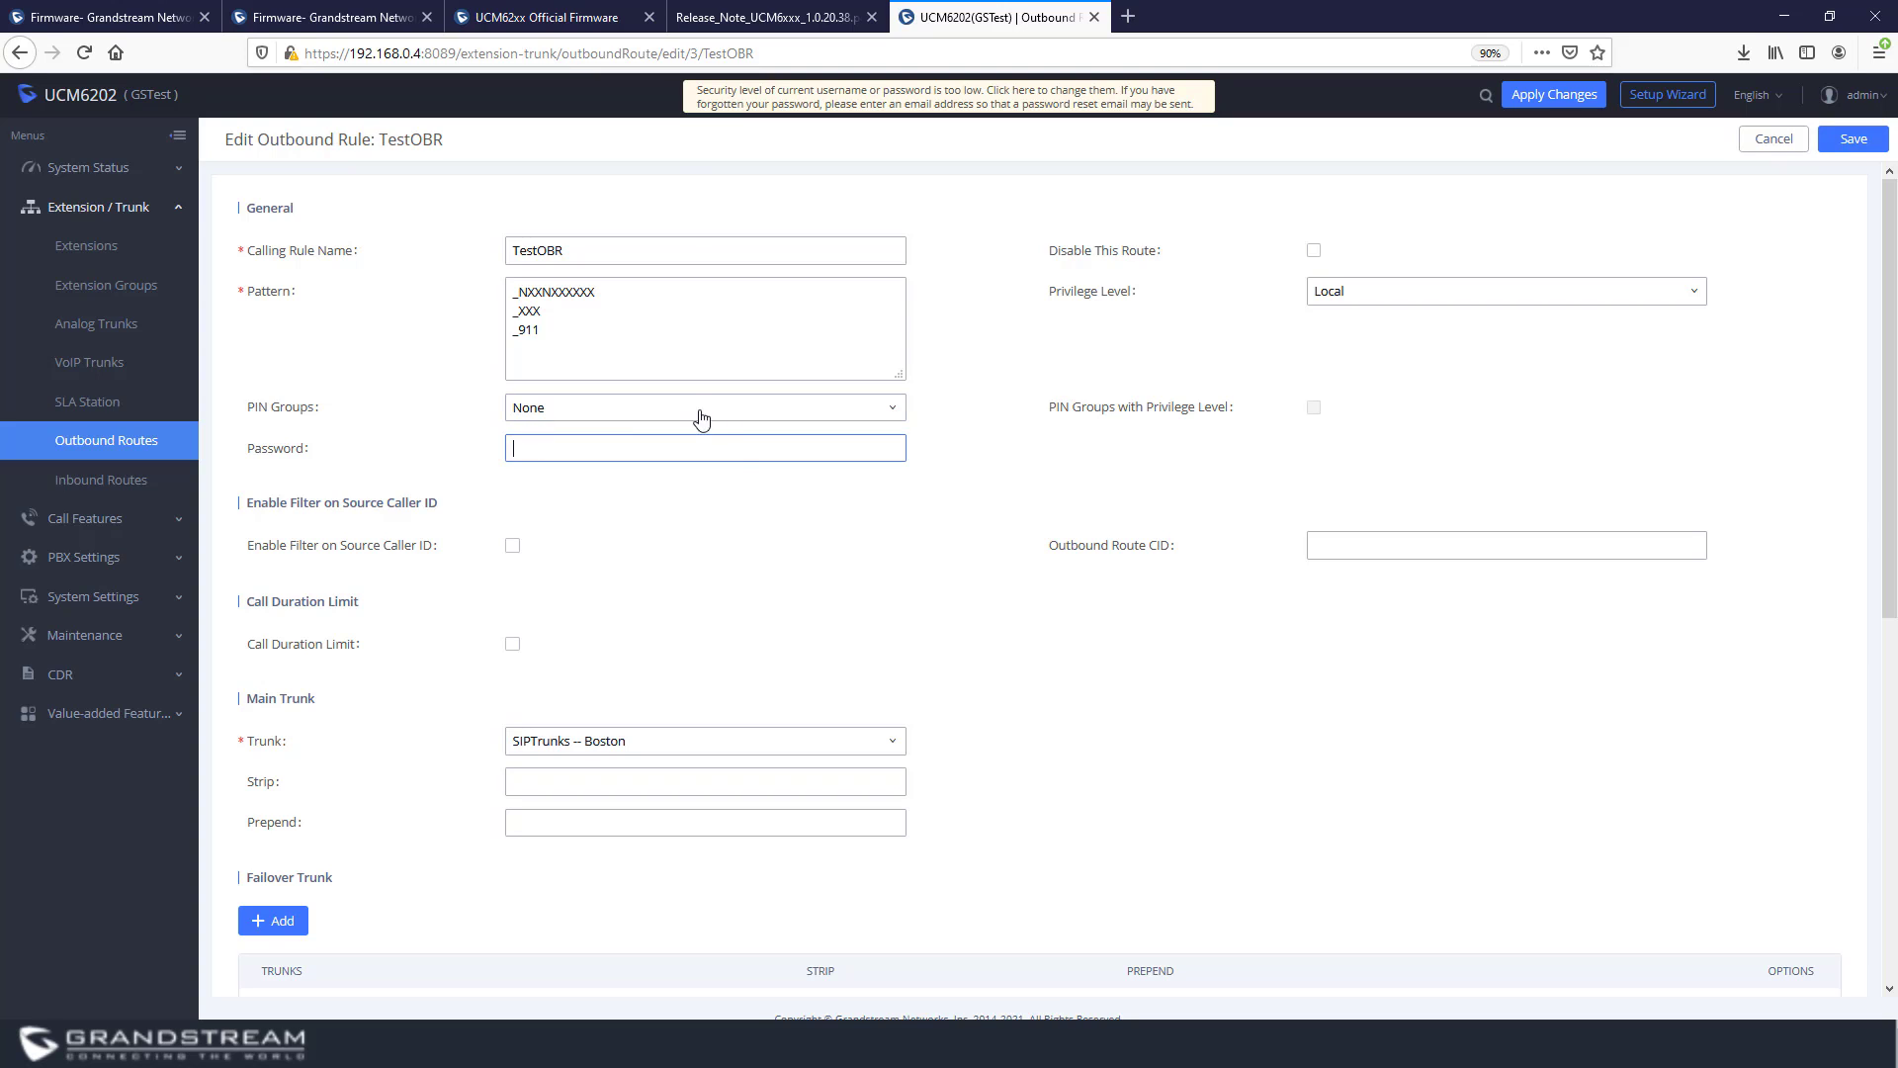
click(764, 505)
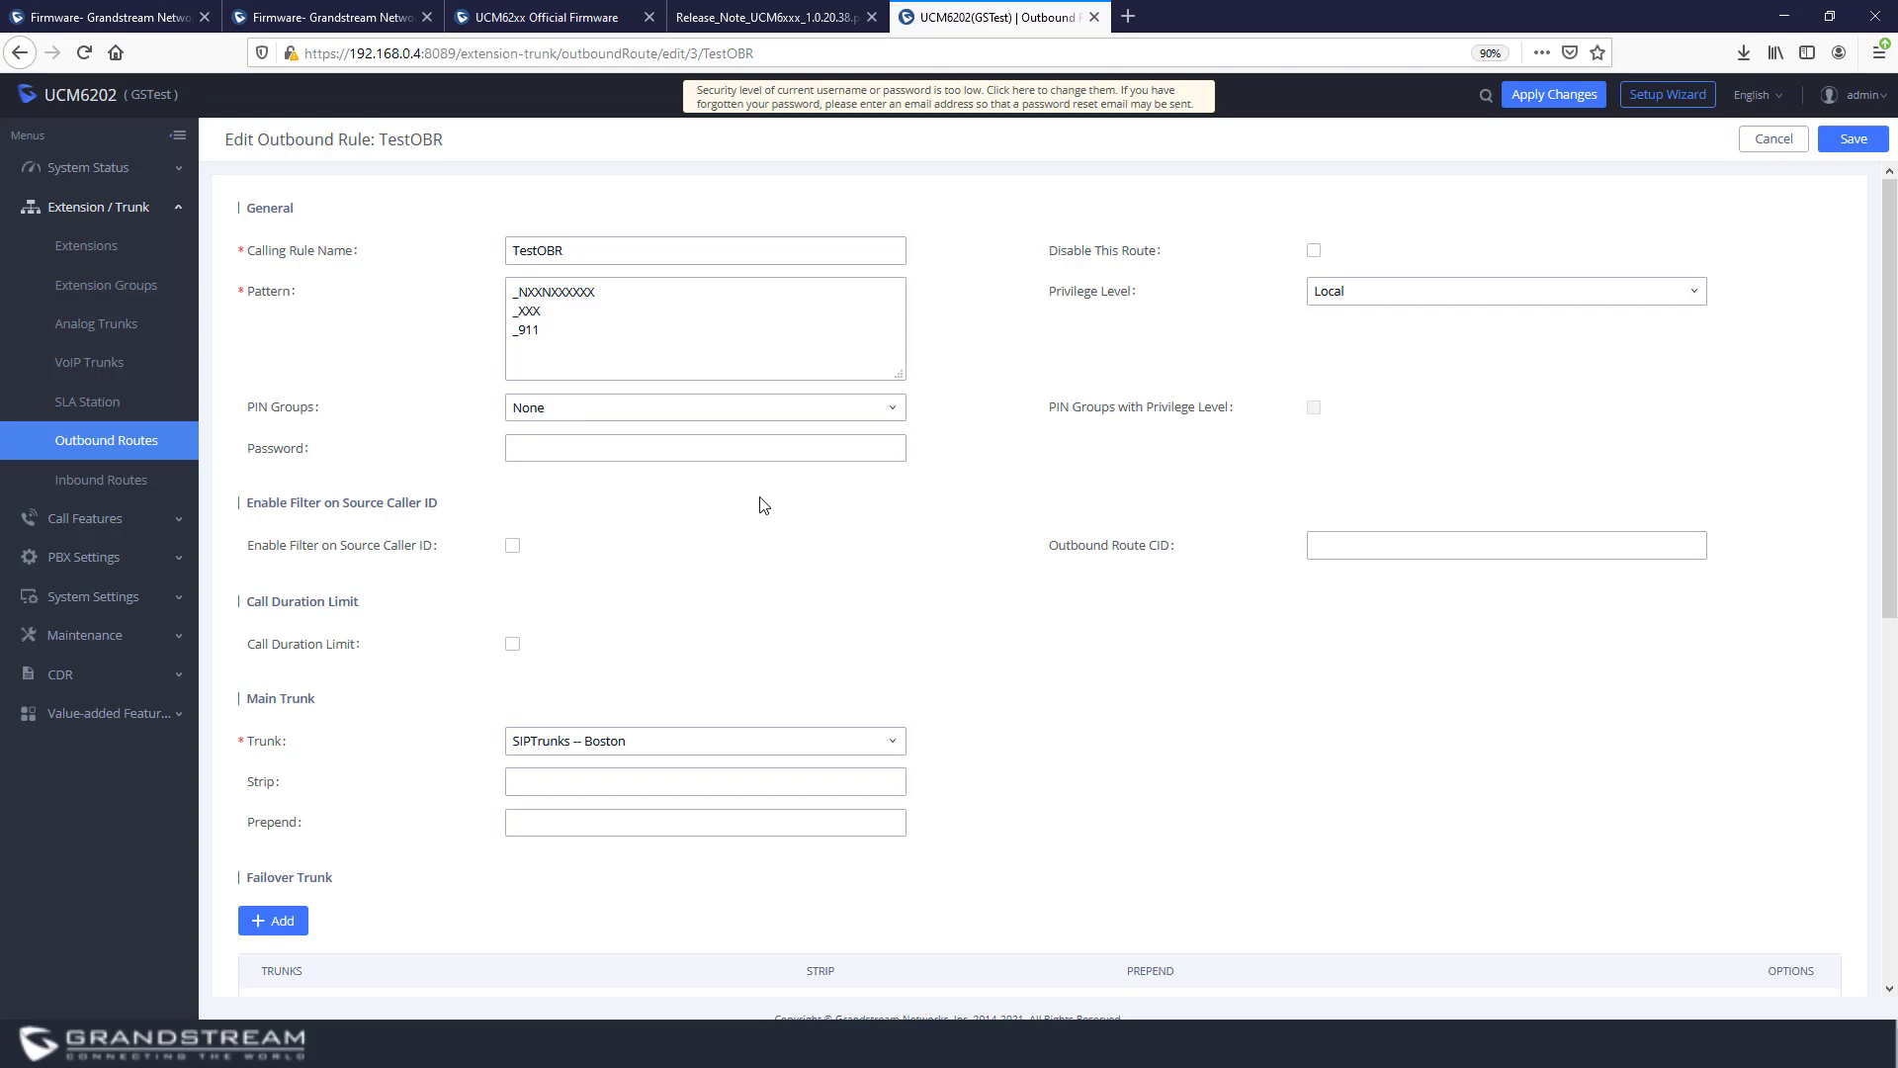
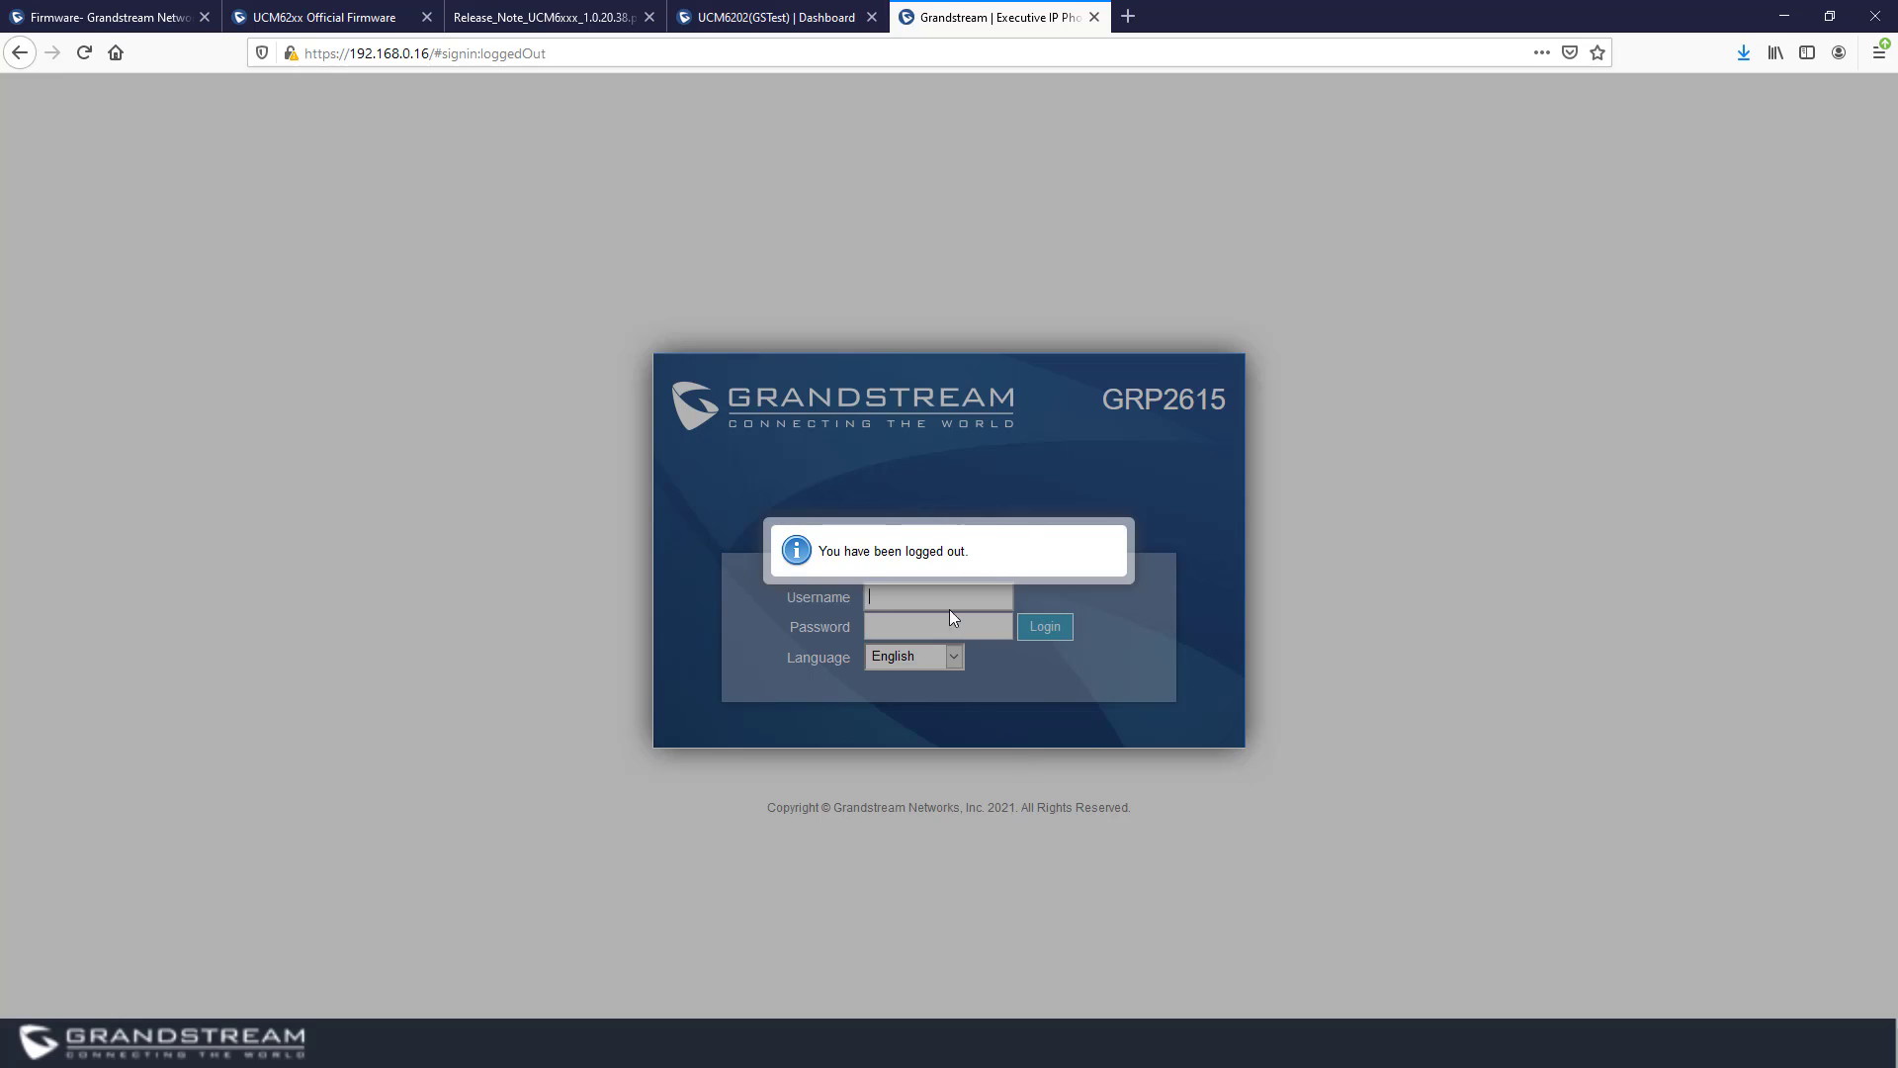
Sign in as admin with the admin password and go to Account 1's SIP Basic Settings
click(955, 598)
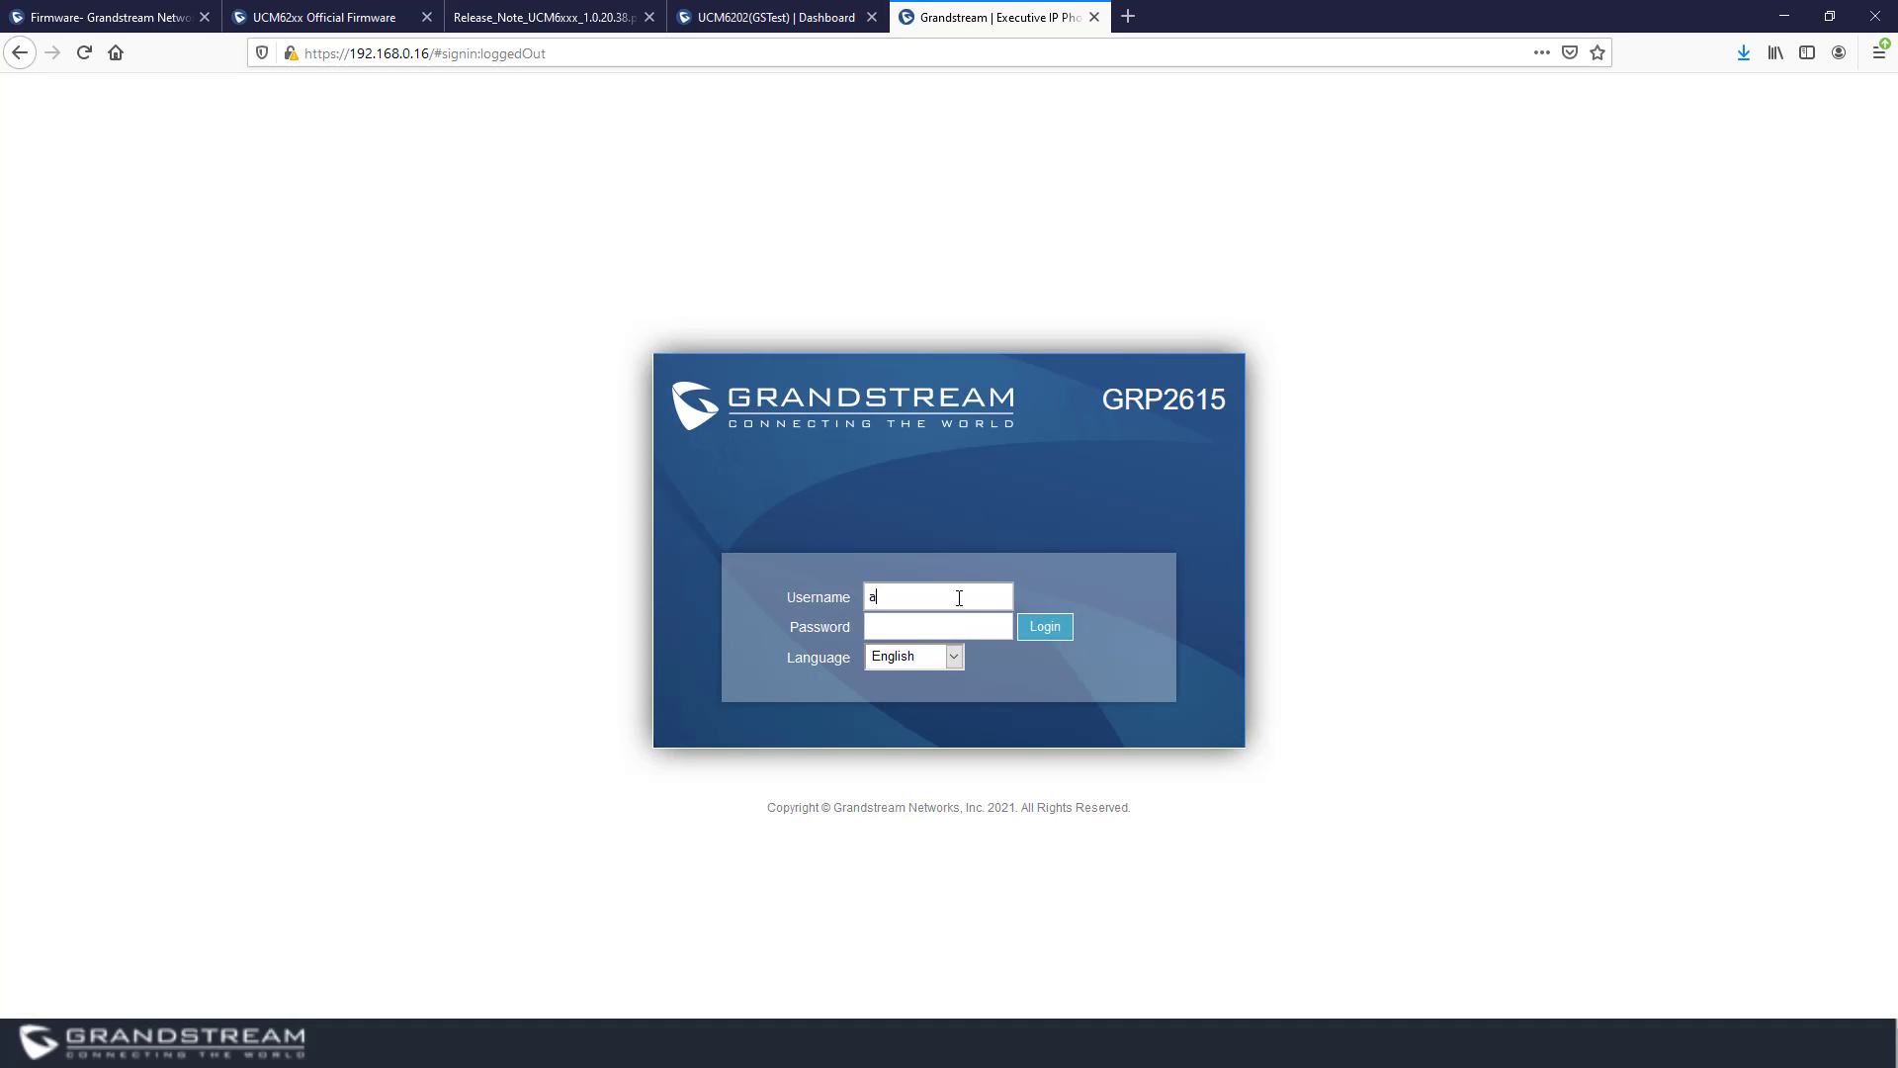
key(Tab)
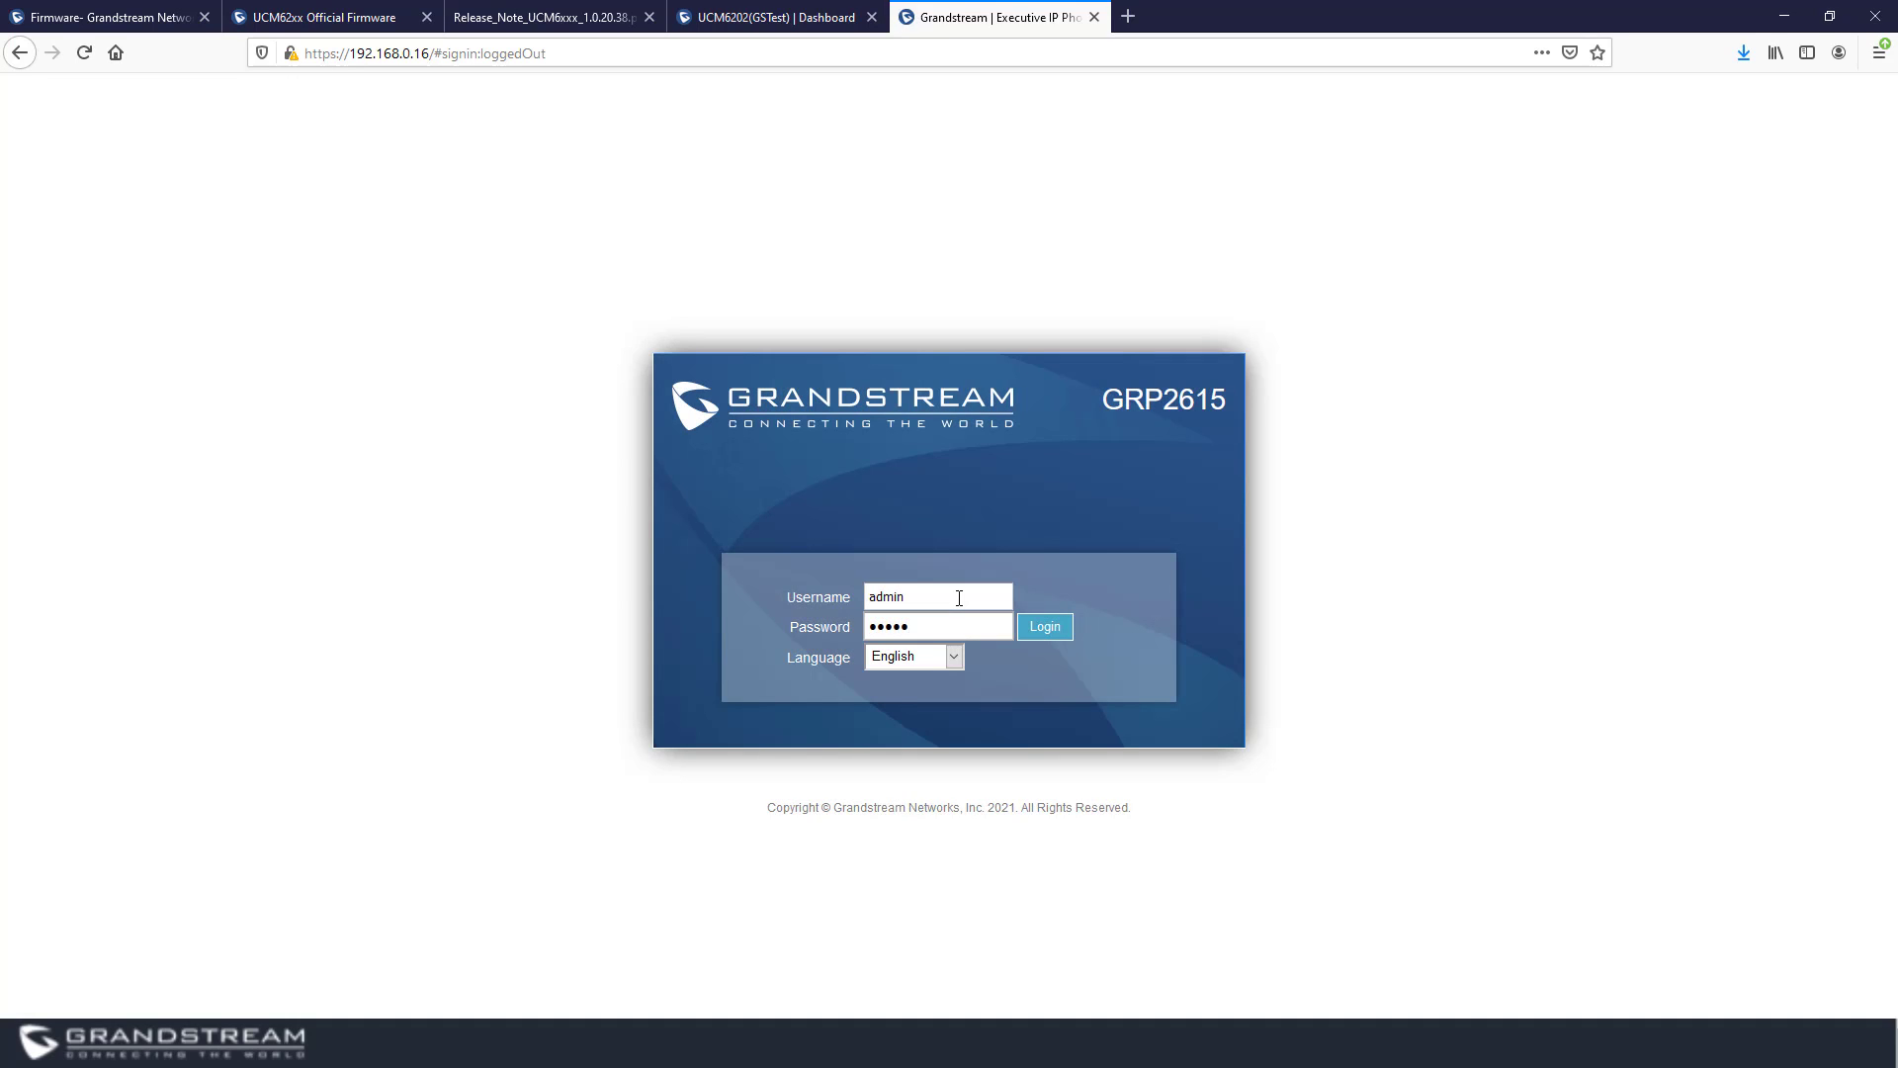
key(Return)
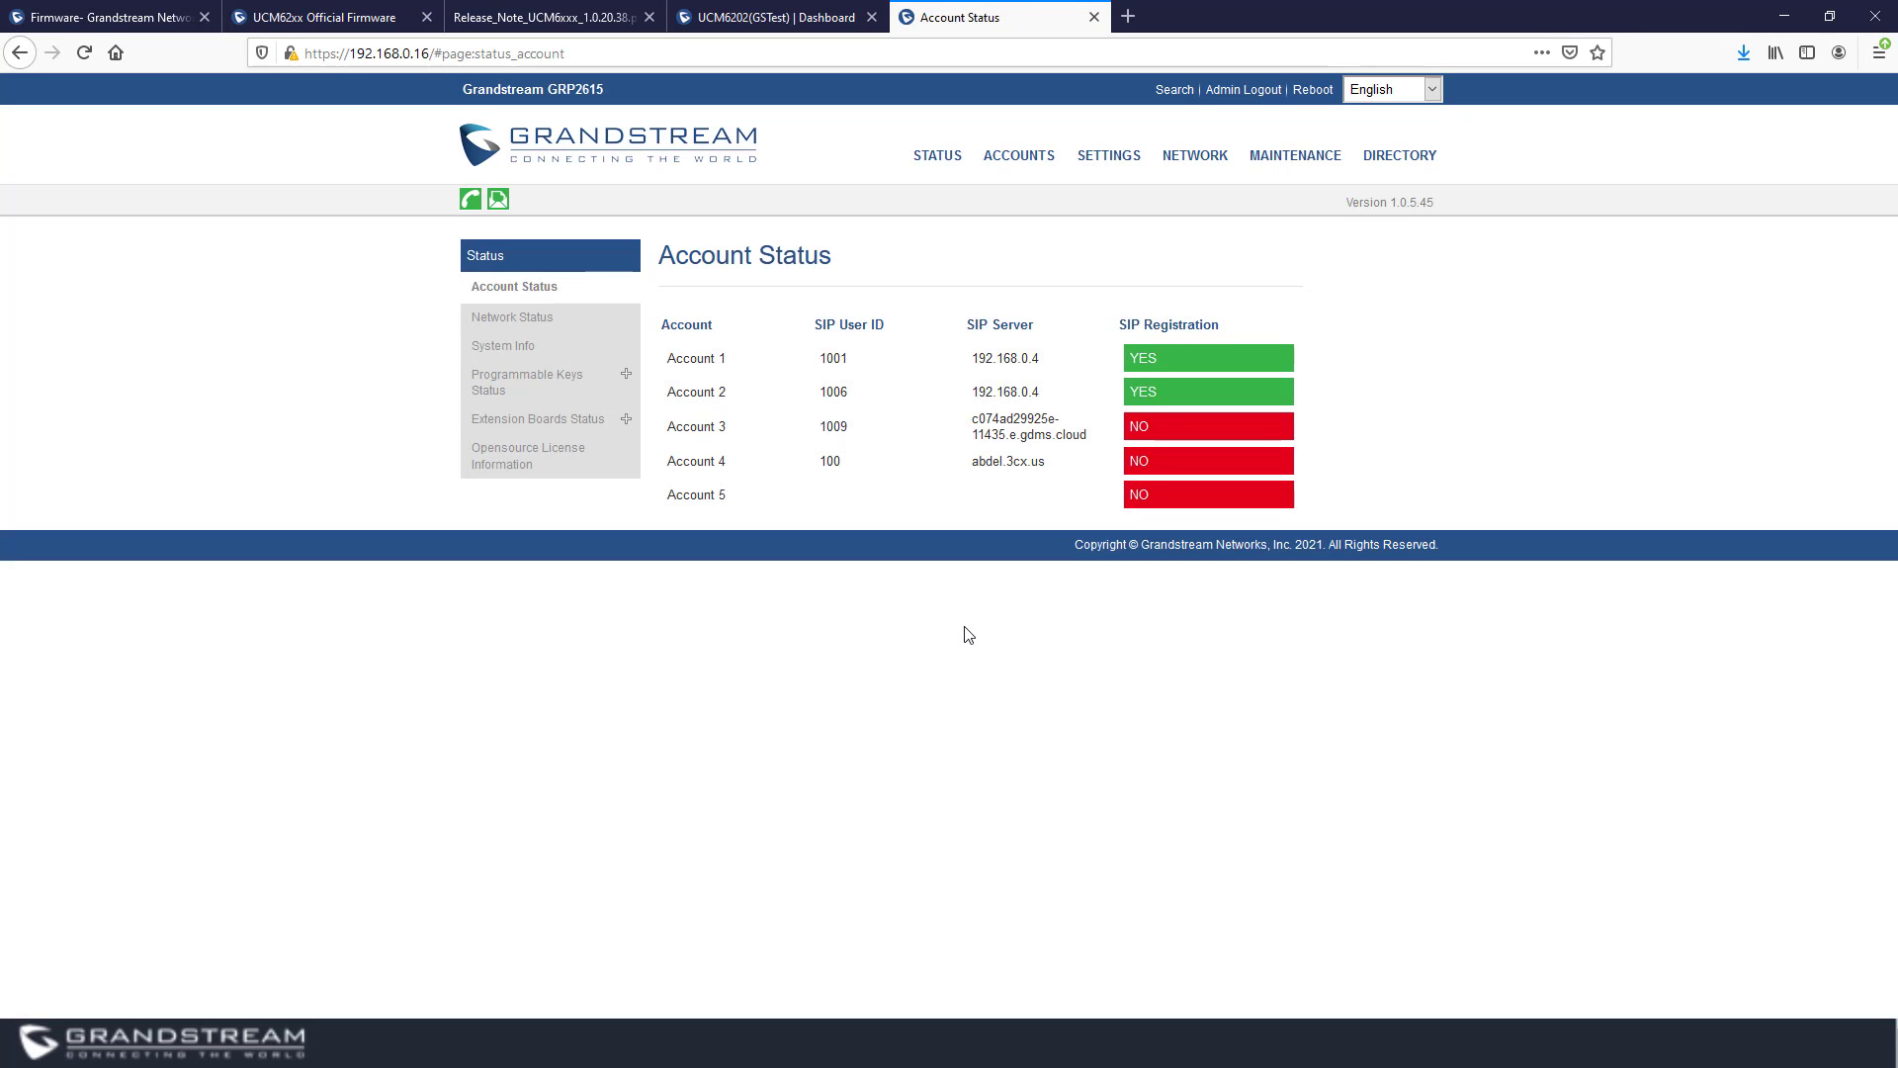
mouse_move(1027, 158)
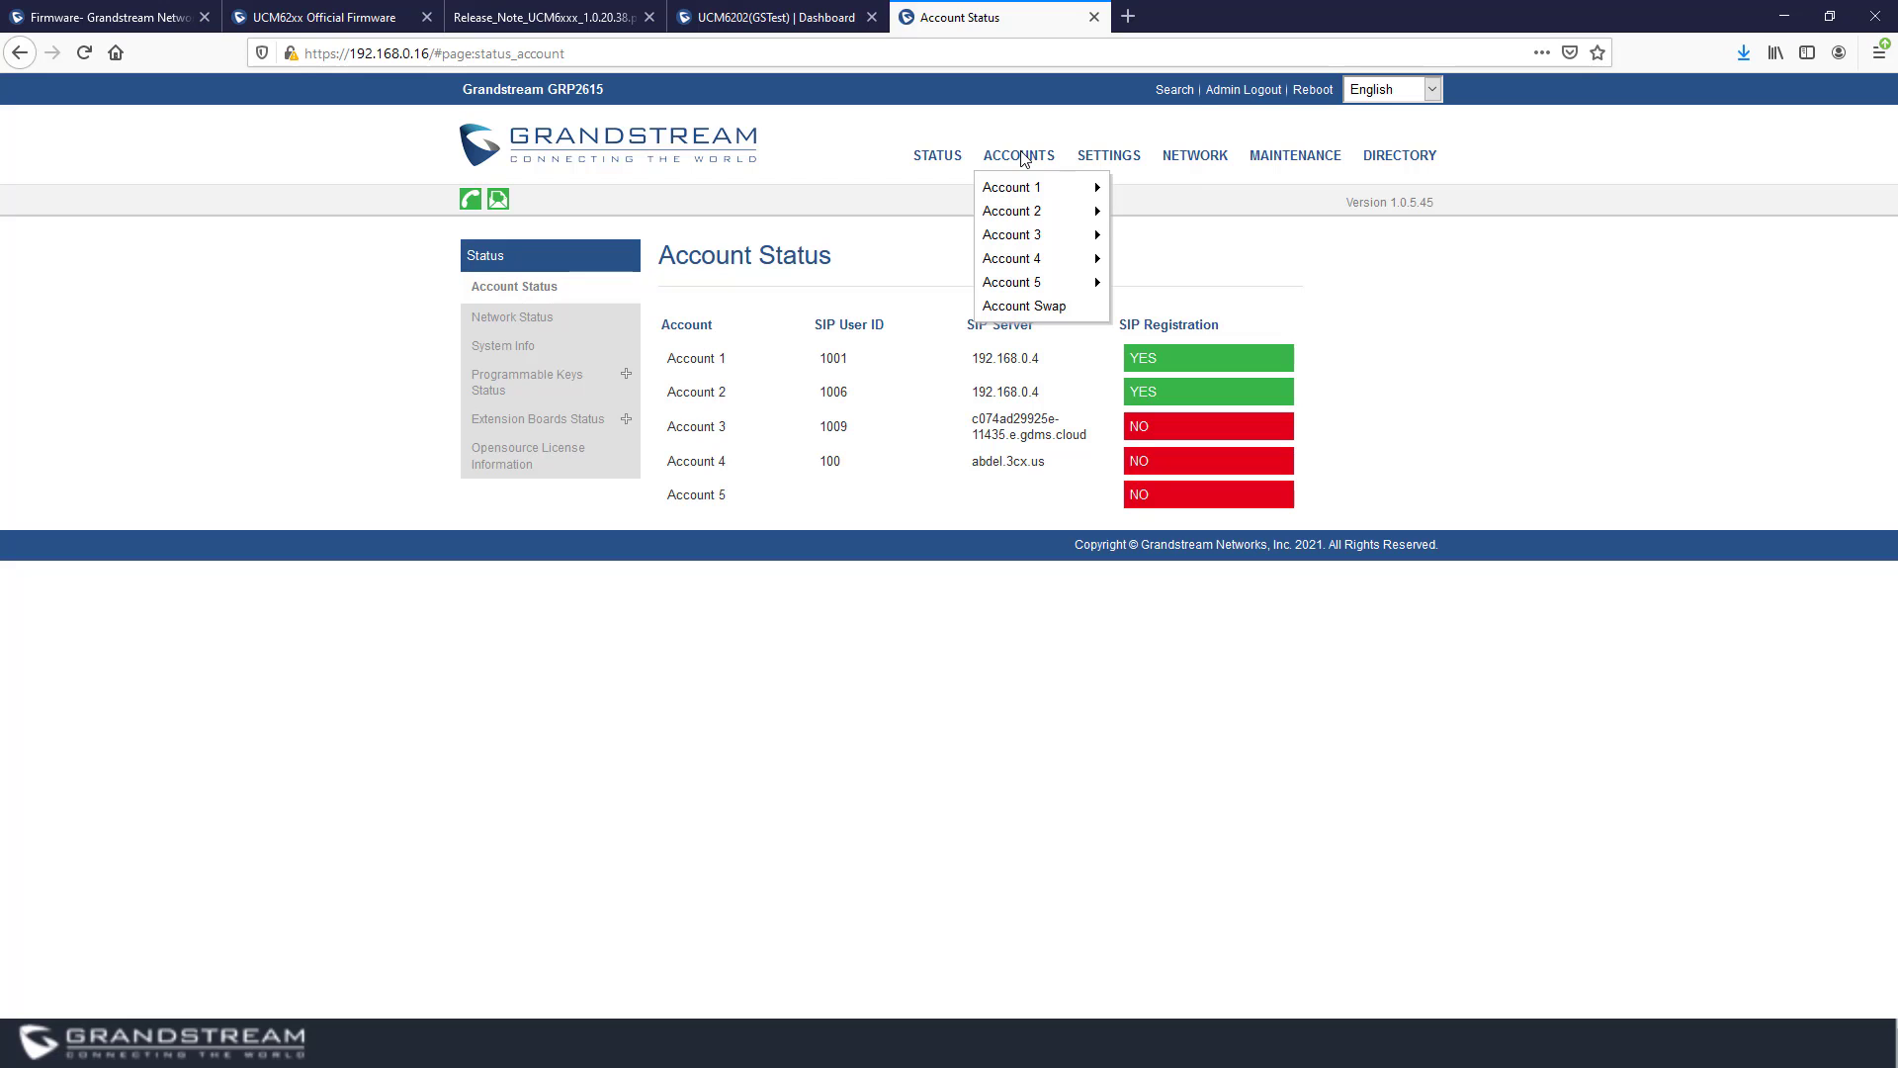
mouse_move(1087, 190)
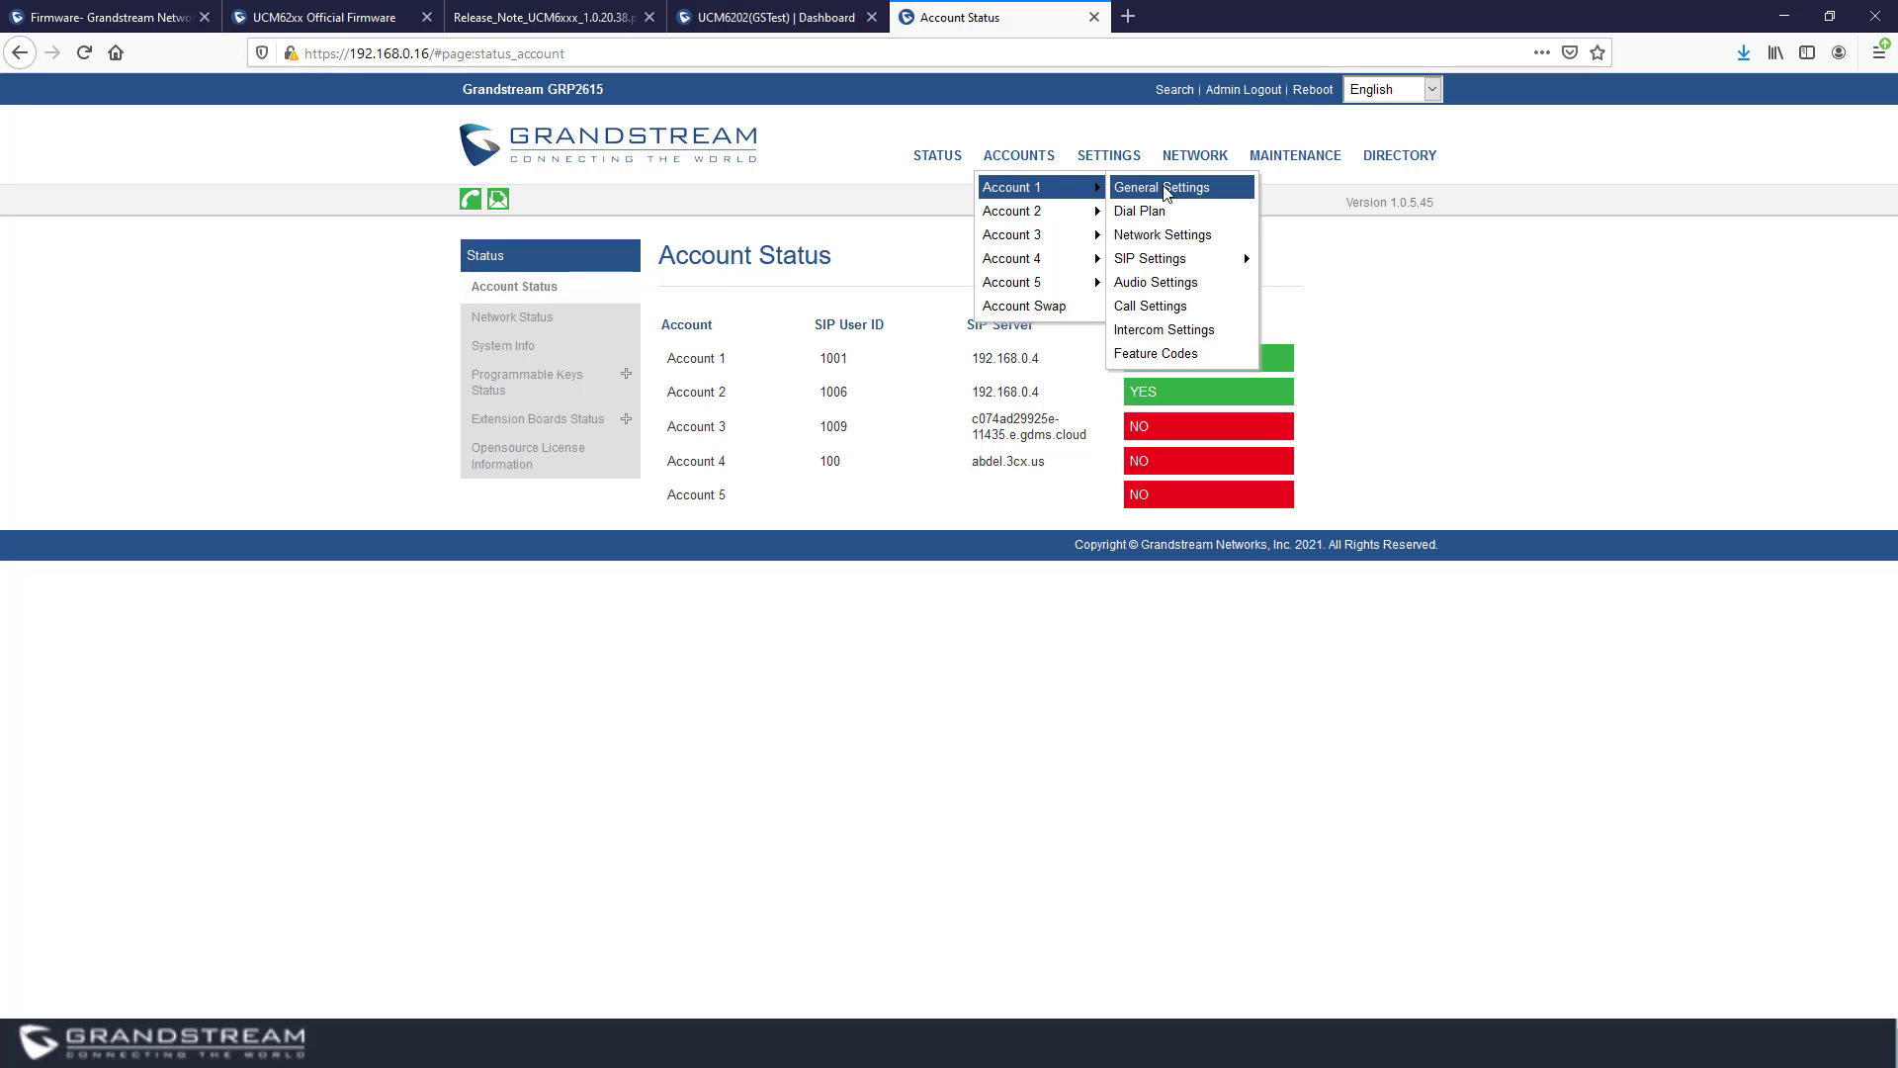
mouse_move(1177, 261)
click(1307, 258)
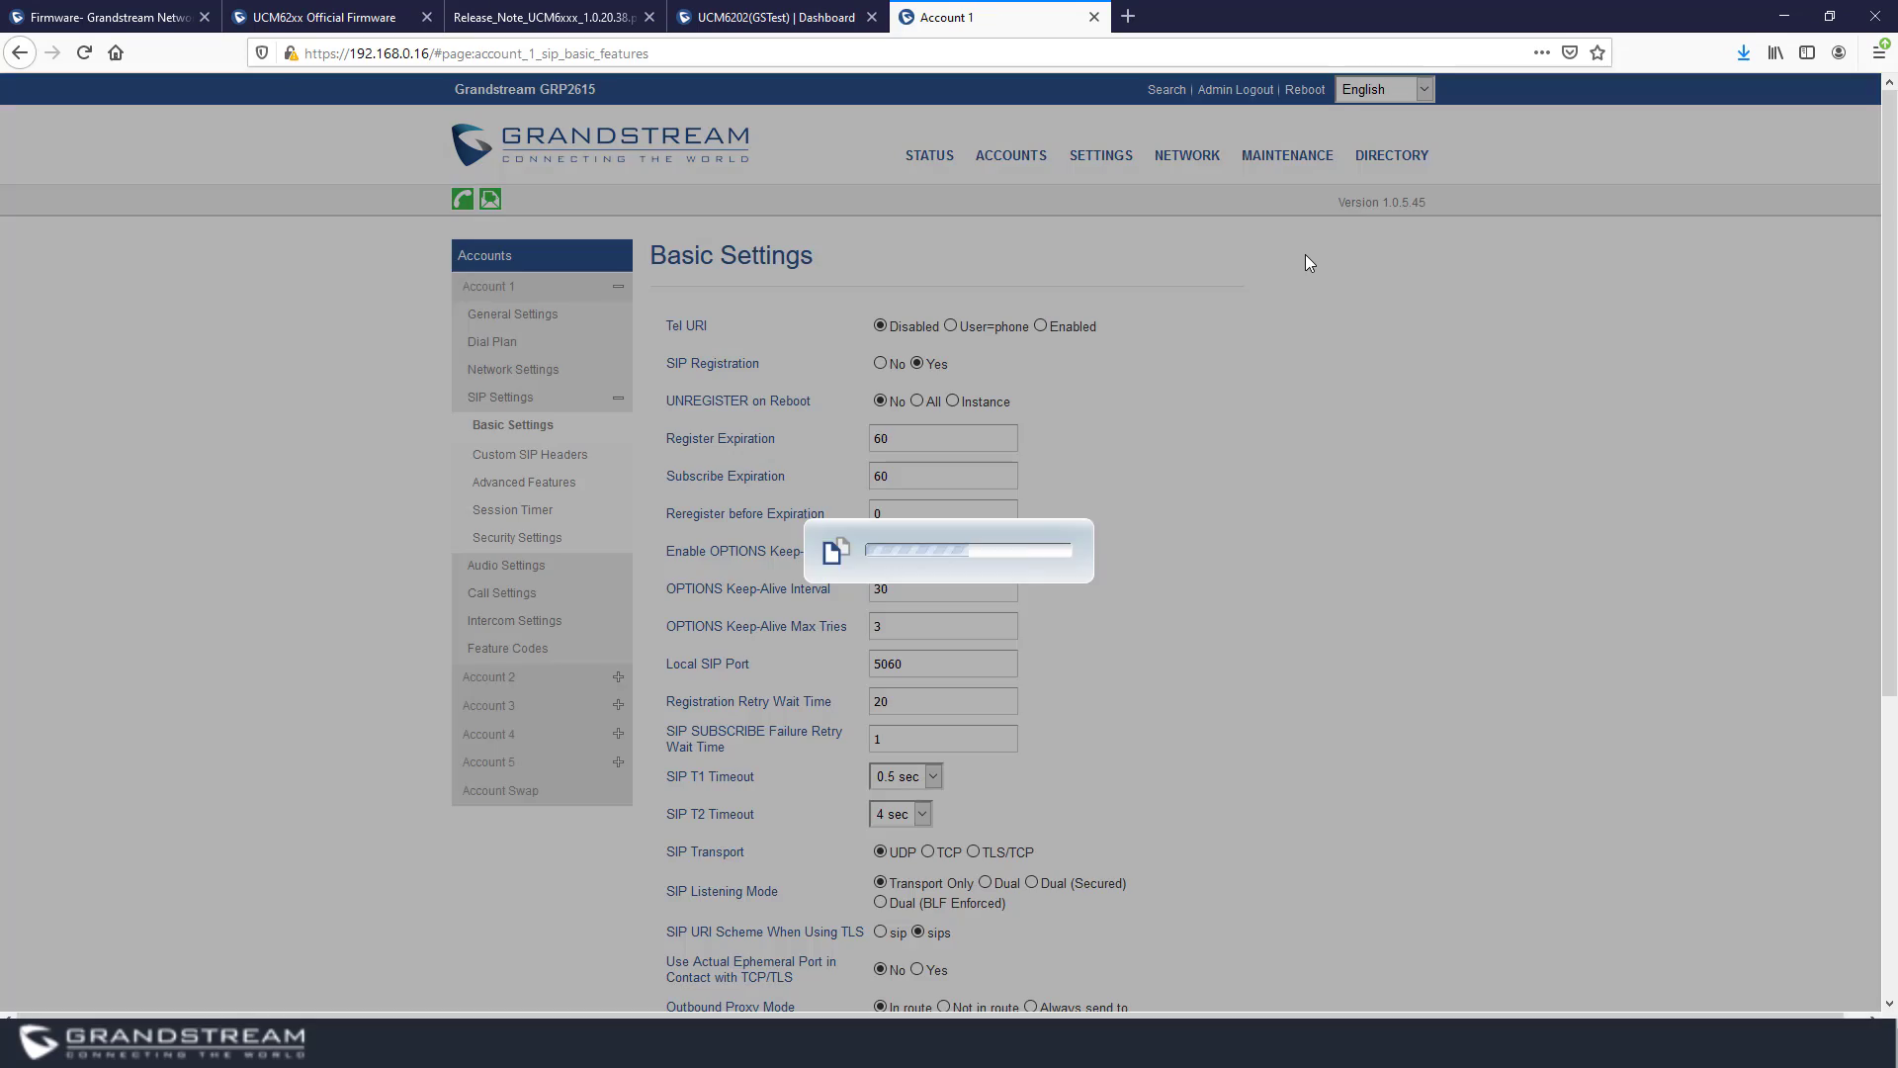
click(942, 661)
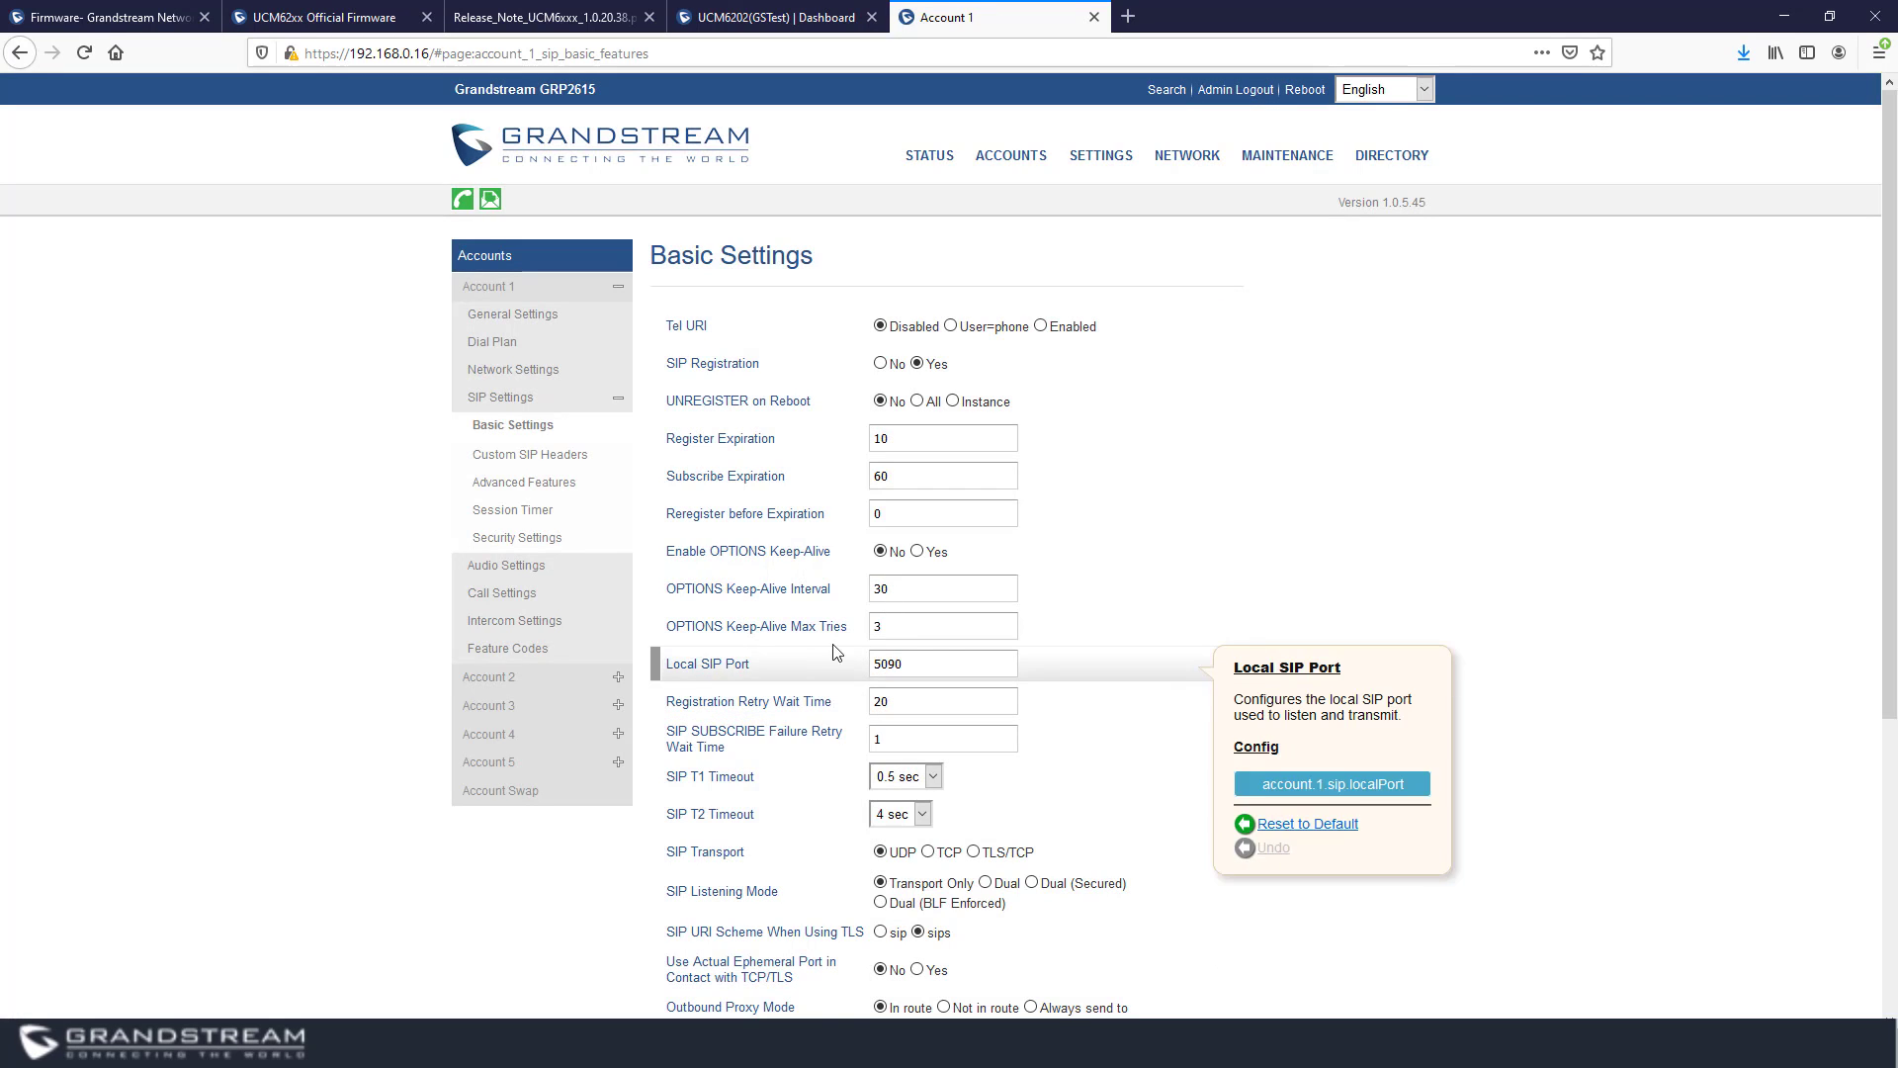
double_click(941, 661)
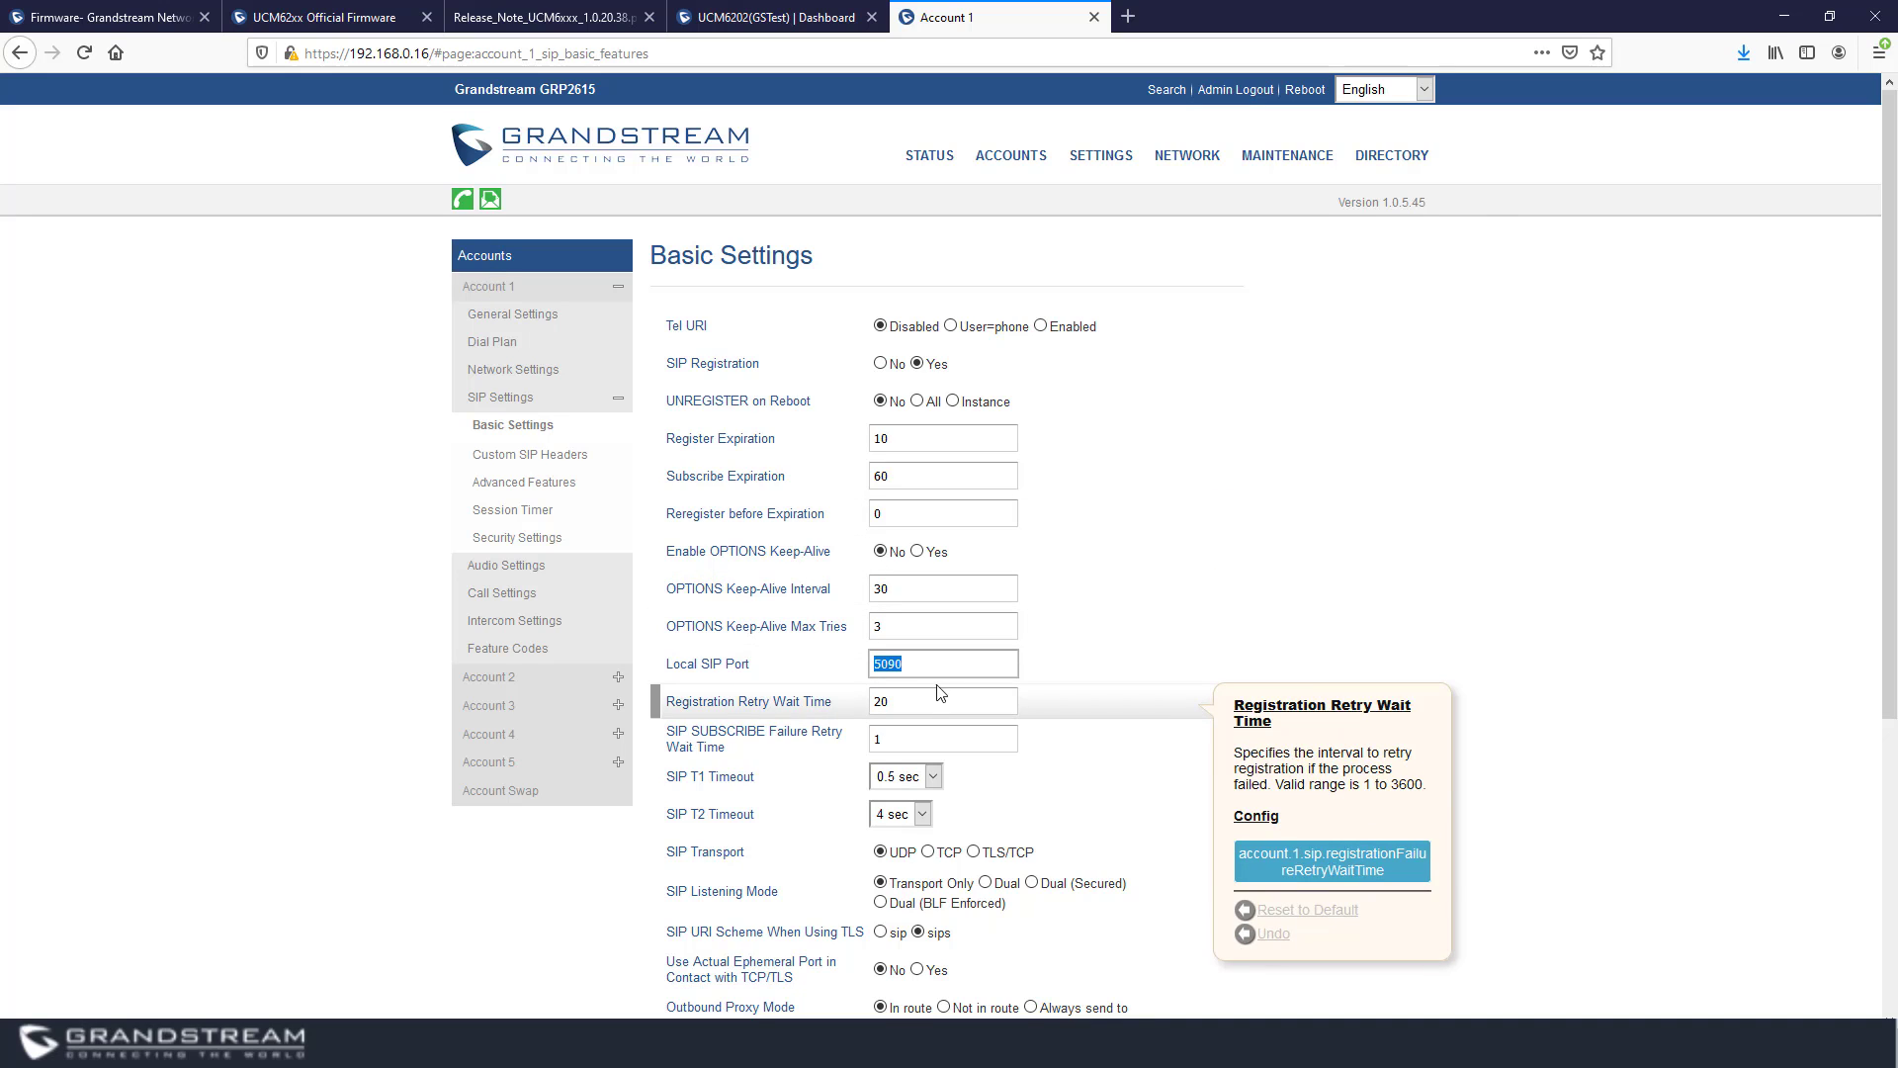
mouse_move(925, 665)
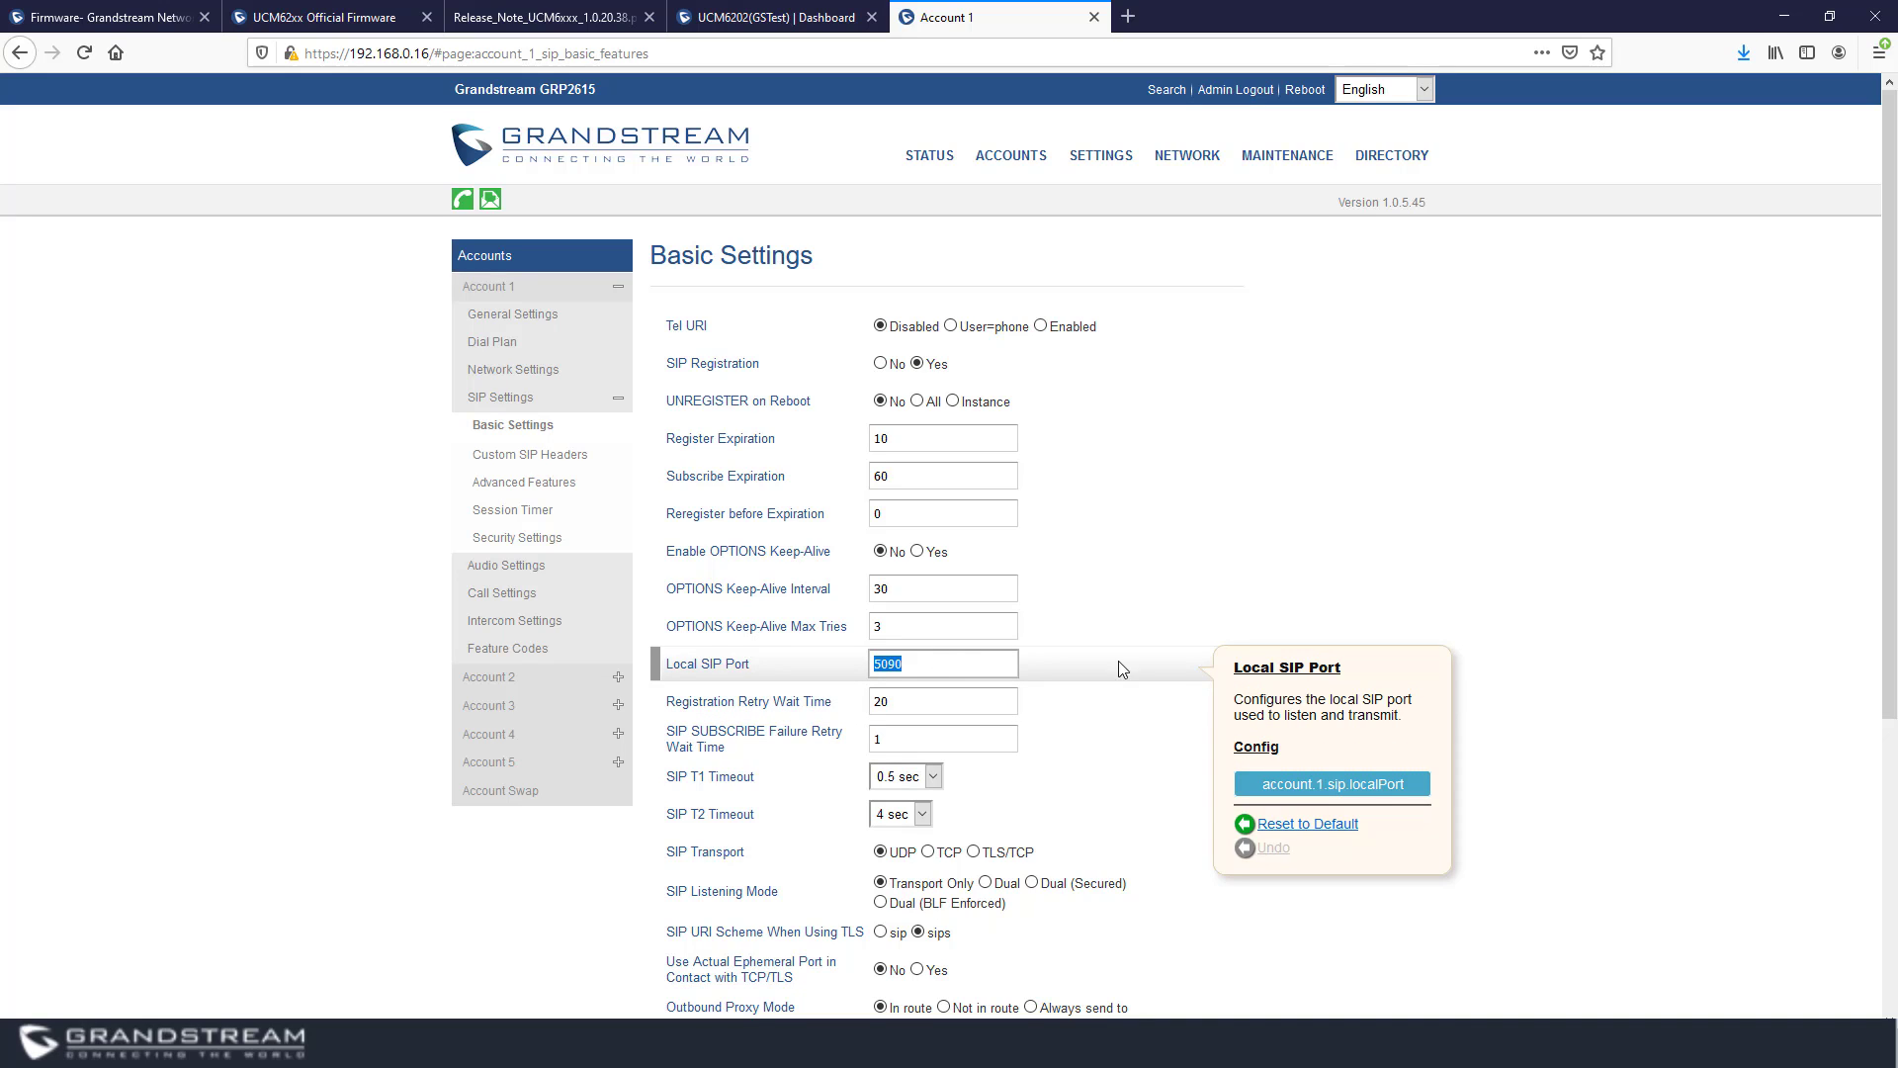
click(958, 655)
mouse_move(1100, 158)
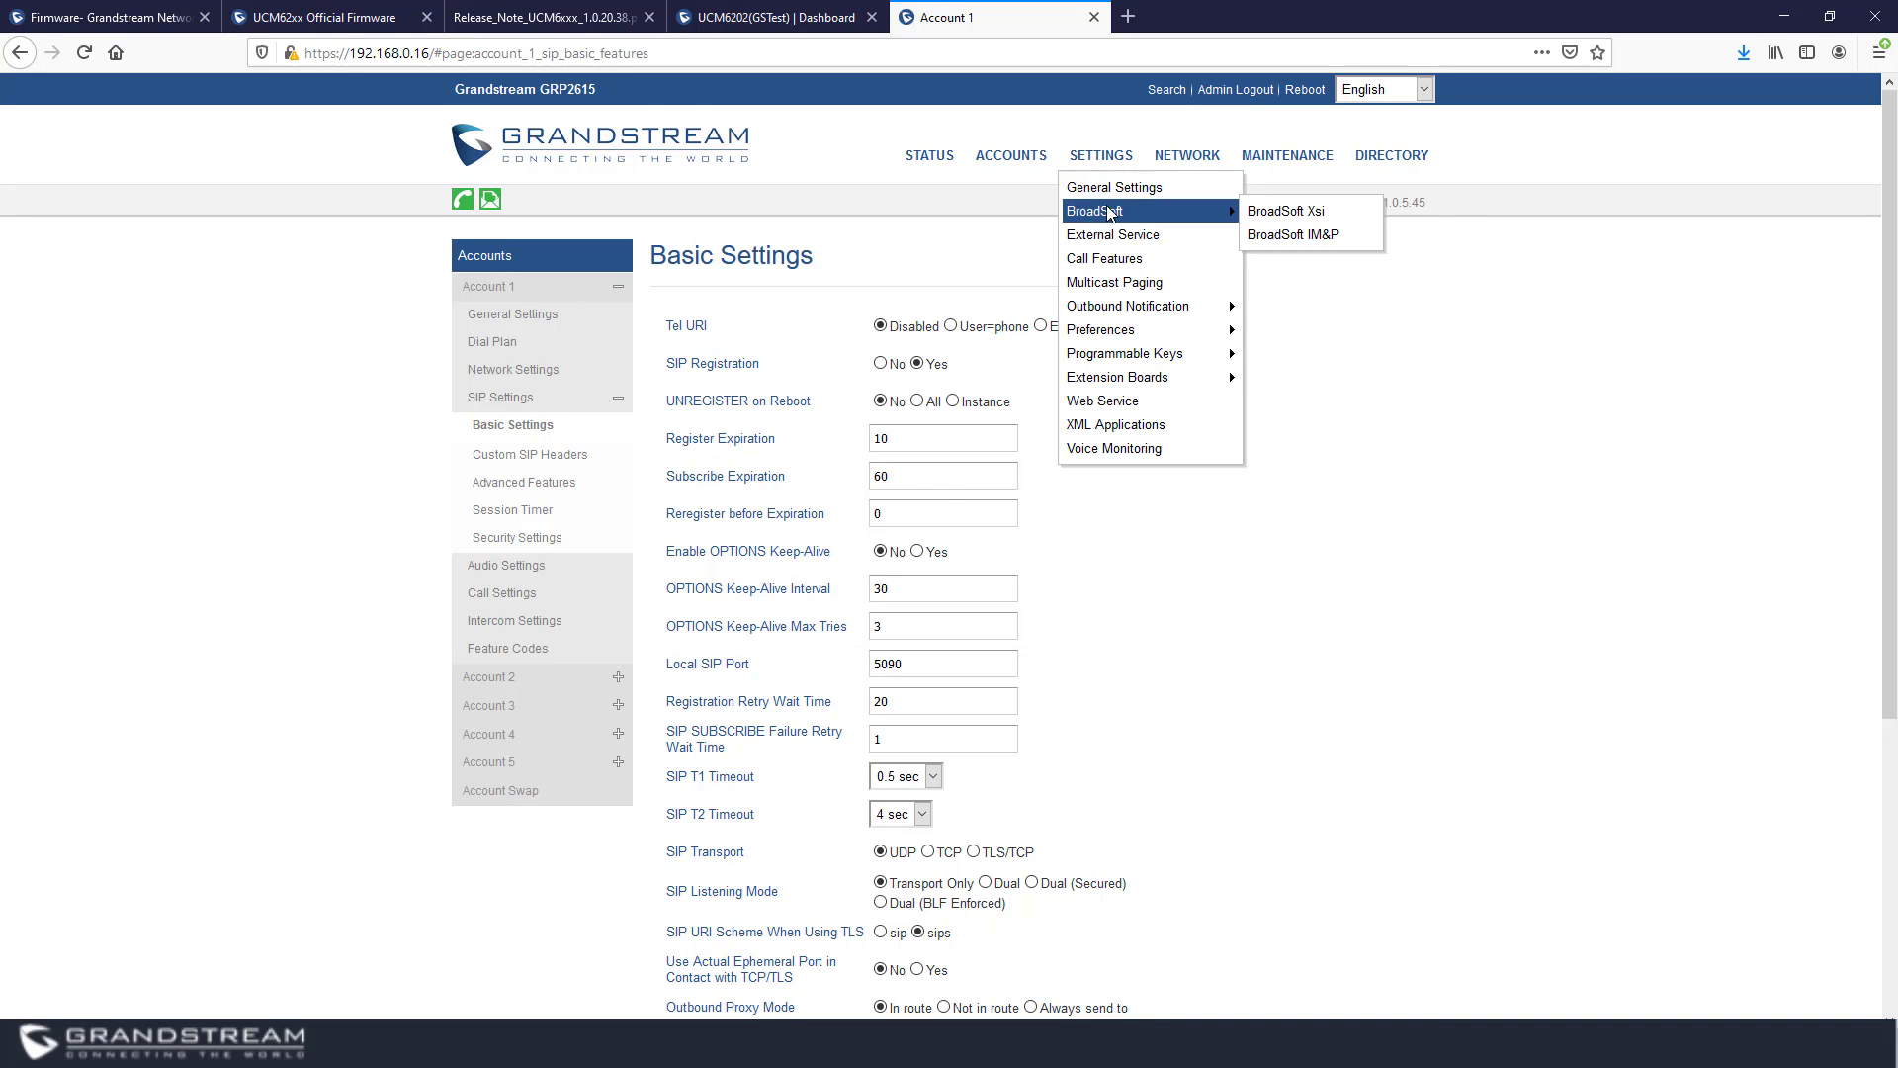
In General Settings, switch Use Random Port to Yes, leaving Local RTP Port at 5004
click(1131, 189)
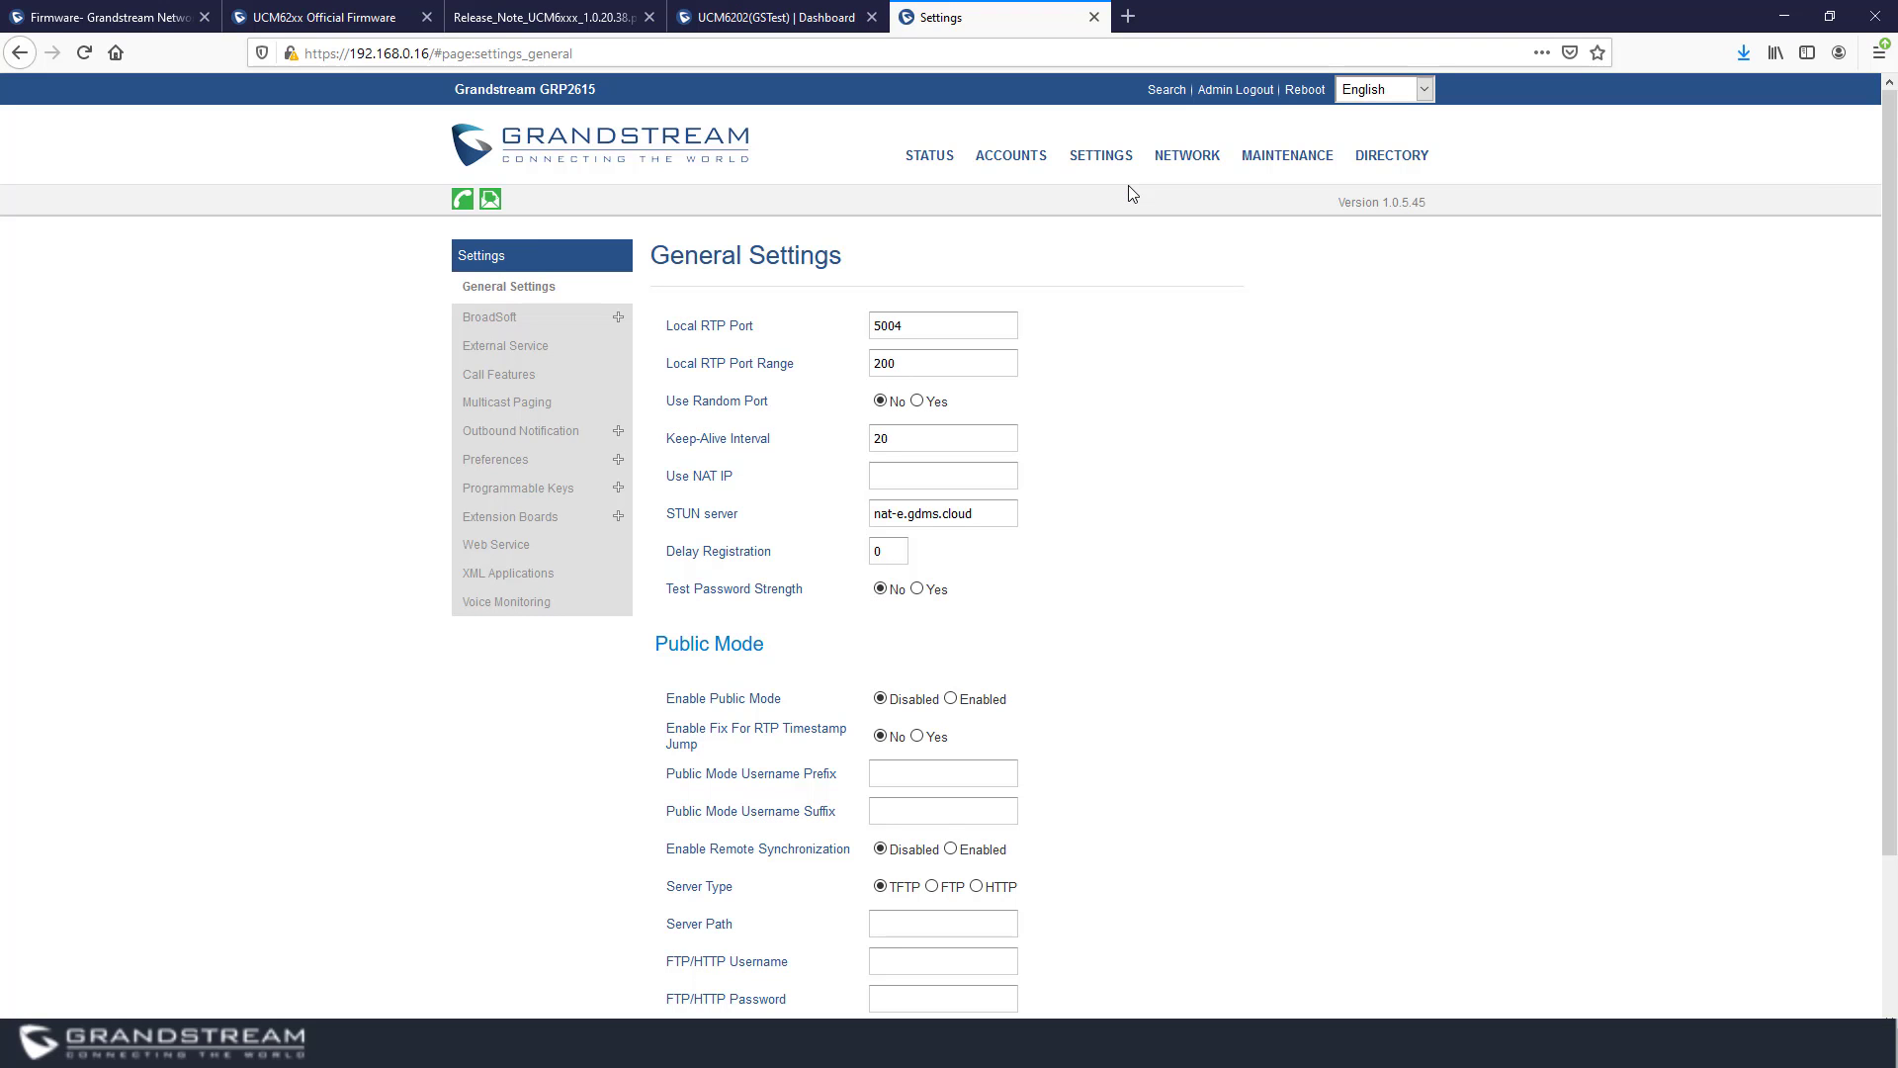
mouse_move(671, 400)
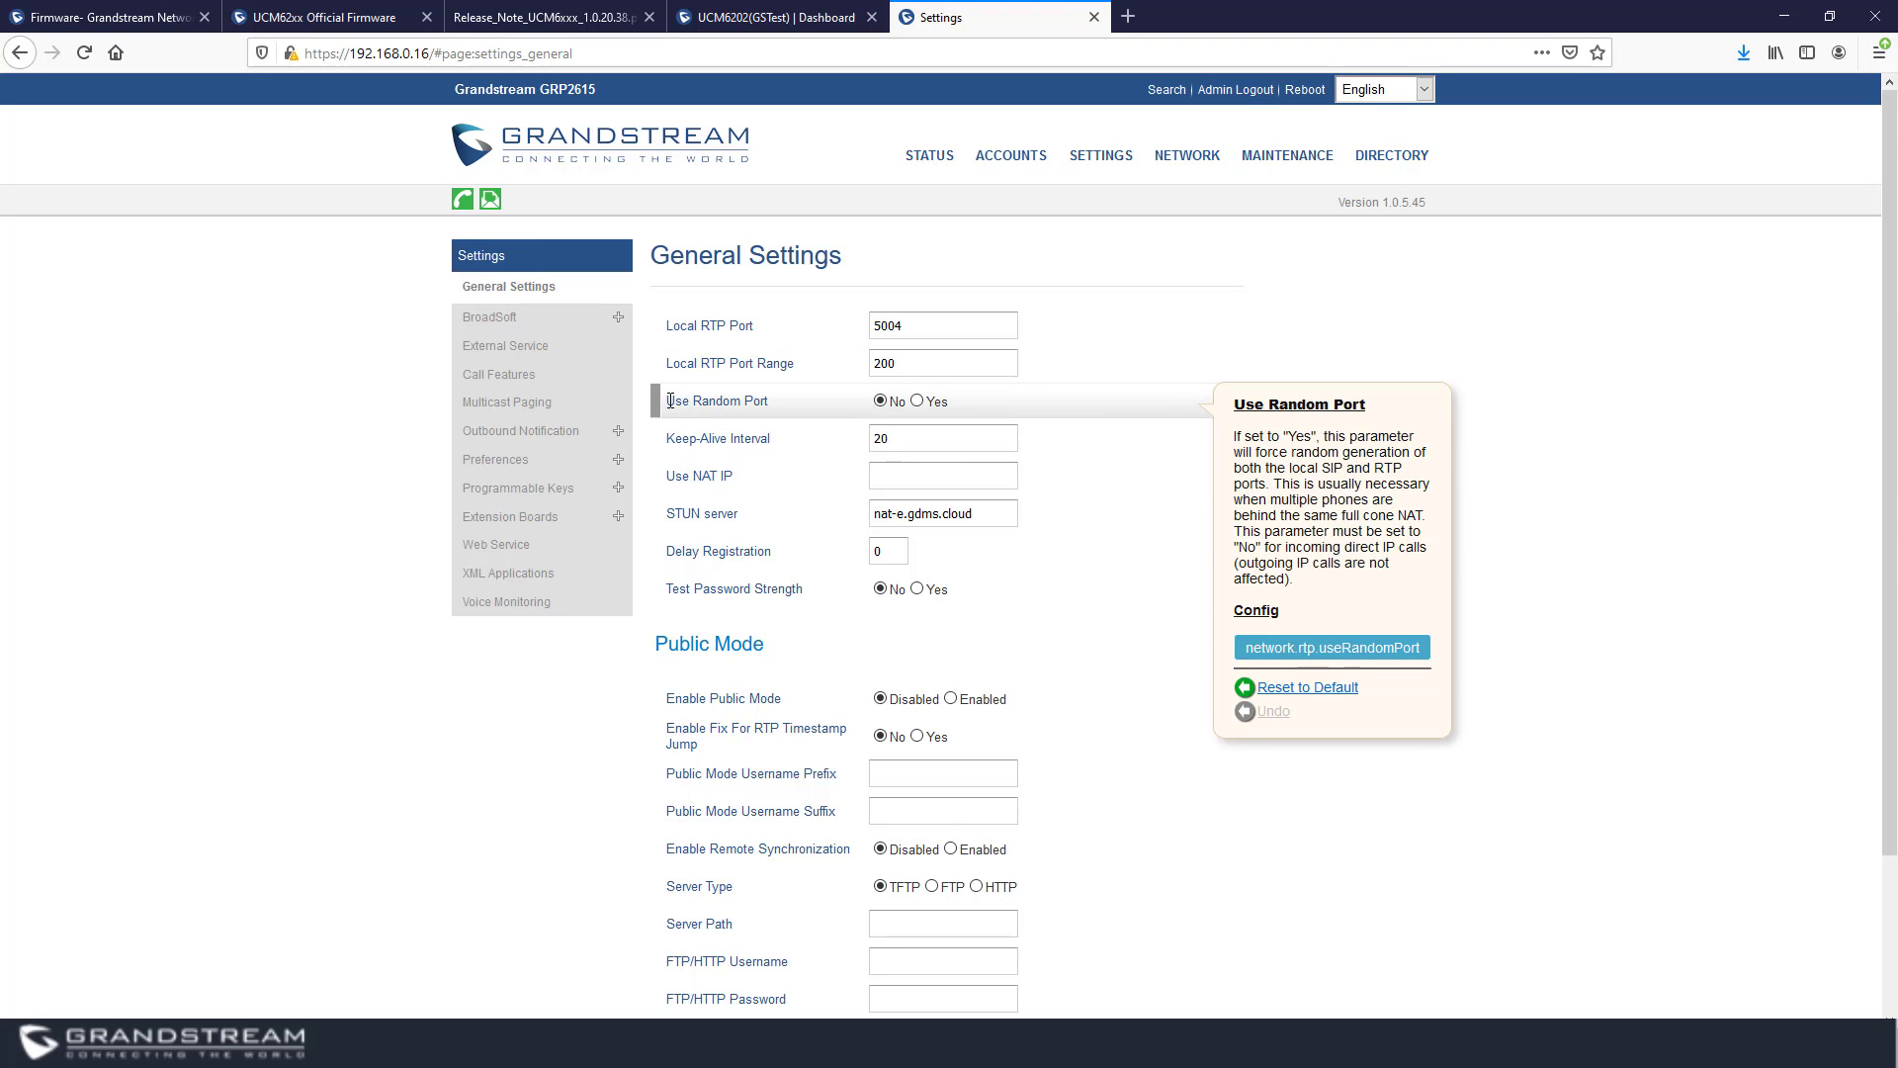
click(916, 401)
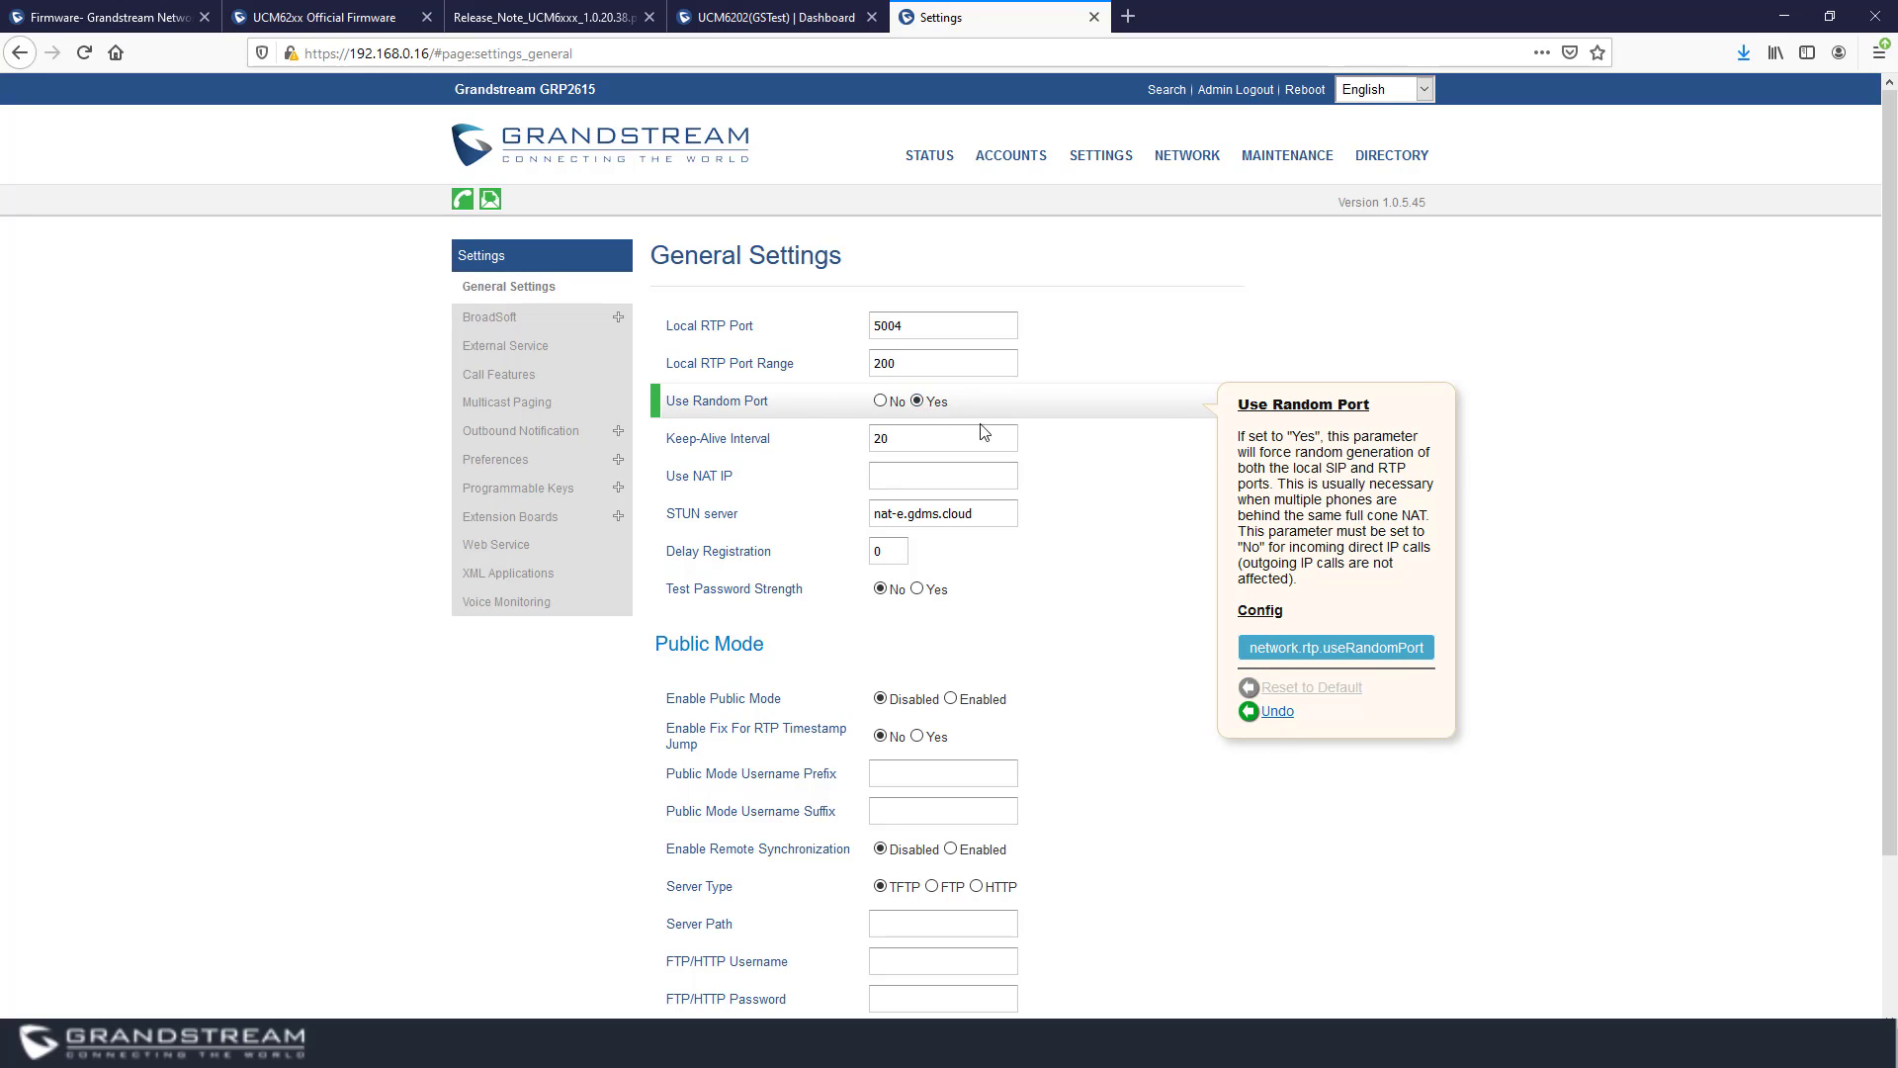
mouse_move(988, 426)
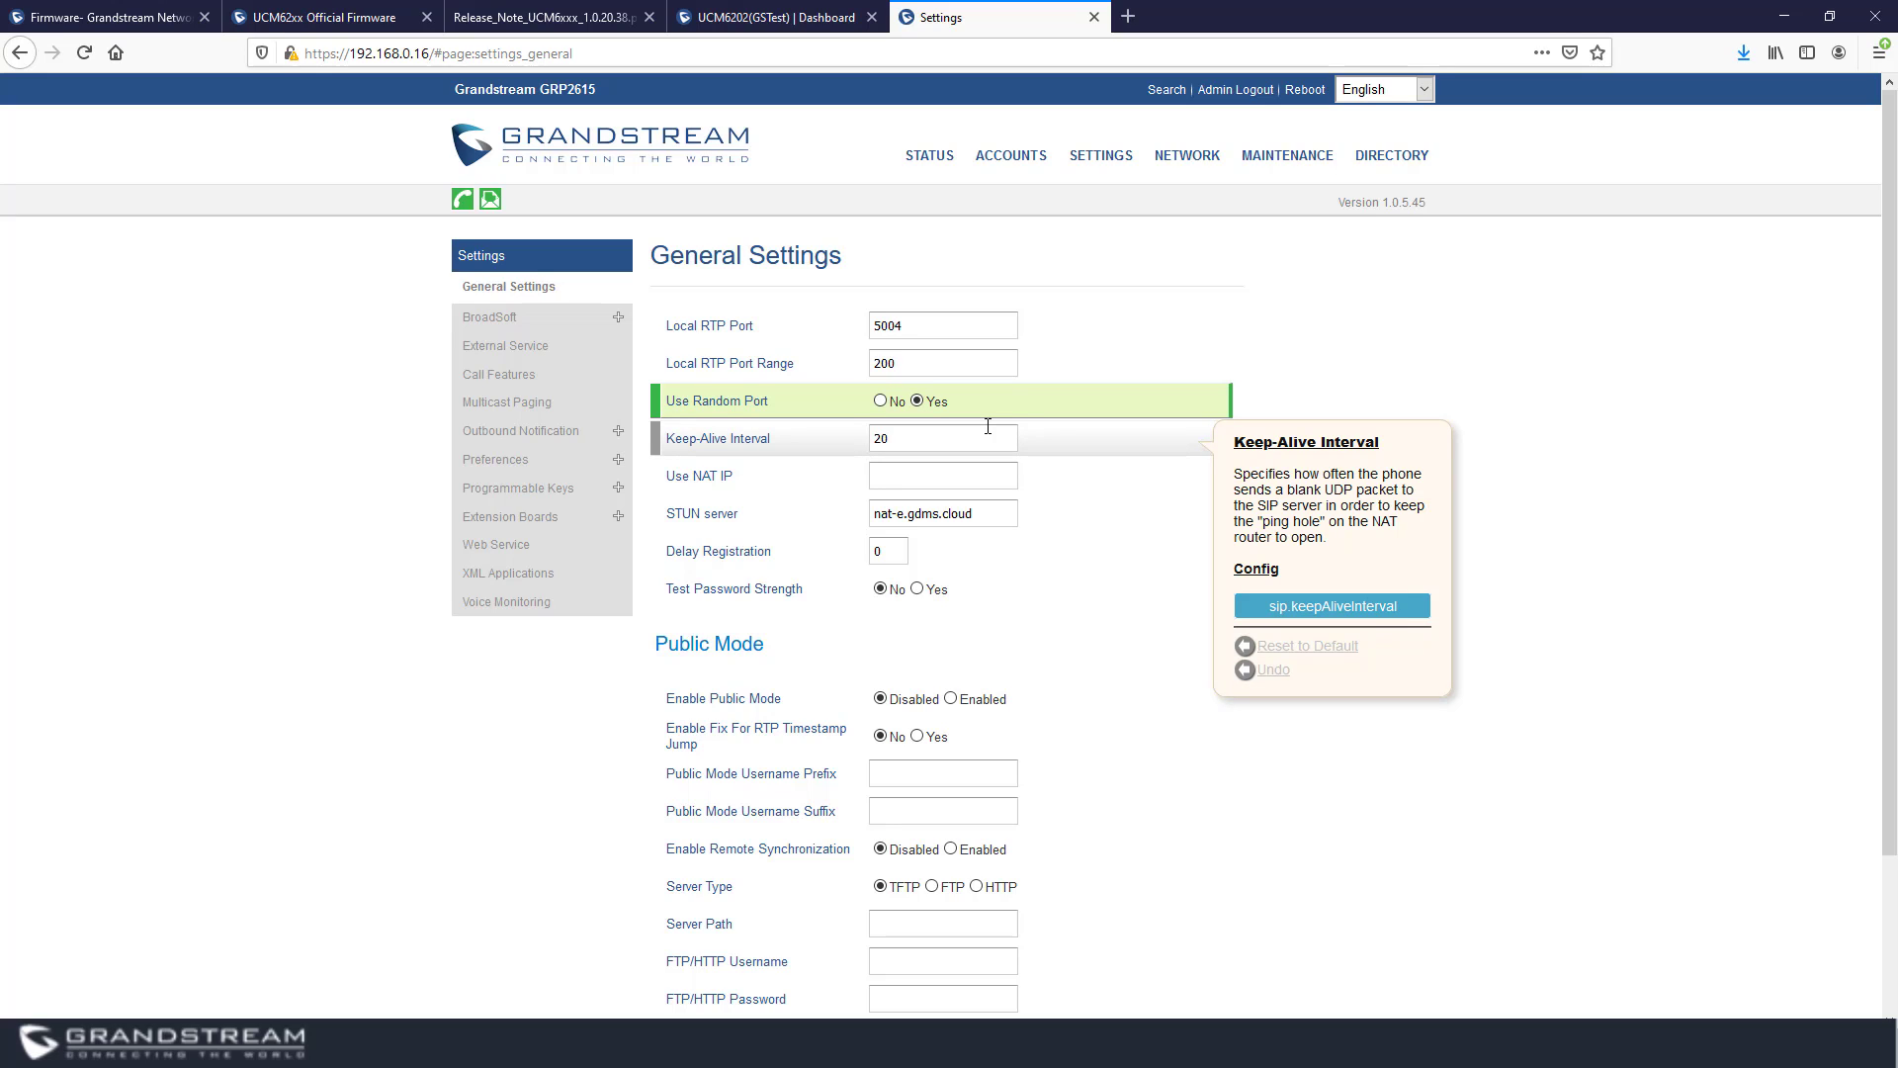
drag(989, 326, 817, 319)
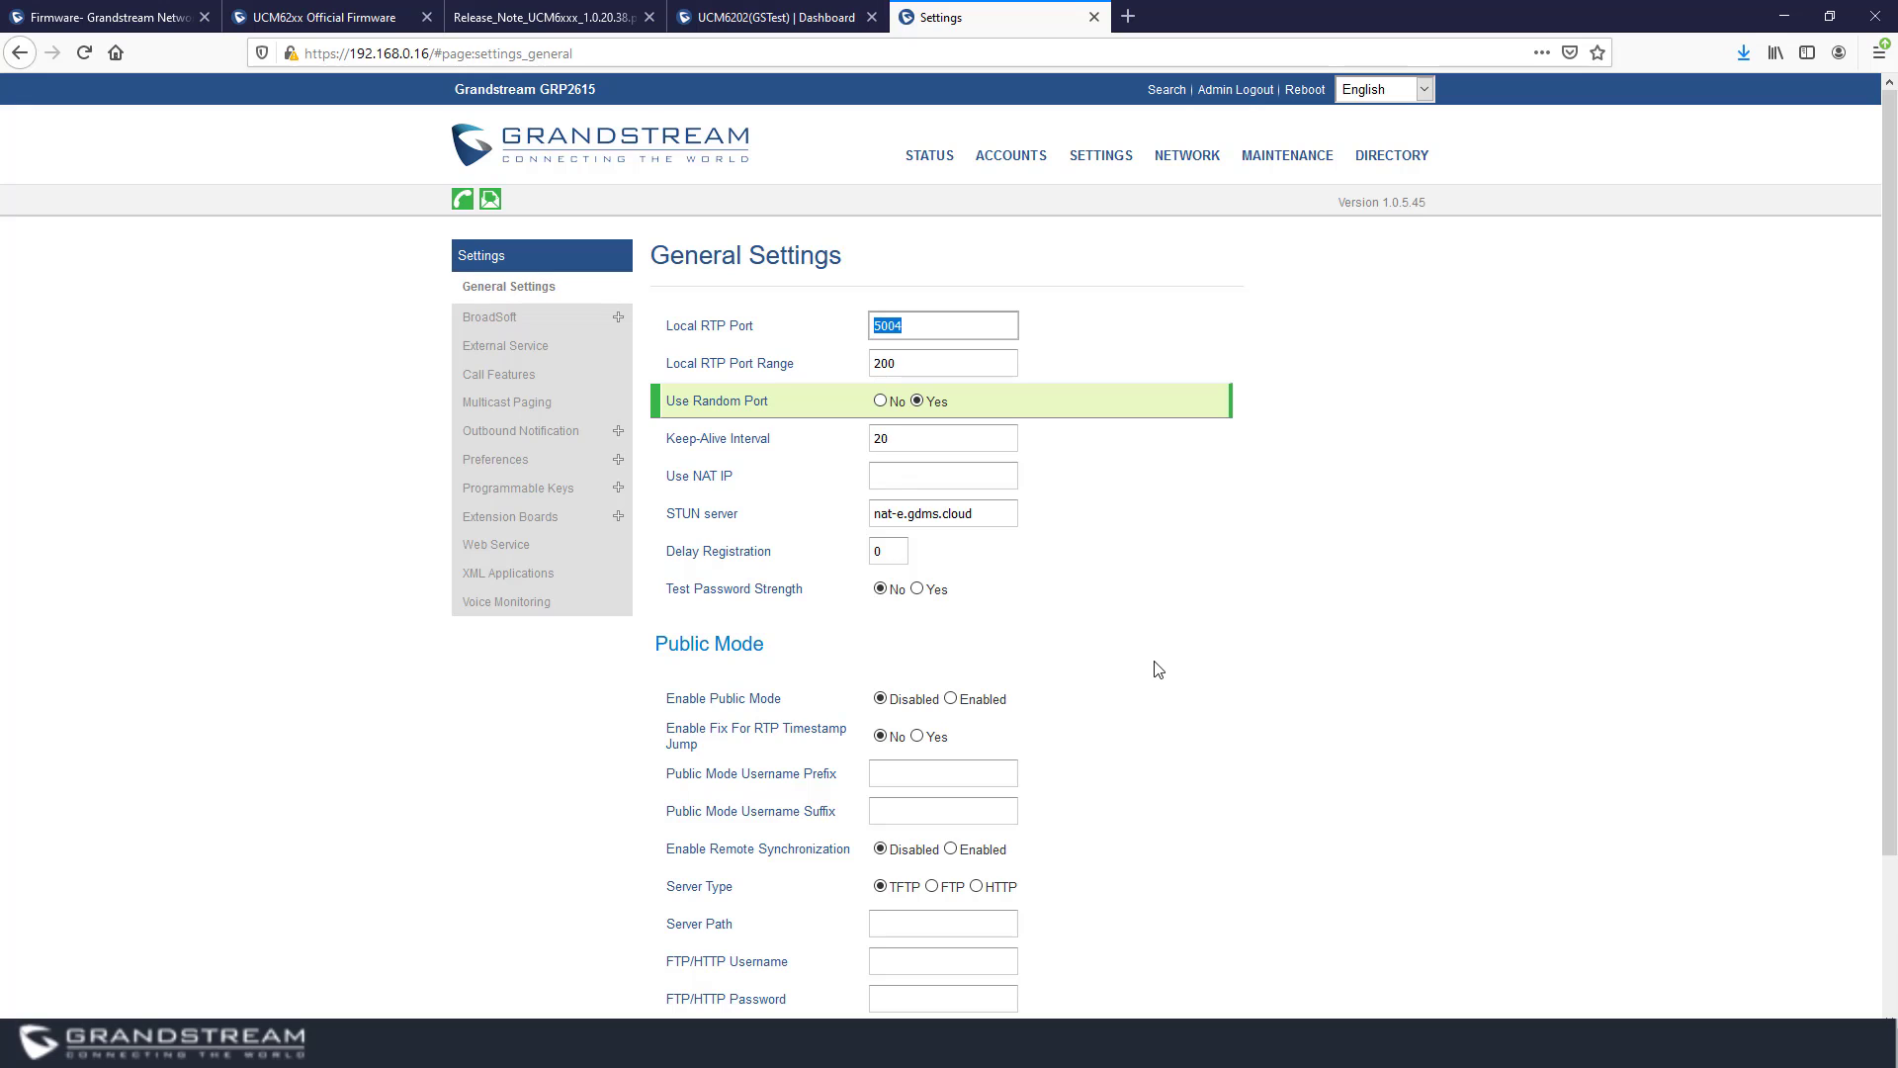
mouse_move(772, 428)
mouse_move(931, 407)
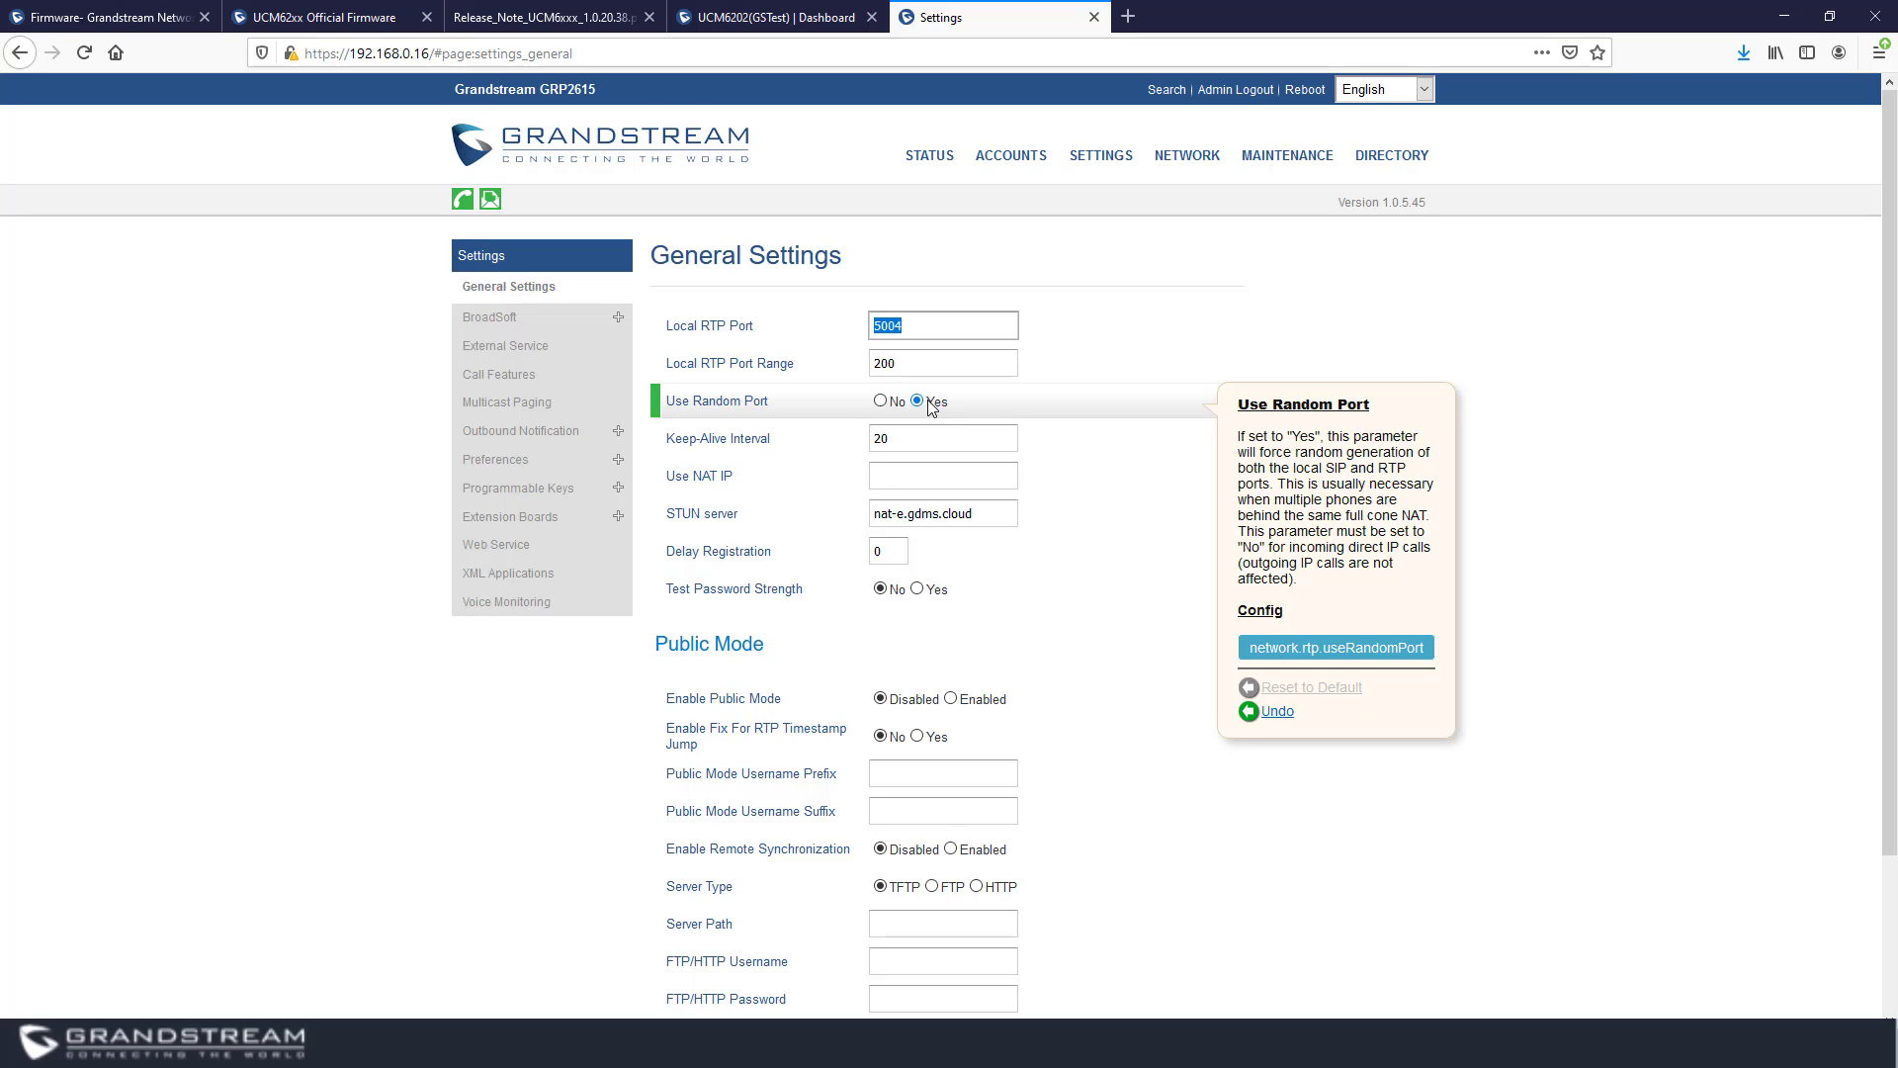
mouse_move(1007, 149)
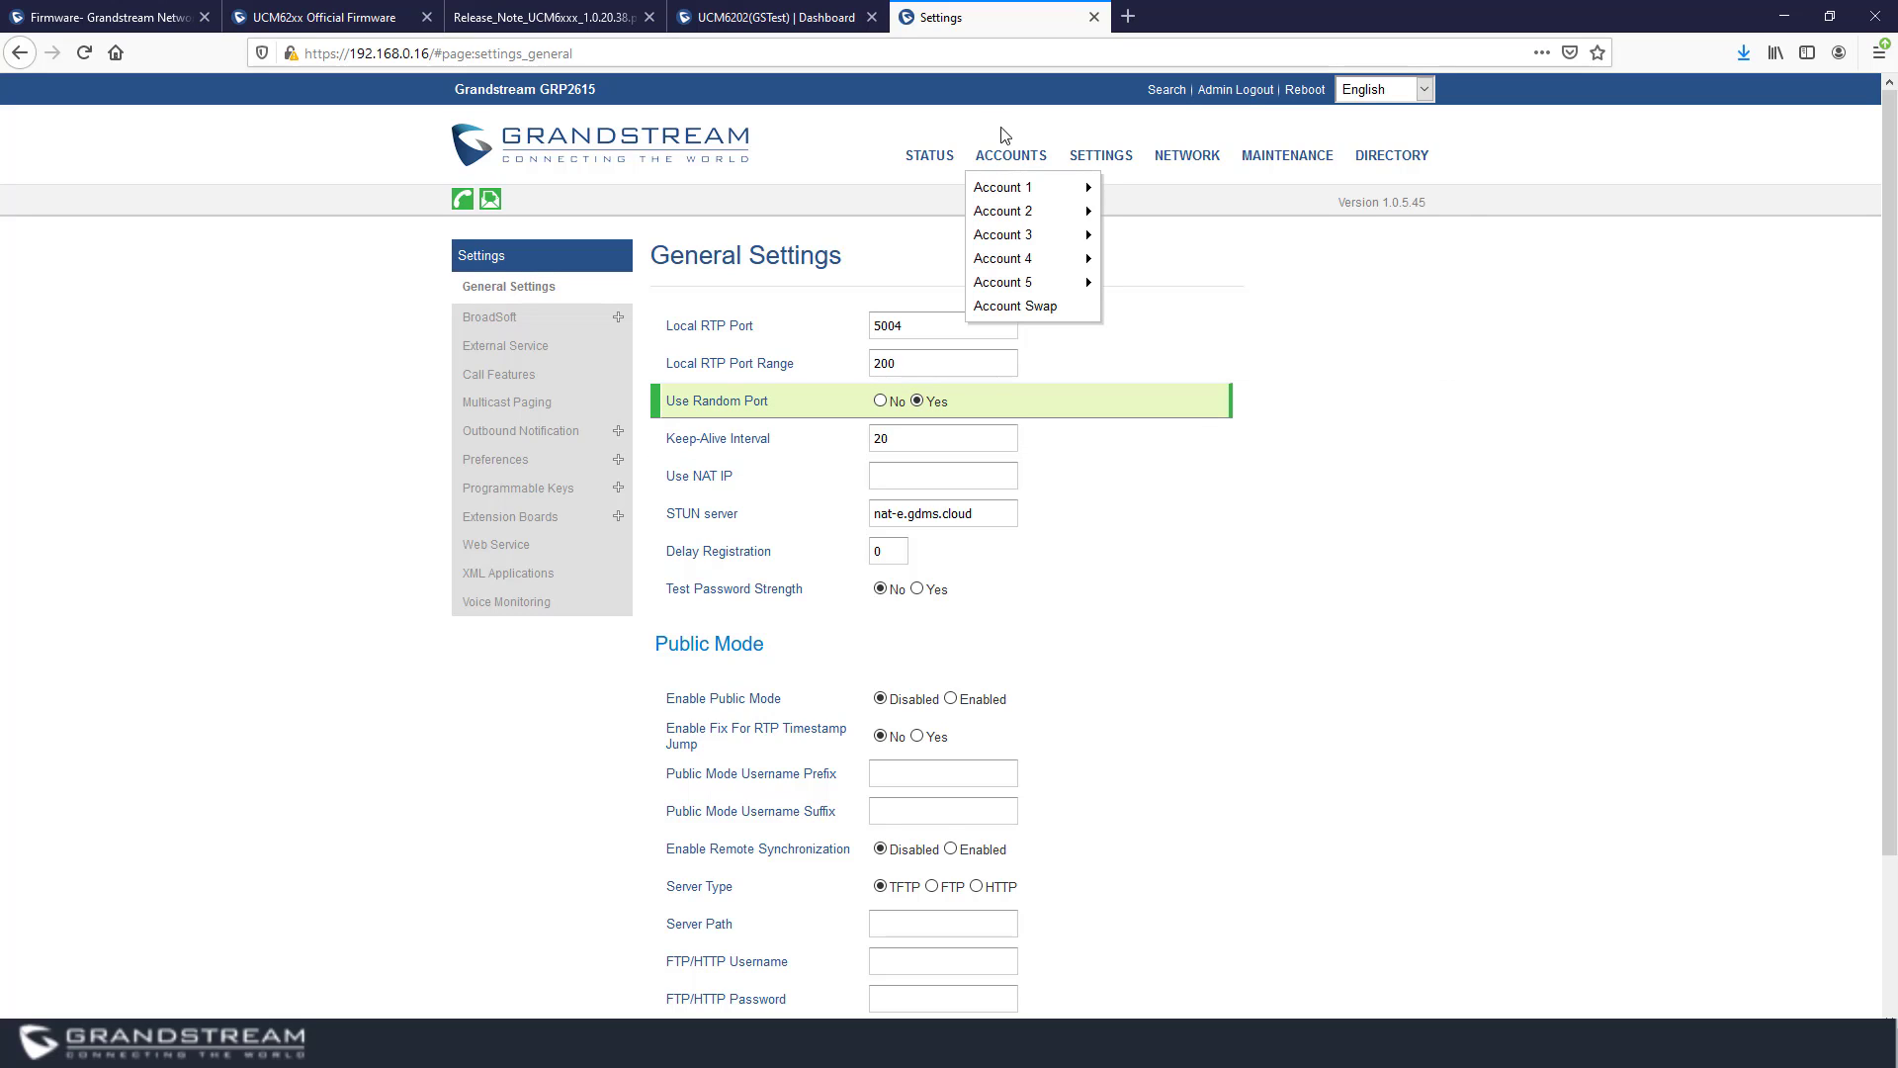
mouse_move(1028, 187)
mouse_move(1195, 263)
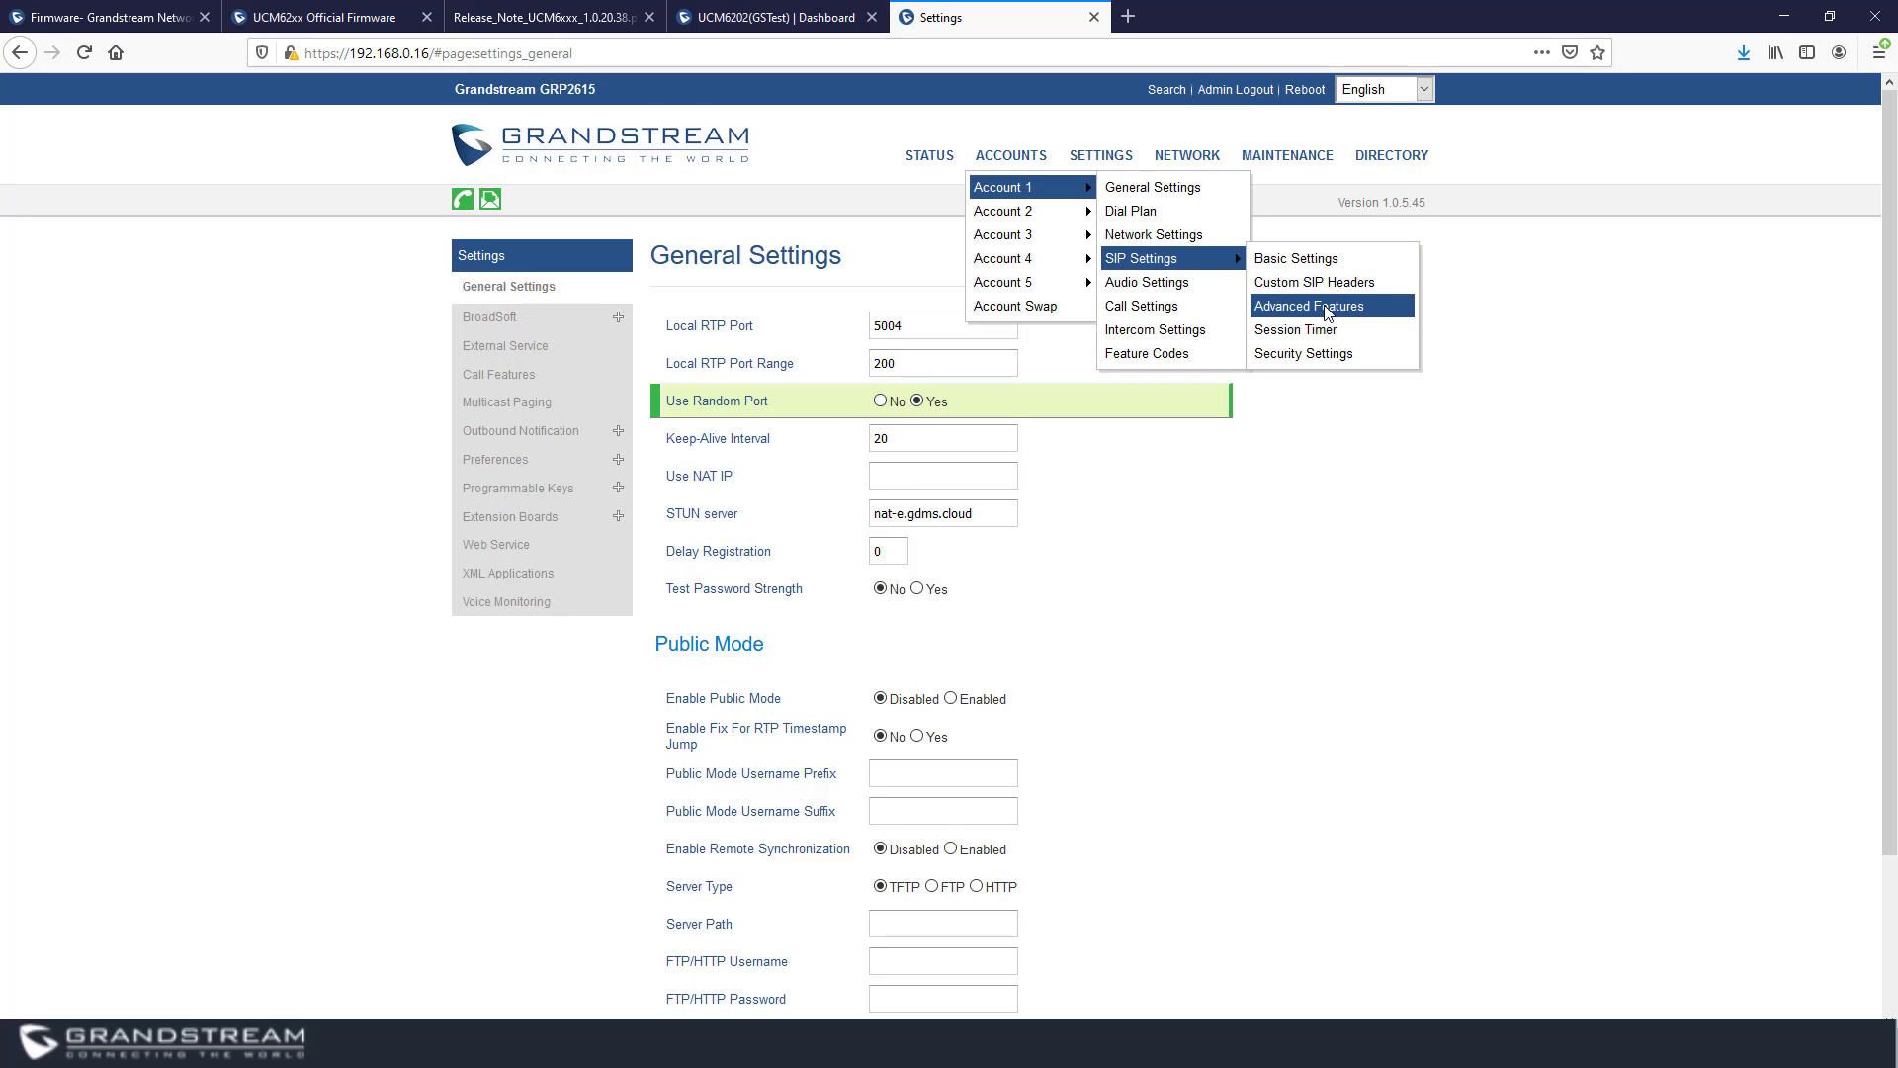
Reset Account 1's SIP Security Settings to defaults and save and apply them
click(1333, 354)
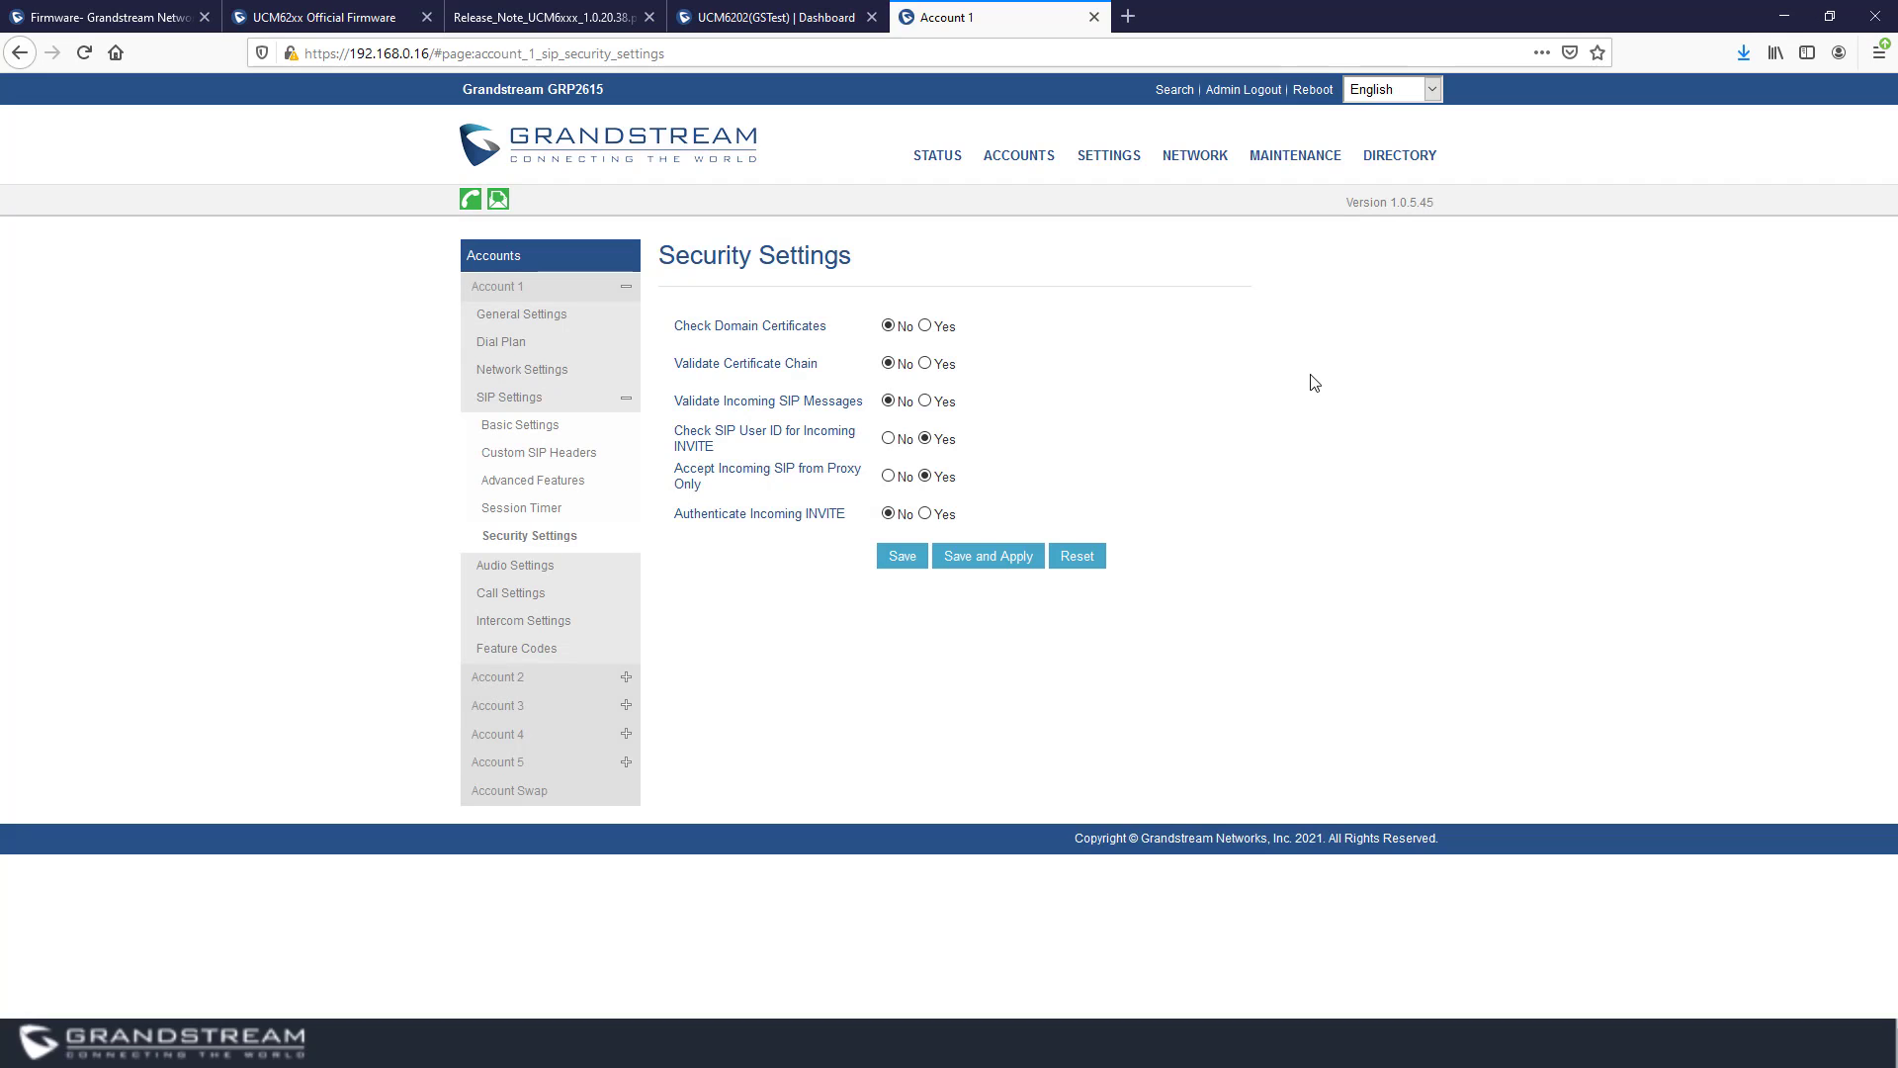
click(1081, 557)
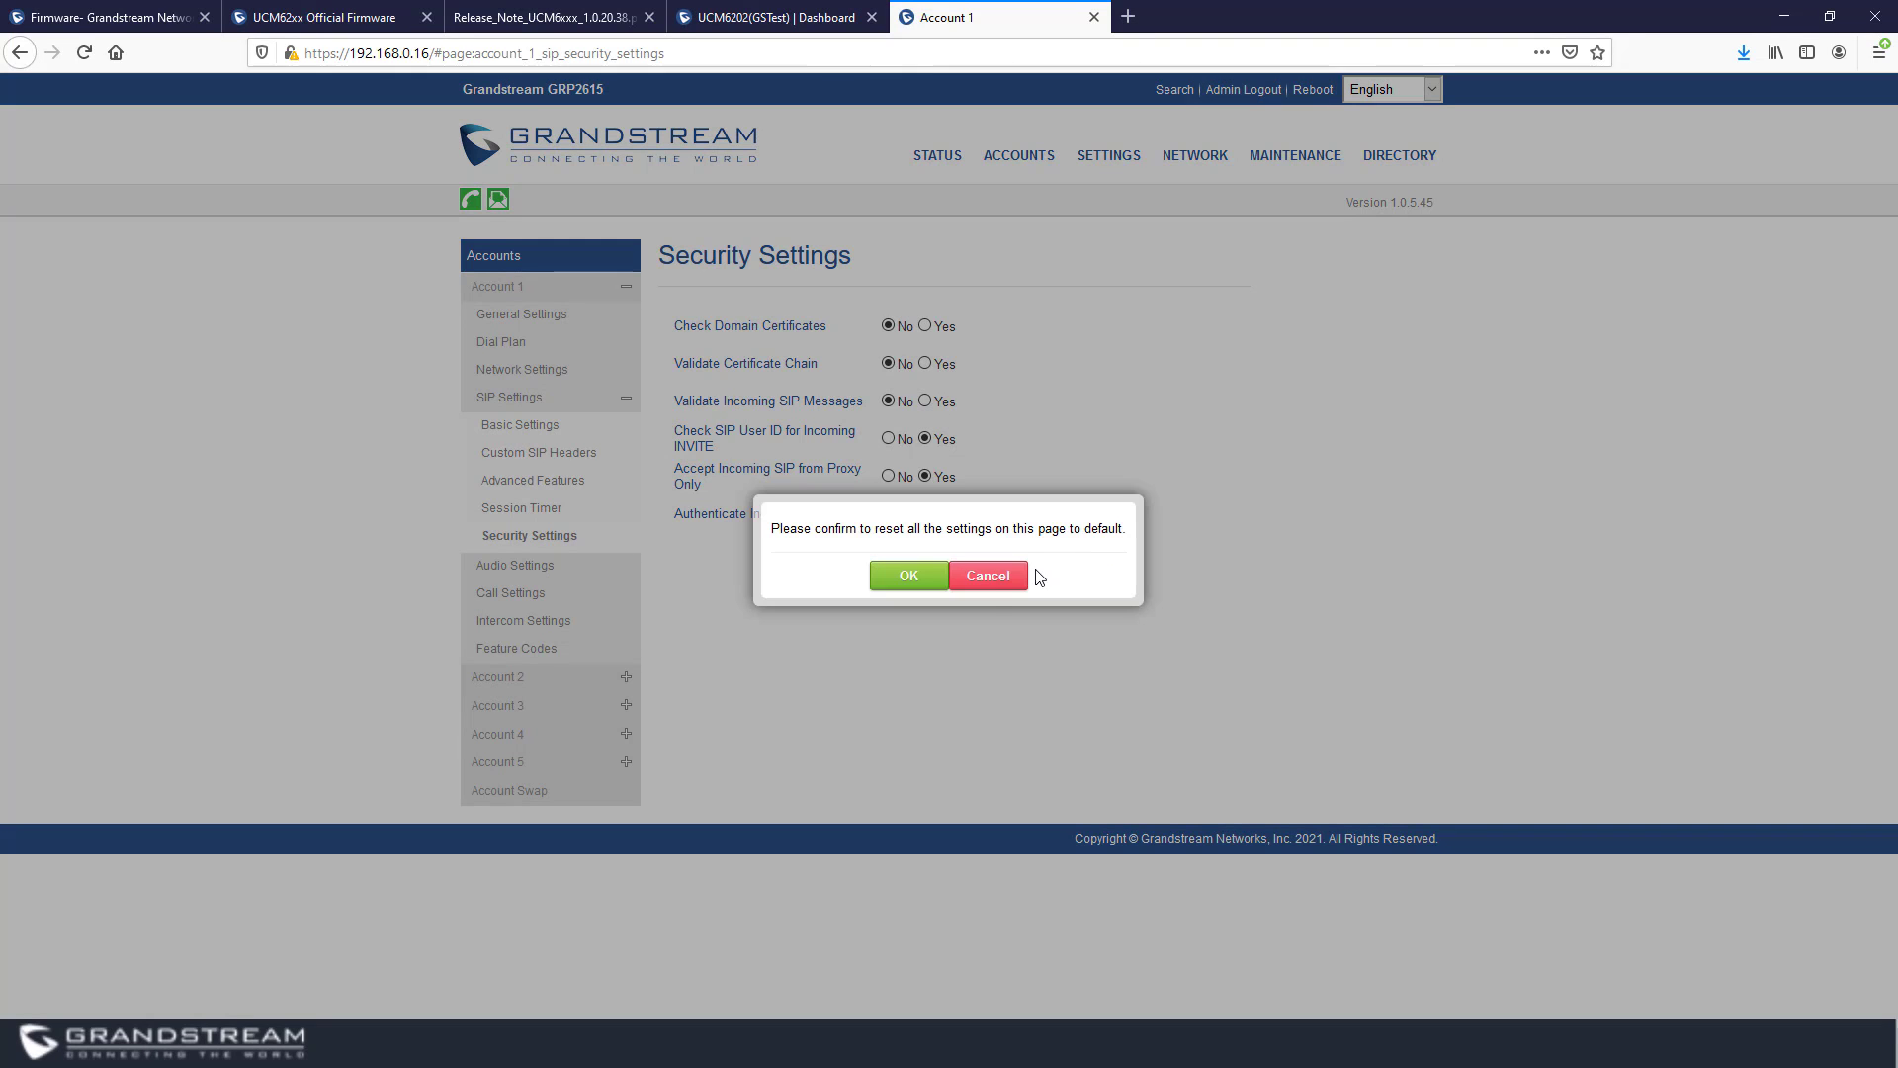
click(906, 575)
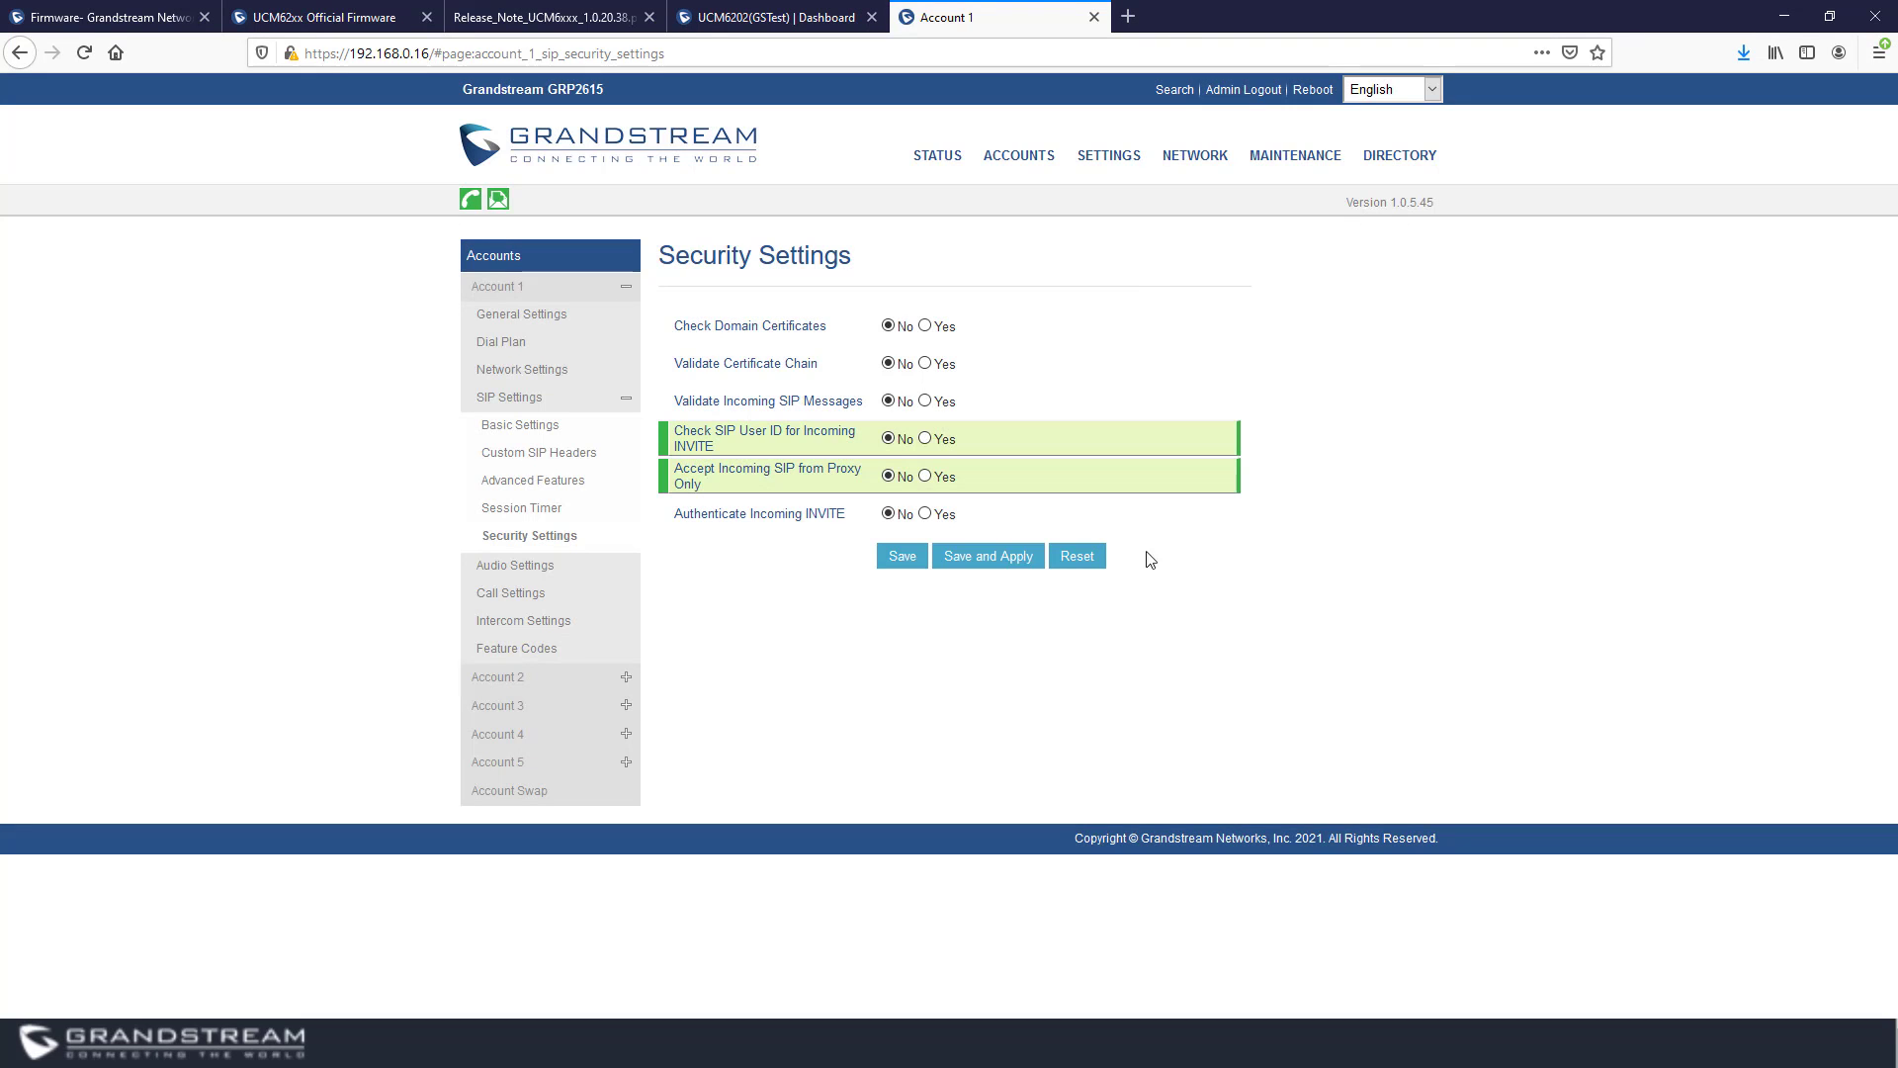
click(1009, 556)
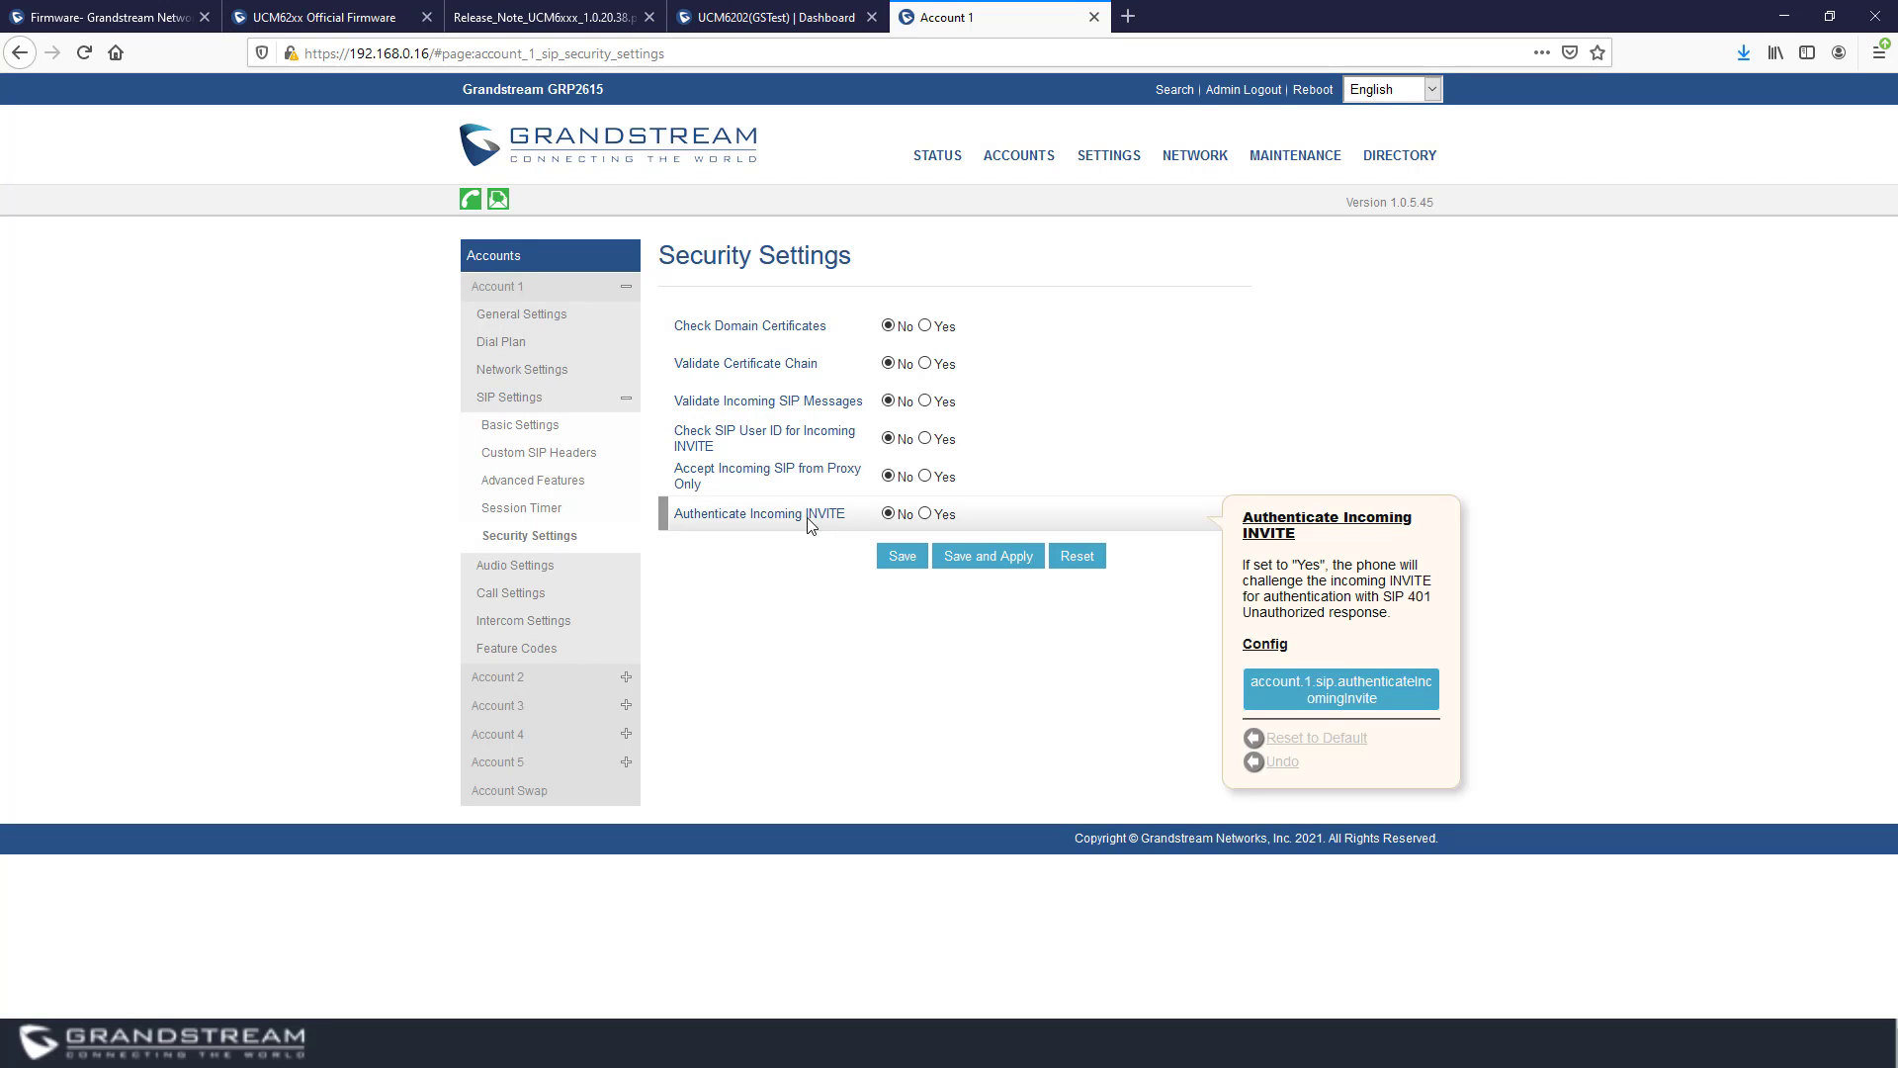
Set proxy-only incoming SIP and SIP User ID checking to Yes, INVITE authentication No, then apply
click(927, 477)
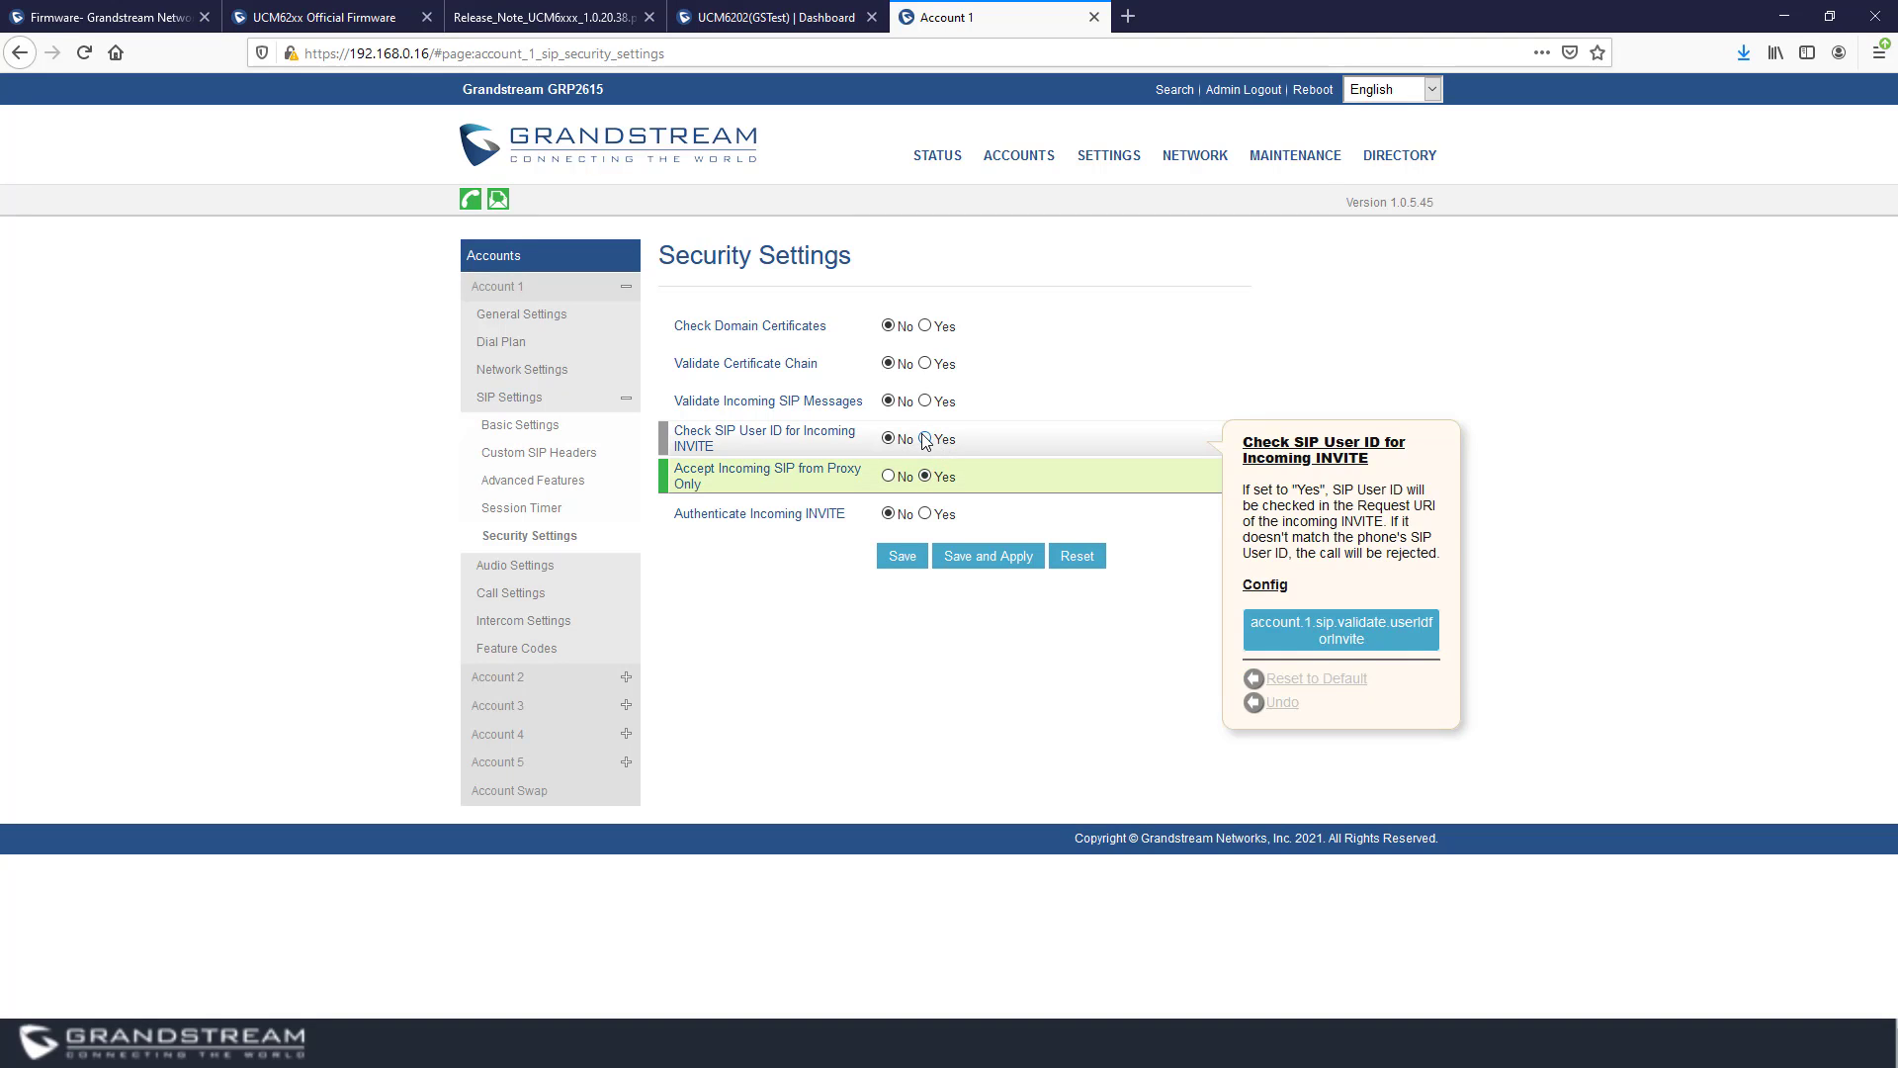
click(927, 439)
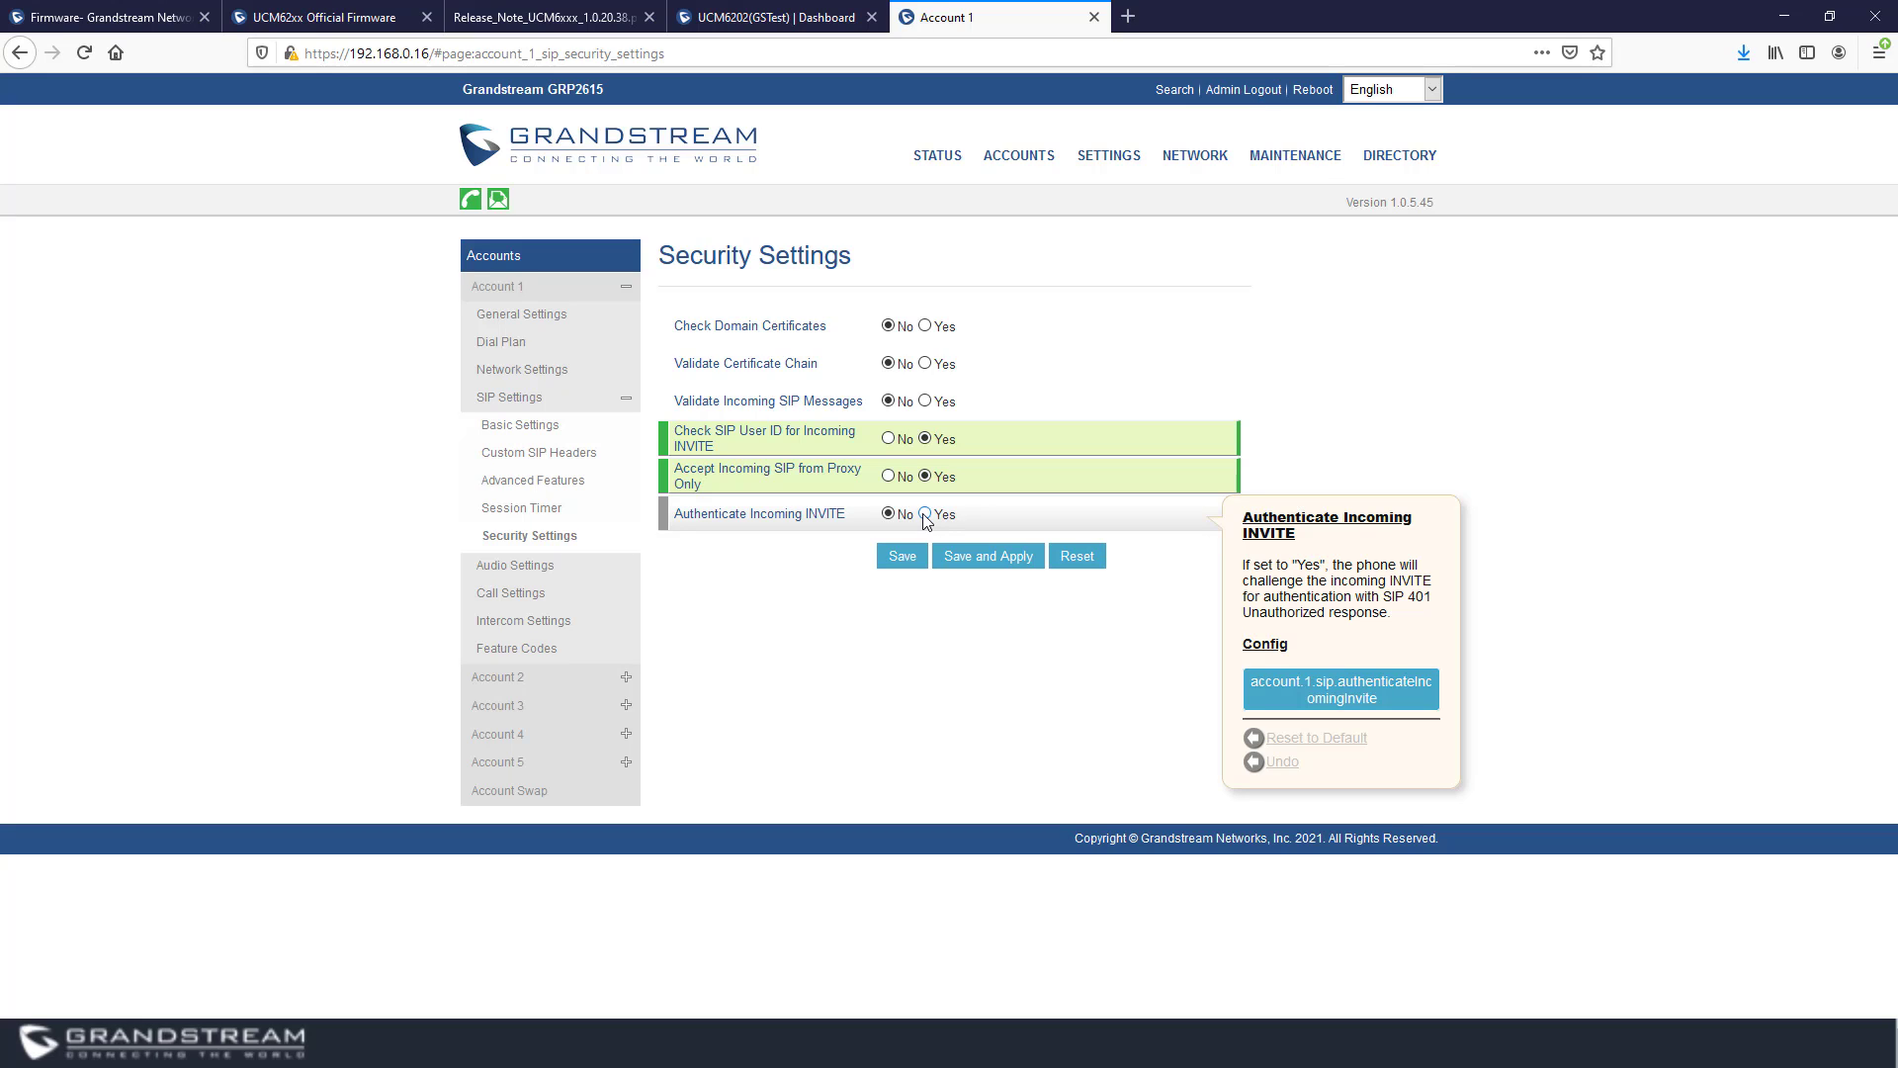
click(926, 516)
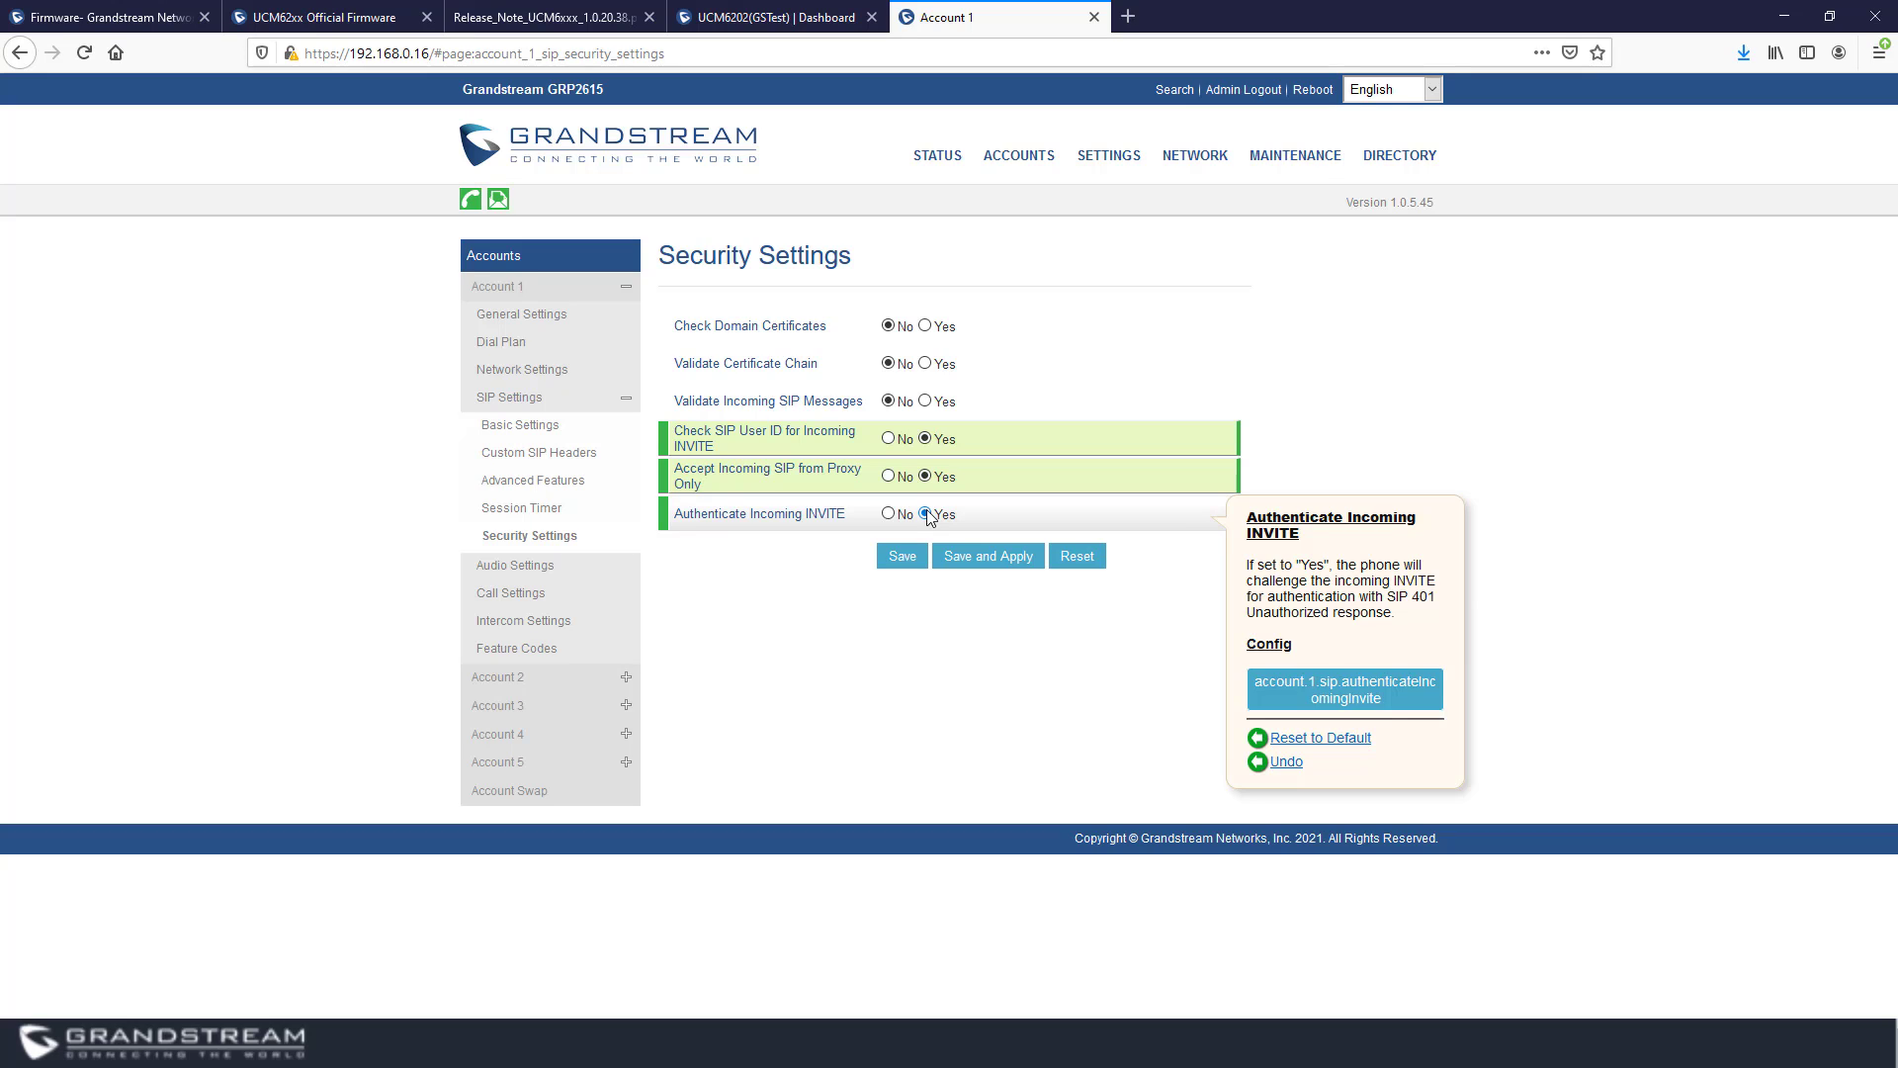
click(888, 514)
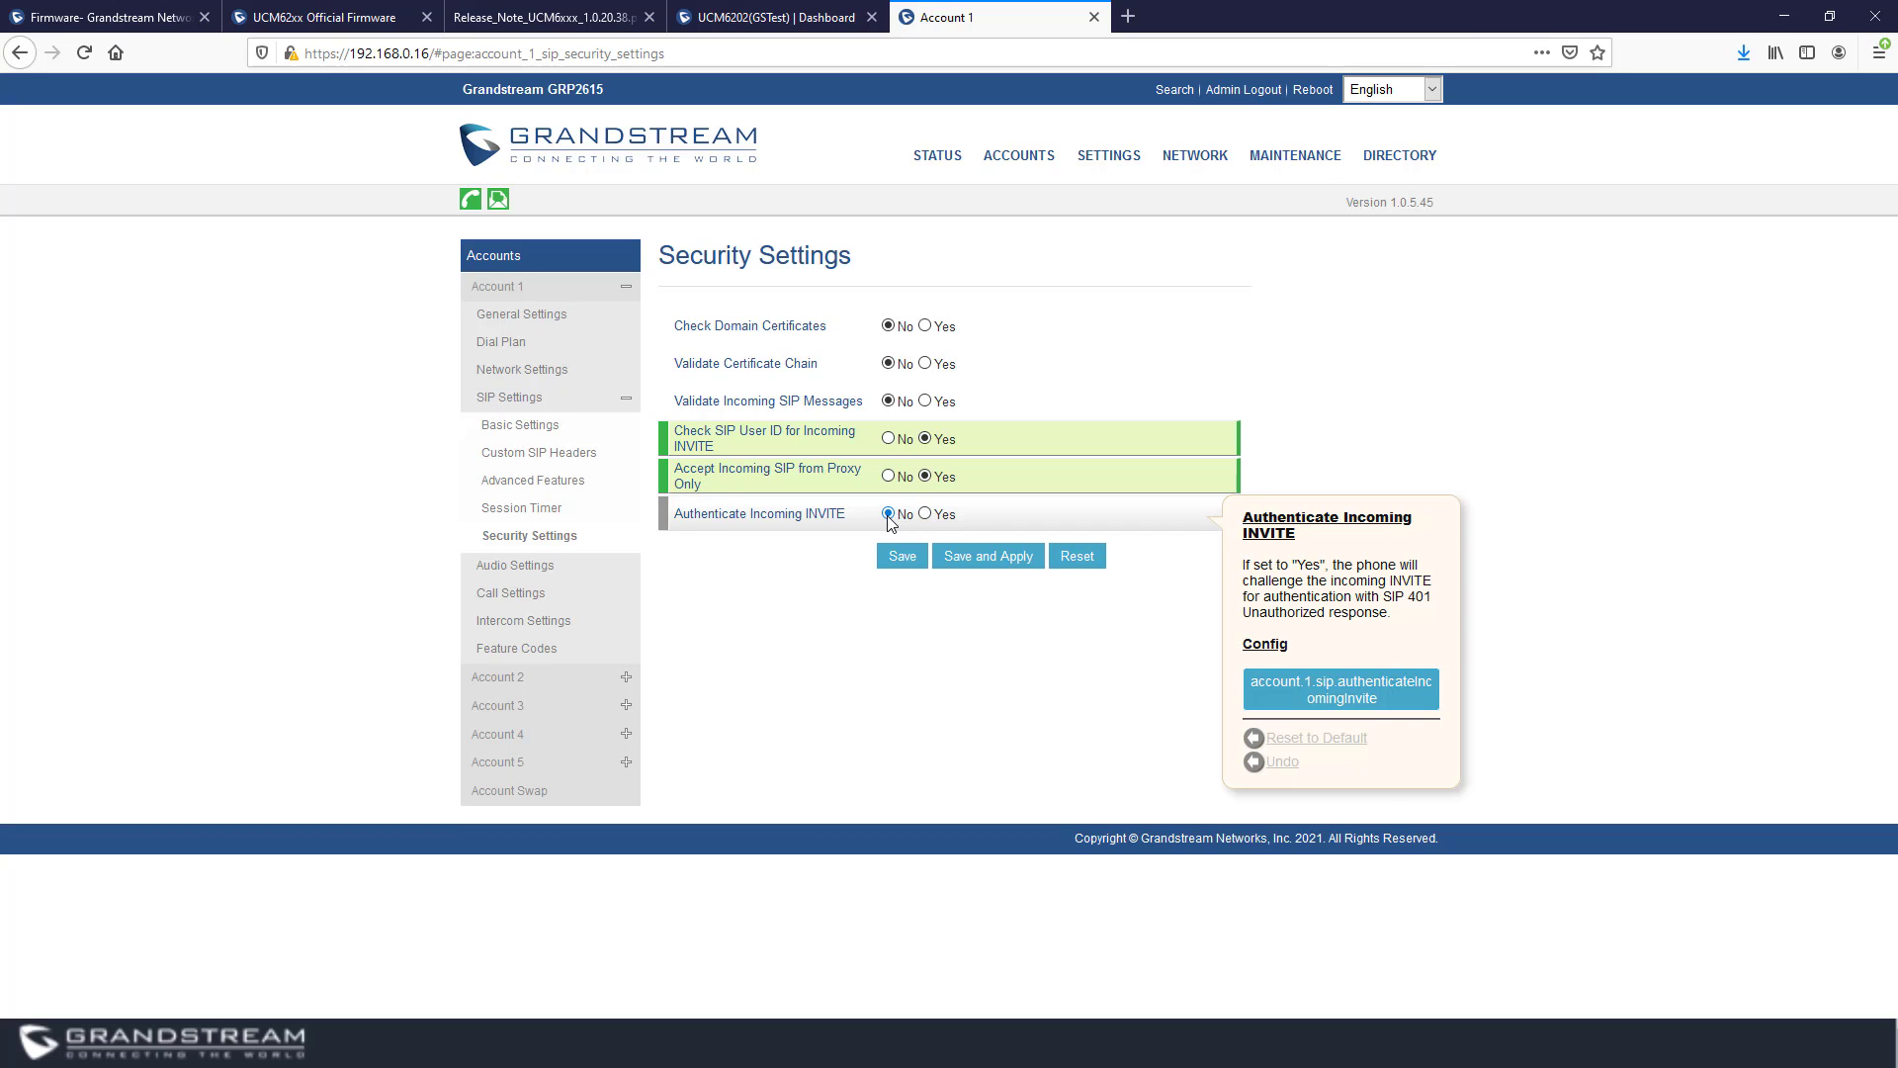
click(1005, 558)
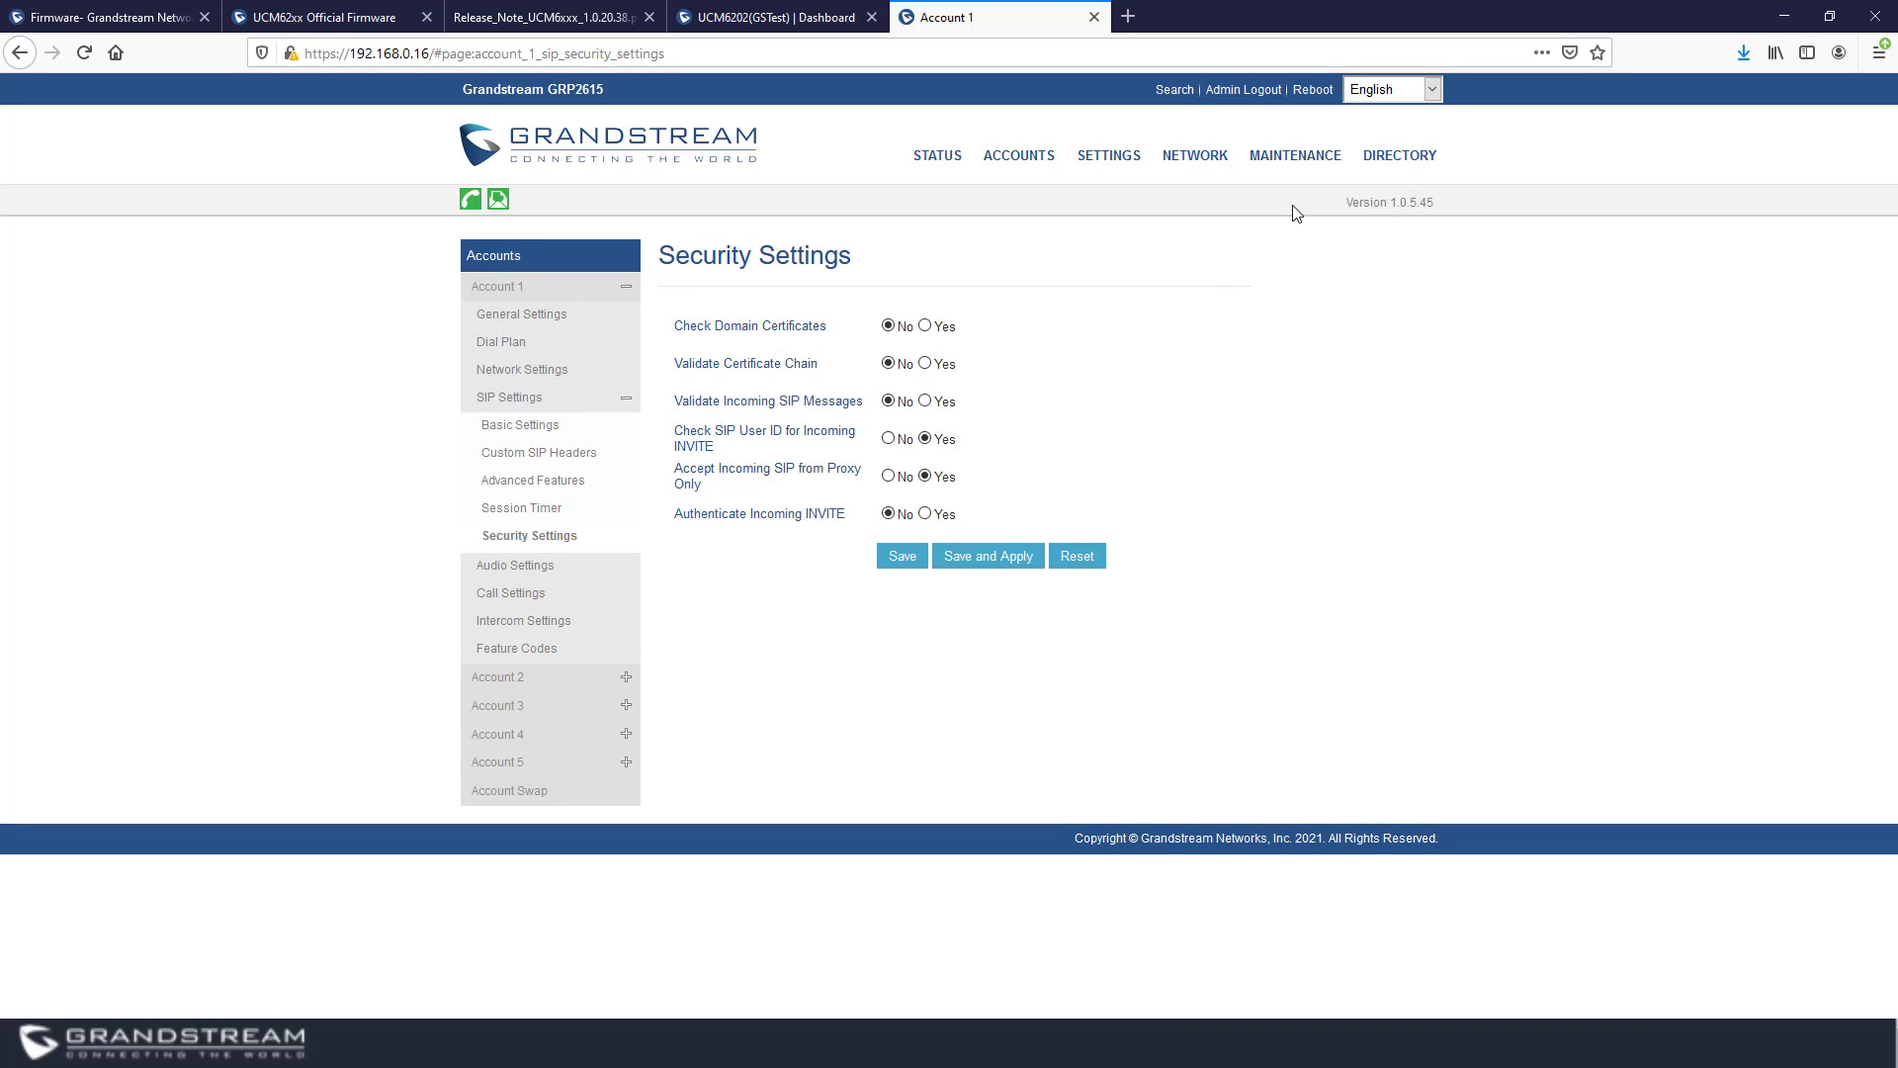
mouse_move(1204, 158)
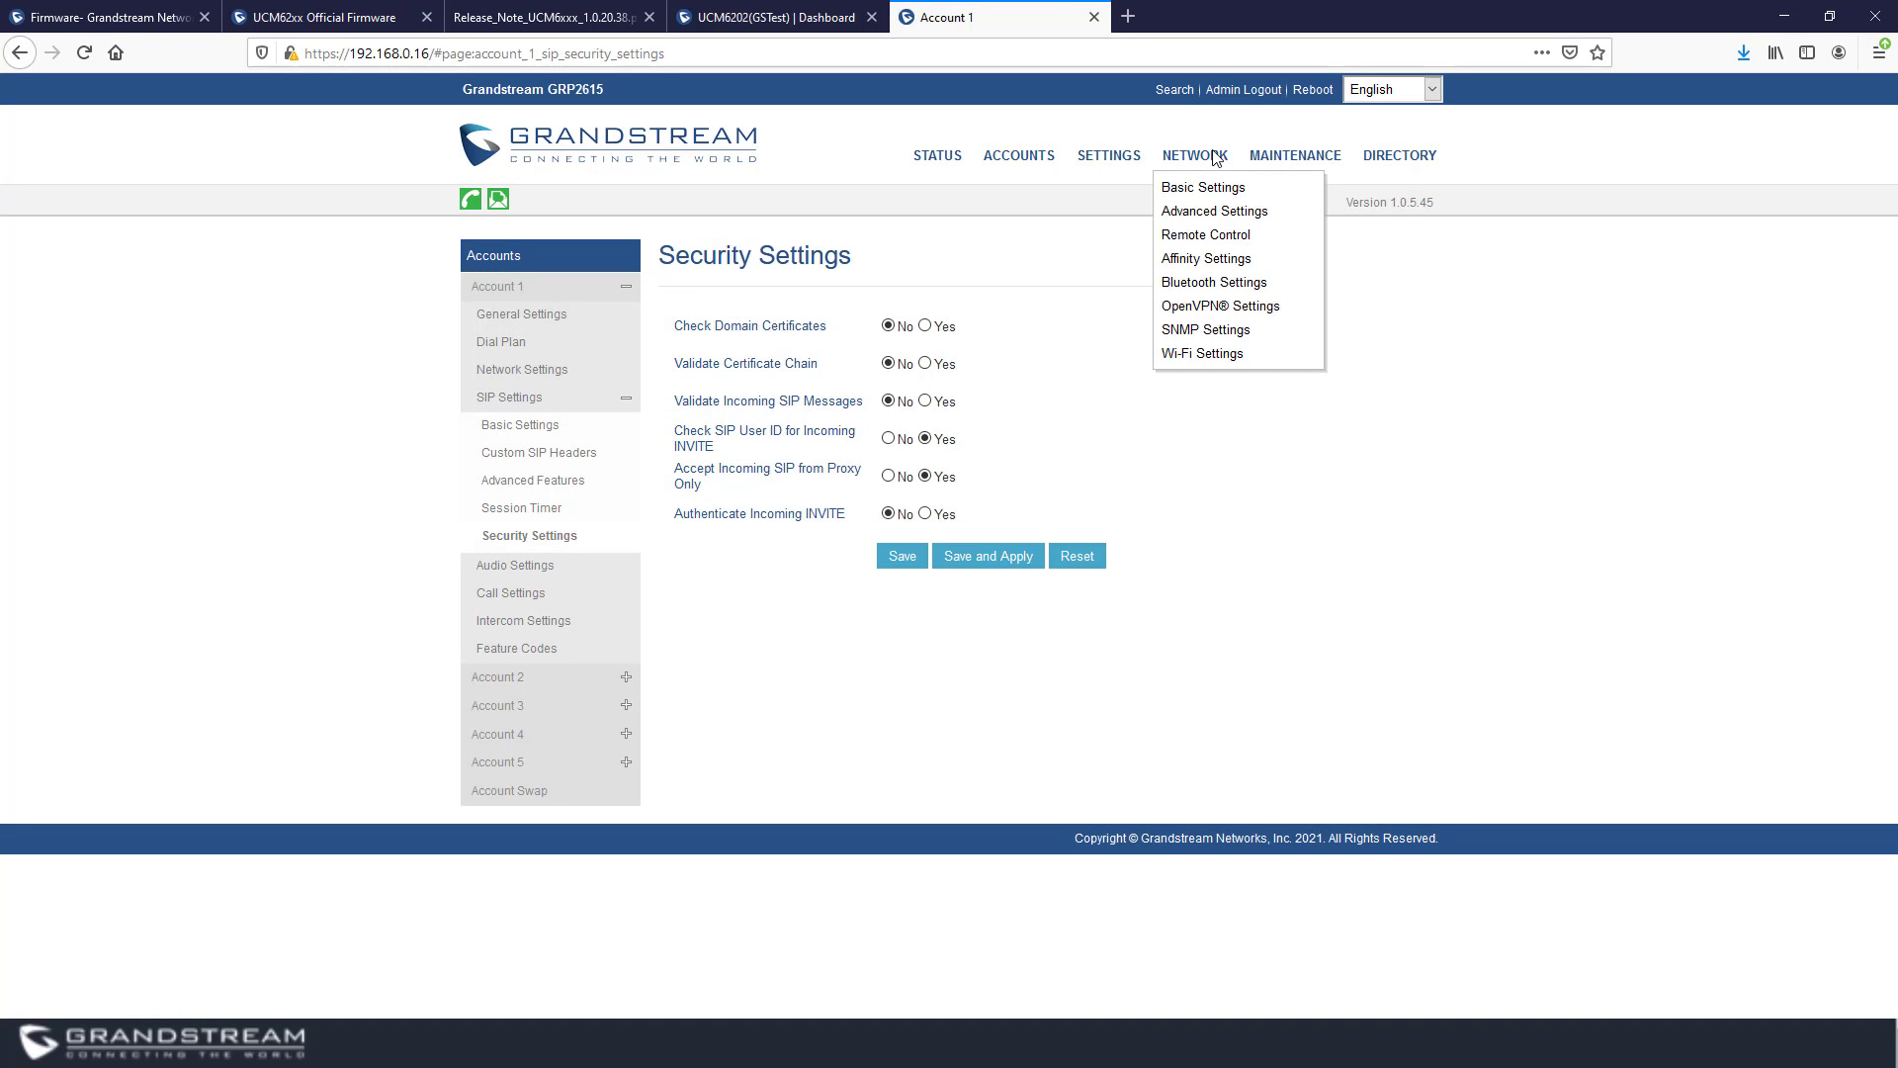
Enable OpenVPN on the OpenVPN Settings page, keeping the port at 1194
click(1229, 309)
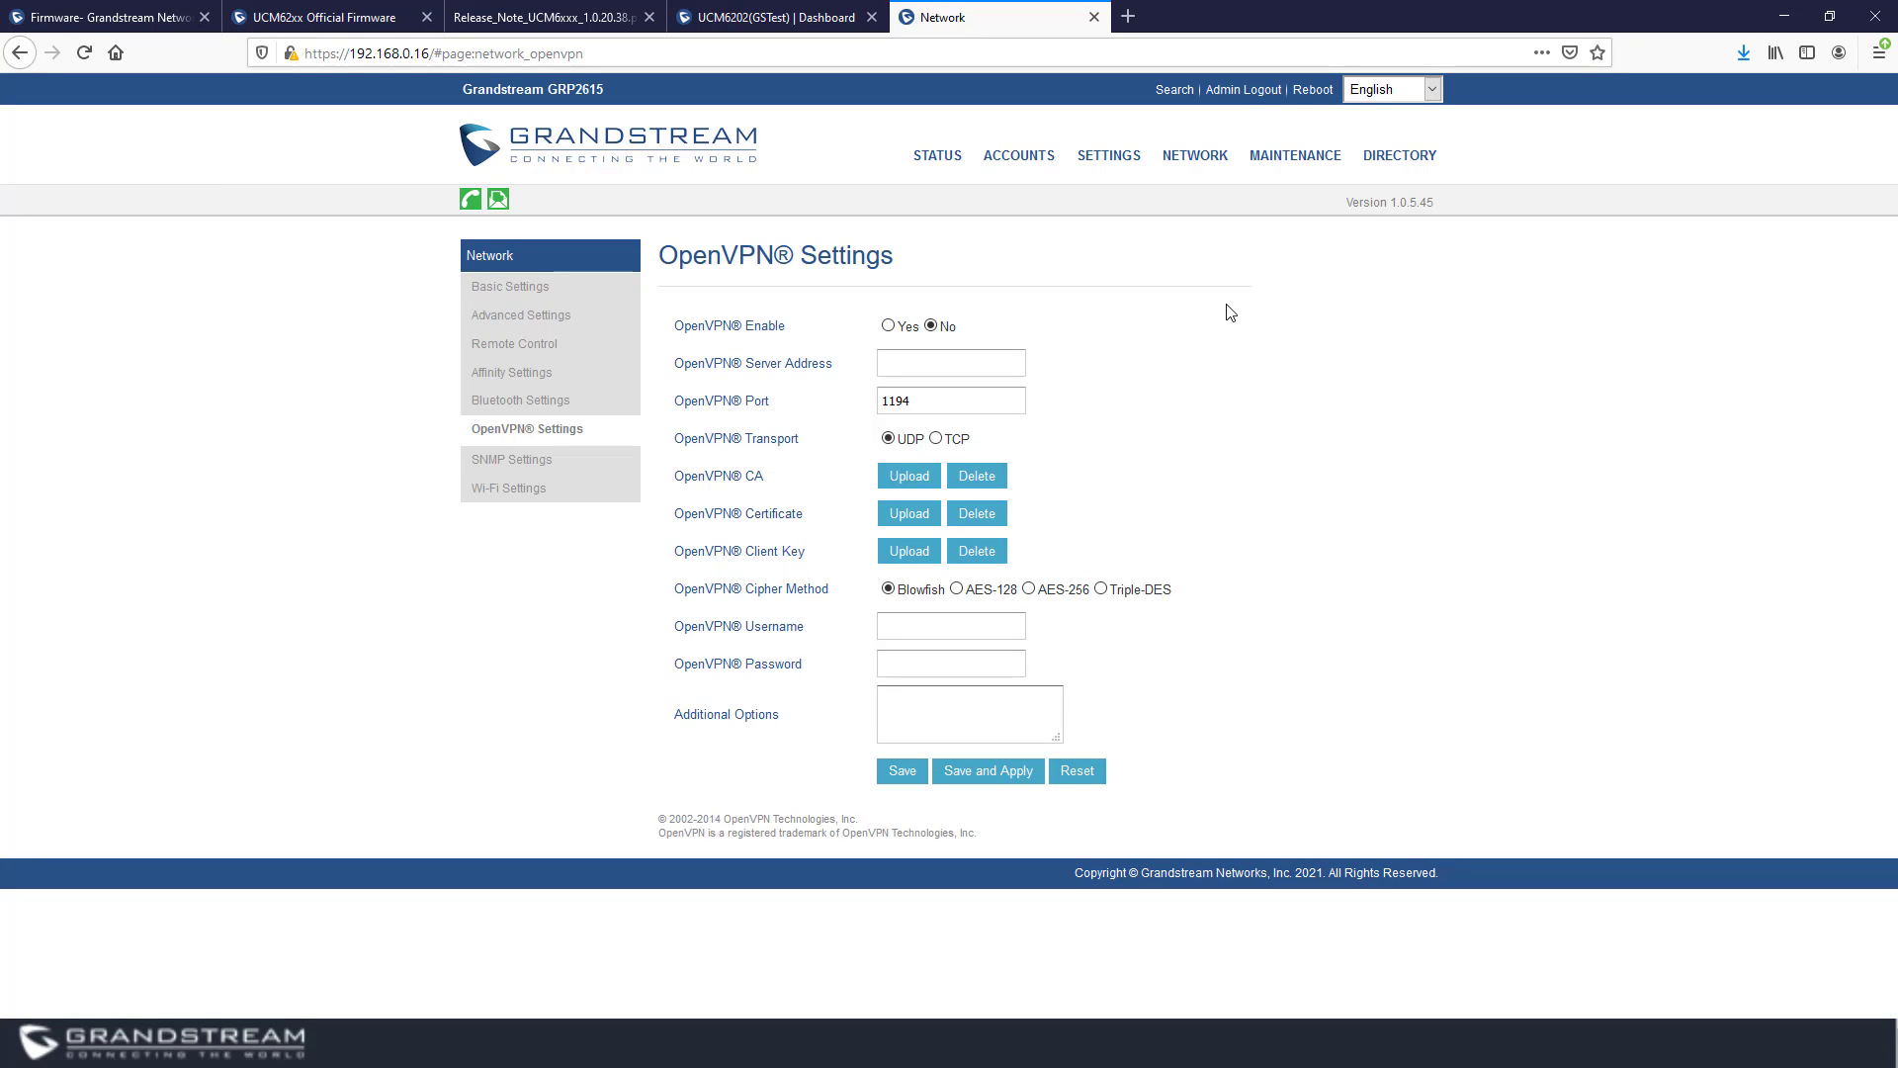
click(888, 326)
click(928, 368)
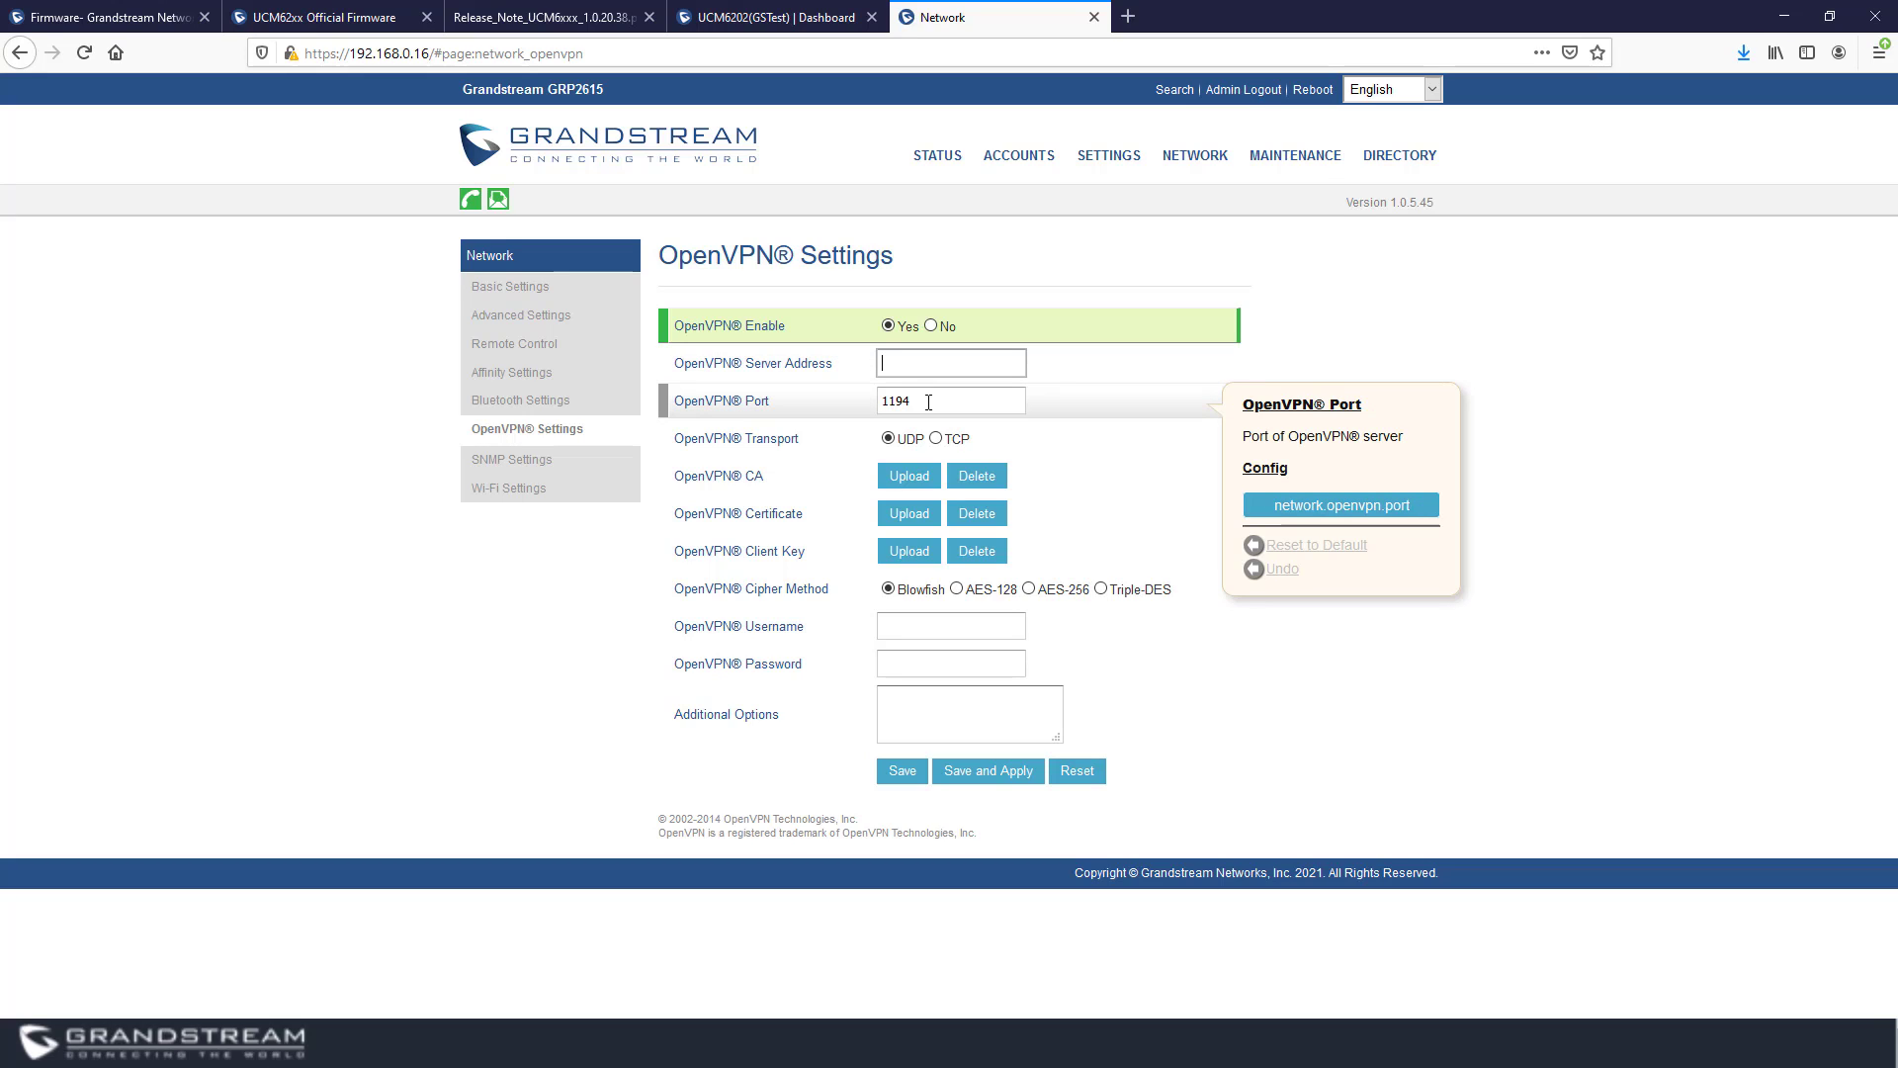
drag(932, 403, 797, 402)
click(983, 403)
Review the OpenVPN transport, cipher, username, password and additional options fields
mouse_move(742, 440)
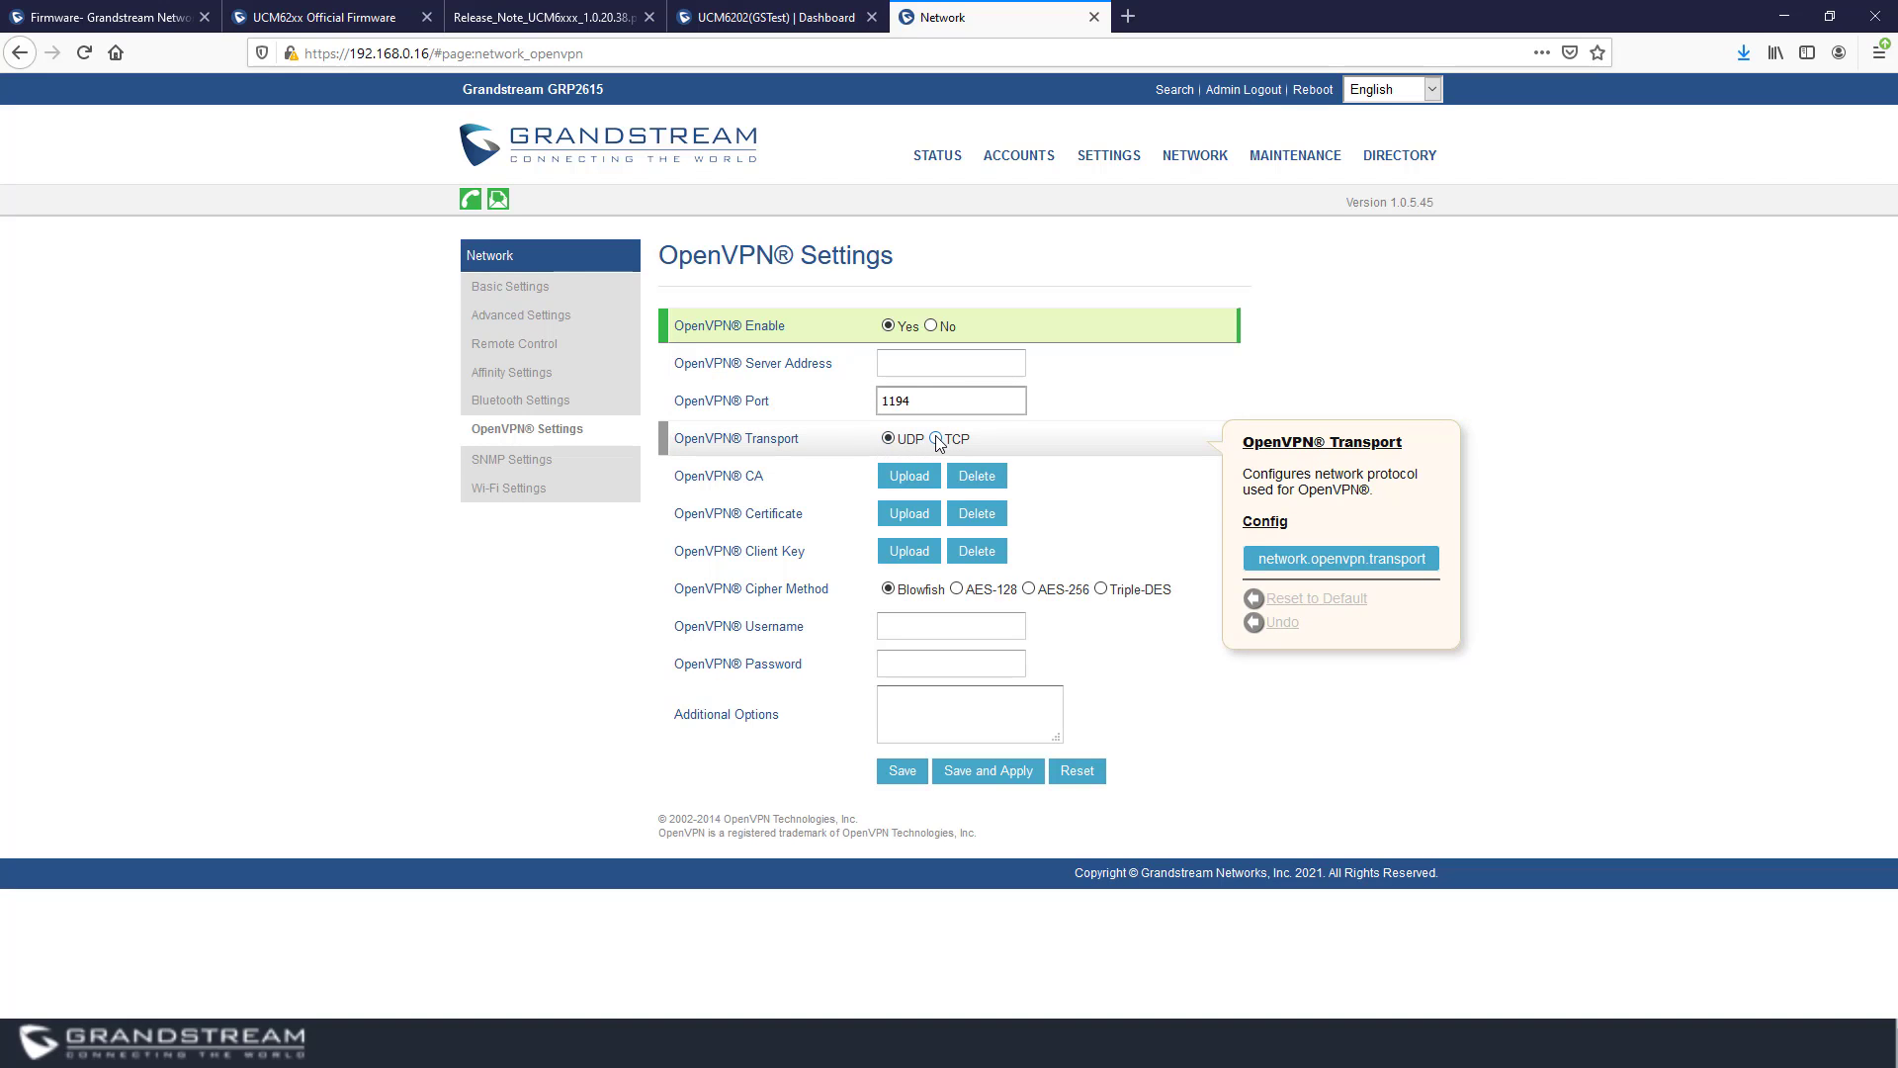
mouse_move(975, 483)
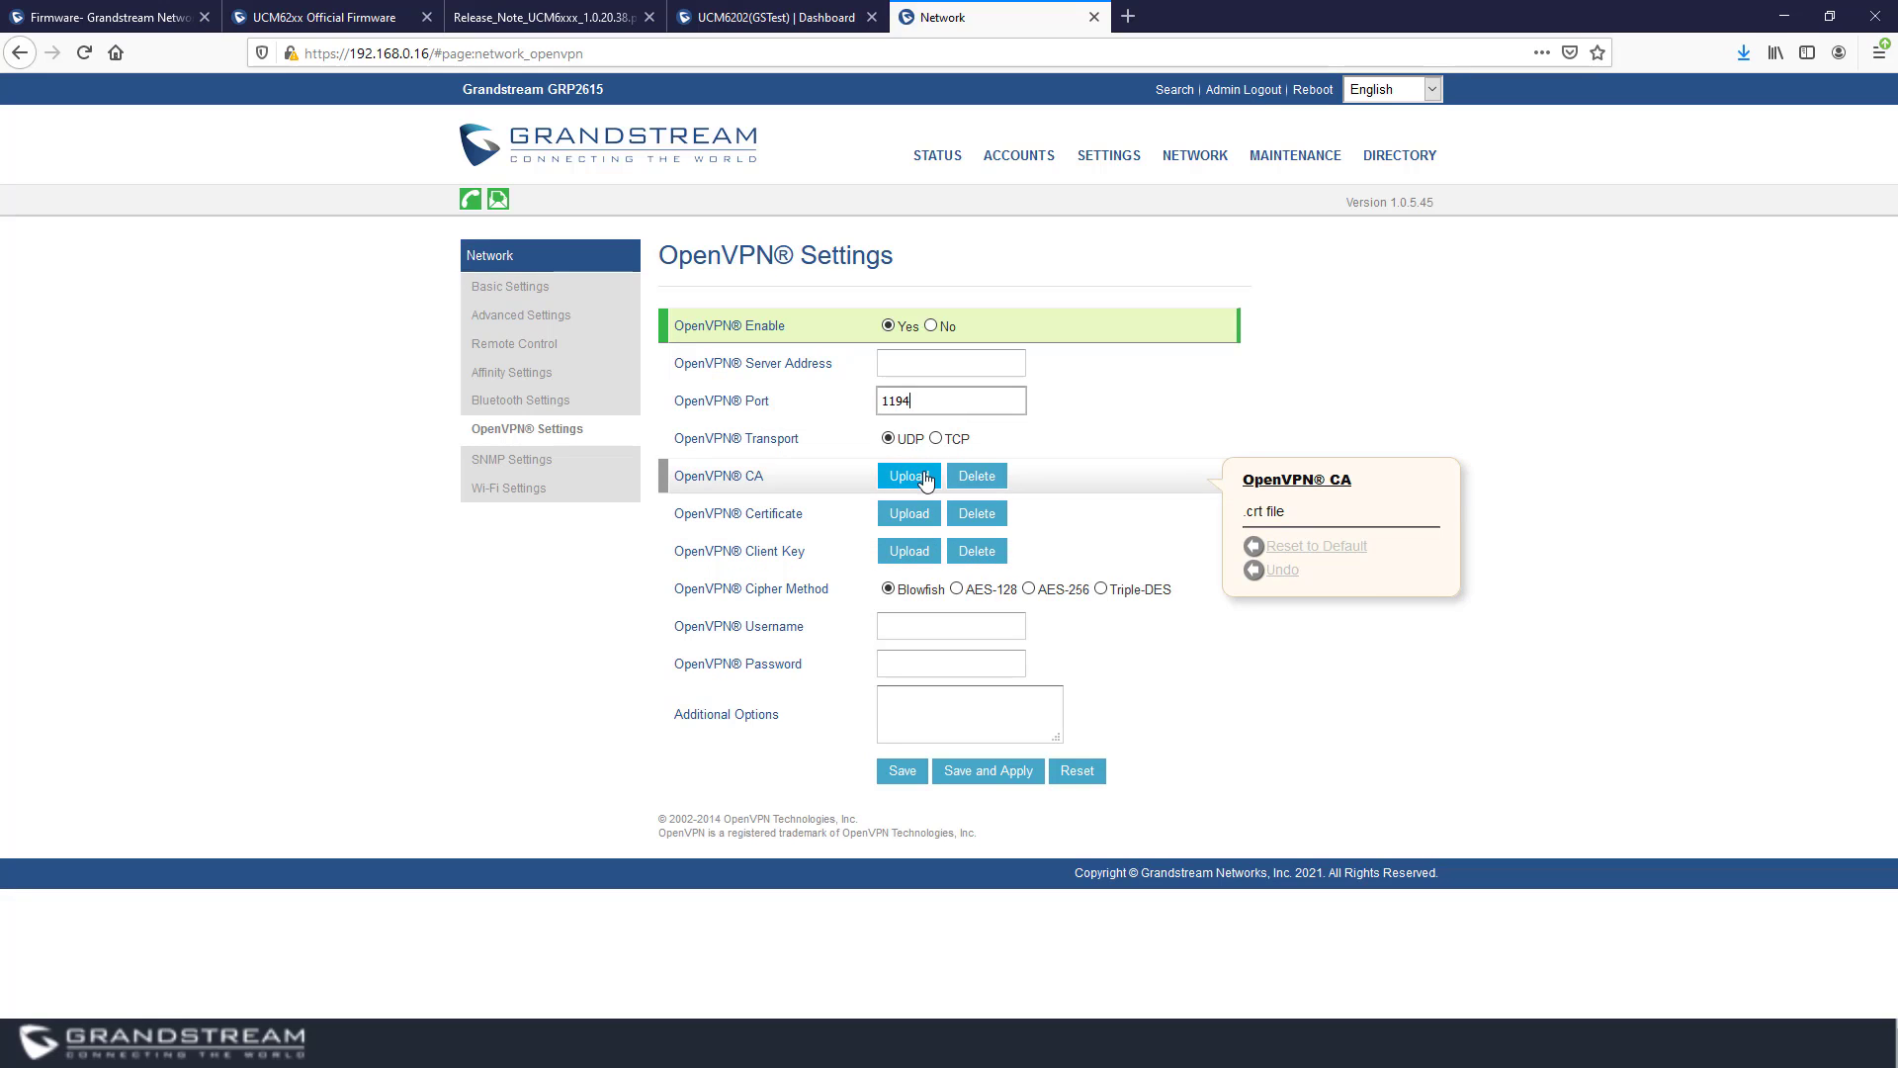
mouse_move(925, 504)
mouse_move(921, 549)
mouse_move(885, 591)
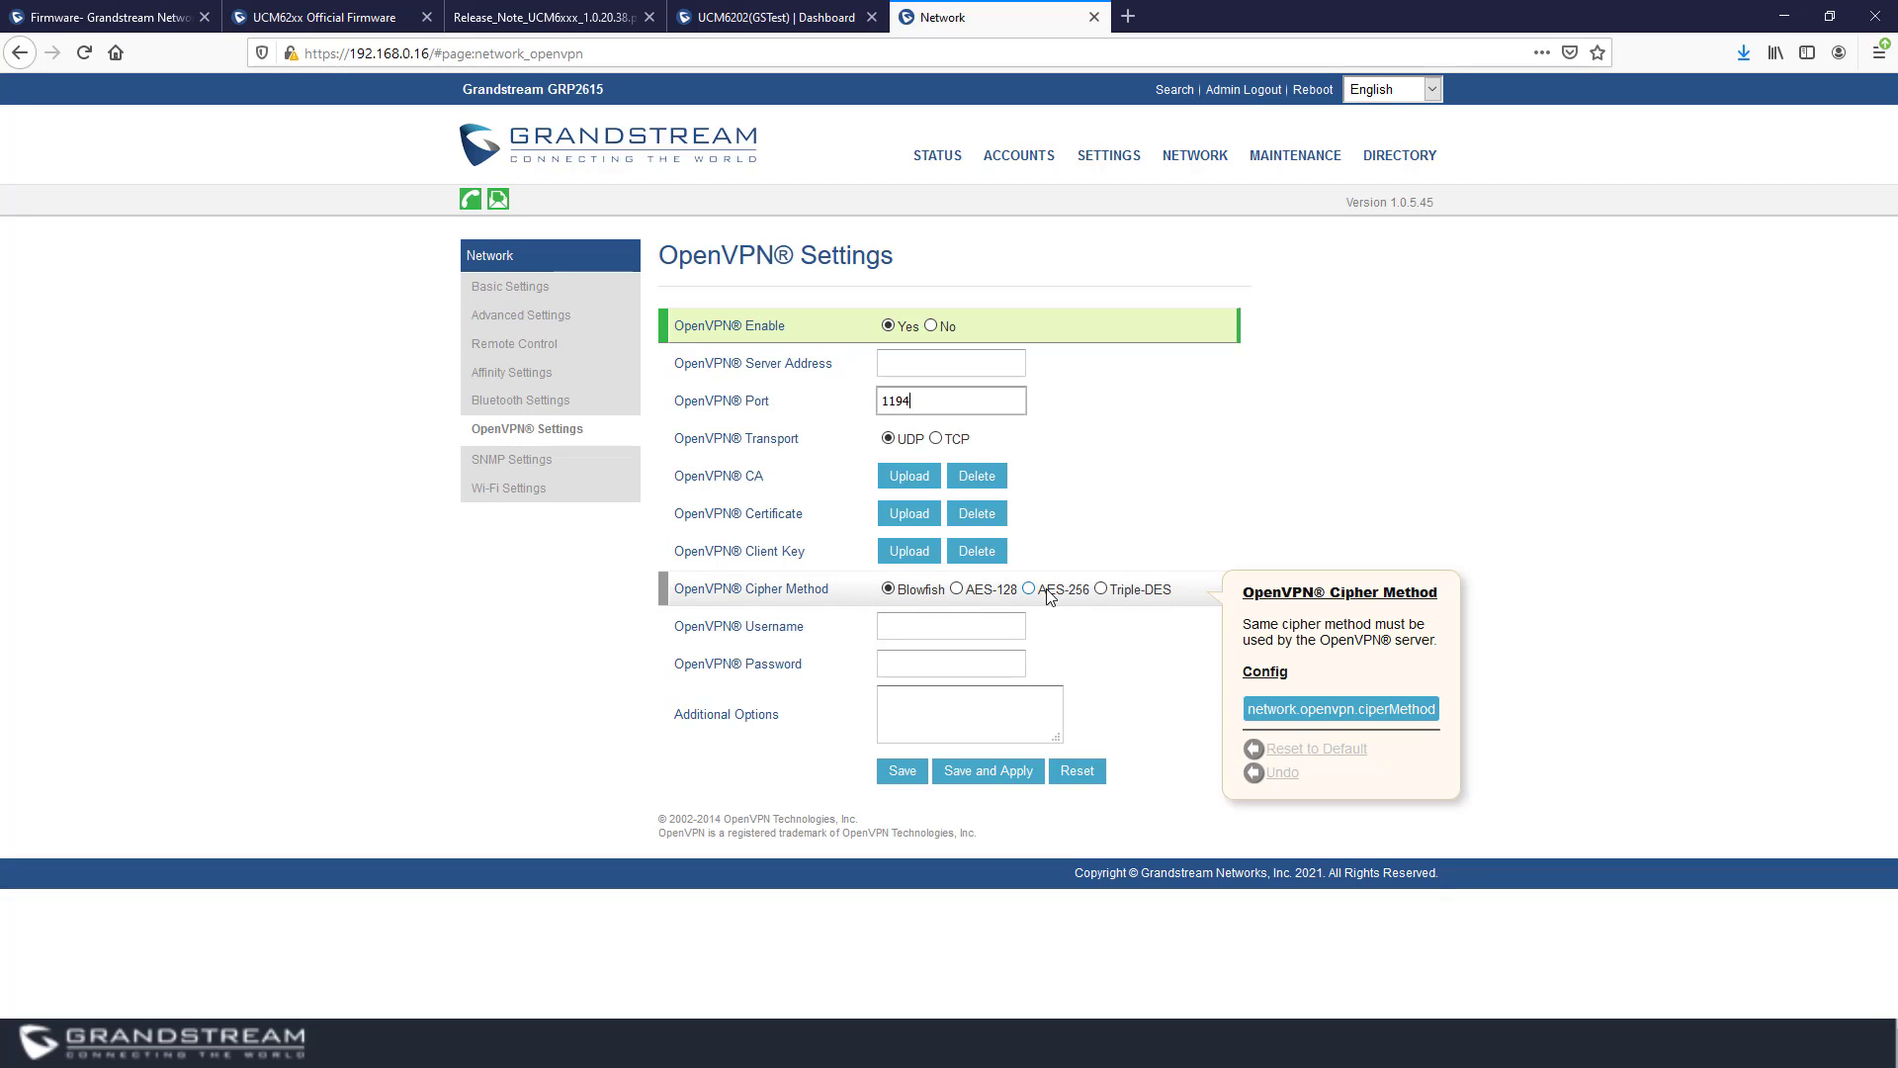
click(927, 627)
click(936, 660)
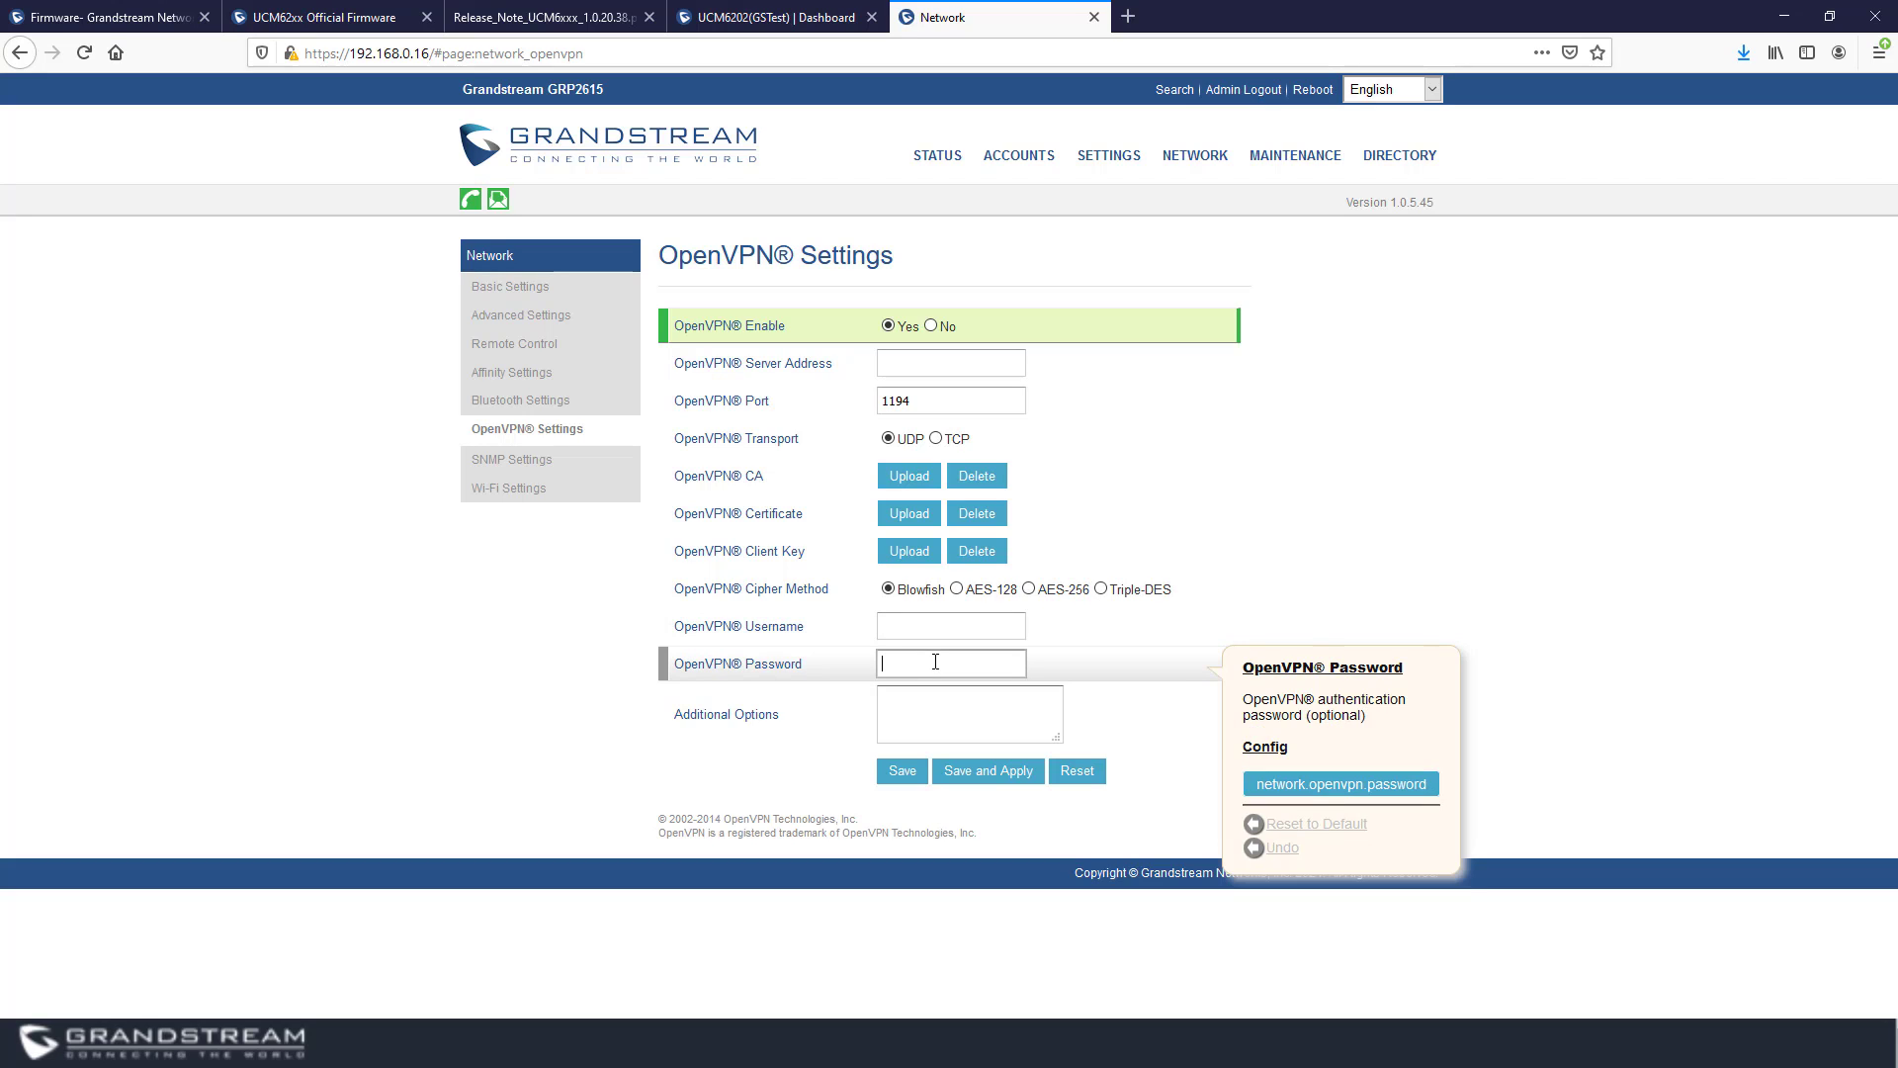
click(934, 701)
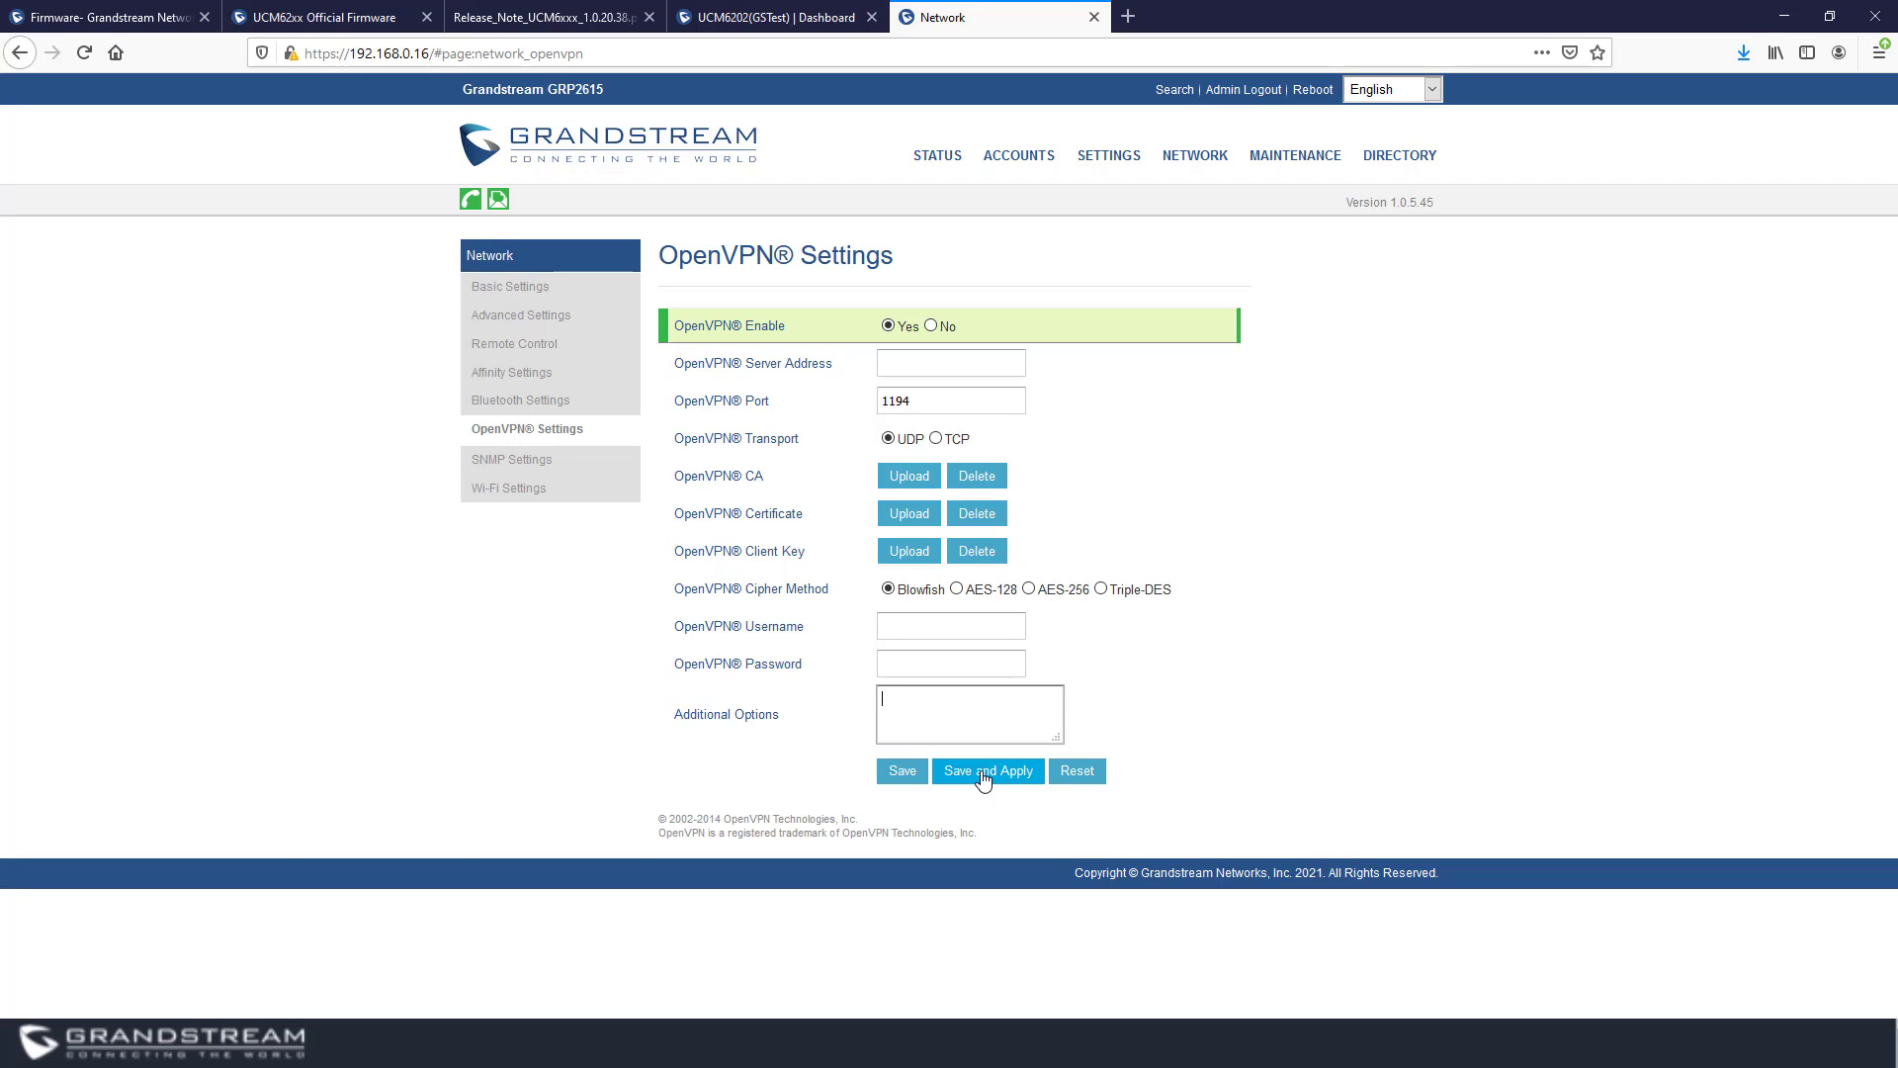
mouse_move(1033, 157)
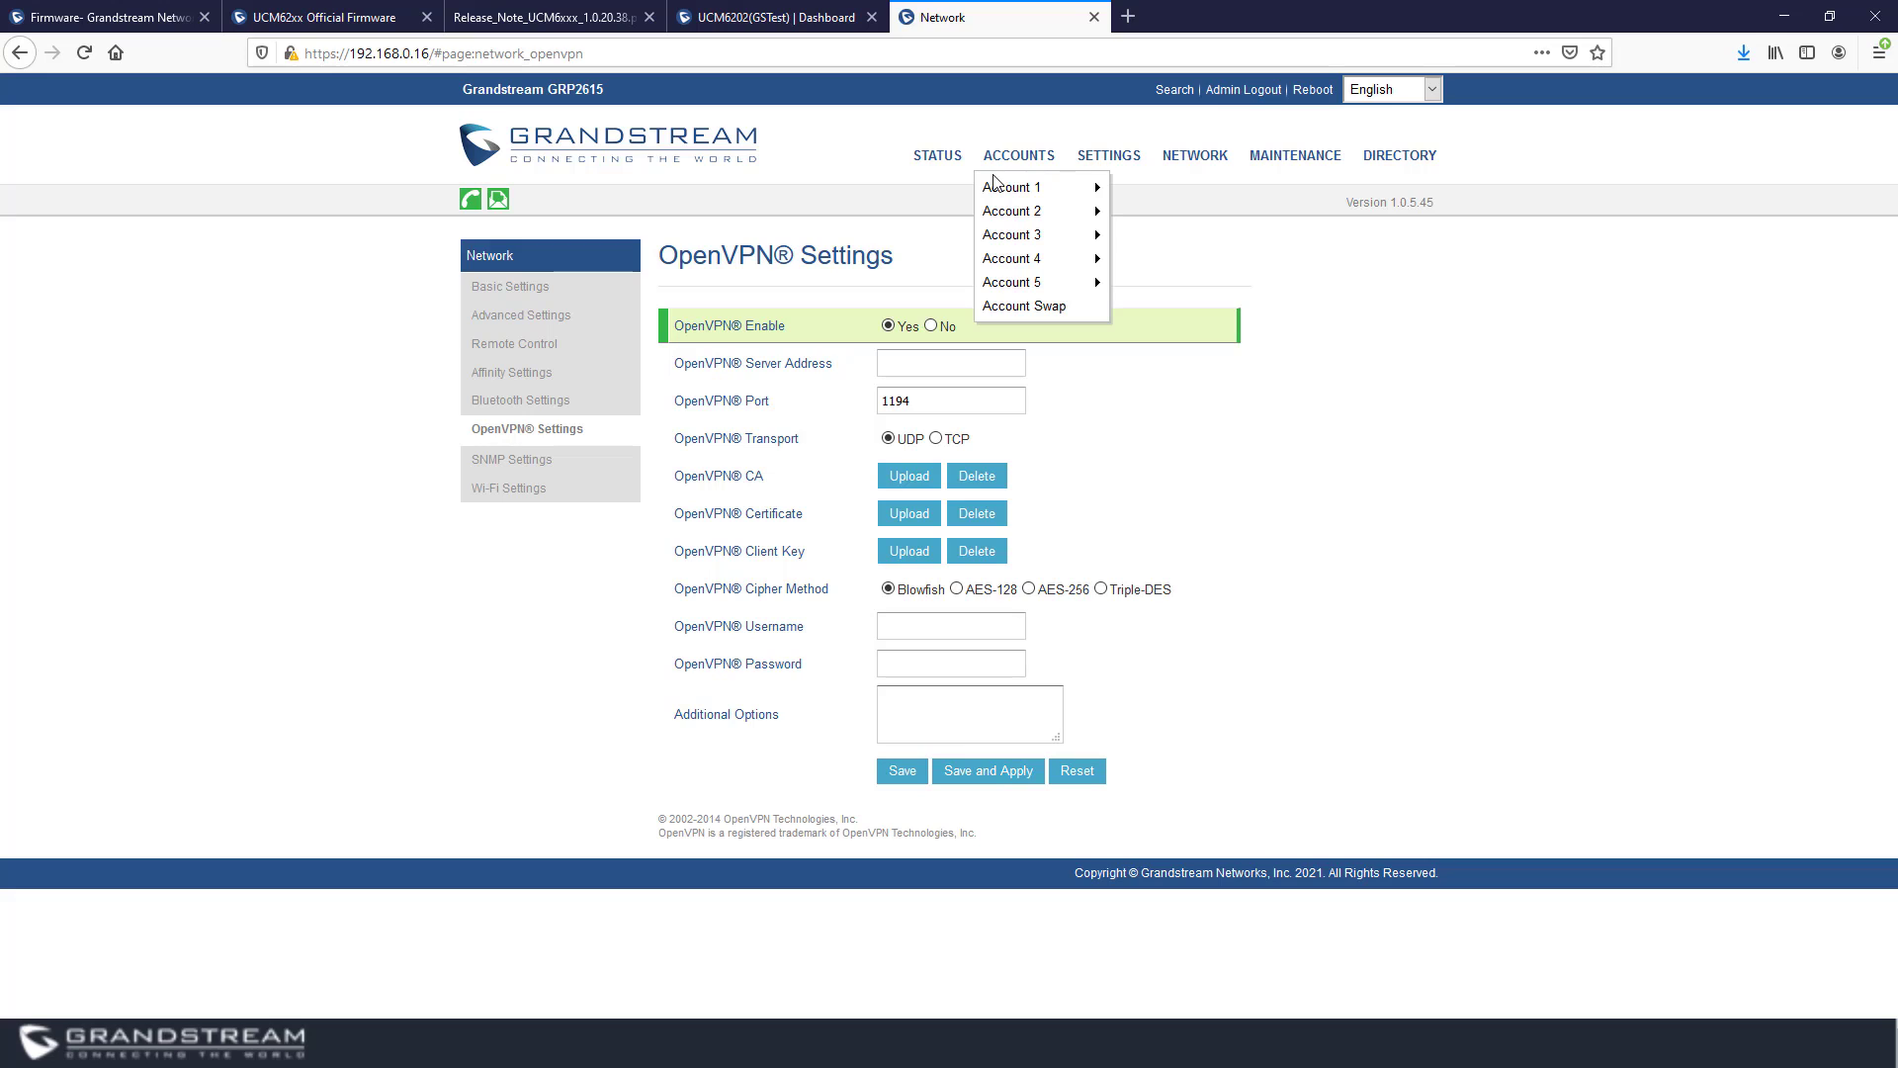
mouse_move(1028, 193)
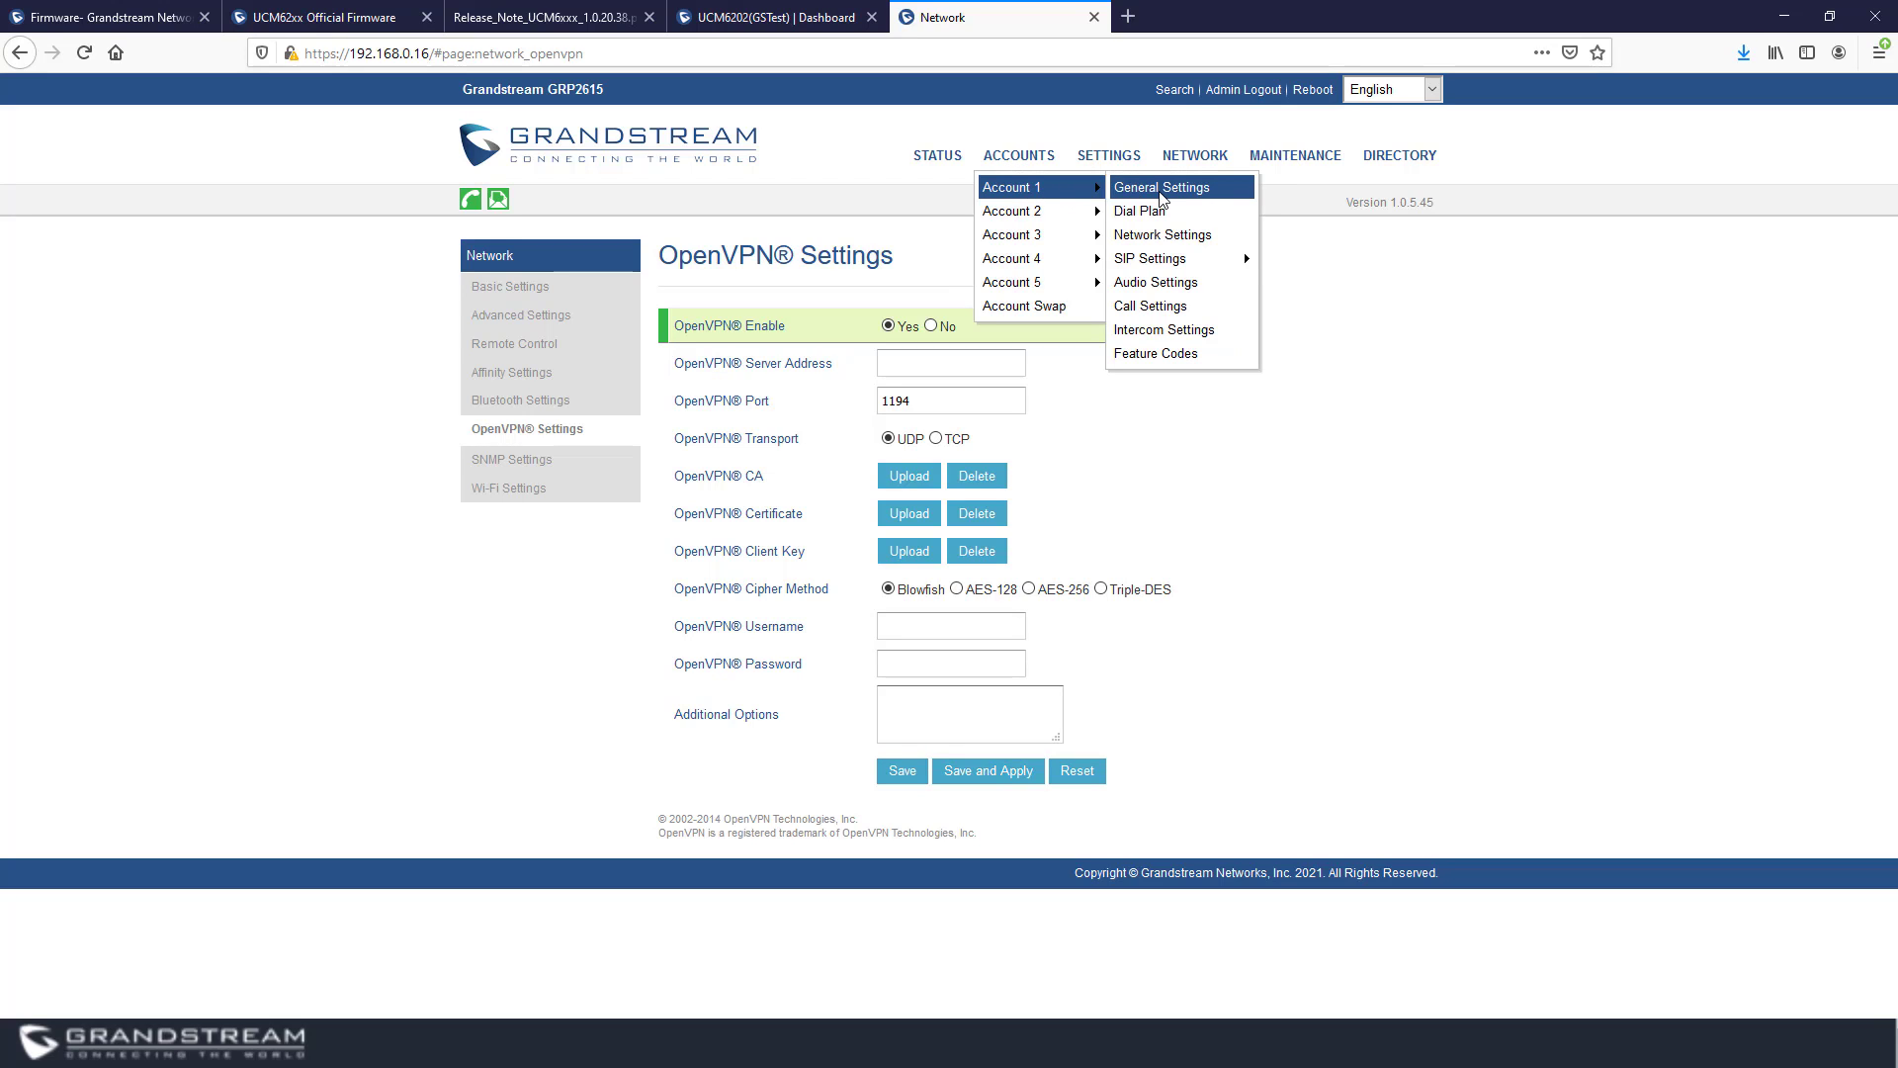
Change Account 1's NAT Traversal to STUN and save and apply the network settings
click(1176, 234)
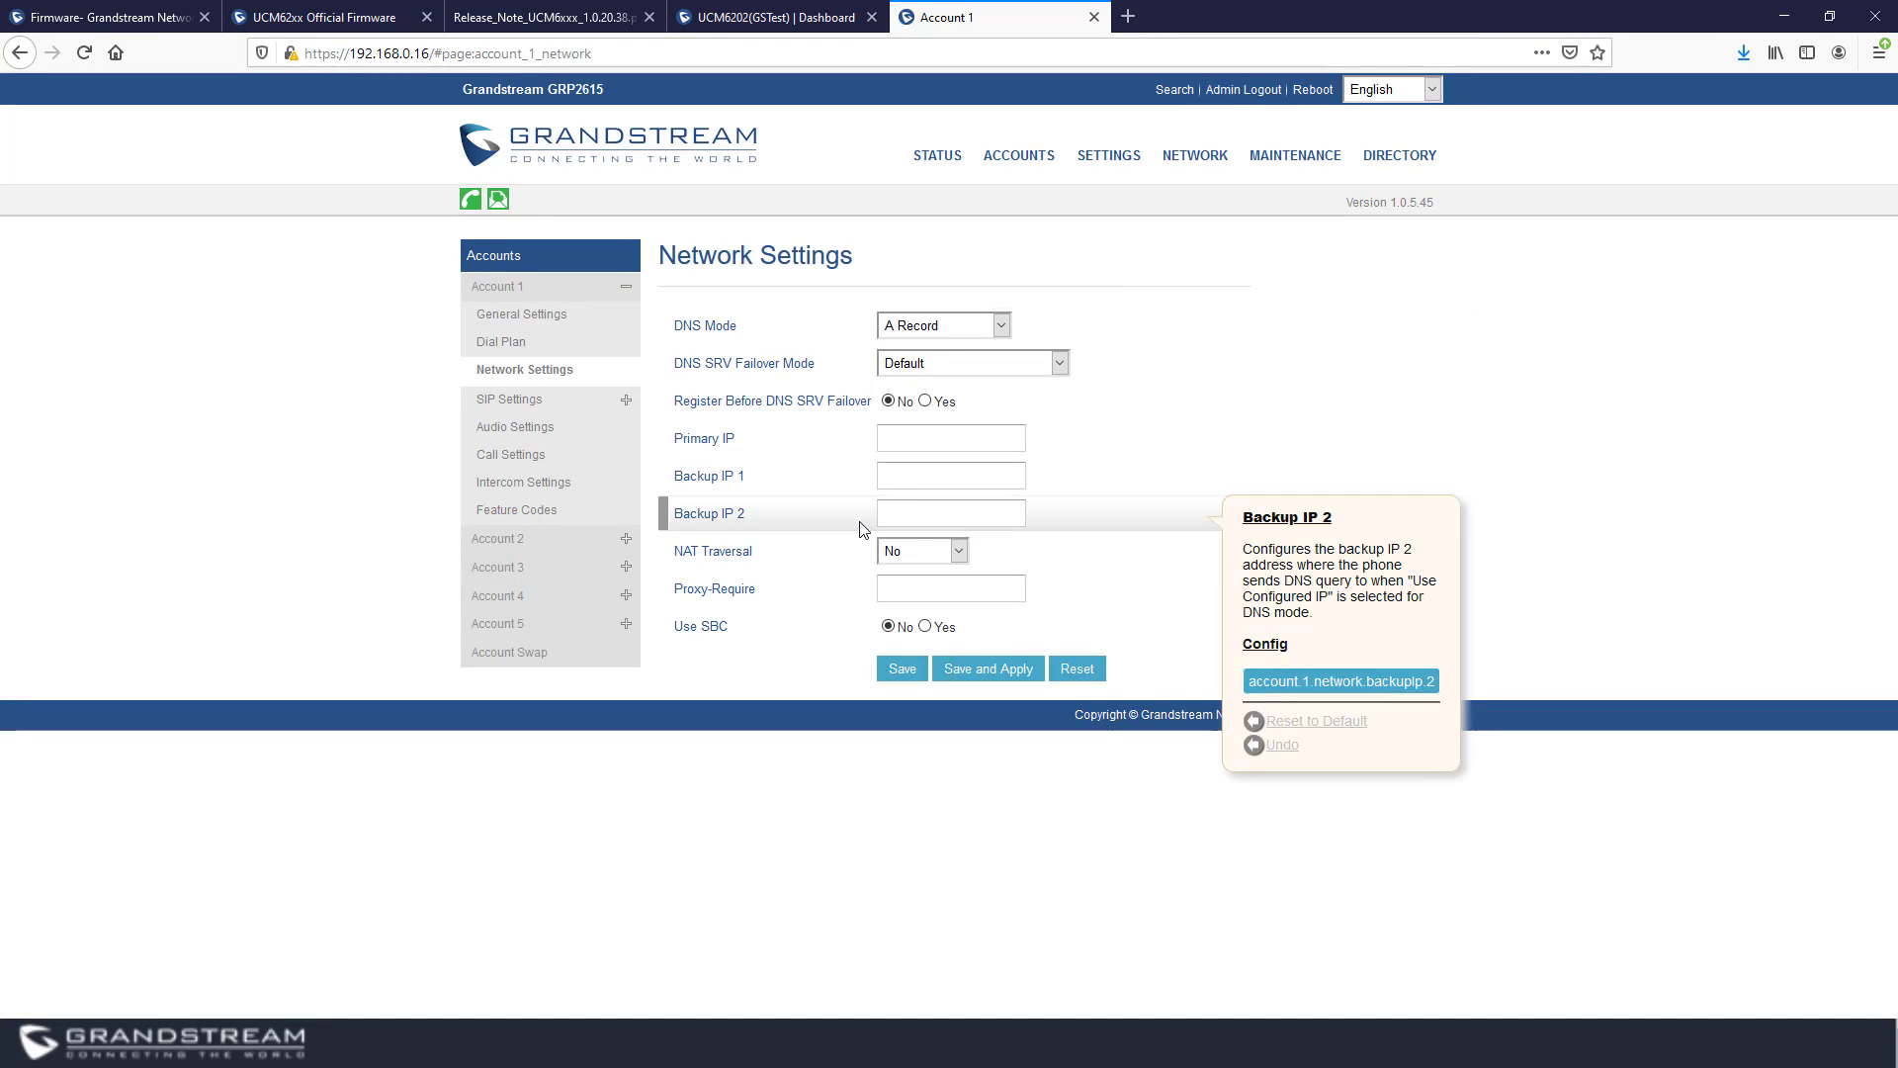
click(921, 551)
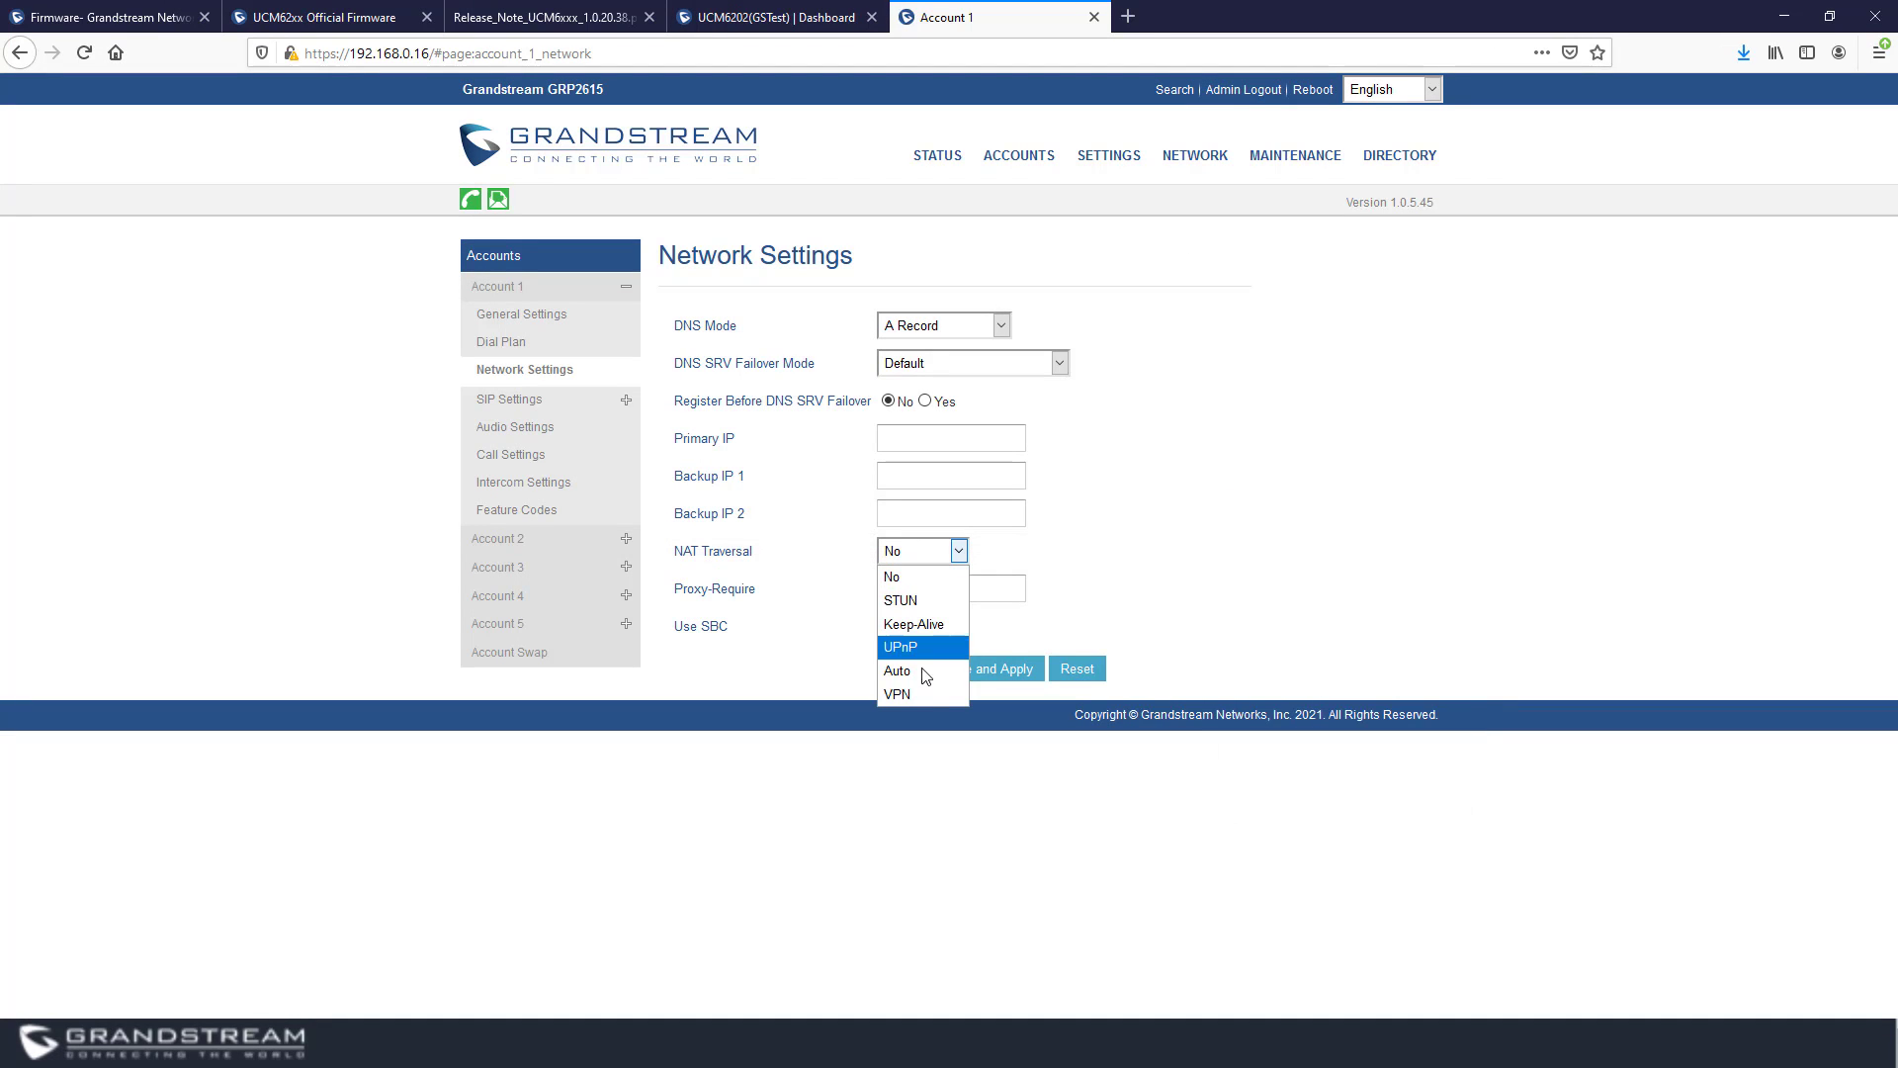
click(902, 693)
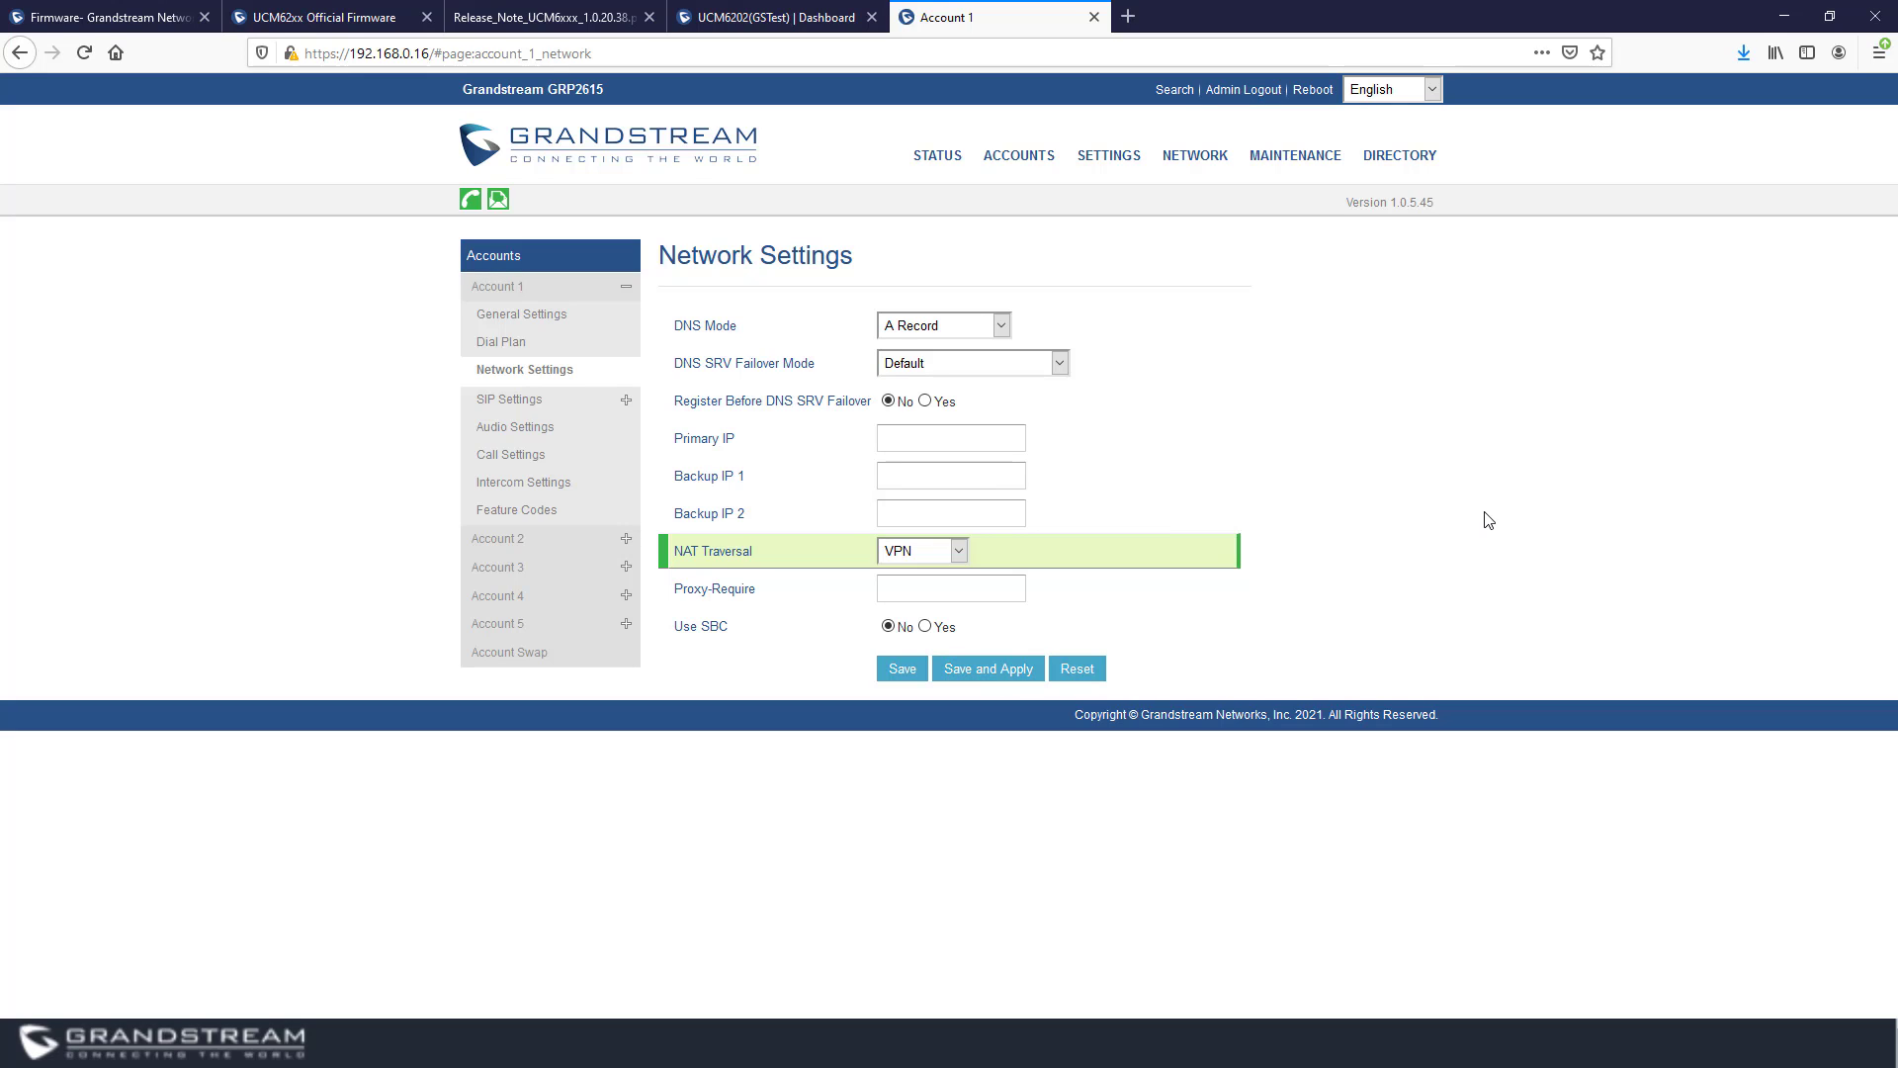
mouse_move(908, 556)
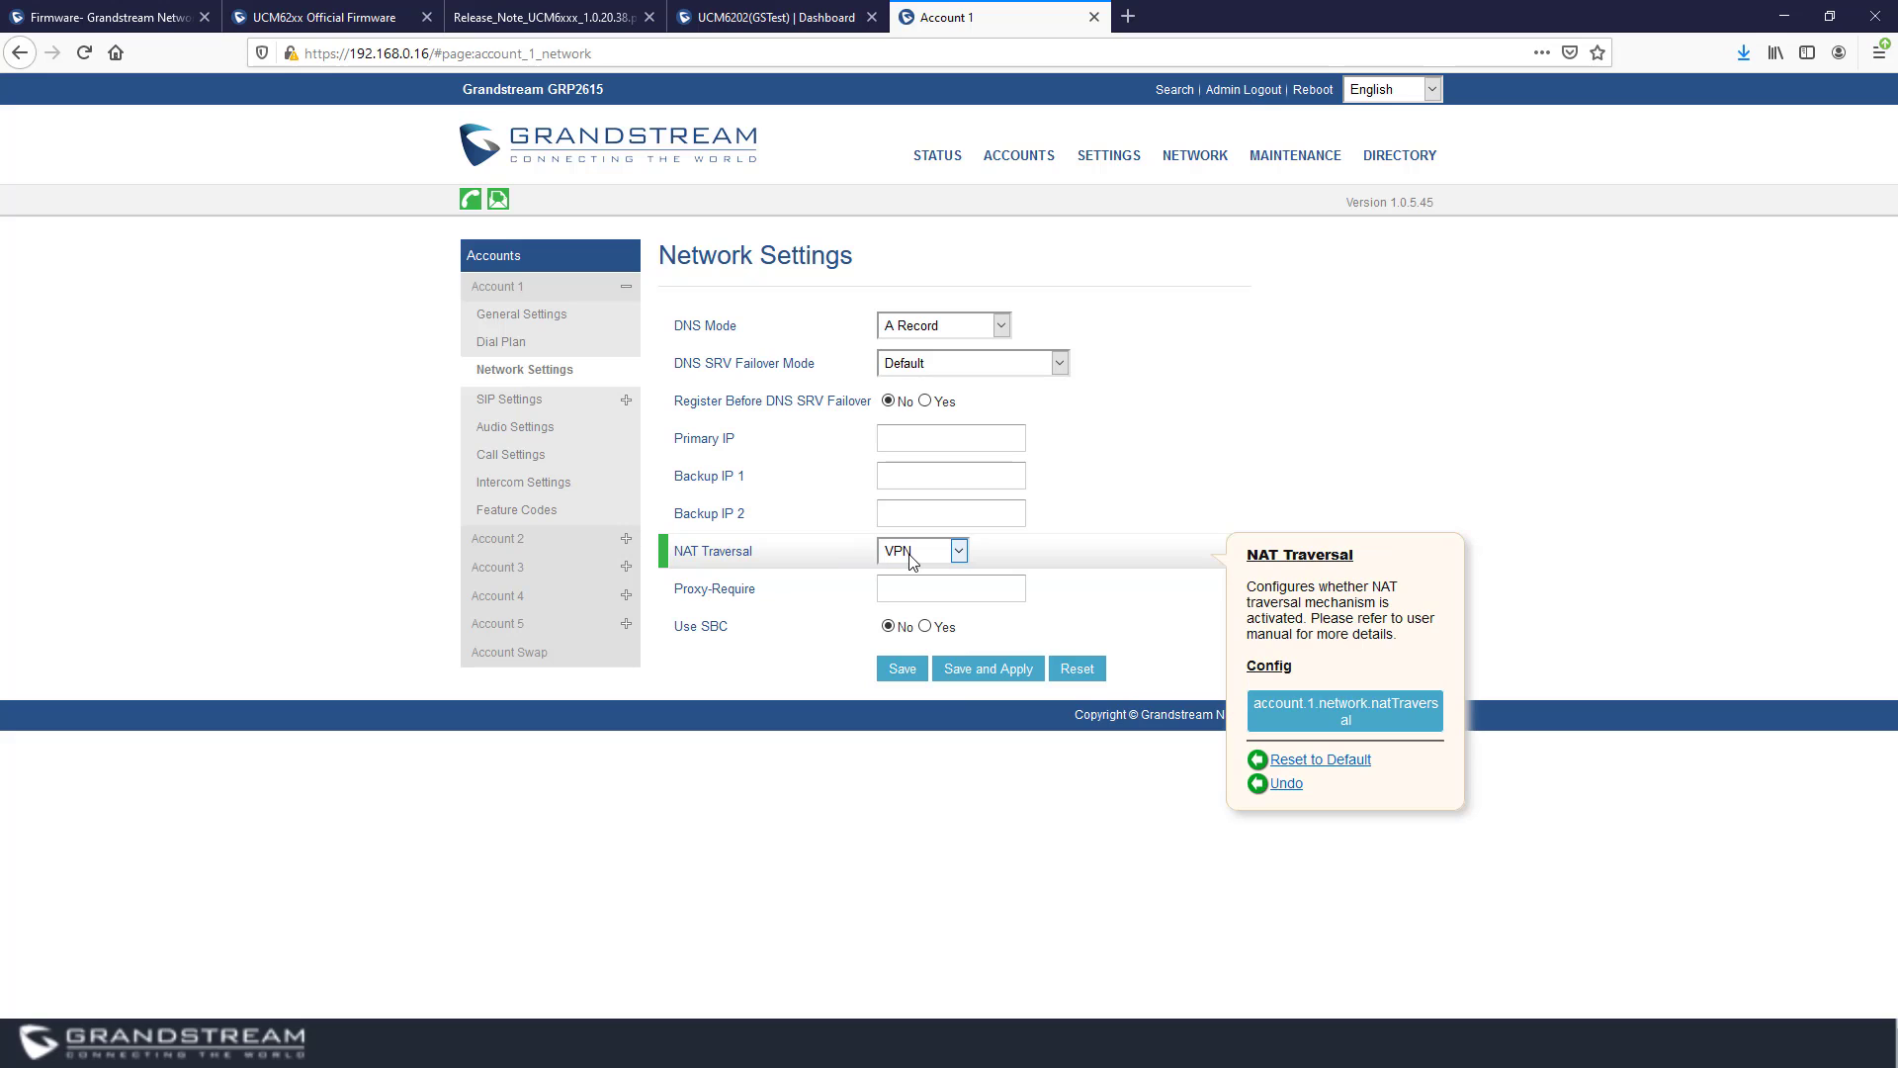
click(912, 560)
click(914, 605)
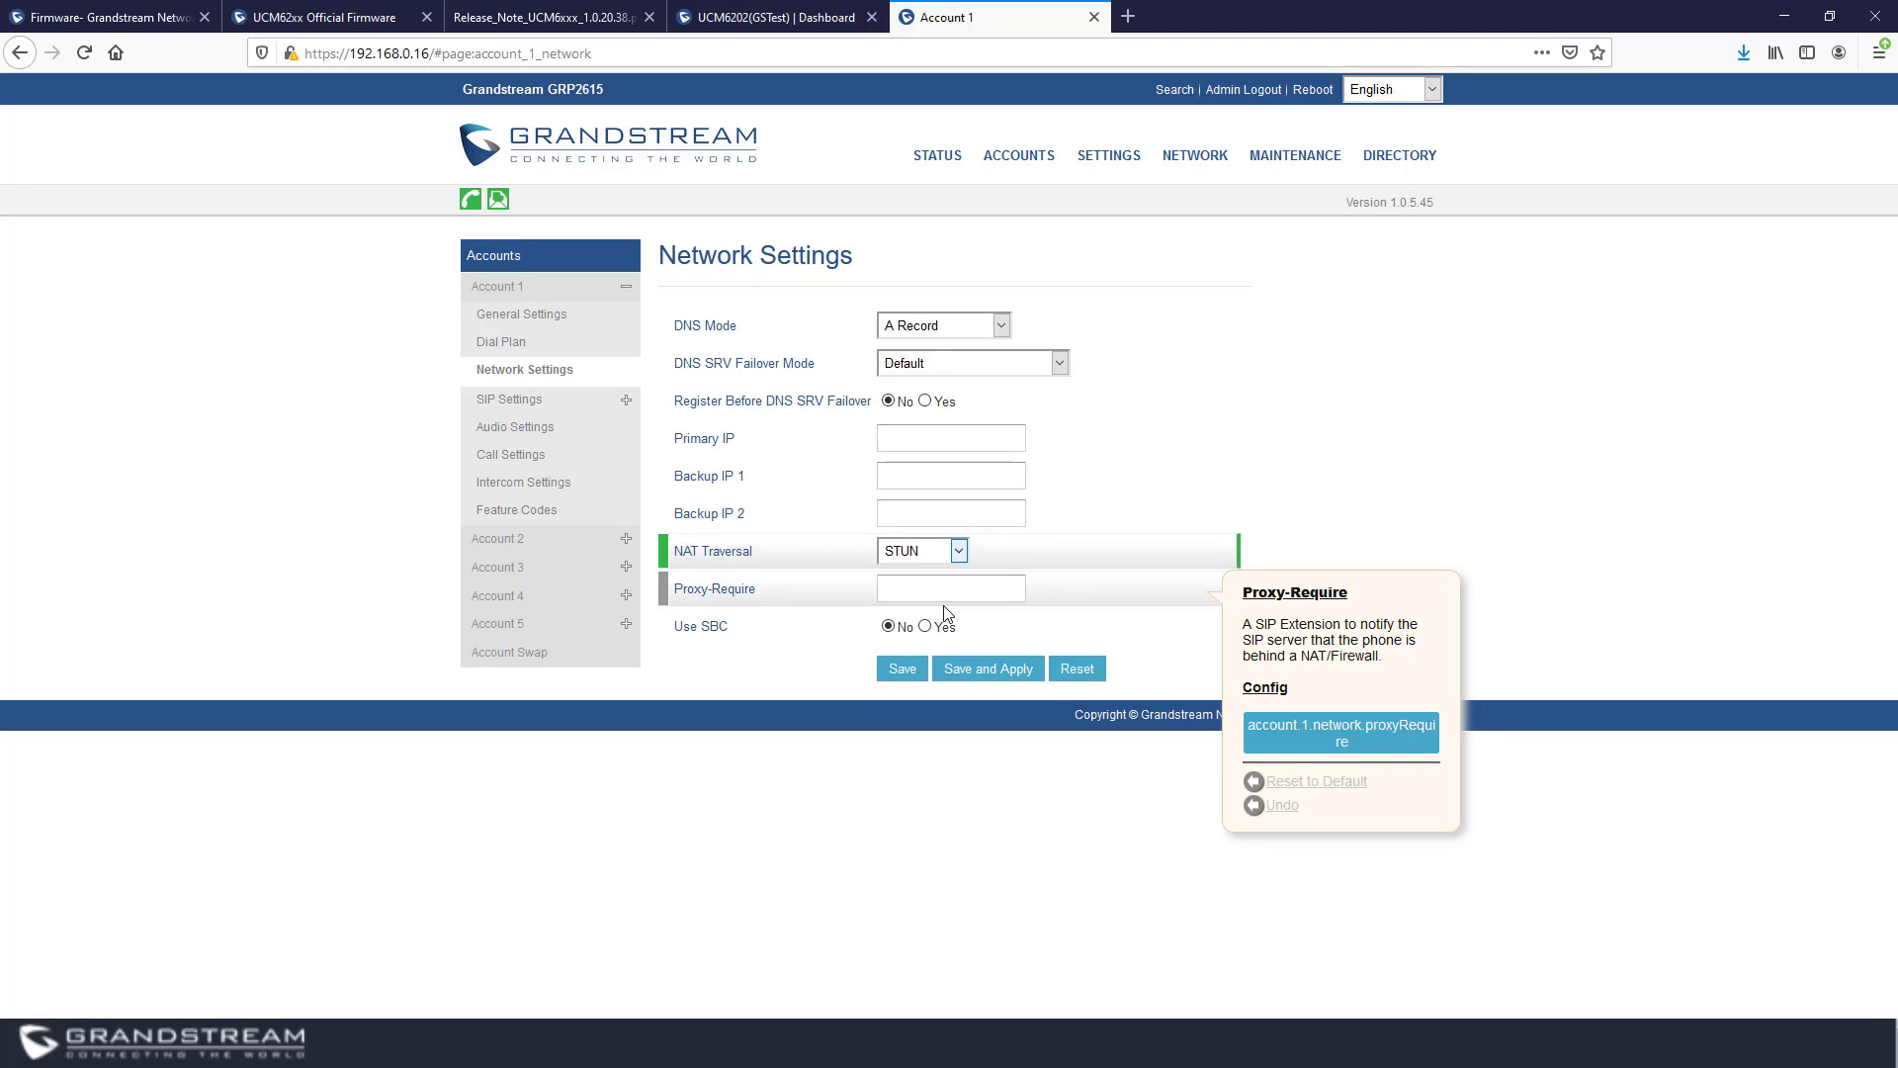
mouse_move(674, 563)
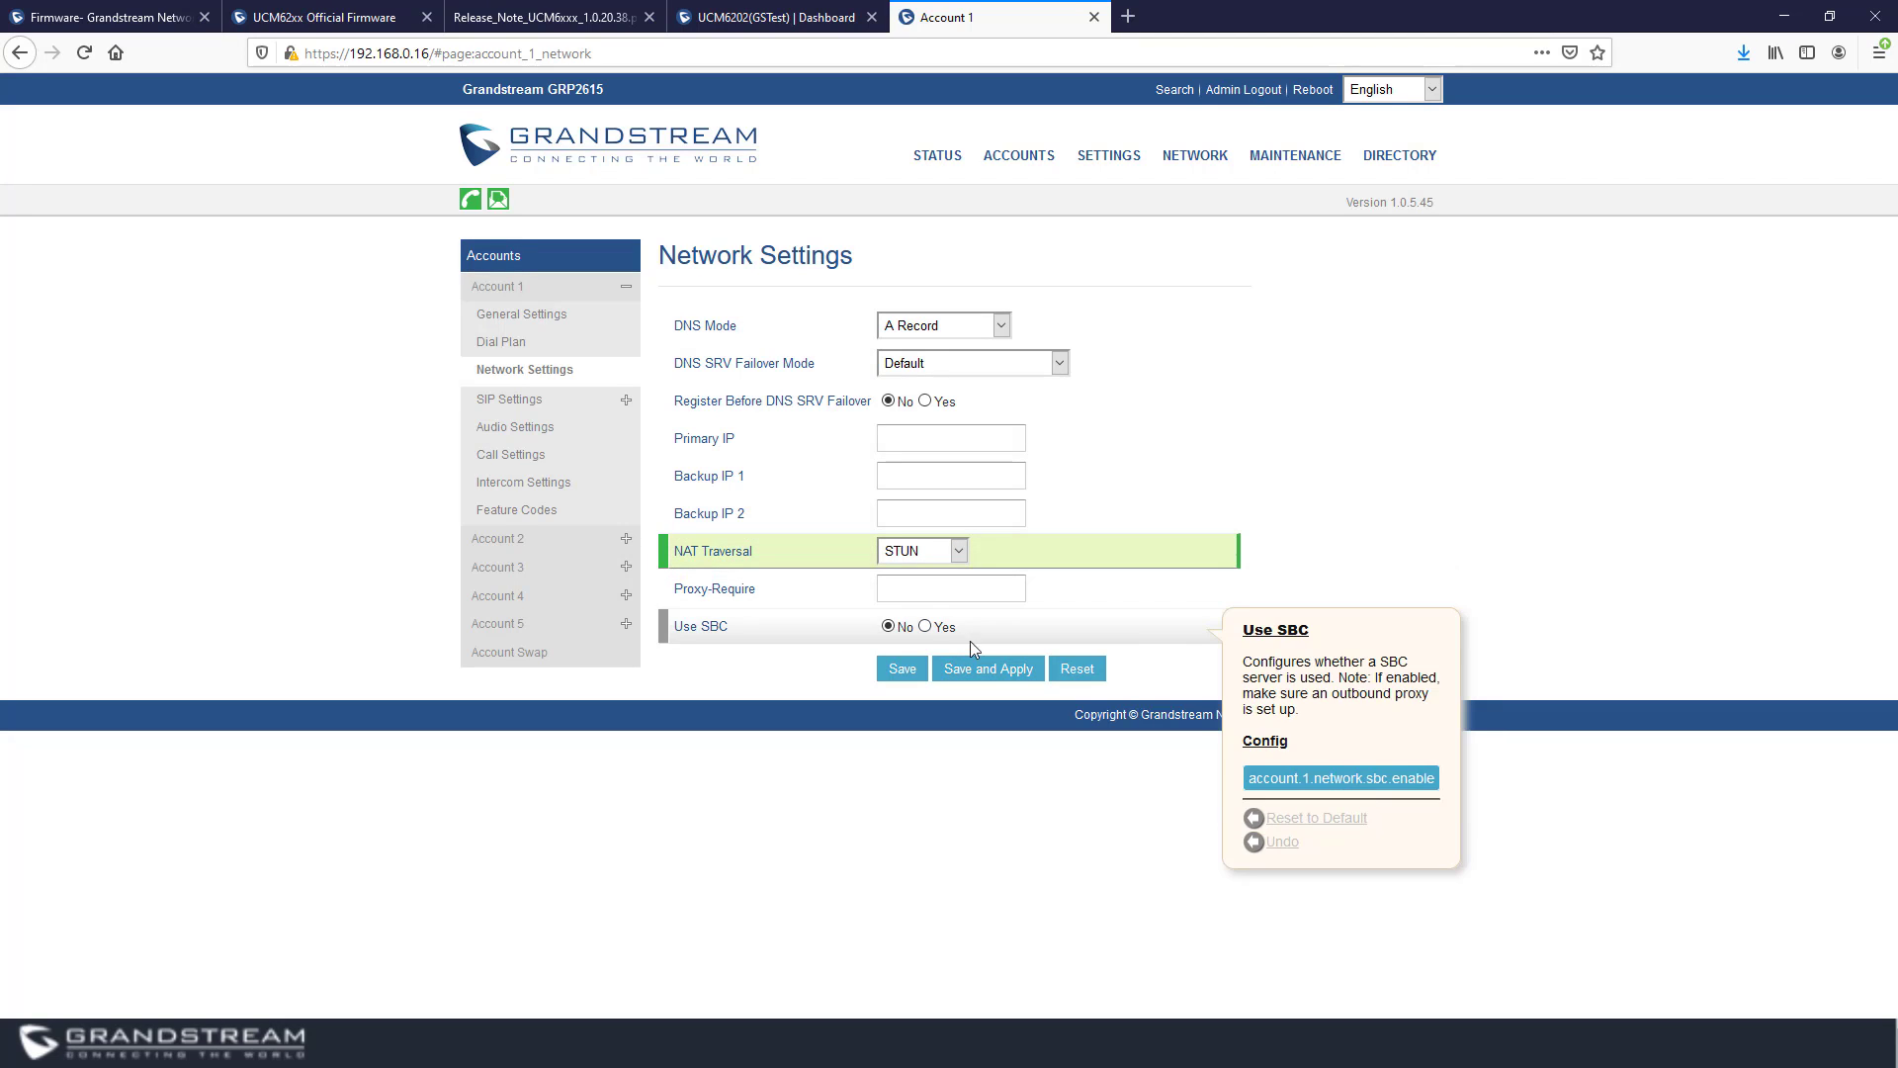
click(1008, 680)
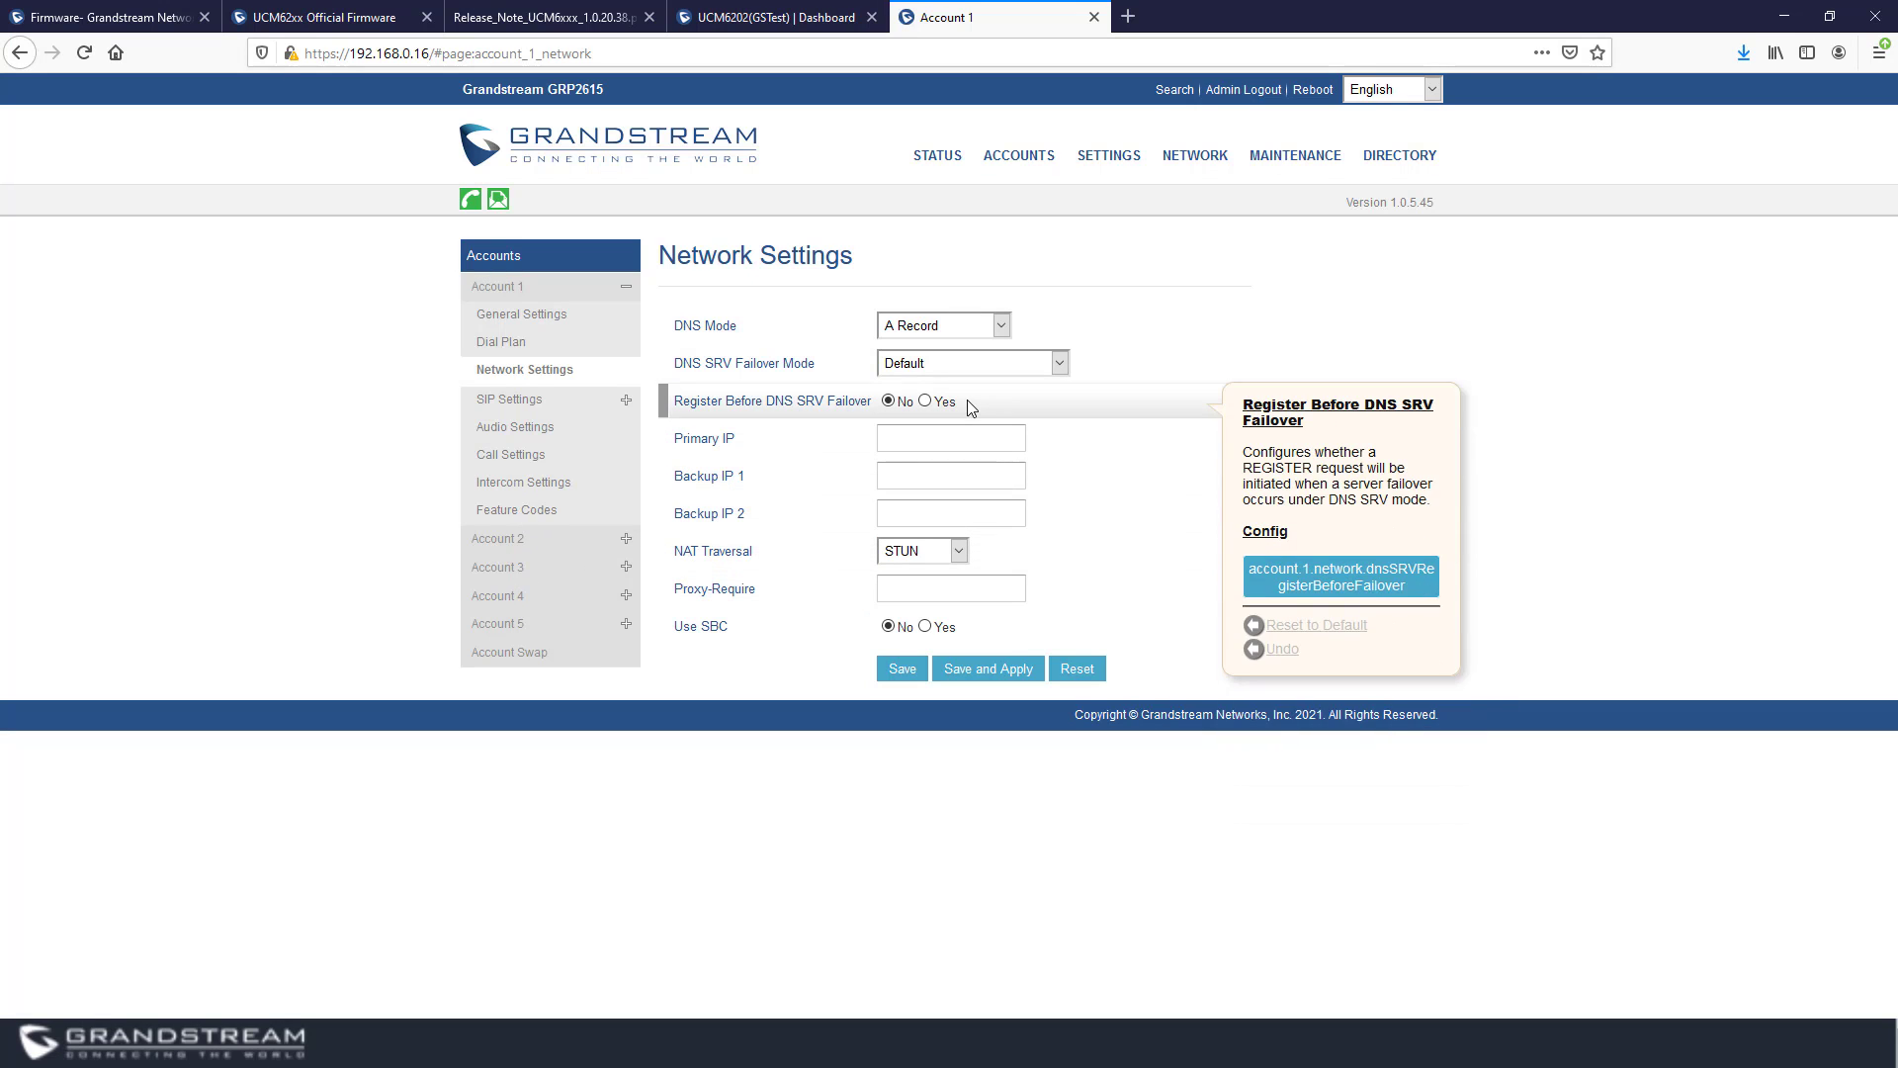
In General Settings, replace the STUN server nat-e.gdms.cloud with stun.ipvideotalk.com
mouse_move(712, 573)
mouse_move(1130, 438)
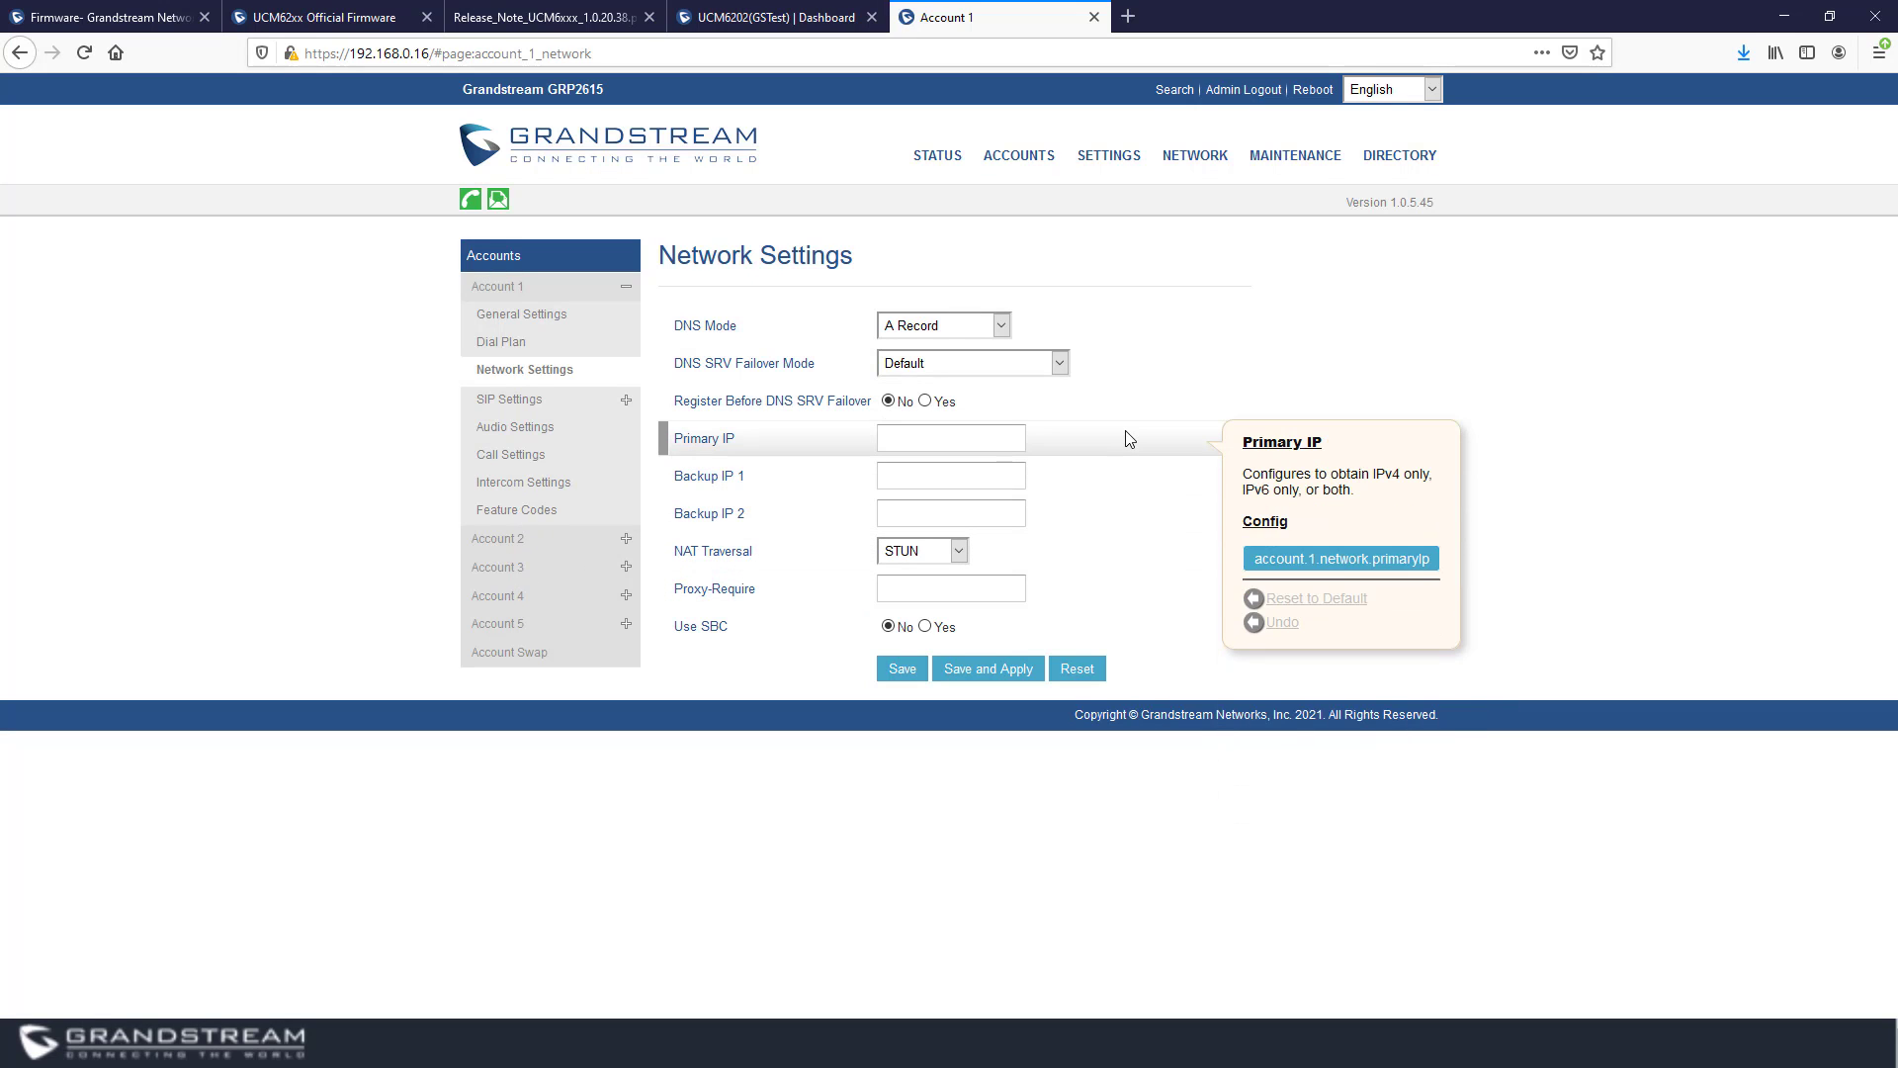
mouse_move(1124, 160)
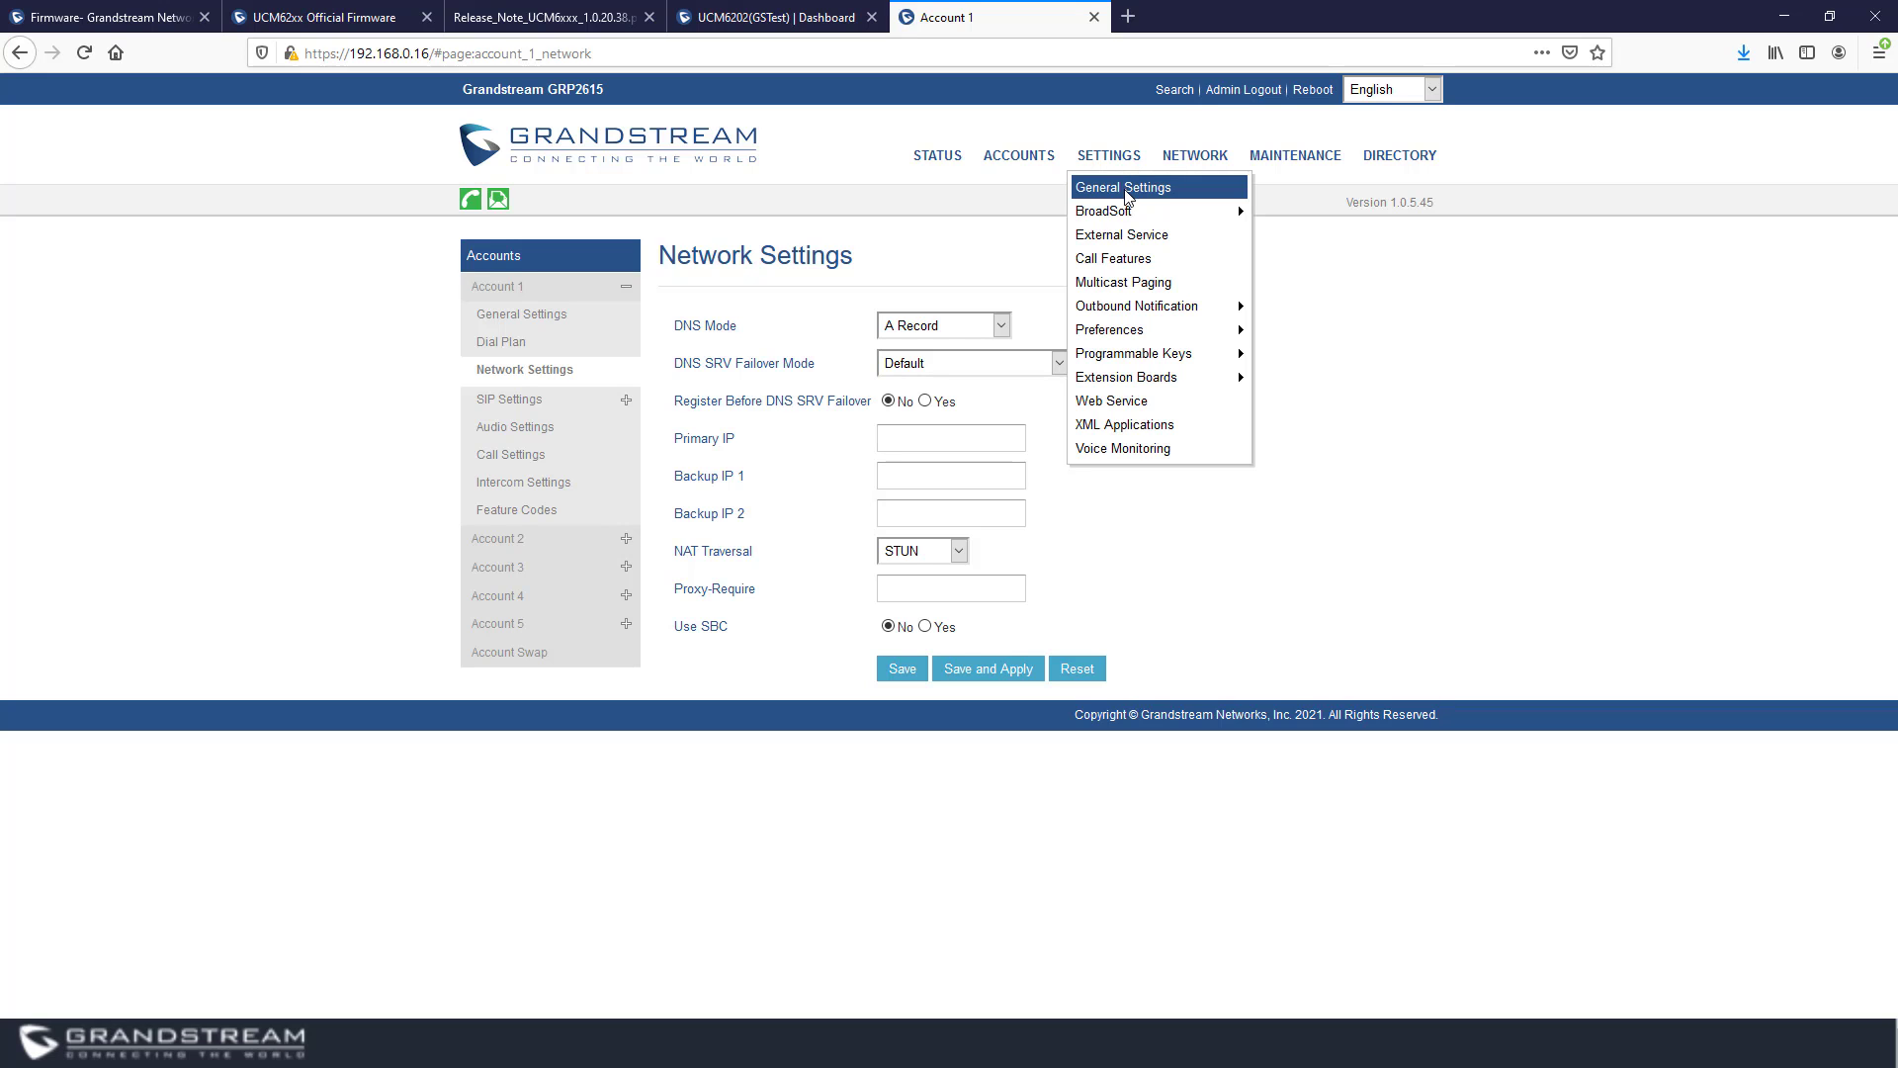
click(1124, 187)
mouse_move(1051, 733)
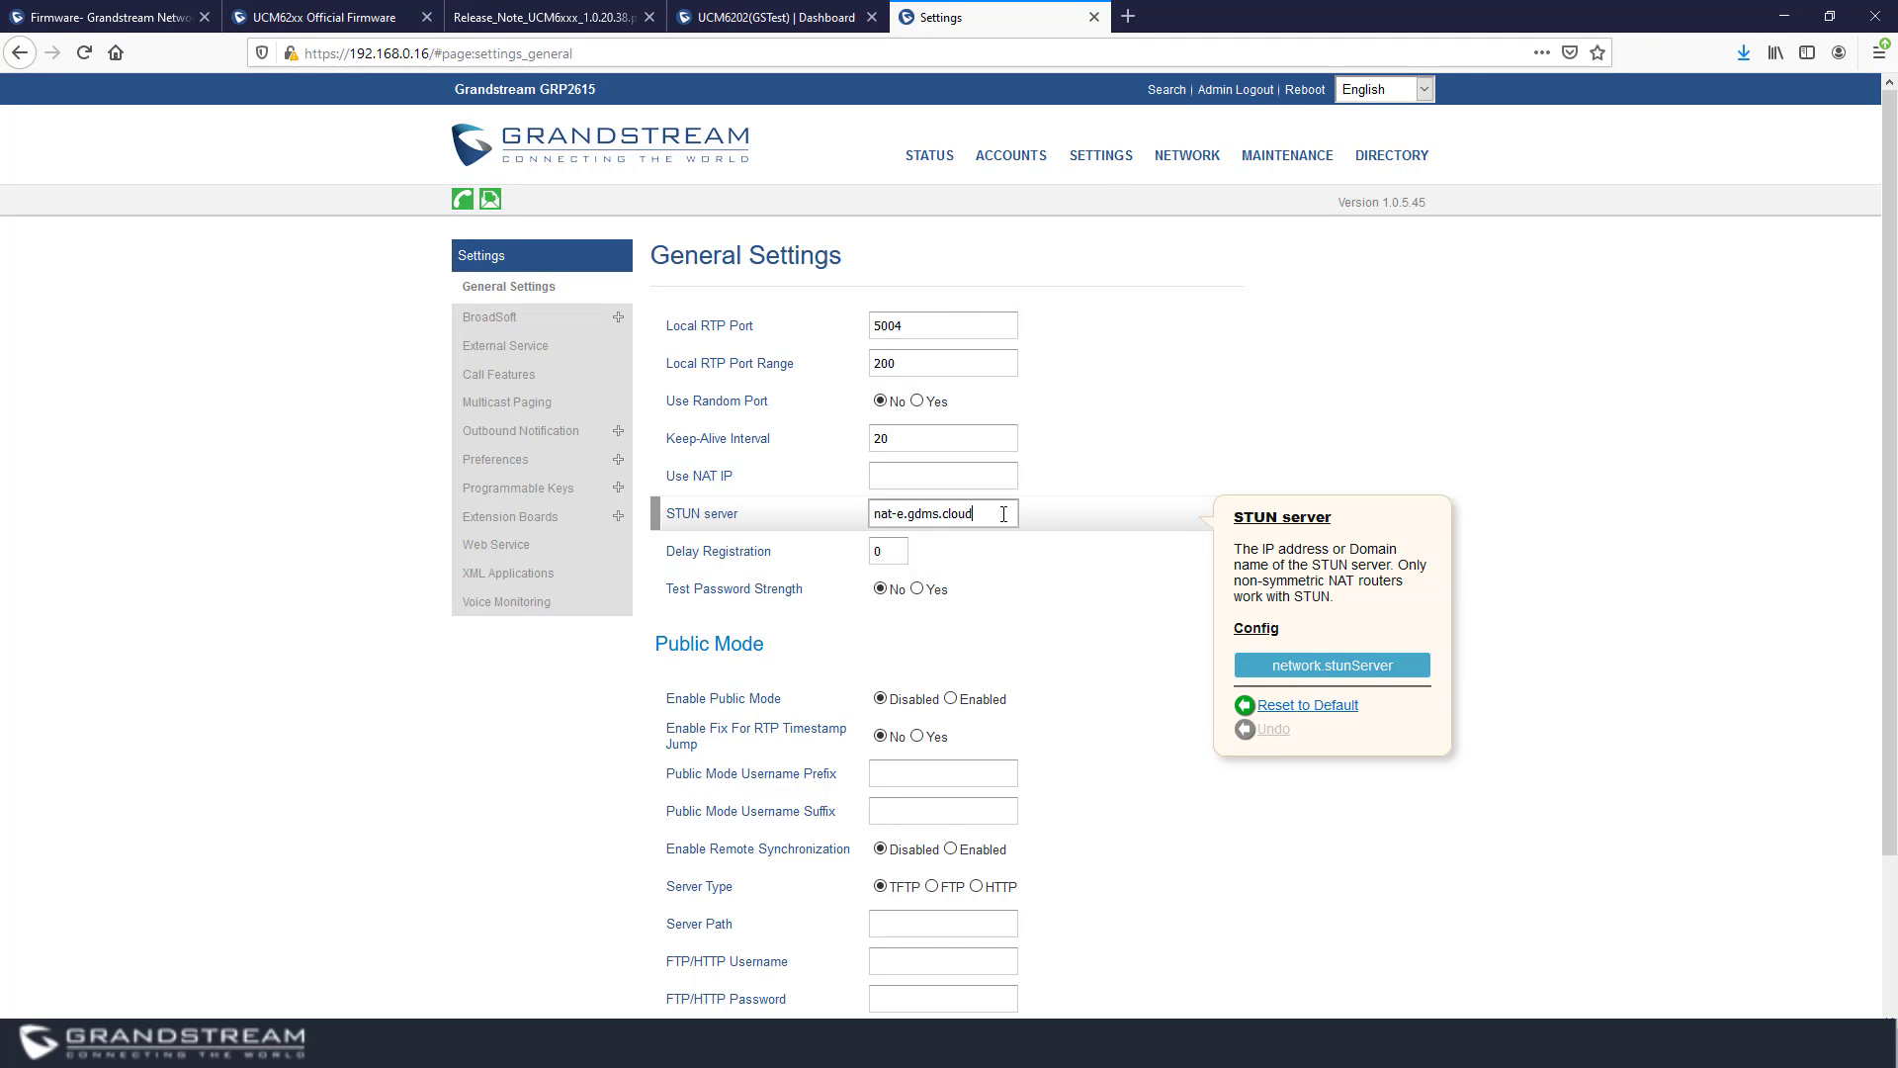
drag(1011, 513, 806, 513)
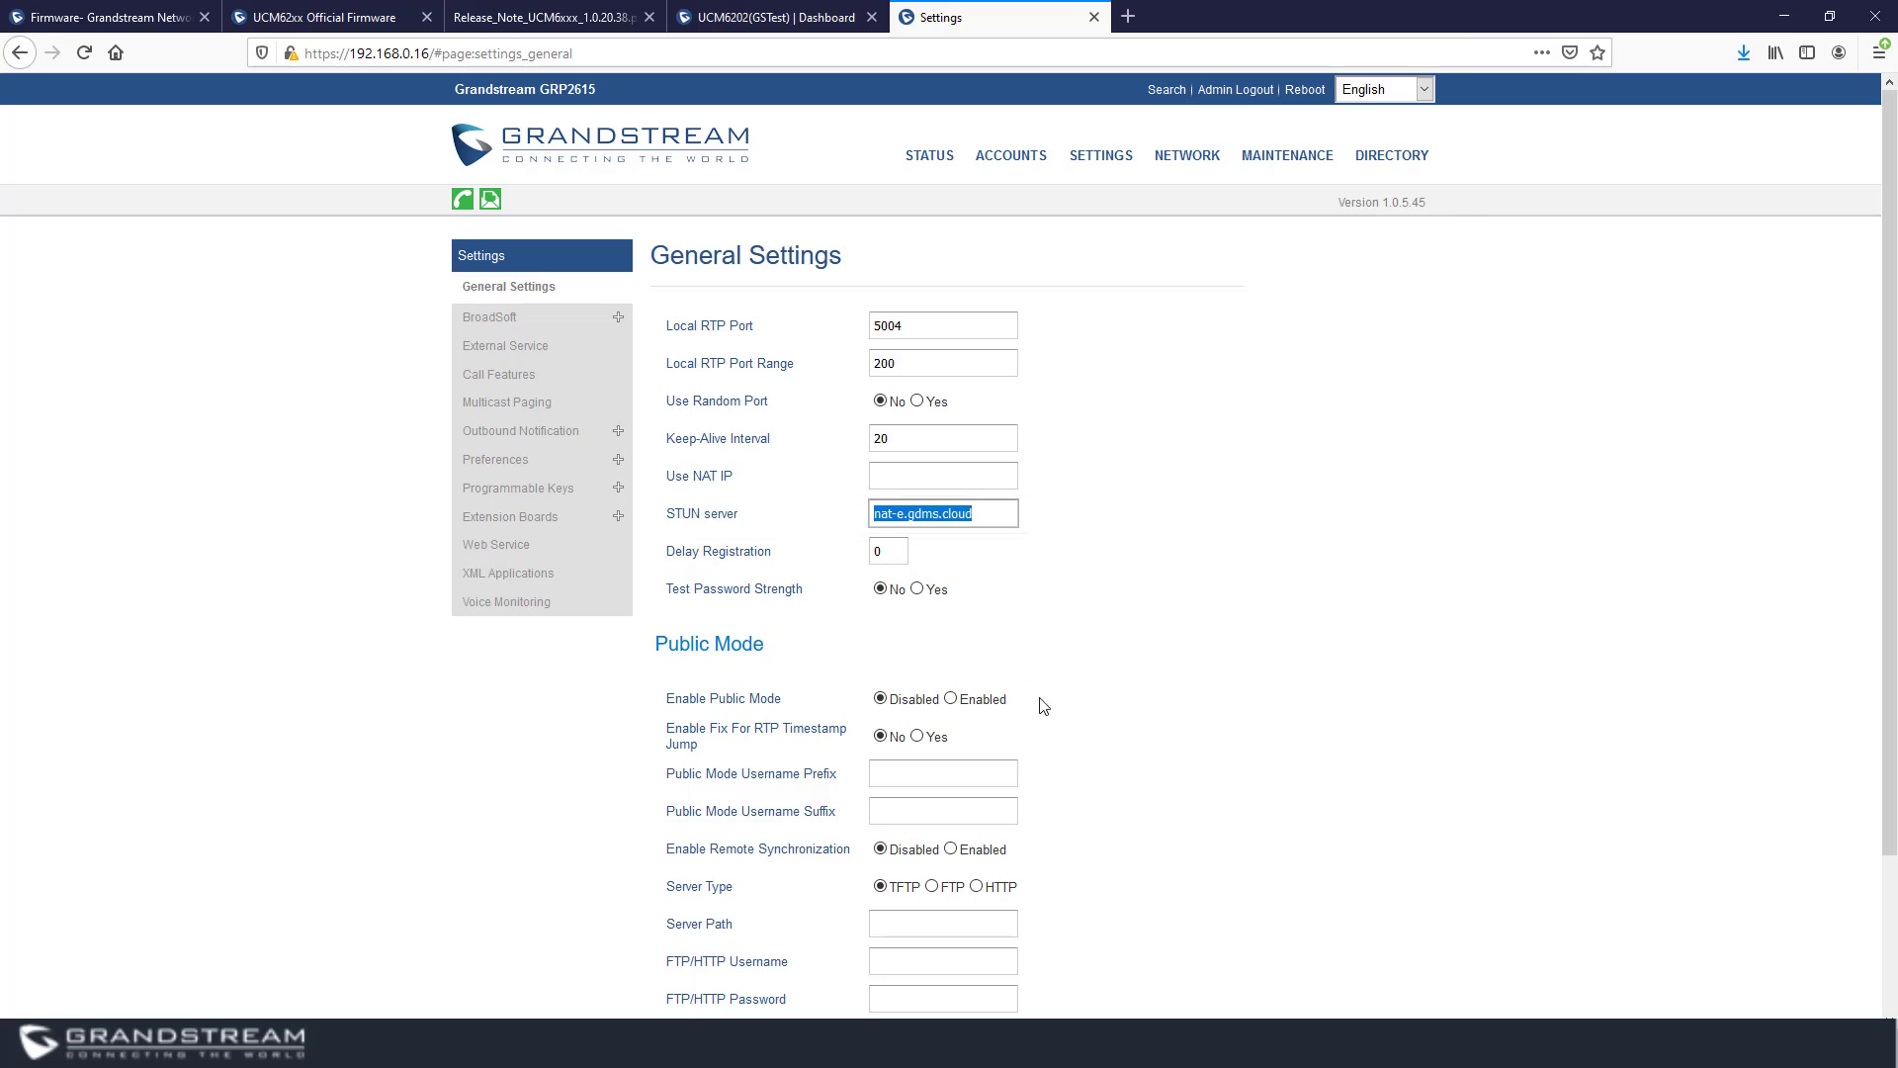
mouse_move(1123, 731)
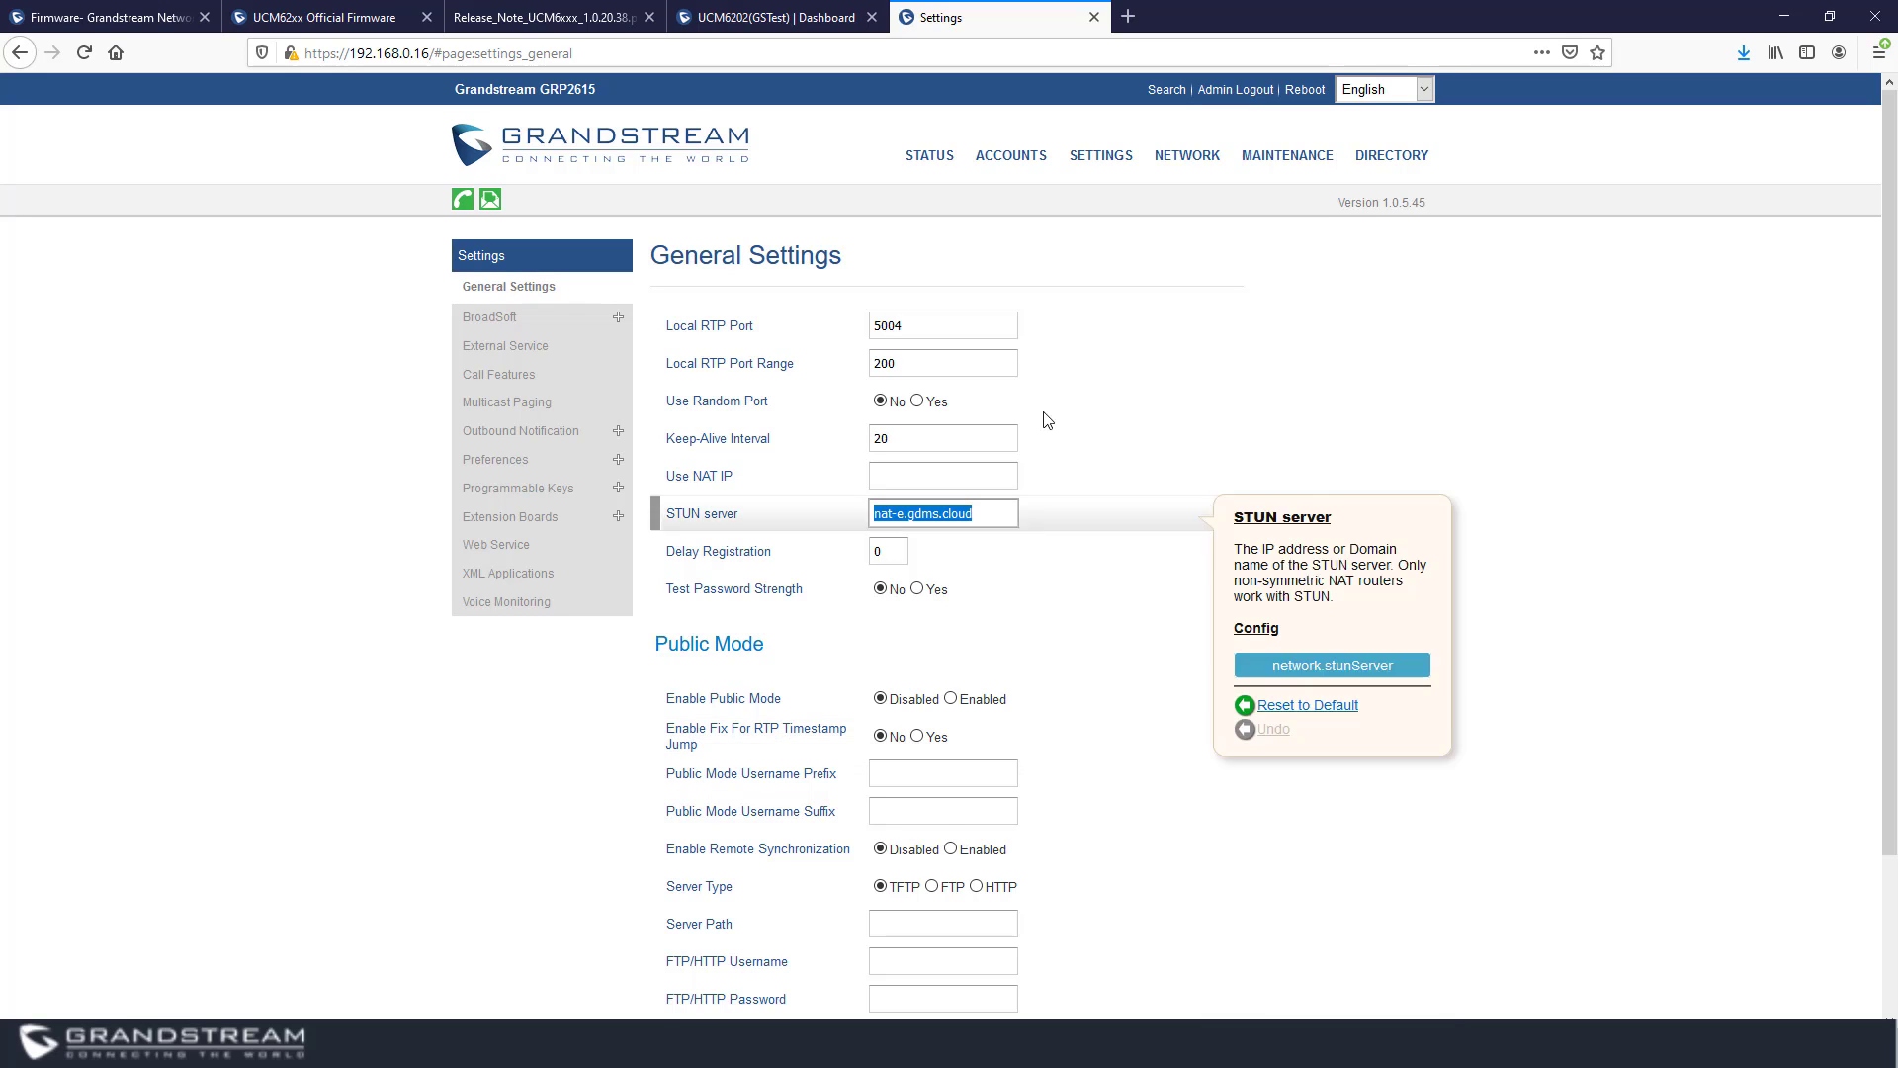
mouse_move(947, 516)
text(st)
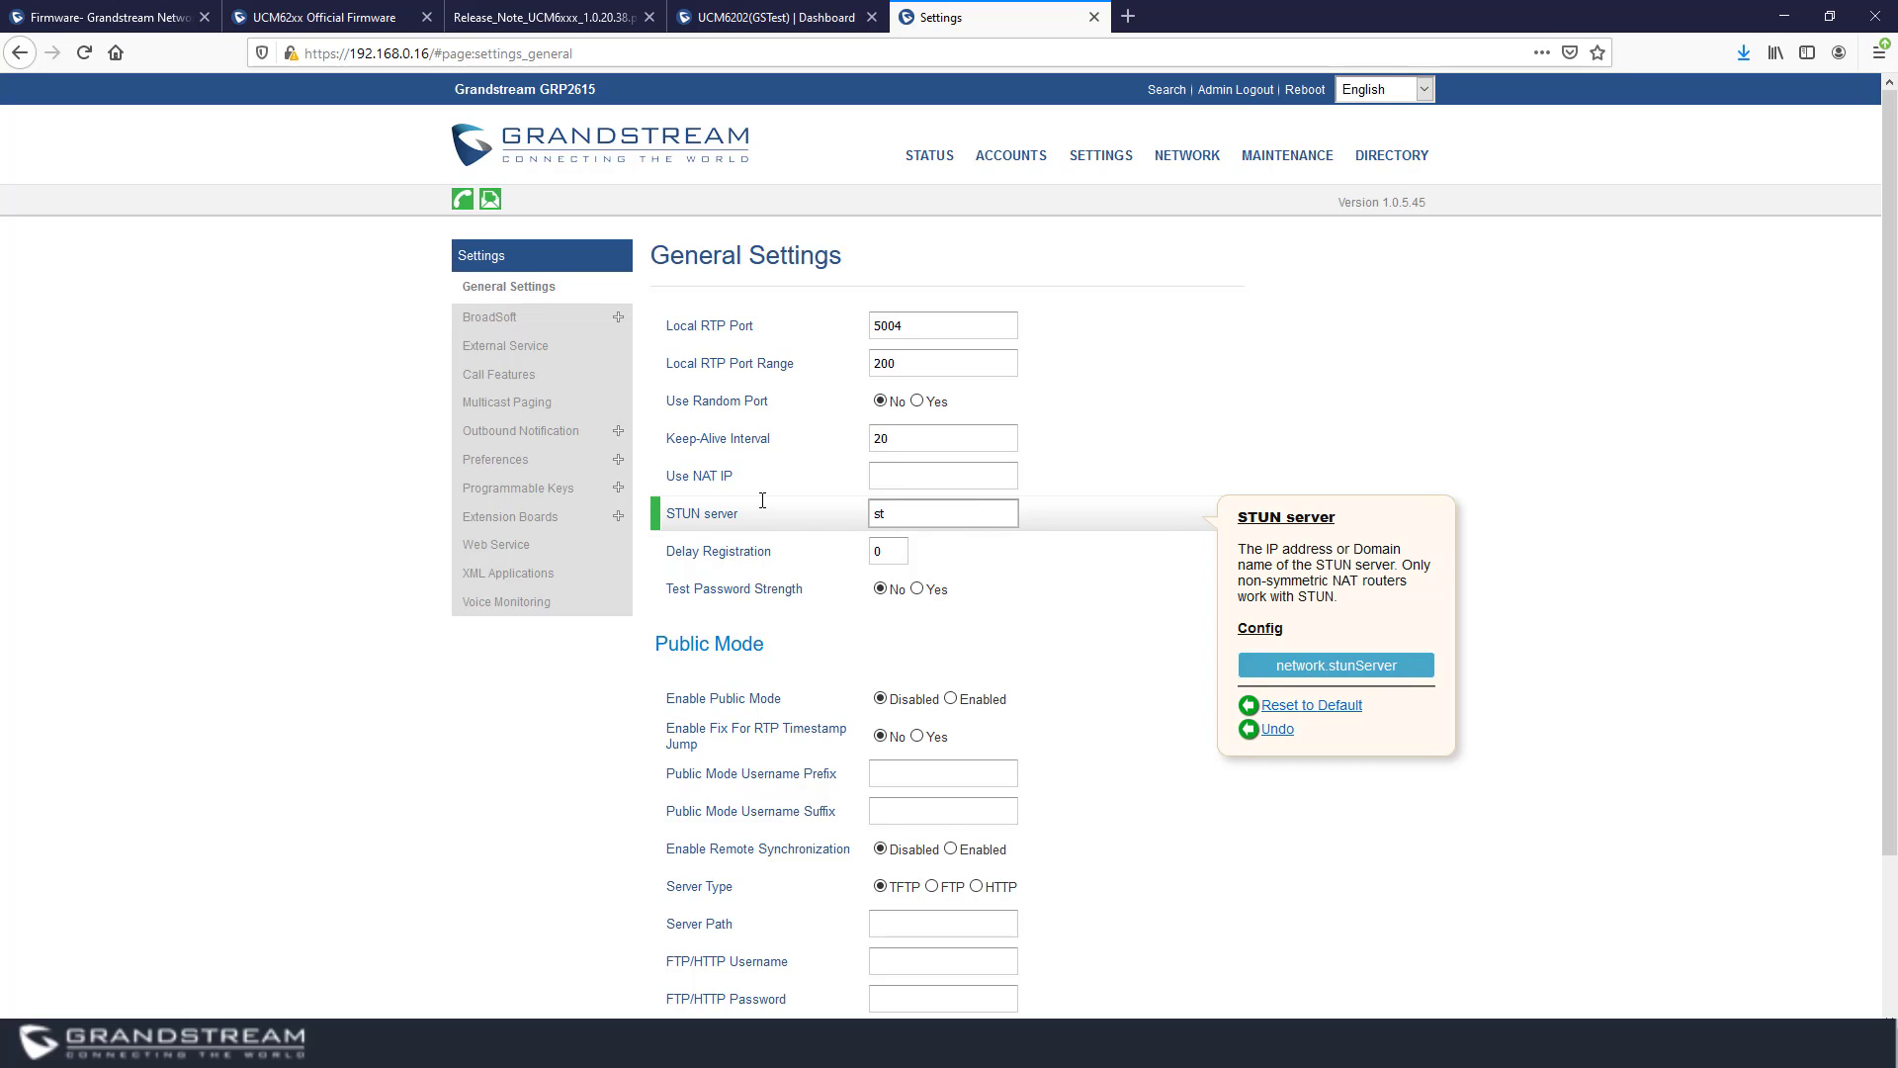
text(un.ipvideotalk.com)
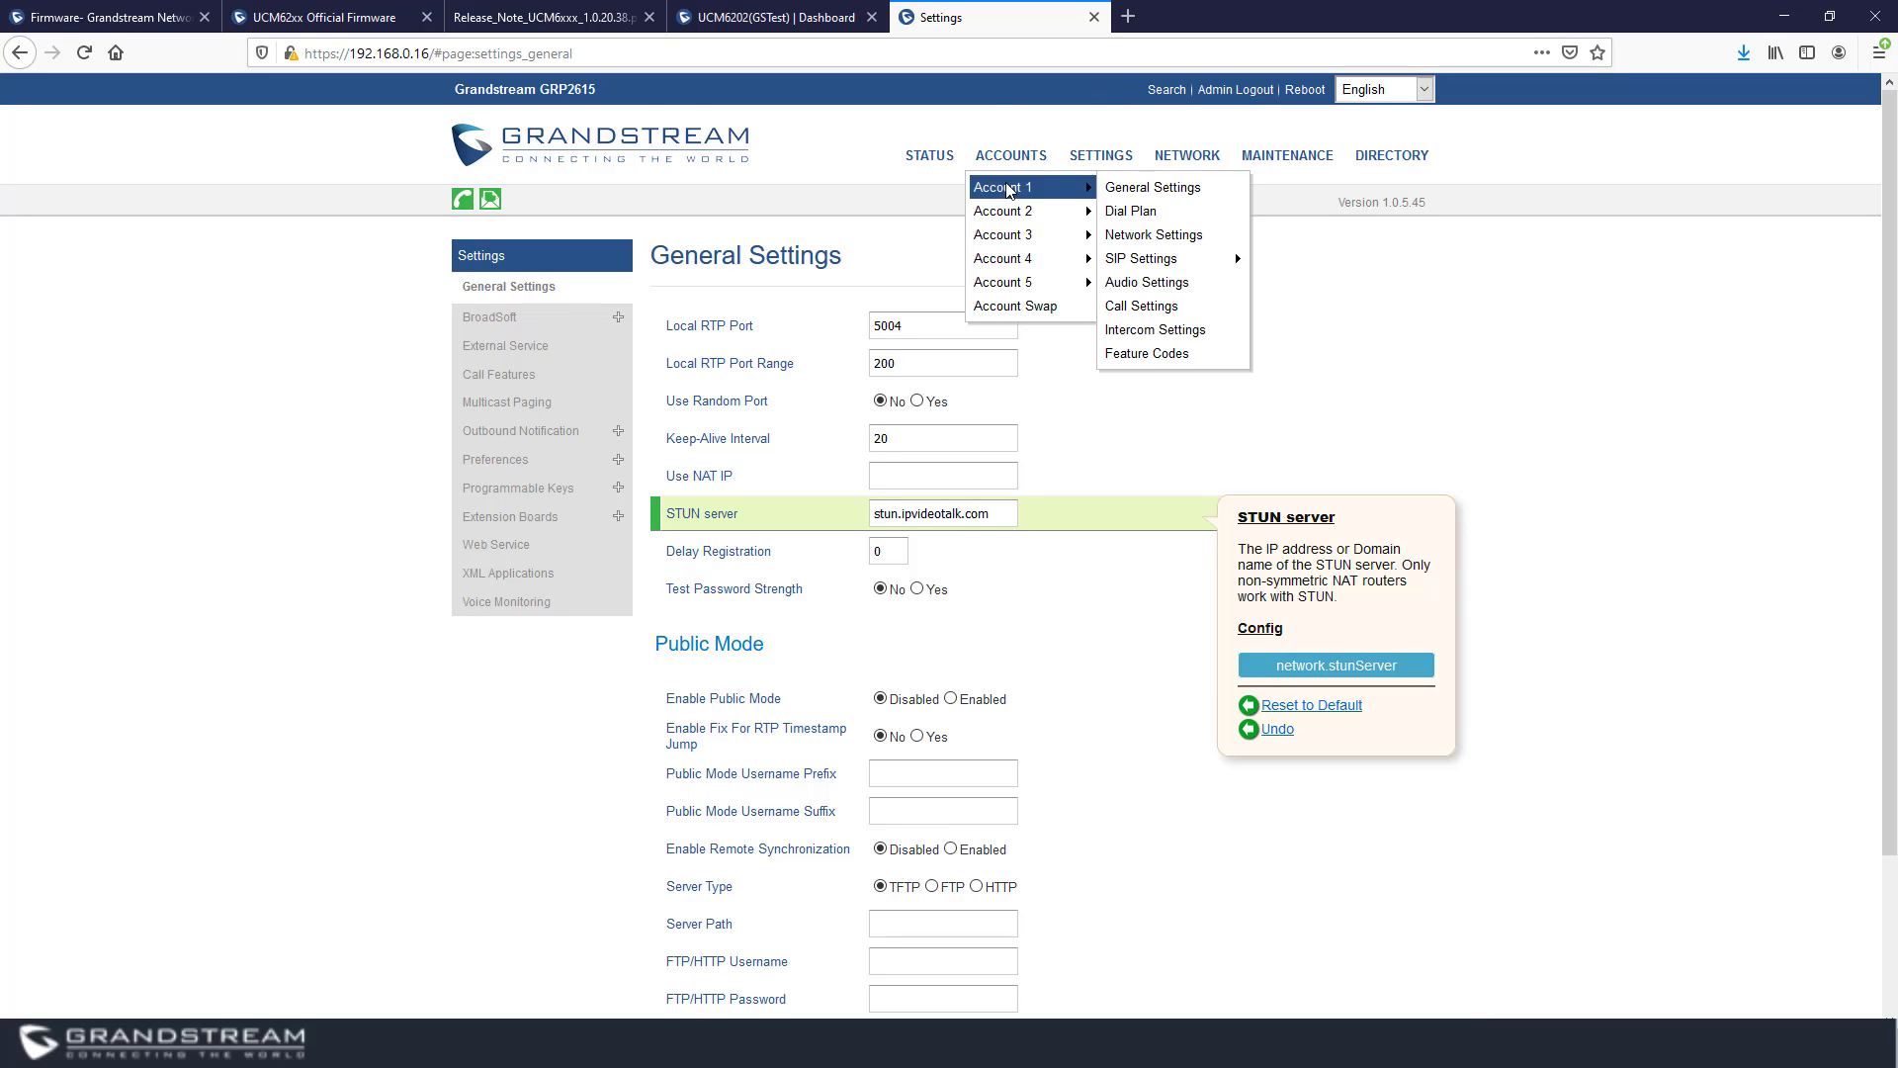
click(1003, 187)
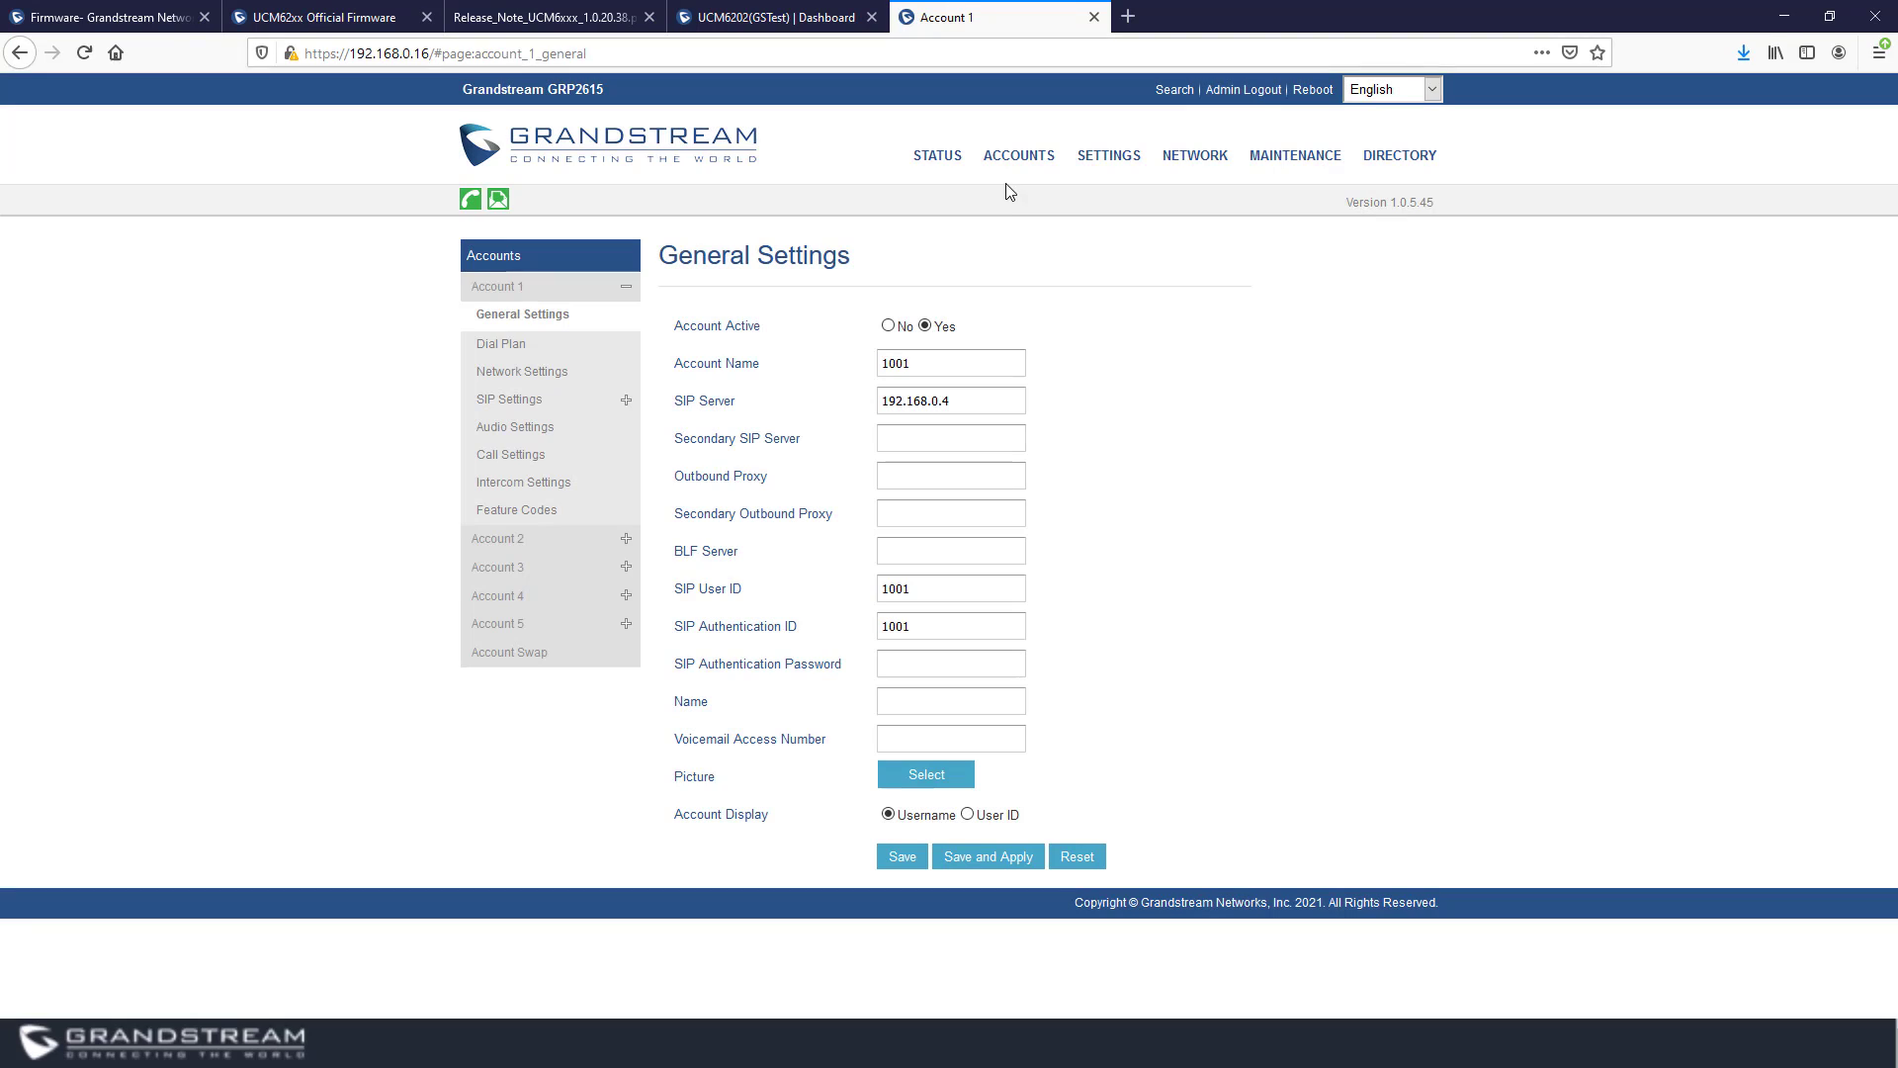
click(951, 480)
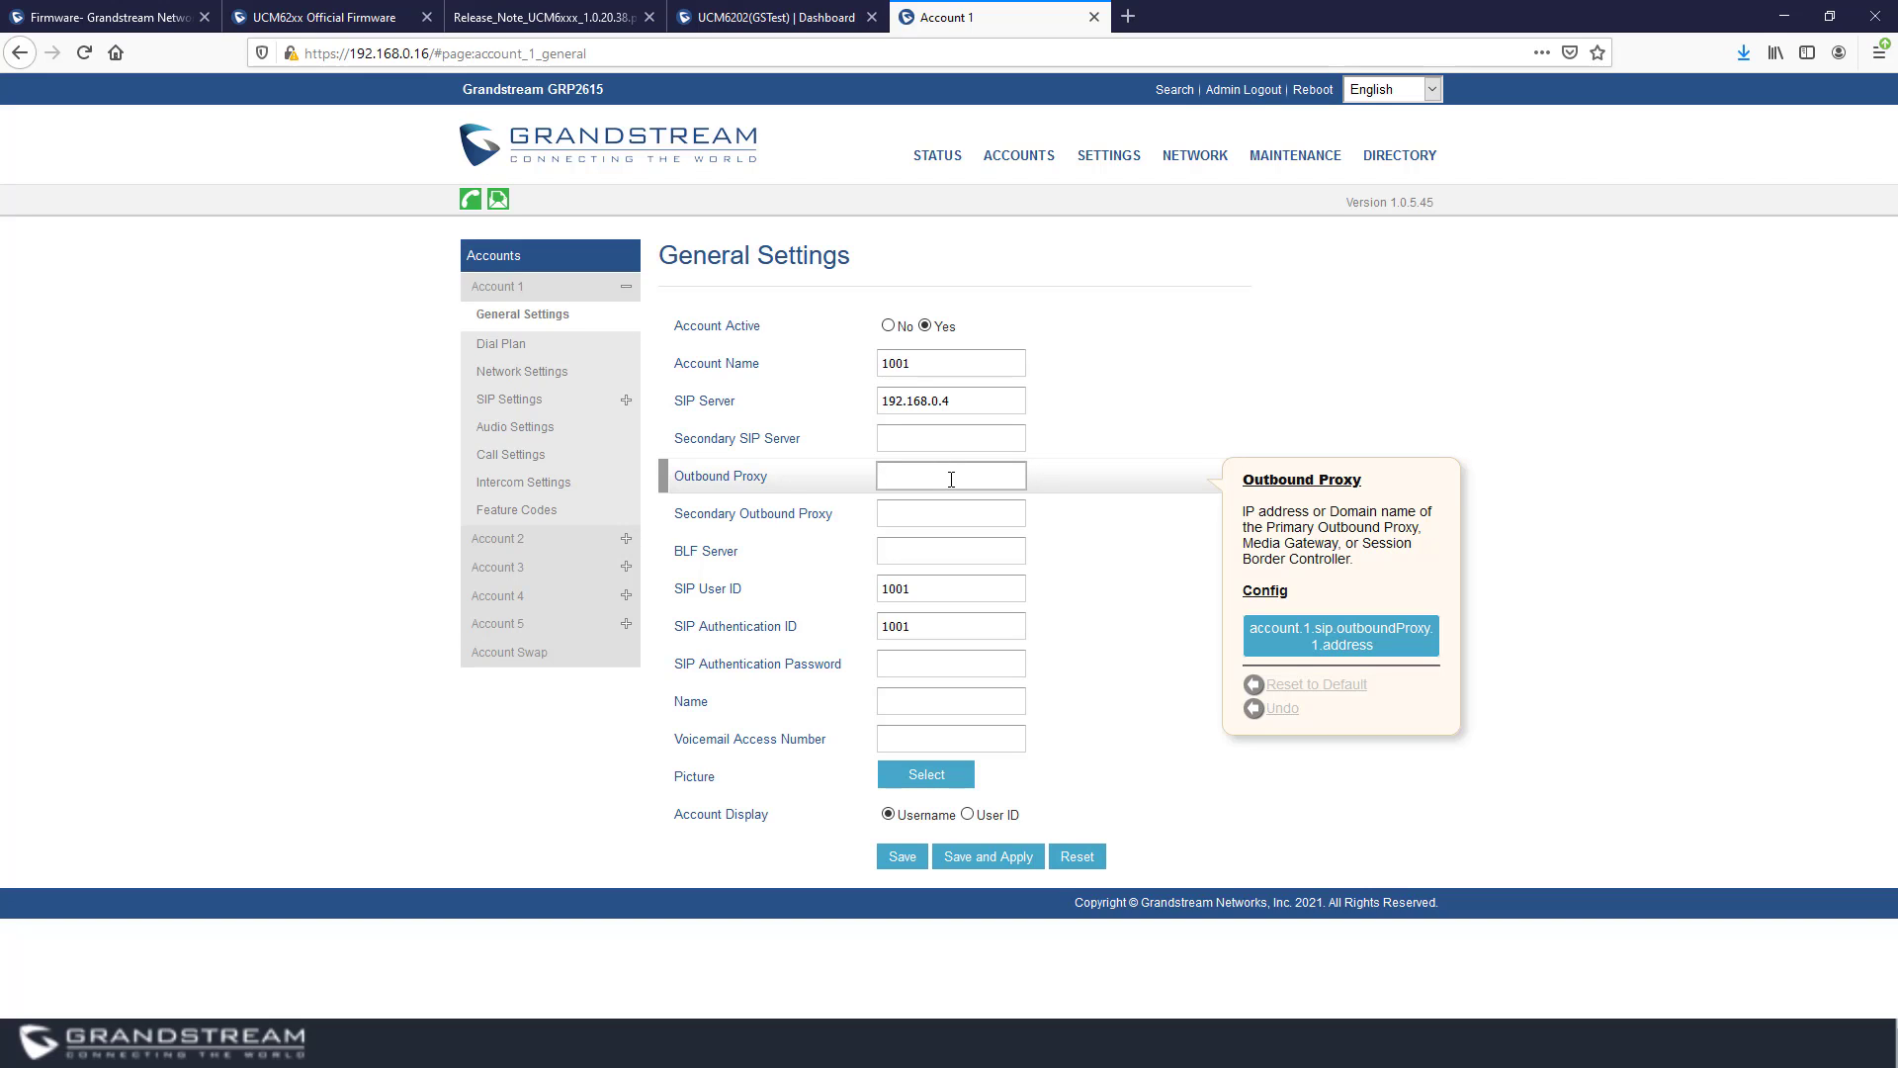
drag(980, 407, 869, 402)
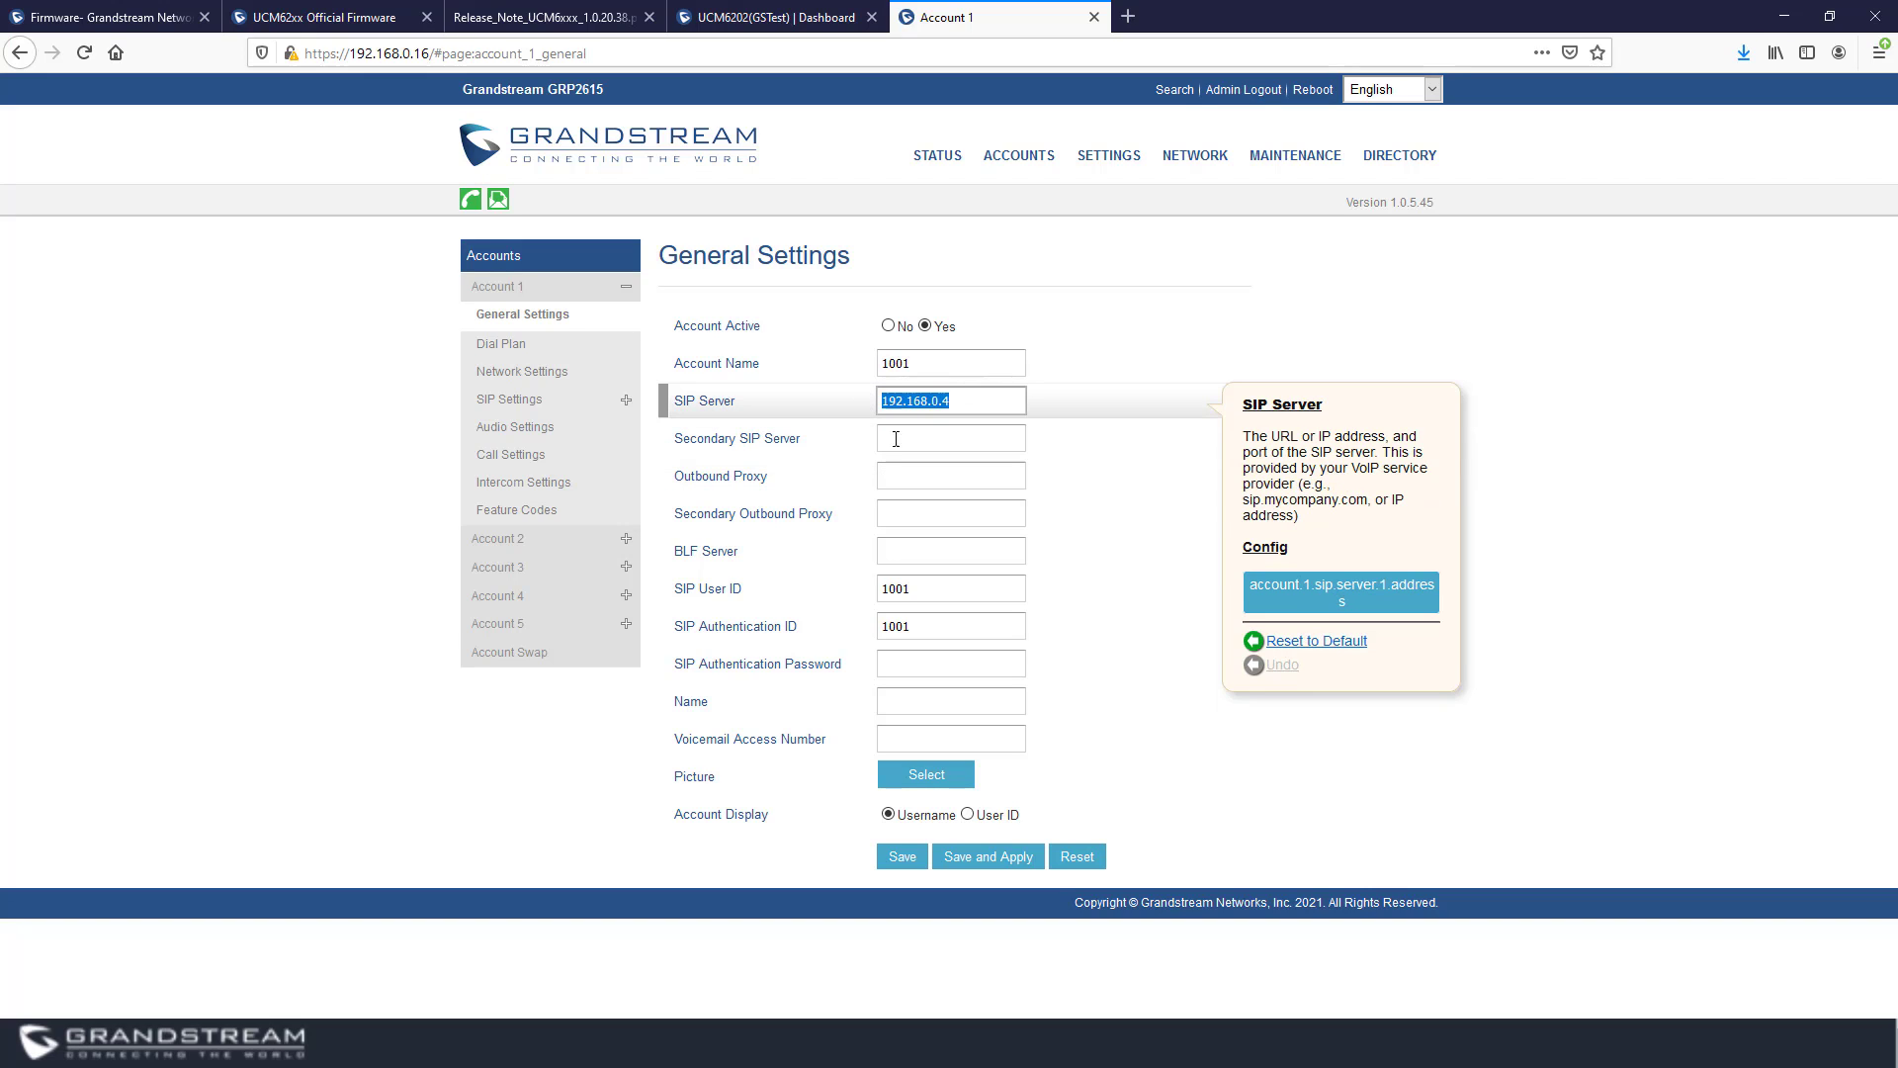
click(917, 477)
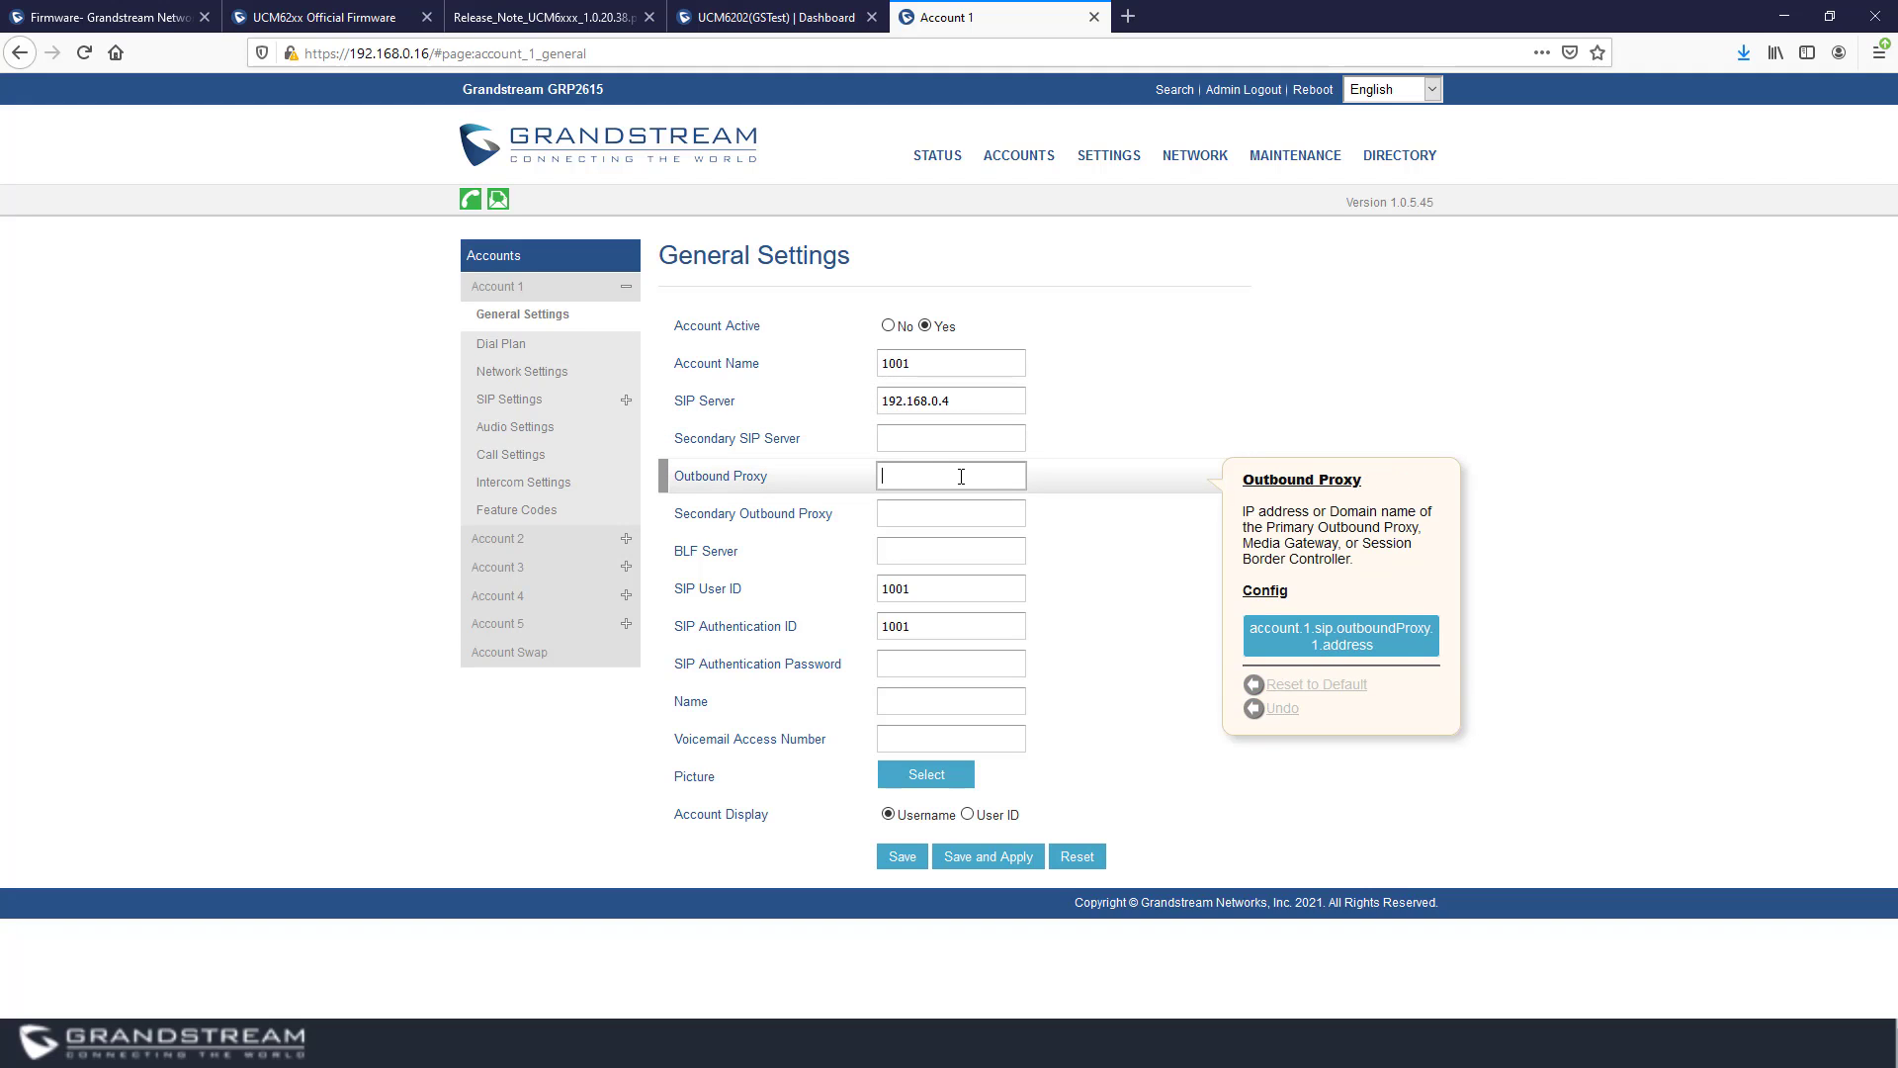
click(960, 476)
In Account 1's Audio Settings, set Preferred Vocoder choices 2 through 5 to PCMU
click(504, 435)
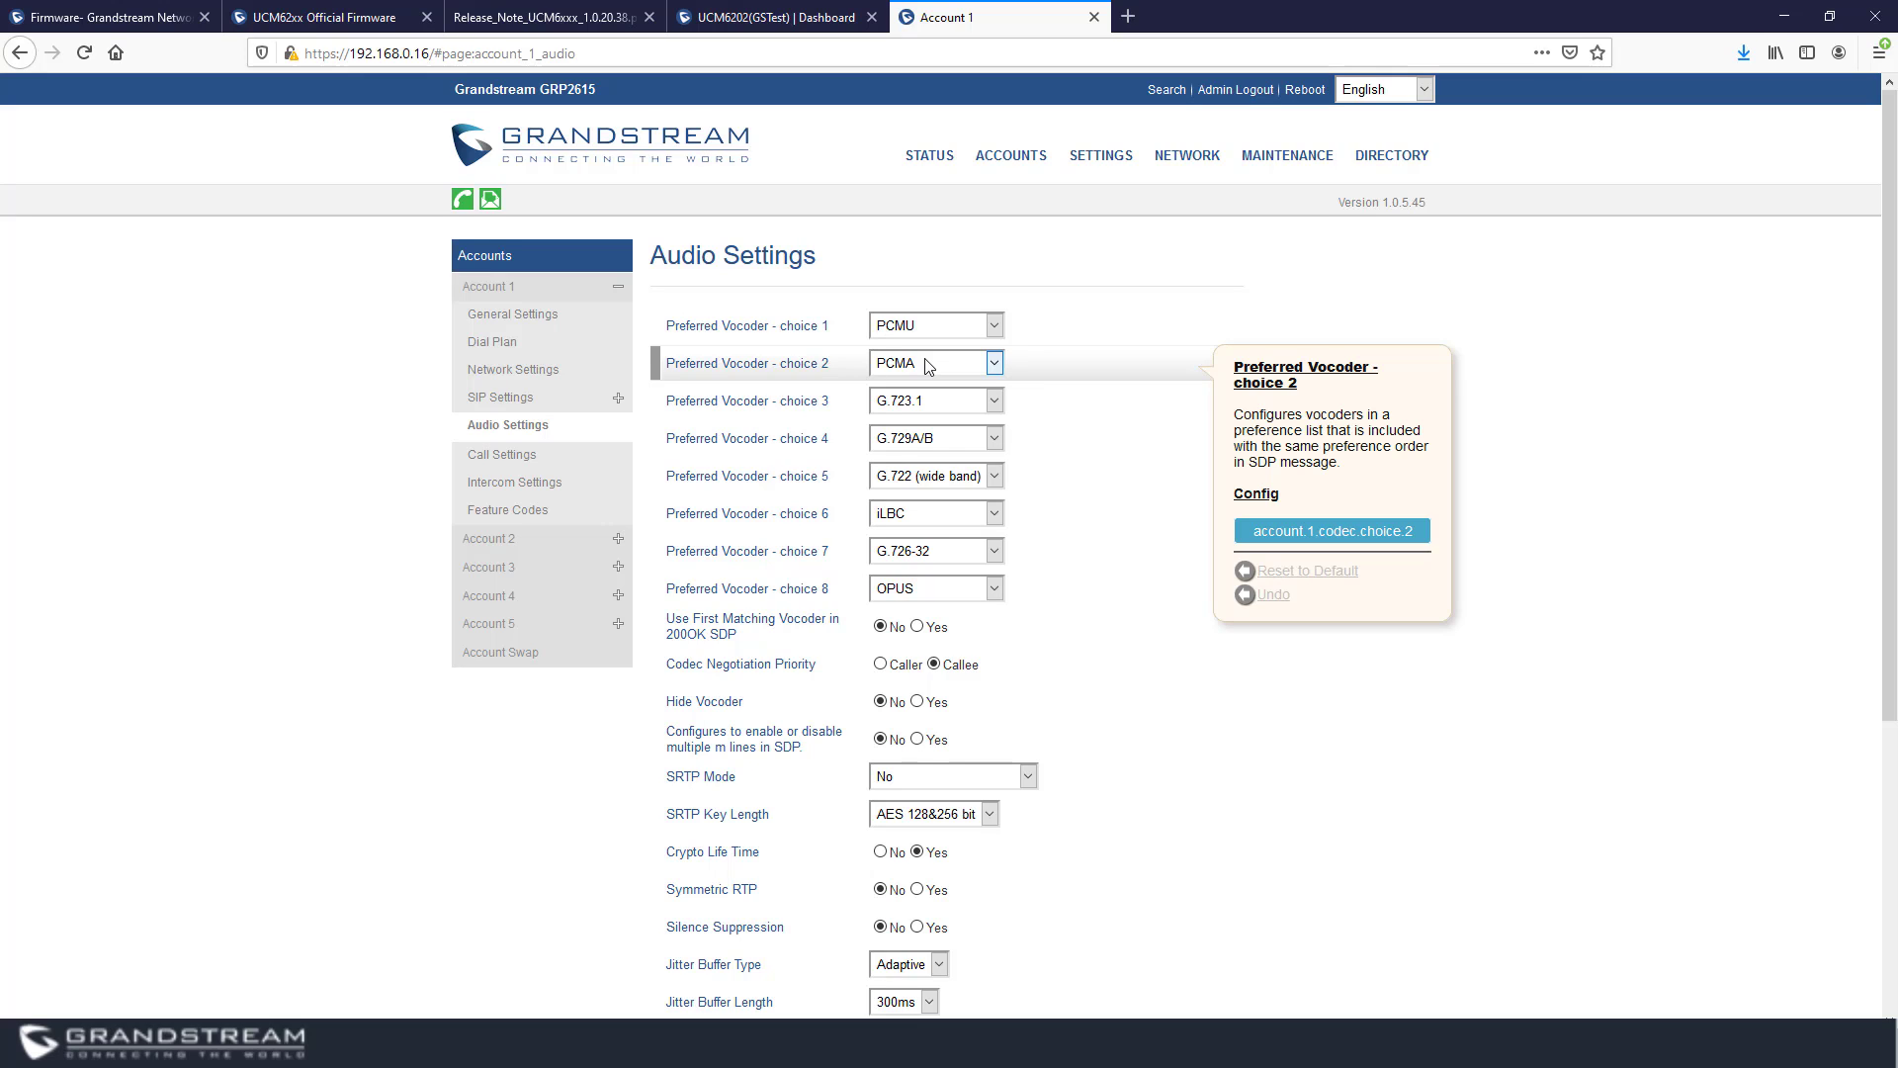
click(930, 364)
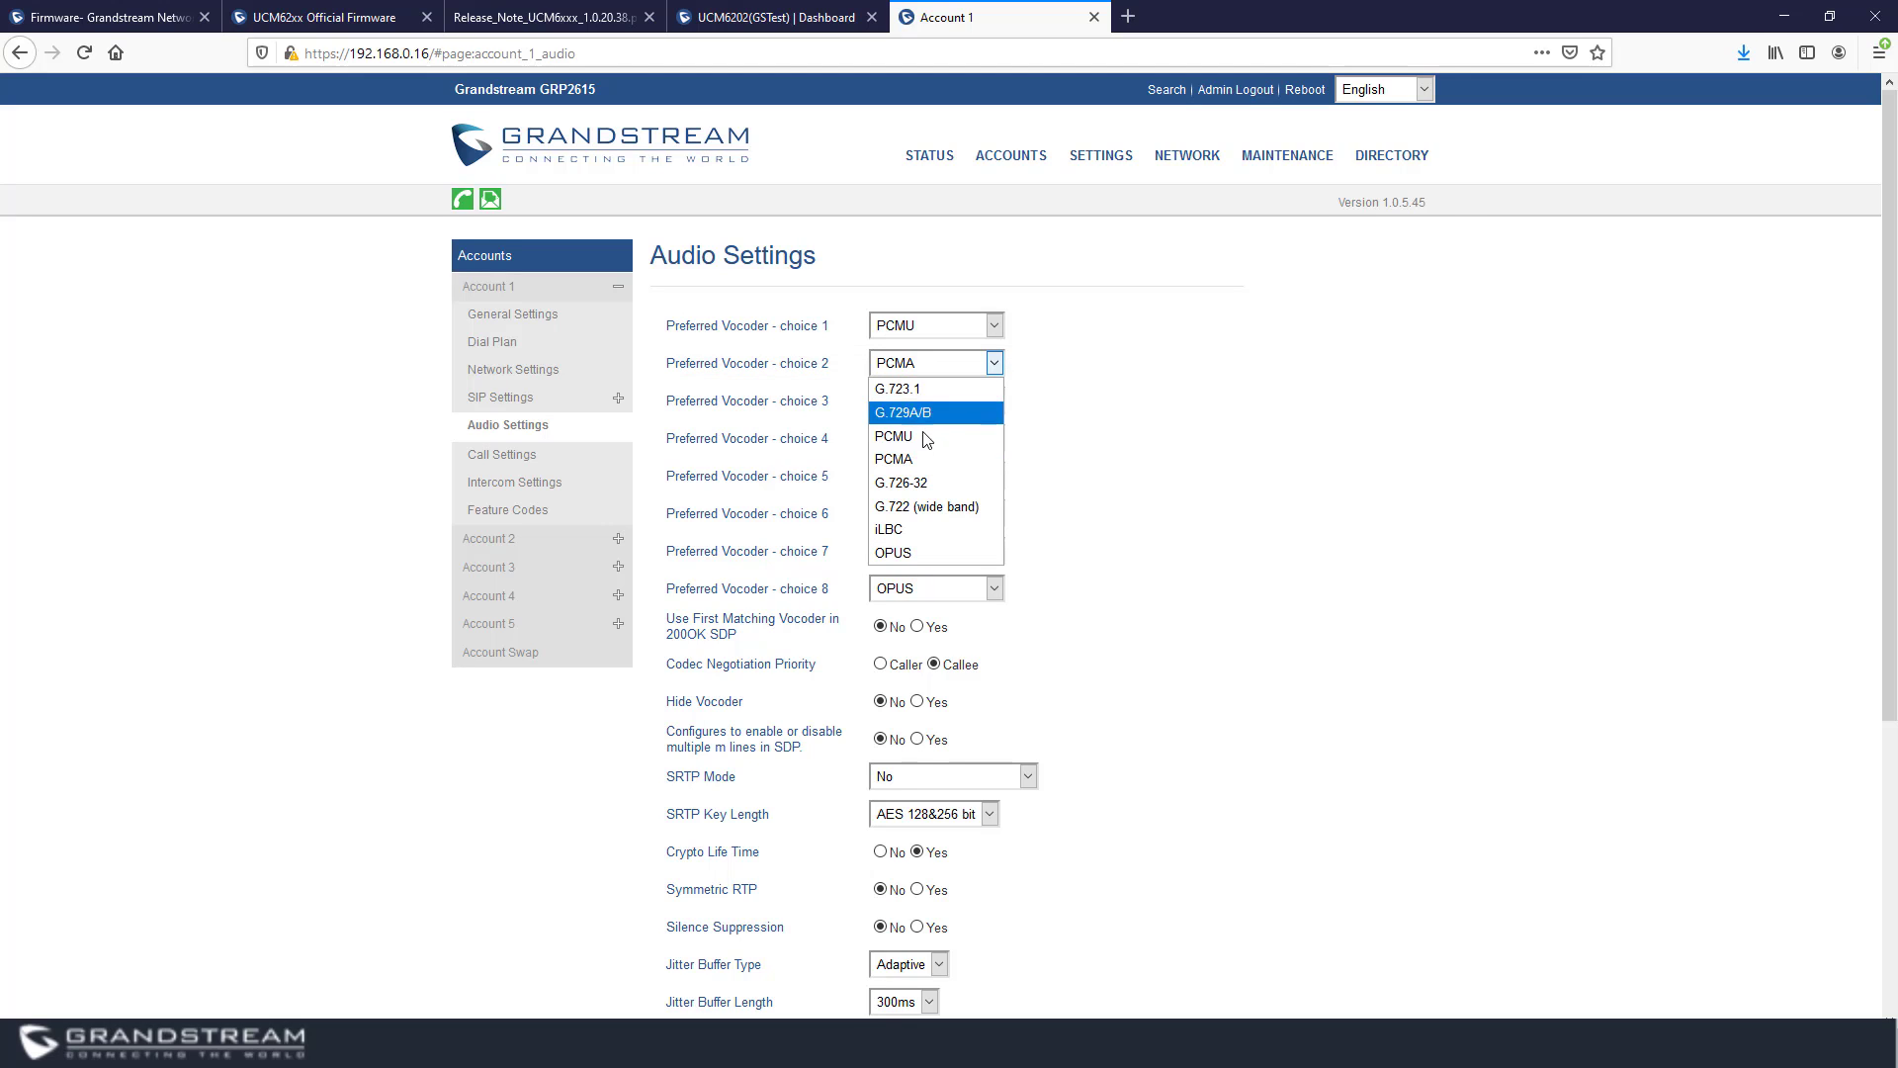
click(926, 437)
click(935, 402)
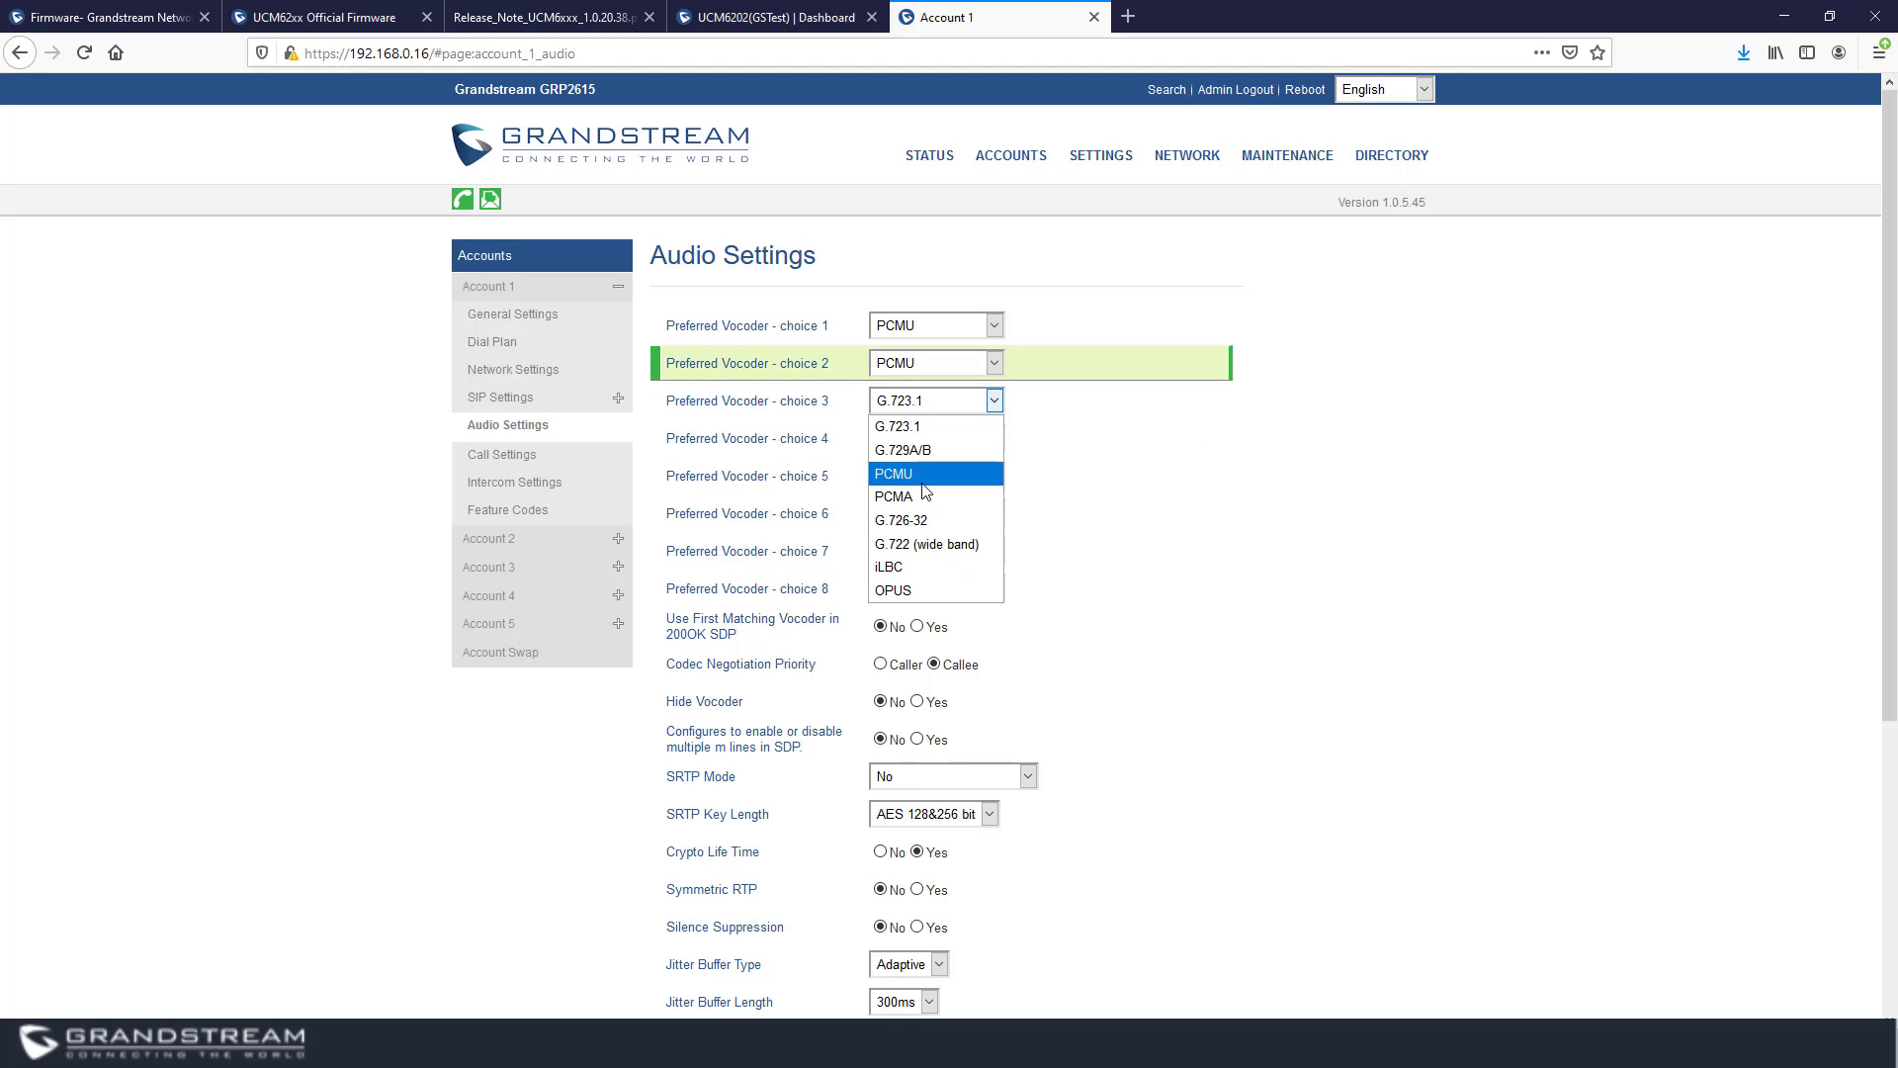
click(923, 477)
click(934, 438)
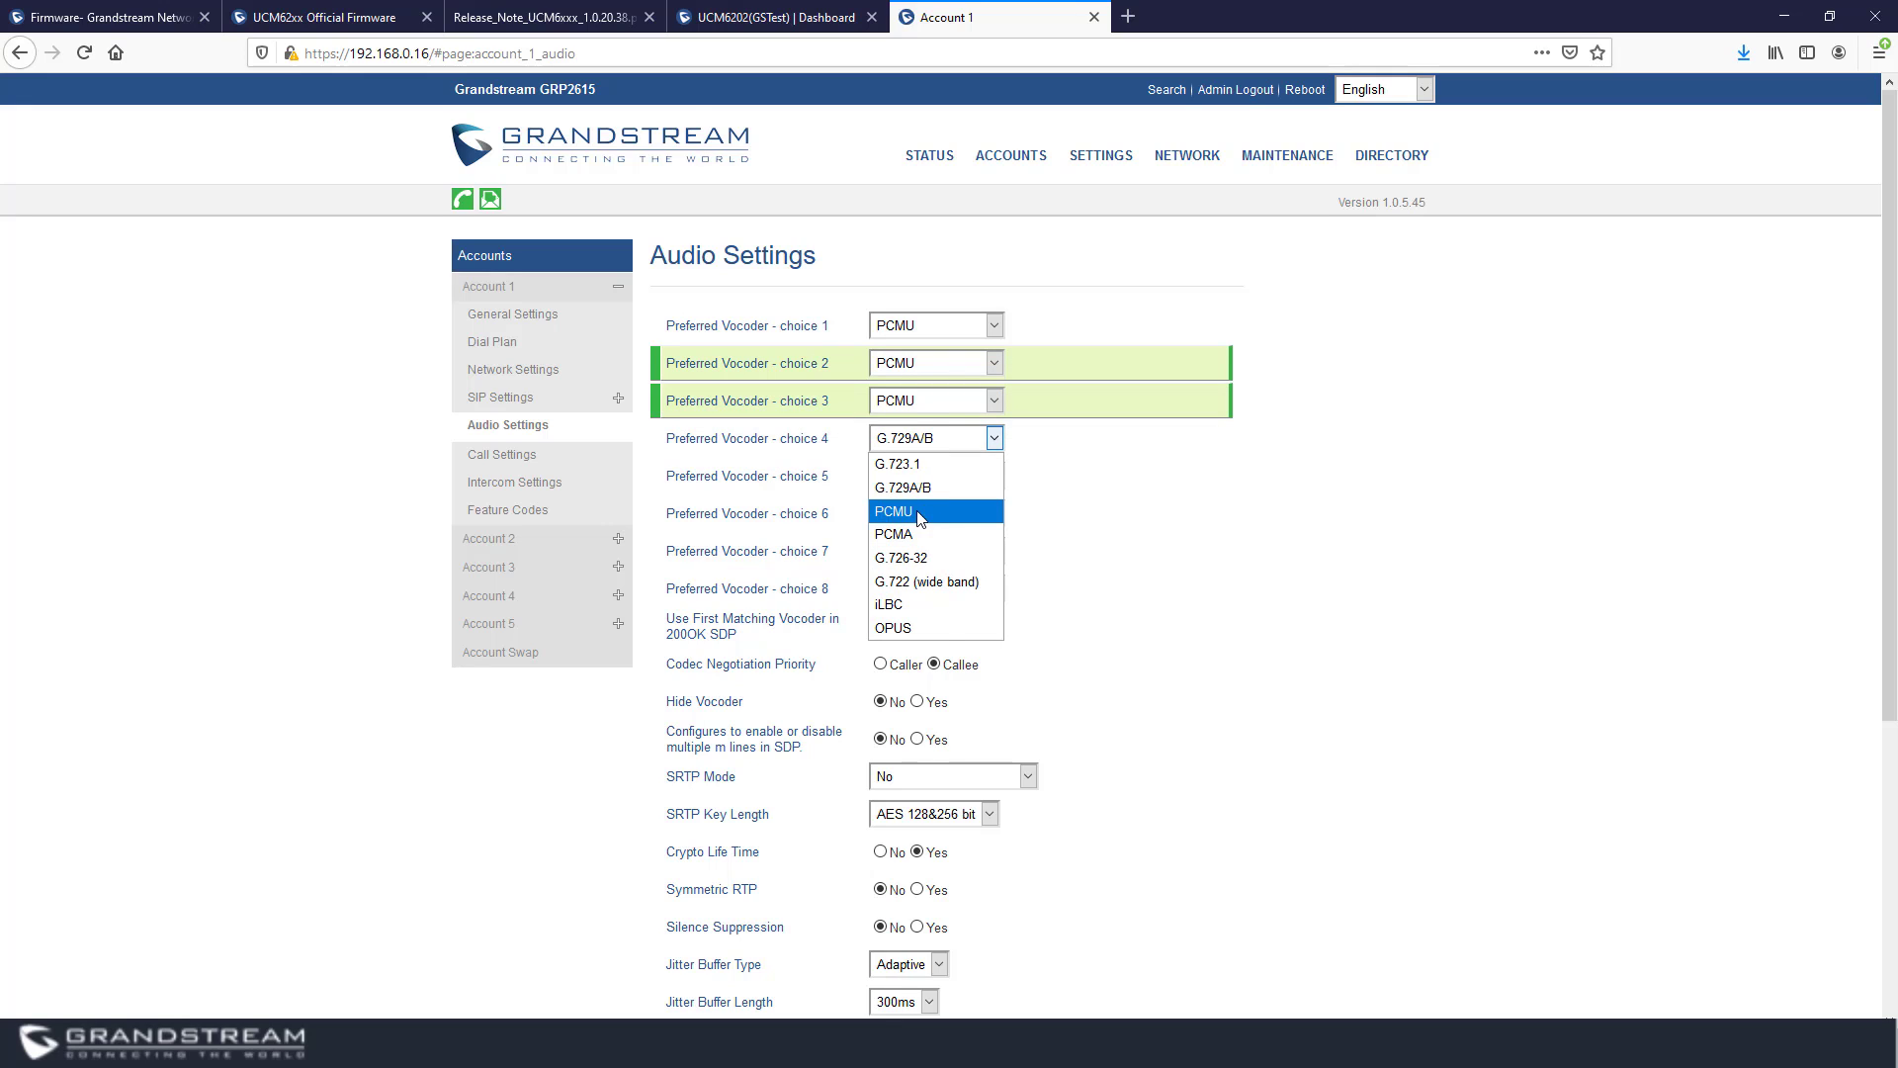
click(920, 511)
click(934, 476)
click(930, 550)
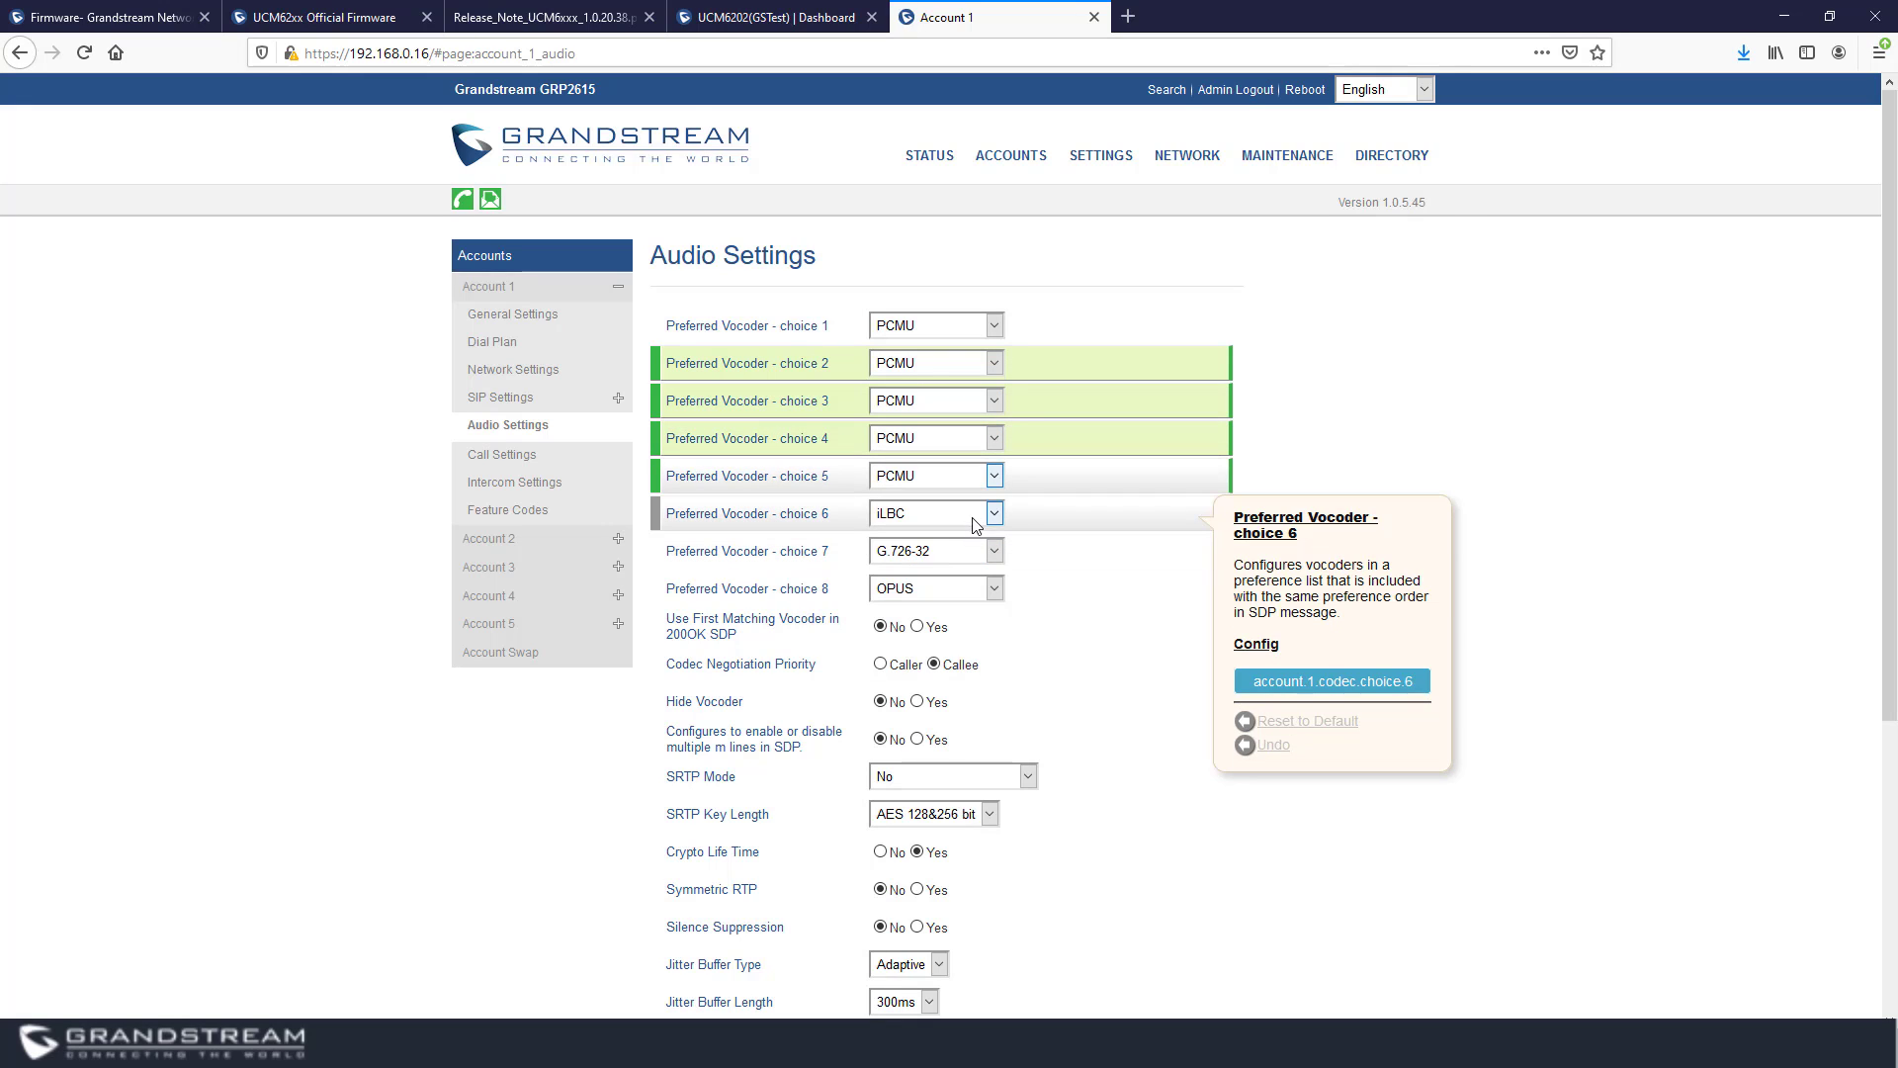
Set Preferred Vocoder choices 6 through 8 to PCMU and save and apply
click(940, 513)
click(921, 586)
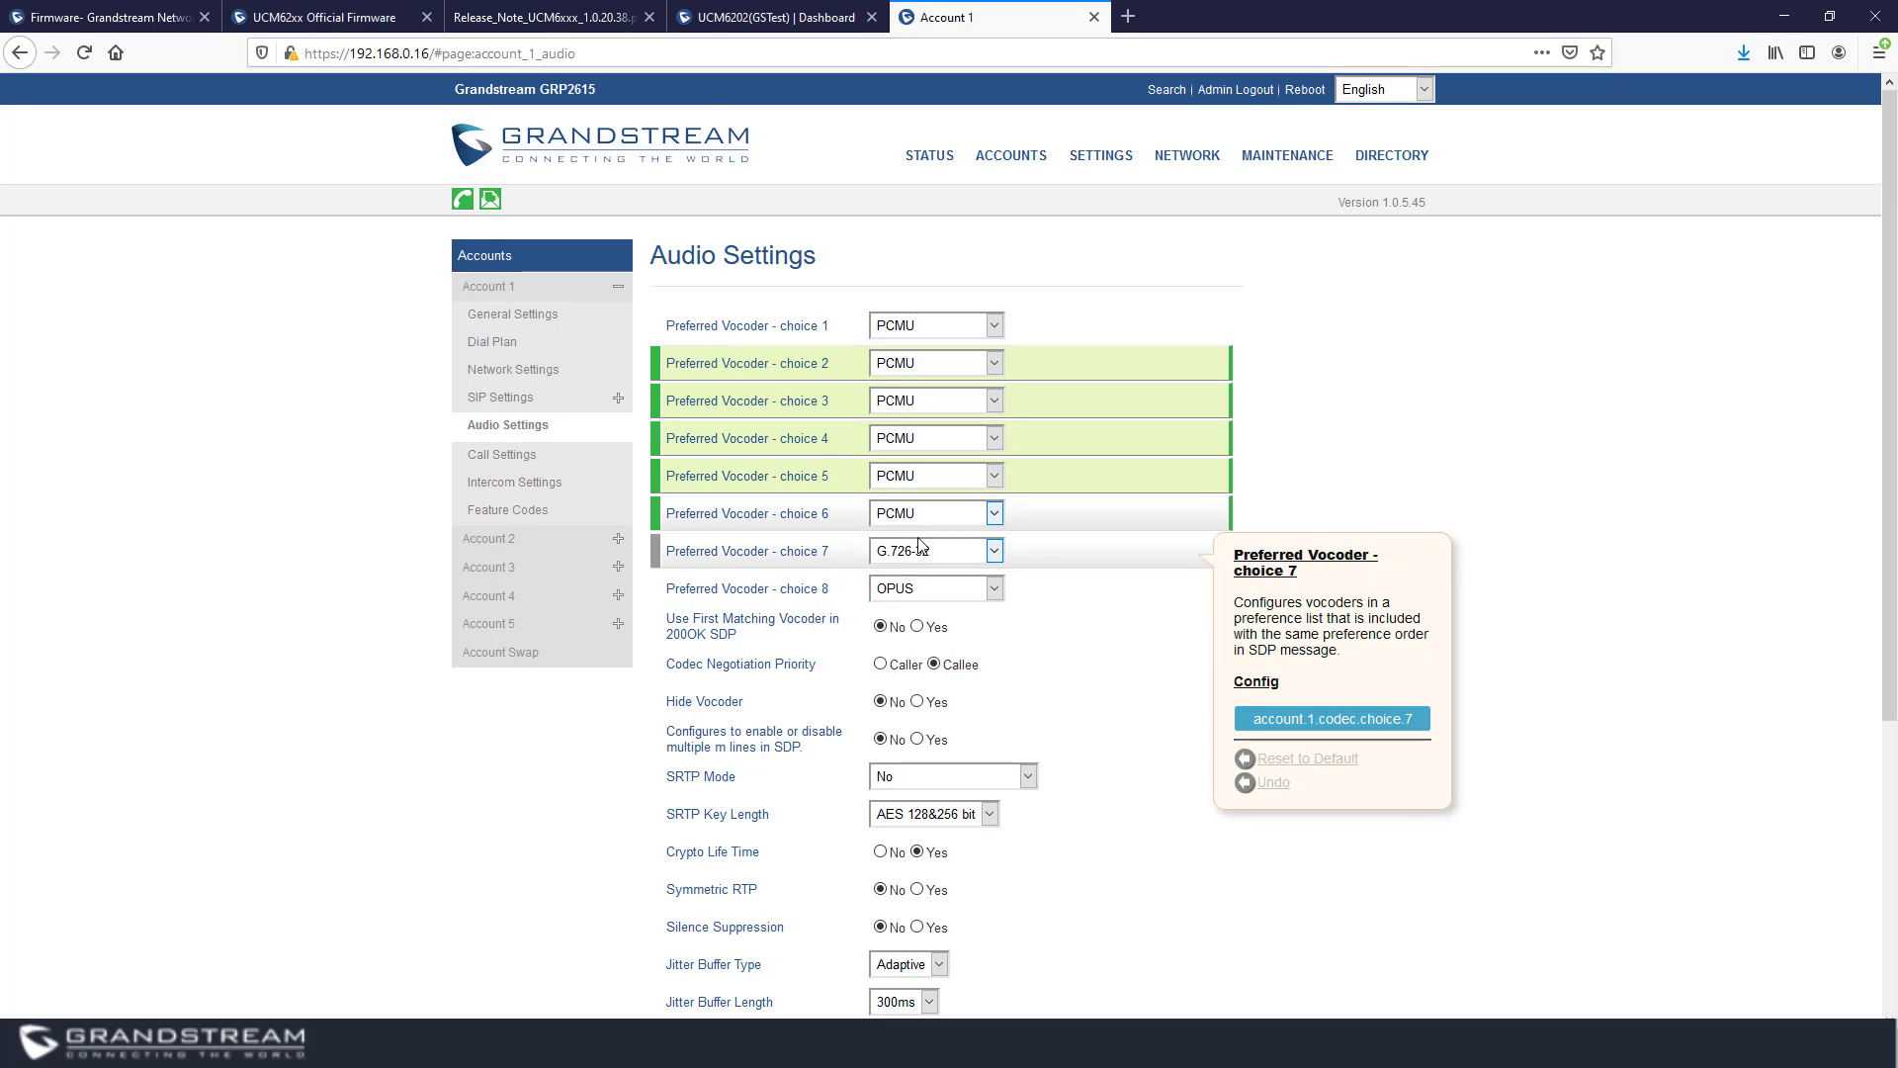
click(919, 546)
click(924, 623)
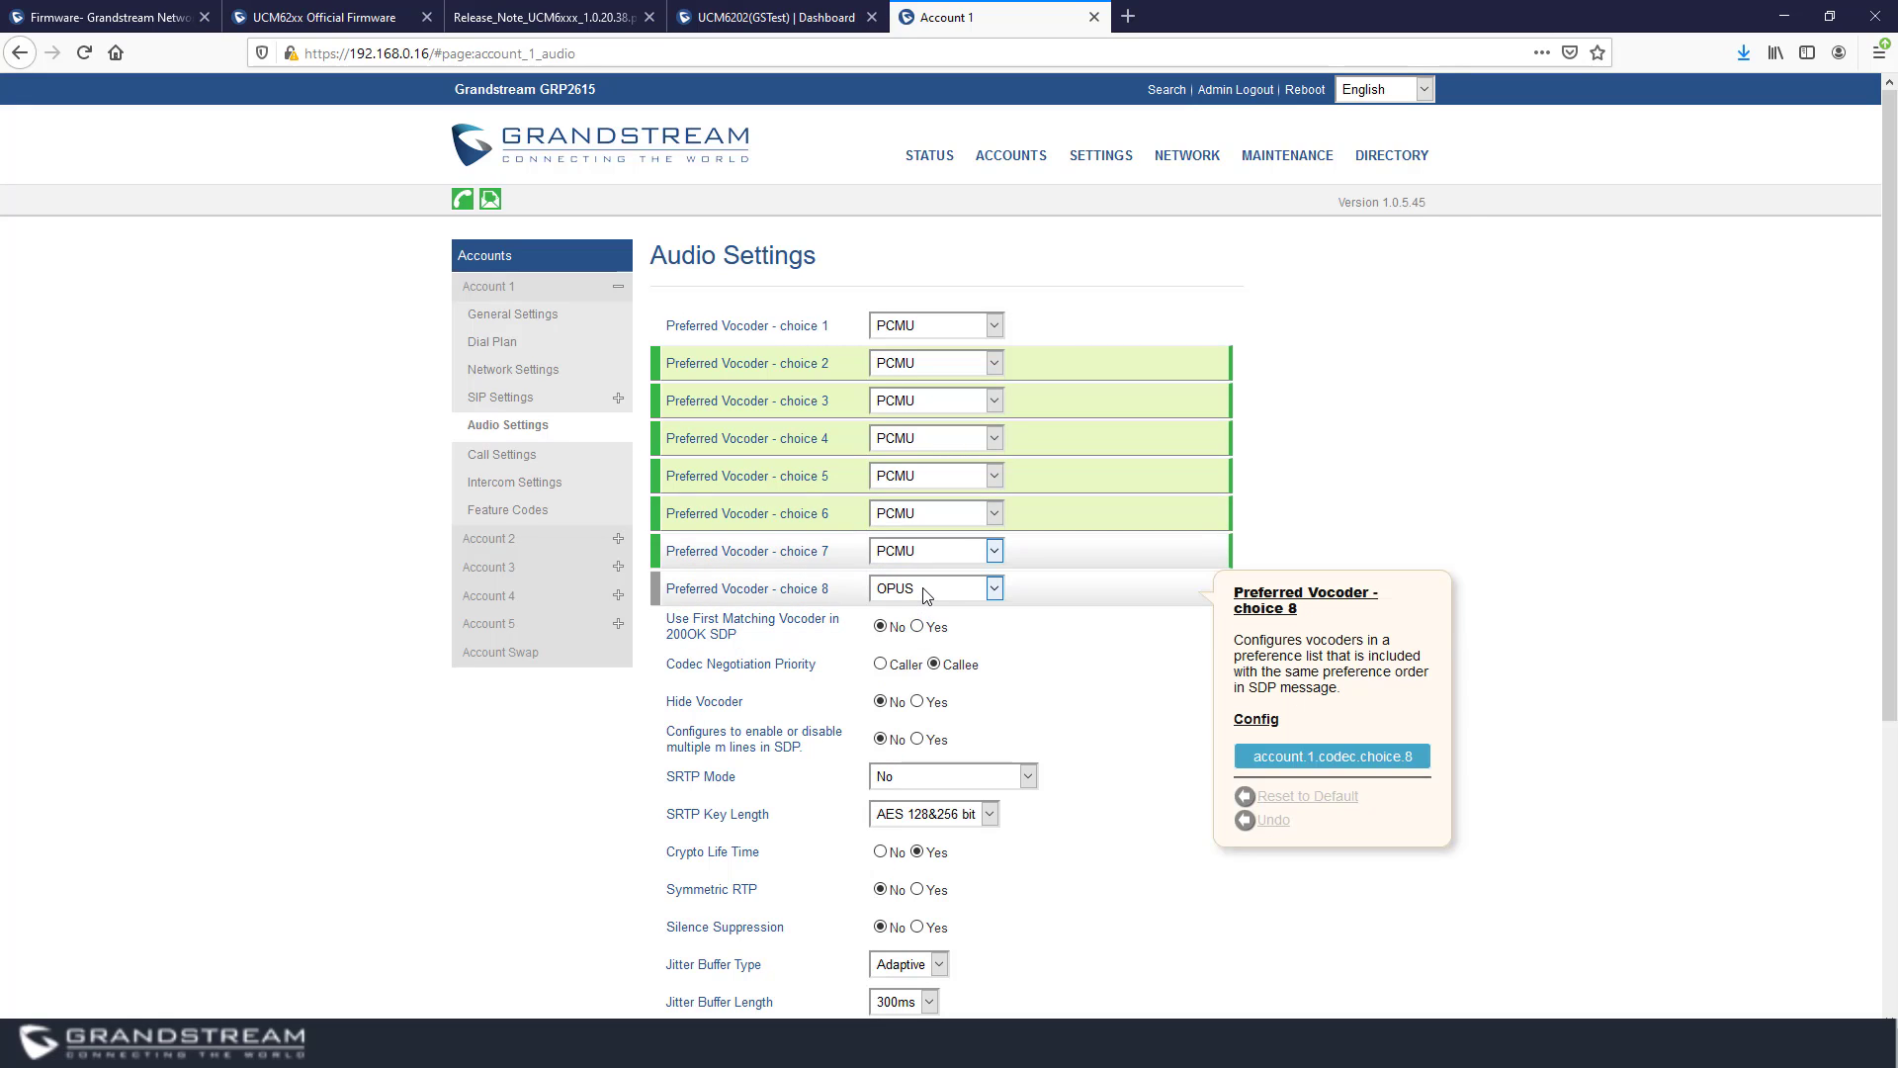
click(927, 590)
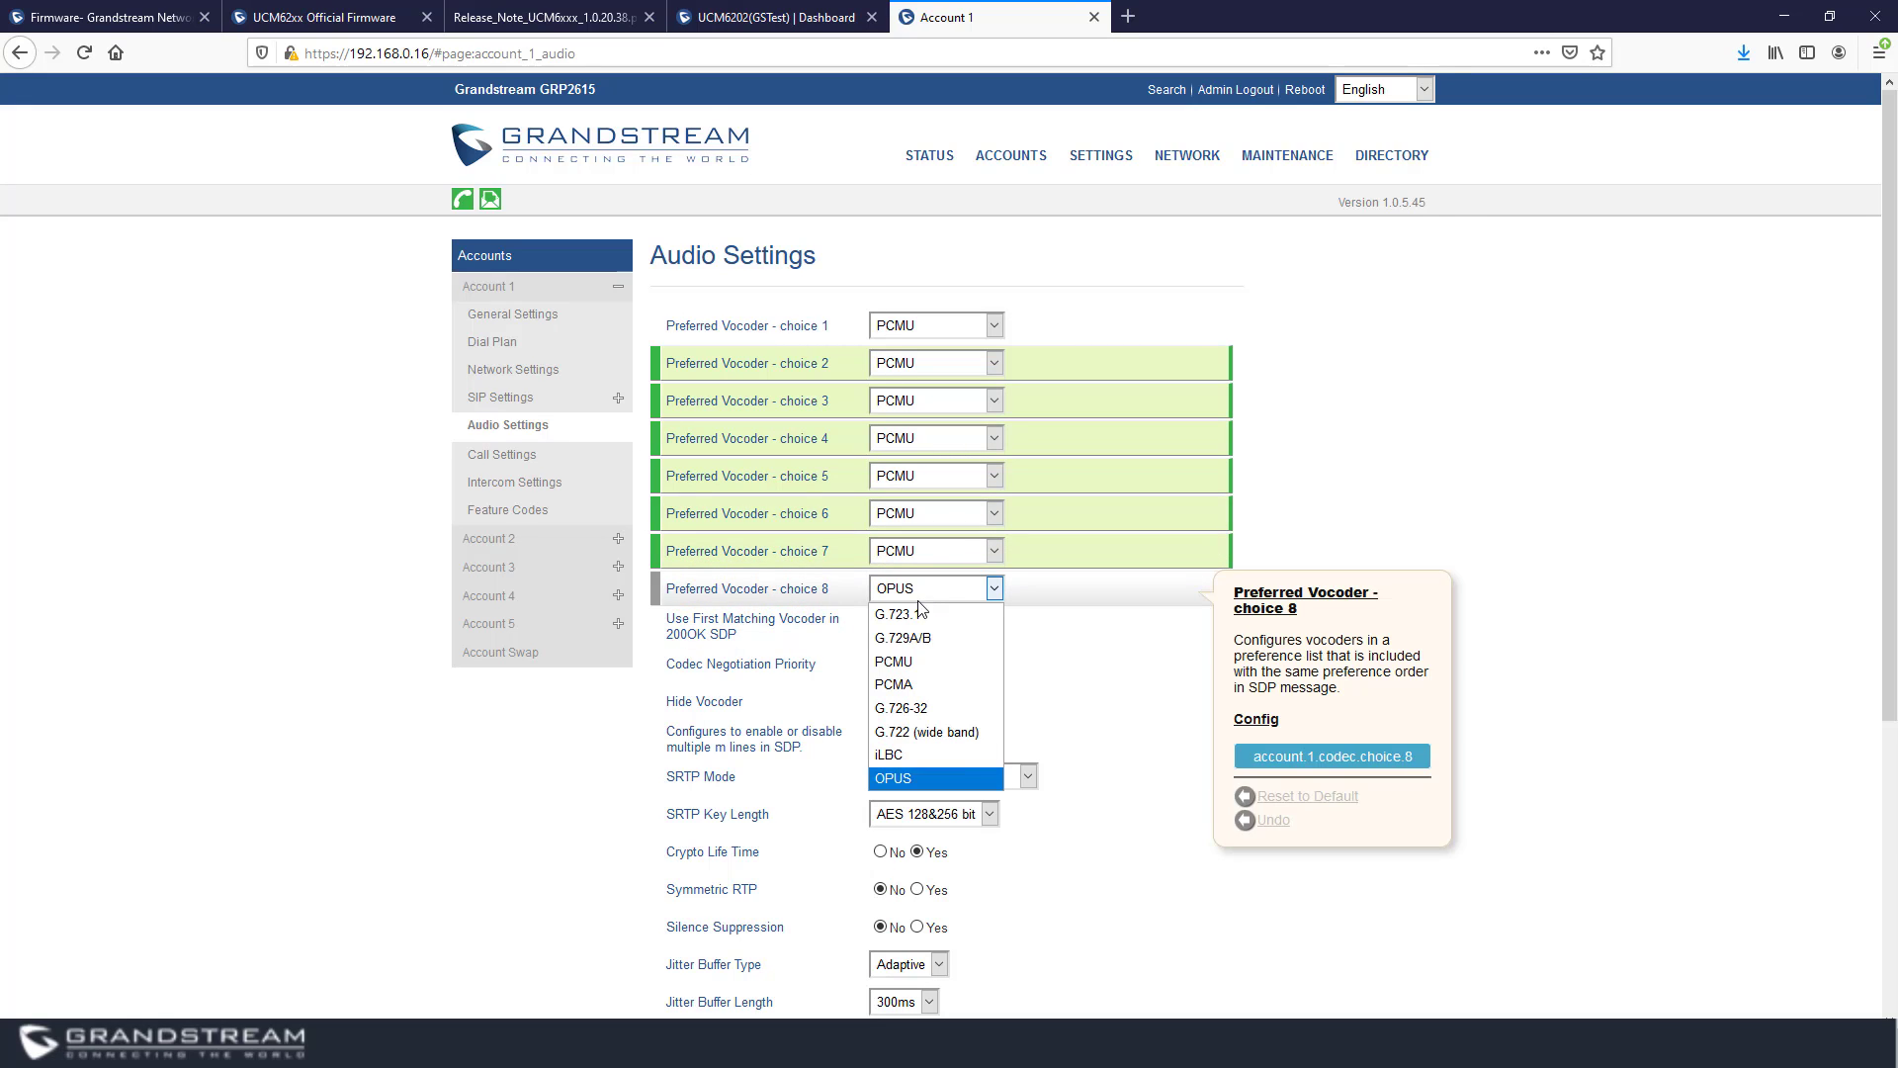
click(916, 662)
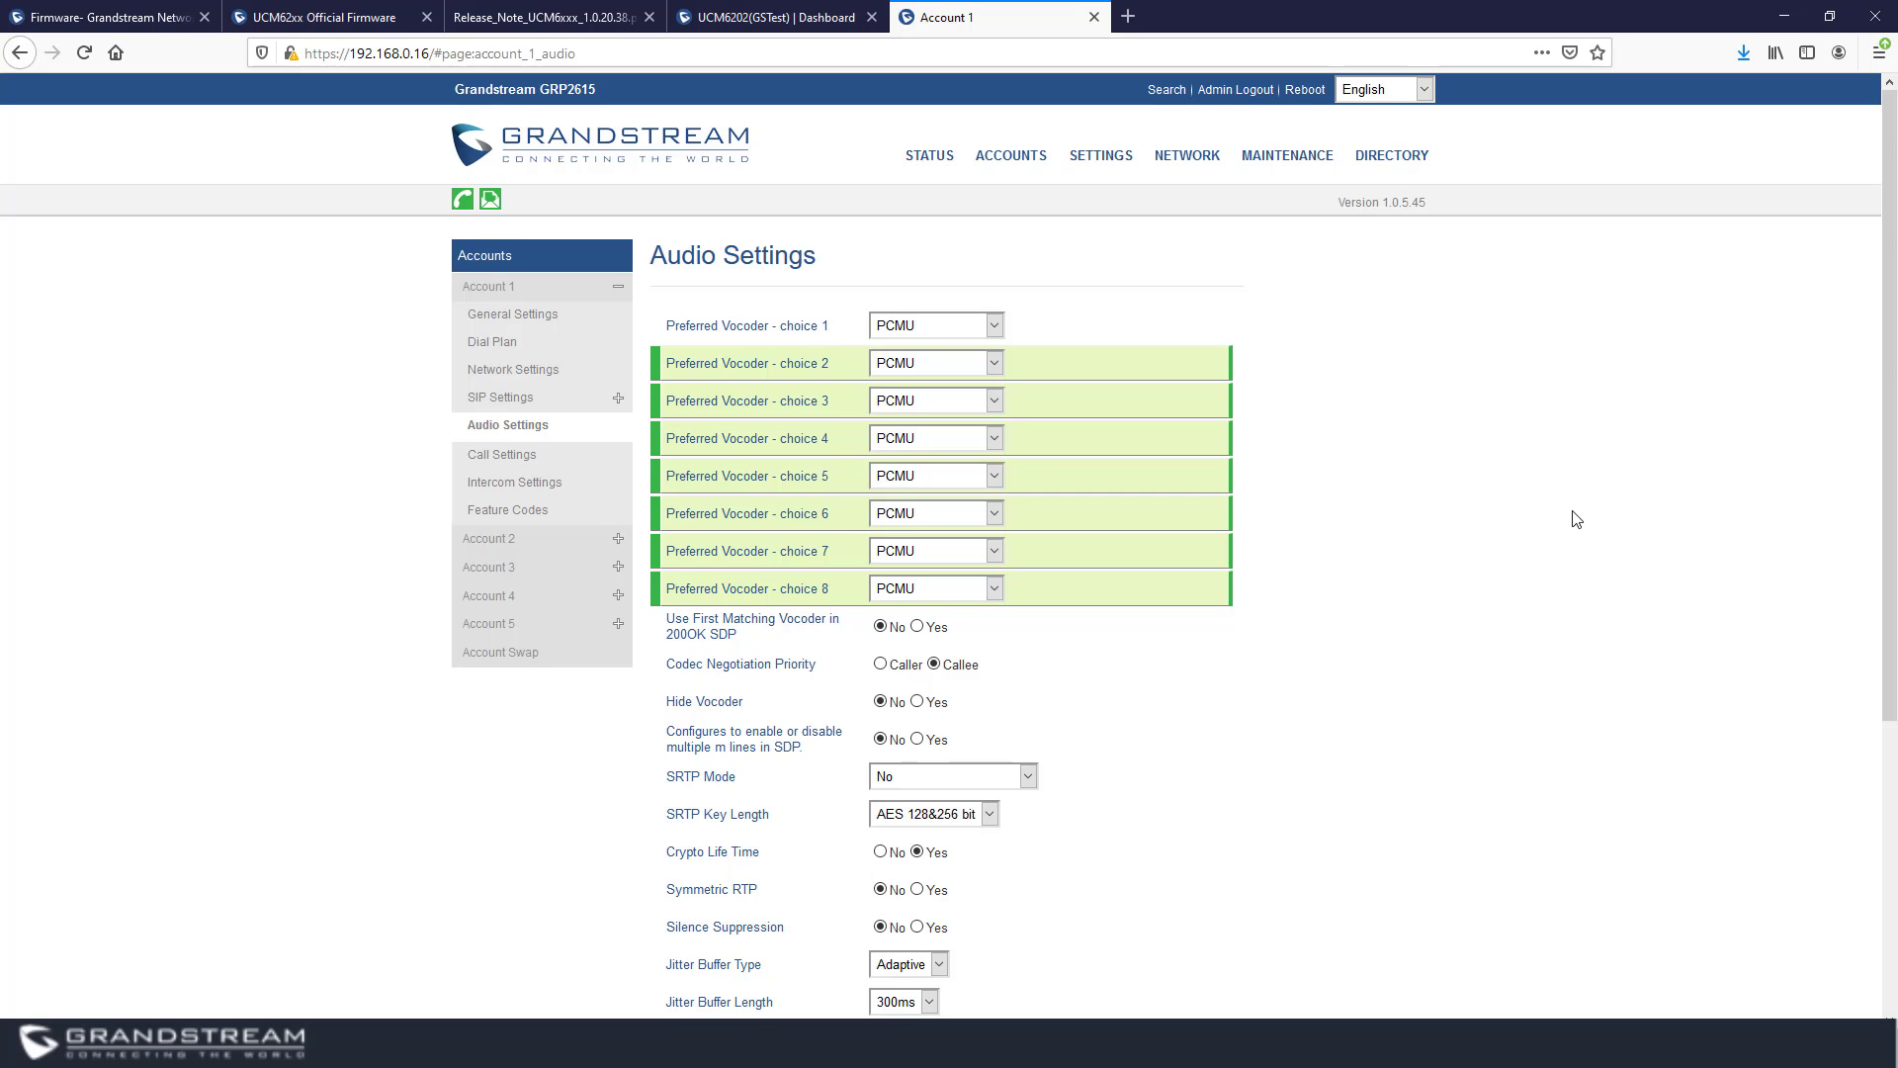
scroll(1576, 519, down, 5)
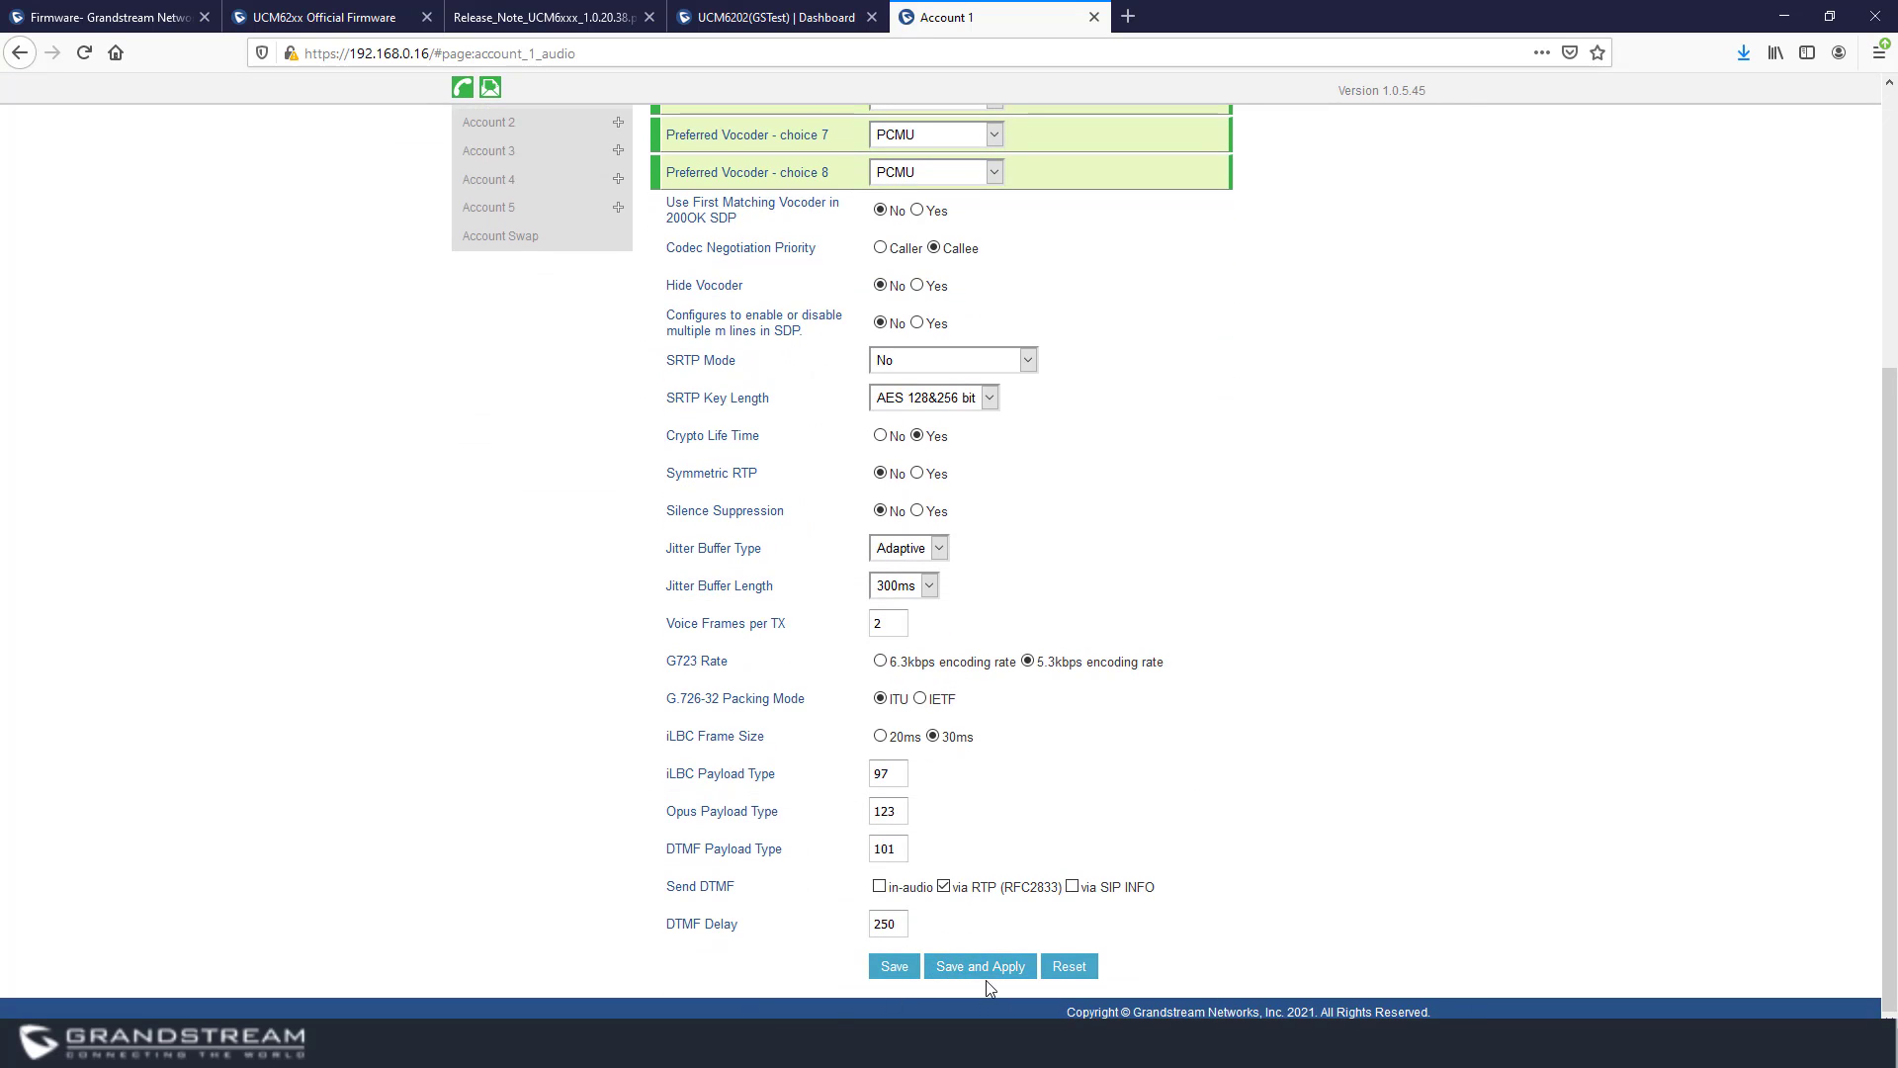
click(981, 967)
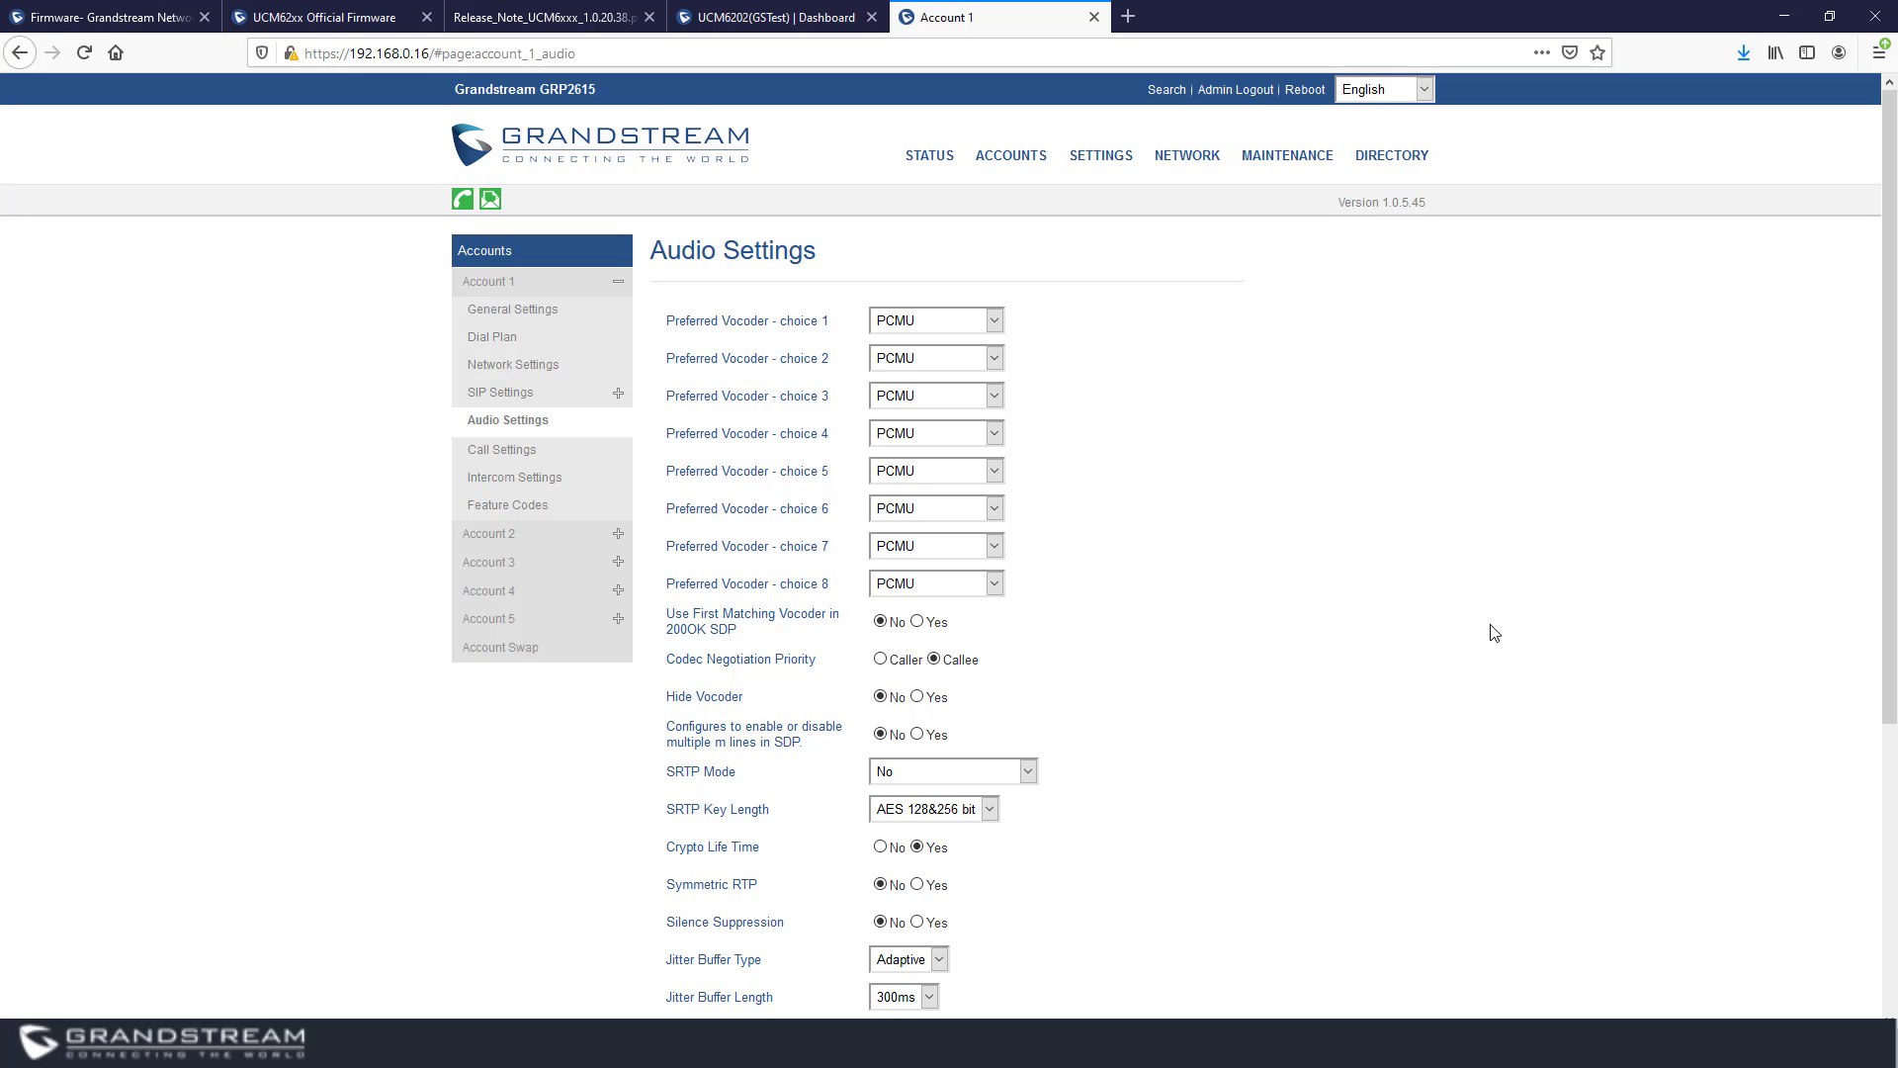
mouse_move(1173, 336)
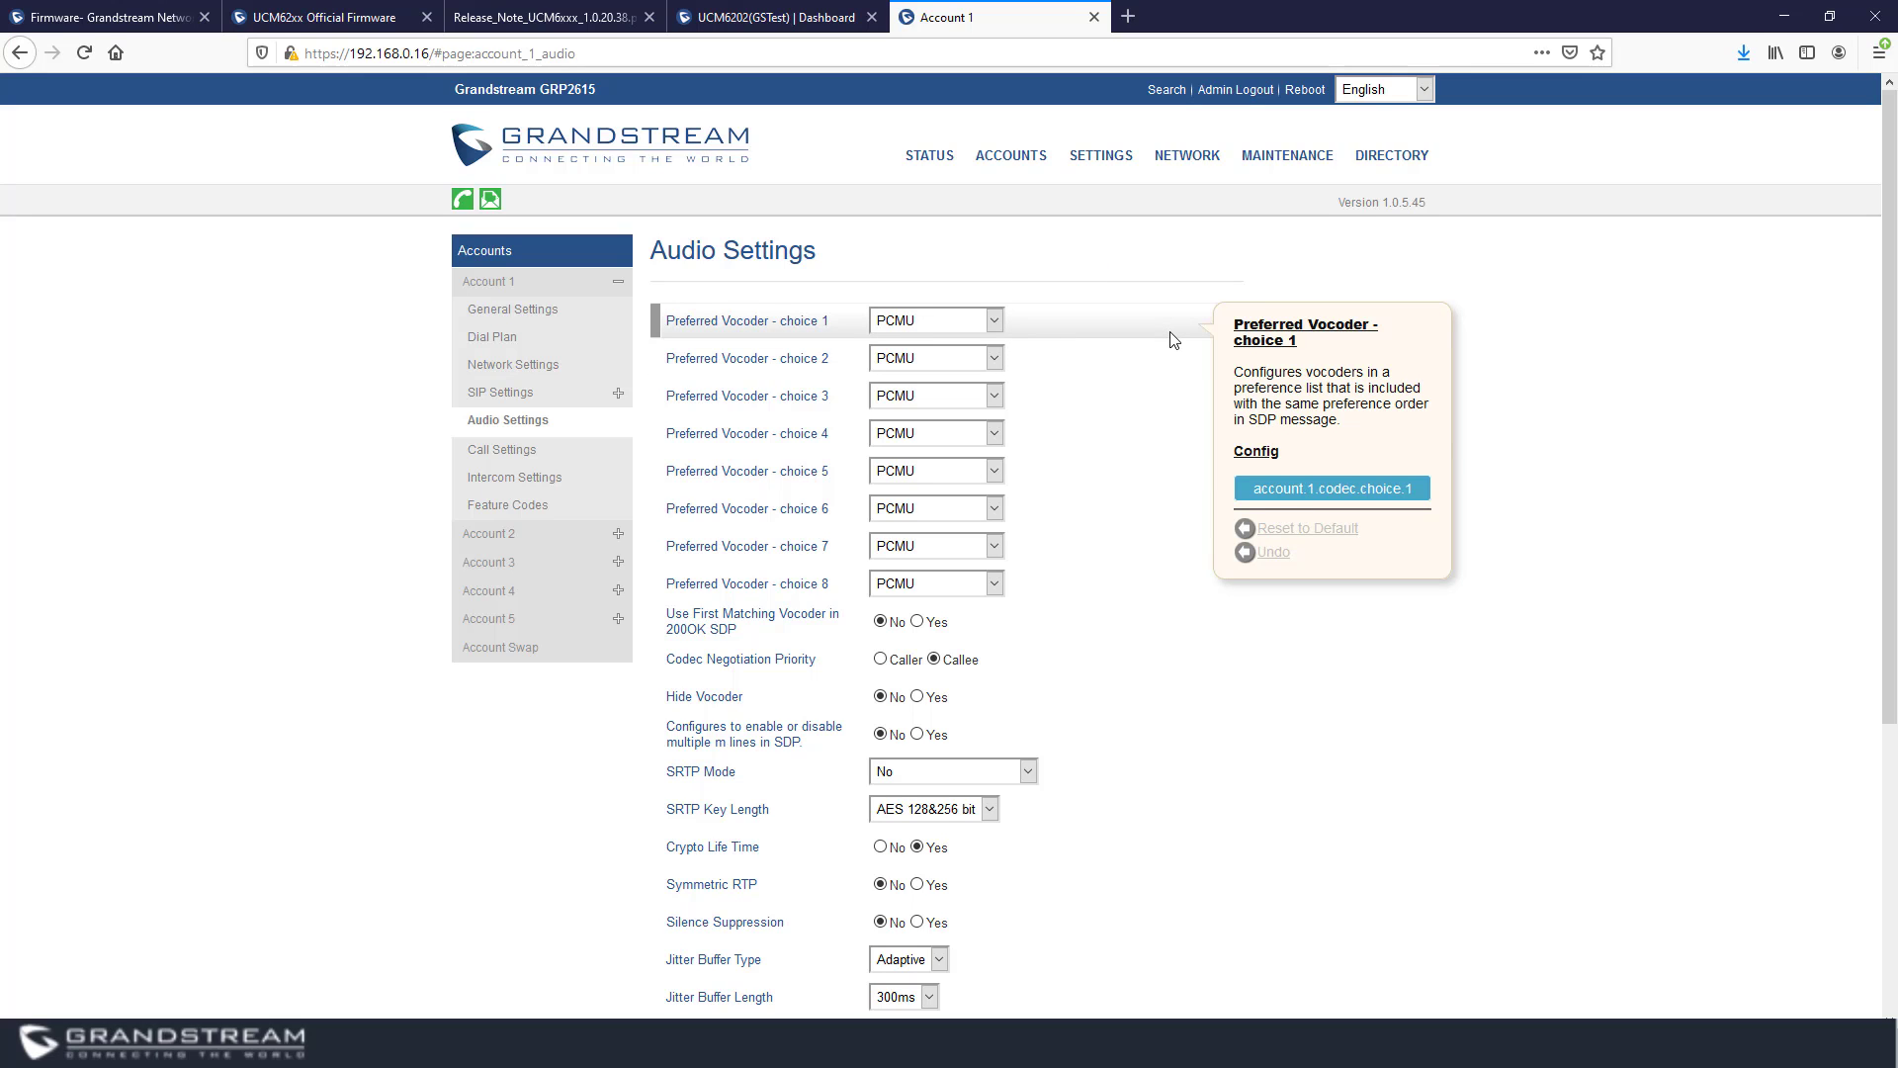
On the UCM6202, view the Extensions list, then open PBX Settings > SIP Settings on the NAT tab
click(803, 18)
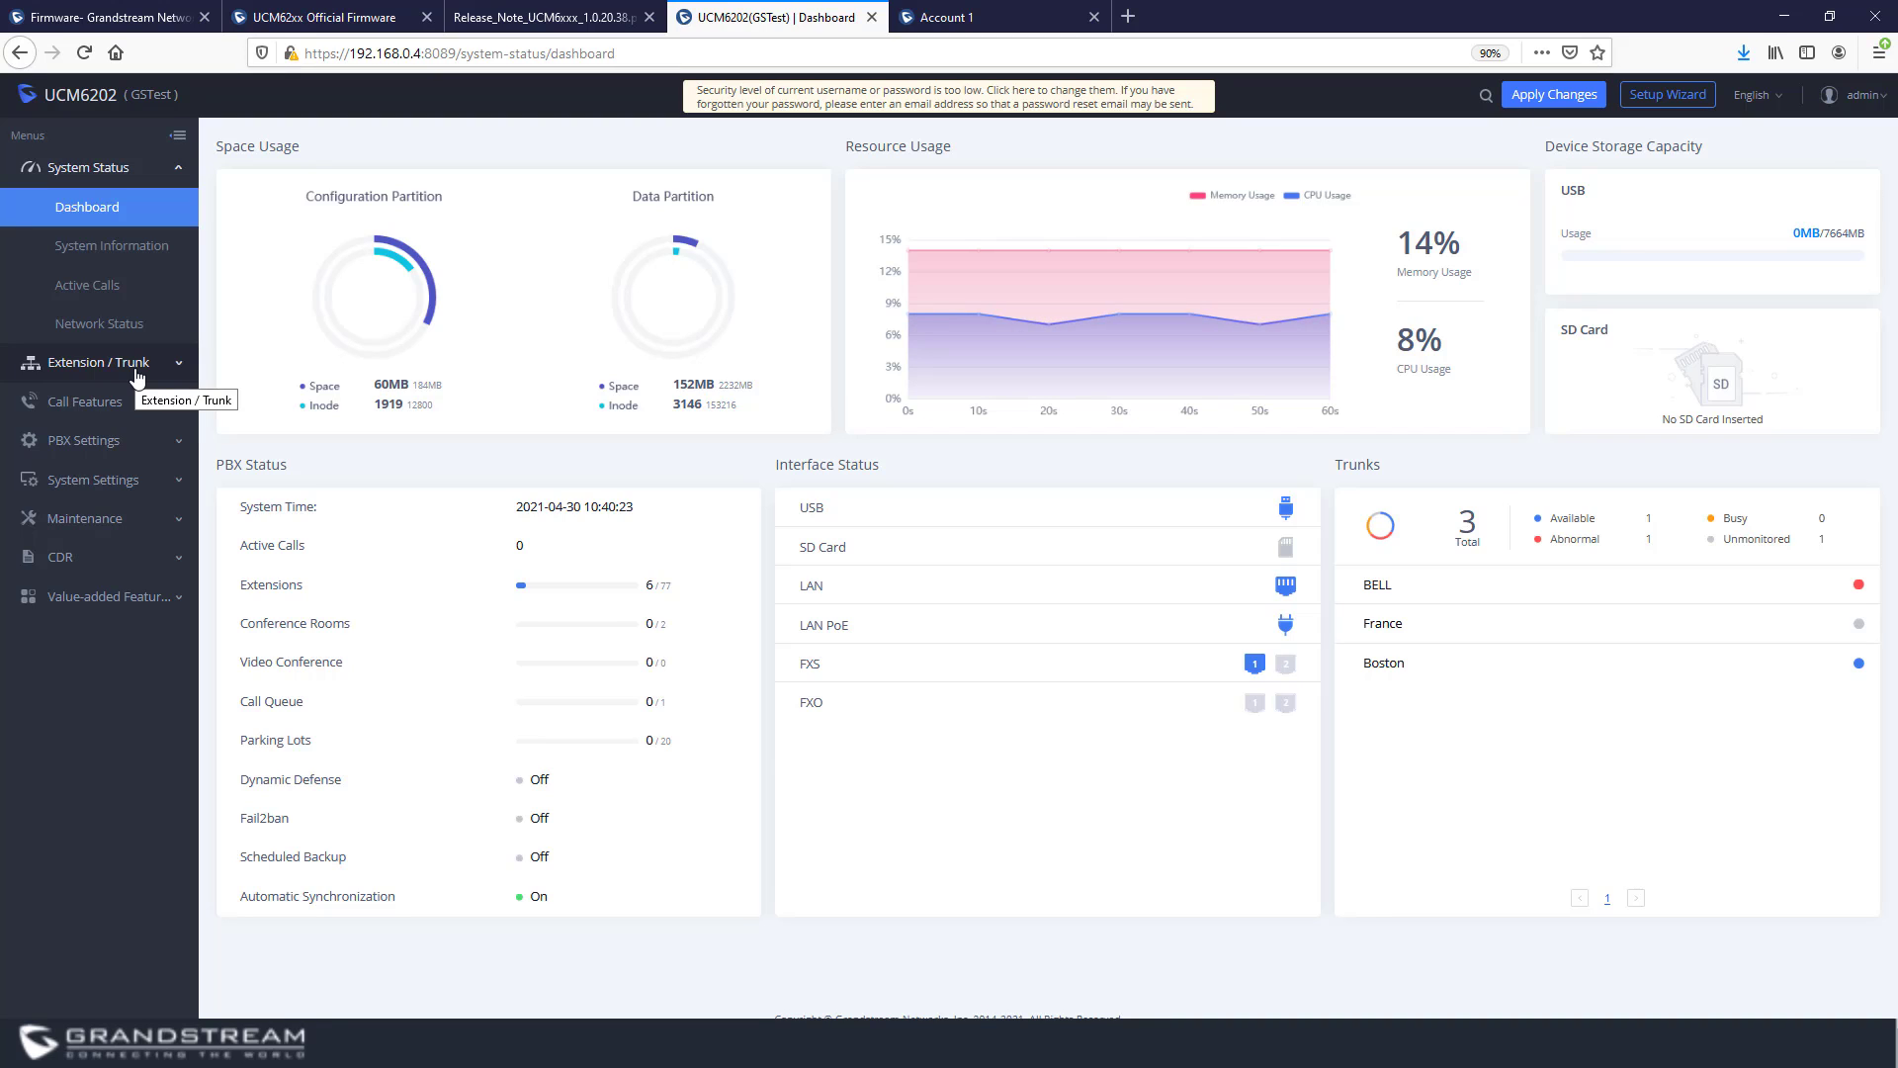
click(136, 372)
click(89, 246)
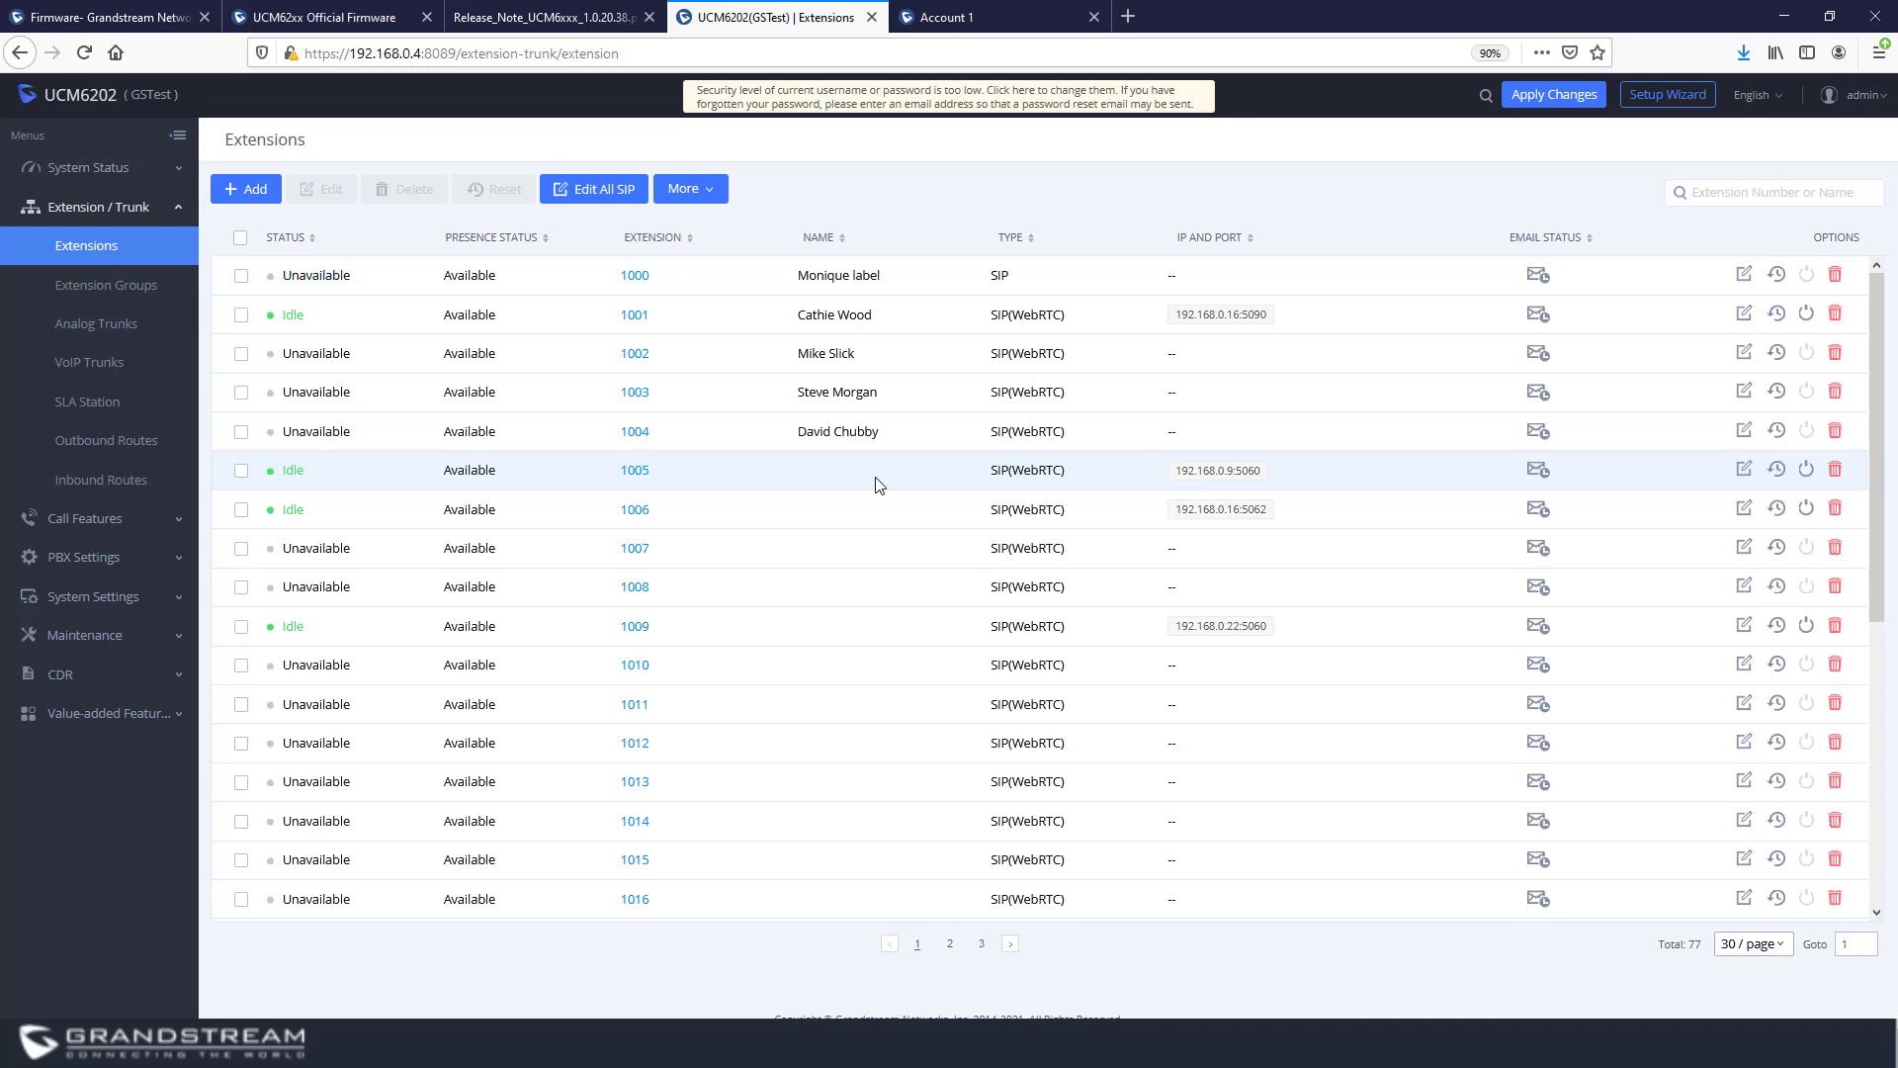
click(84, 561)
click(91, 368)
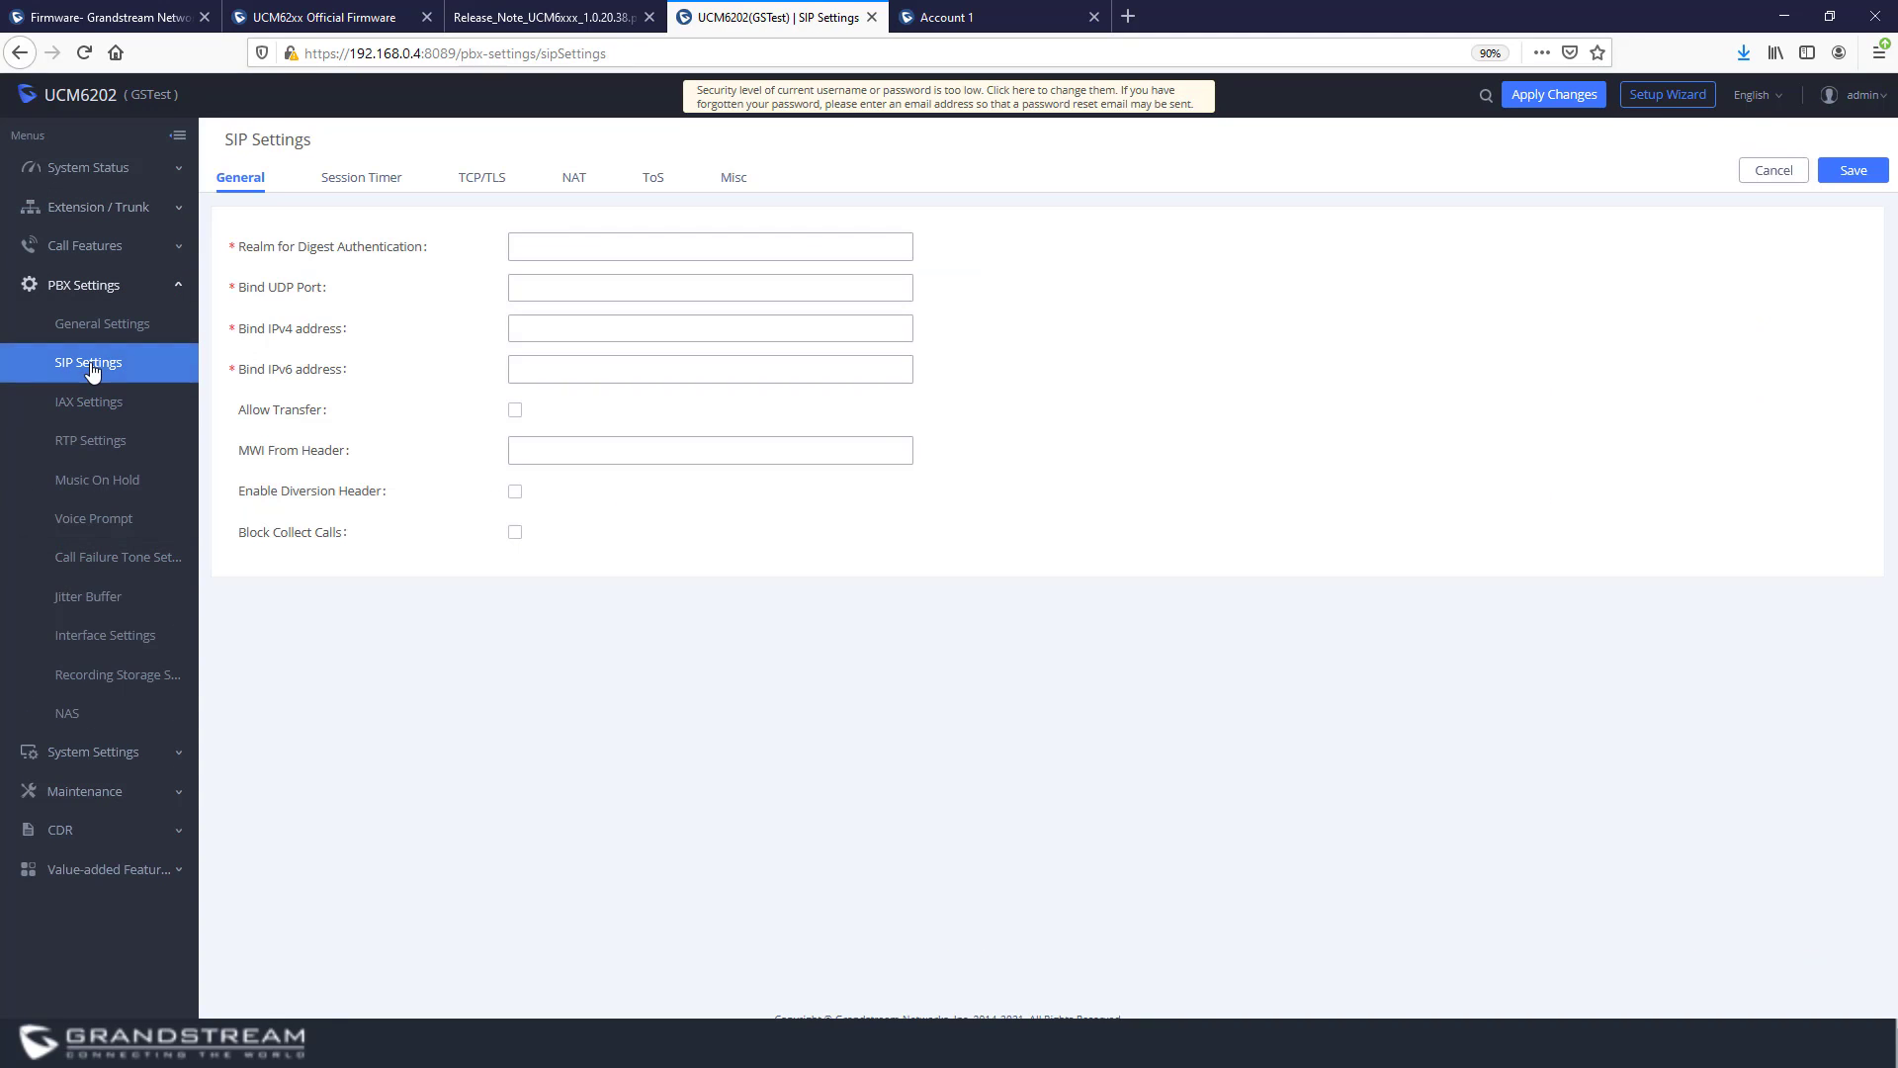
click(572, 180)
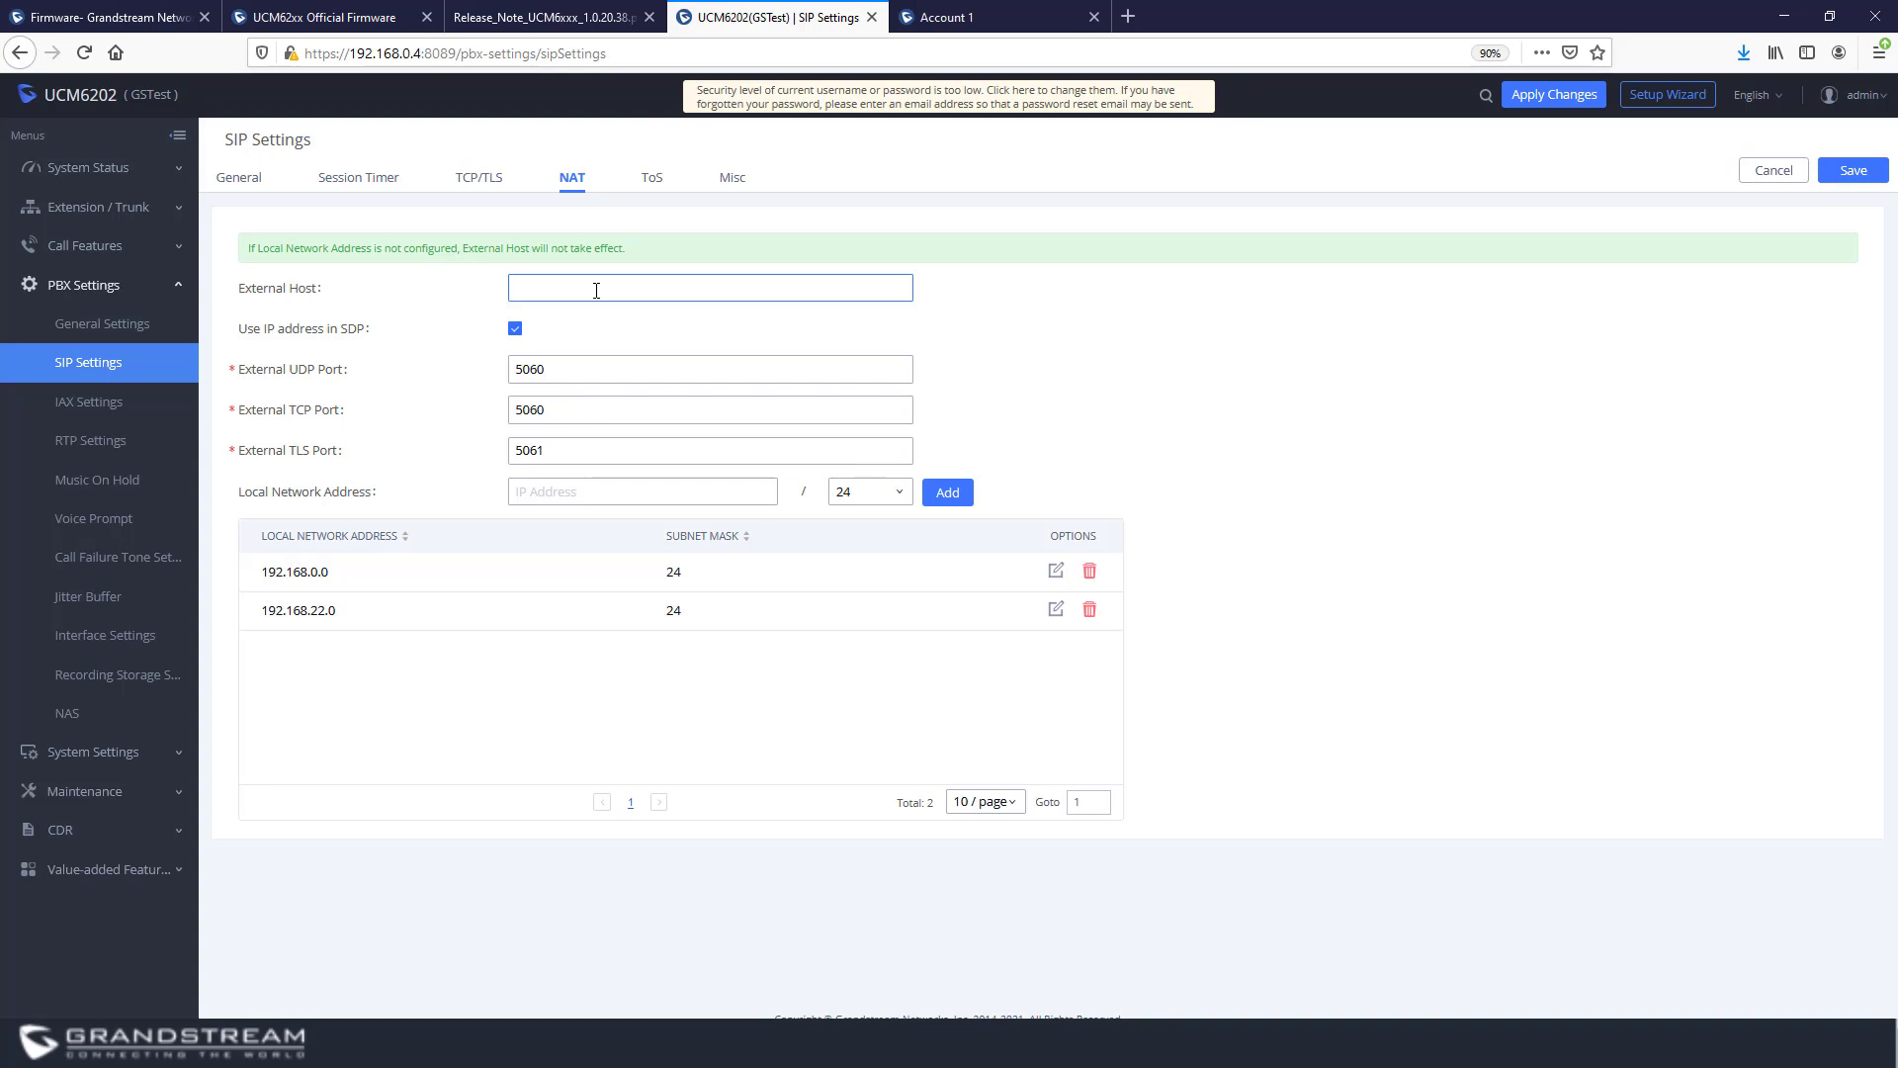
Enter External Host 12.12.12.12 and local network address 192.168.0.0/24, deleting the last character
text(12.12.12.12)
click(574, 492)
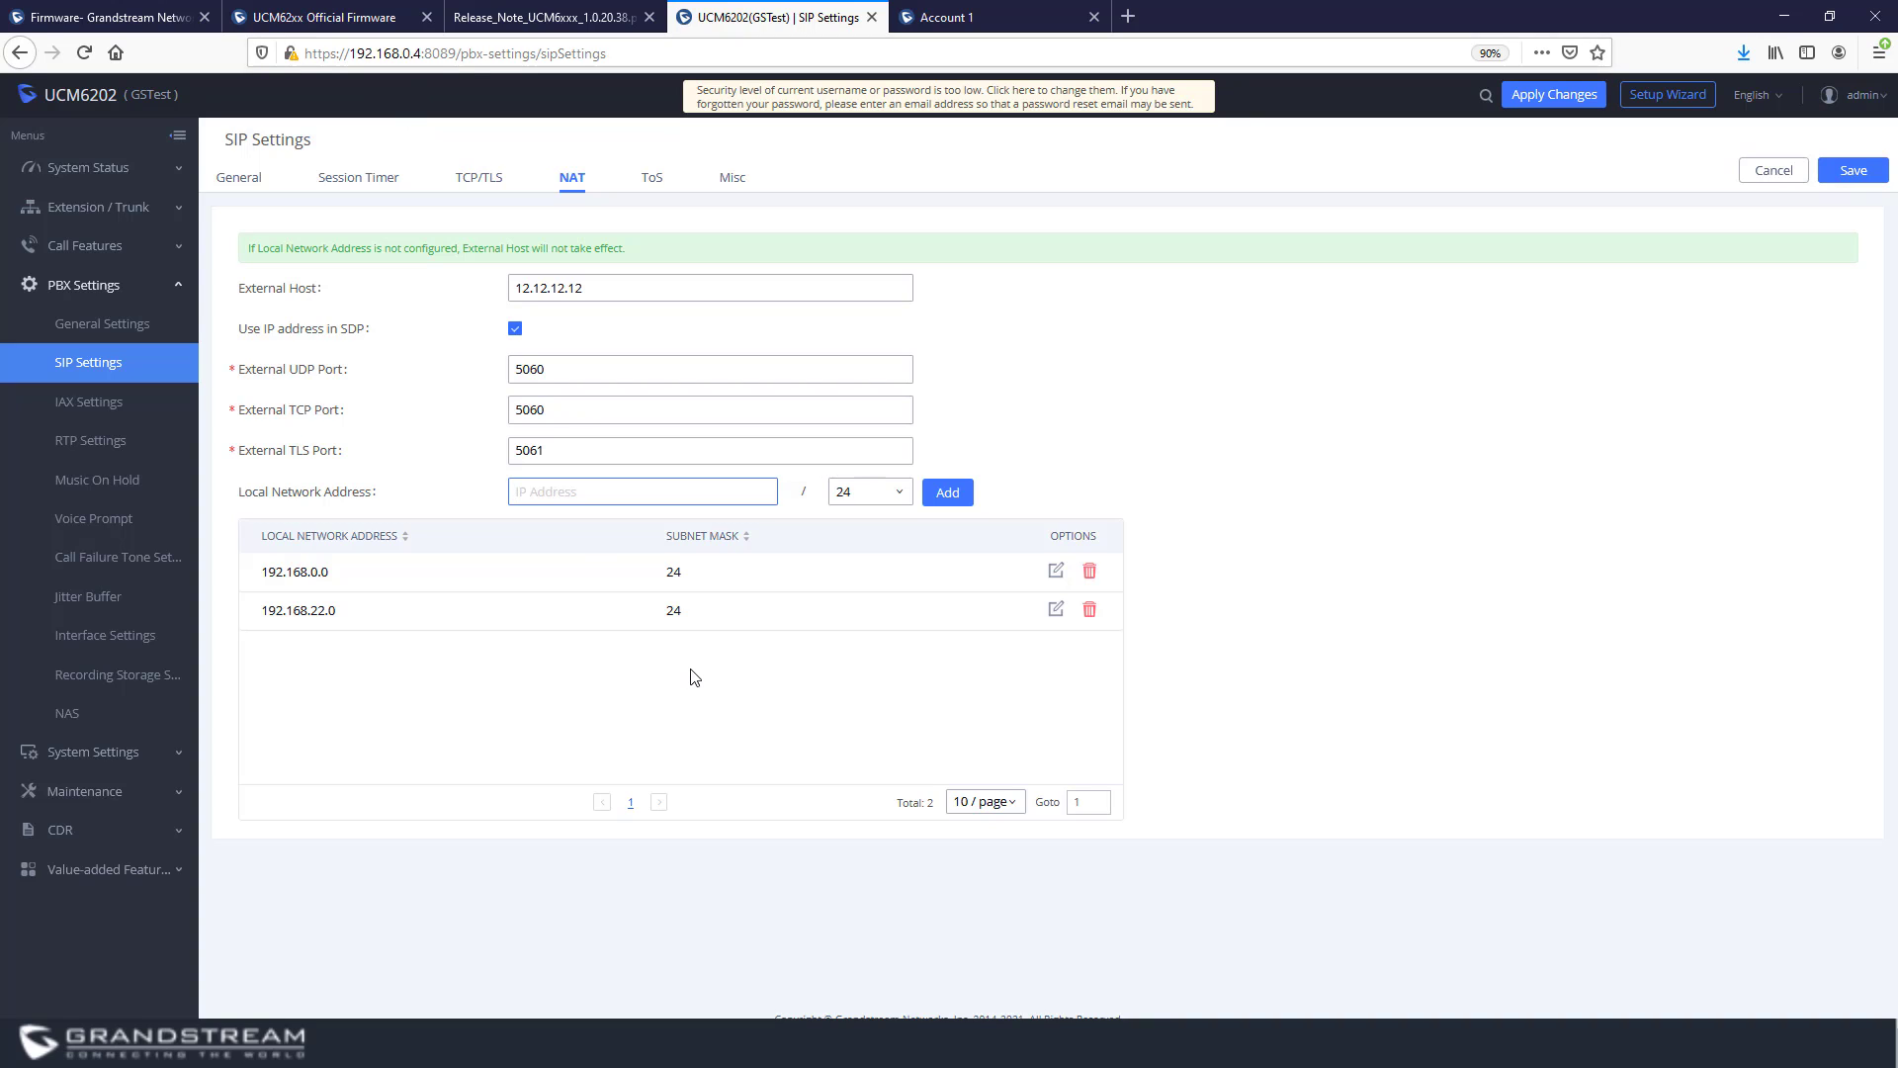
text(192.1)
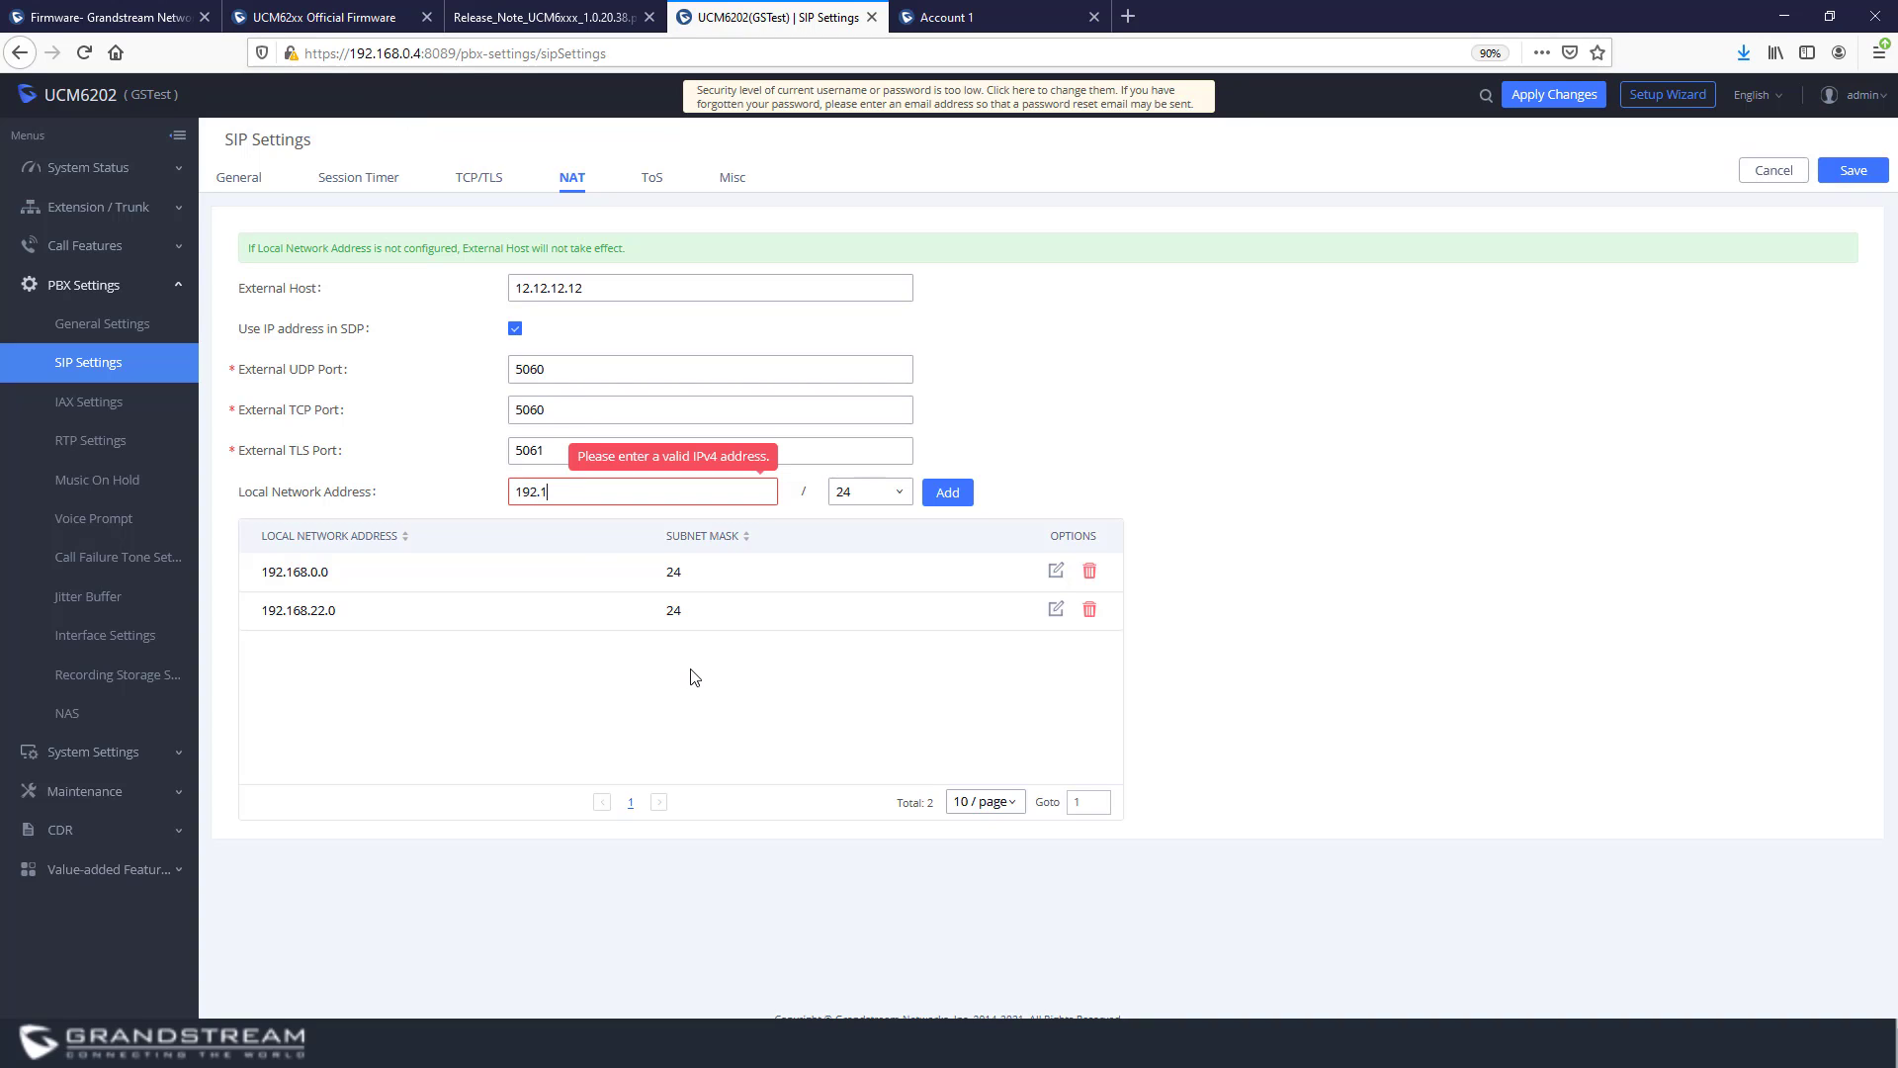
text(68.0.0/24)
key(BackSpace)
key(BackSpace)
key(BackSpace)
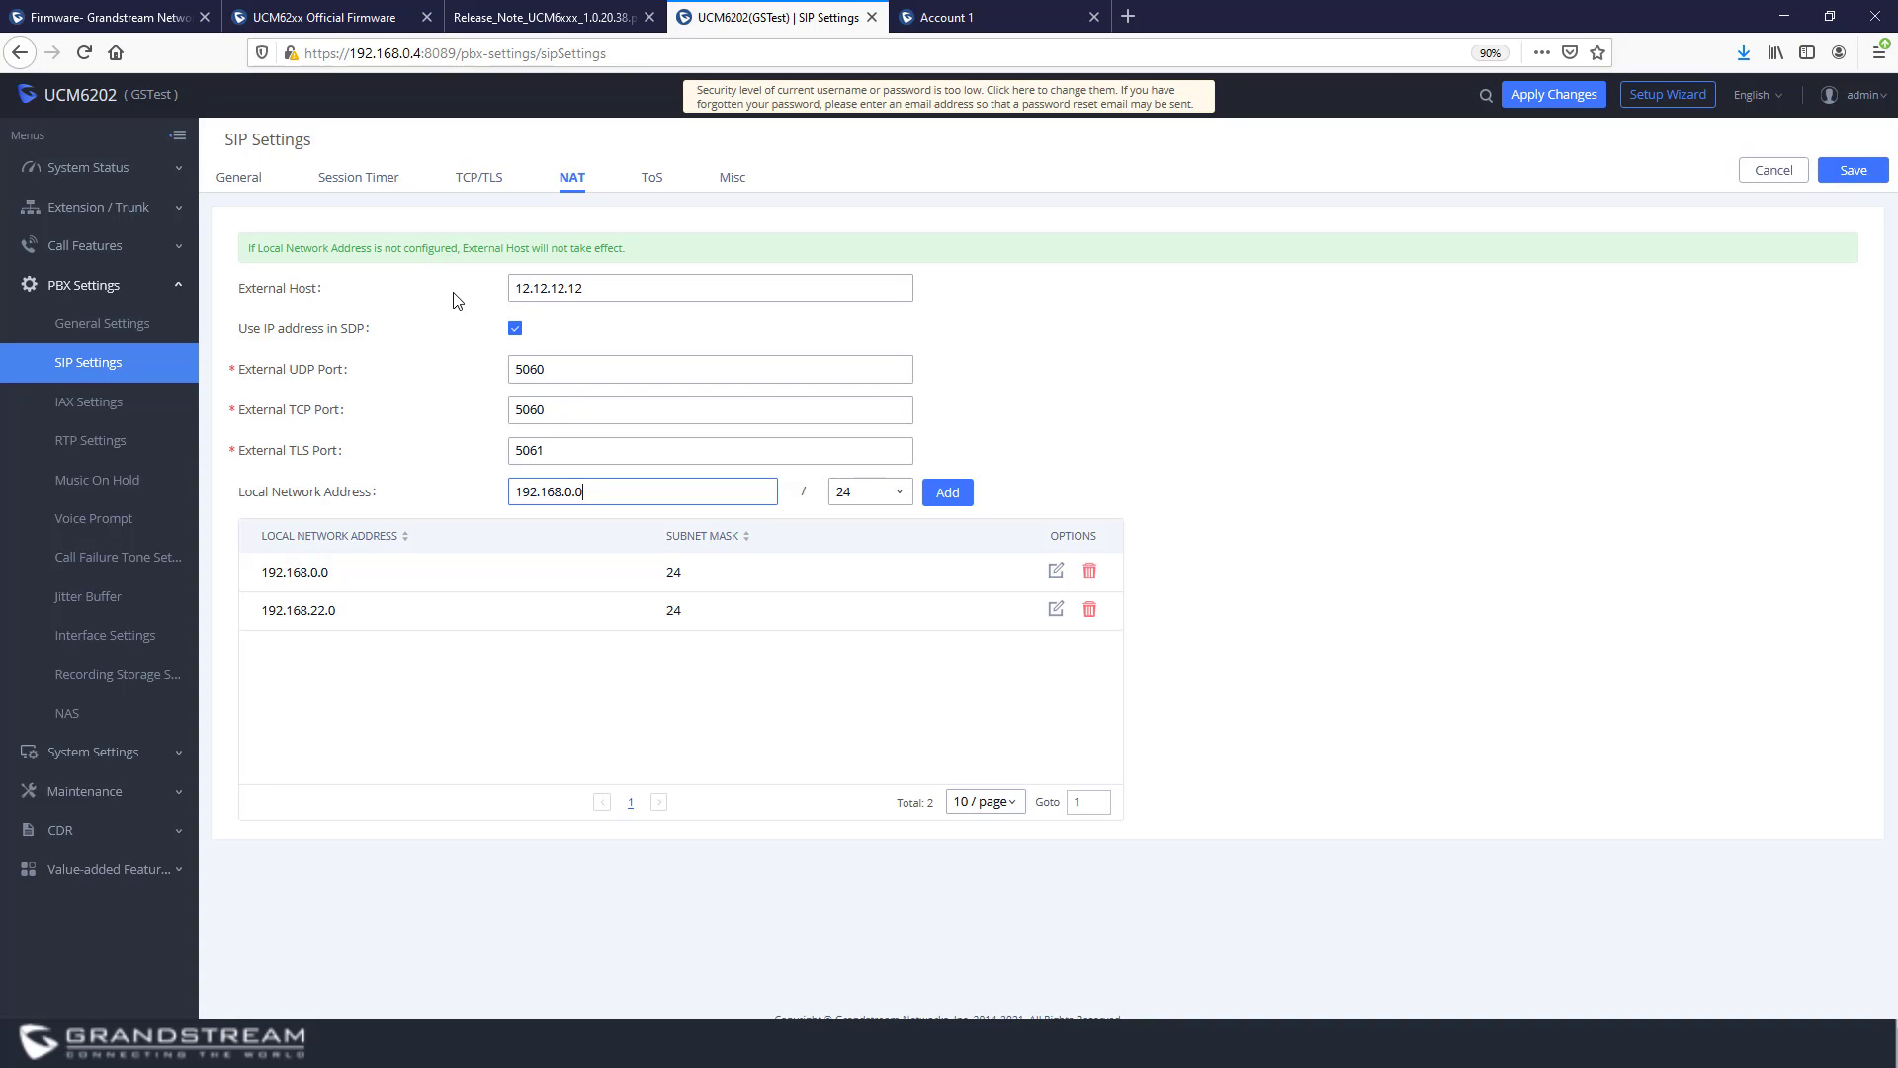
Change the NAT External UDP Port and the General tab Bind UDP Port from 5060 to 5080
drag(560, 368, 479, 364)
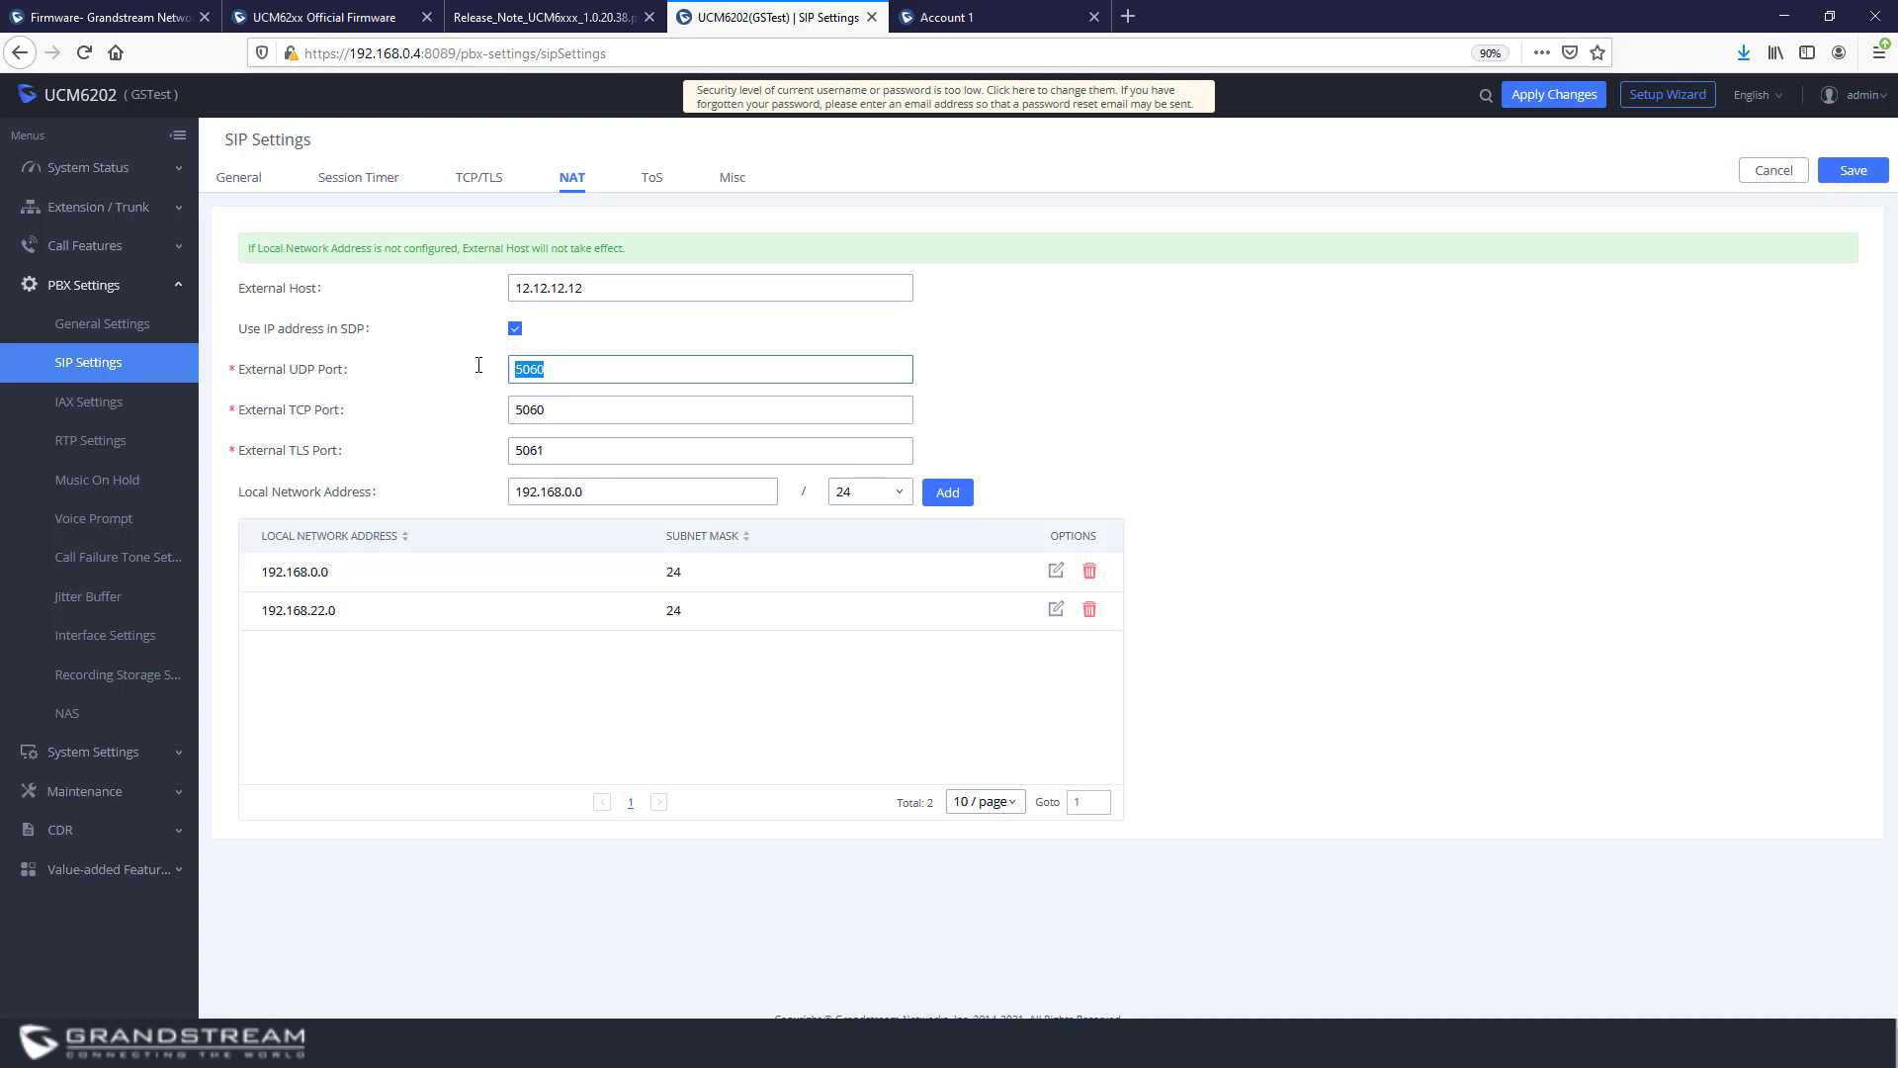
text(5080)
mouse_move(337, 378)
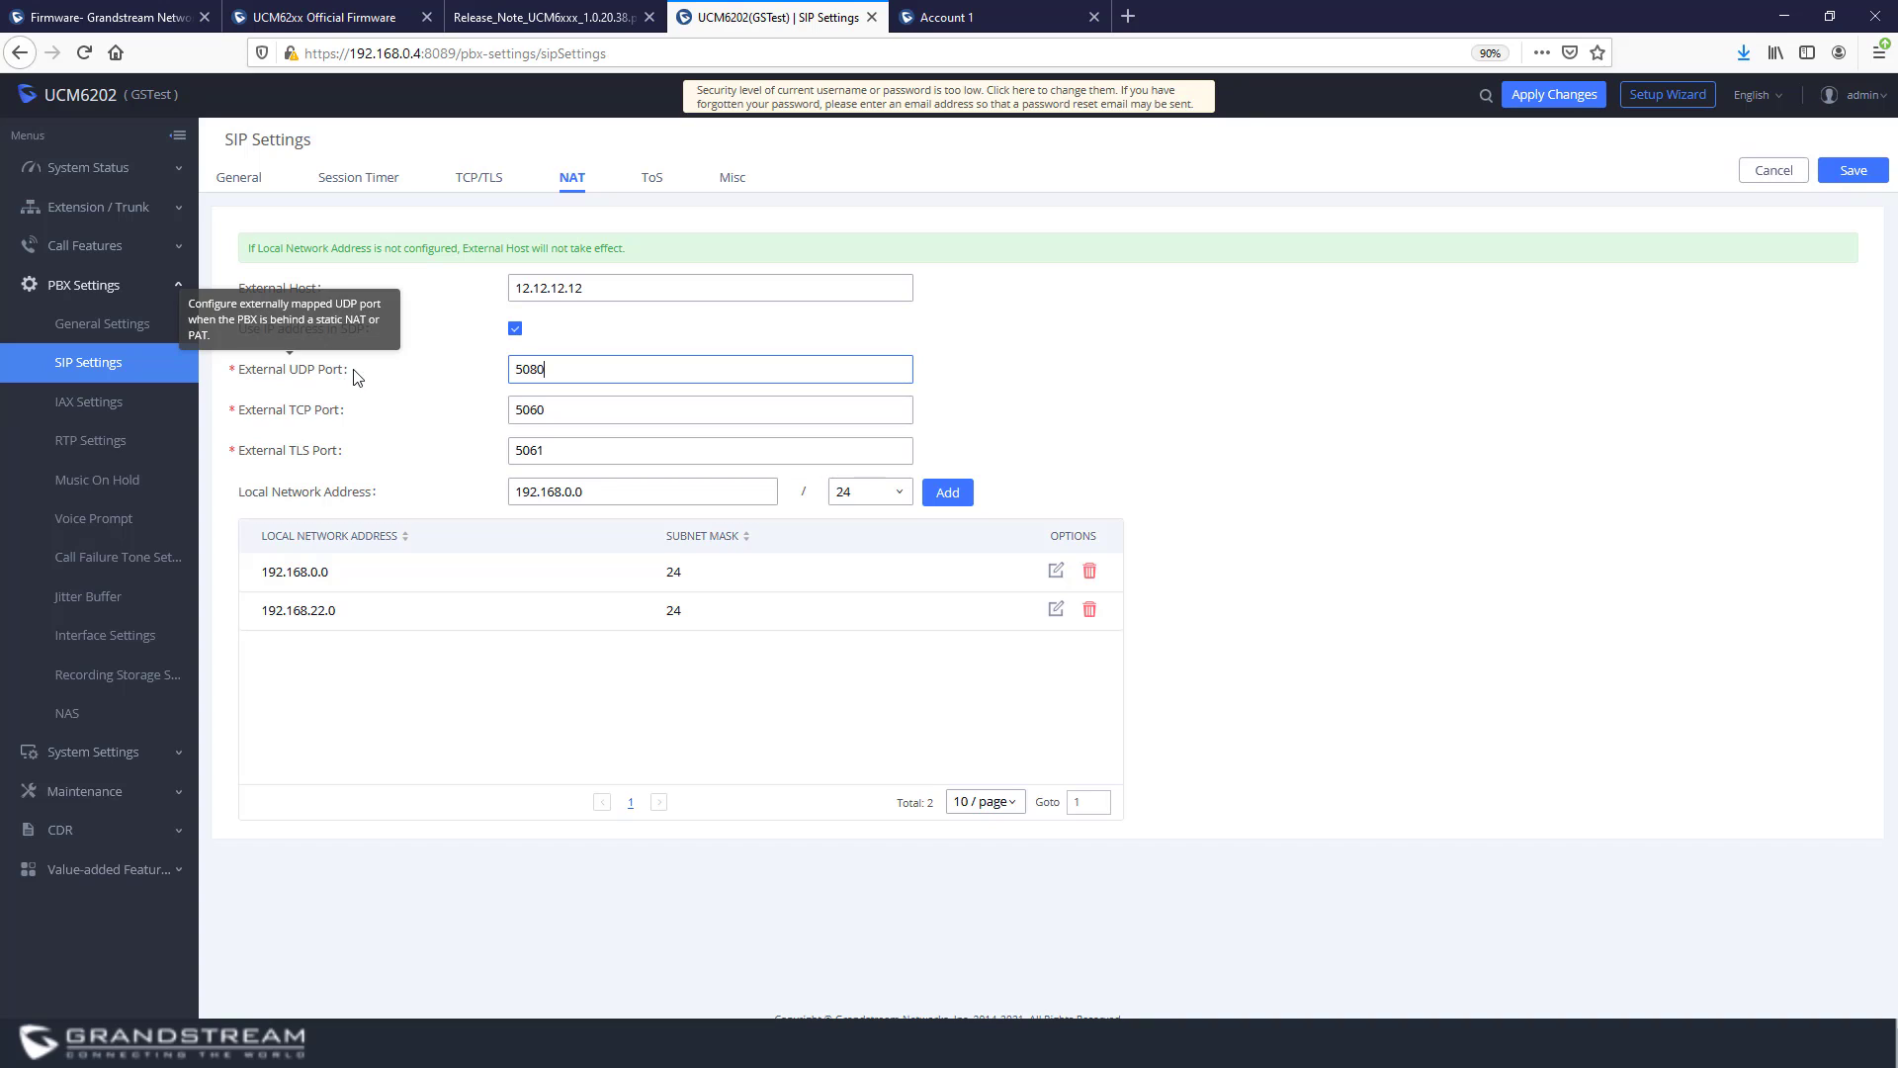
click(238, 185)
double_click(593, 289)
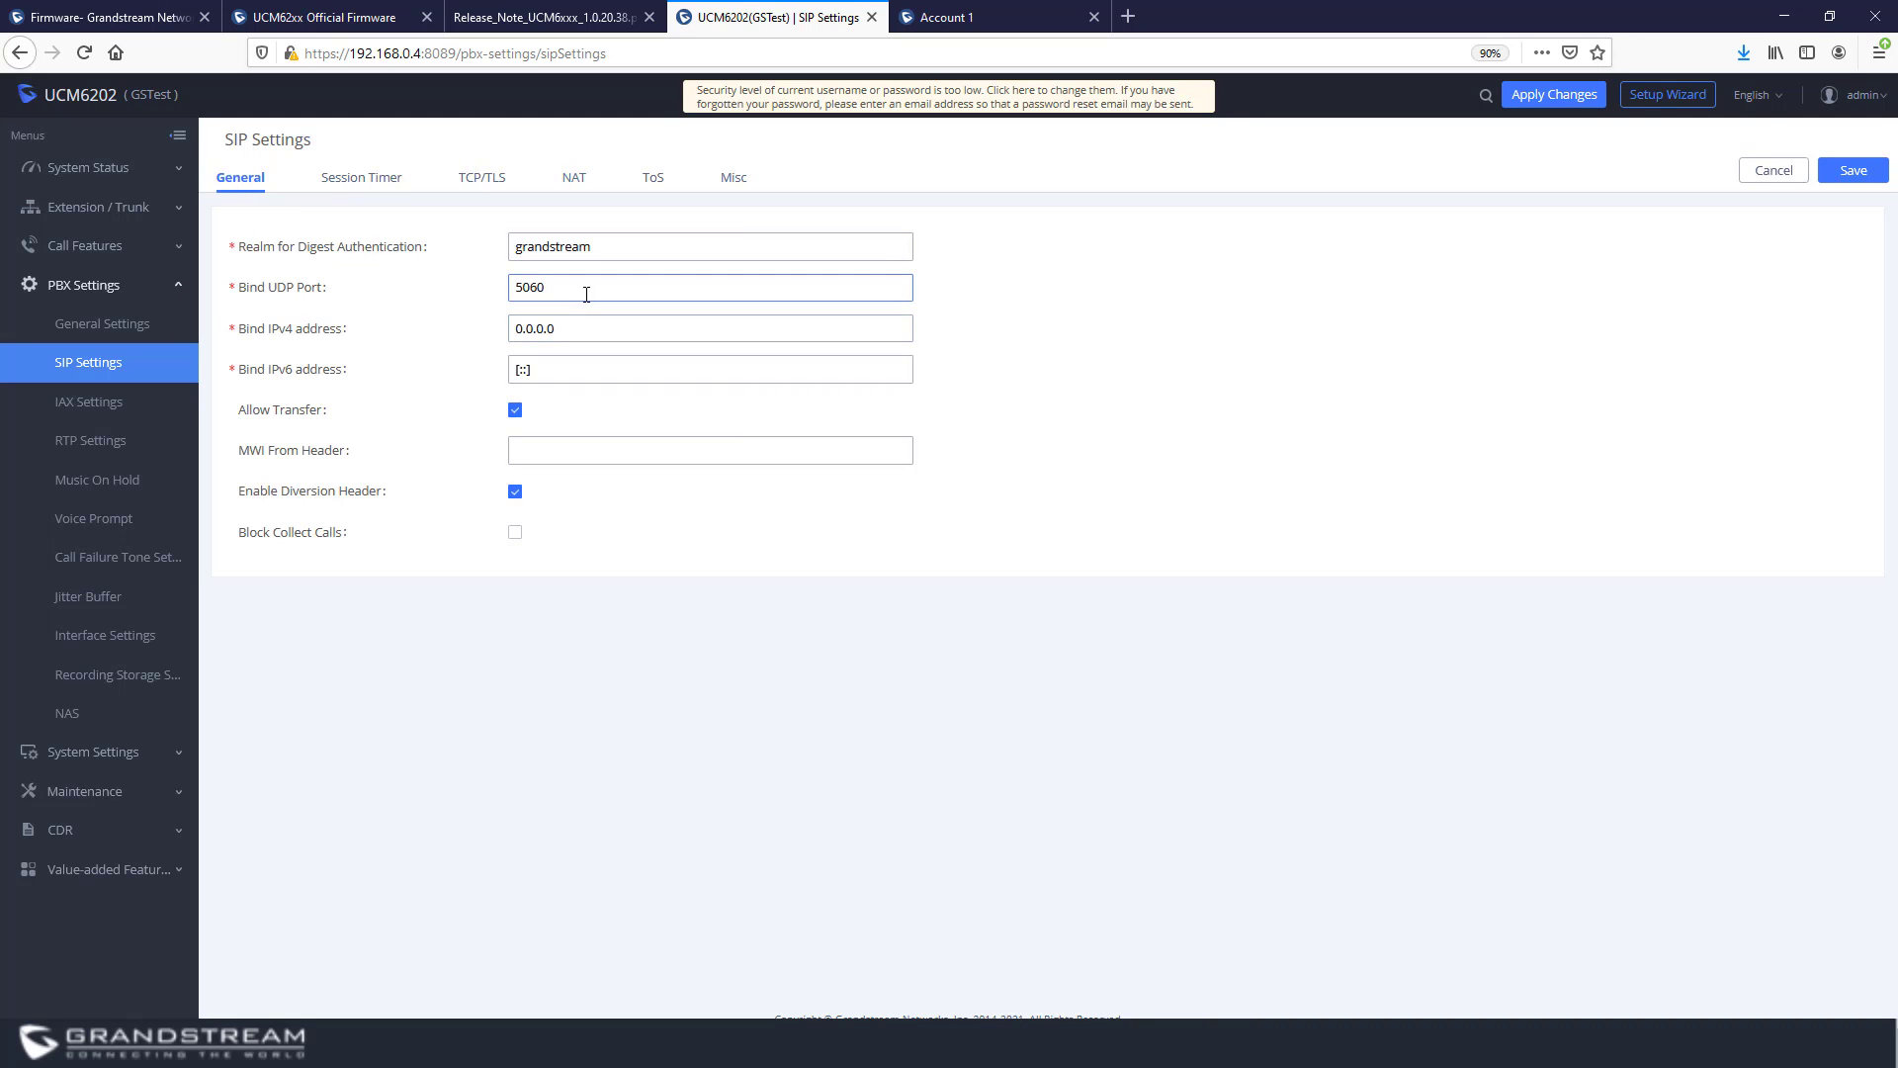
text(5080)
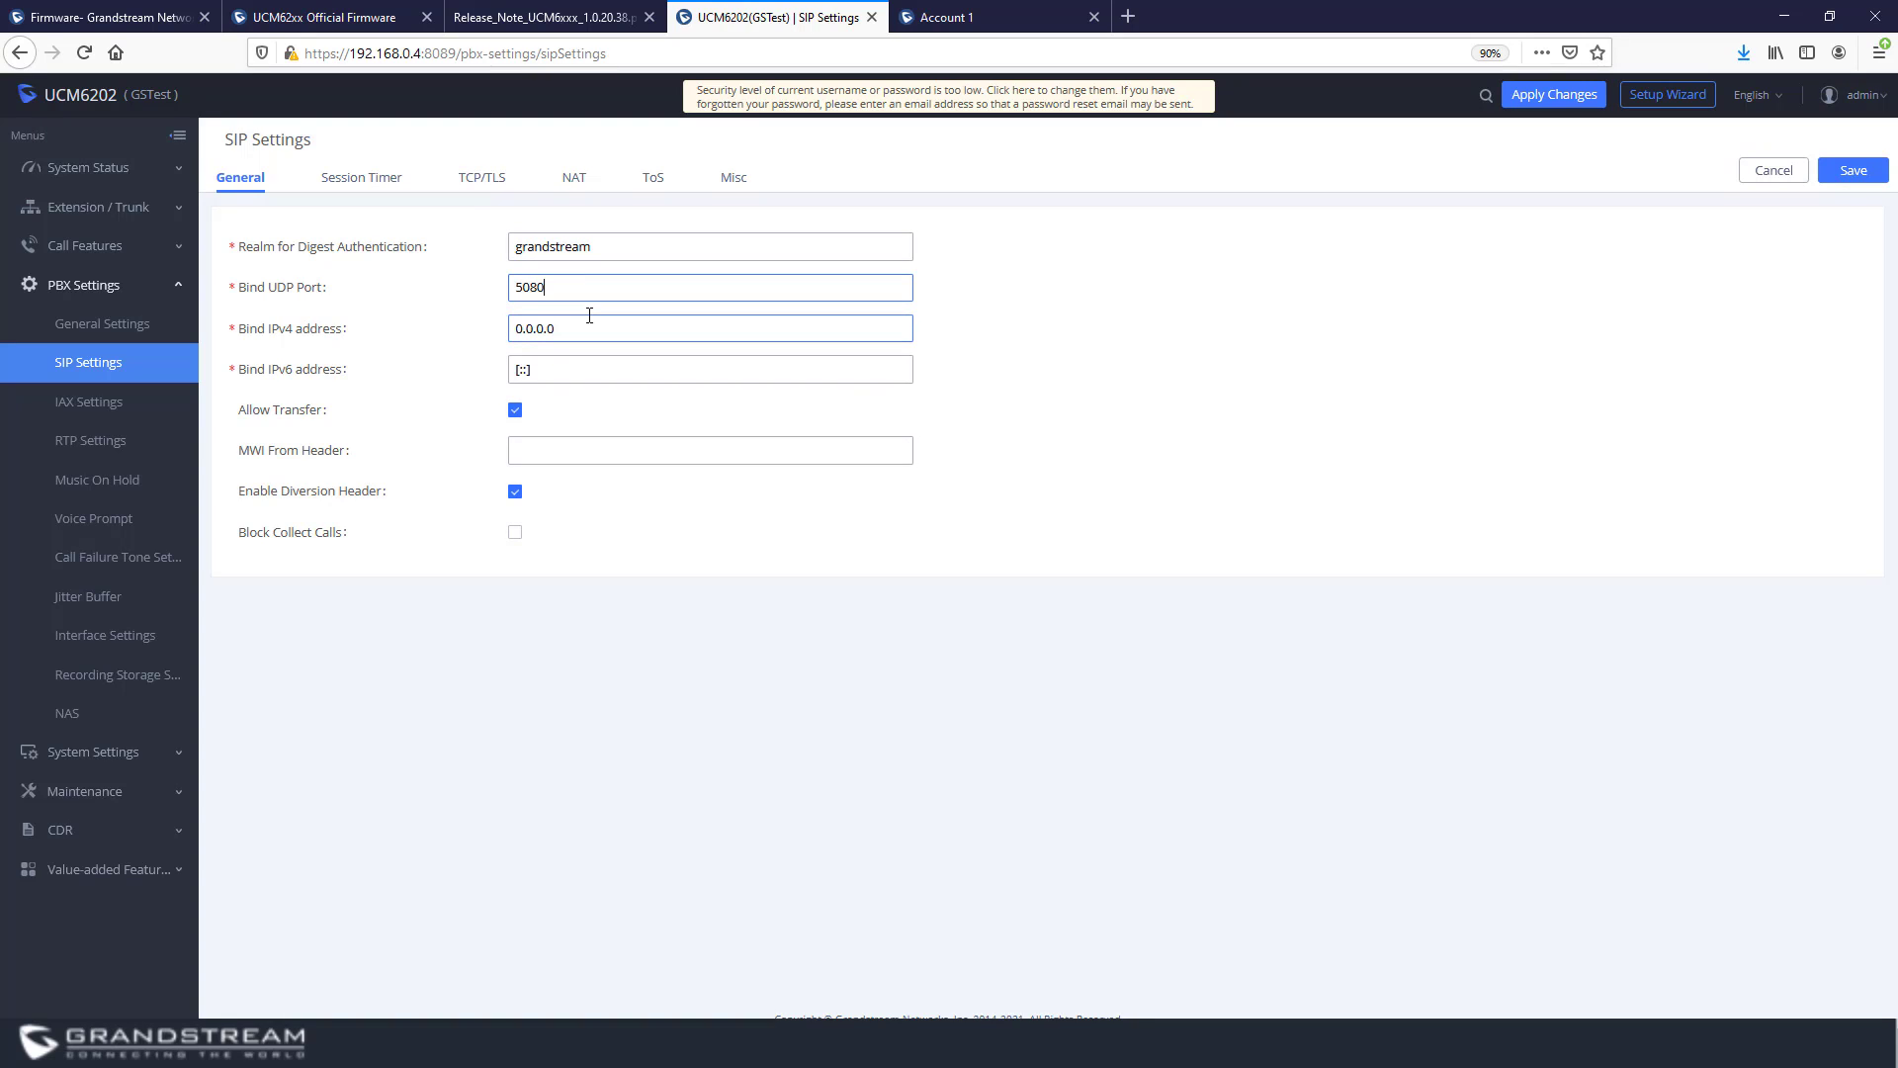
Append port 5080 to Account 1's SIP Server so it reads 192.168.0.4:5080
click(974, 17)
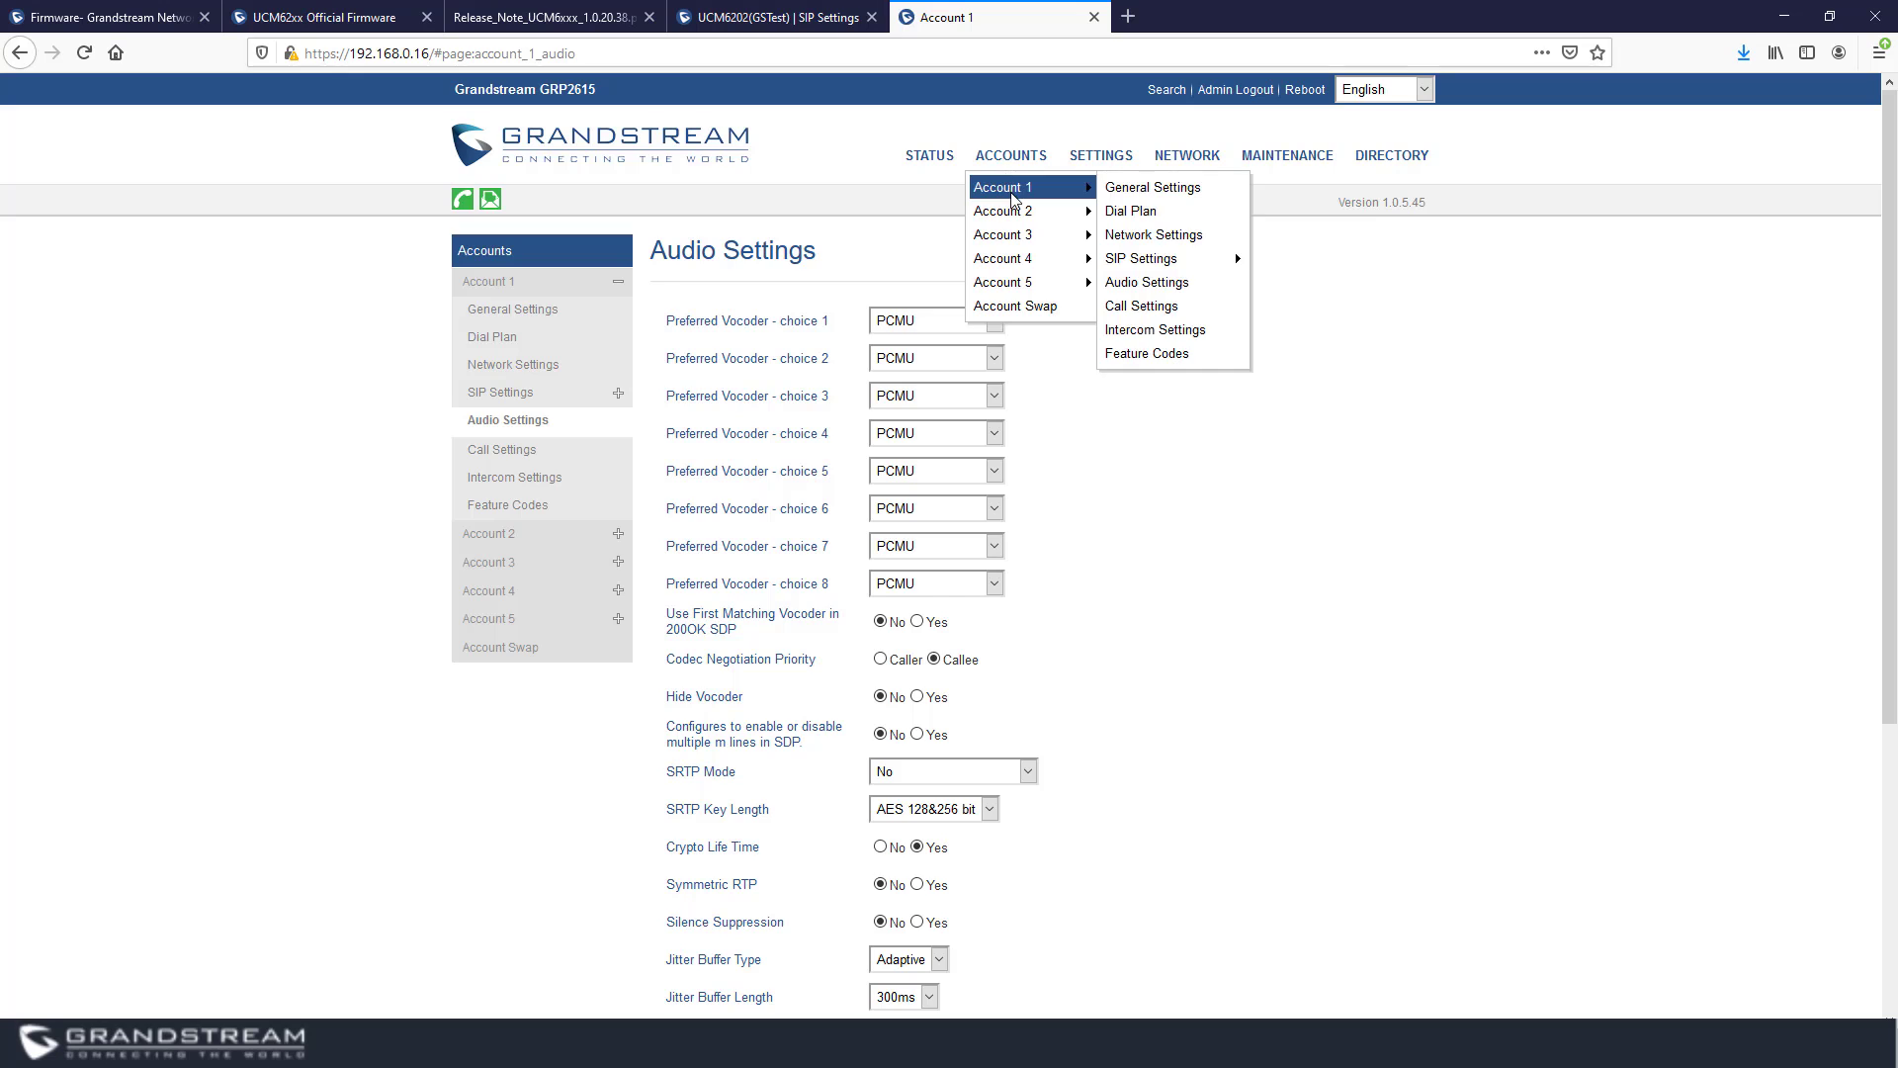
click(1011, 192)
click(964, 400)
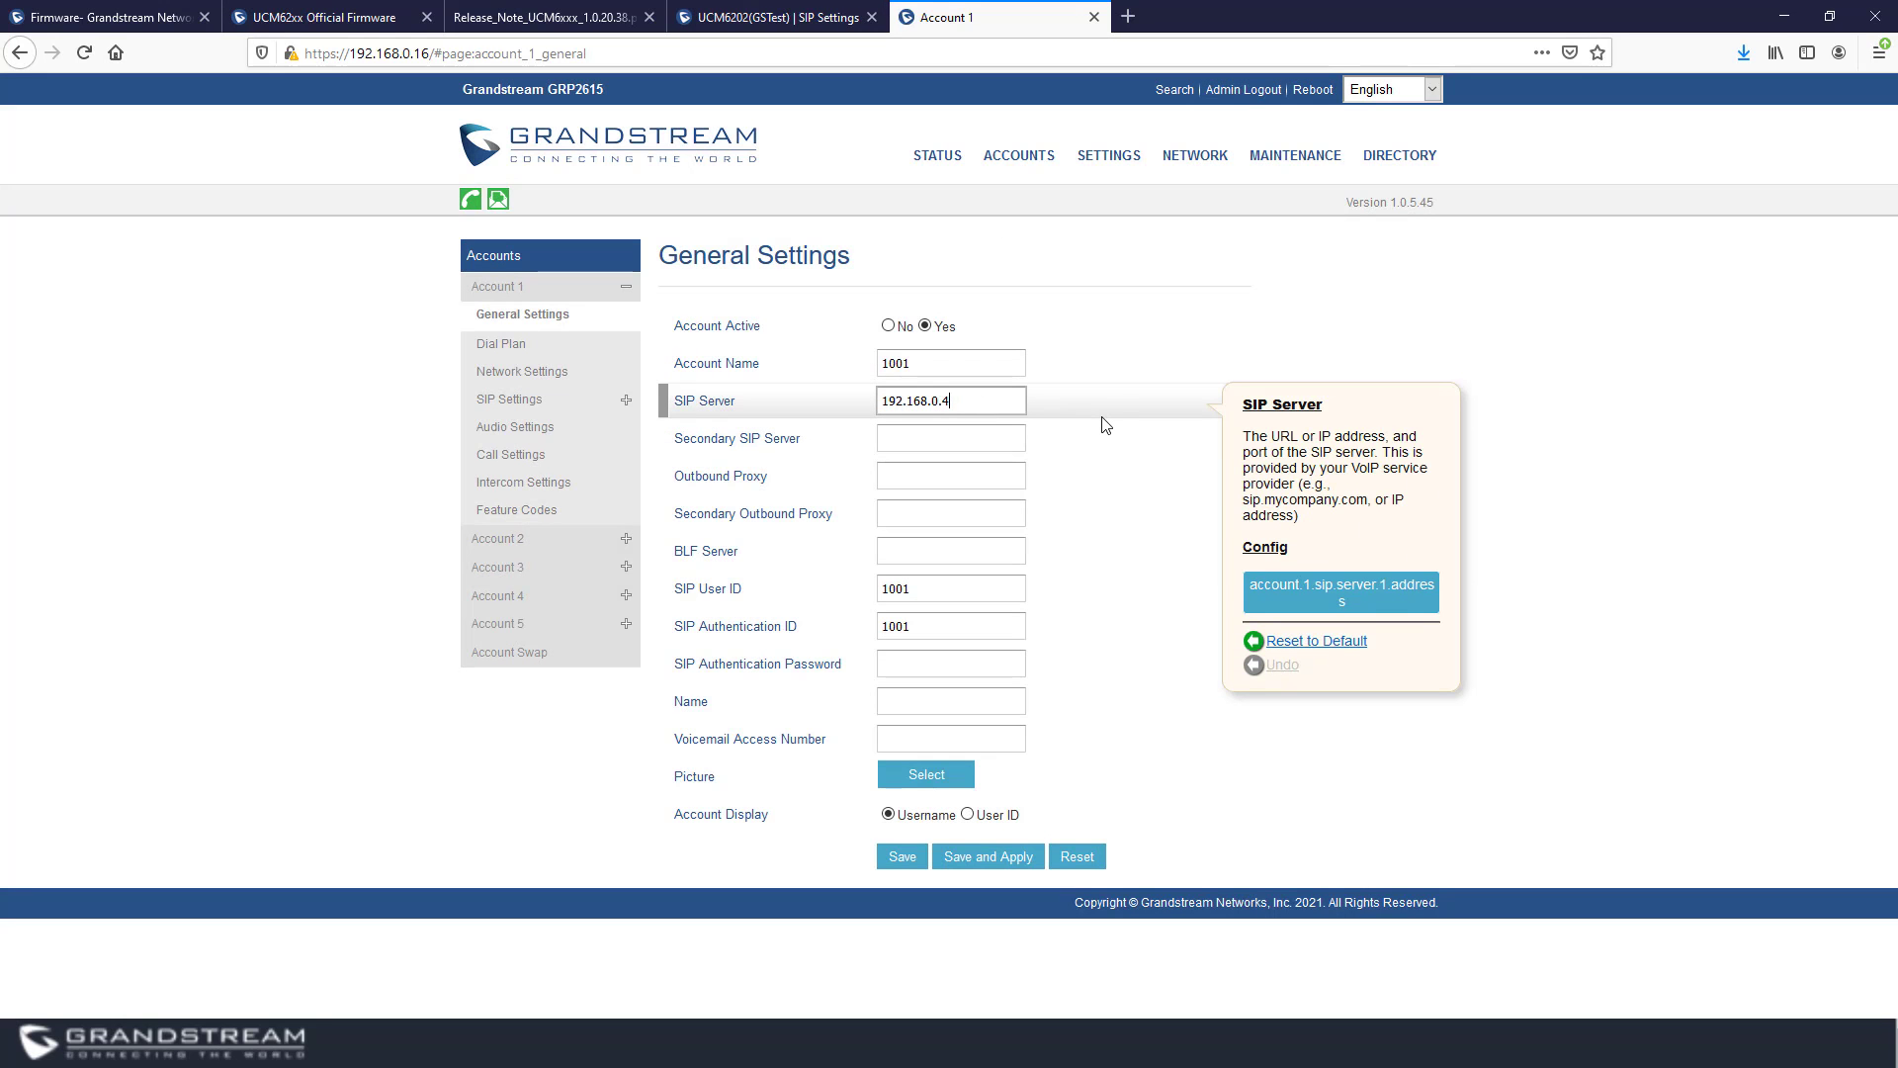
text(:)
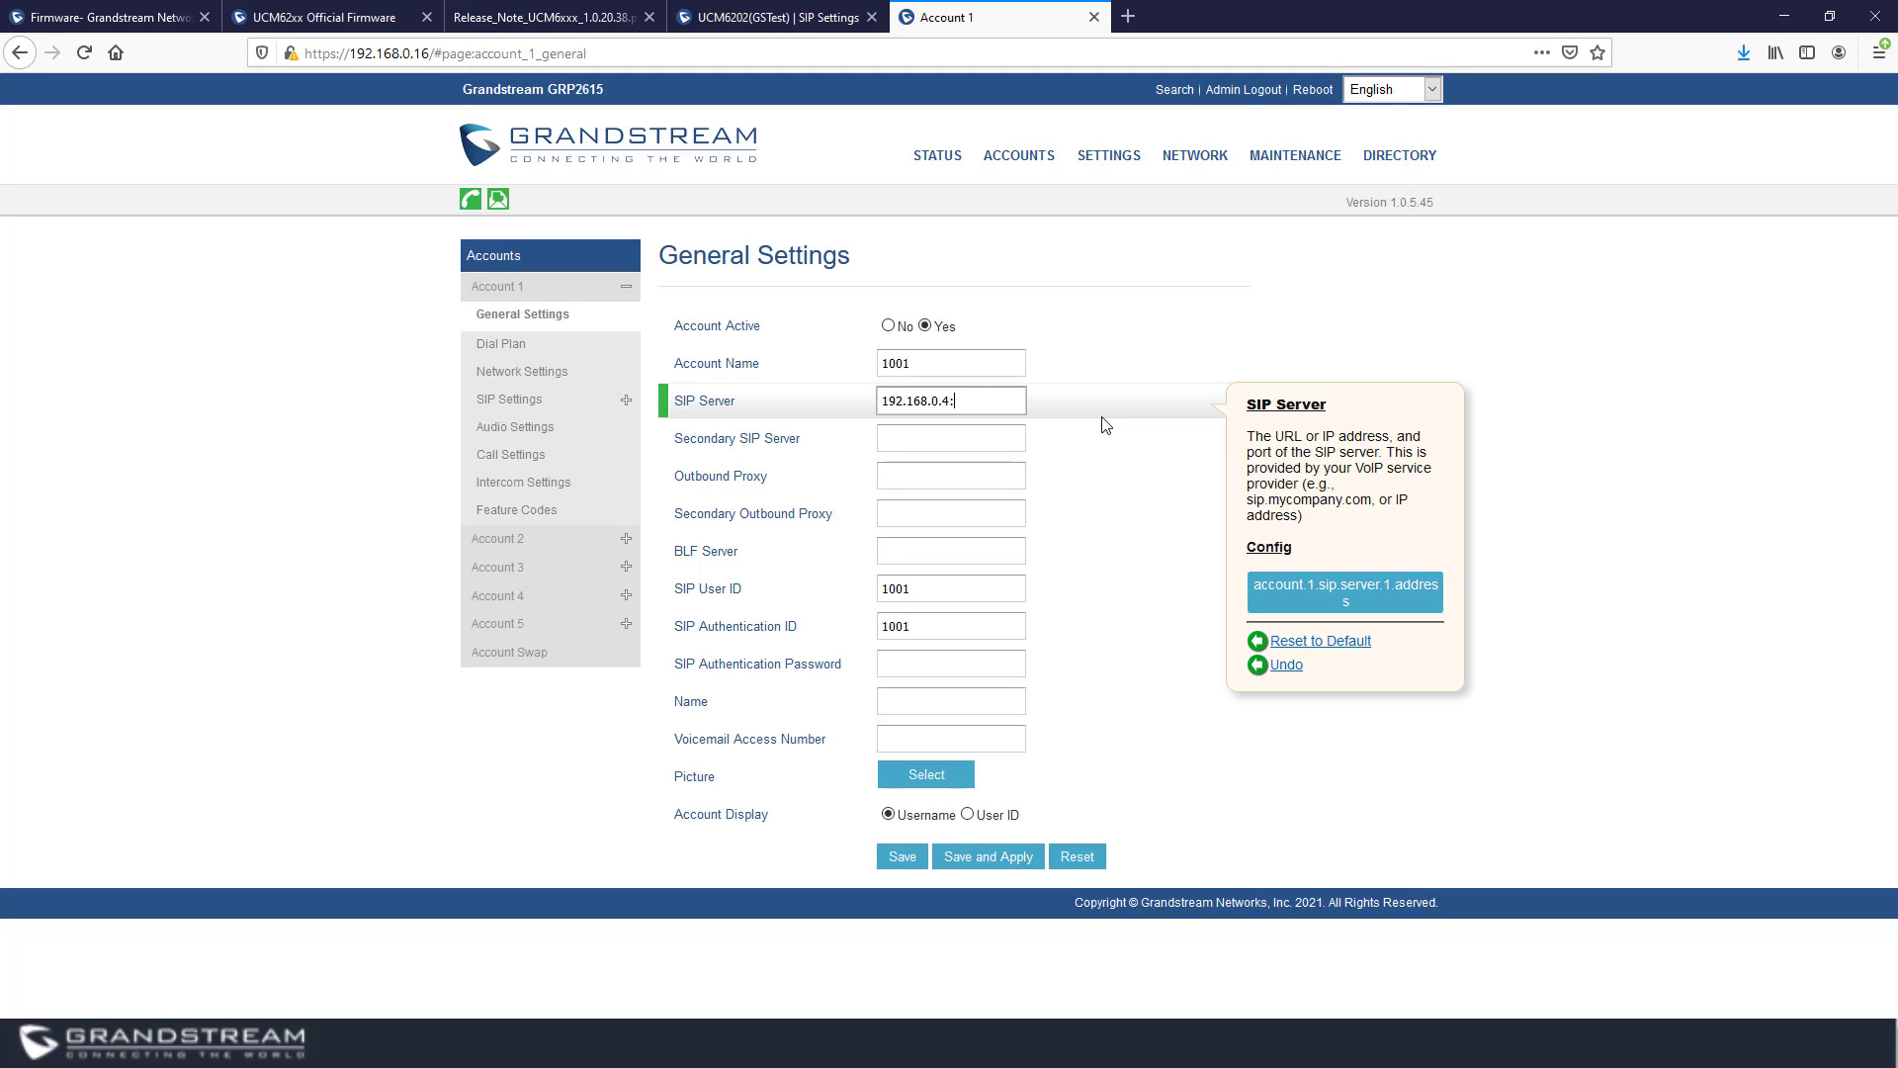
key(BackSpace)
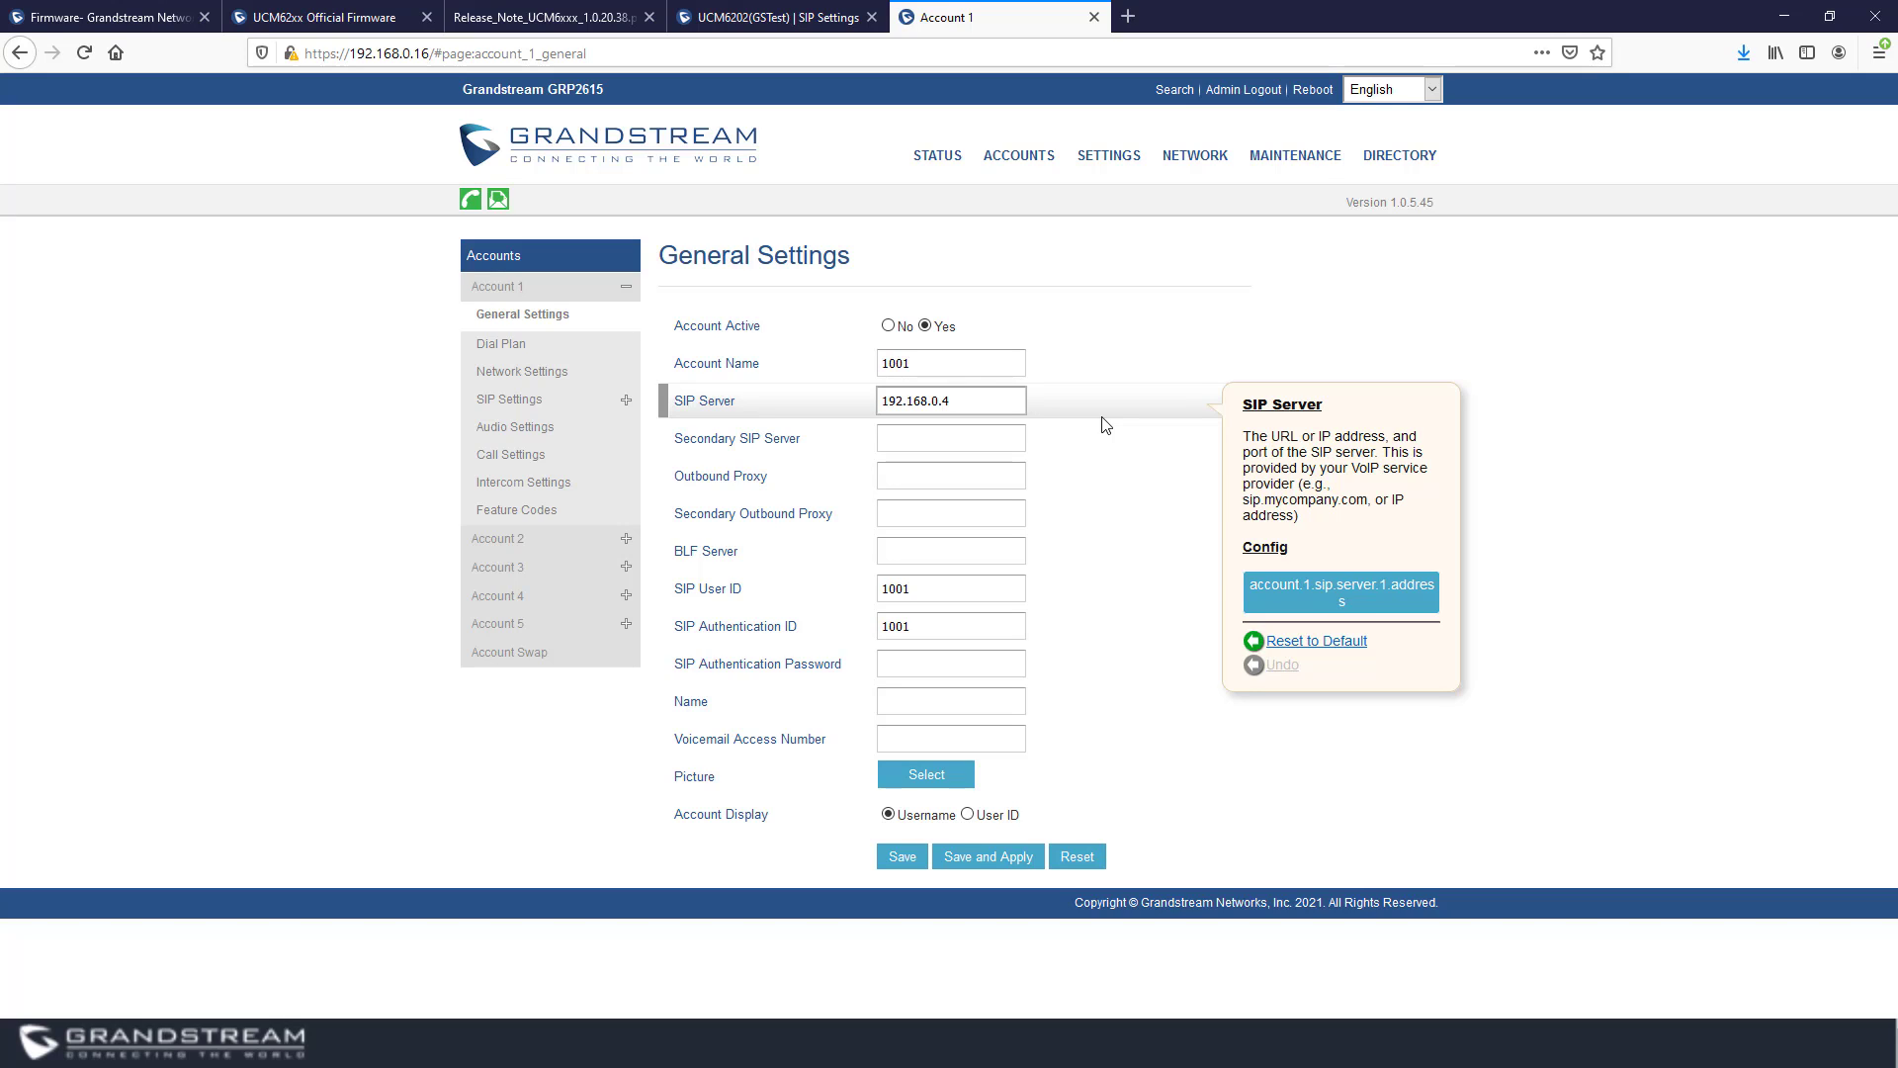
text(:5080)
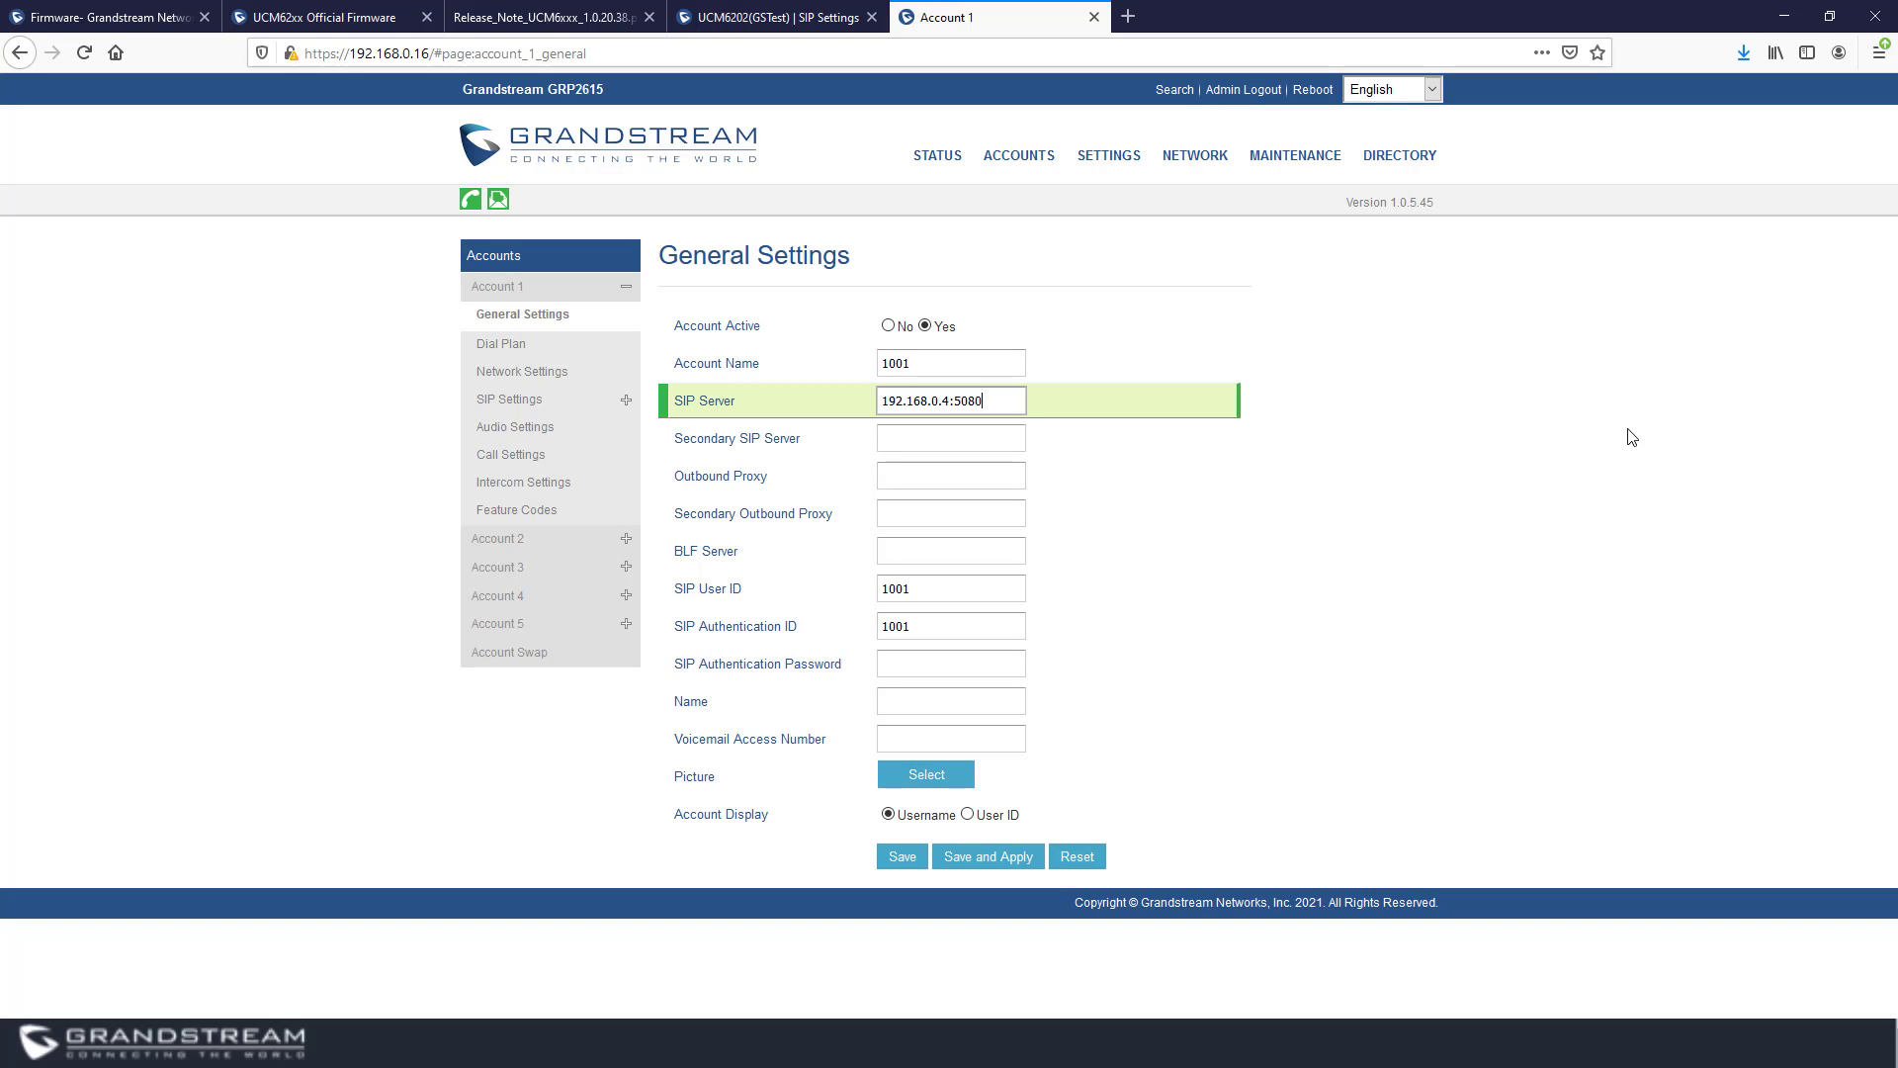
click(788, 24)
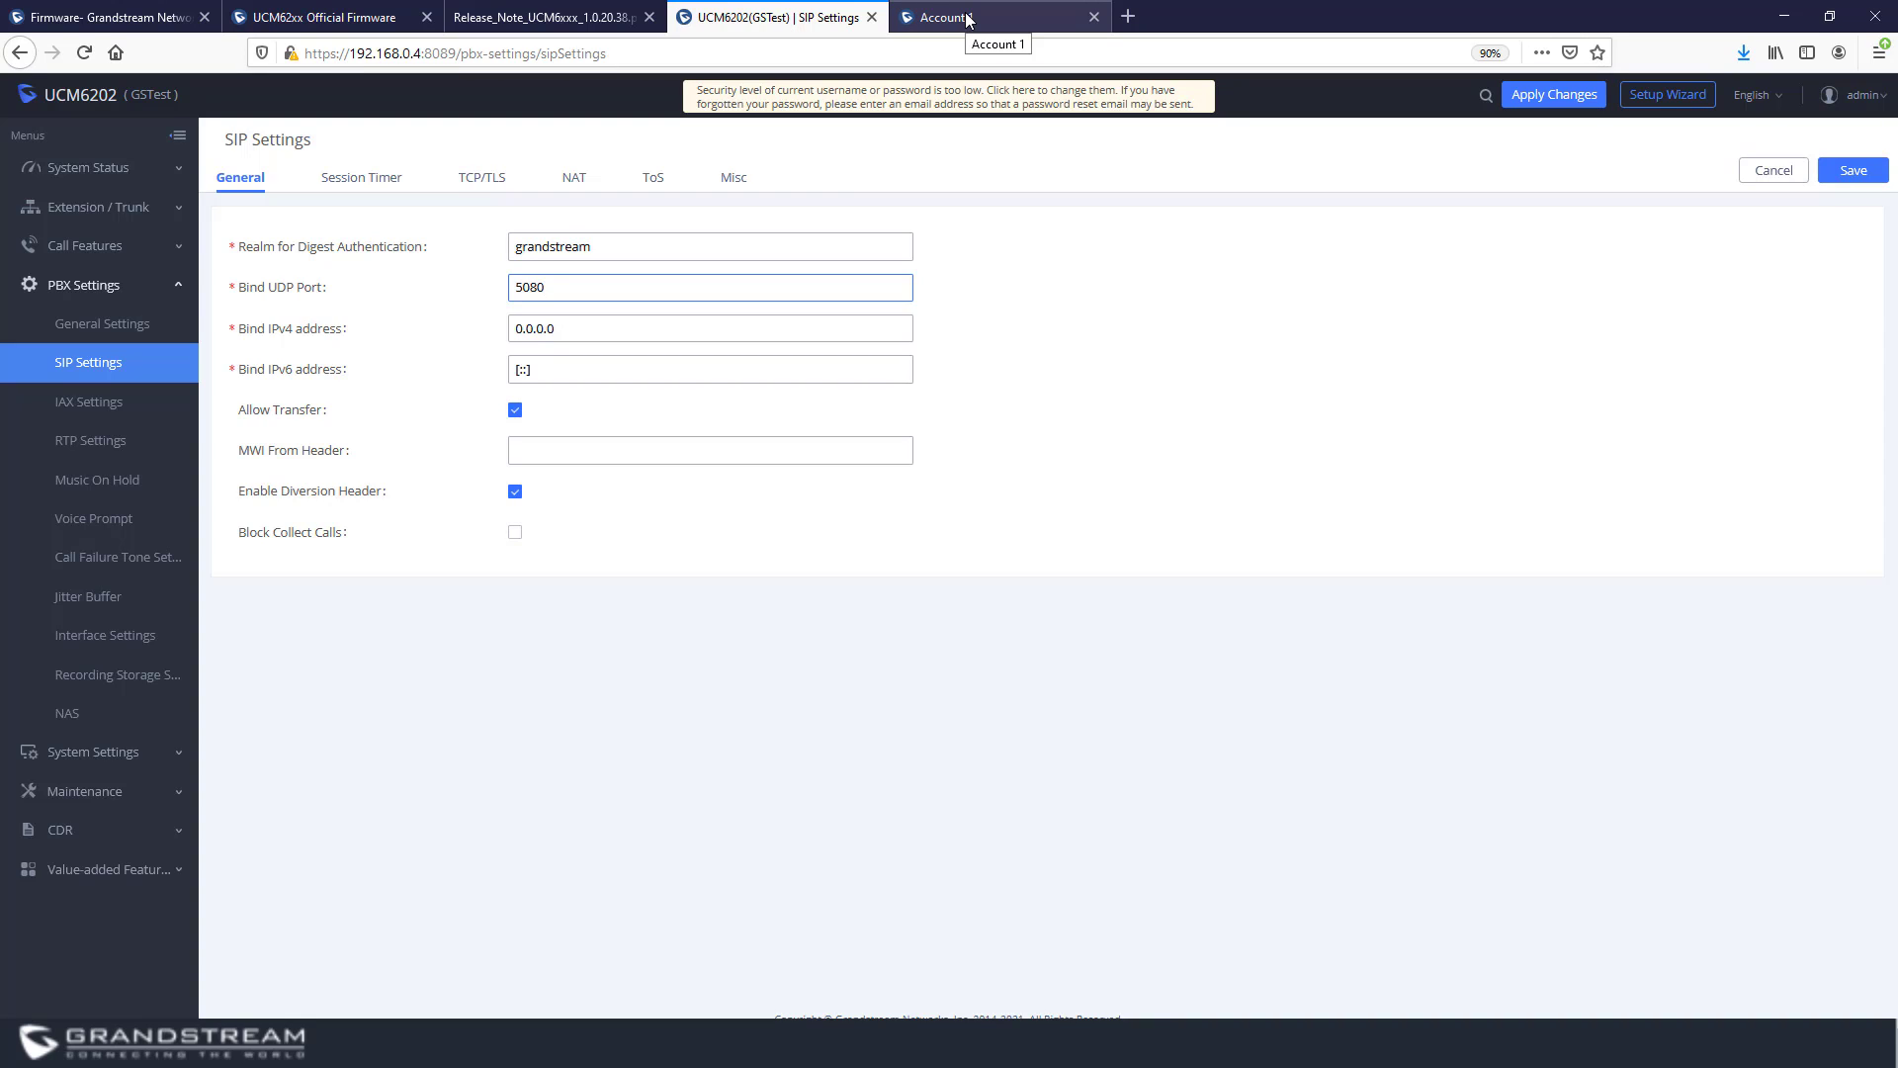
On the SIP Settings ToS page, replace the RTP Keep-alive value by typing 0
click(736, 179)
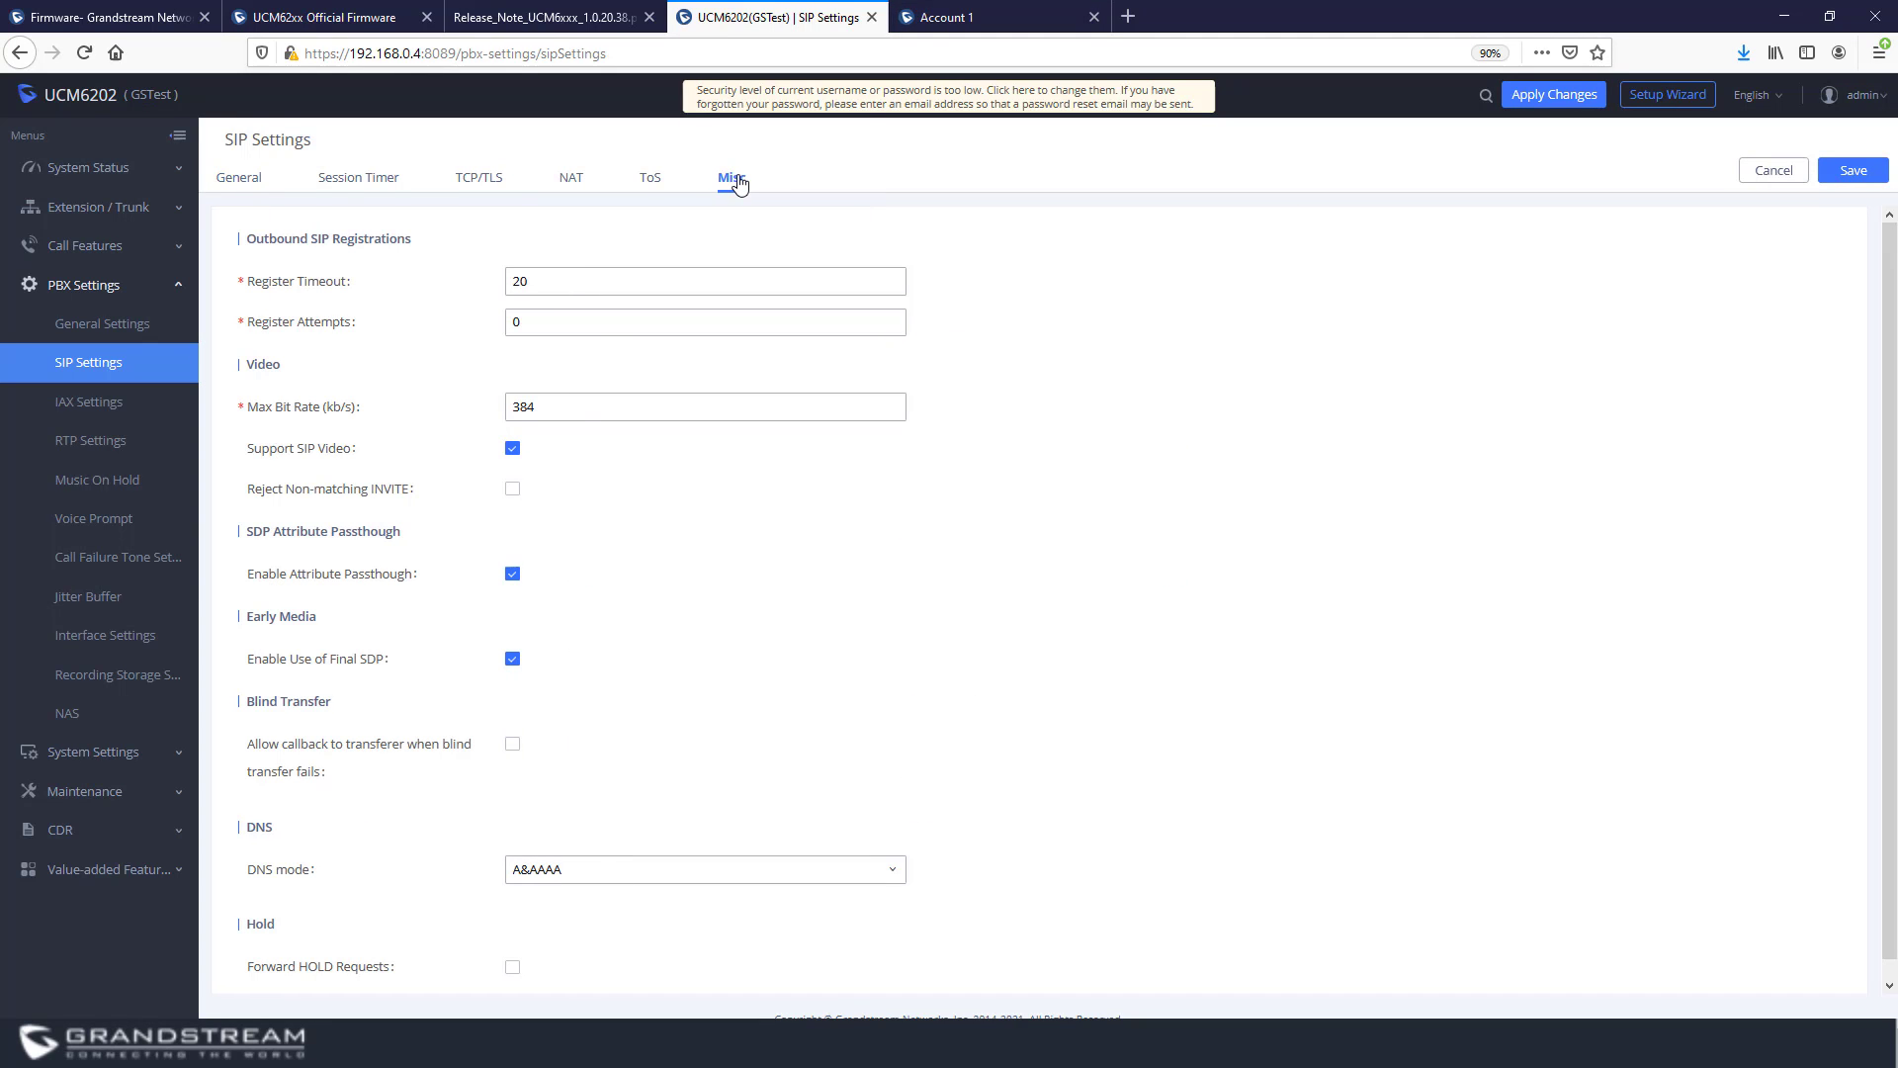
click(656, 184)
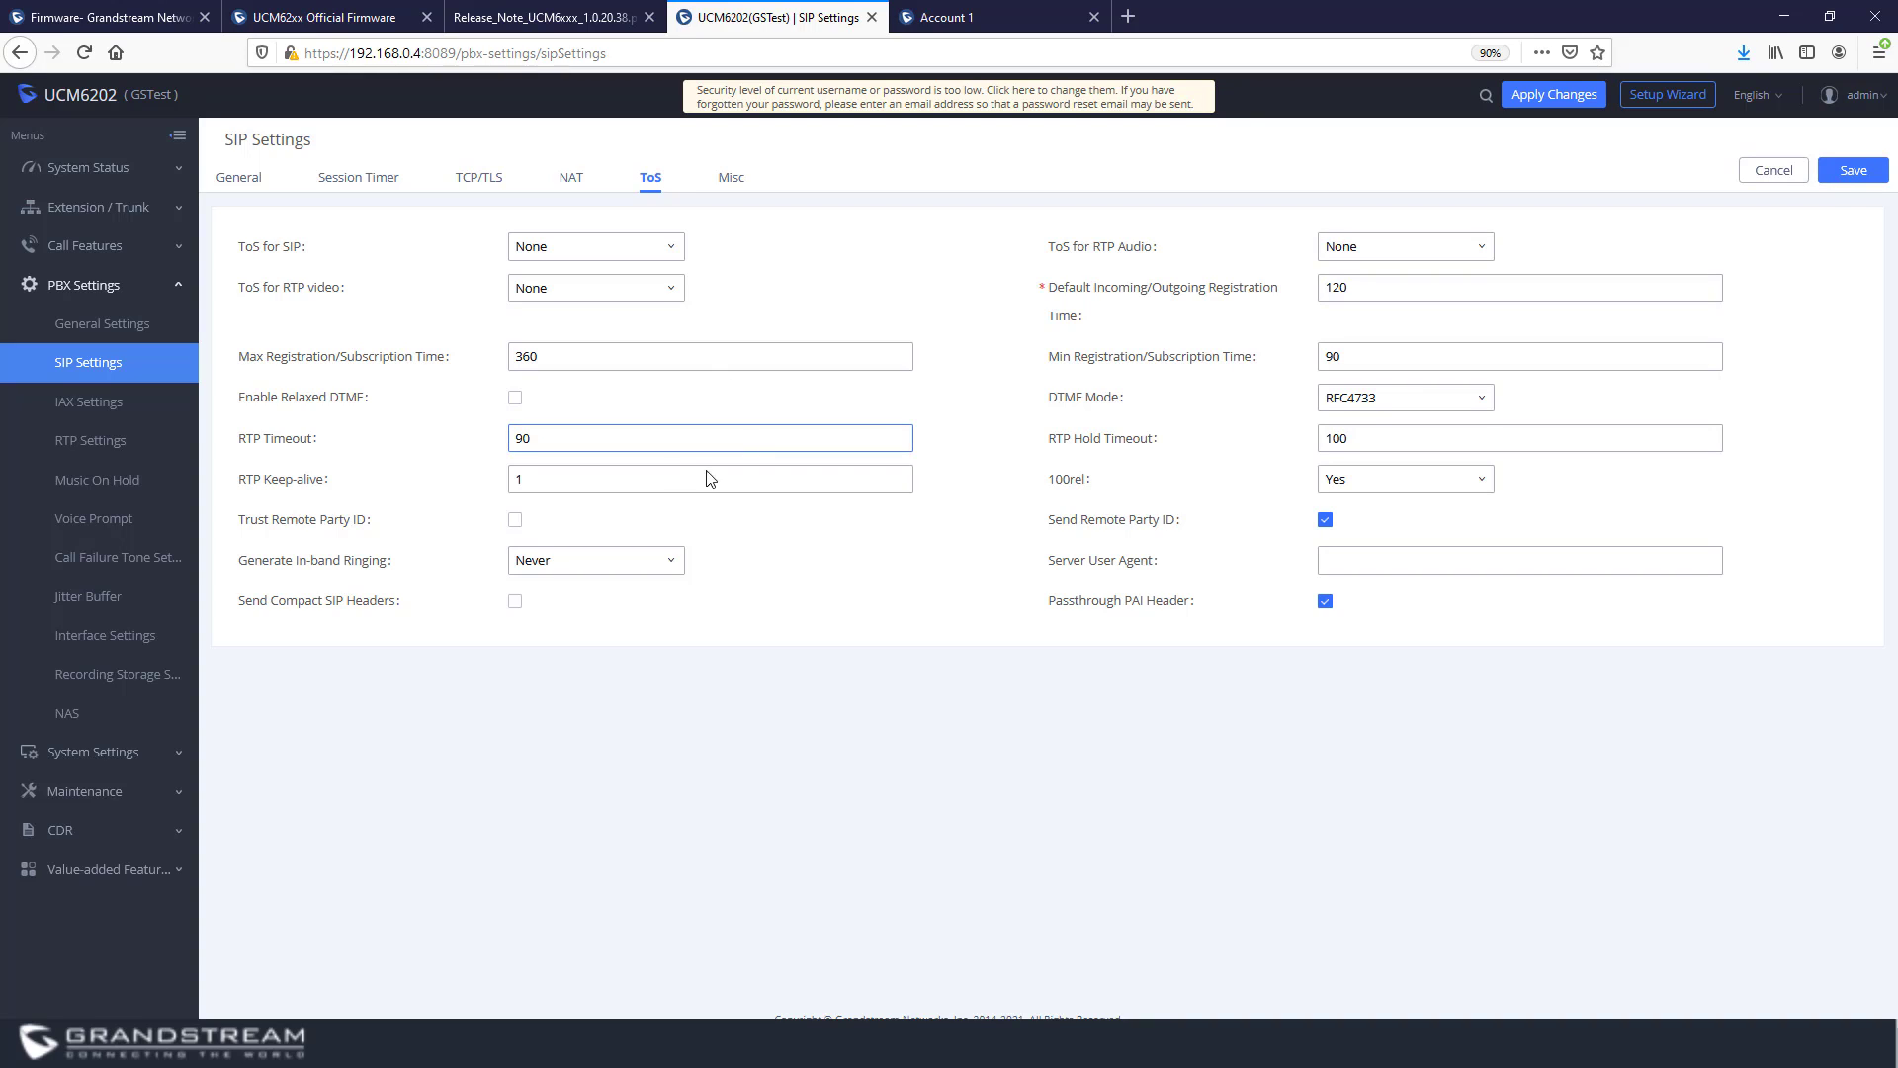
key(ctrl+a)
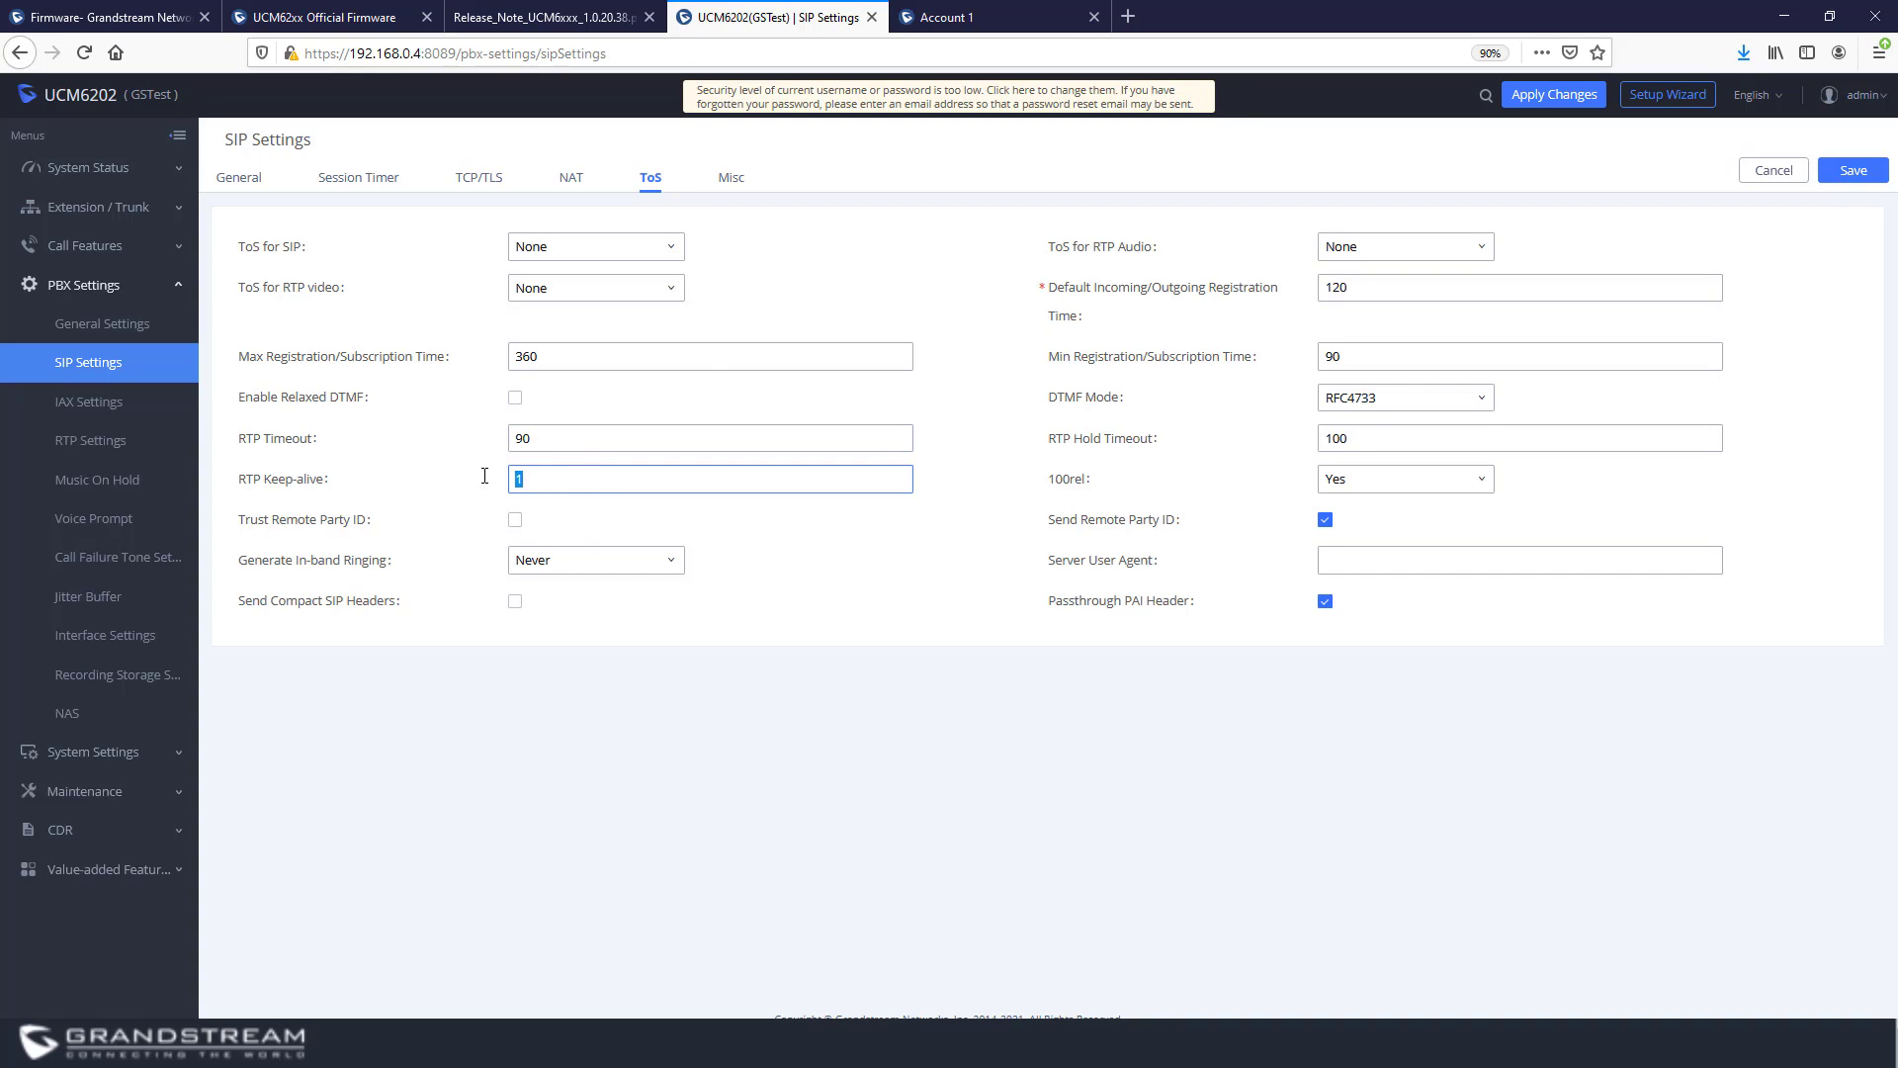
text(0)
Edit extension 1000 and tick Enable Keep-alive, with Keep-alive Frequency at 60
click(99, 210)
click(96, 260)
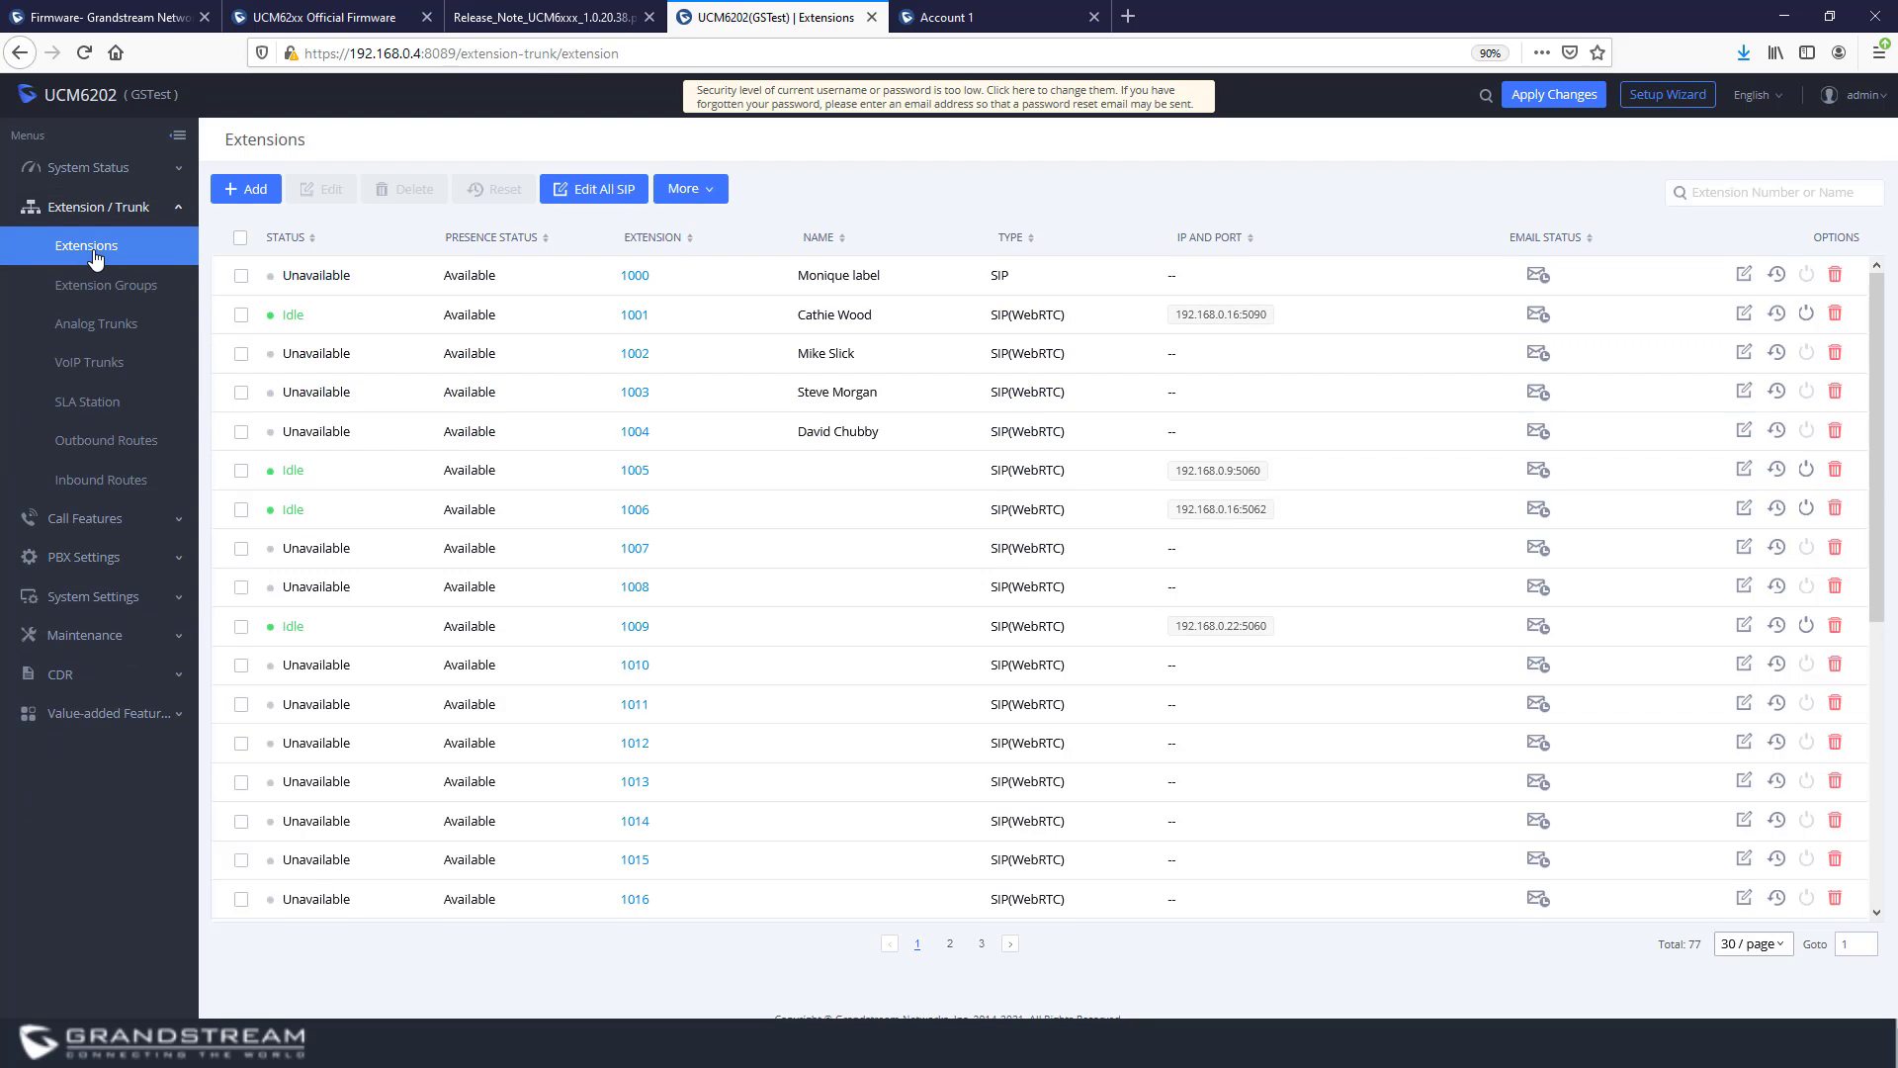
click(1747, 279)
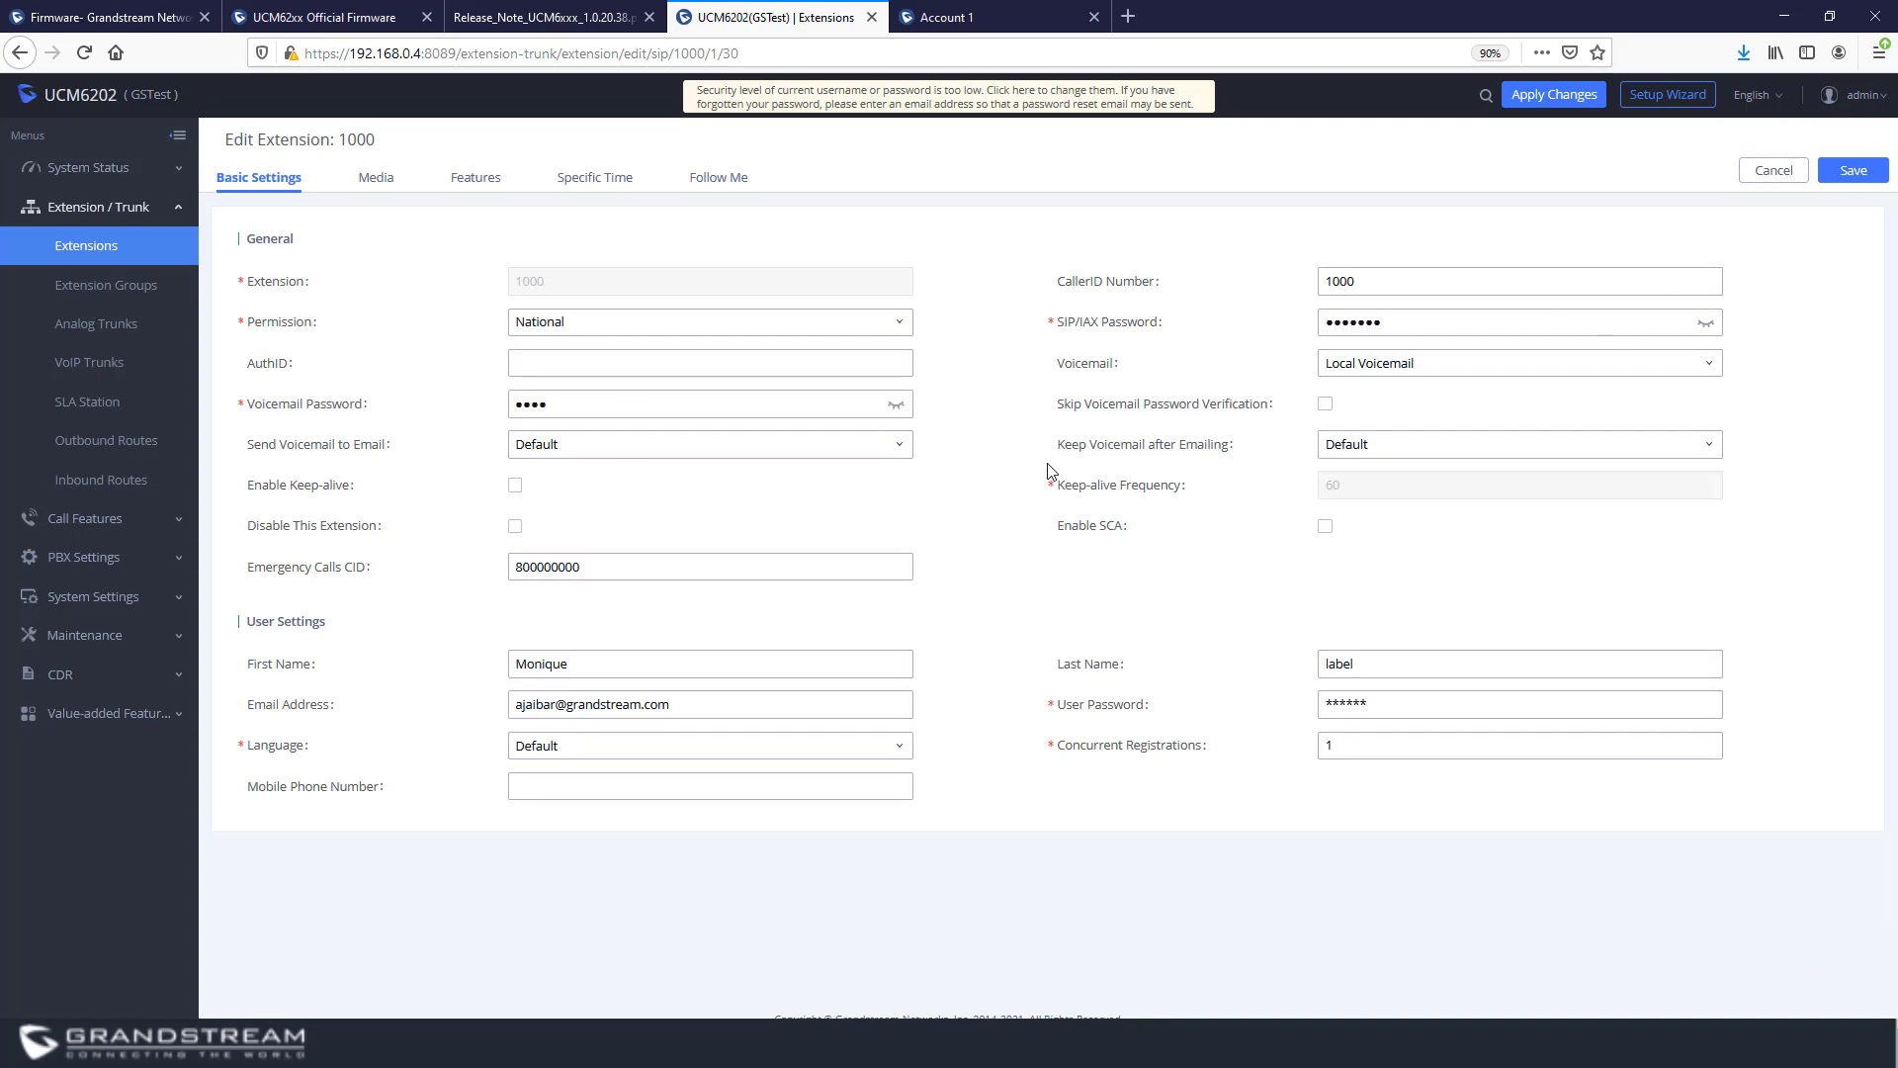
click(515, 485)
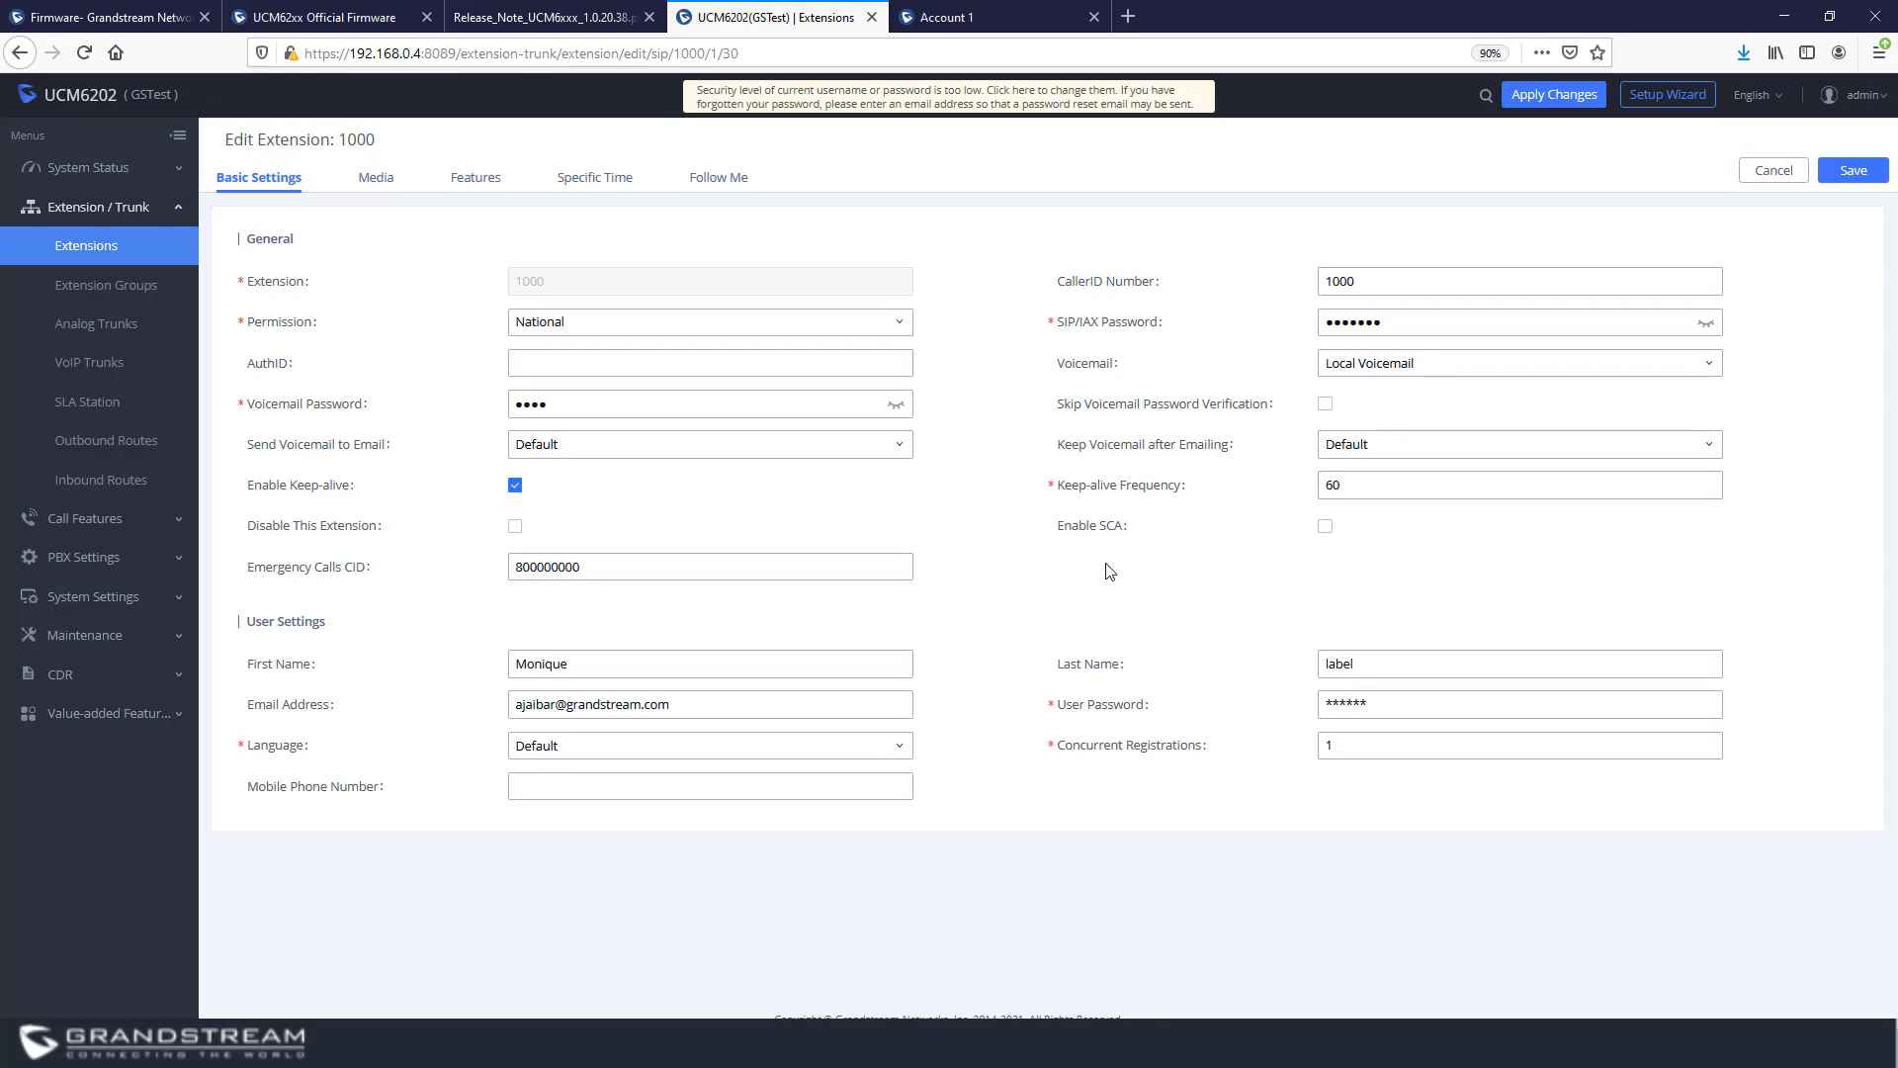
mouse_move(1113, 491)
click(95, 247)
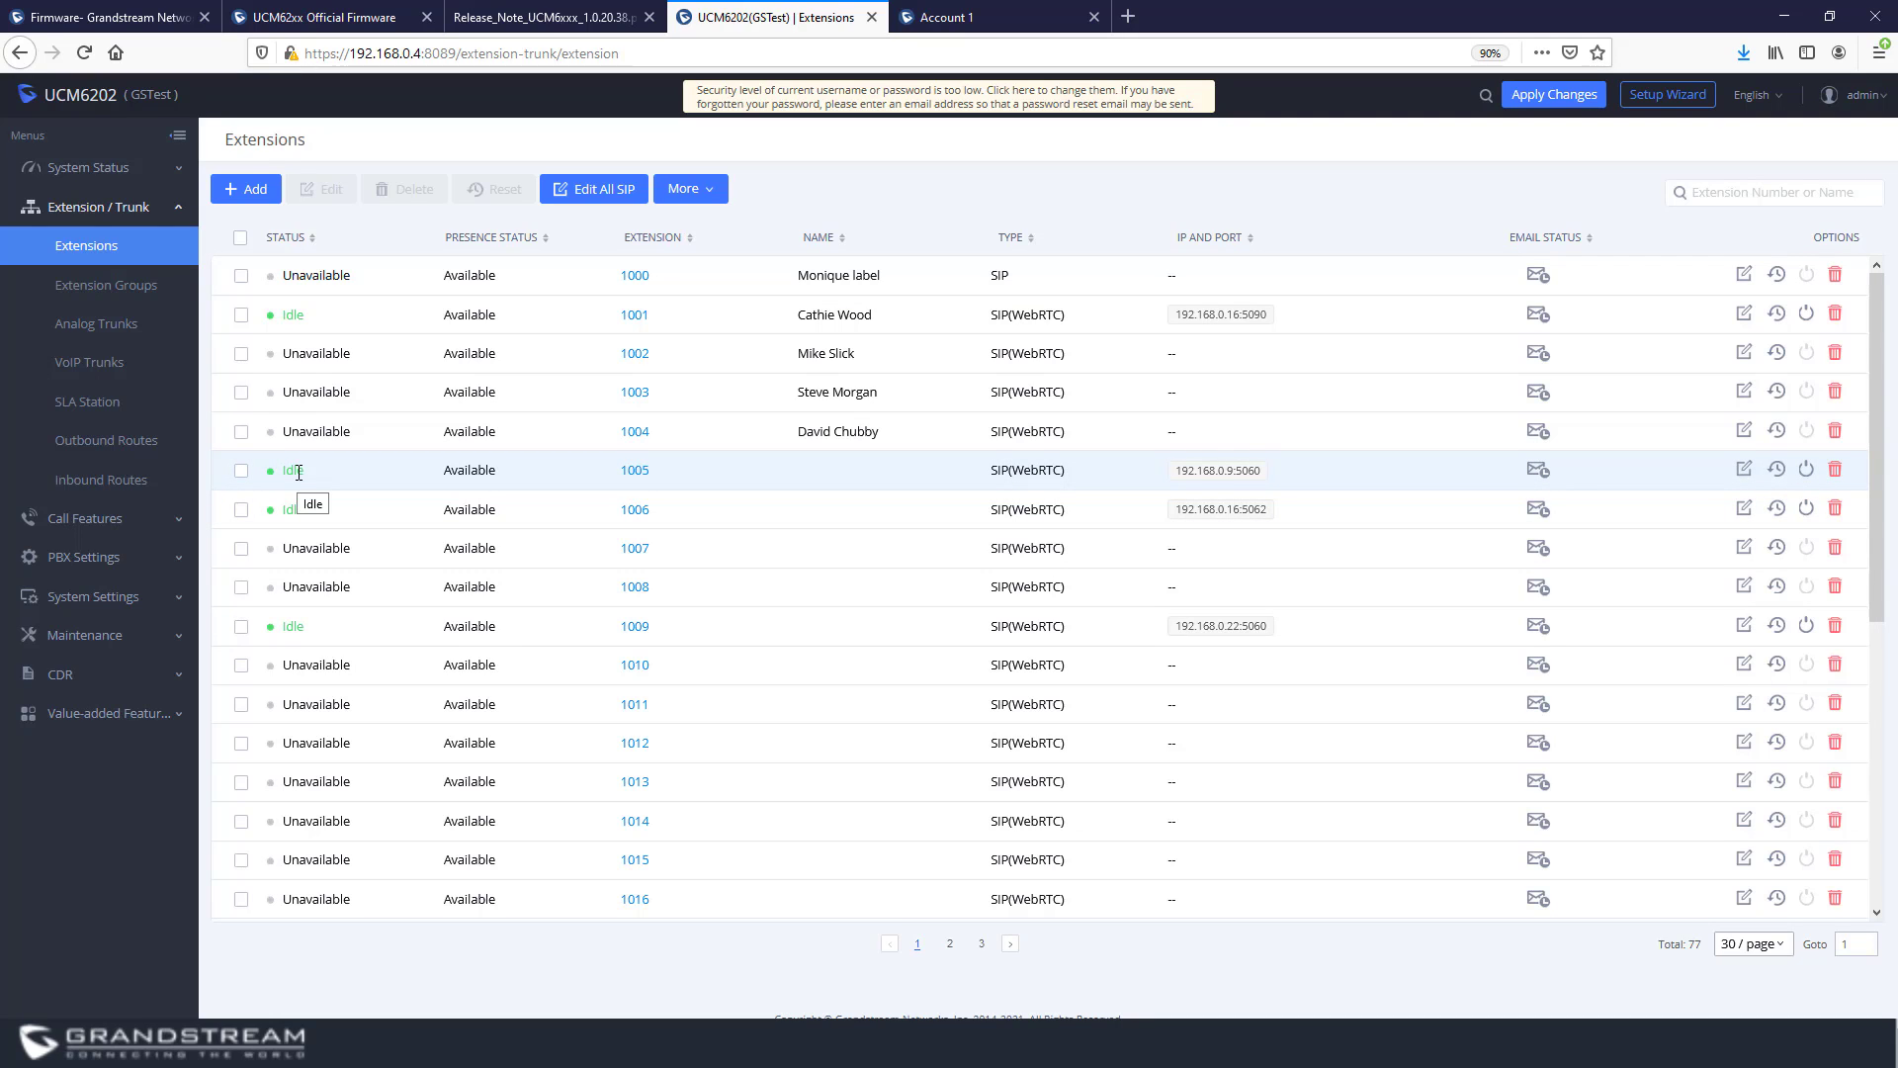
click(1745, 279)
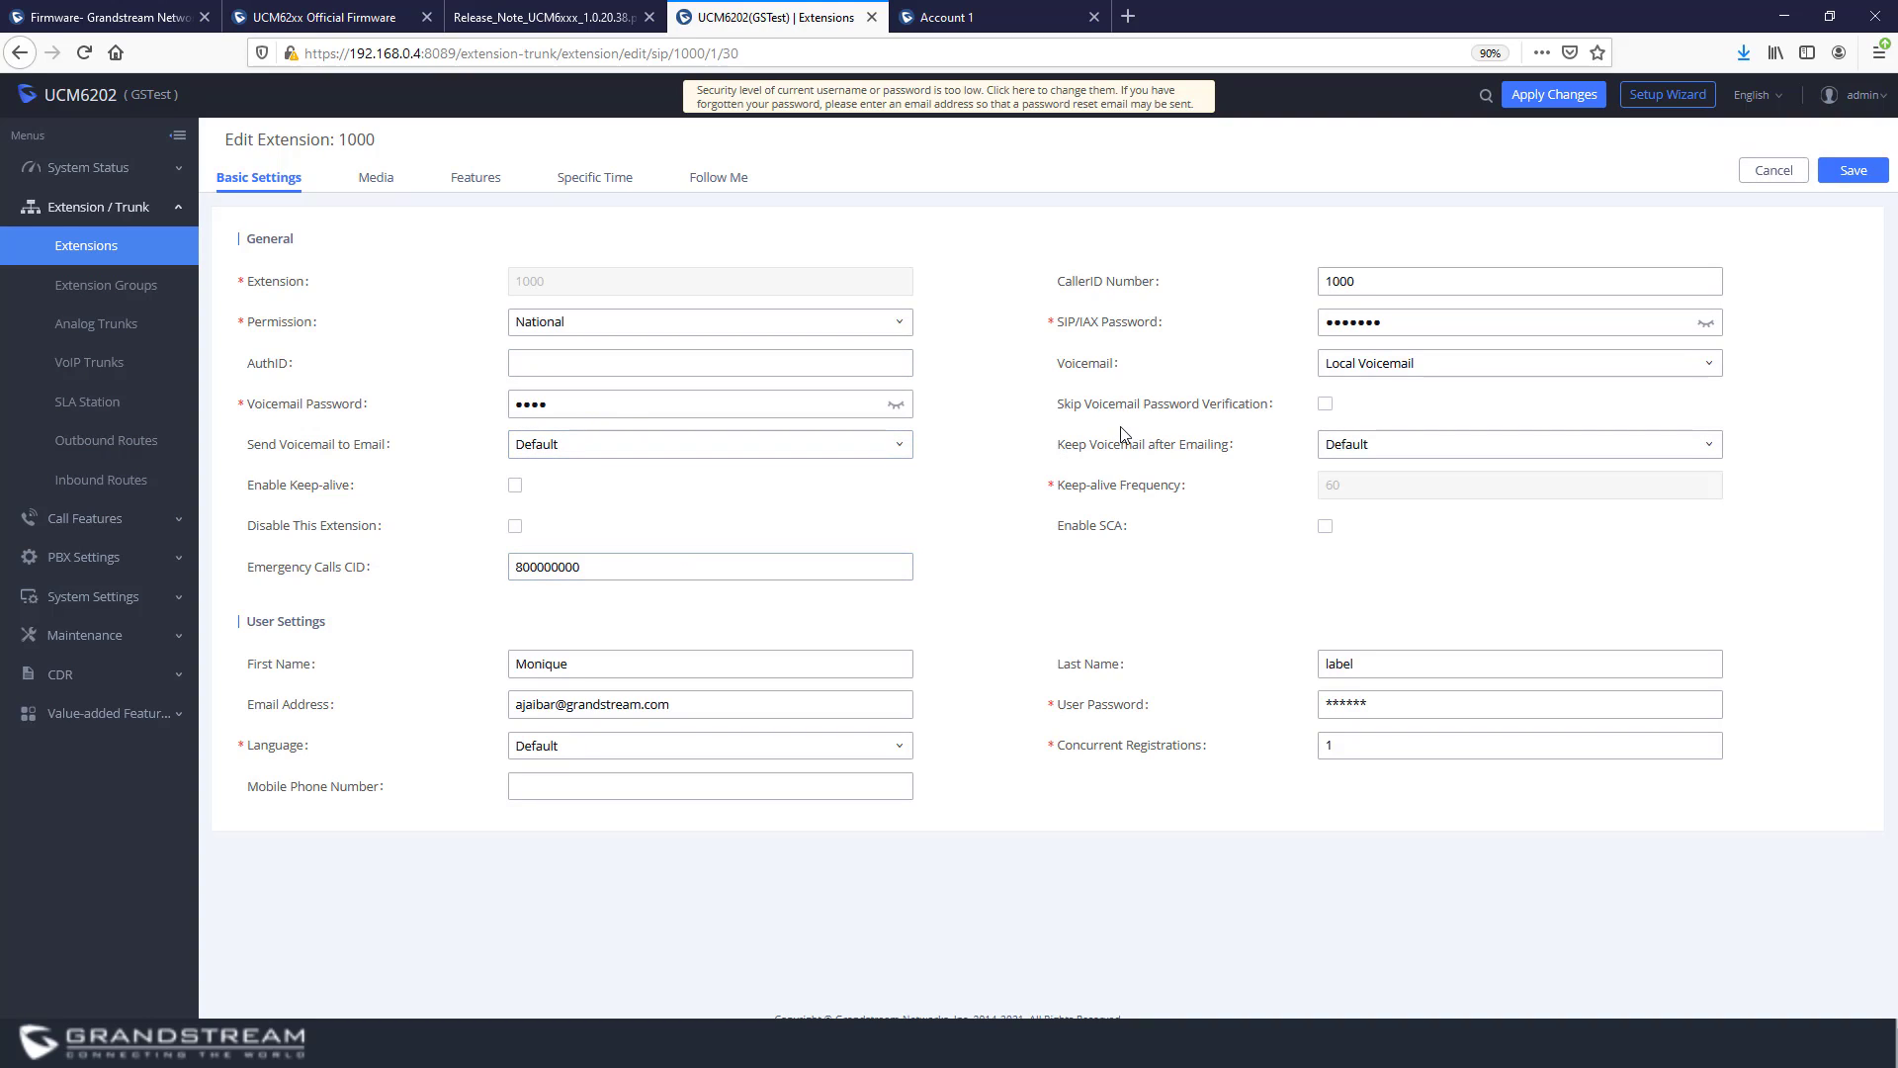
click(514, 485)
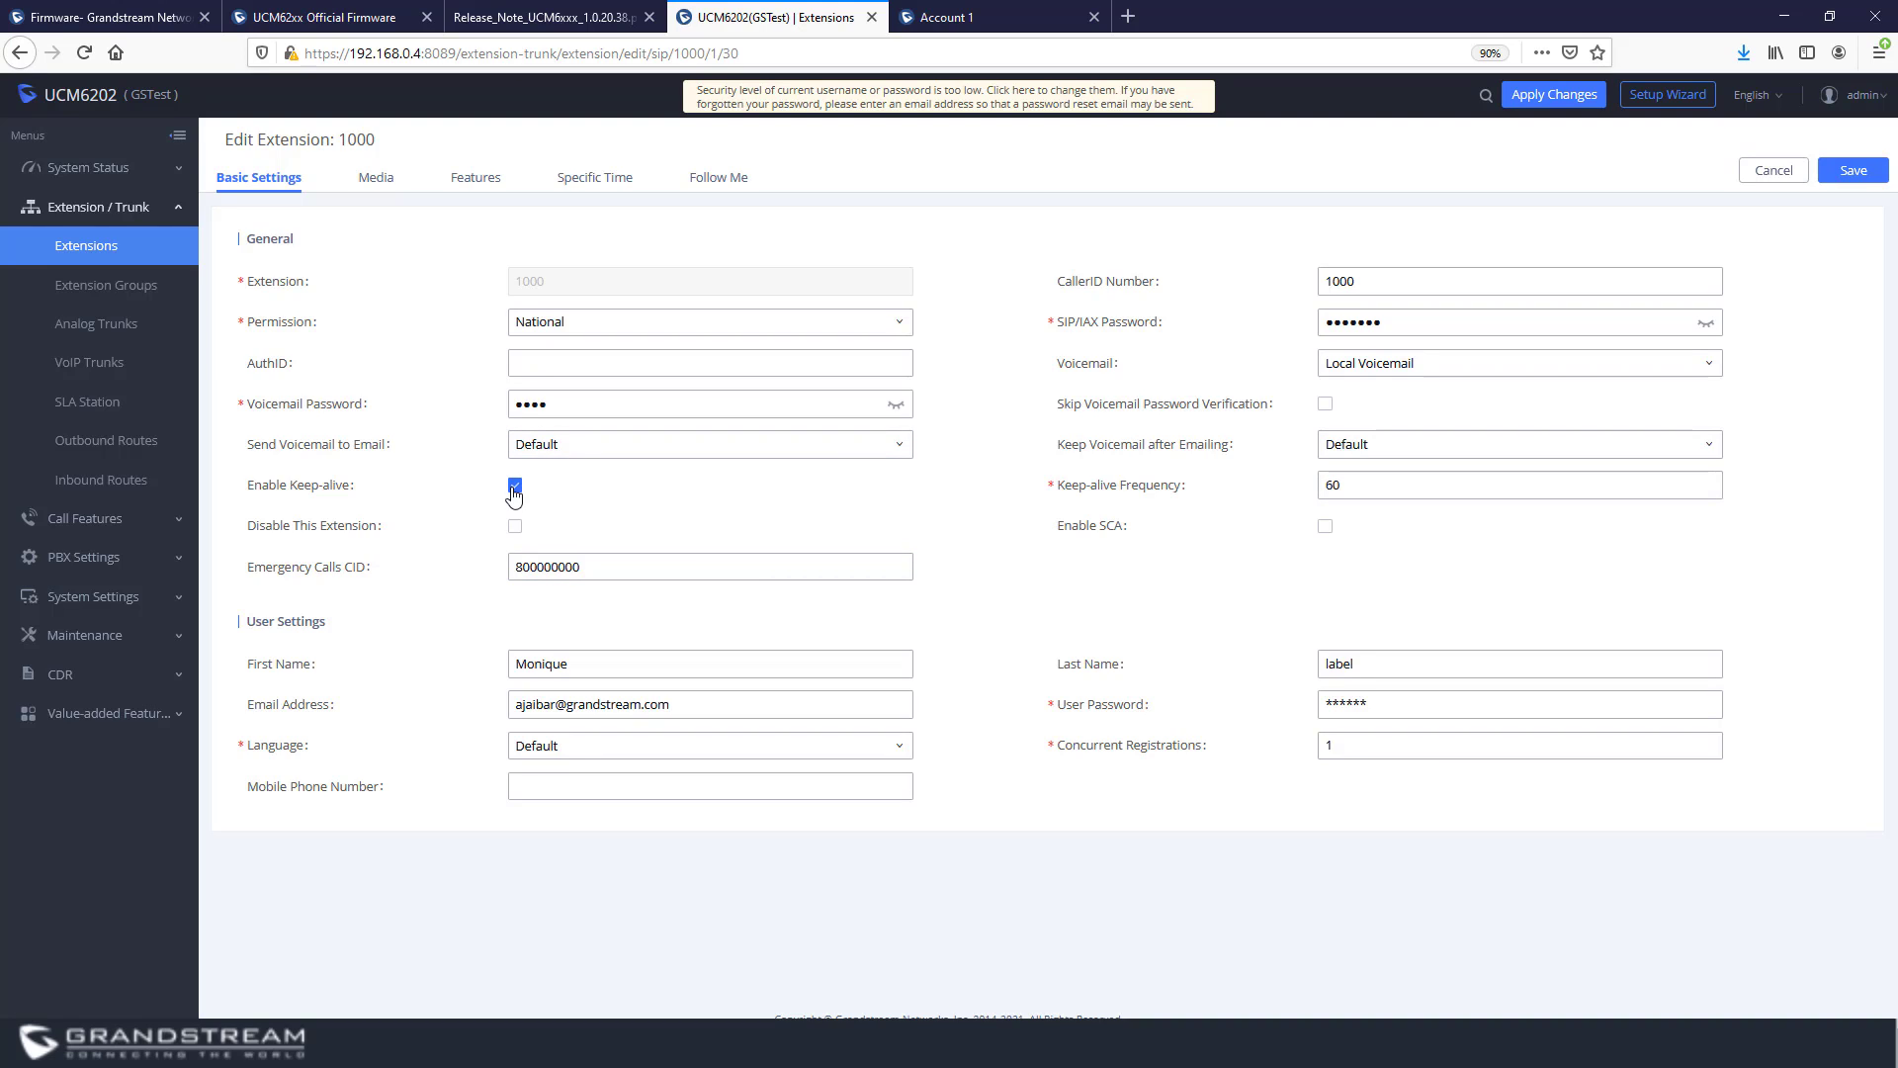
Set extension 1000's Media ACL Policy to Local Network Address
click(368, 178)
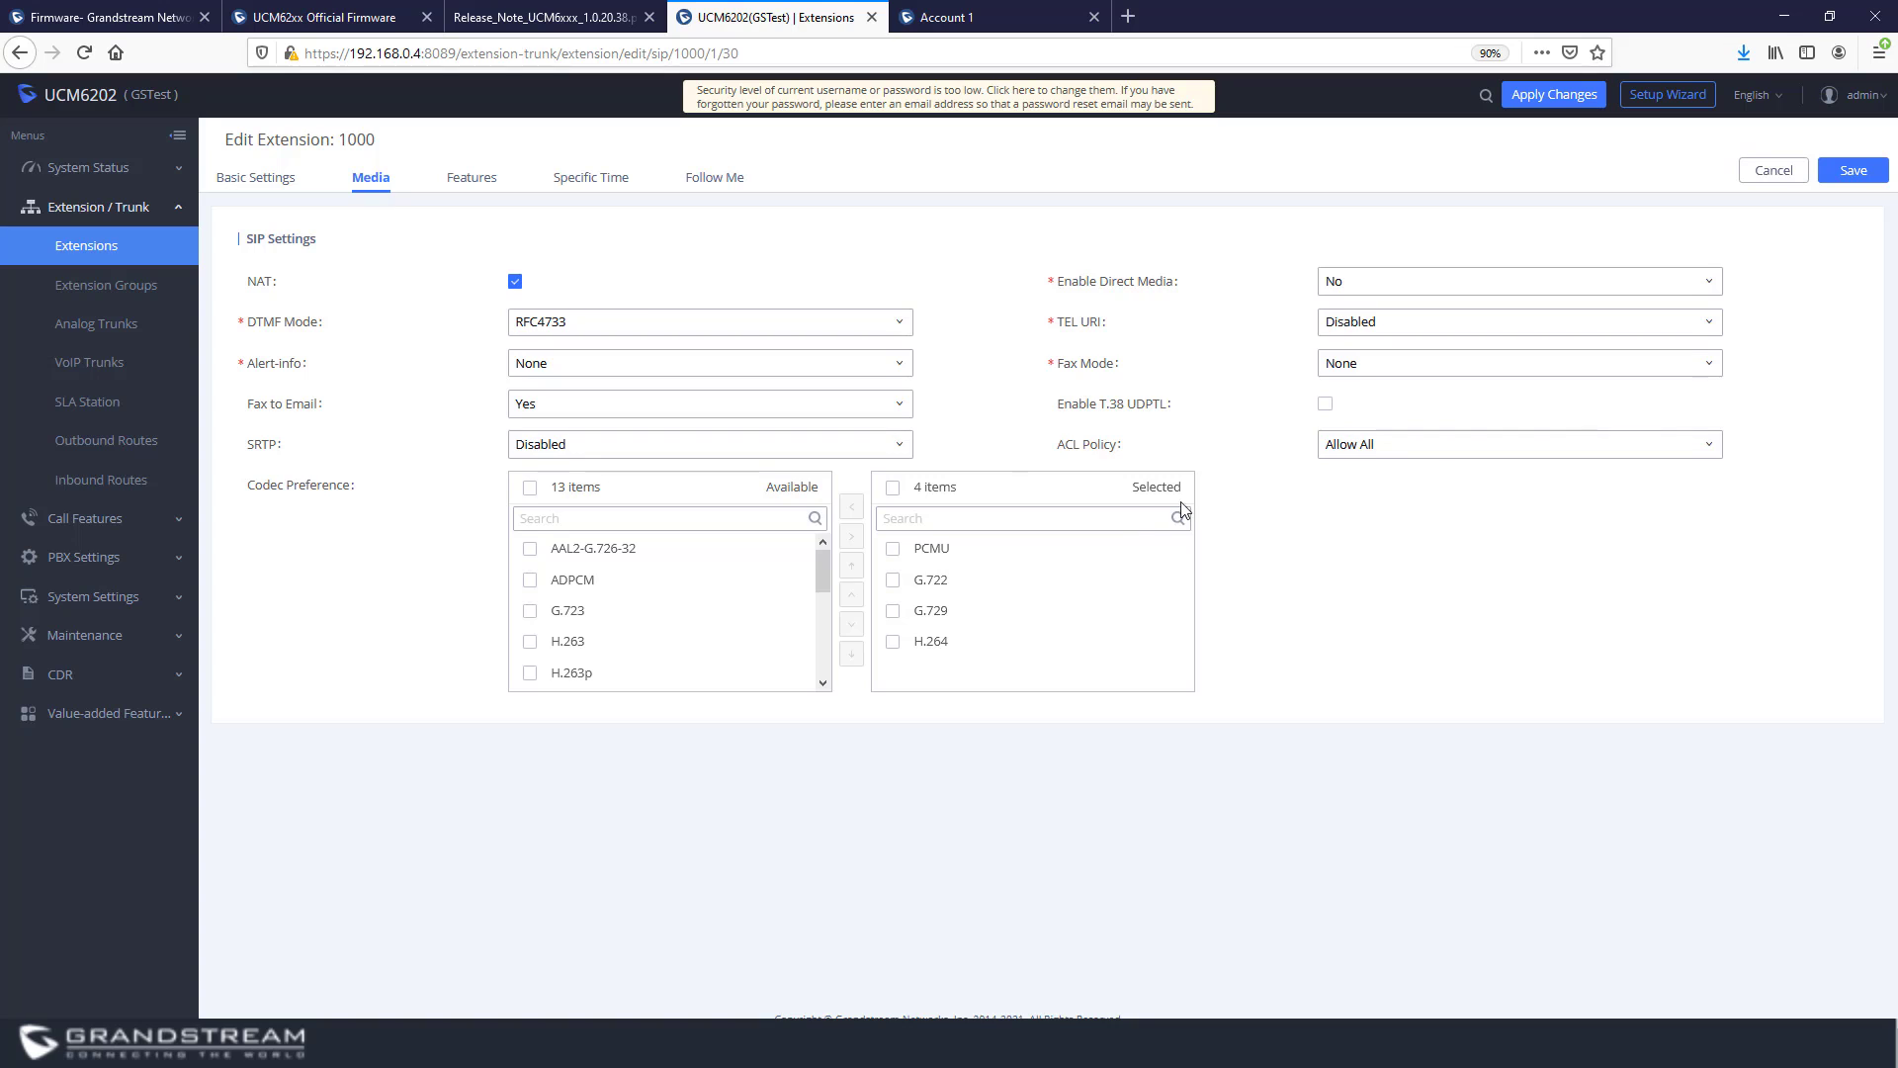
click(1429, 450)
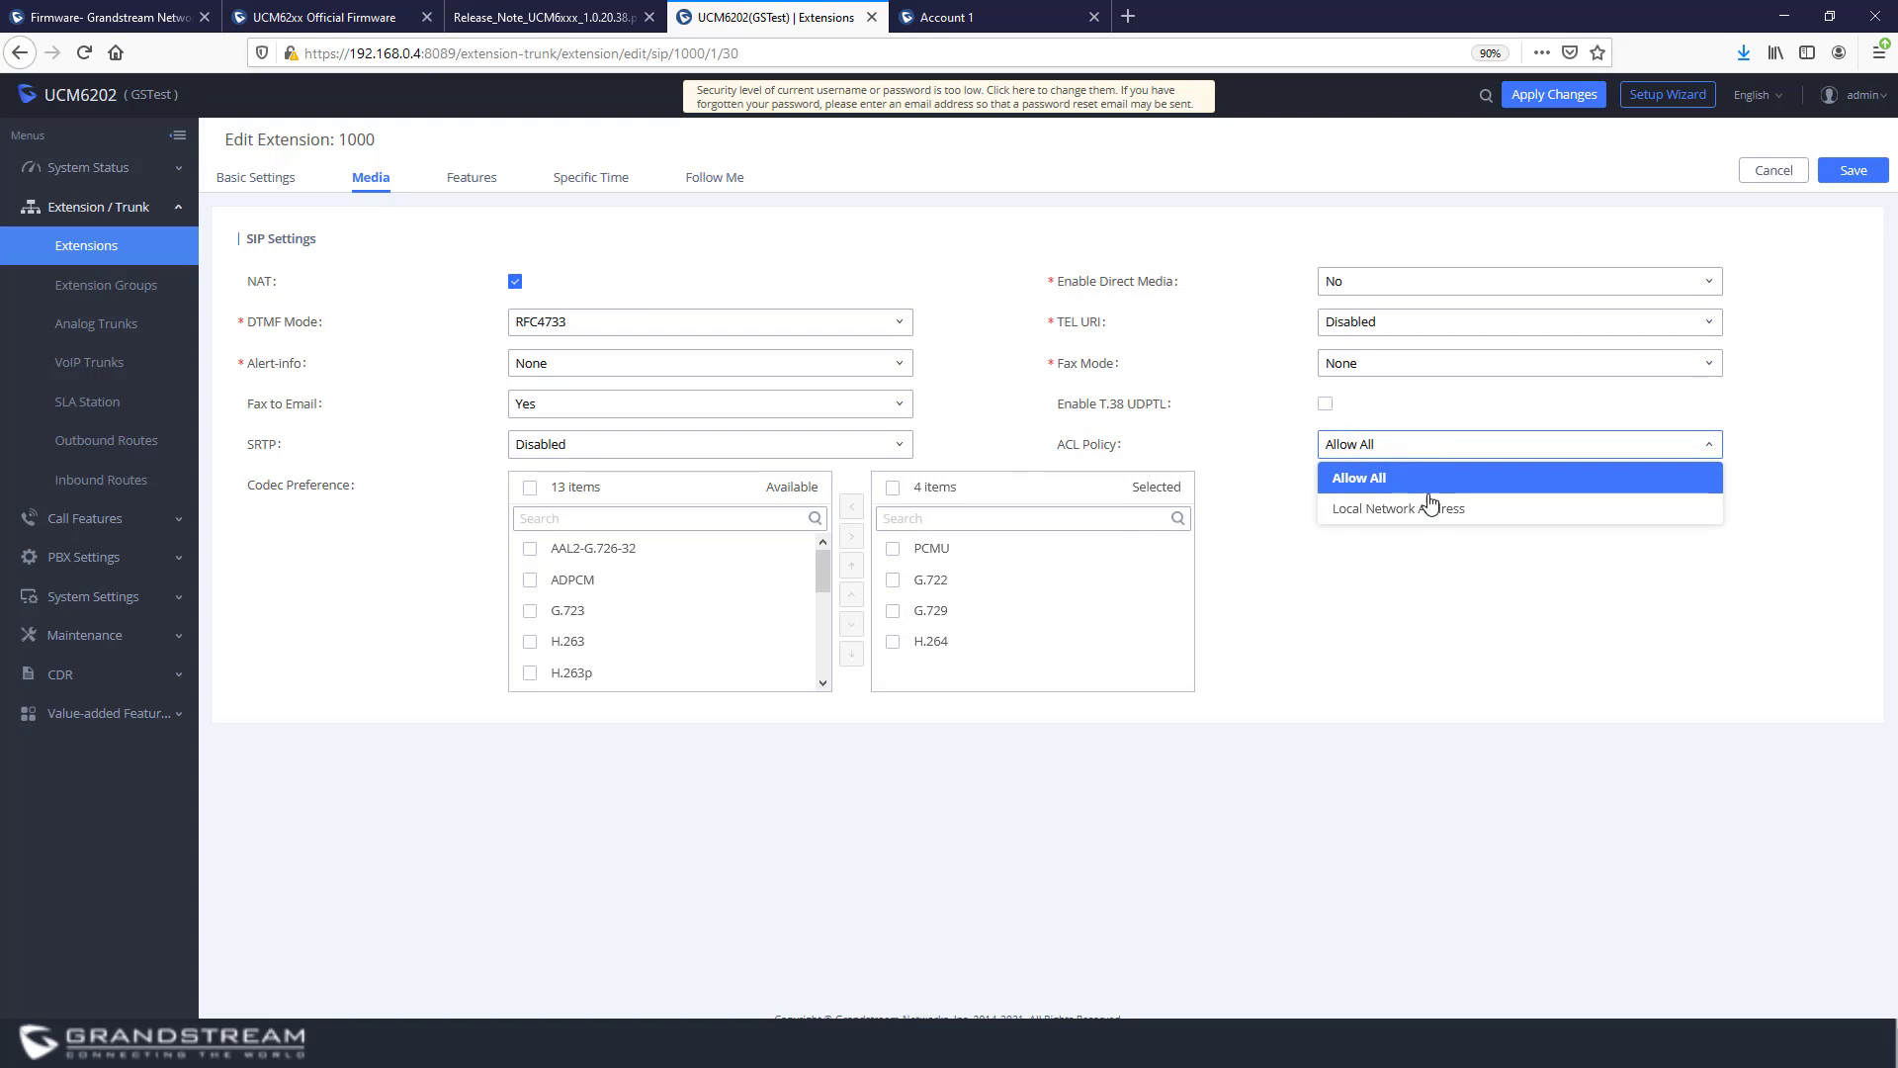
click(1344, 447)
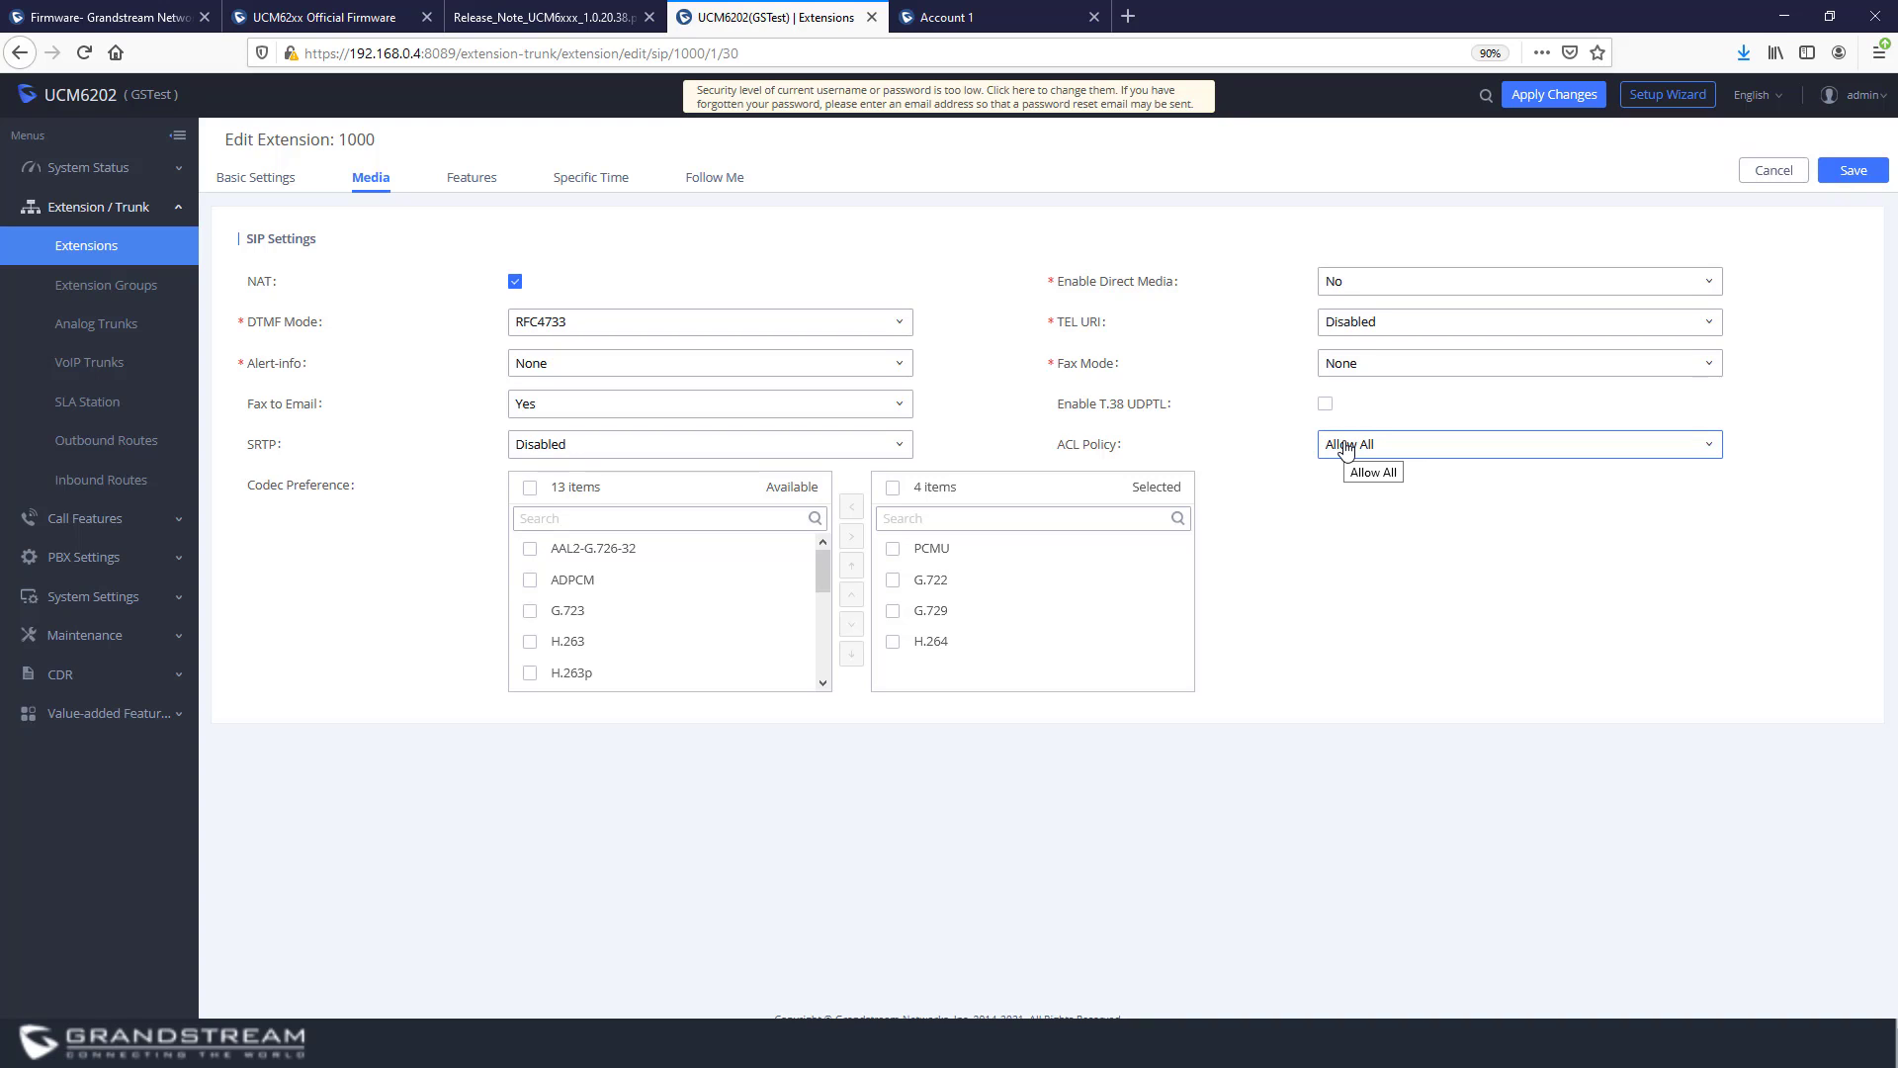
click(1345, 447)
click(1382, 506)
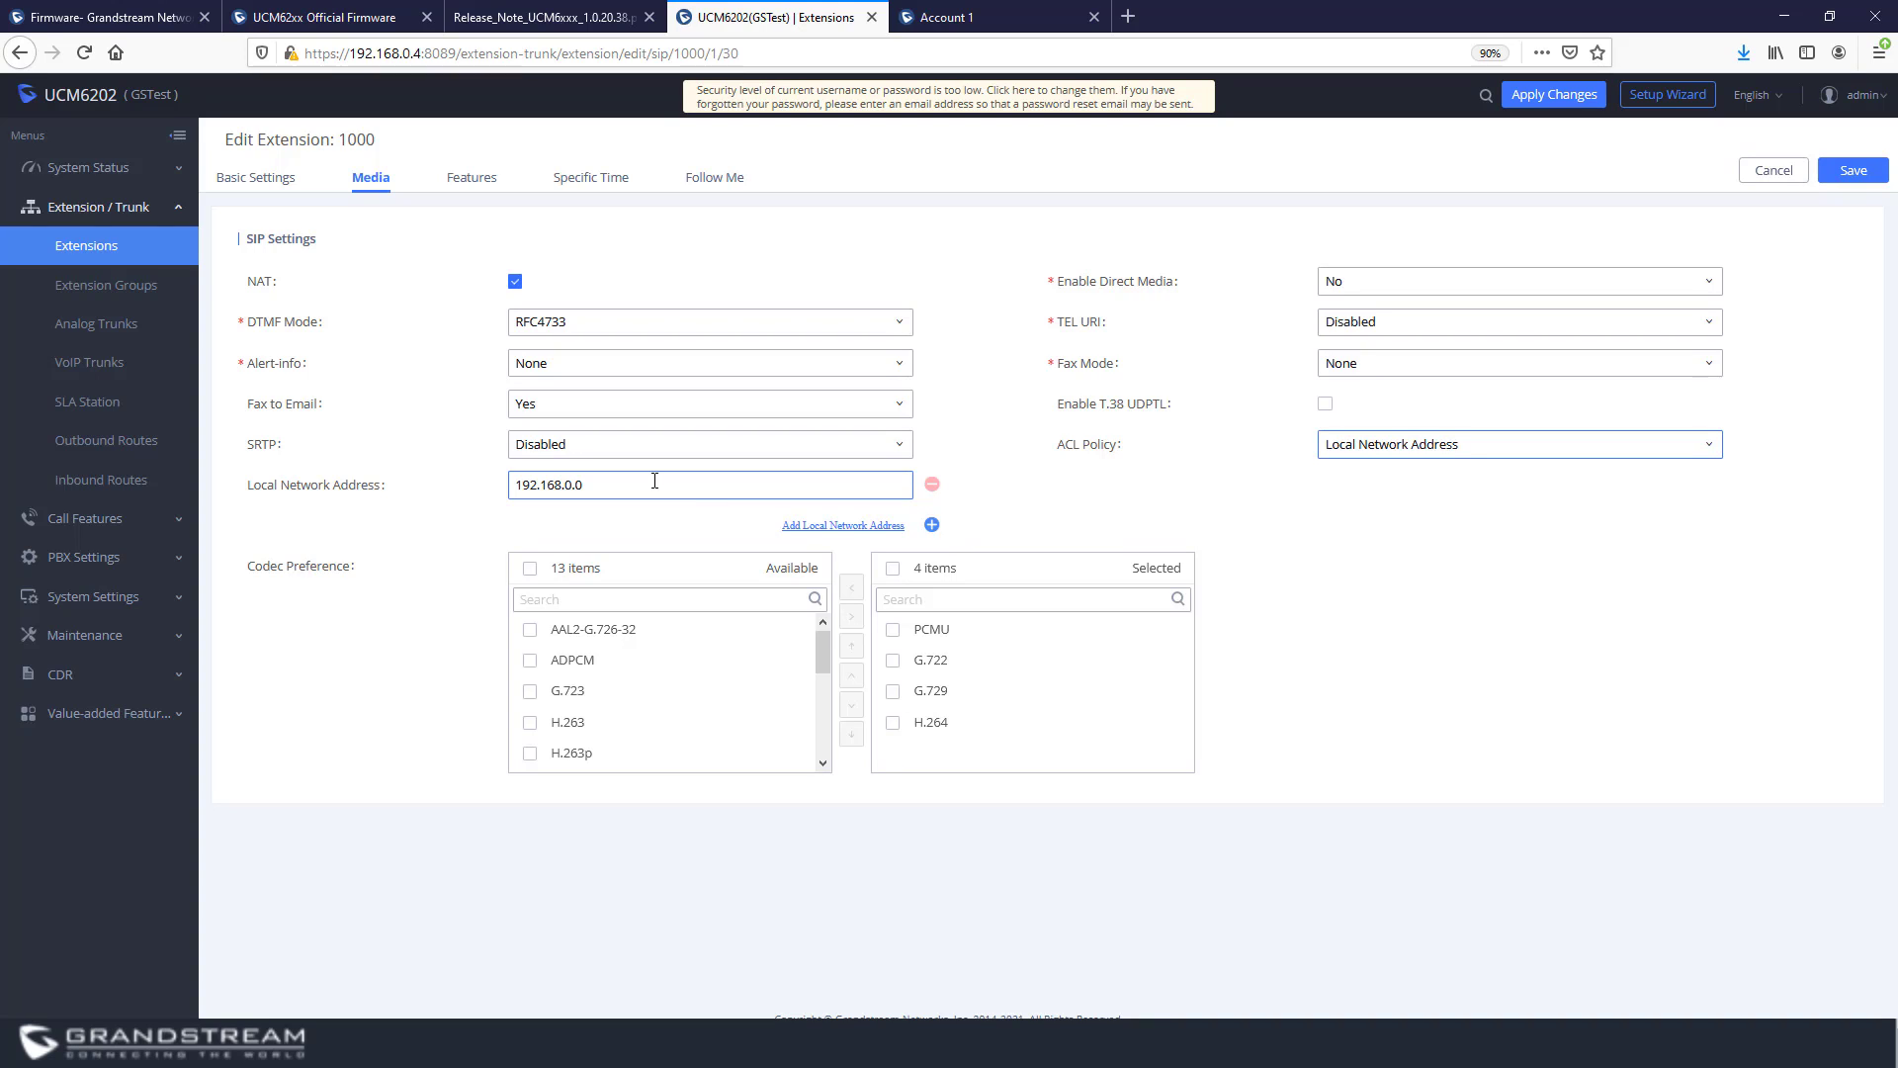
Add 12.12.12.12 as a second local network address, then revert ACL Policy to Allow All
drag(654, 481, 472, 486)
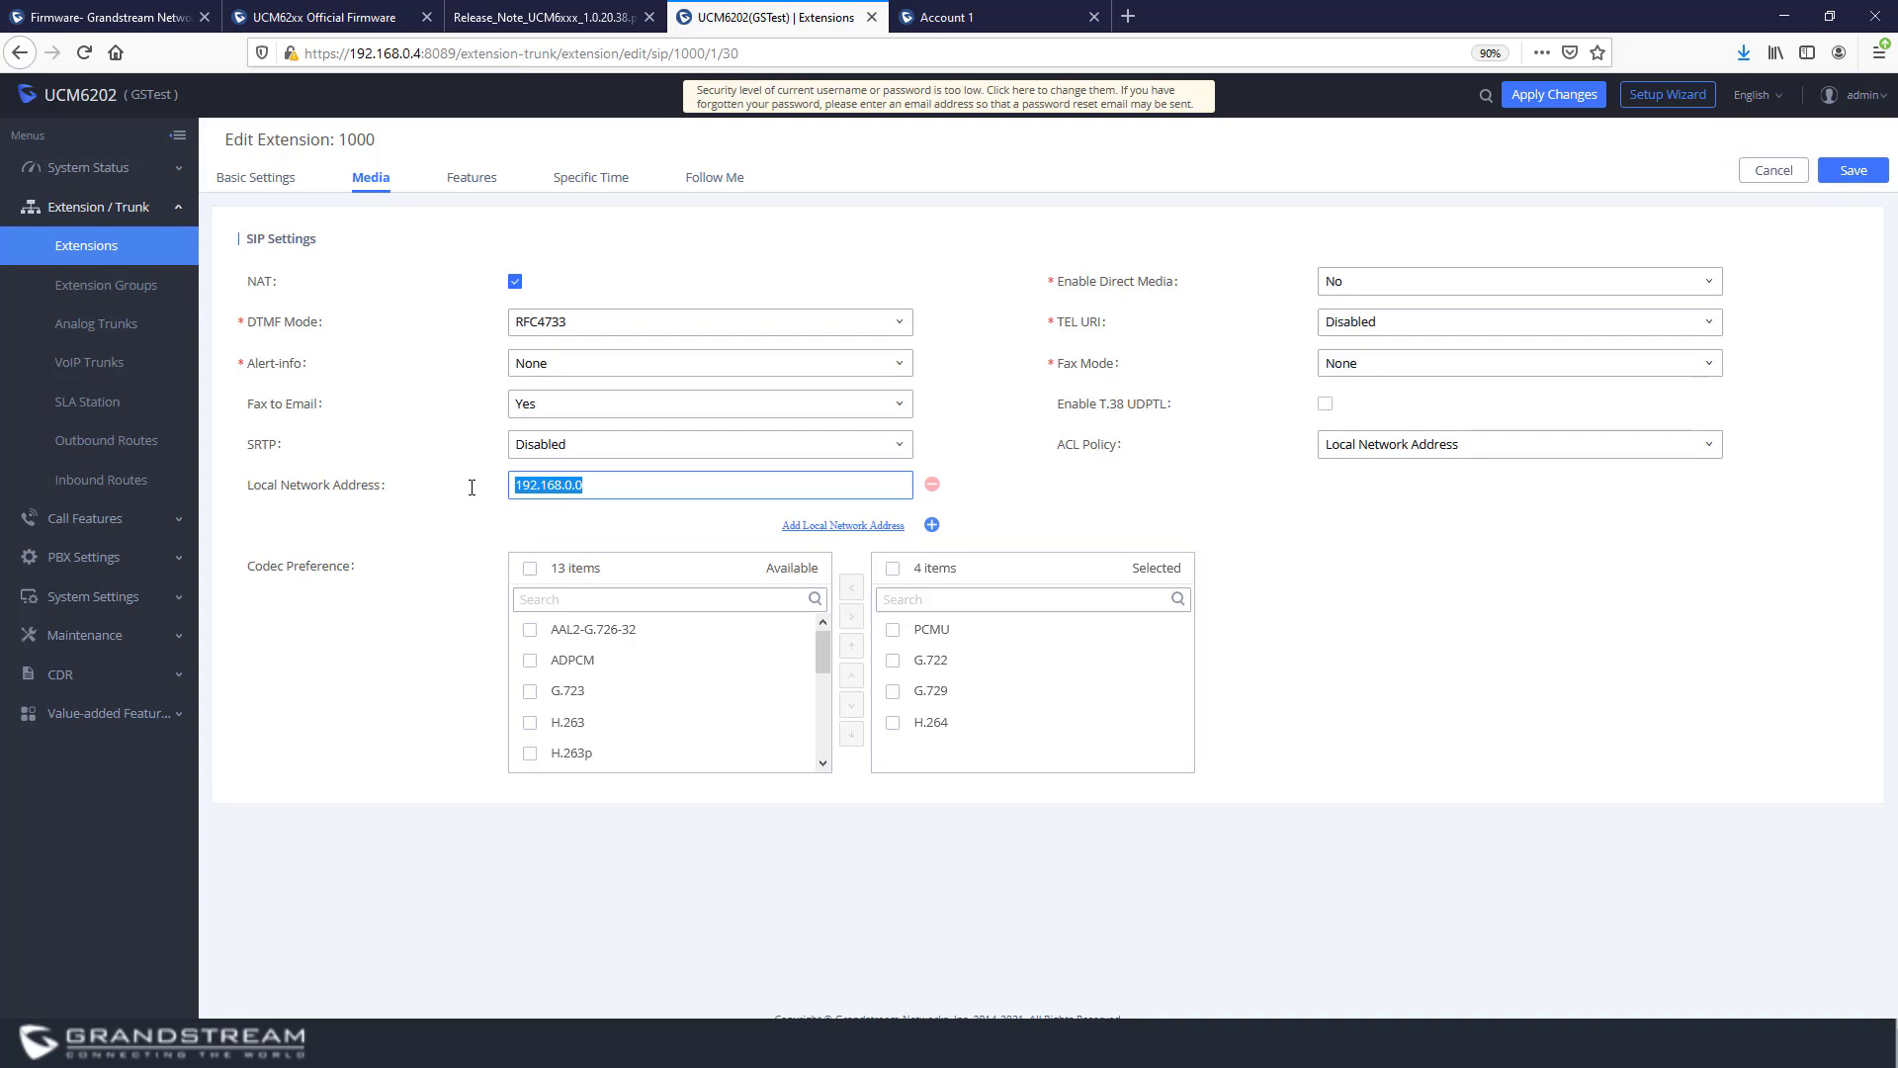
click(626, 485)
double_click(506, 484)
click(934, 527)
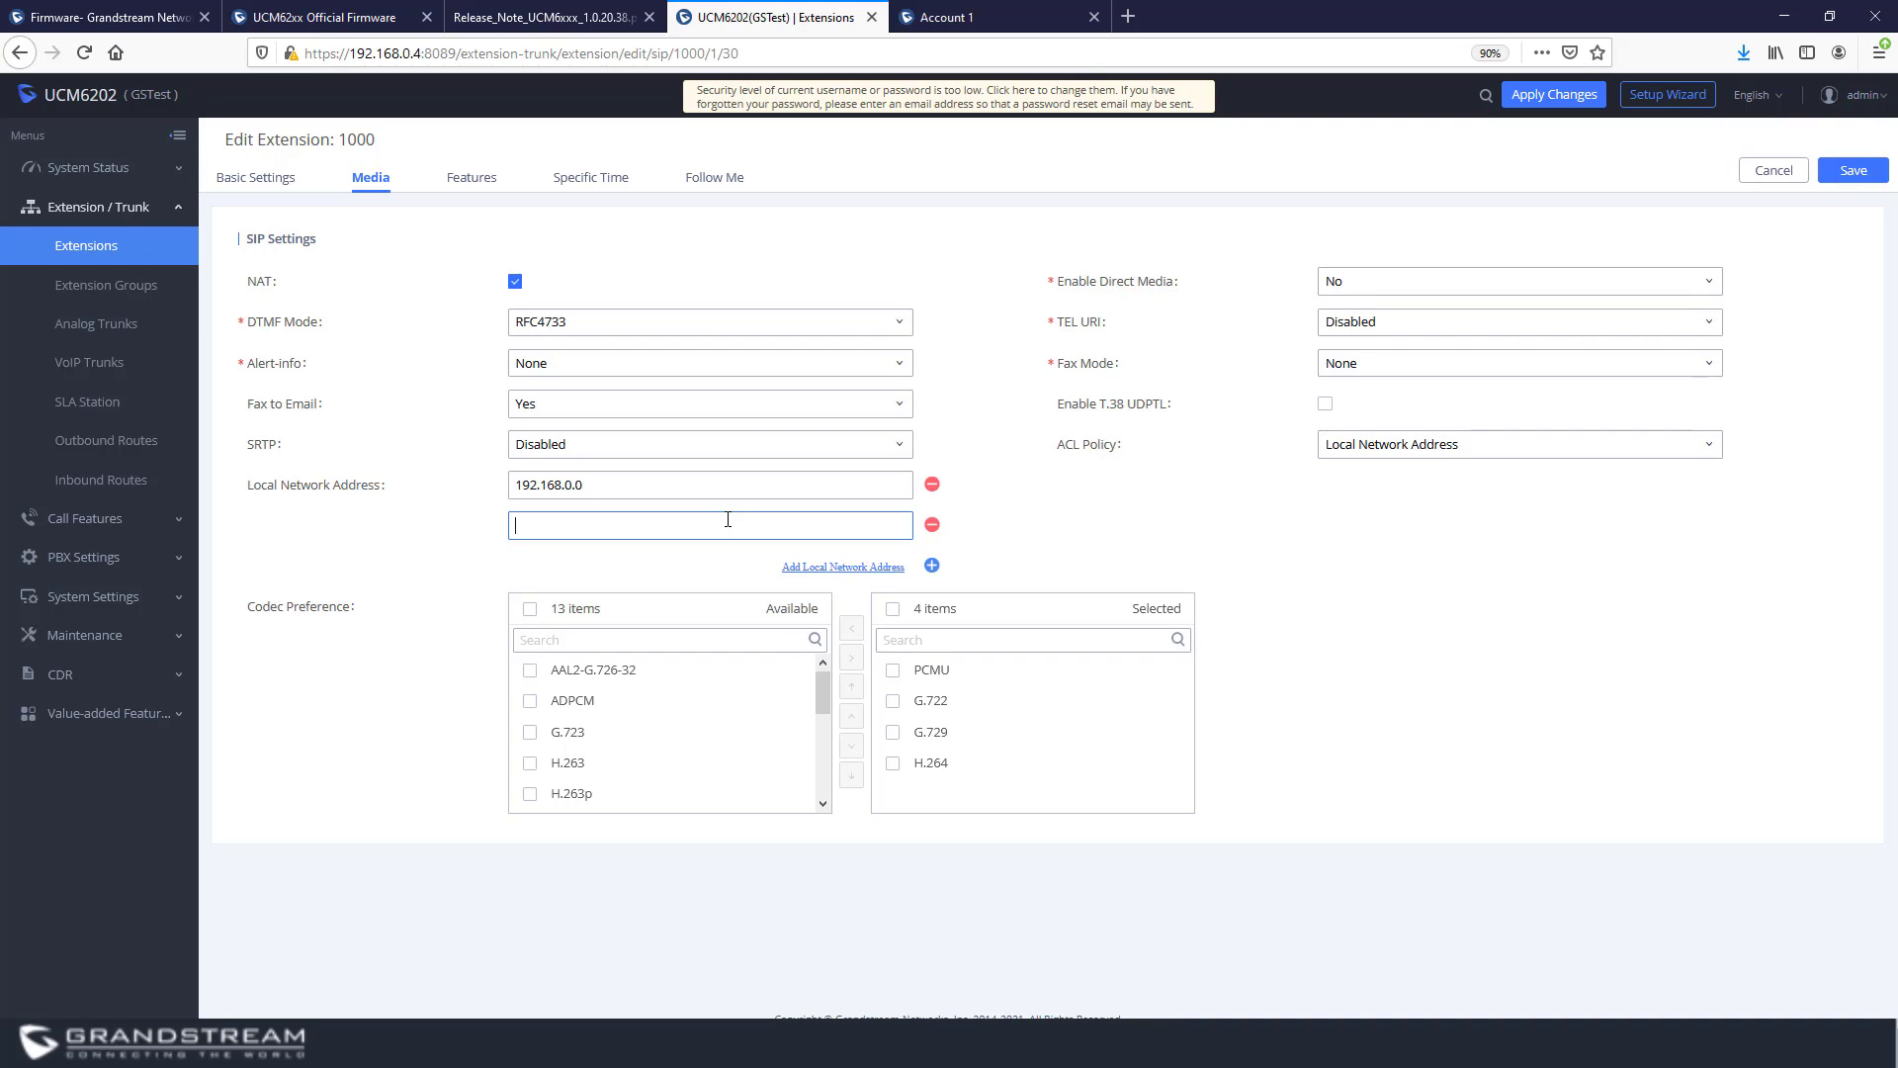
text(12.12.12)
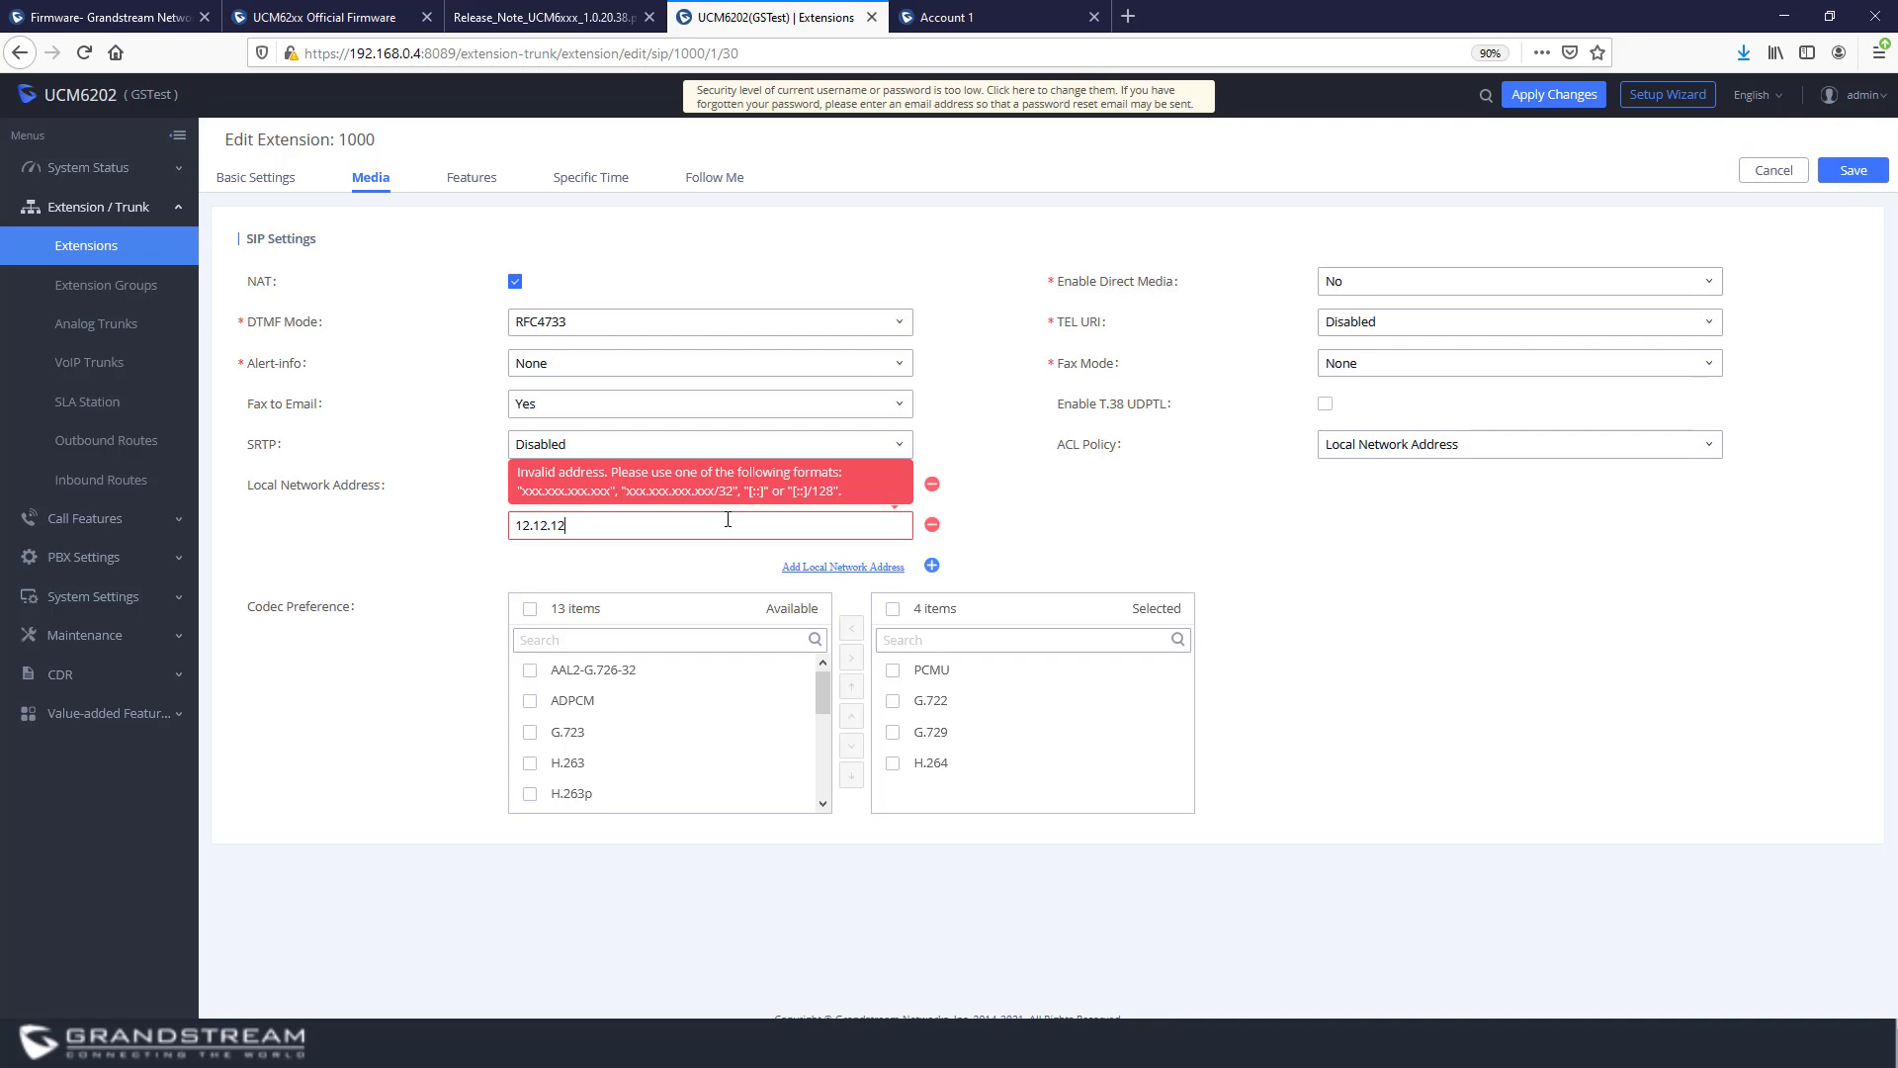
text(.12)
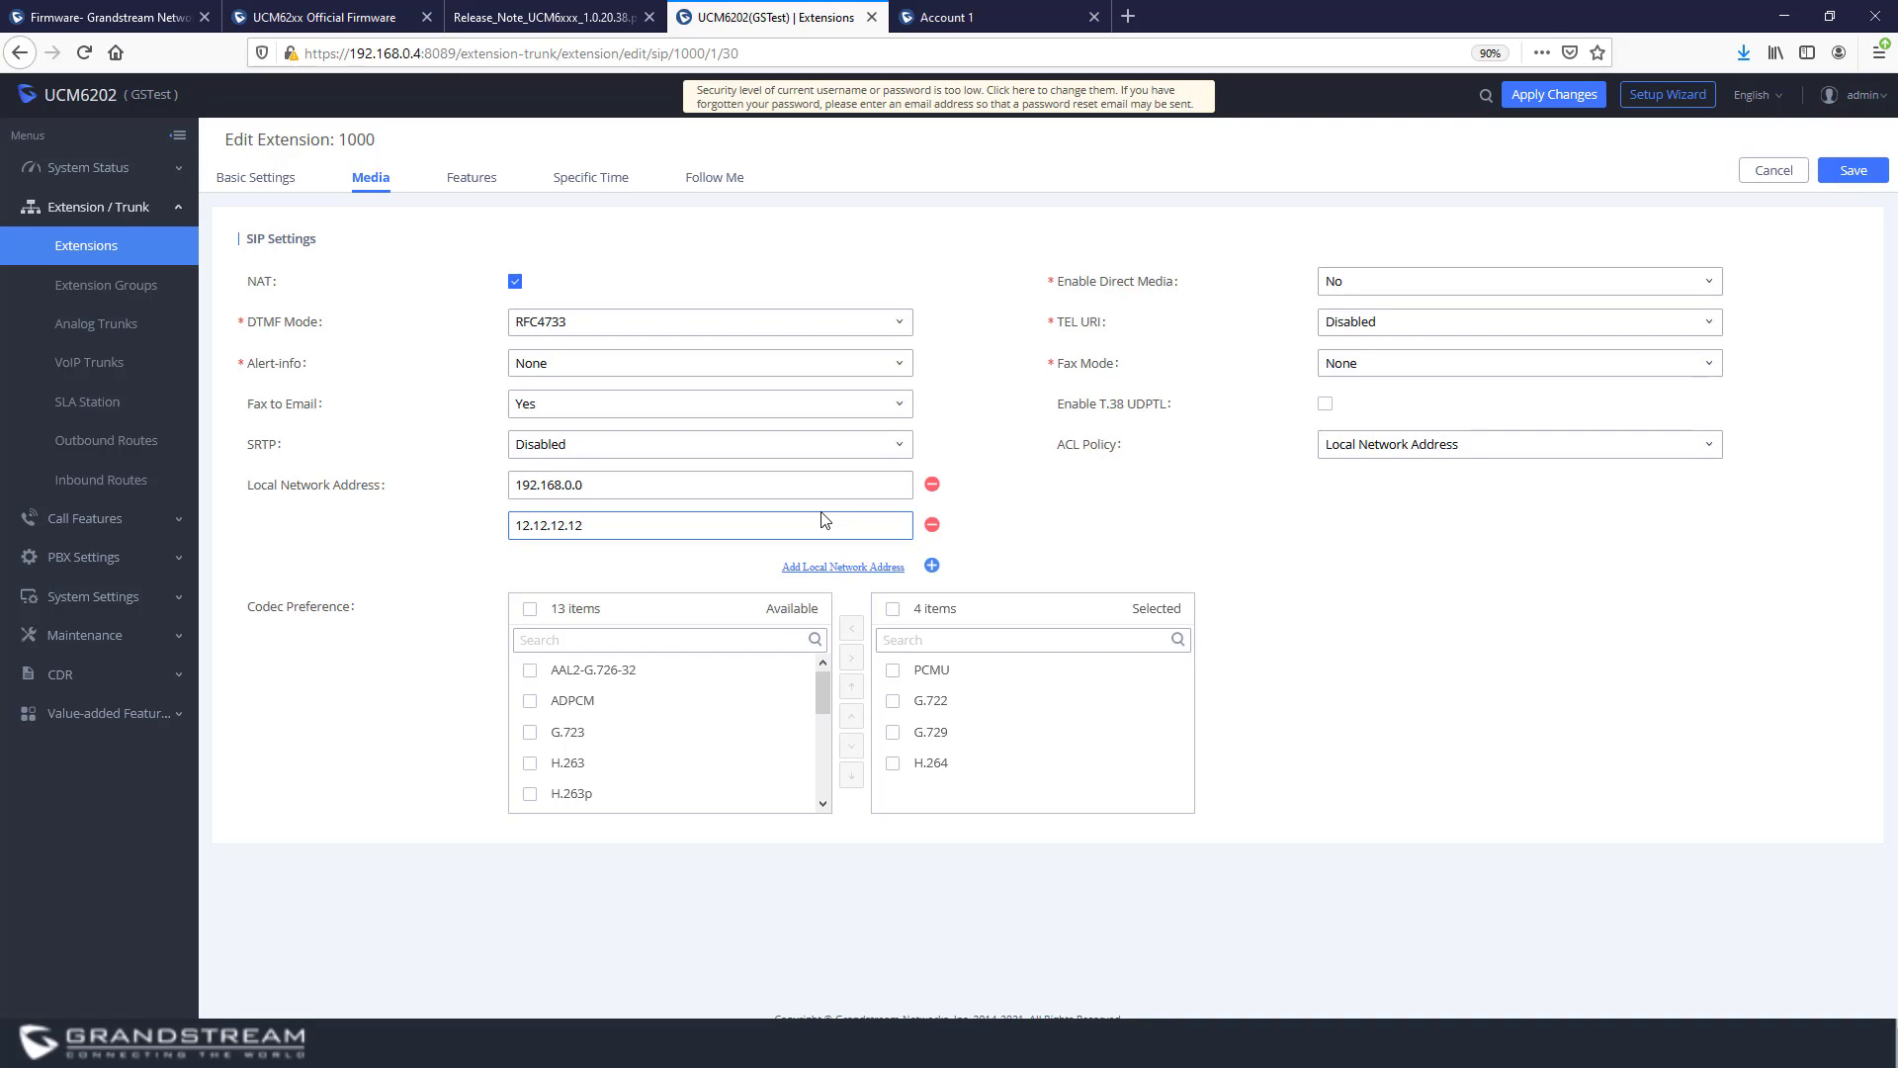
click(1480, 453)
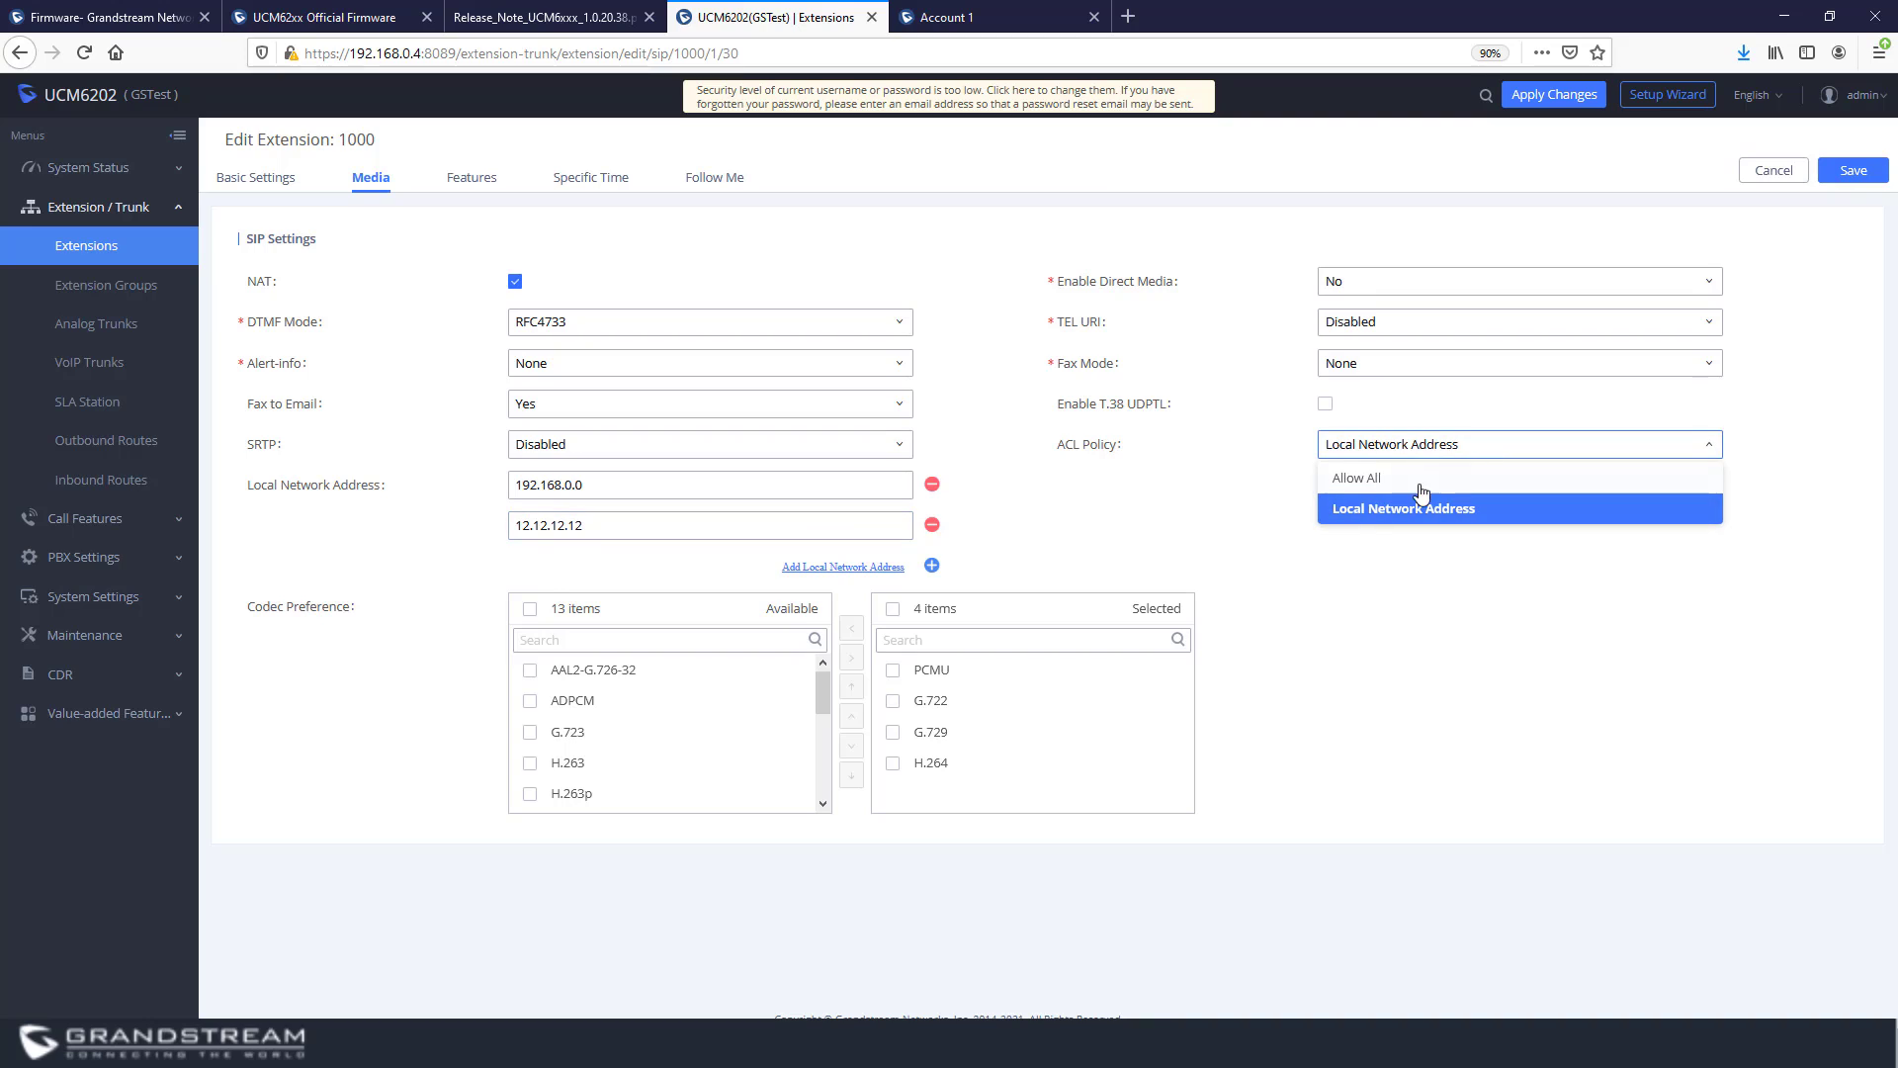
click(1409, 484)
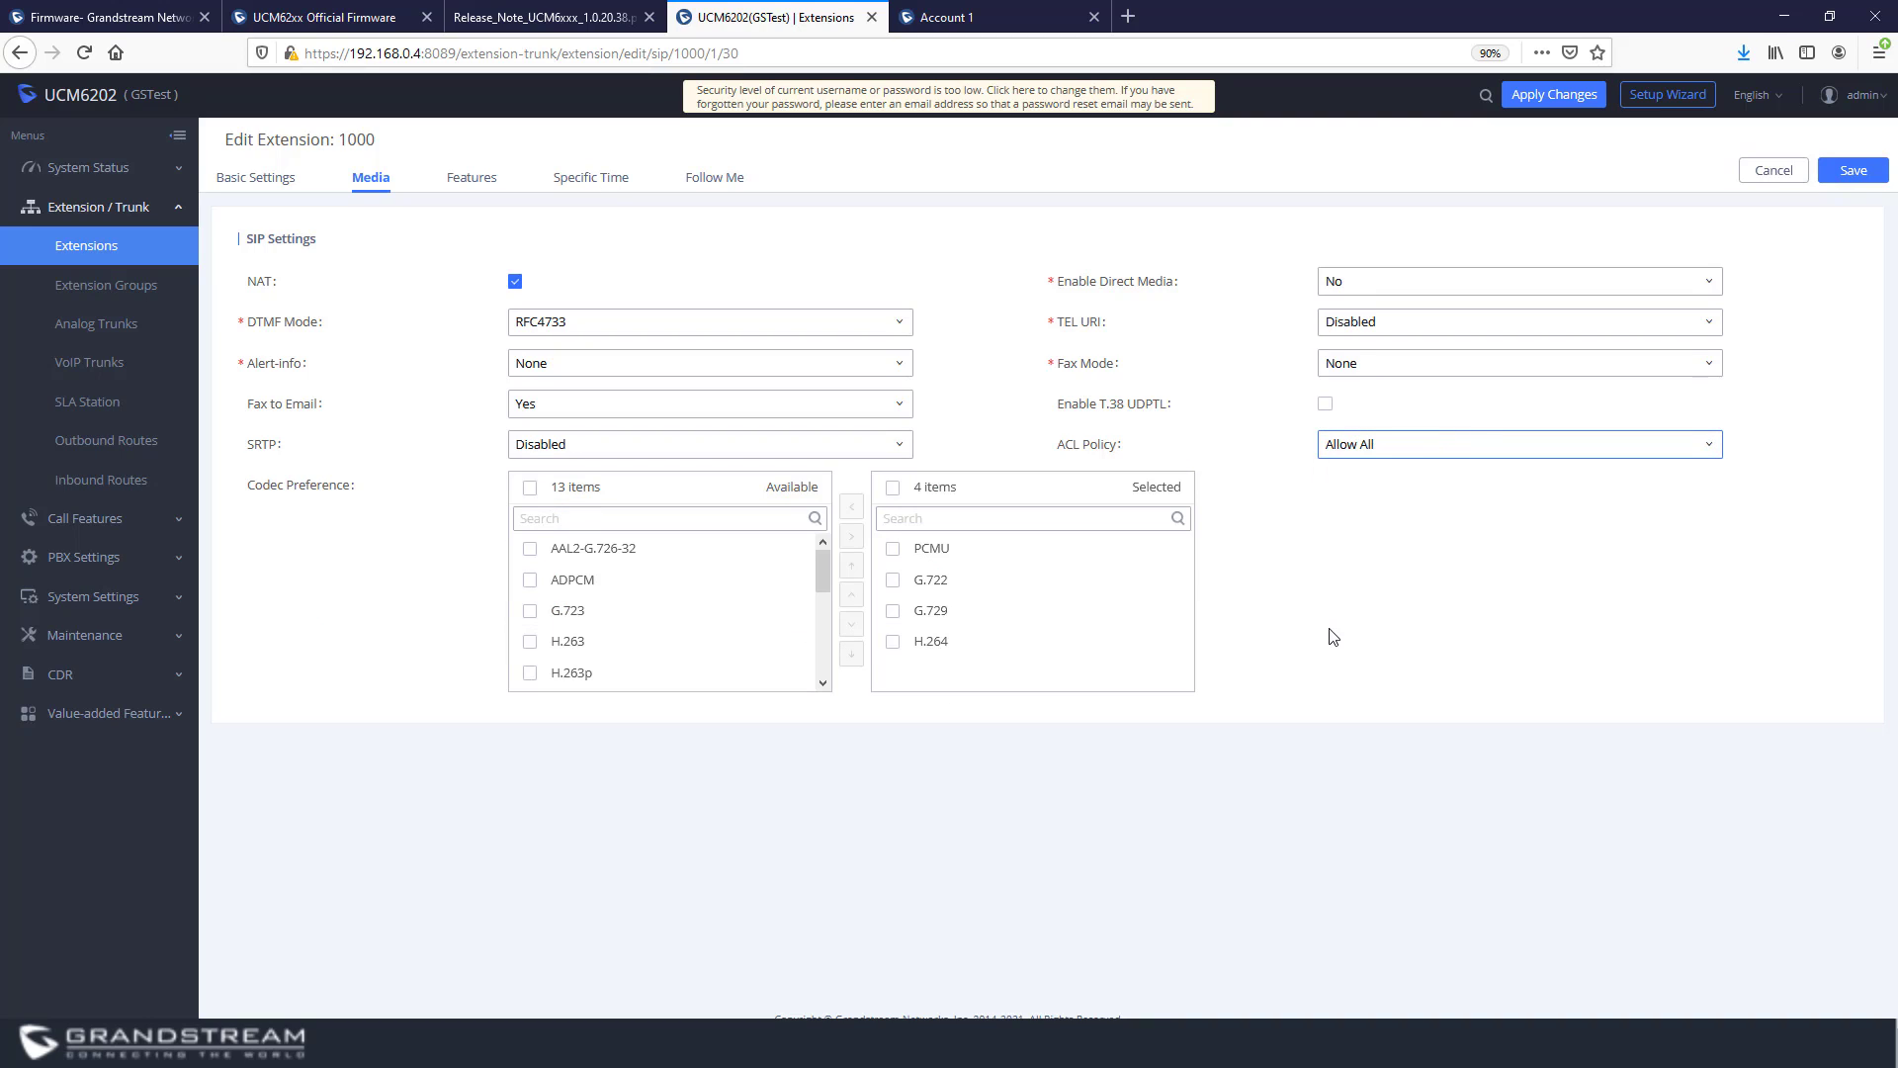